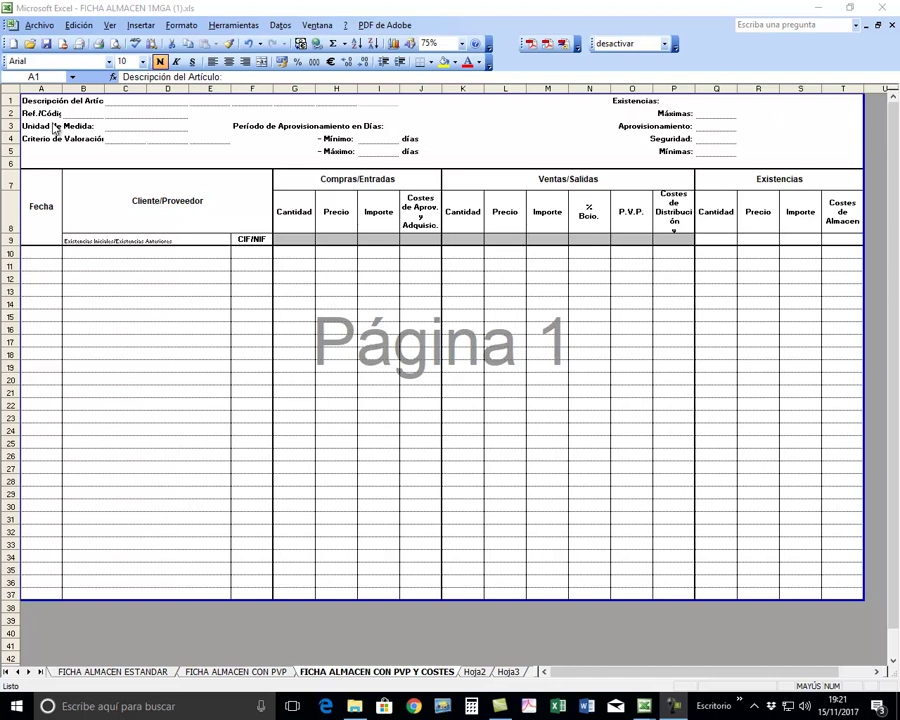
From Print Preview, turn off printing of gridlines and row and column headings in Page Setup.
left_click(116, 46)
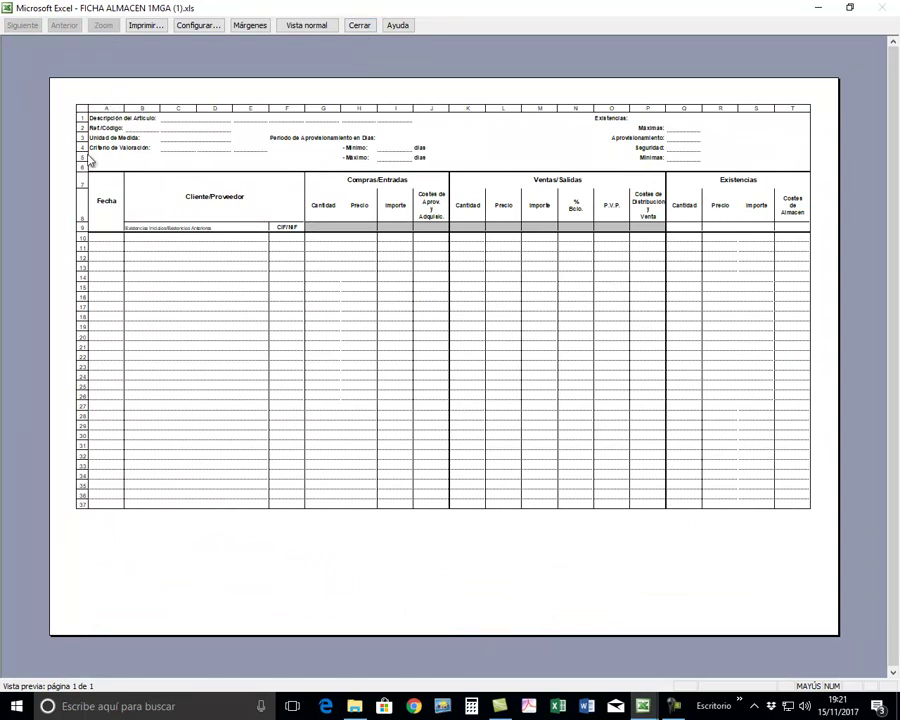
left_click(196, 27)
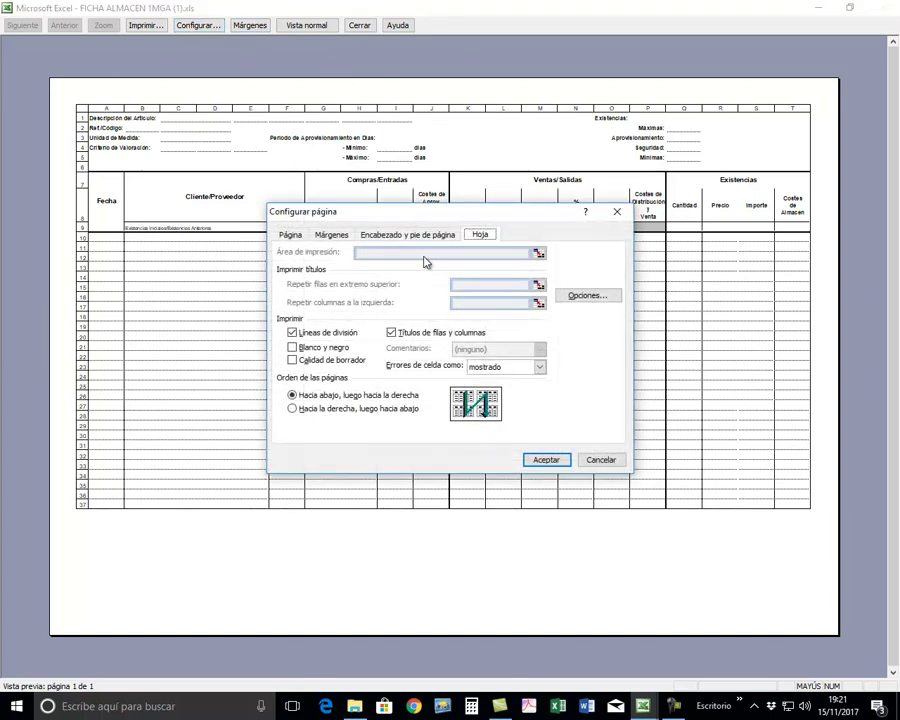
left_click(293, 333)
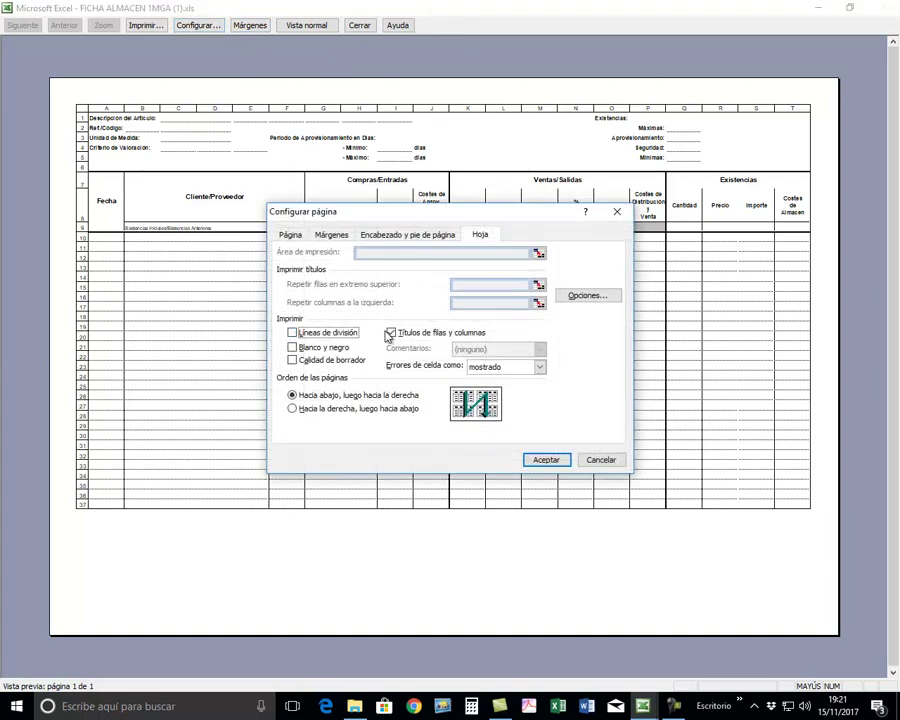
left_click(391, 333)
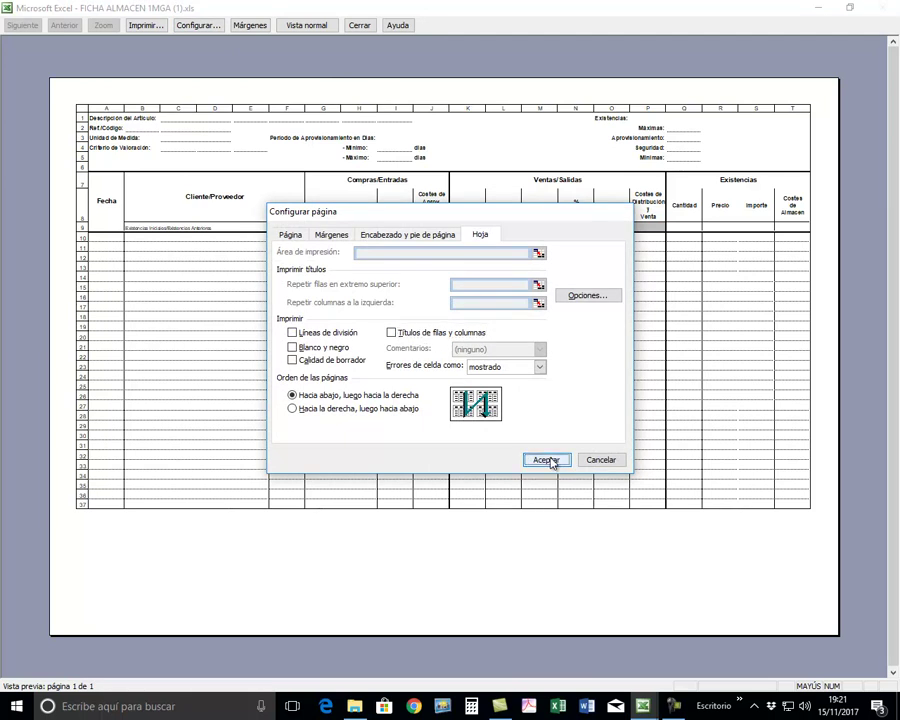
left_click(544, 459)
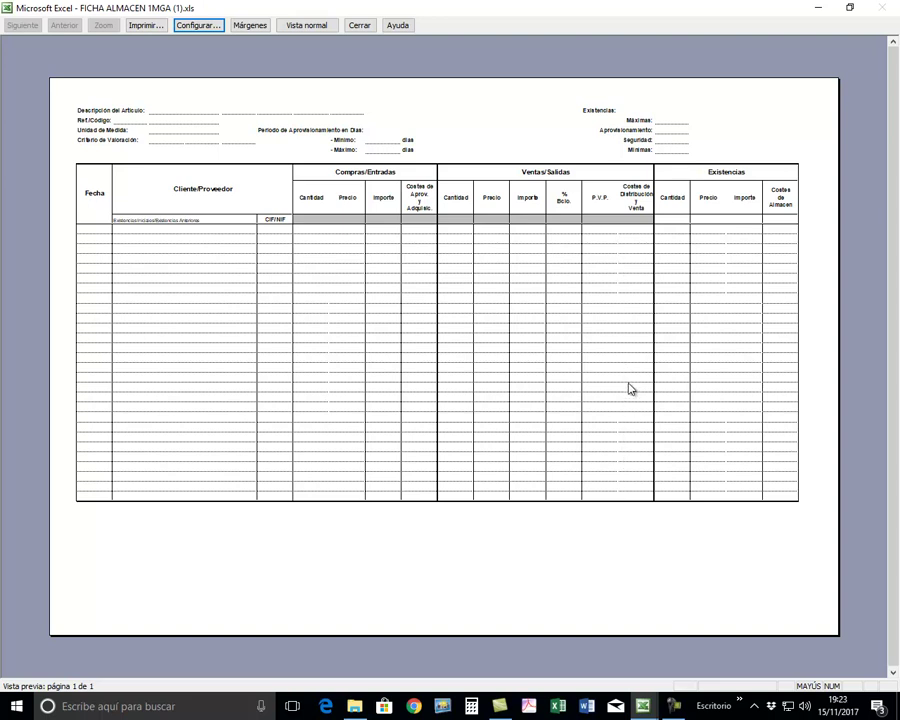
Close the print preview of the FICHA ALMACEN stock card.
left_click(360, 27)
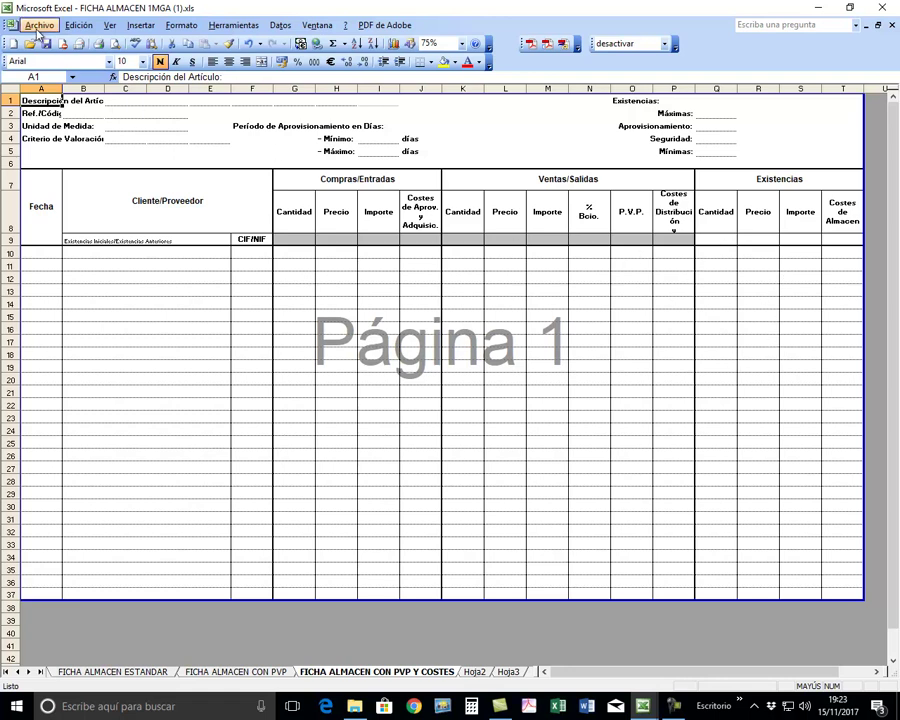
Re-check the print preview, minimize FICHA ALMACEN, and move Libro2's annotated picture up and left.
left_click(117, 45)
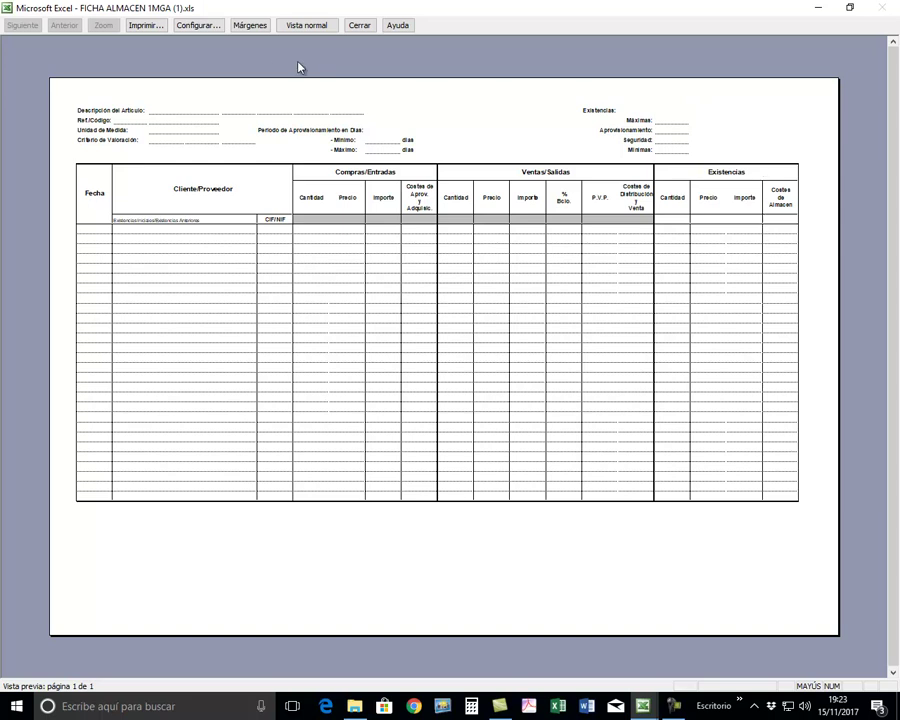
left_click(360, 26)
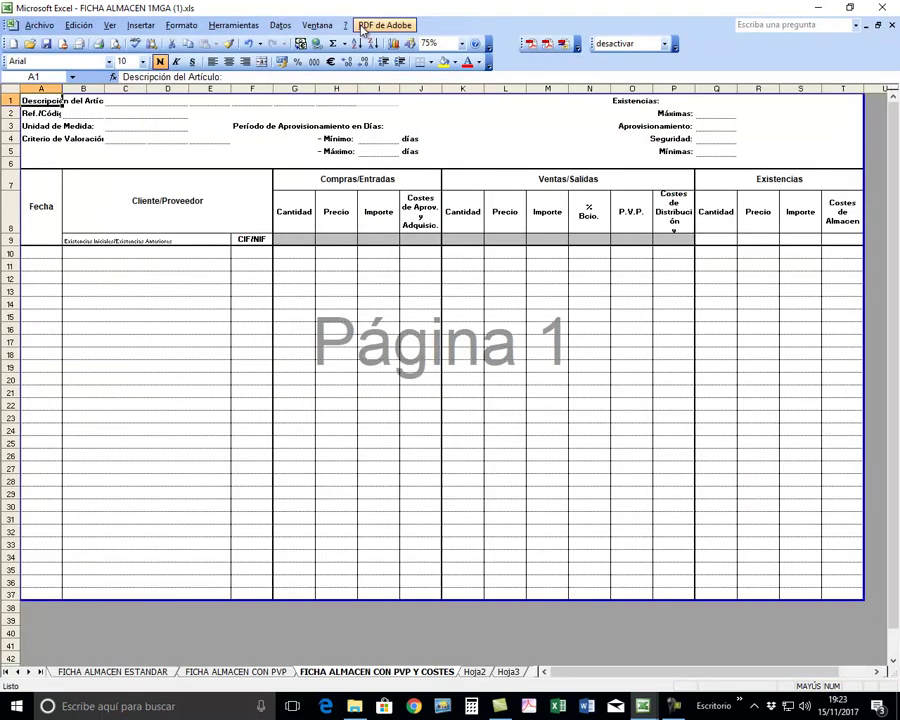
left_click(866, 25)
left_click_drag(460, 538, 432, 400)
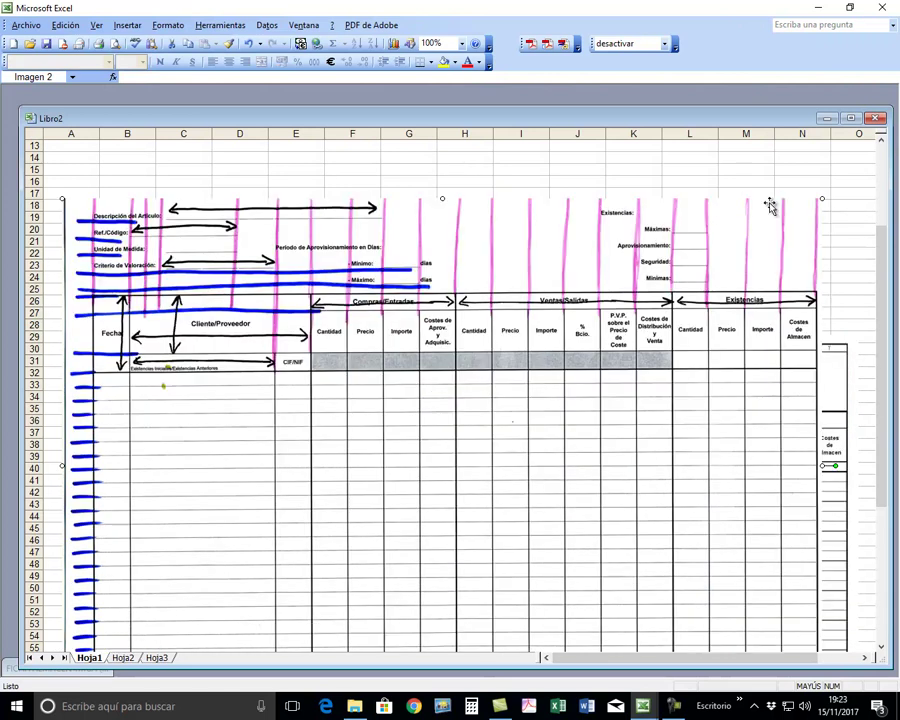
Maximize Libro2 and position the annotated picture across roughly rows 16–58, columns A–N.
double_click(517, 112)
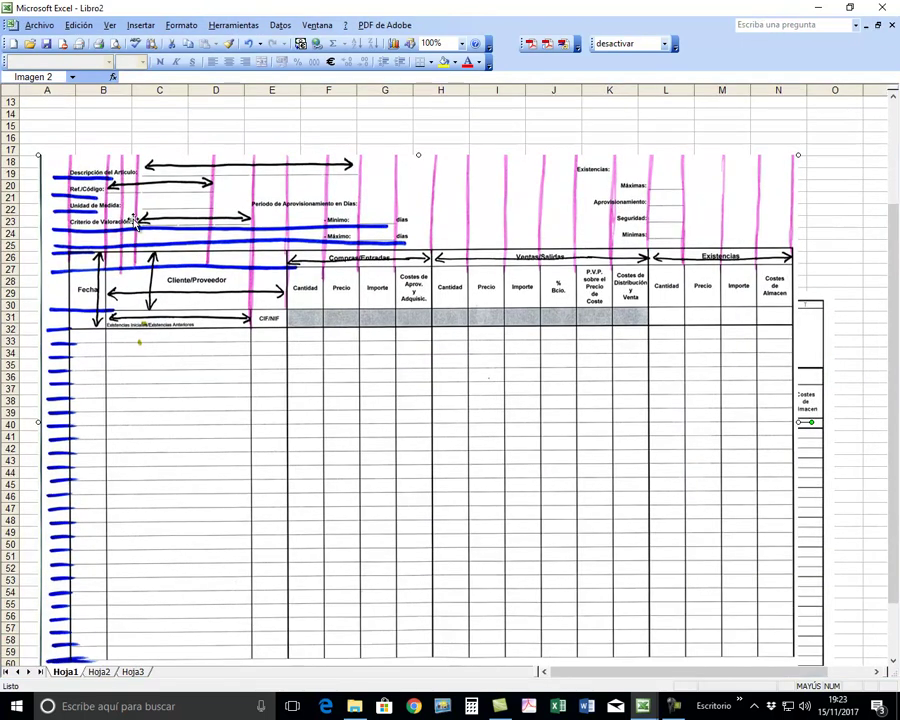
left_click_drag(217, 259, 217, 228)
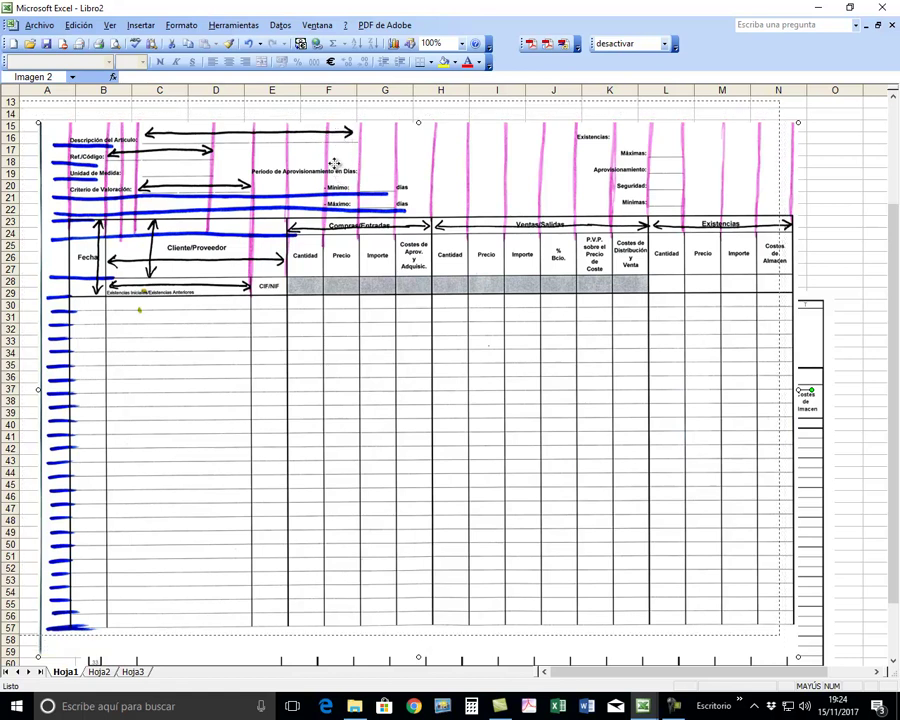
left_click_drag(352, 187, 330, 157)
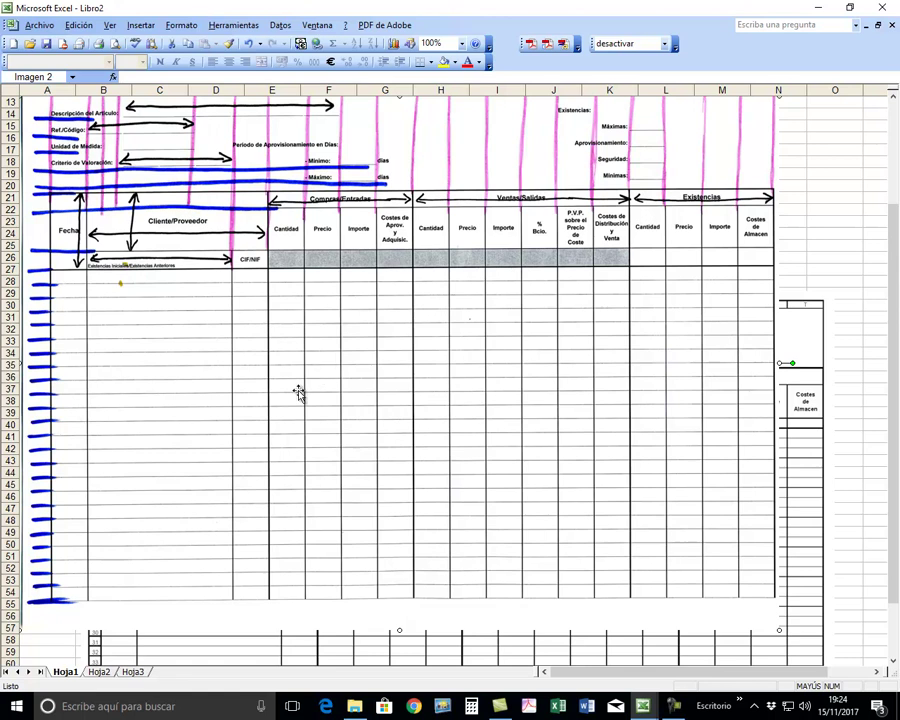
left_click_drag(270, 318, 303, 355)
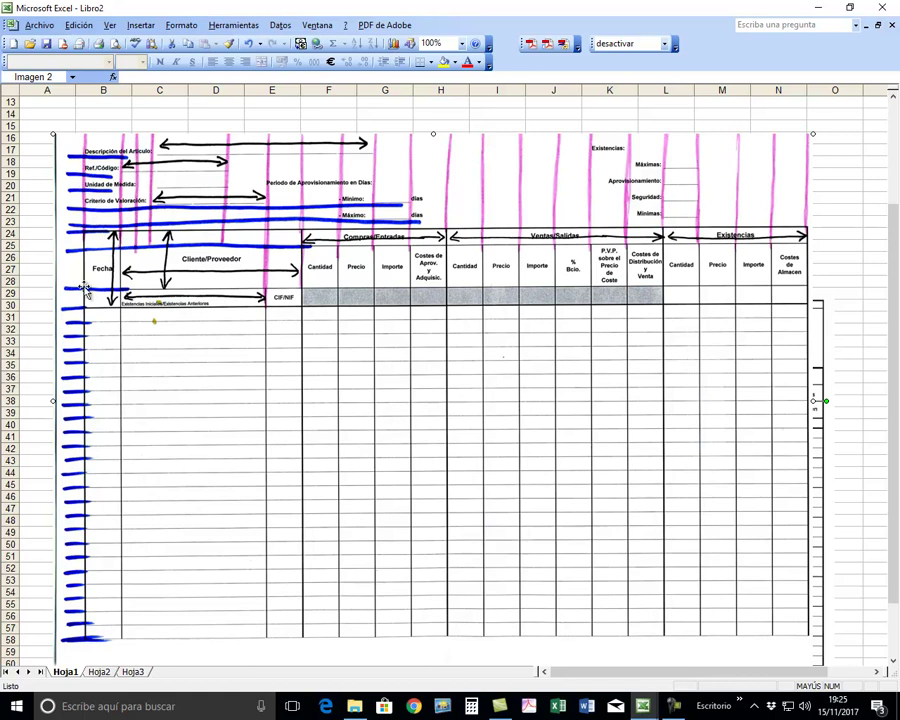
Place the clean stock card picture from row 30, with the annotated sketch to its right.
left_click_drag(397, 242, 413, 486)
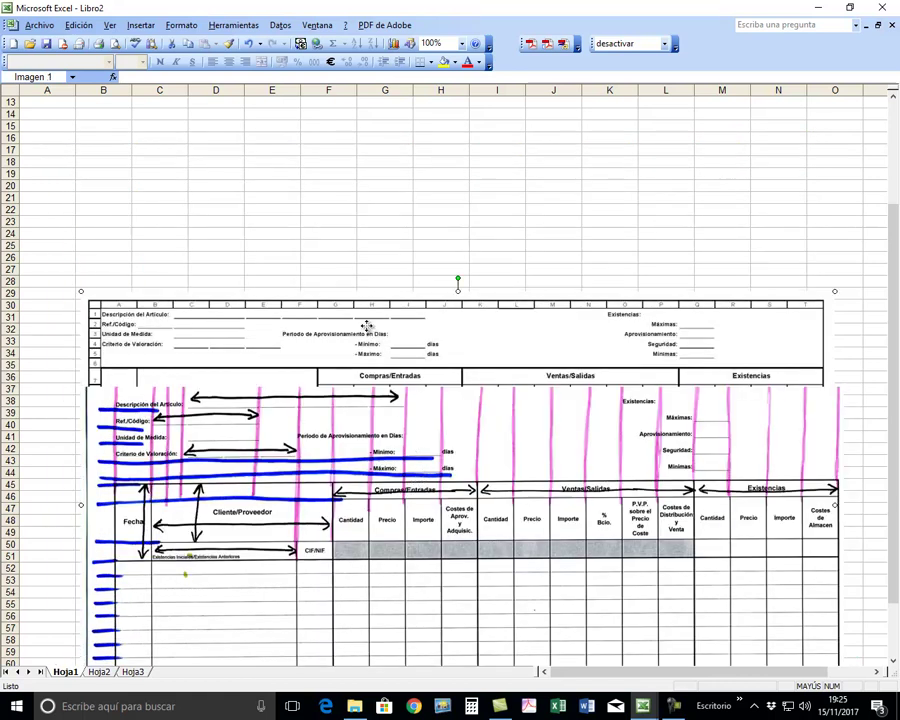
mouse_move(396, 404)
left_mouse_down()
mouse_move(437, 484)
mouse_move(300, 311)
mouse_move(155, 309)
left_mouse_up()
left_click_drag(838, 672, 710, 672)
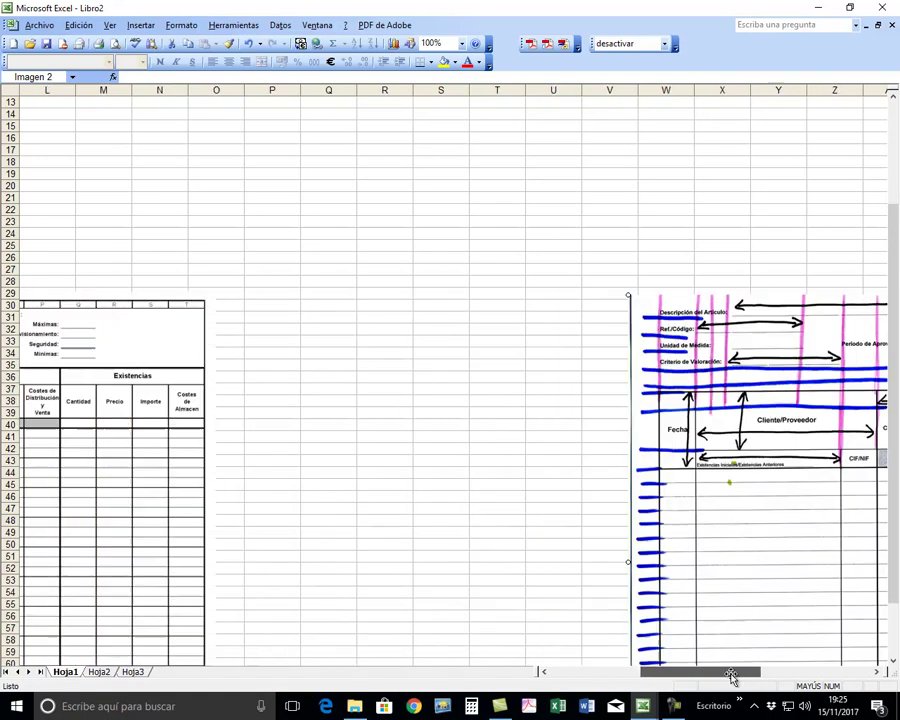
left_click_drag(684, 452, 458, 459)
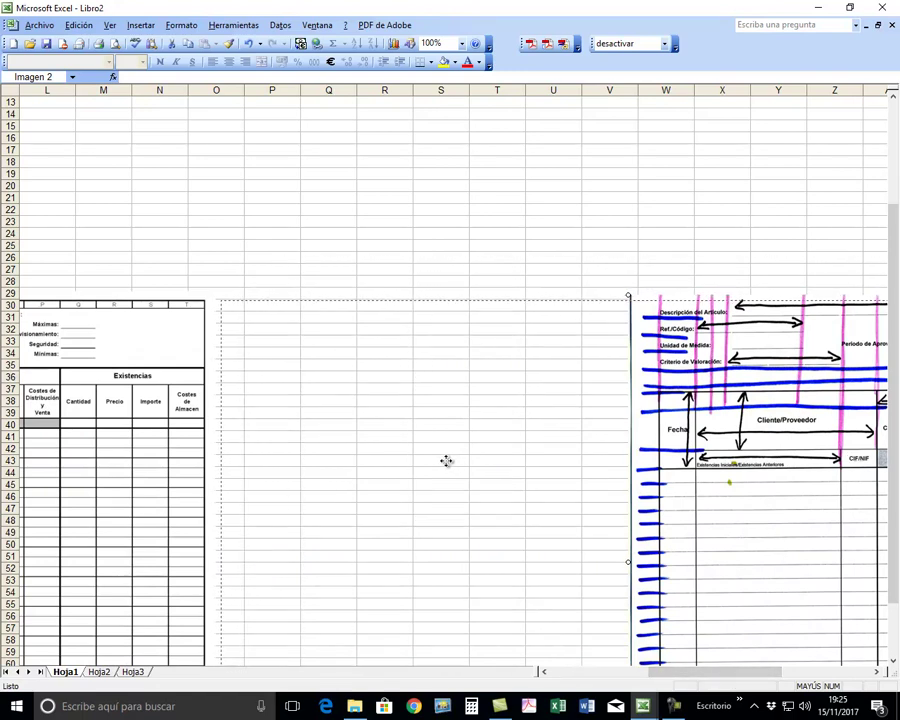
left_click_drag(458, 459, 442, 458)
left_click_drag(755, 674, 632, 678)
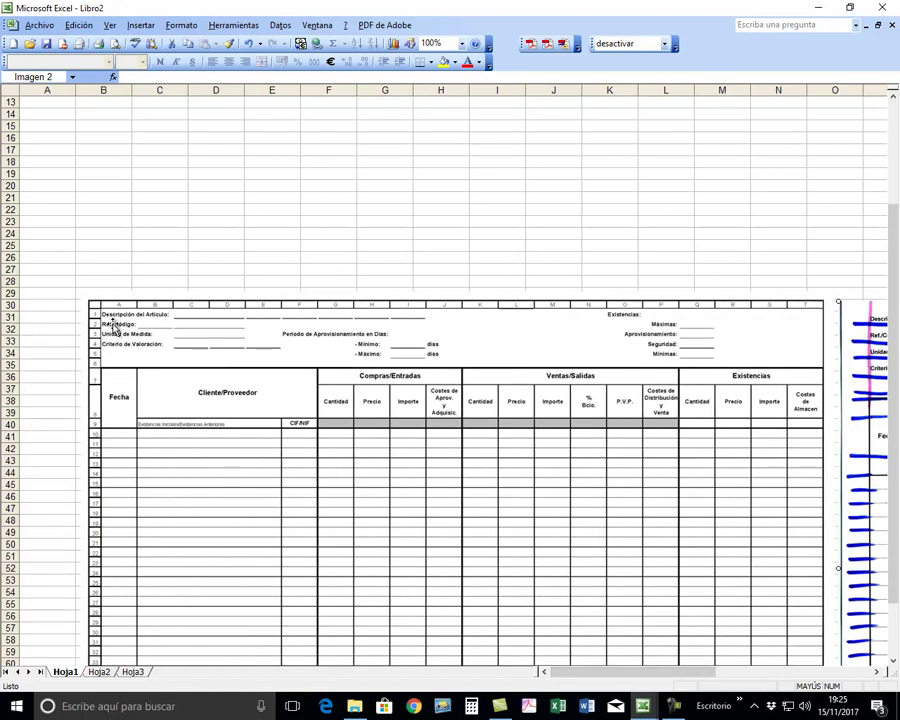
left_click_drag(175, 331, 125, 334)
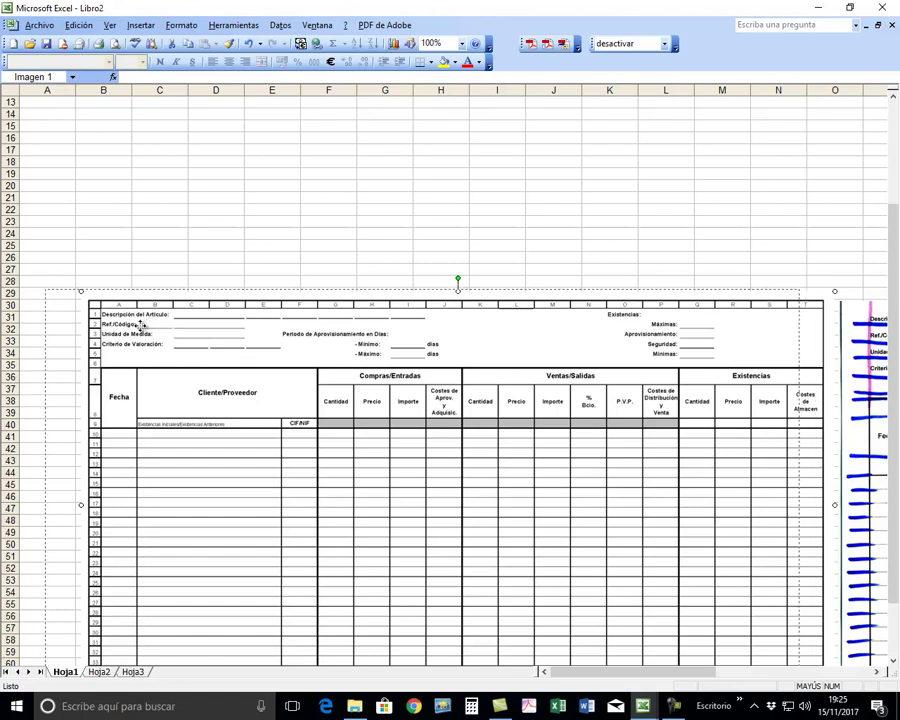
left_click_drag(852, 372, 810, 372)
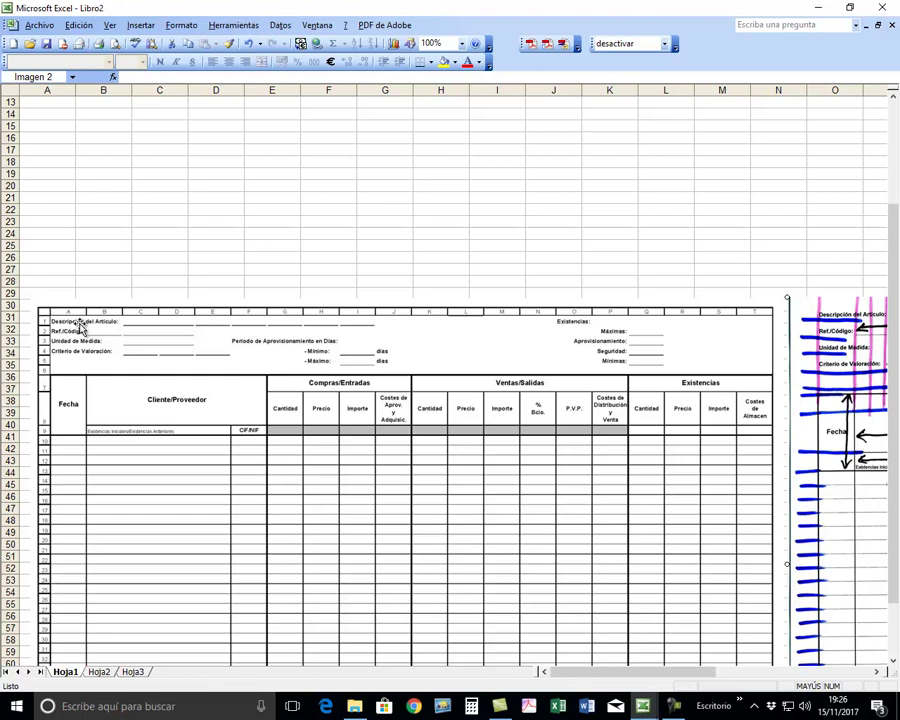
Enter 'Descripción del Artículo:' in A13 and 'Ref./Código:' in A14.
left_click(39, 102)
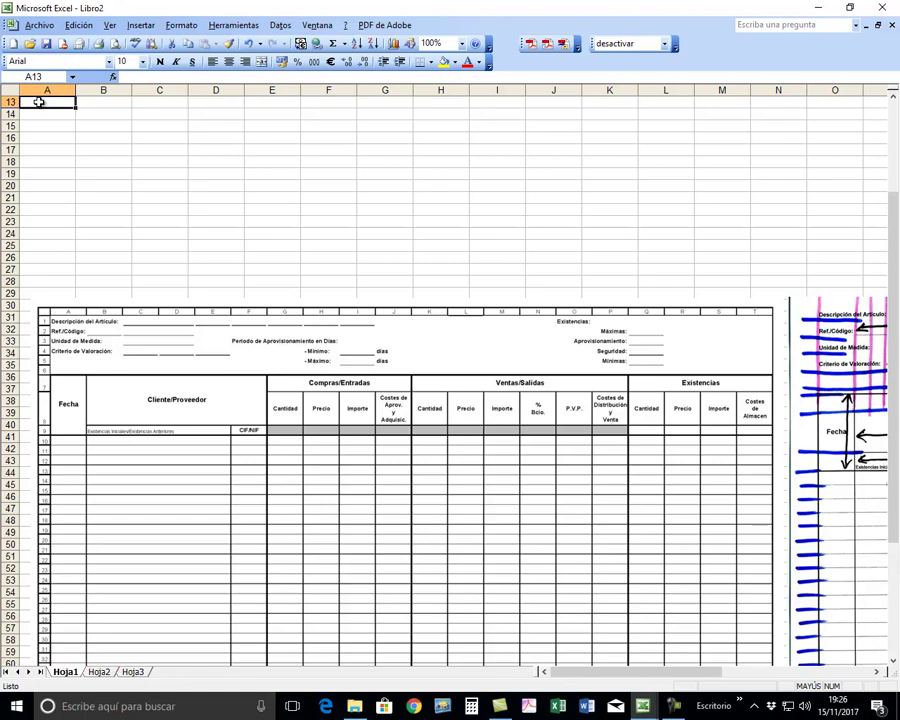
type("dESCRIP")
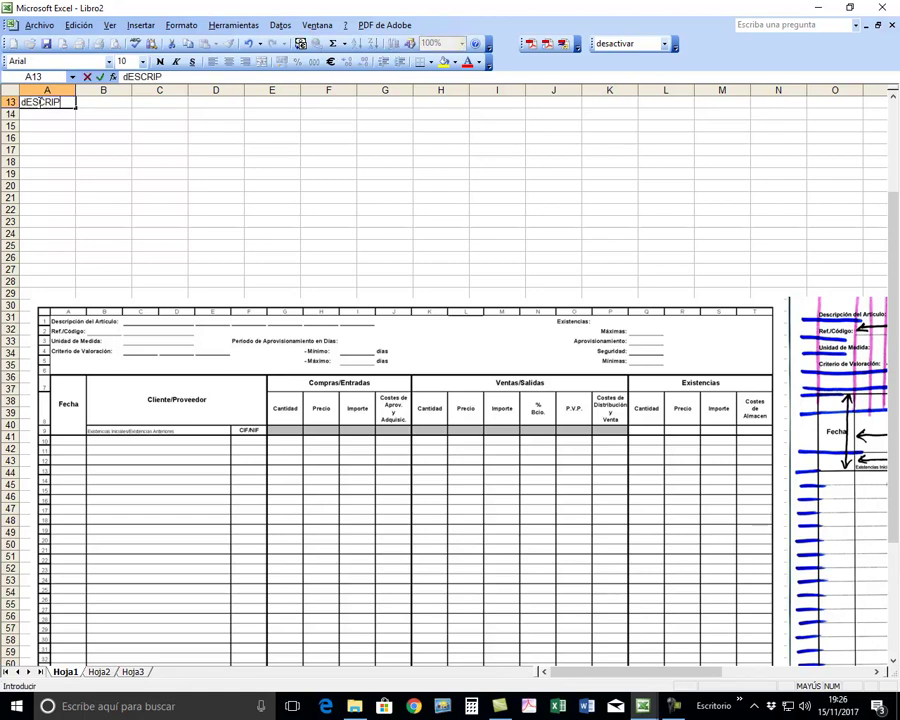
key("BackSpace")
key("BackSpace")
key("BackSpace")
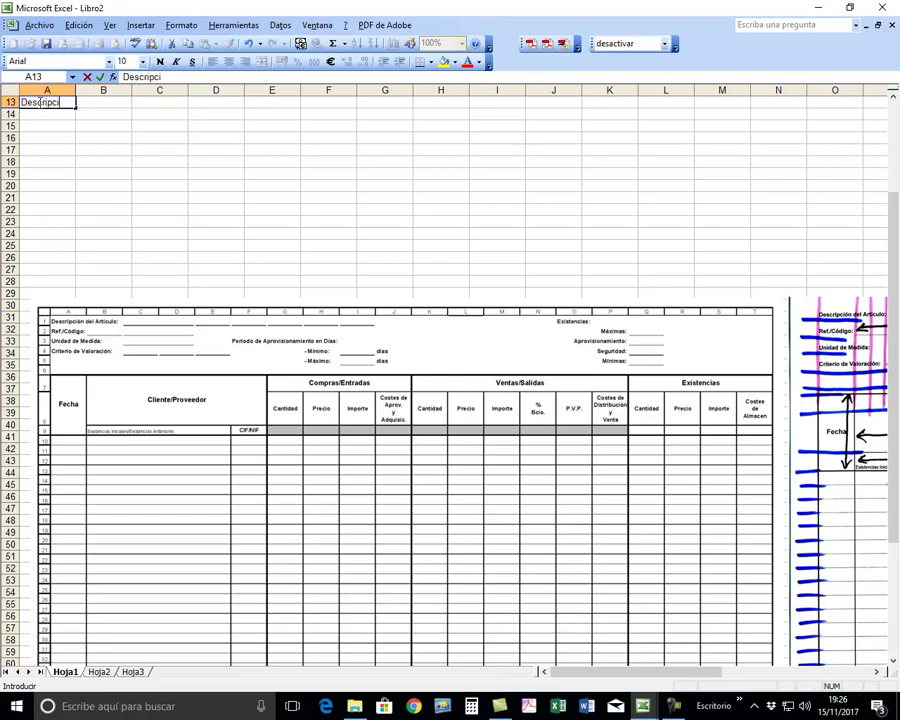
type("ón del Artículo:")
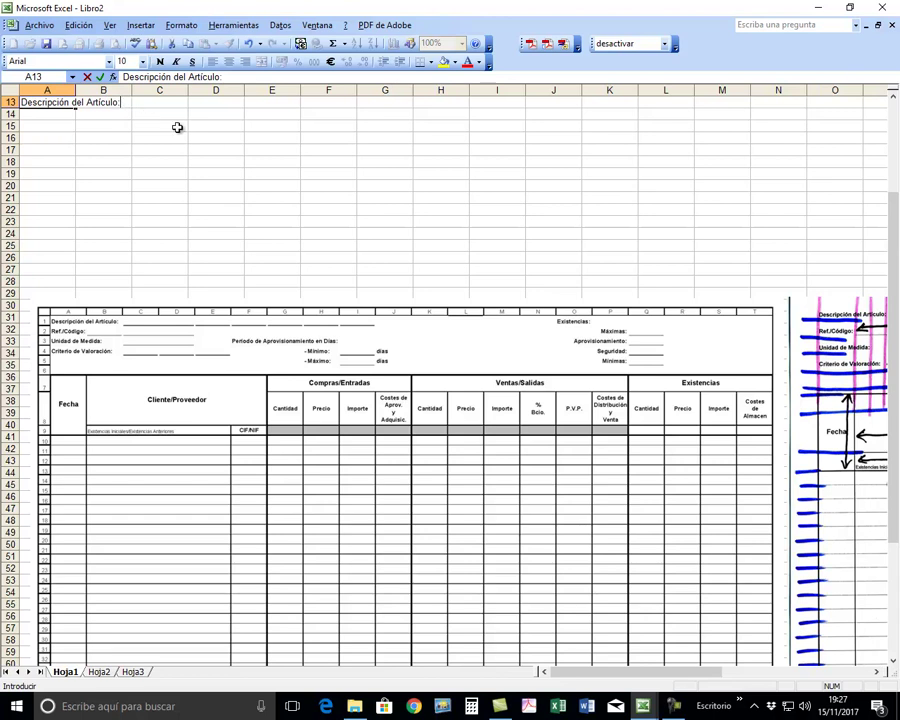
key("Return")
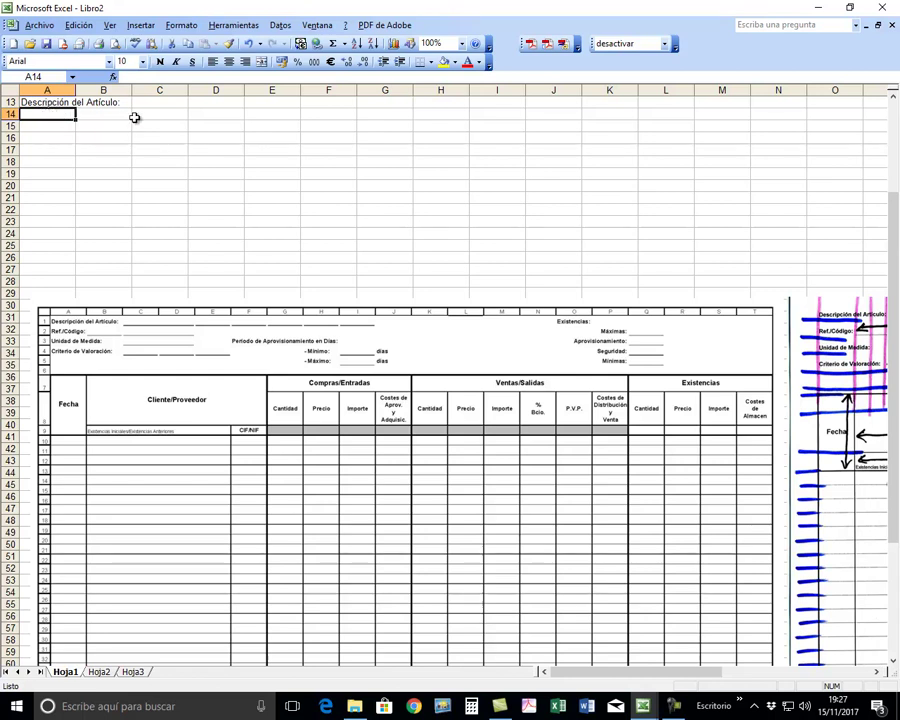
key("Down")
key("Down")
key("Down")
key("Down")
key("Down")
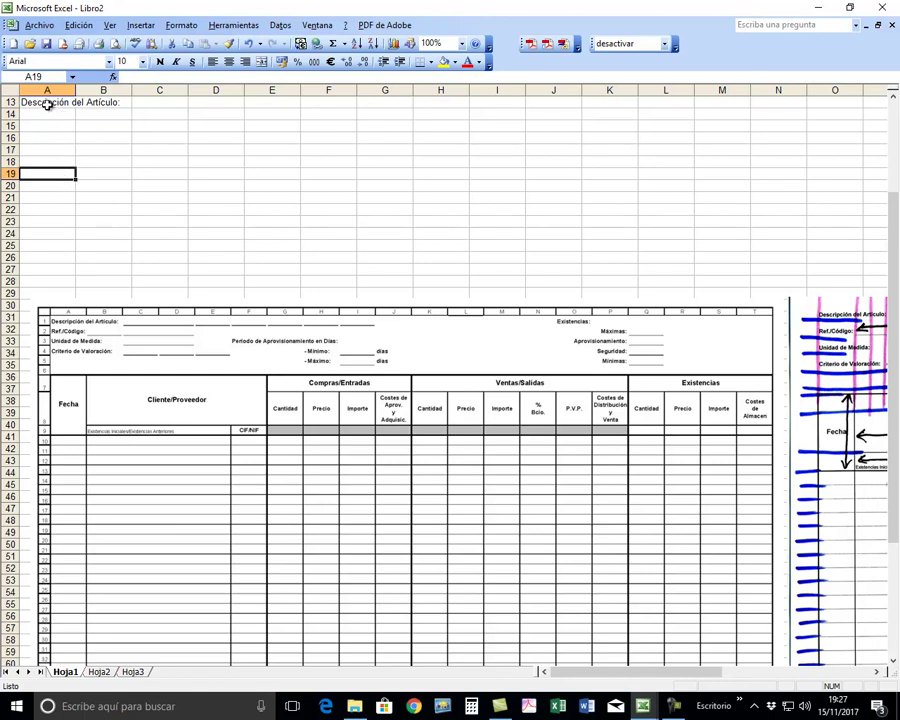
left_click(40, 113)
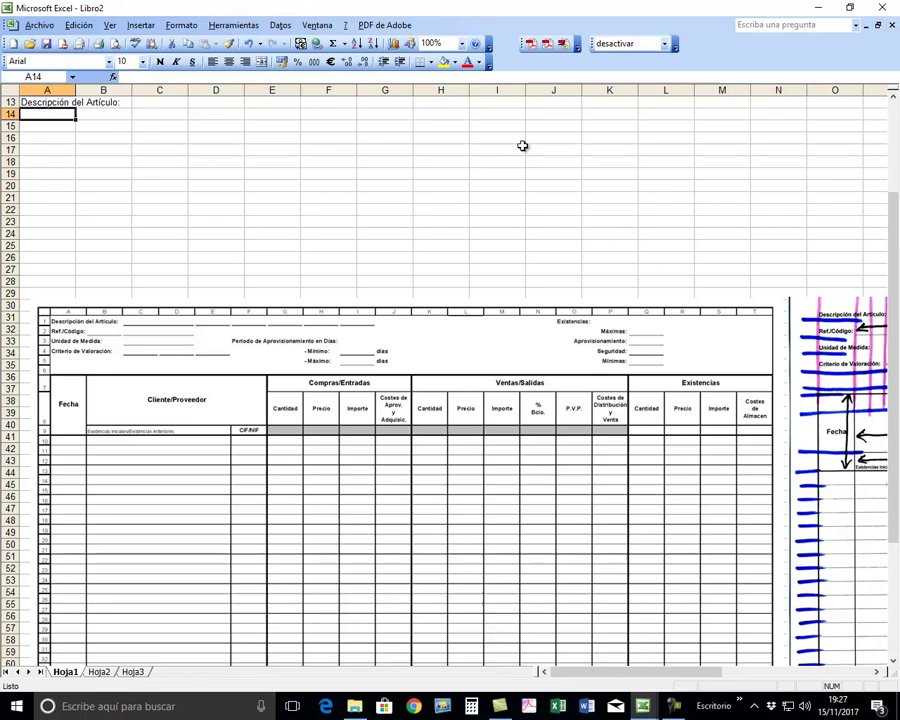
type("Ref./")
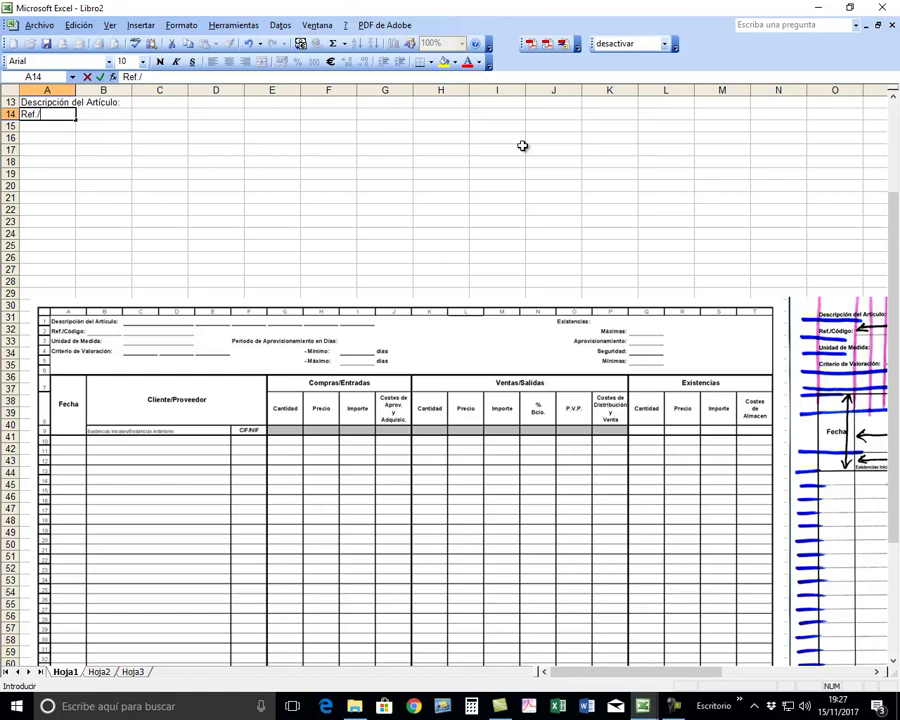
type("Código")
key("Return")
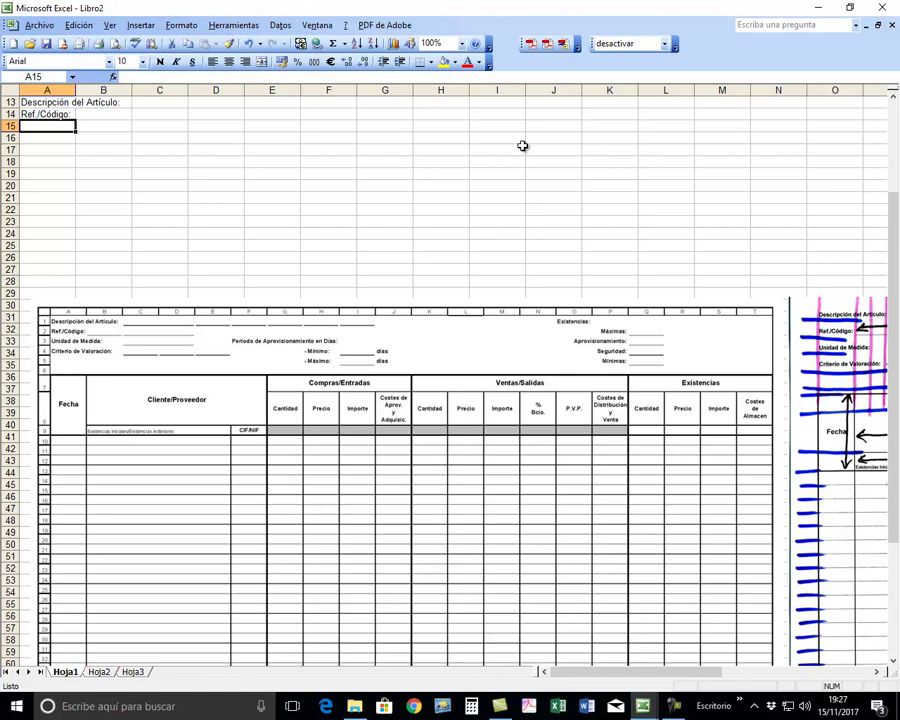
Enter 'Unidad de Medida:' in A15 and 'Criterio de Valoración:' in A16.
key("Right")
key("Right")
key("Right")
key("Right")
key("Right")
key("Right")
key("Left")
key("Left")
key("Left")
key("Left")
key("Left")
key("Left")
type("Unidad de Medida")
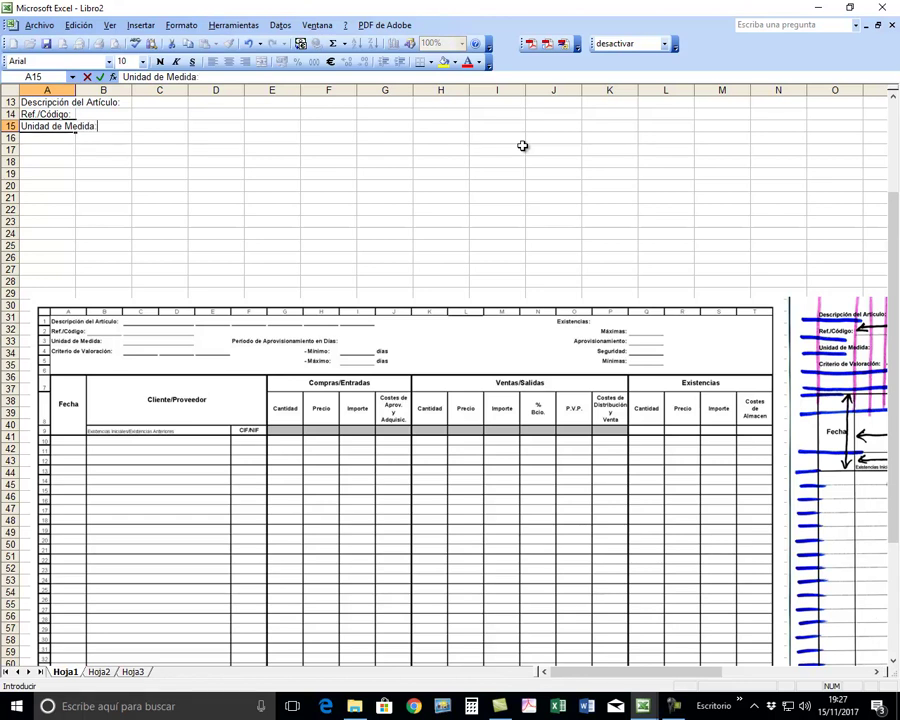
key("Return")
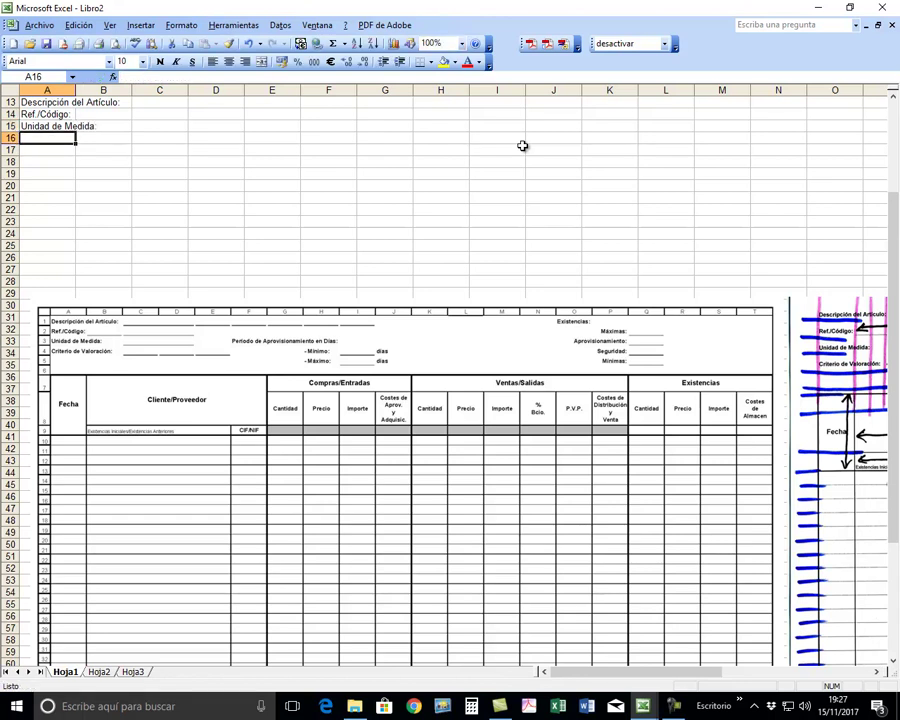
type("Criterio de Valoración:")
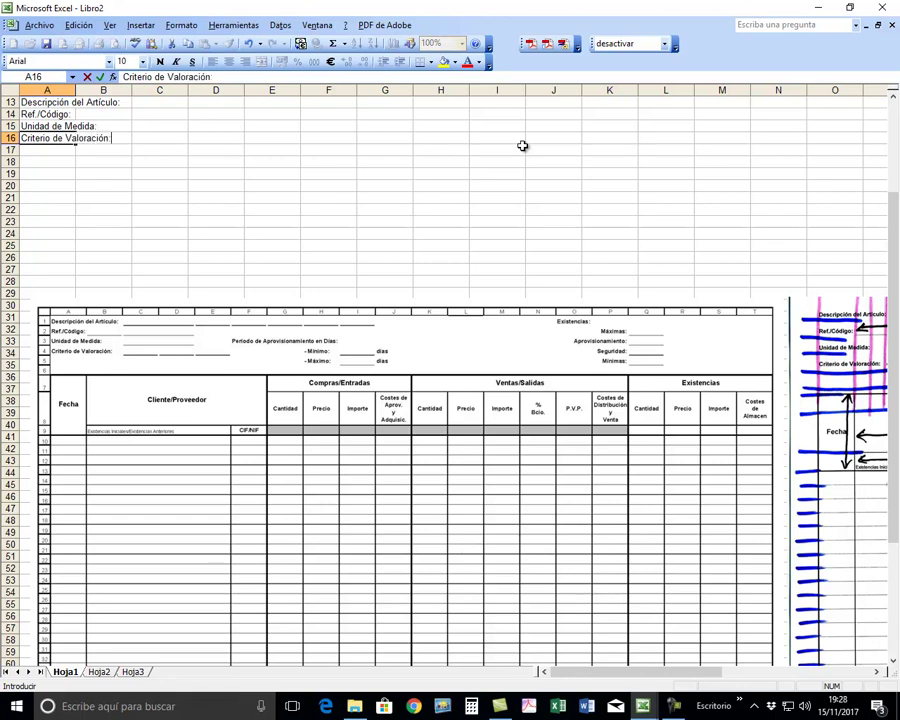
key("Return")
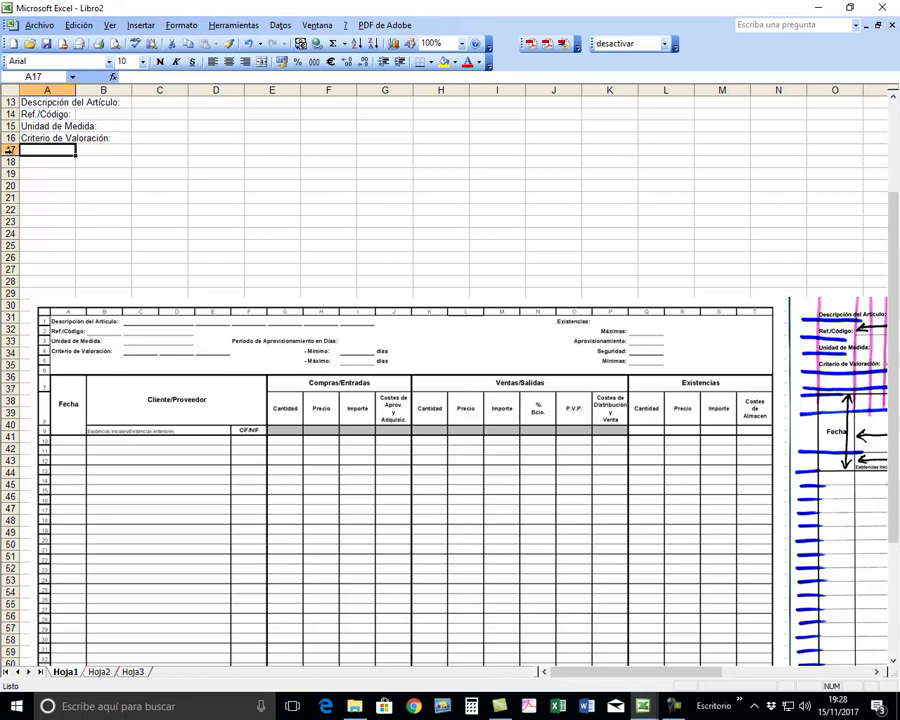
Select the four label cells A13:A16.
scroll(48, 173, "up", 4)
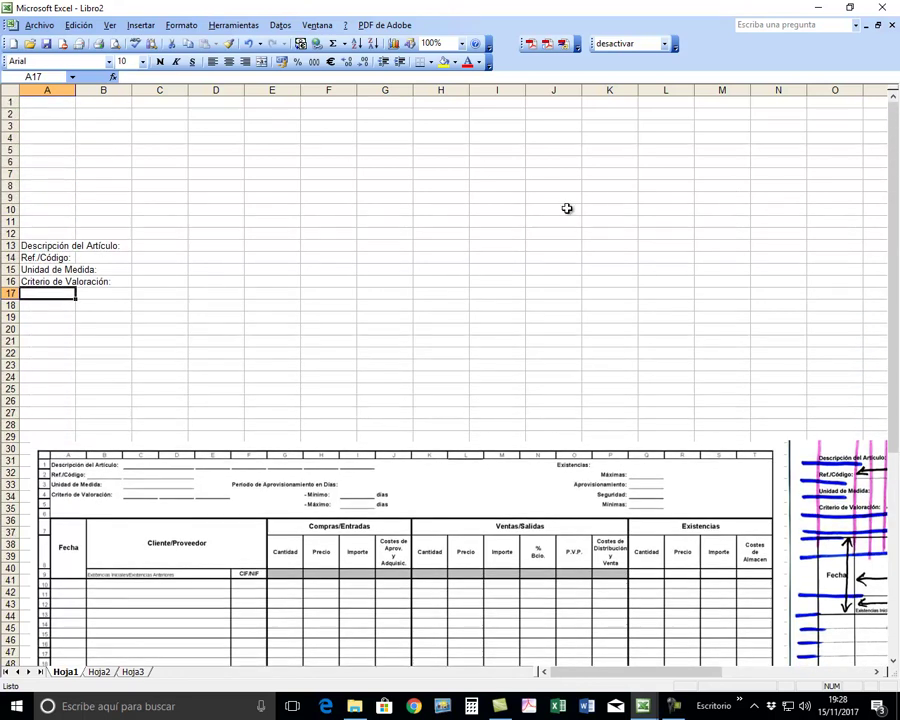
left_click_drag(895, 167, 878, 145)
left_click(31, 247)
left_click(31, 258)
left_click(30, 269)
left_click(32, 282)
left_click_drag(39, 106, 38, 134)
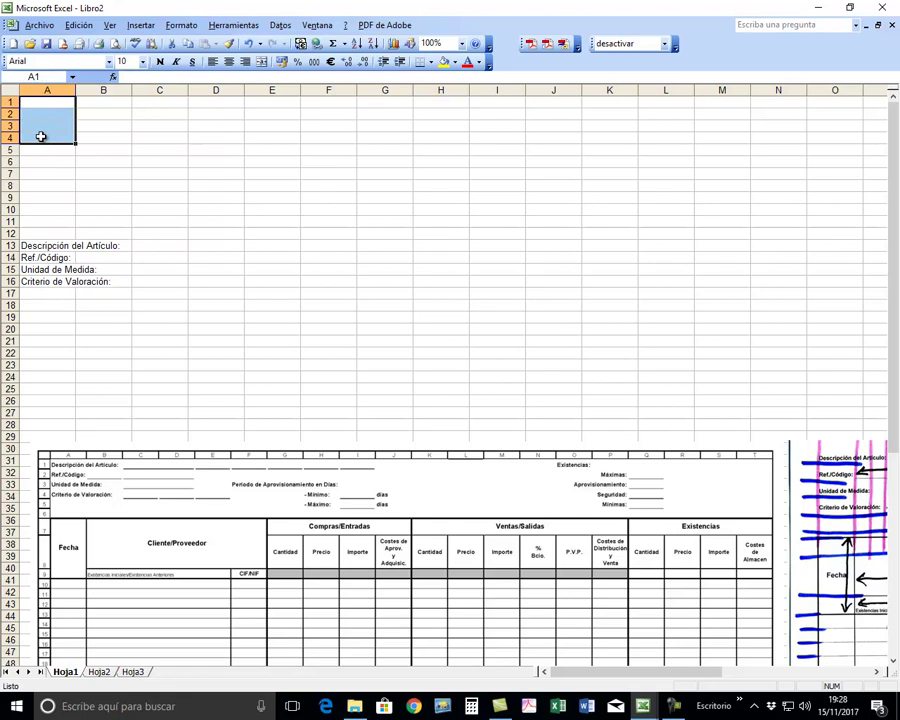
left_click(42, 232)
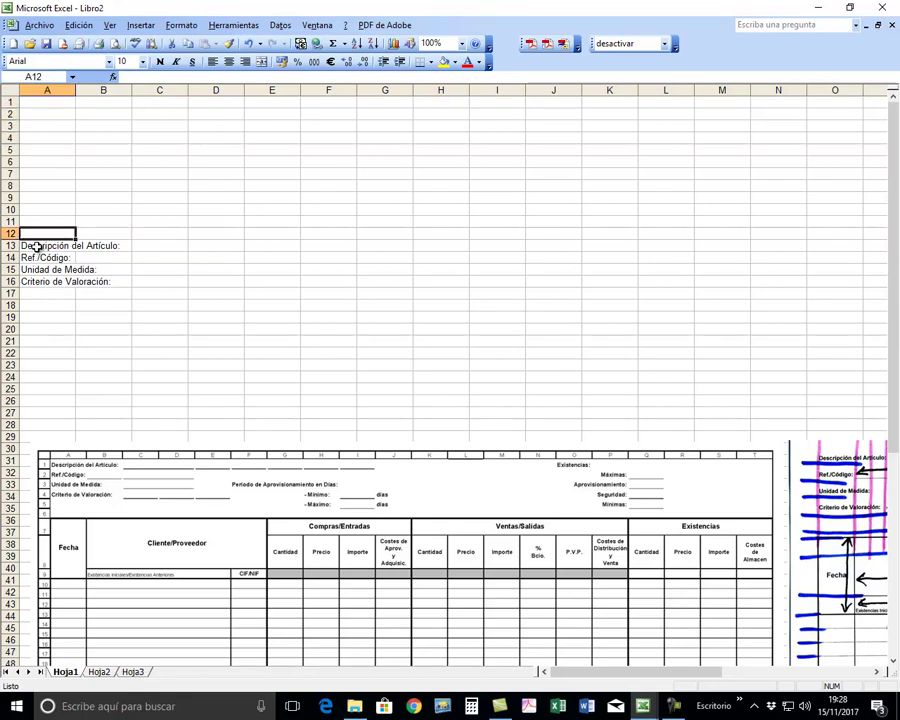
left_click(36, 246)
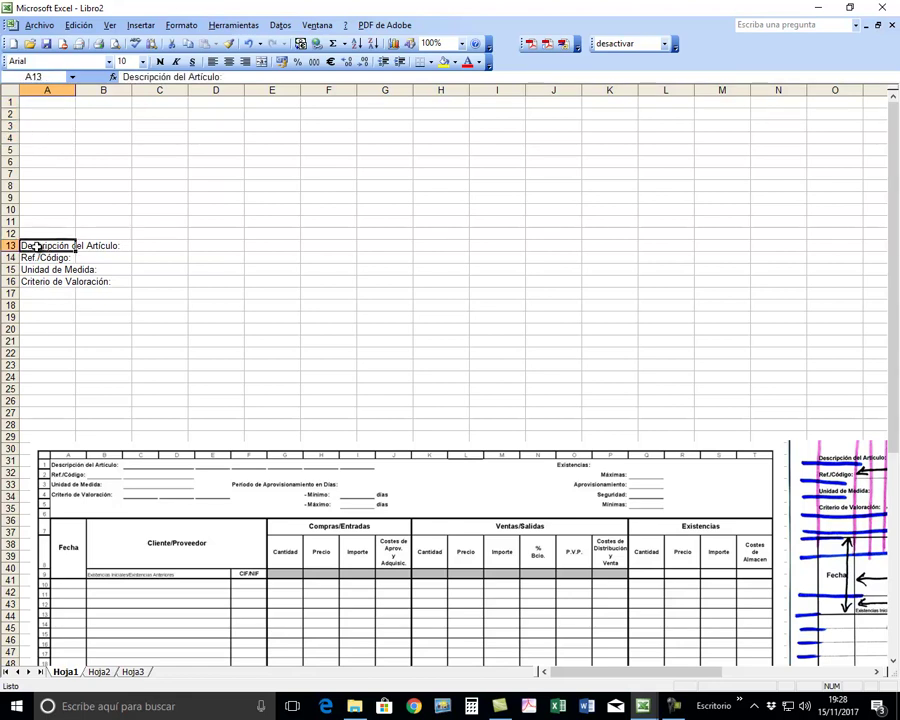
left_click_drag(36, 246, 36, 283)
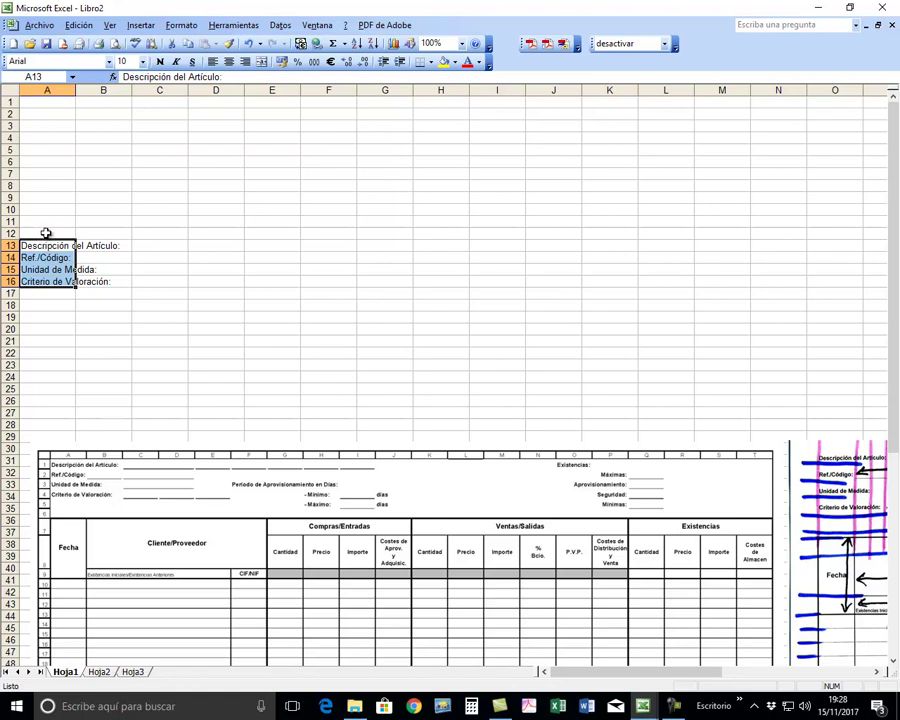
Cut the four labels and paste them into A1:A4.
left_click_drag(47, 245, 45, 105)
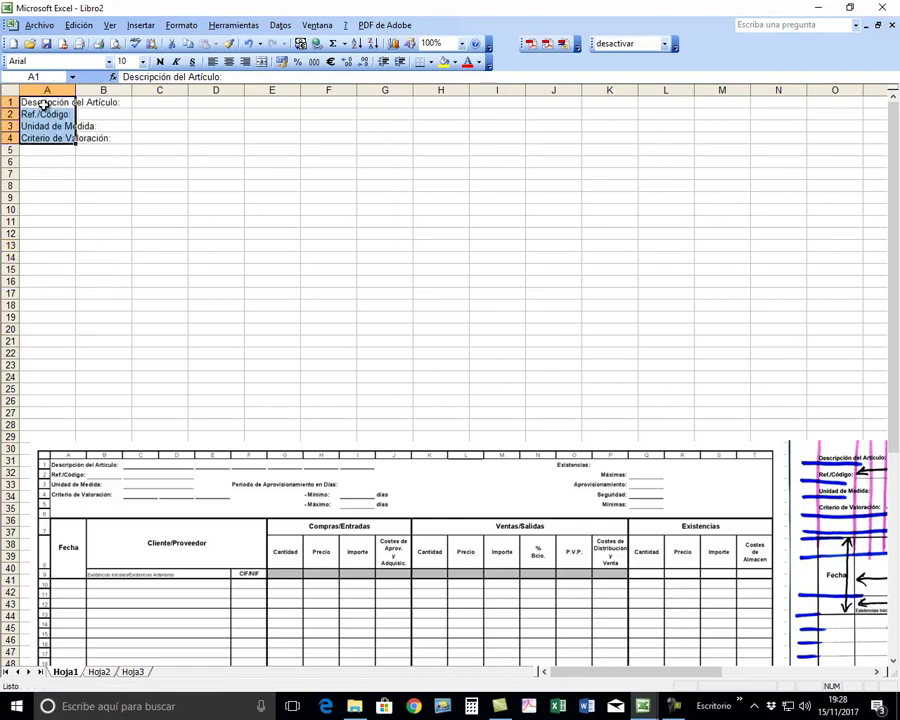
left_click_drag(50, 148, 383, 284)
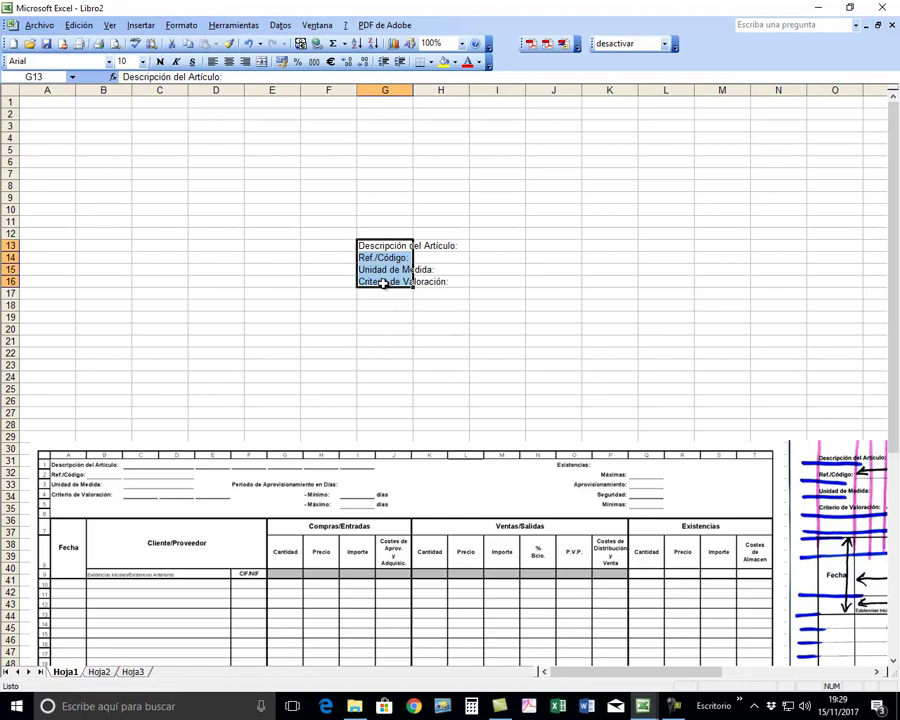
left_click(172, 45)
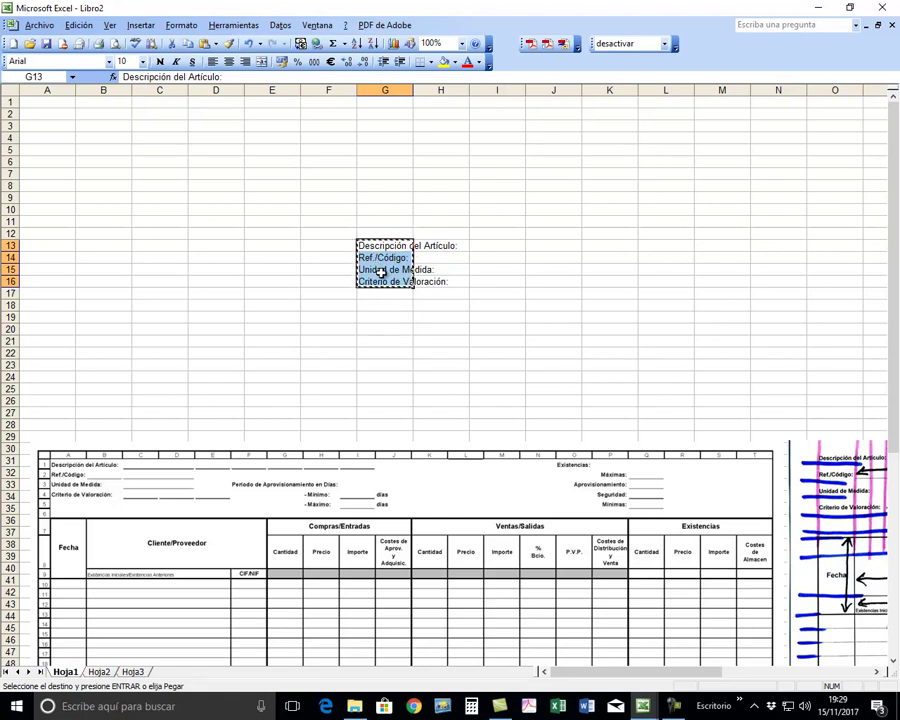
left_click(34, 102)
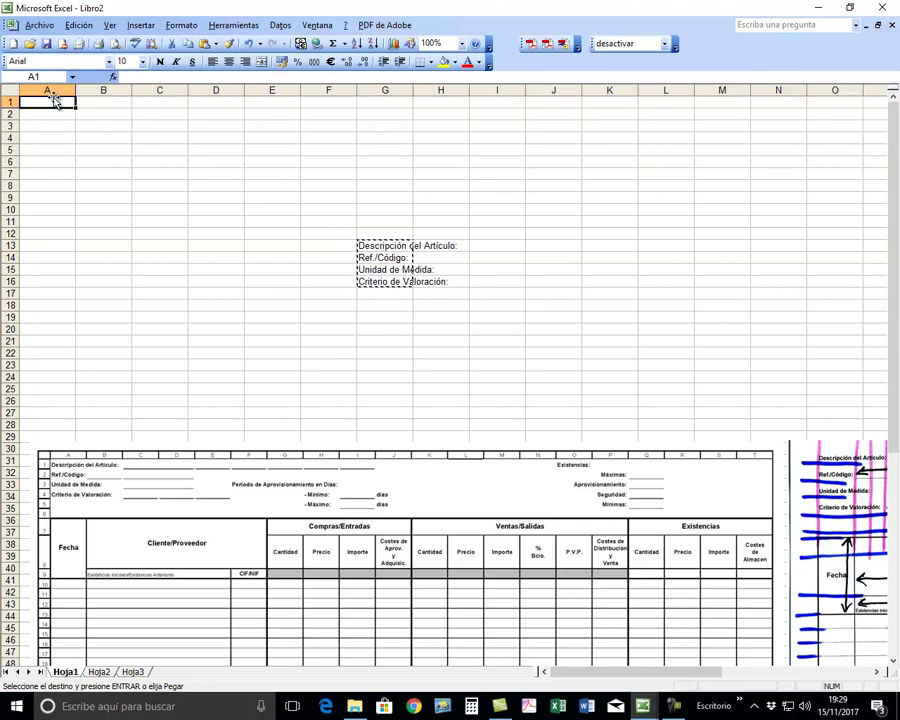
left_click(206, 45)
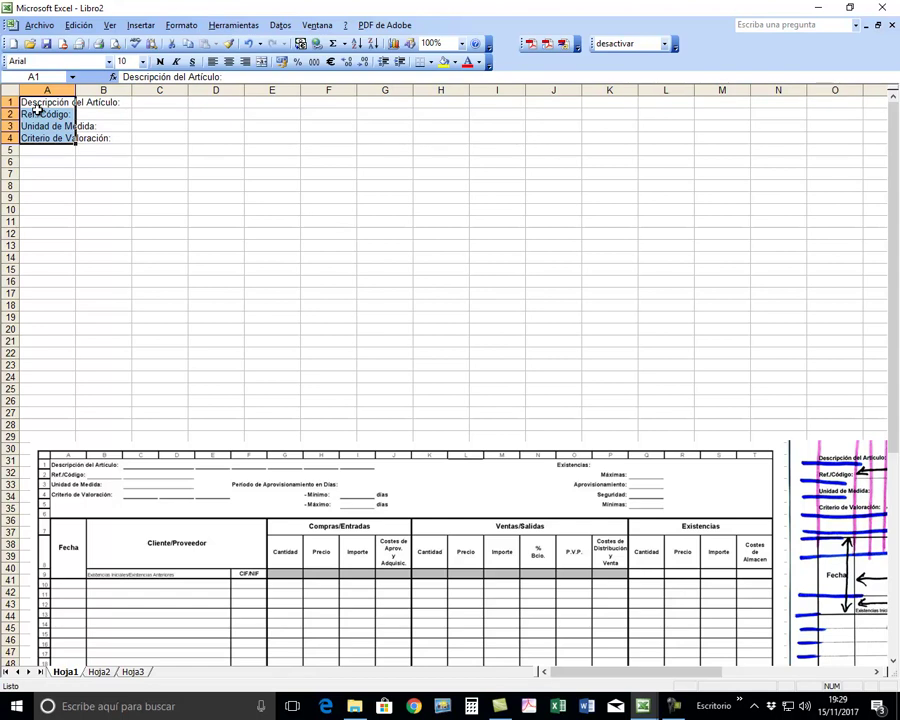
Move the clean form picture up to row 18 and shift the annotated sketch to its right.
left_click_drag(197, 496, 192, 353)
mouse_move(833, 530)
left_mouse_down()
mouse_move(746, 392)
mouse_move(437, 393)
left_mouse_up()
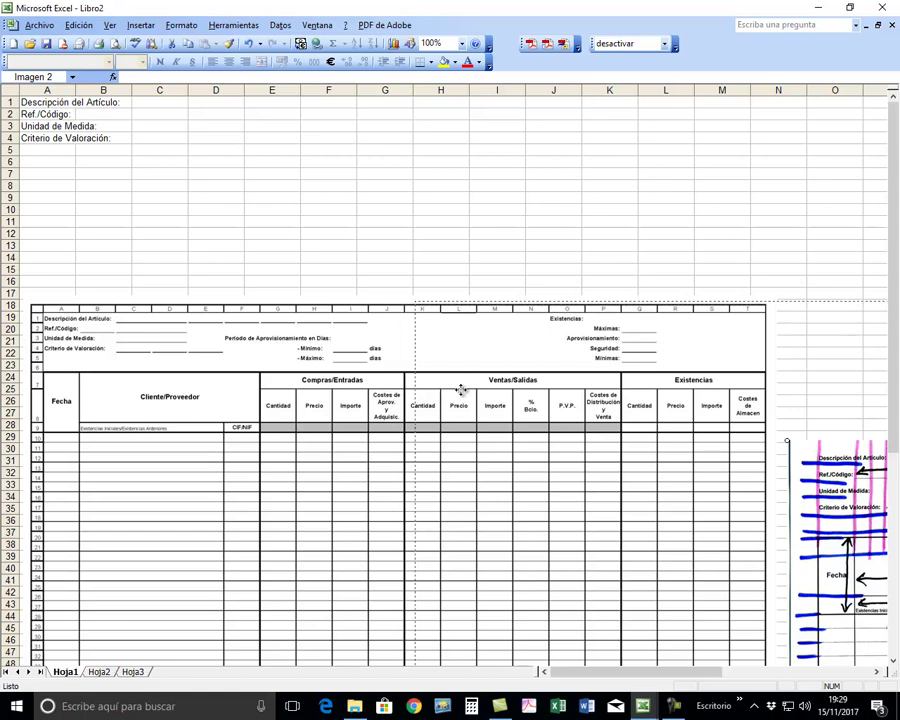
left_click_drag(437, 393, 468, 396)
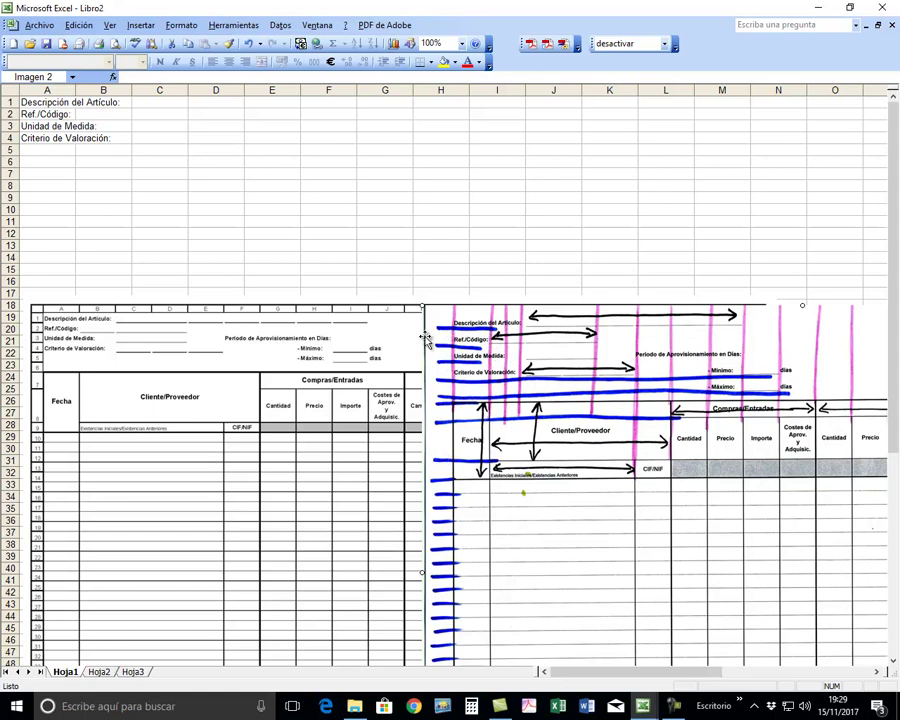
left_click_drag(481, 341, 698, 346)
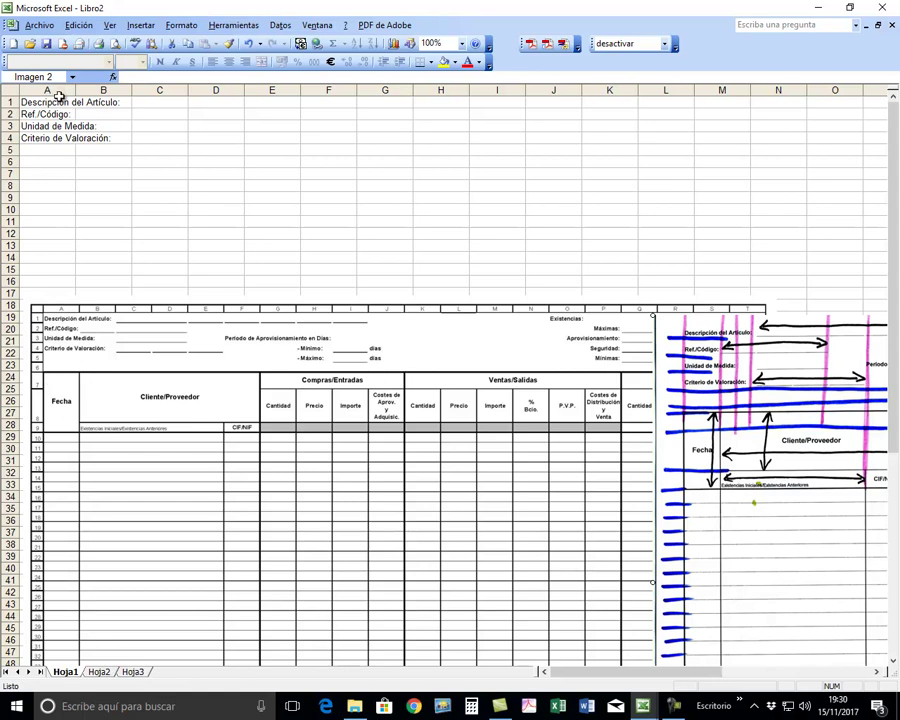
Type the heading Fecha in cell A7.
left_click(37, 174)
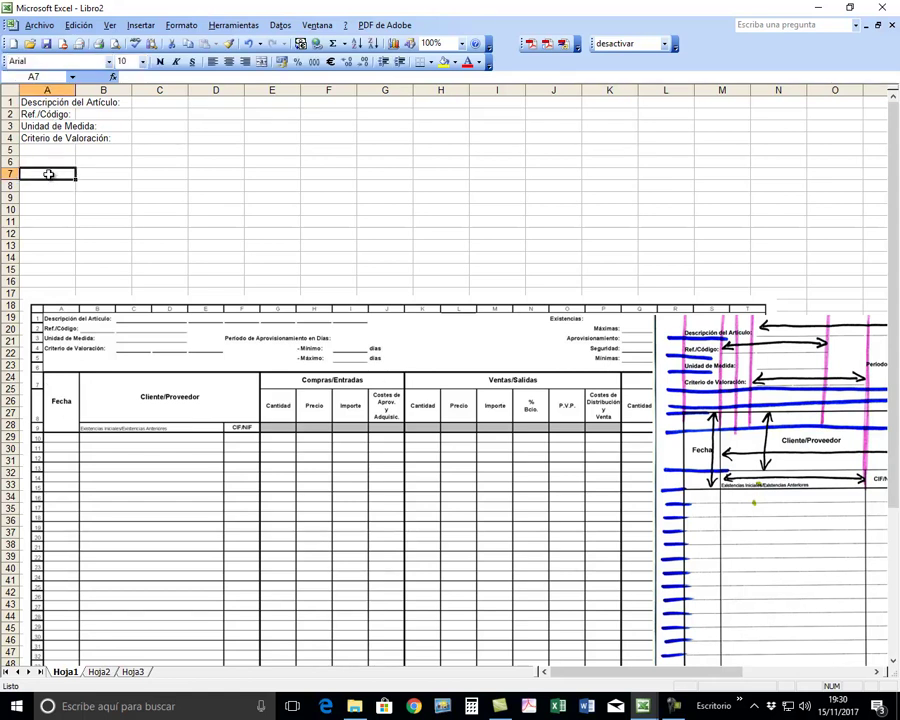
type("Fecha")
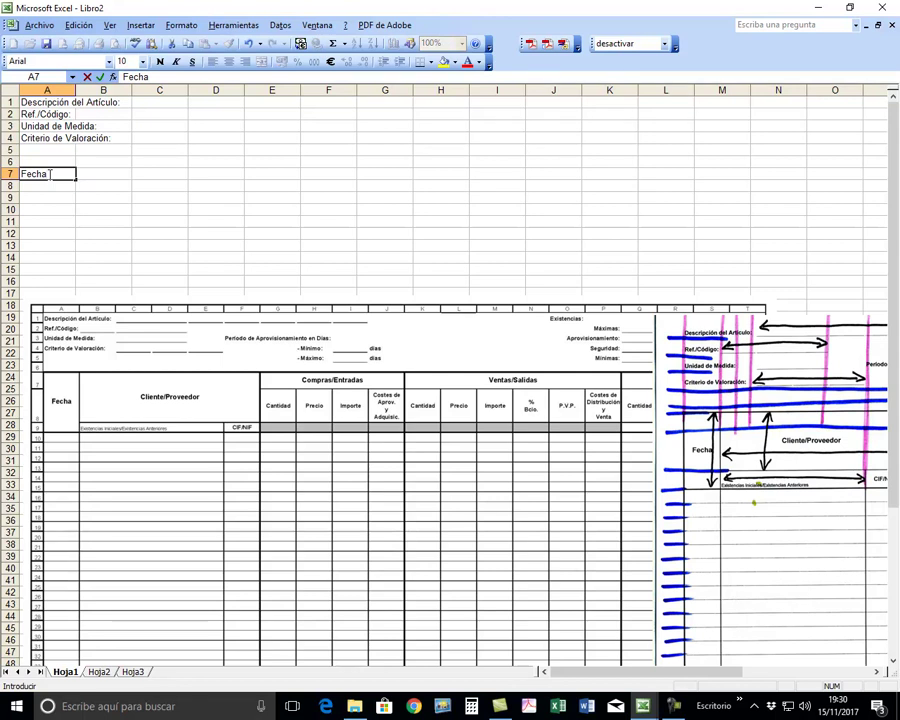
key("Return")
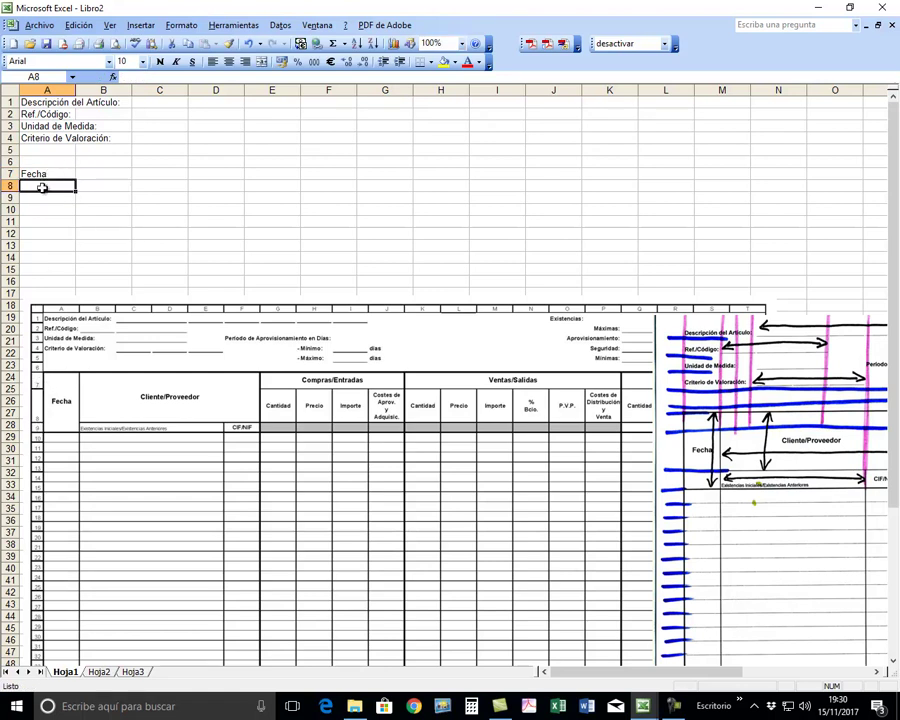
Merge and centre A7:A9 so Fecha spans three rows.
left_click_drag(33, 174, 41, 197)
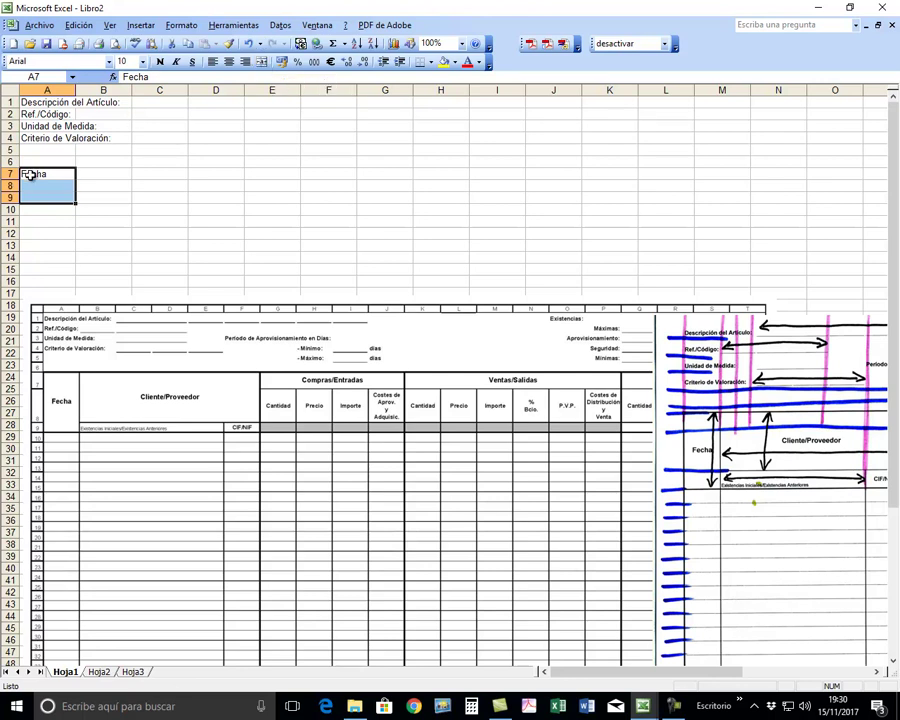
left_click(168, 199)
left_click(49, 173)
left_click(44, 185)
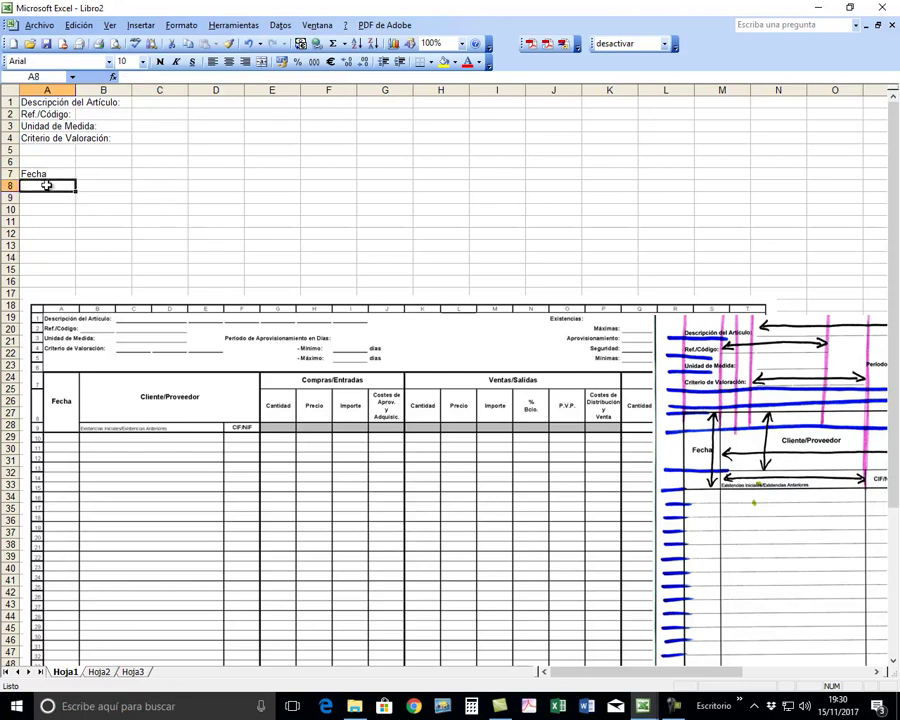
left_click(45, 197)
left_click_drag(60, 174, 49, 192)
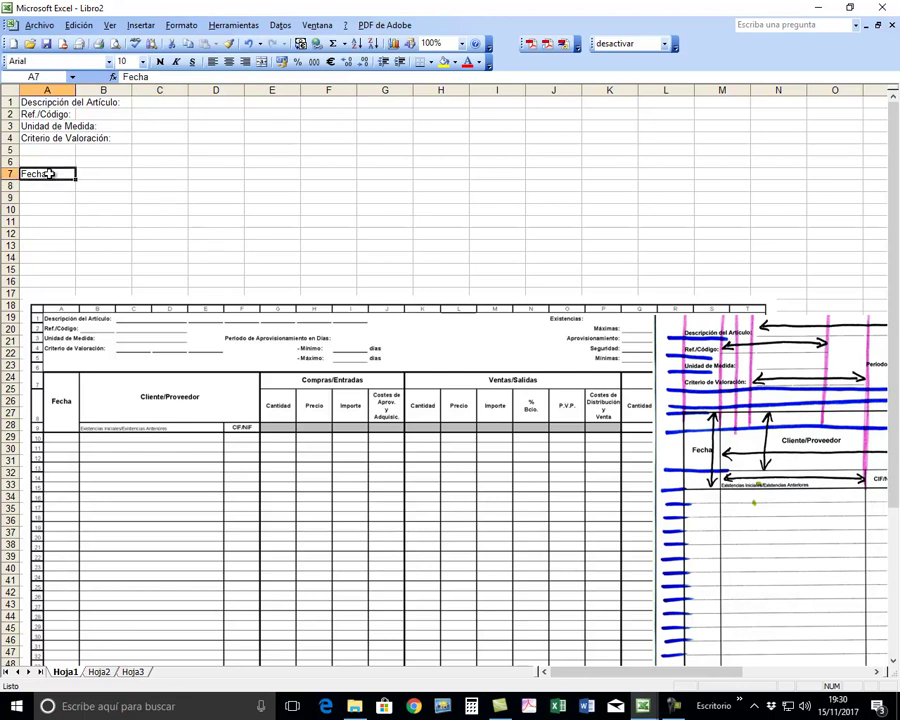
left_click(262, 62)
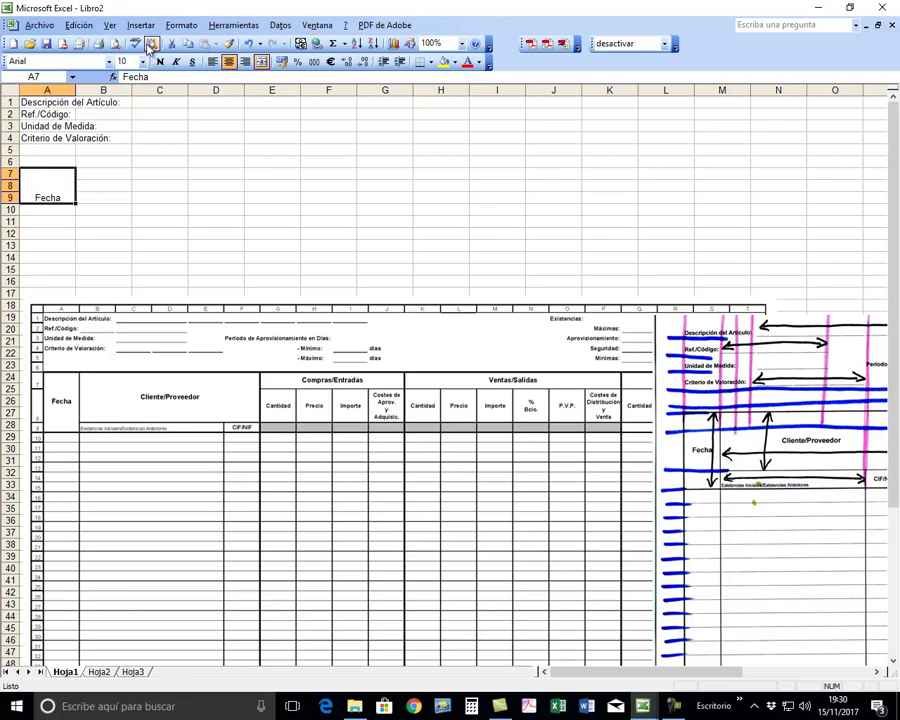
Set the merged Fecha cell's vertical alignment to Centrar in Format Cells.
left_click(182, 25)
left_click(195, 42)
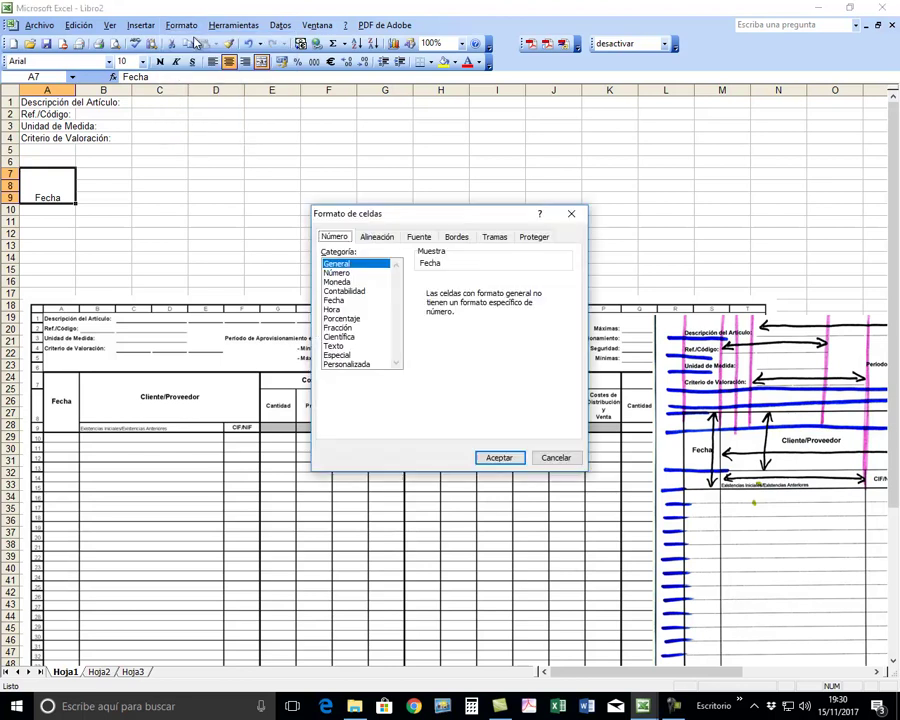
left_click(375, 238)
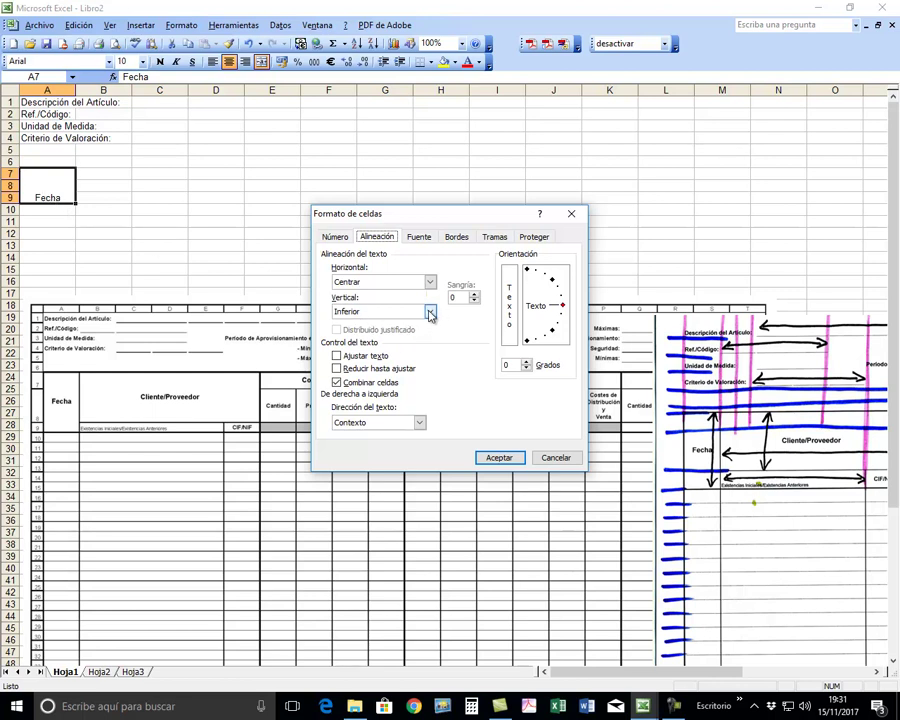
left_click(430, 312)
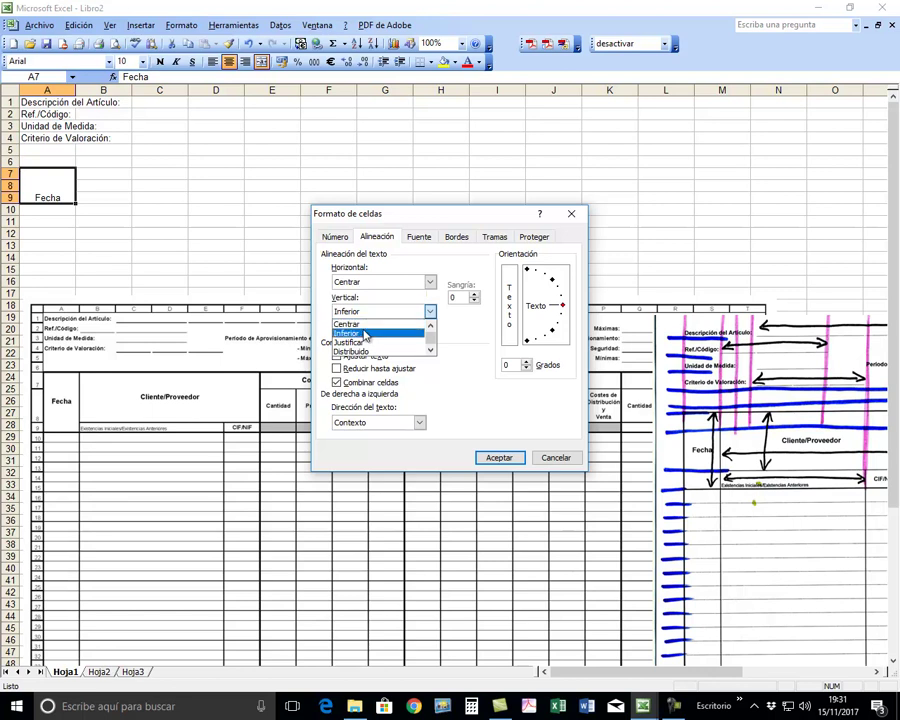
left_click(431, 325)
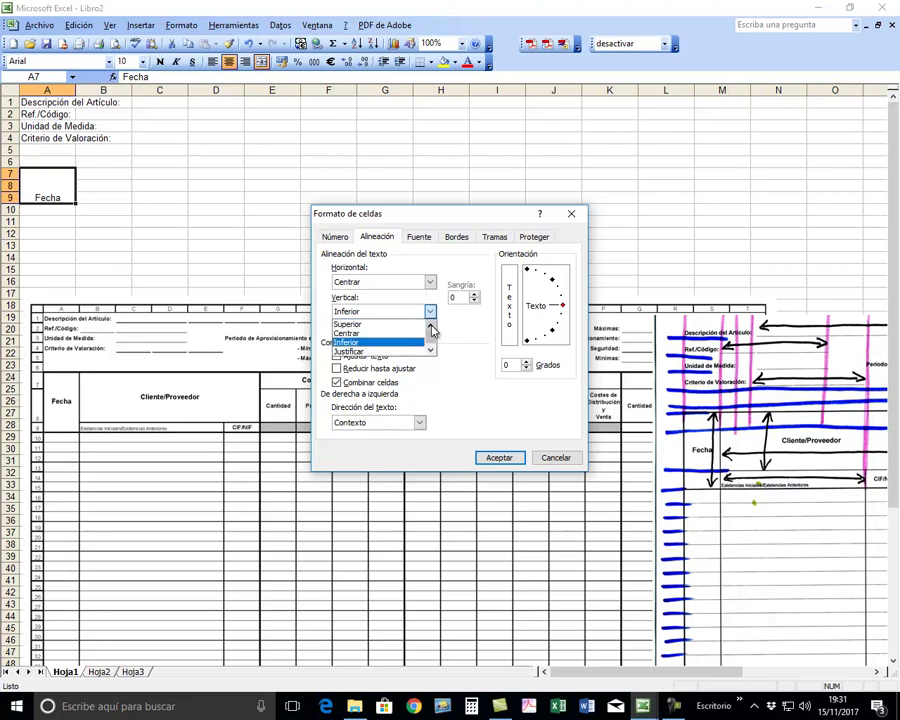
left_click(349, 325)
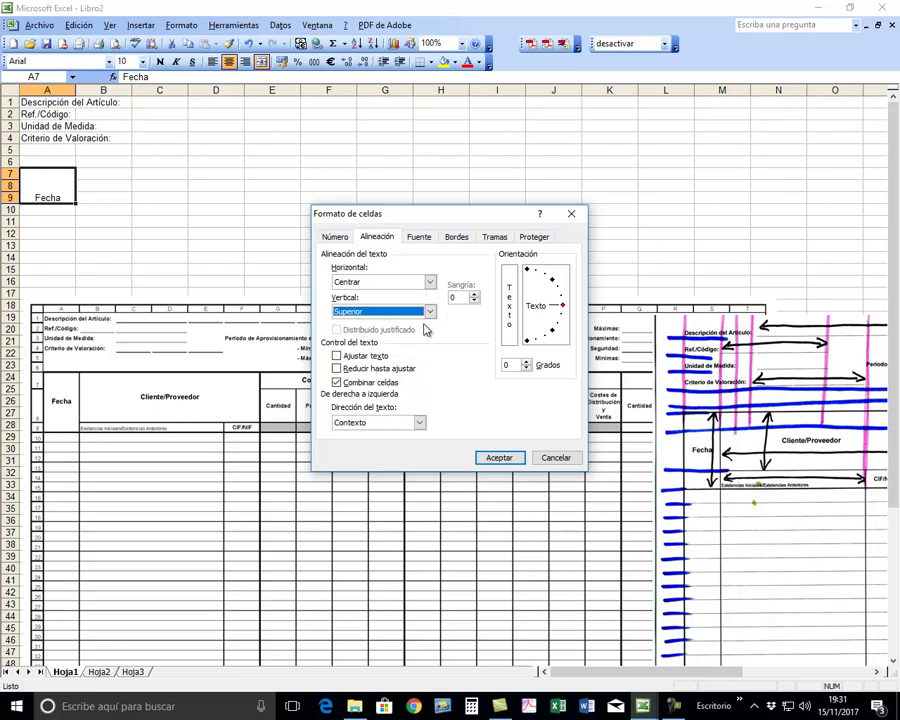
left_click(431, 313)
left_click(376, 334)
left_click(505, 459)
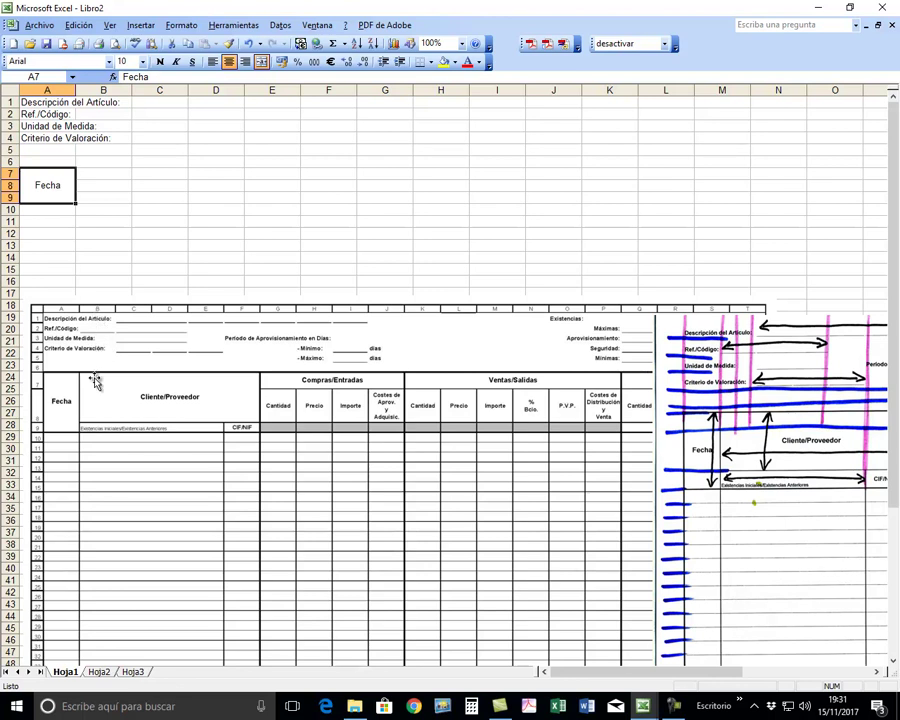
Enter the heading Cliente/Proveedor in cell B7.
left_click(95, 175)
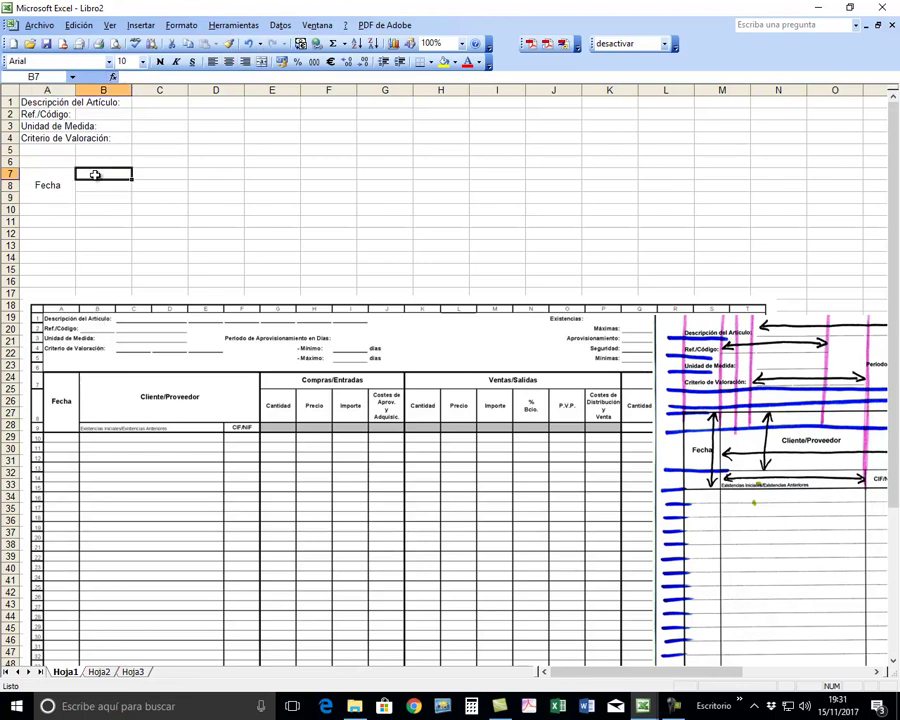
type("Cliebnt3e")
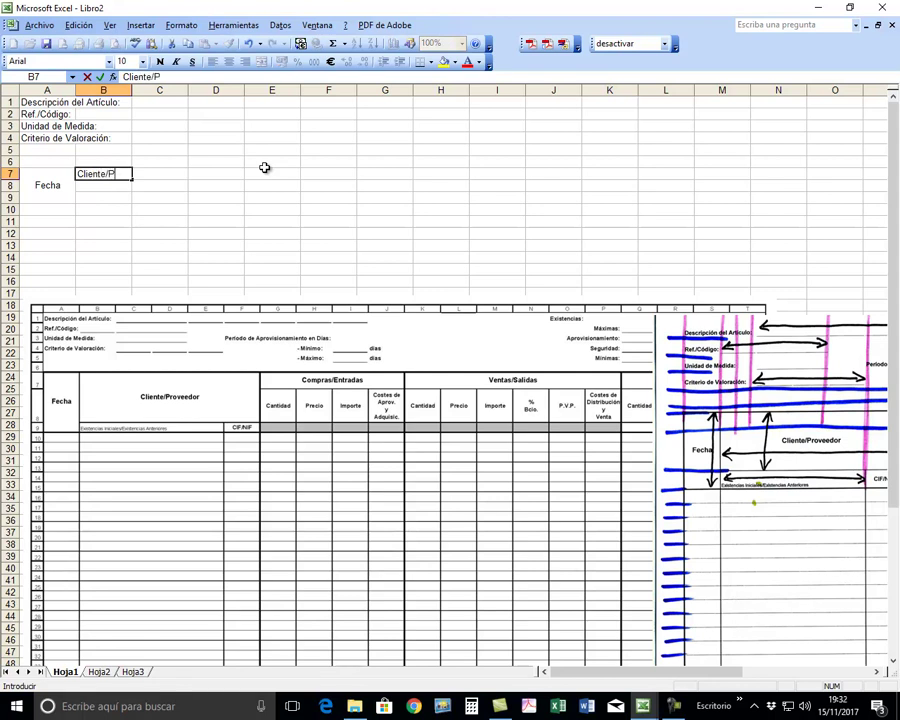
type("dor")
key("Return")
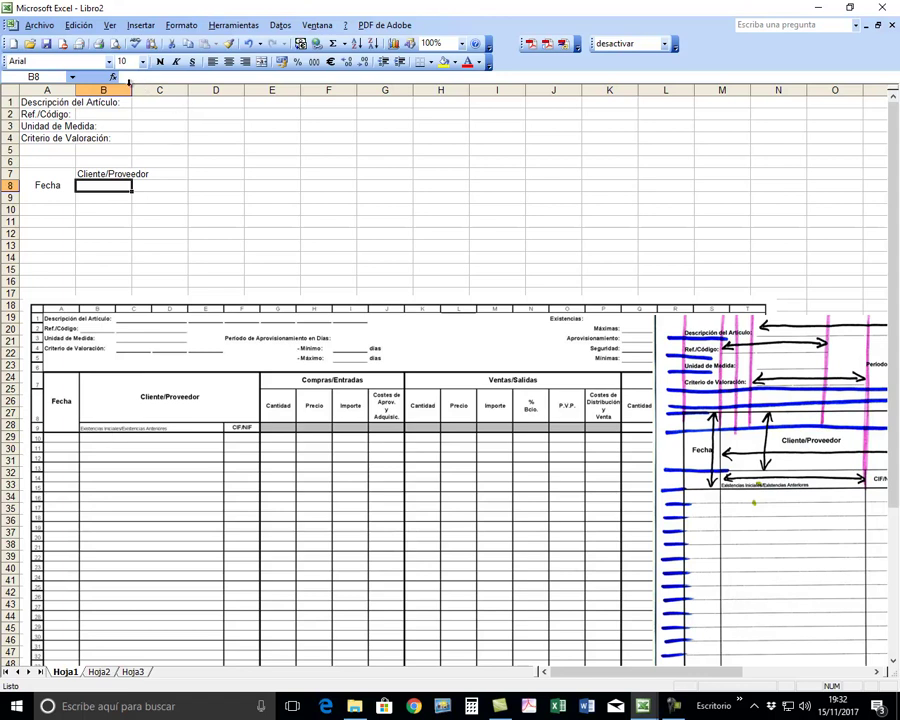
Enter the label Existencias Iniciales/Existencias Anteriores in cell B9.
left_click(85, 197)
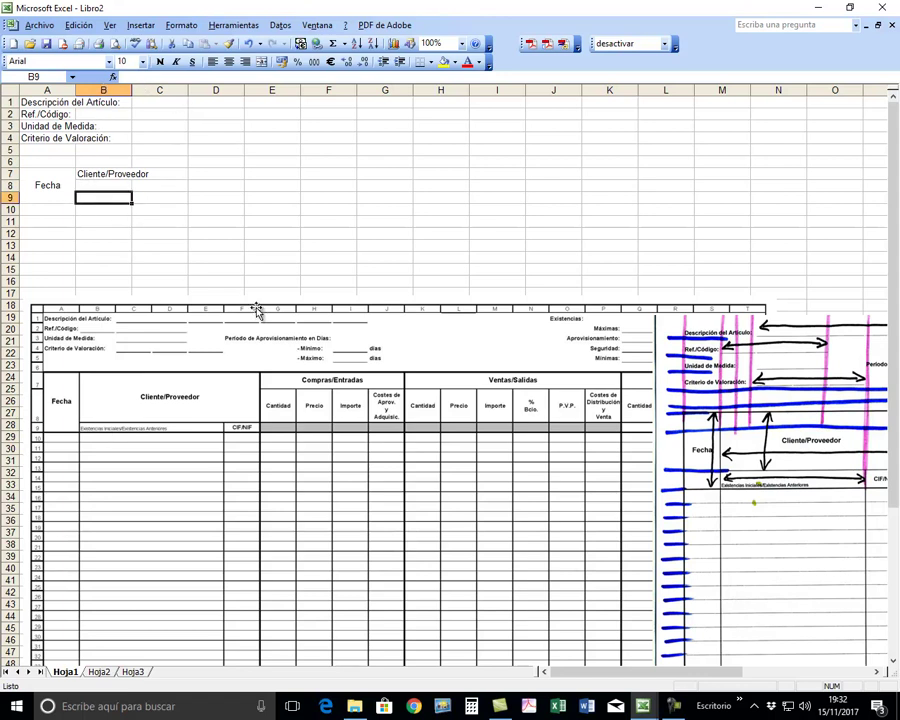
type("Existencias")
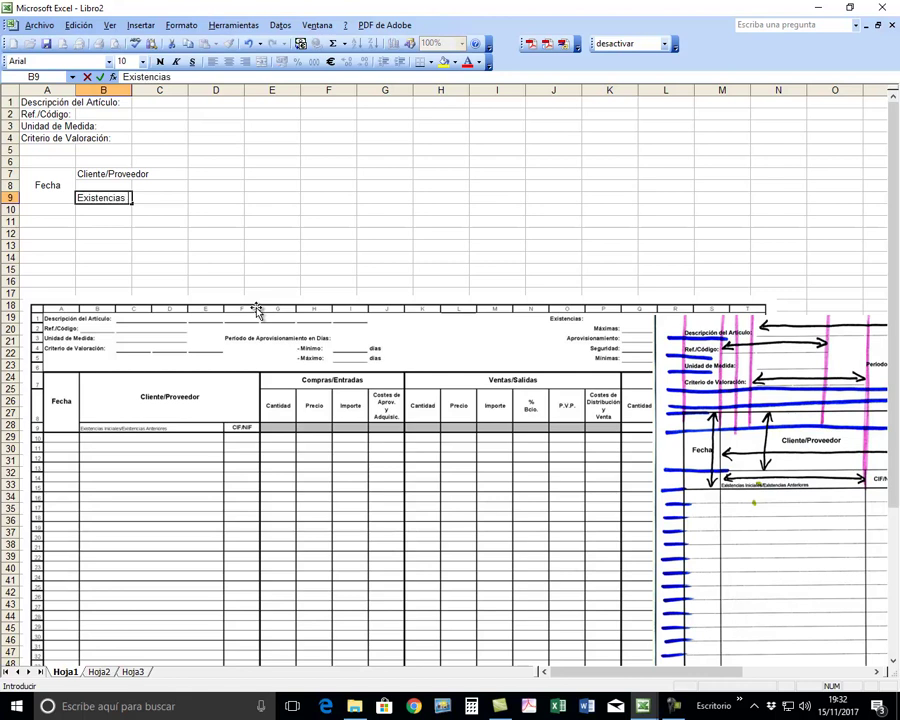
type(" Iniciales/Exi")
type("stencia")
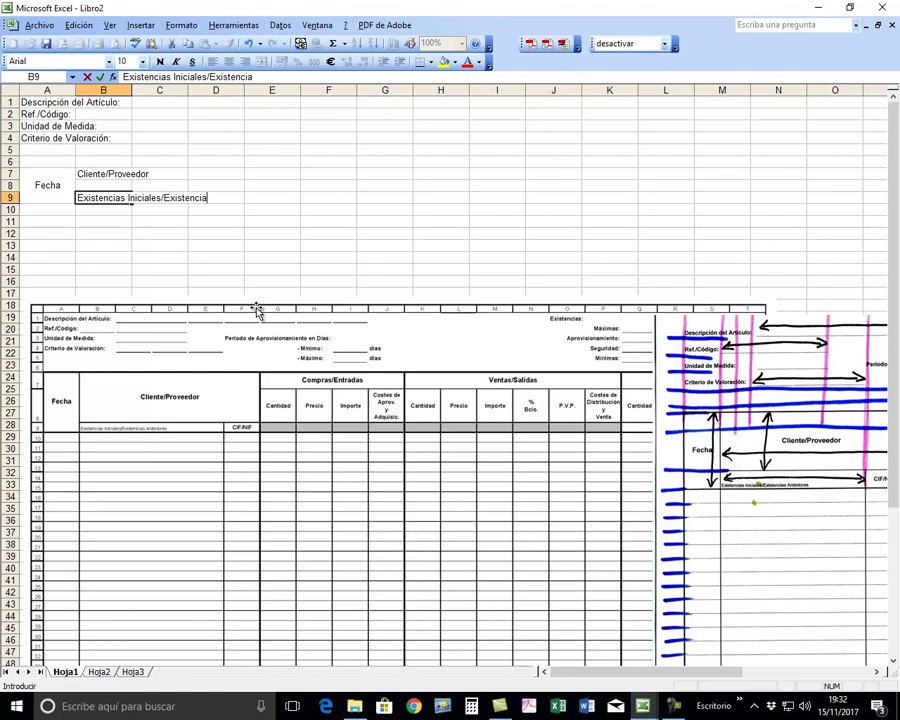
type("s Anteriores")
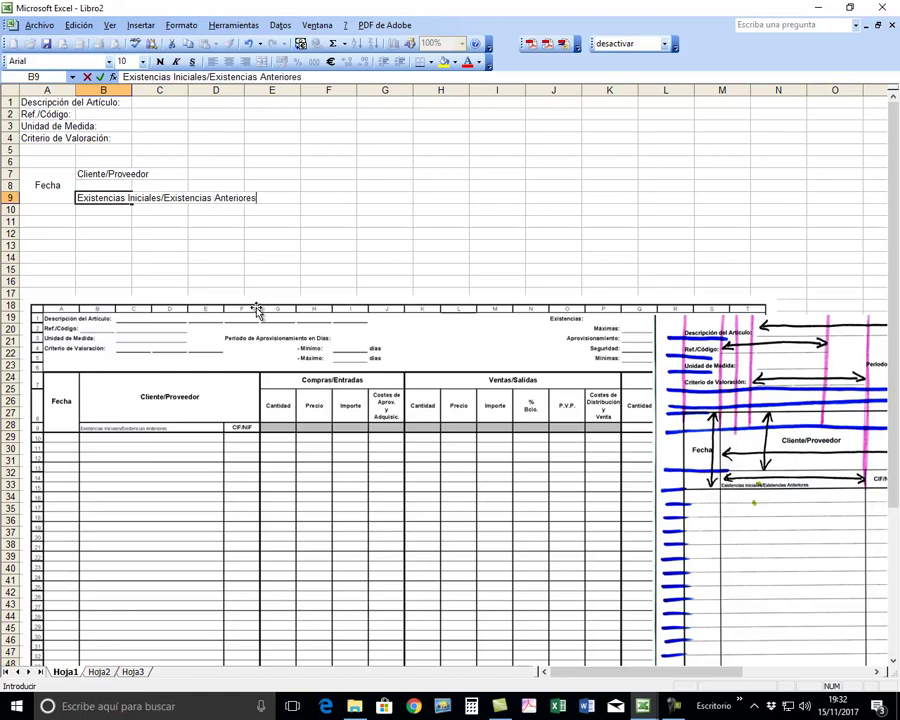
key("Return")
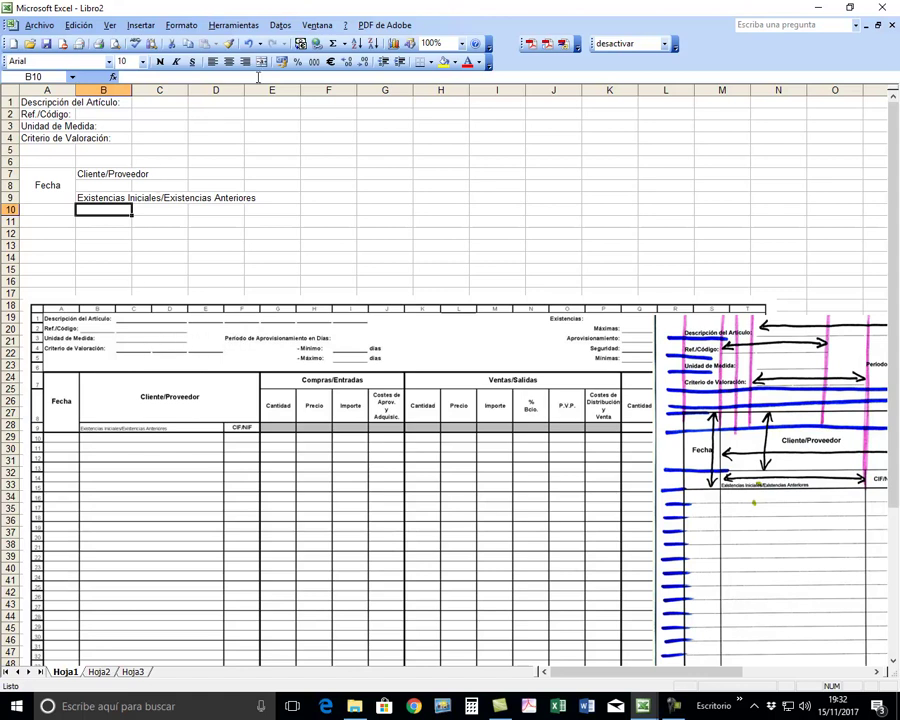
left_click(326, 122)
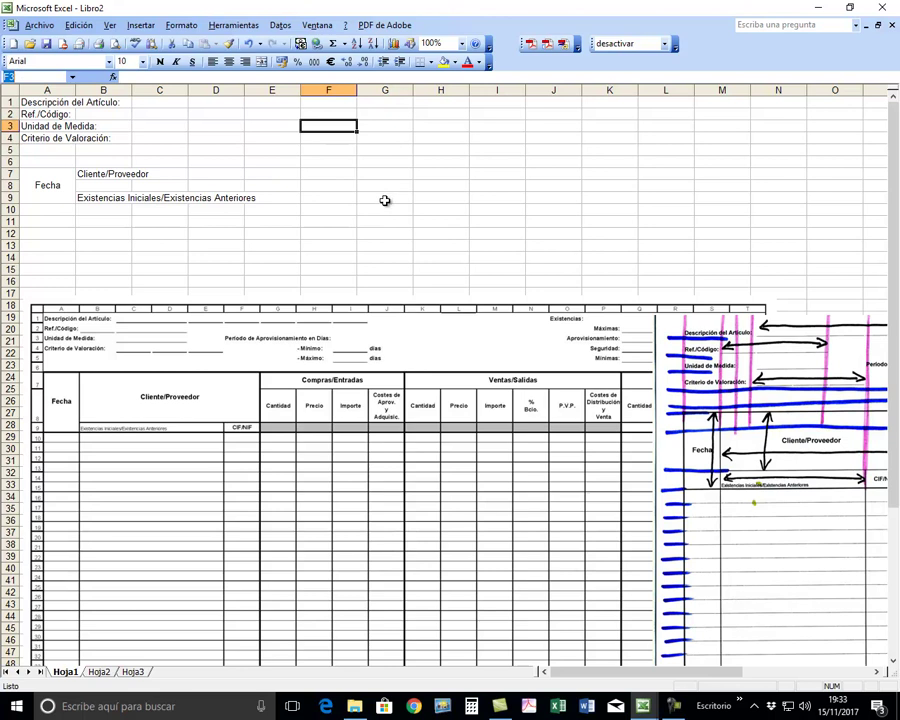
Type 'Período de Aprovisionamiento en Días:' into cell F3, correcting the typos.
left_click(385, 201)
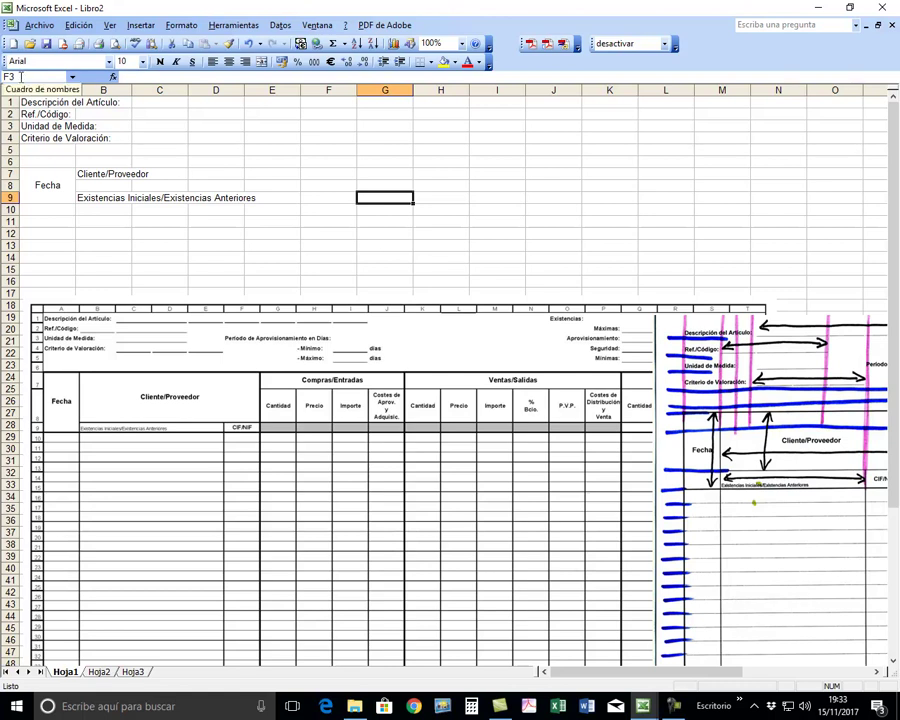
left_click(382, 199)
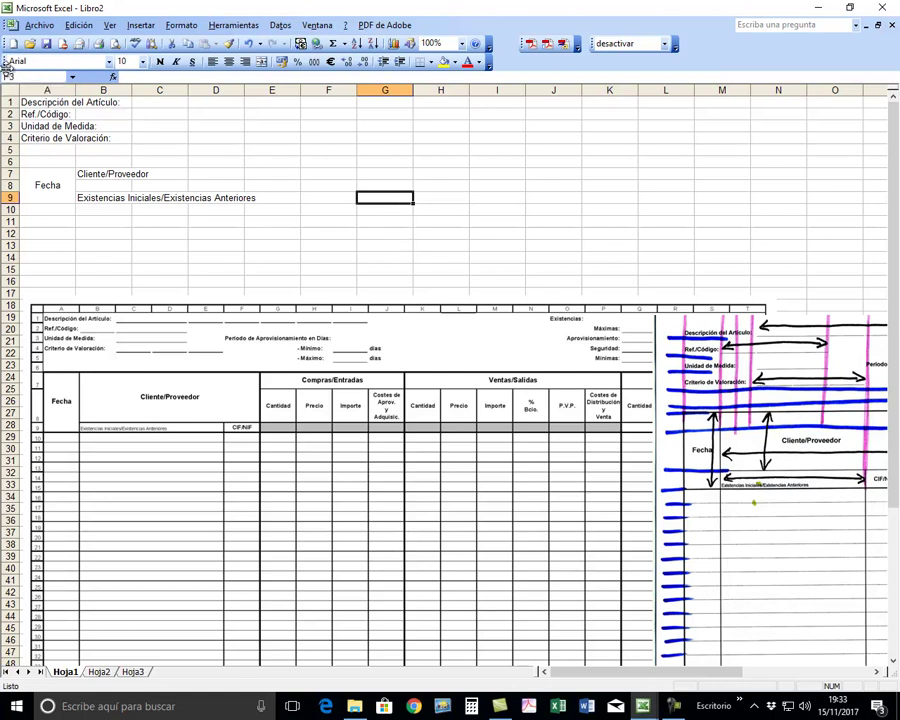
left_click(384, 199)
left_click(326, 127)
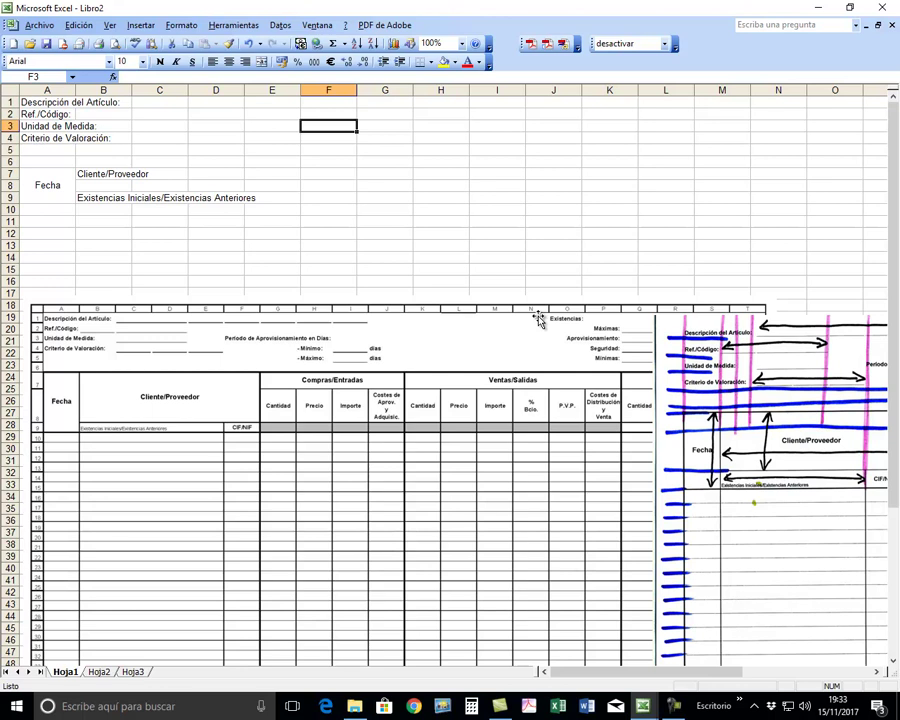
type("Período de")
type("Arpo")
key("BackSpace")
key("BackSpace")
key("BackSpace")
type("provisionamiento en di")
key("BackSpace")
key("BackSpace")
type("D")
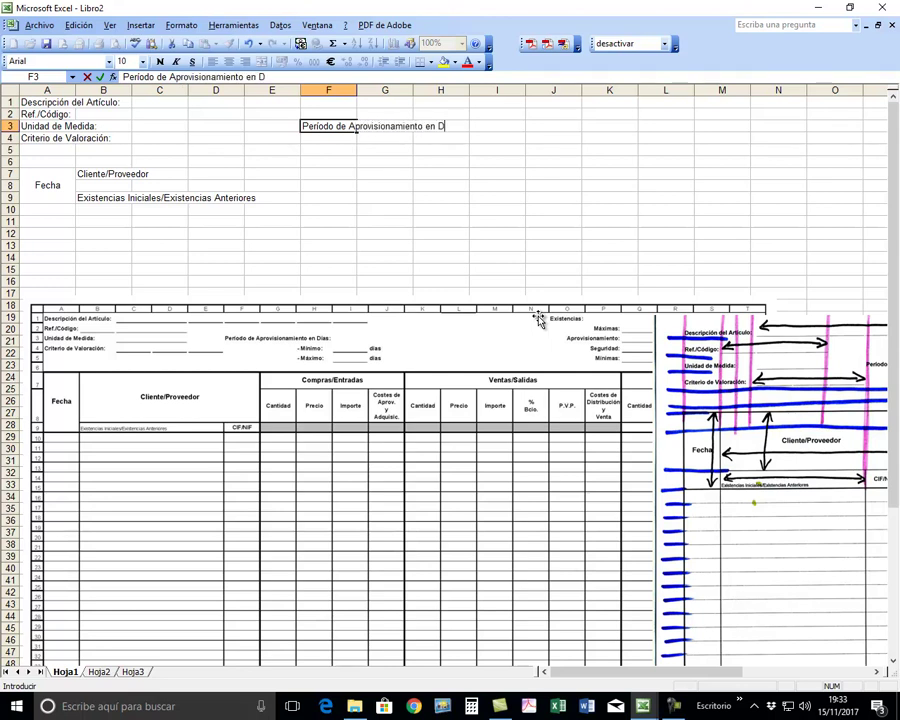
type("í")
key("BackSpace")
type("ías")
type(":")
key("Return")
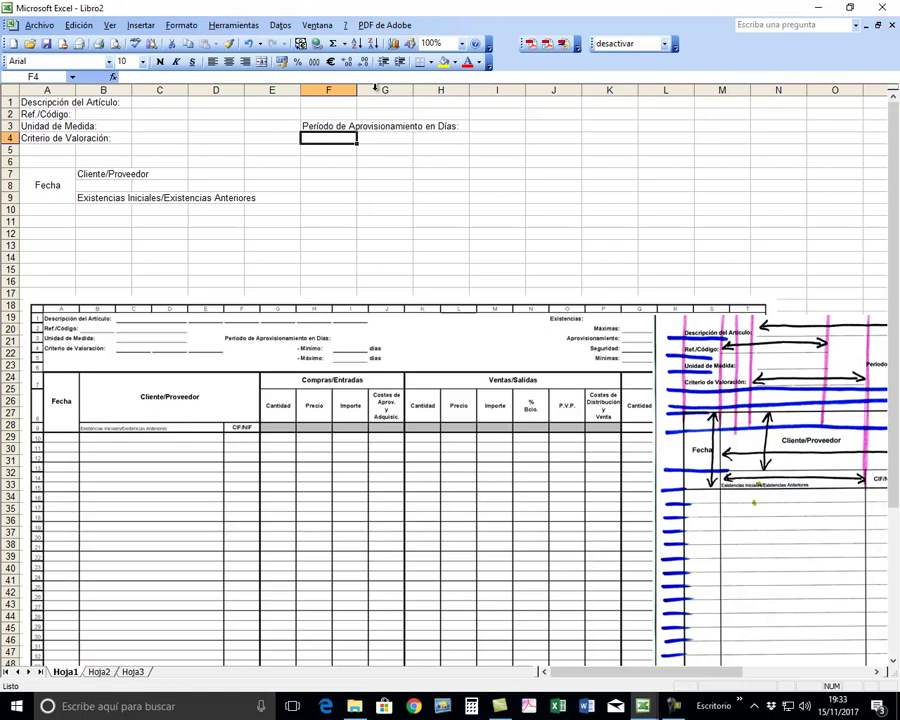
left_click(437, 139)
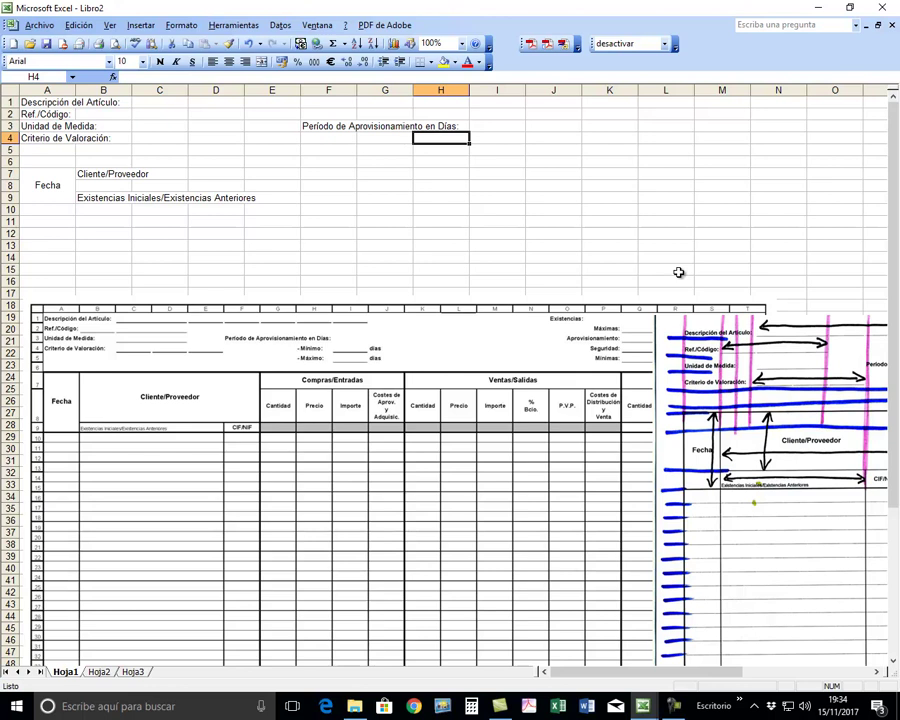
Try entering '- Mínimo' in H4; dismiss the incomplete-formula error each time.
type("-")
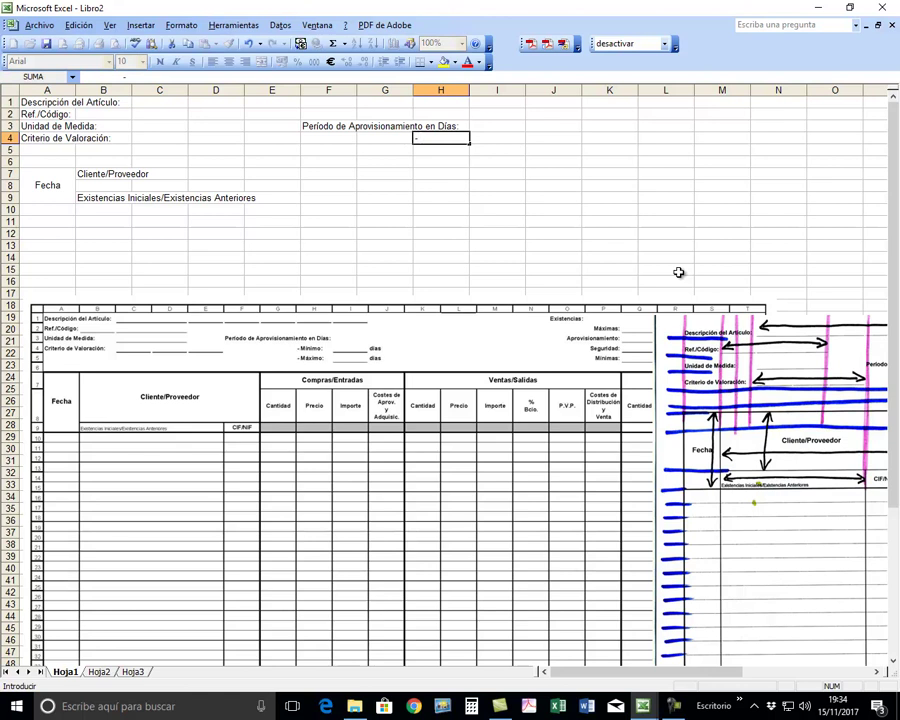
type(" Mínimo:")
key("Return")
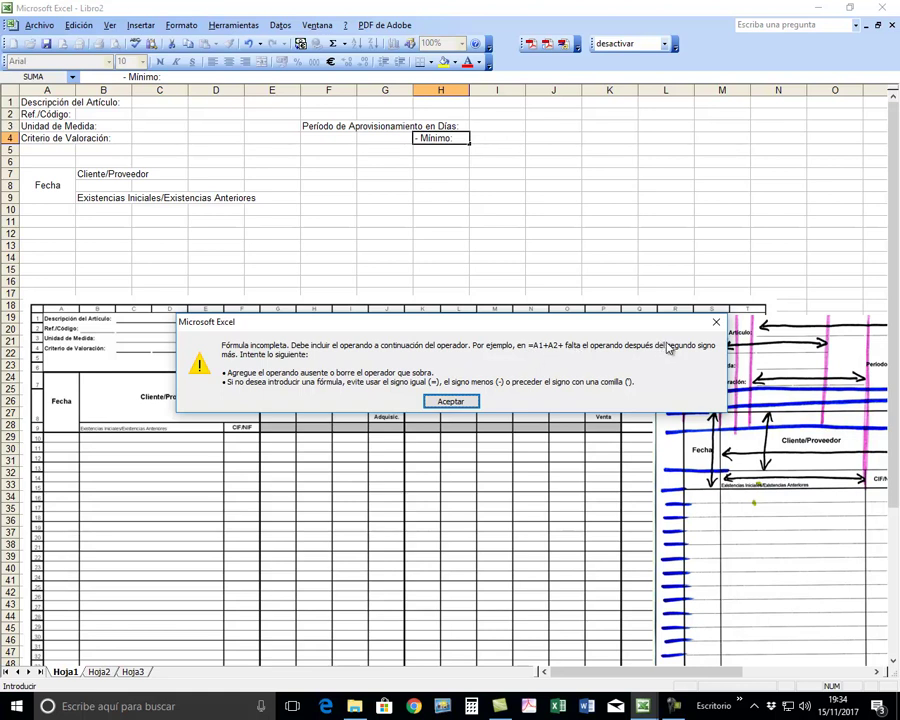
left_click(458, 401)
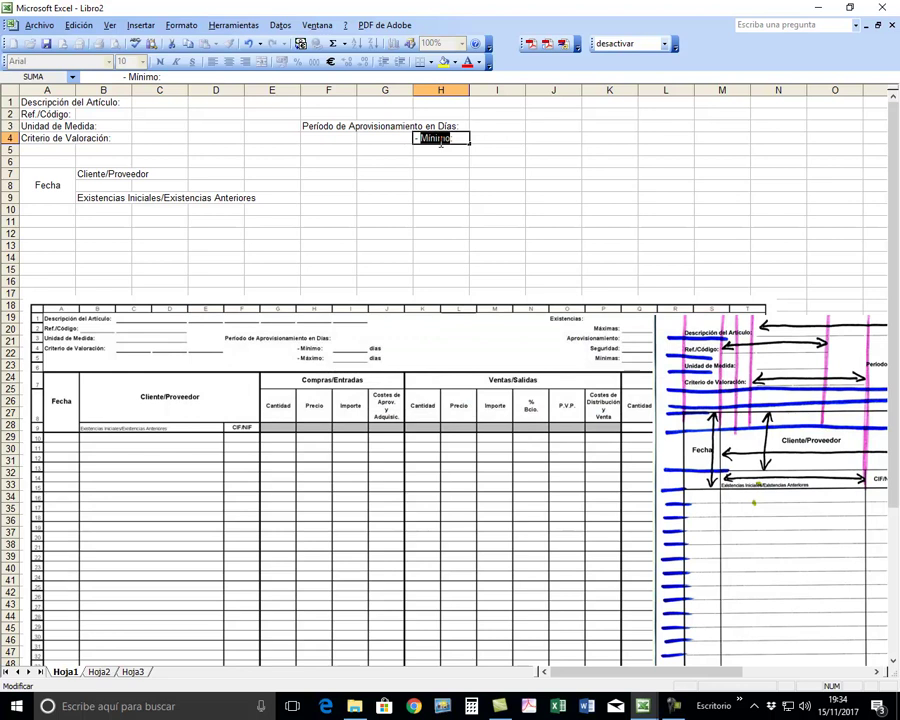
left_click(429, 150)
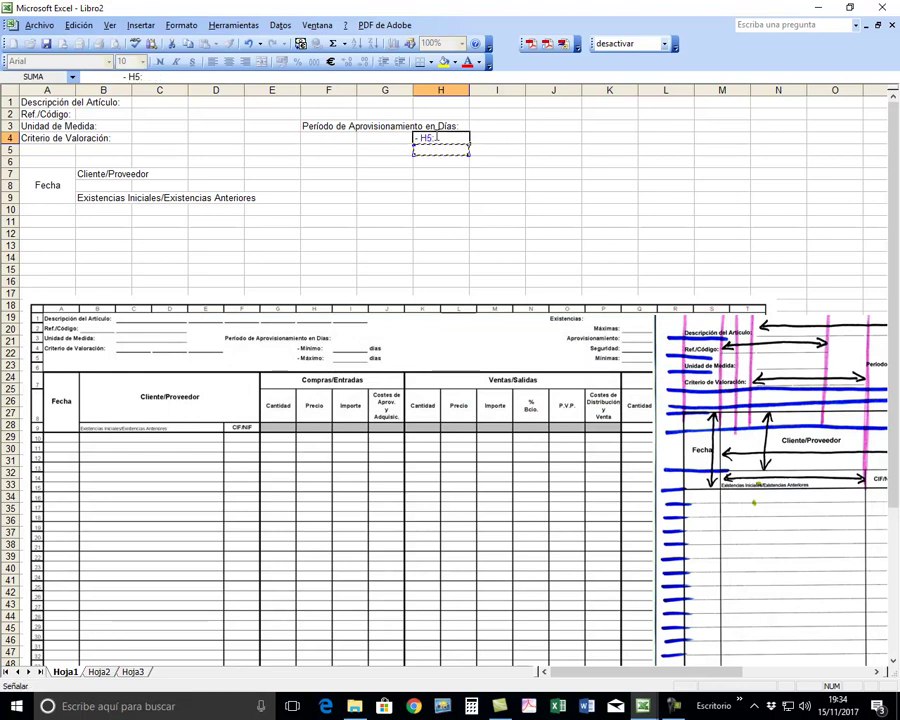
key("Escape")
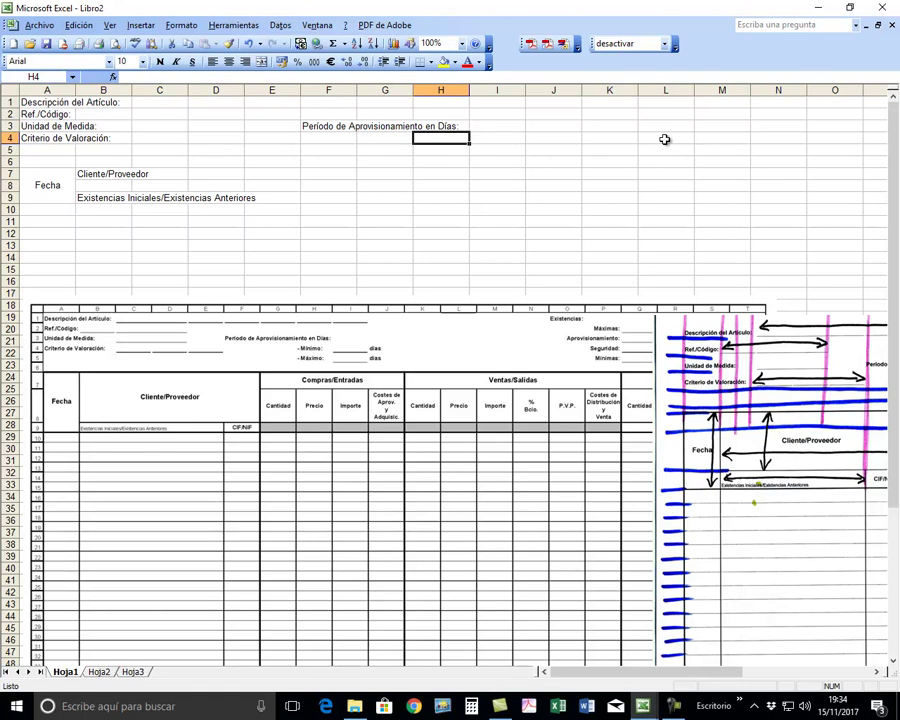
type("- Mínimo")
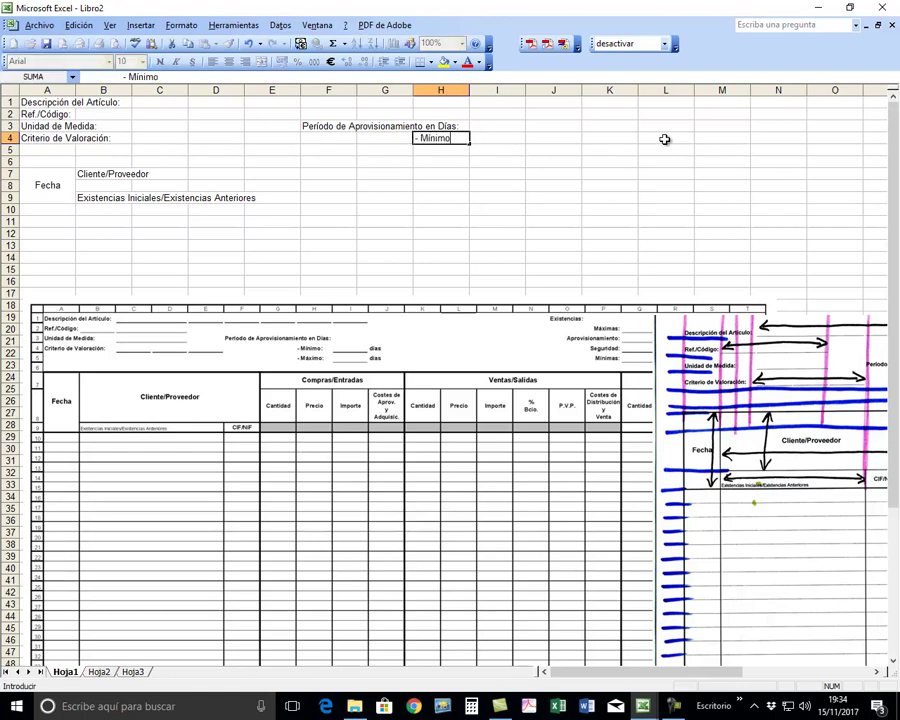
key("Return")
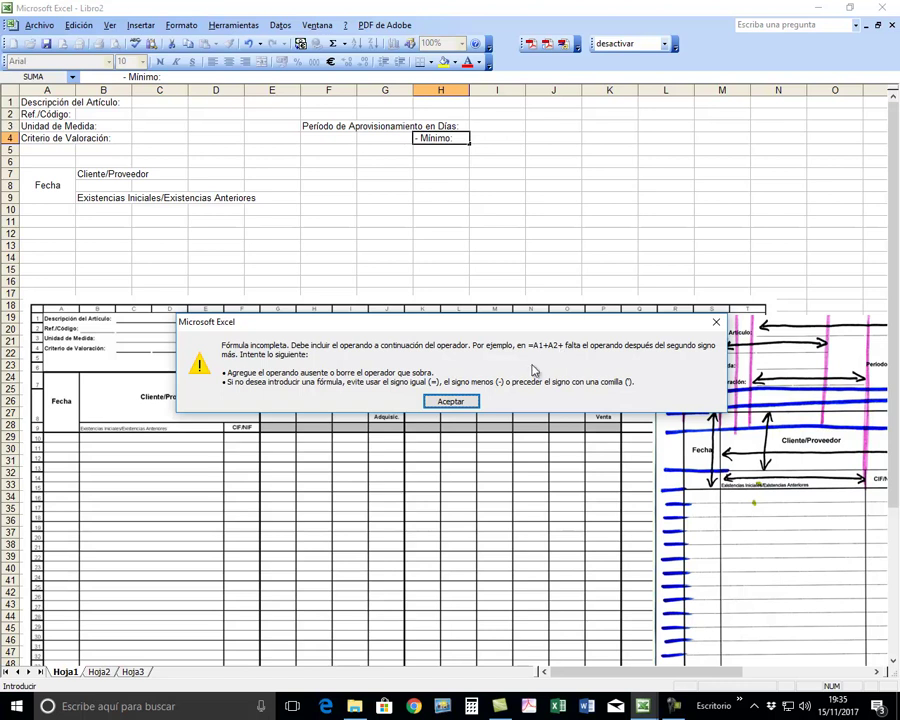
left_click(457, 400)
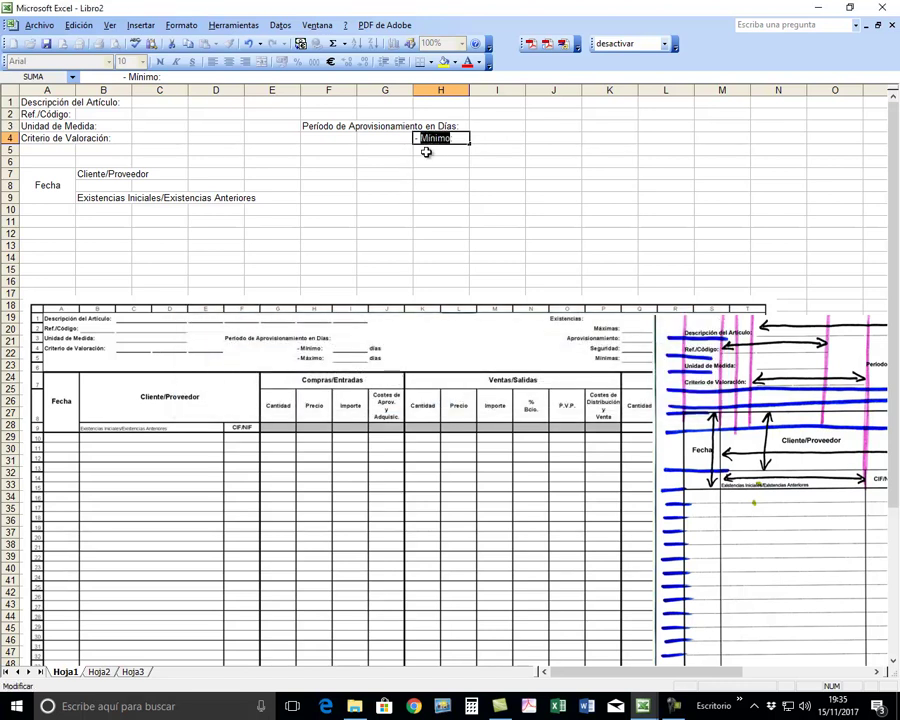
left_click(425, 152)
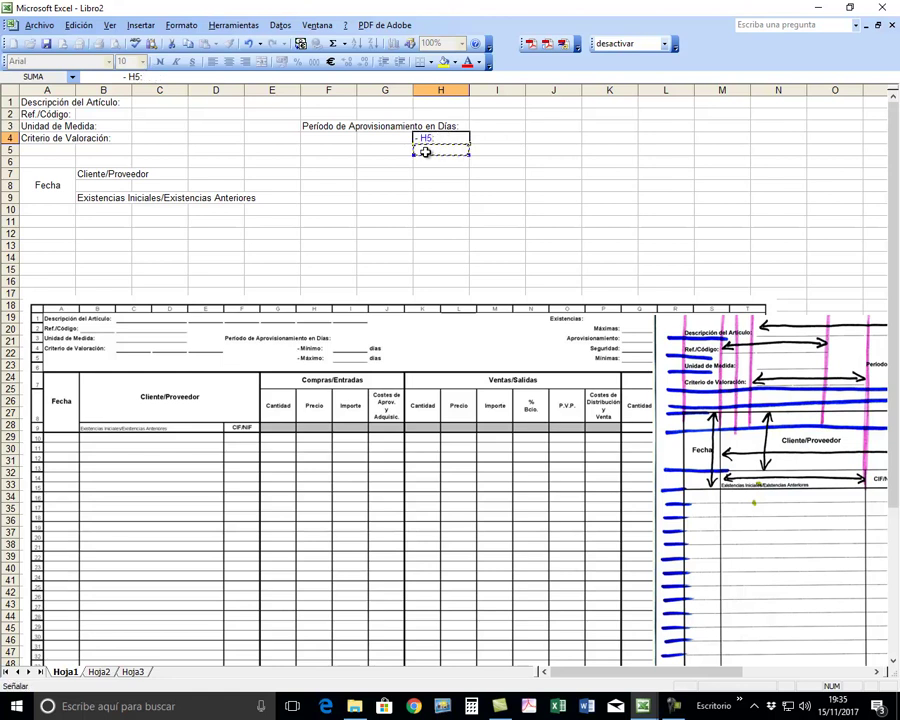
key("Escape")
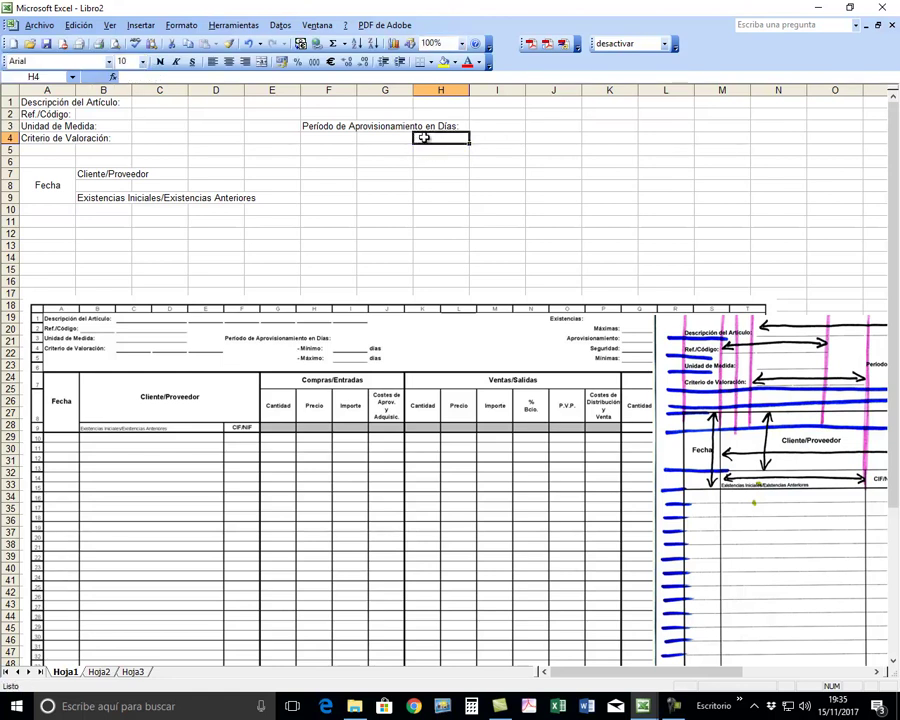
Format cell H4 as Text so the Mínimo label is accepted.
left_click(181, 25)
left_click(195, 40)
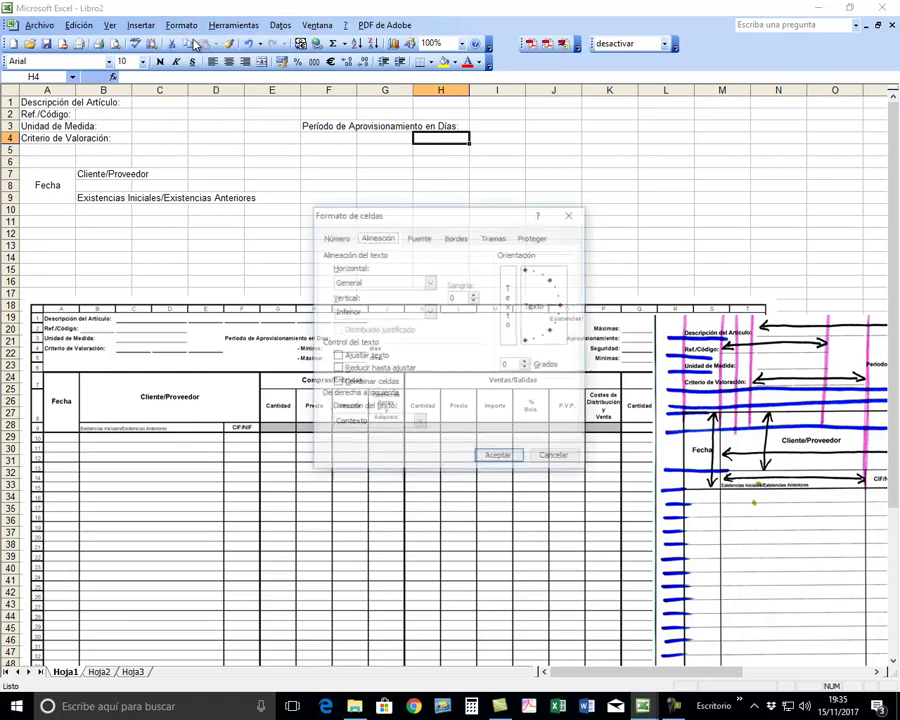
left_click(343, 238)
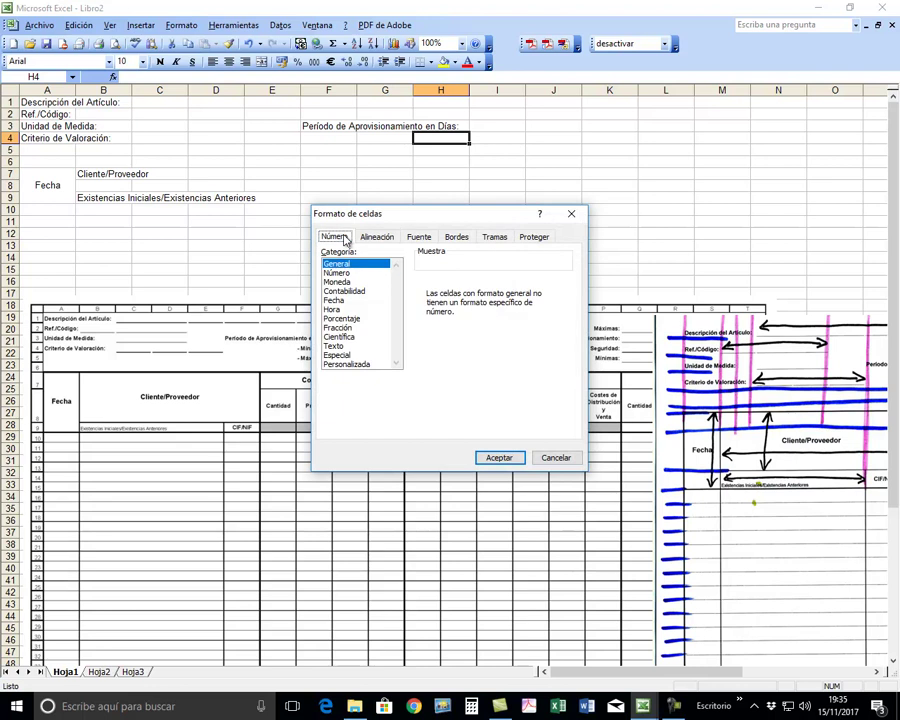
left_click(337, 346)
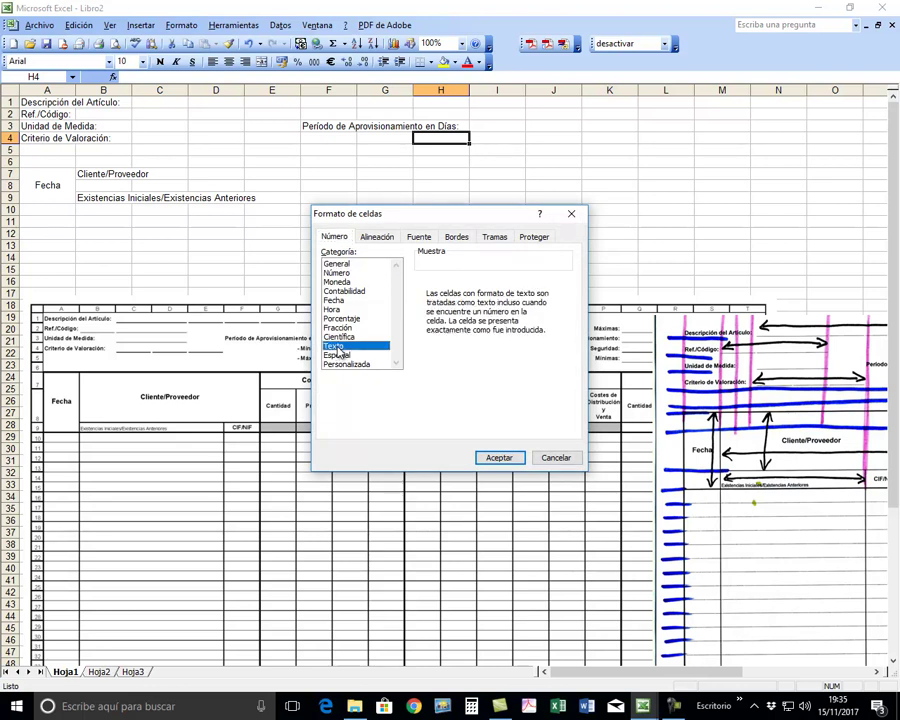
left_click(499, 457)
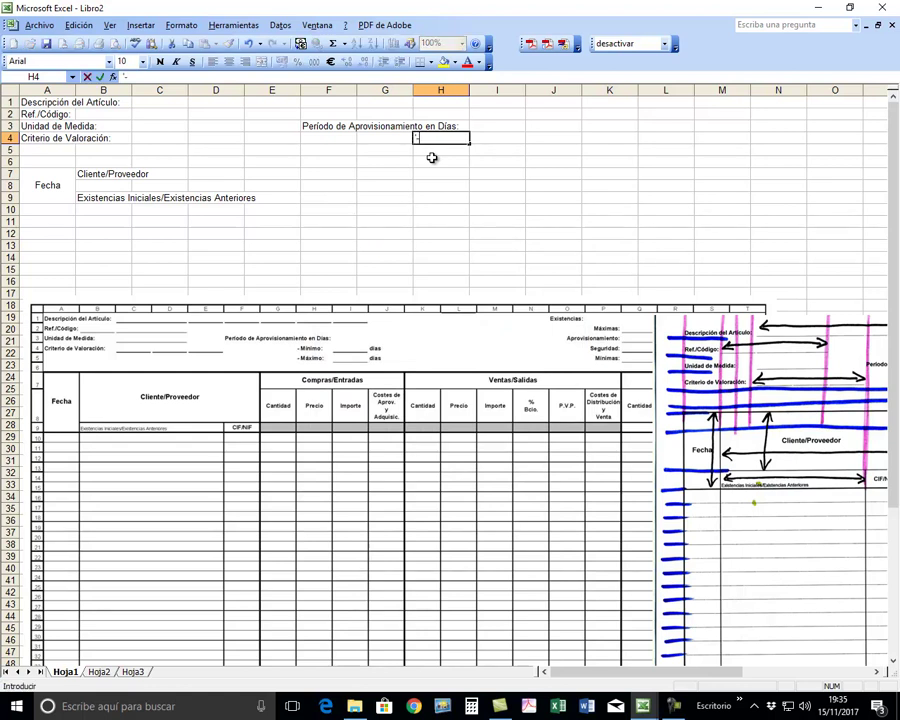
type("Mín")
type("imo")
key("End")
key("End")
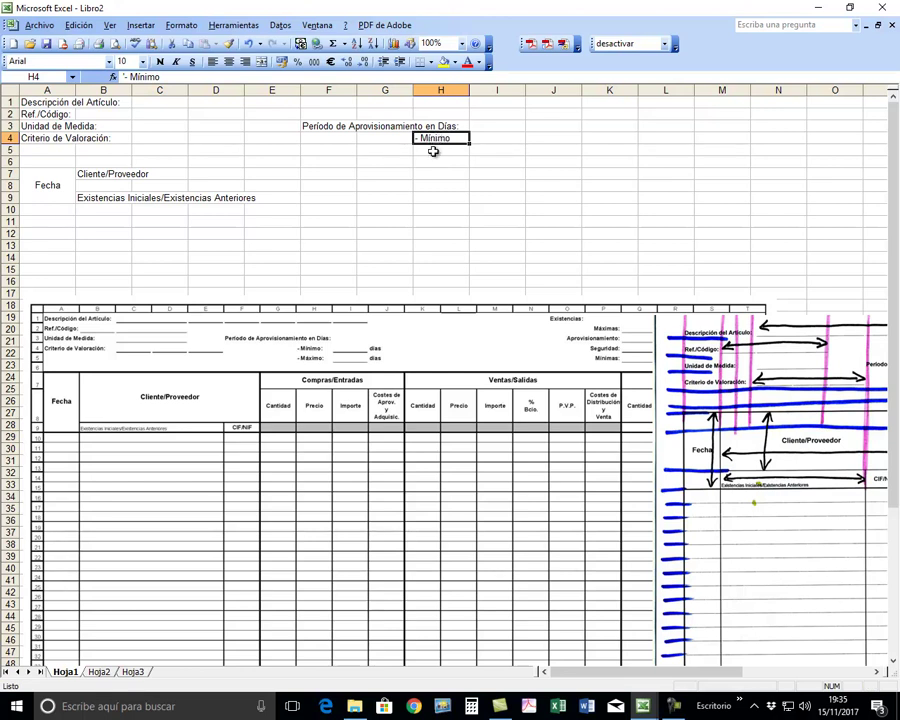
left_click(432, 157)
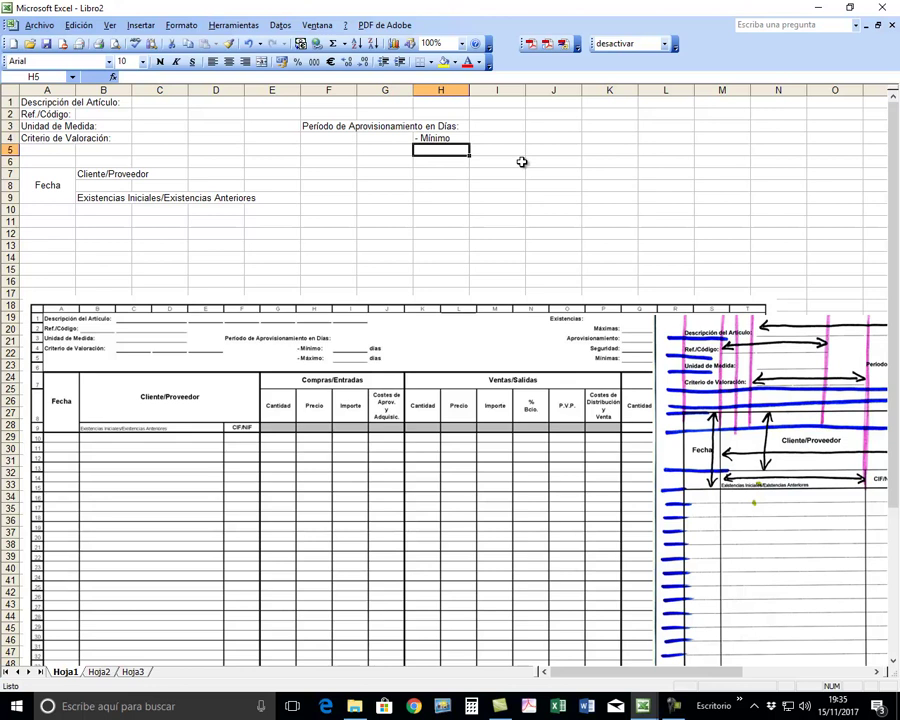
Enter '- Máximo' in H5 and set the cell format to Texto.
type("-")
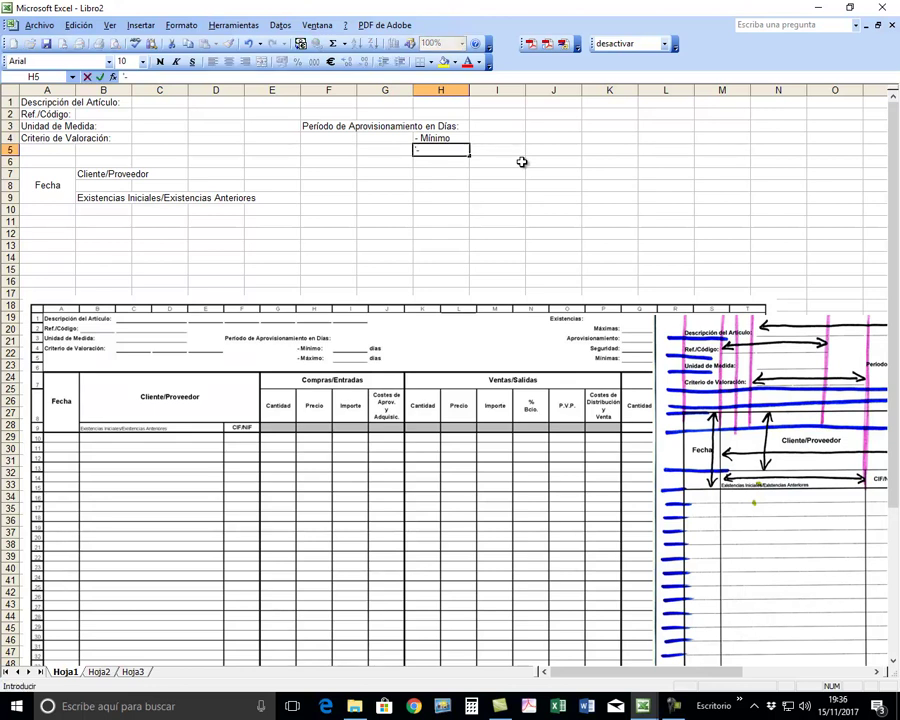
type(" Máximo")
key("Return")
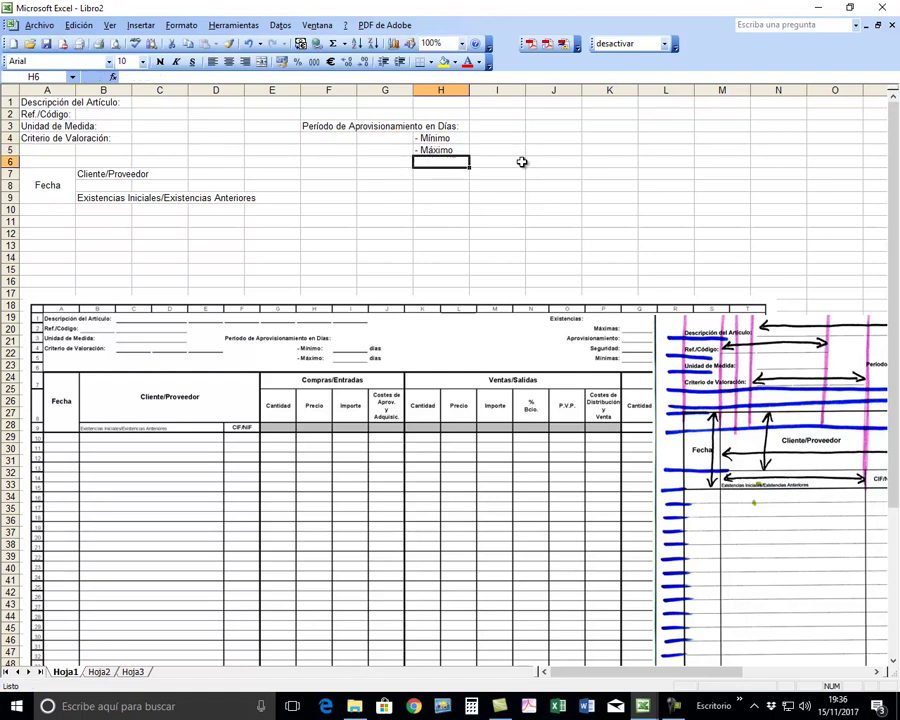
key("Up")
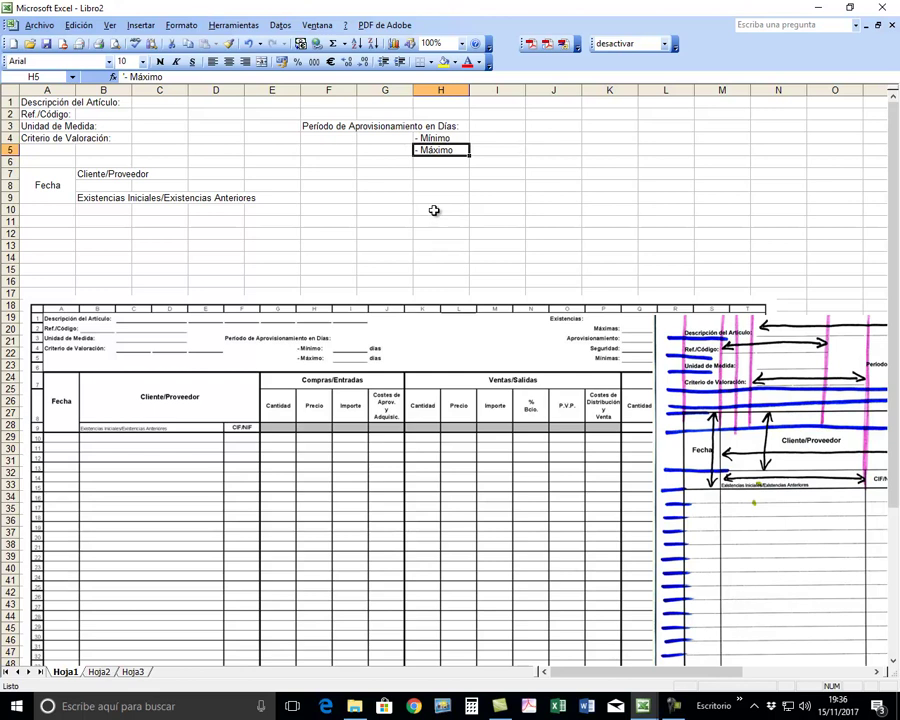
key("F2")
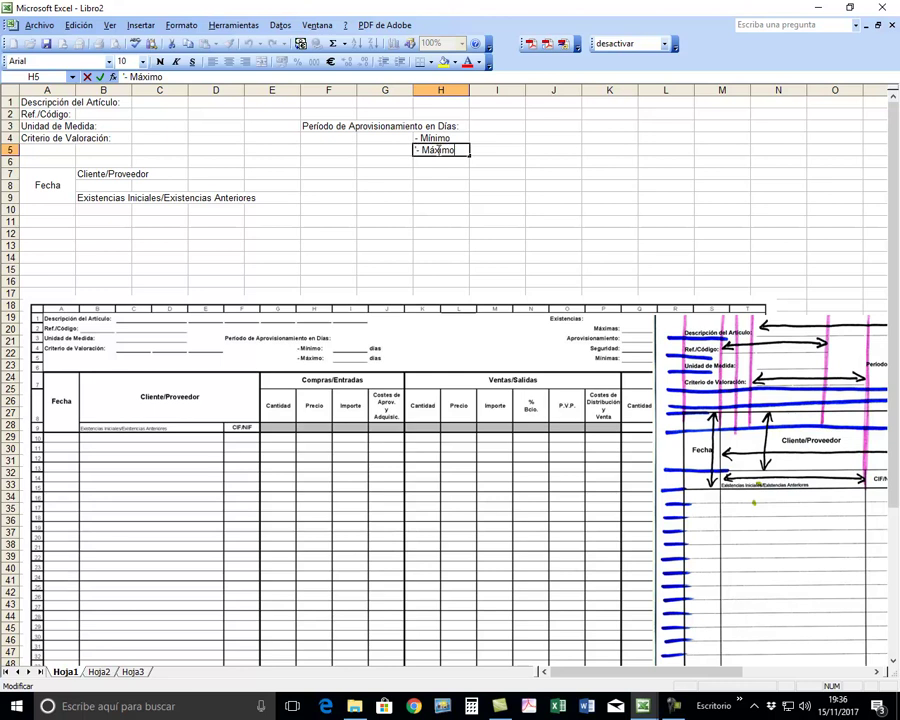
key("Escape")
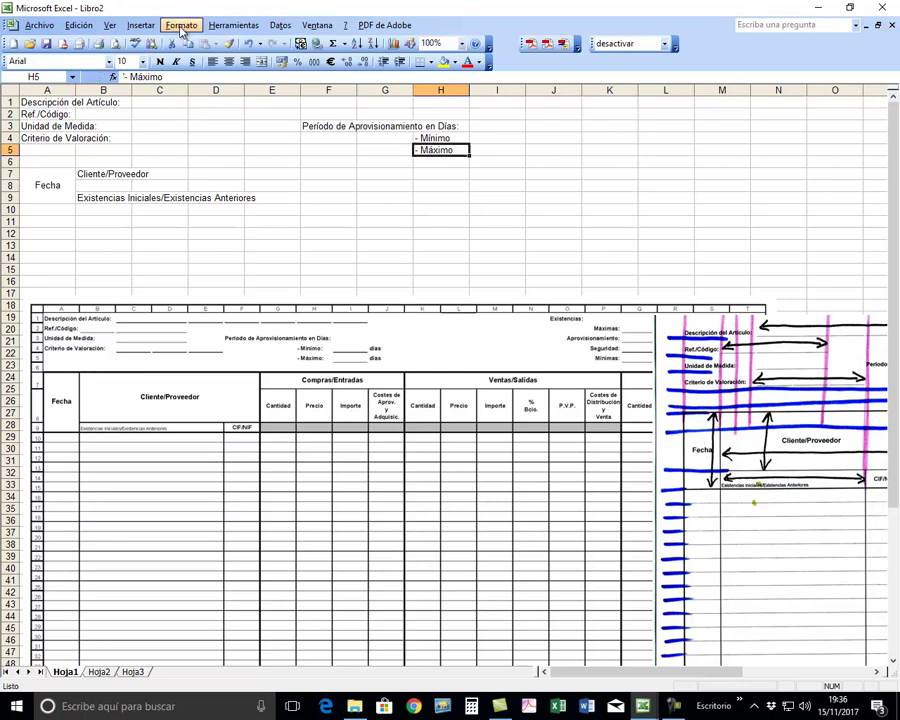
left_click(182, 30)
left_click(186, 40)
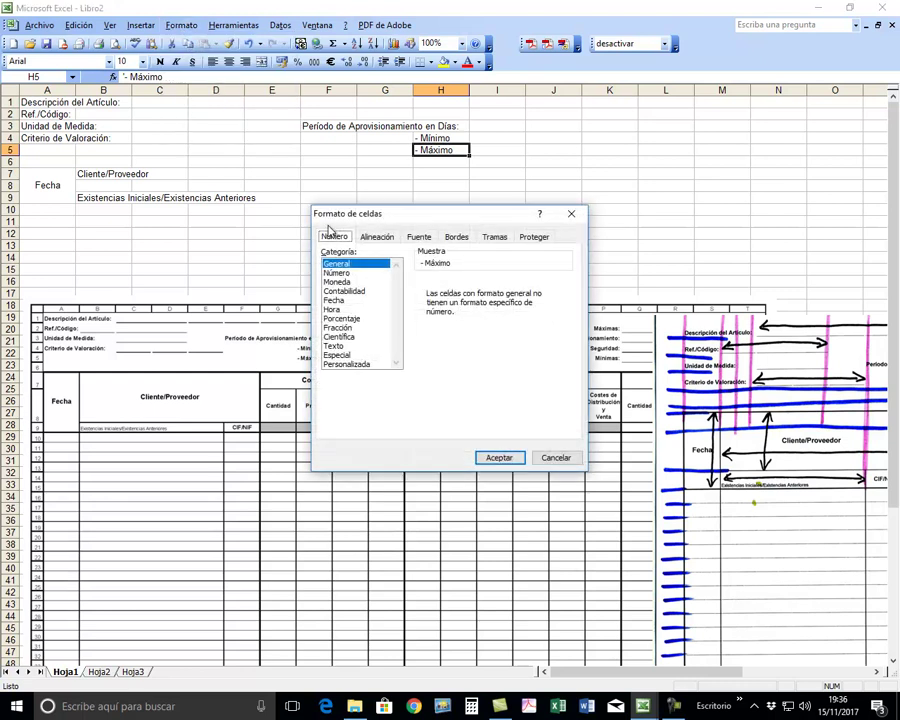
left_click(336, 346)
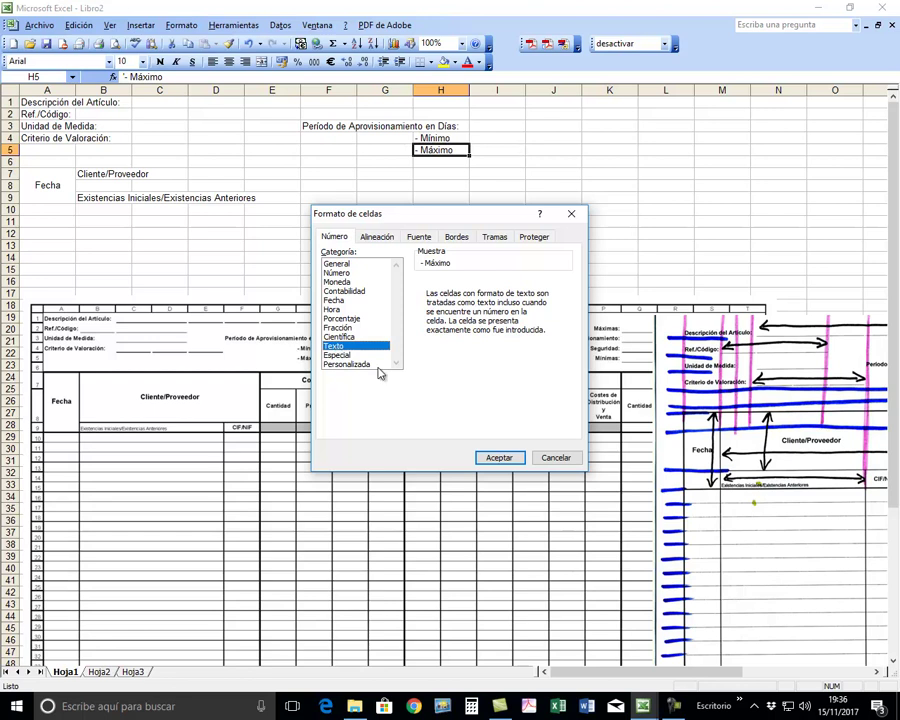
left_click(508, 462)
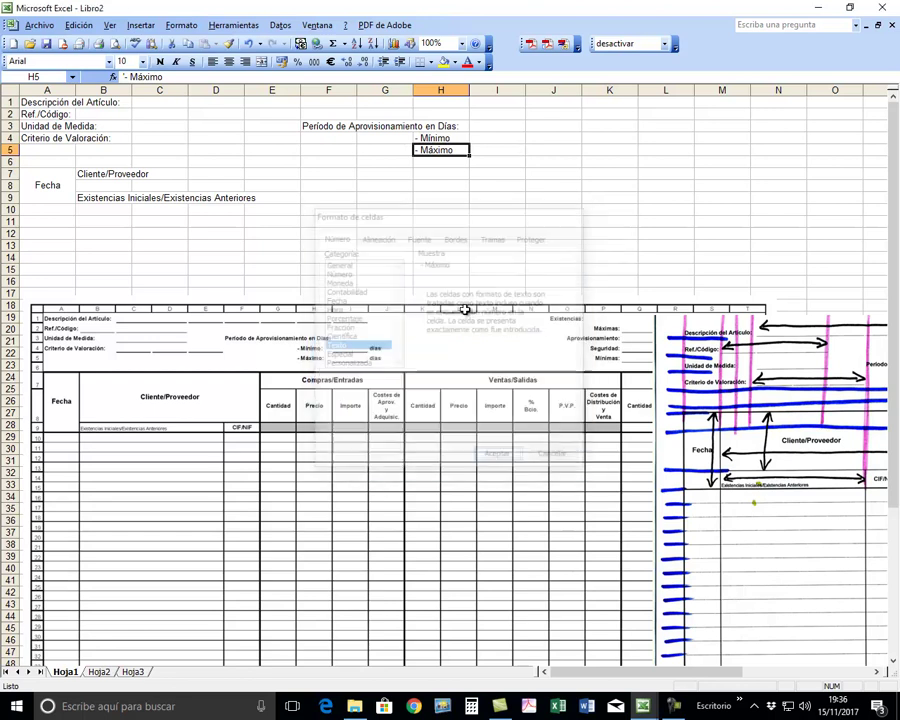
Add a trailing colon to the - Mínimo and - Máximo labels in H4 and H5.
left_click(436, 139)
left_click_drag(436, 139, 437, 150)
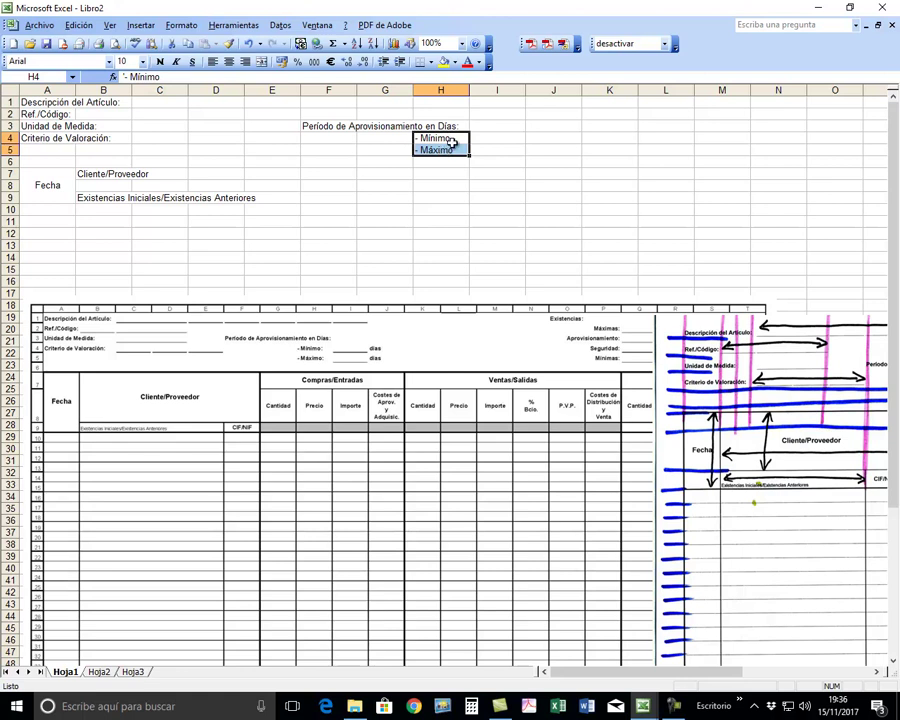
double_click(452, 138)
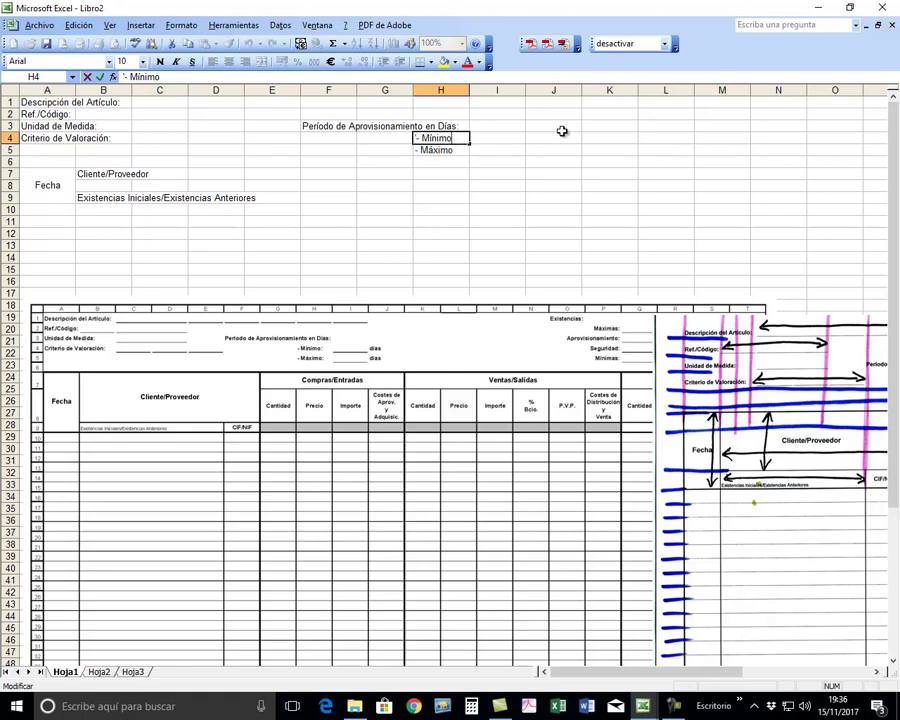
type(":")
key("Return")
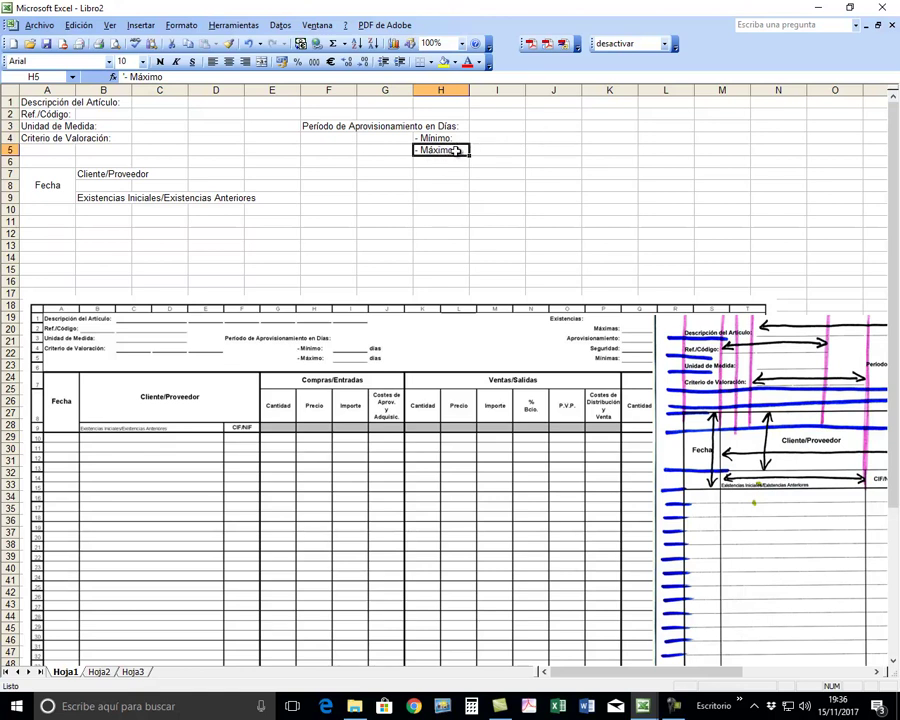
double_click(463, 150)
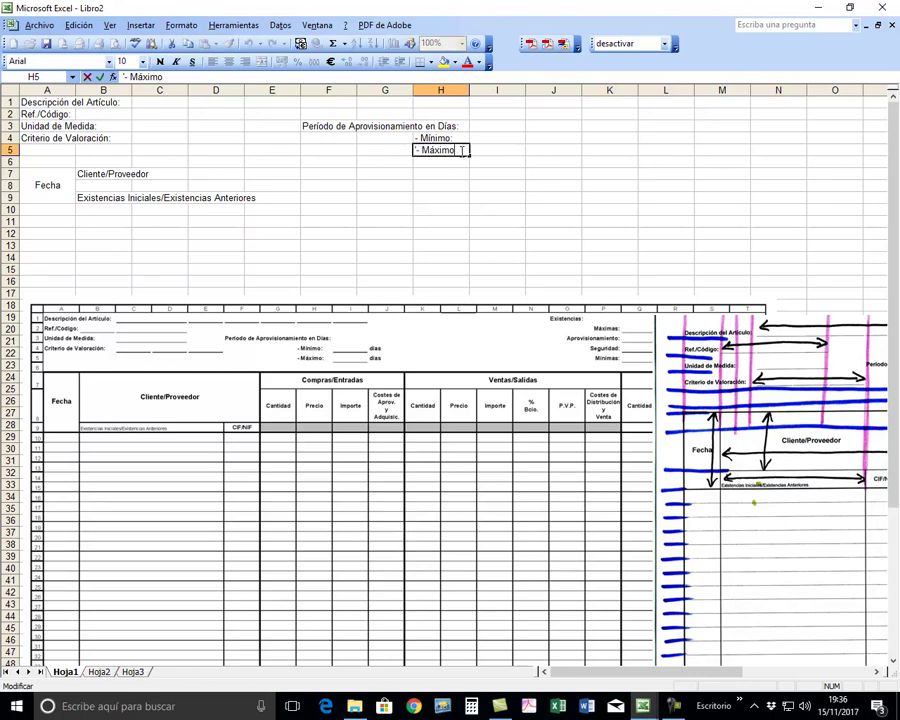
key("ctrl+Return")
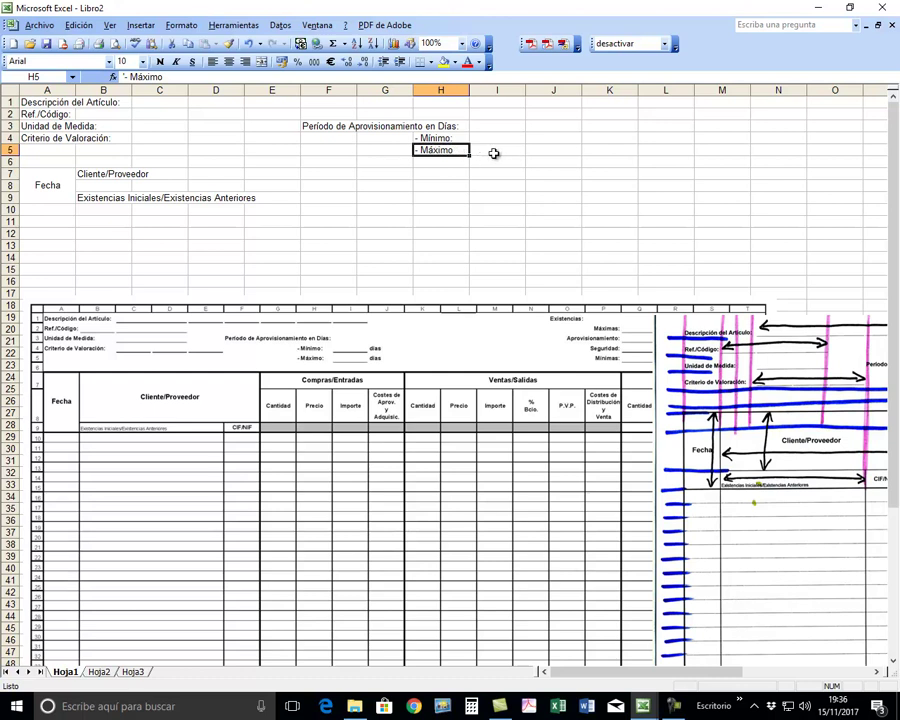
key("F2")
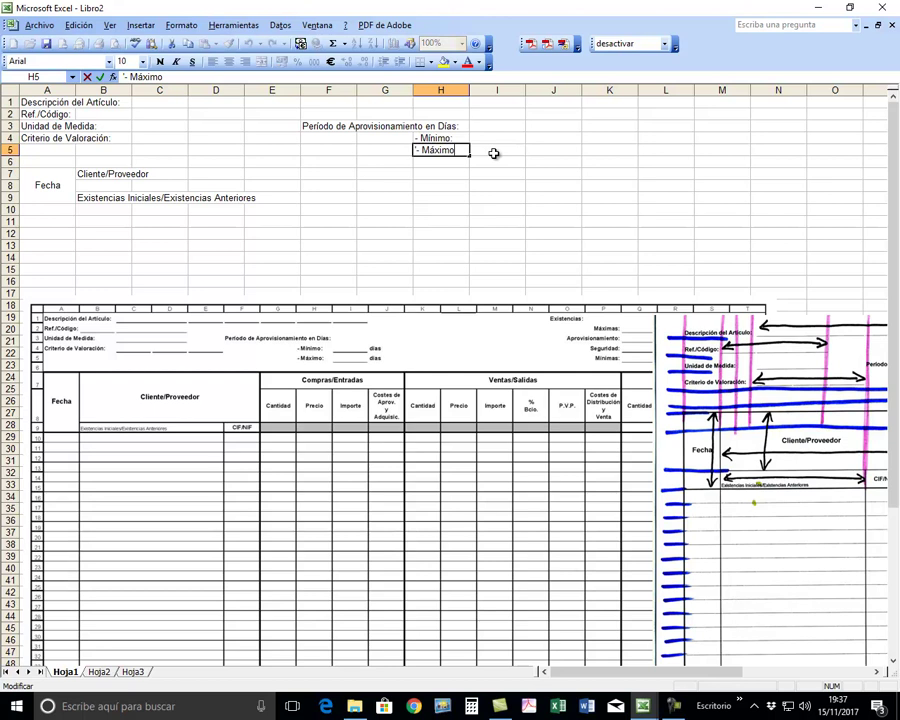
type(":")
key("Return")
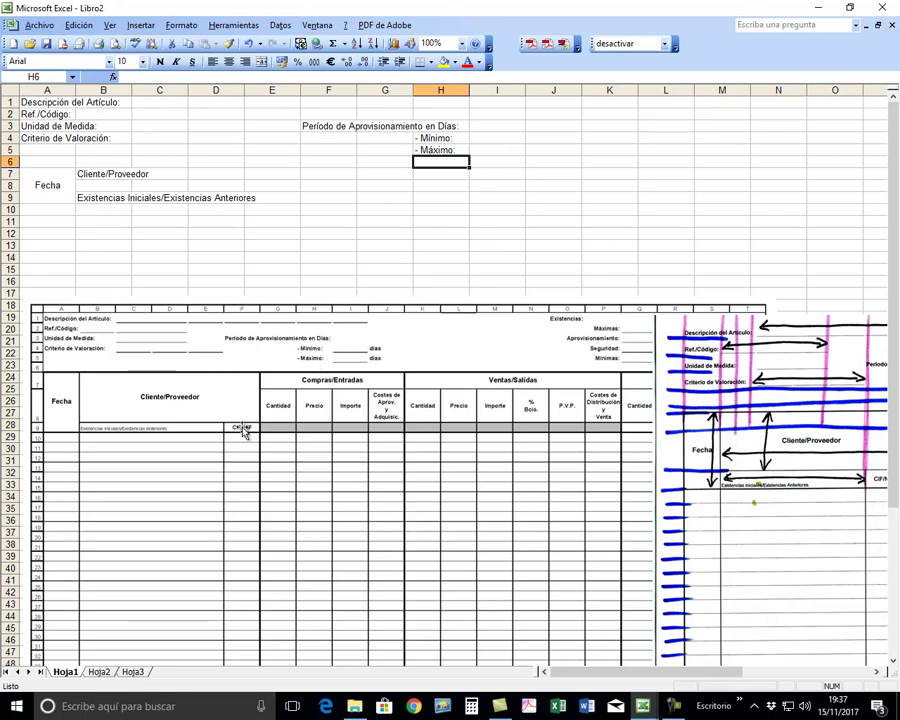
Enter the tax-ID heading CIF/NIF in cell F9.
left_click(330, 199)
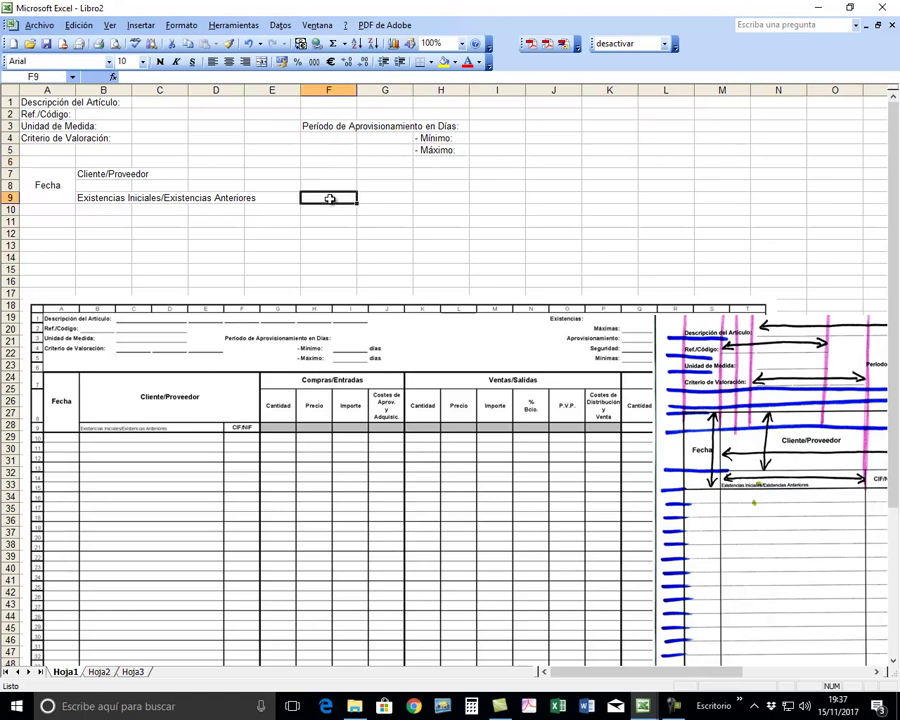
type("CIF/NIF")
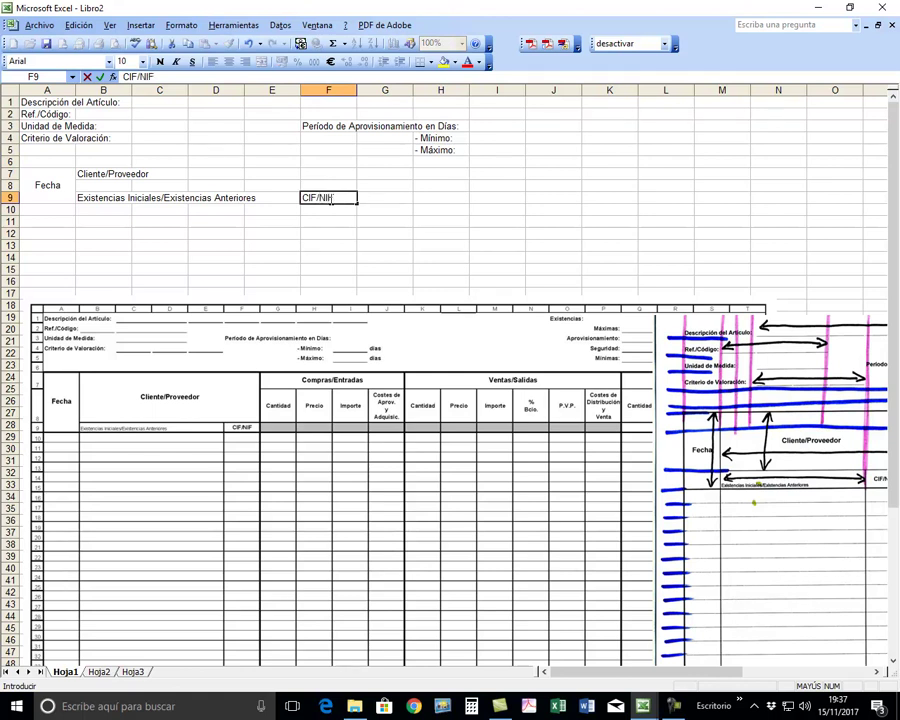
key("Return")
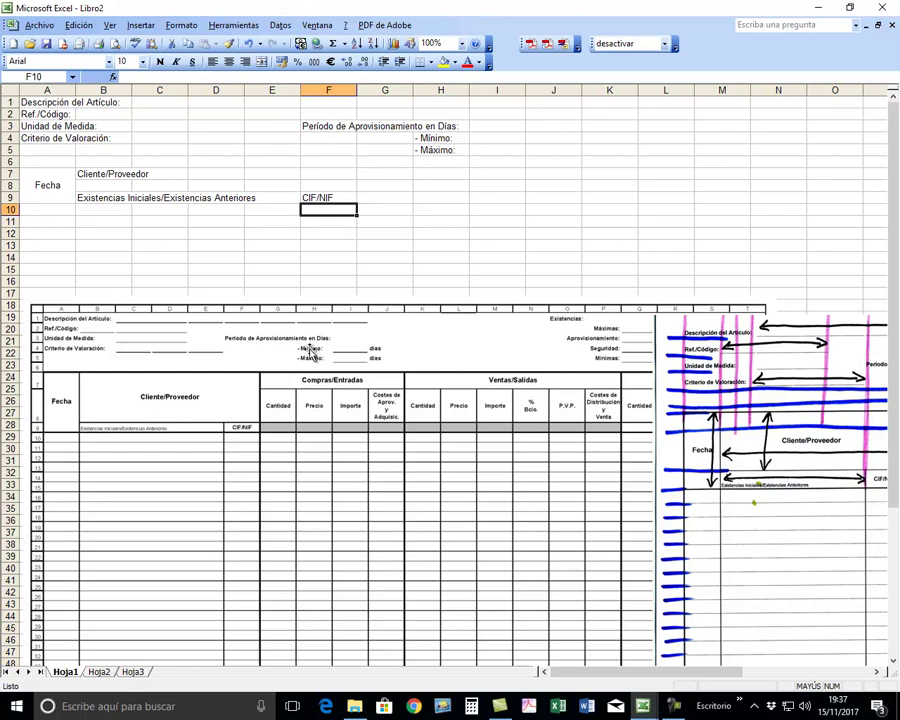
Drag and resize the annotated sketch to sit under the form from row 29.
left_click(576, 257)
left_click_drag(668, 440, 198, 476)
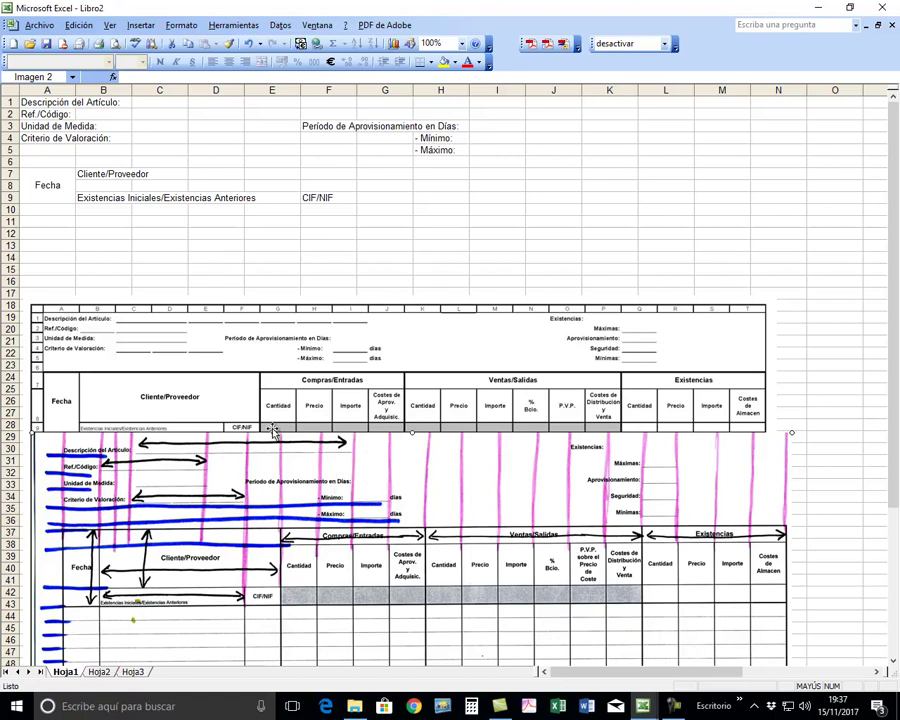
mouse_move(792, 432)
left_mouse_down()
mouse_move(752, 449)
mouse_move(766, 450)
left_mouse_up()
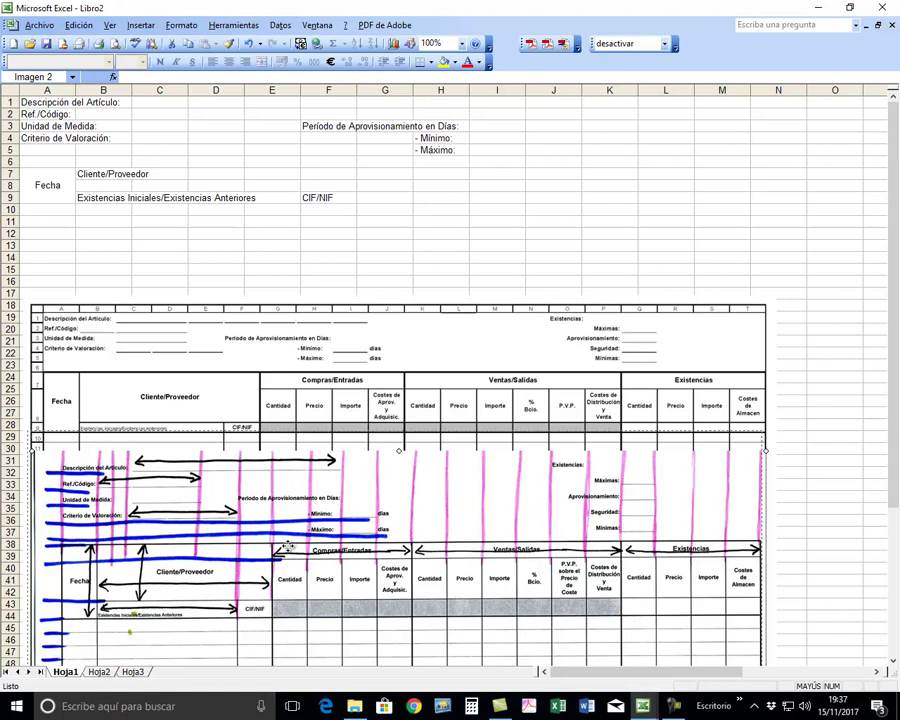
left_click_drag(287, 548, 282, 524)
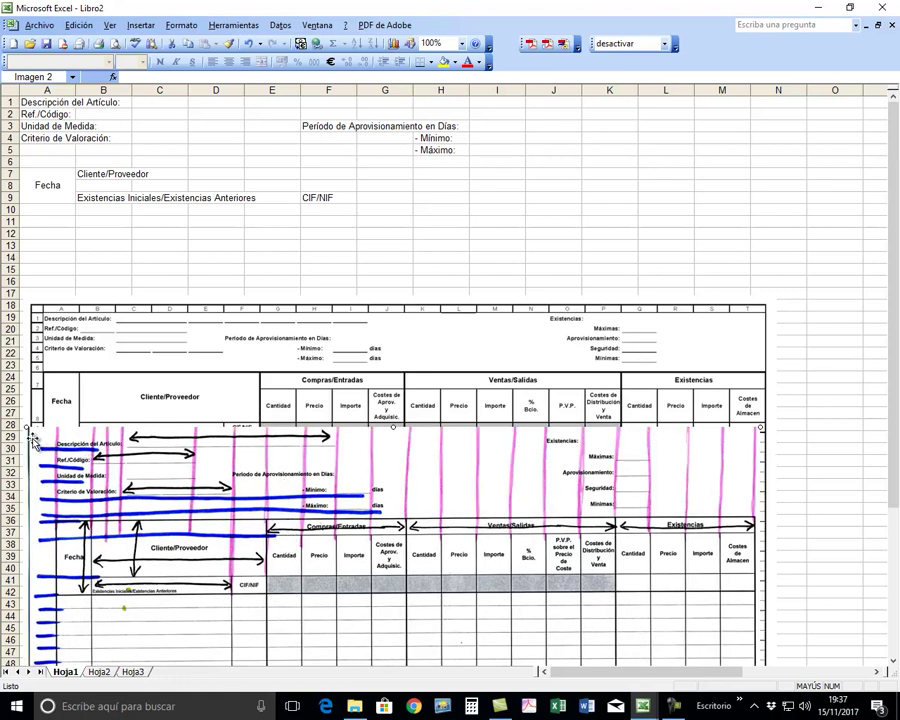
left_click_drag(30, 427, 40, 437)
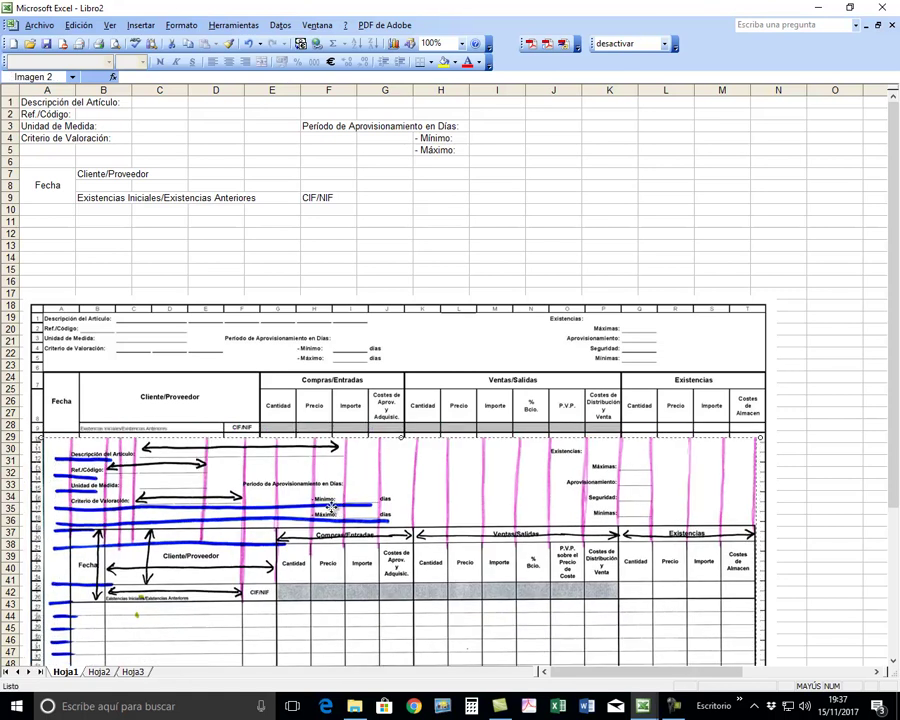
left_click_drag(336, 508, 329, 508)
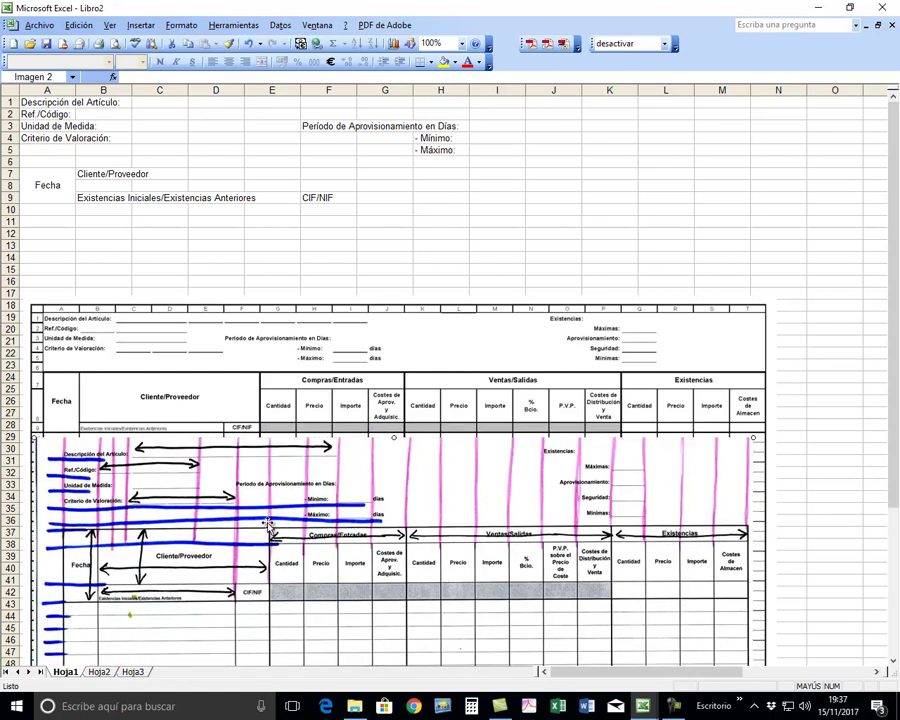
left_click_drag(304, 533, 297, 532)
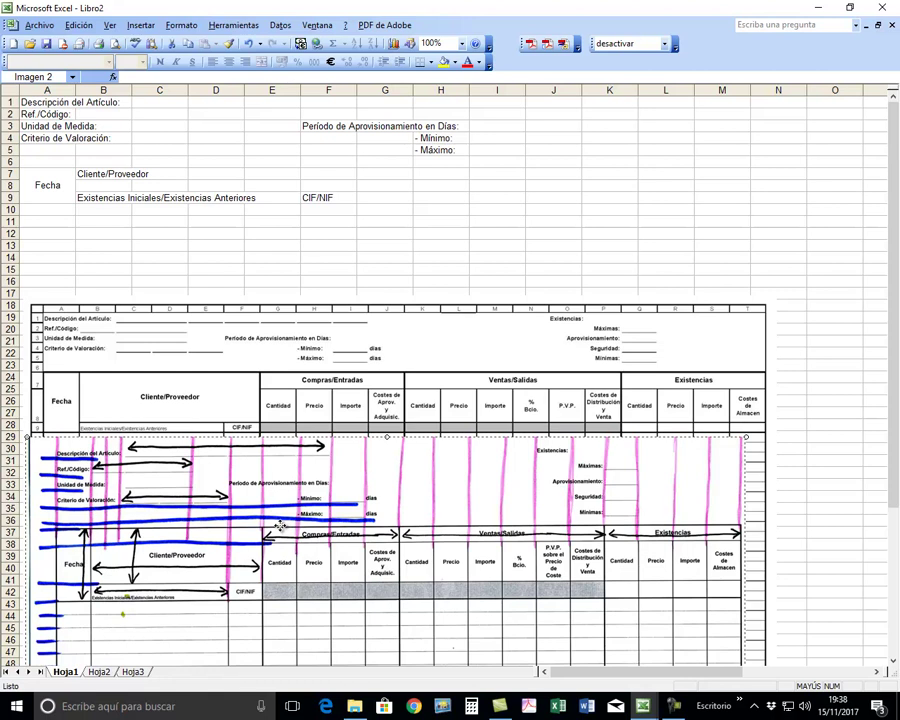
left_click_drag(270, 441, 268, 440)
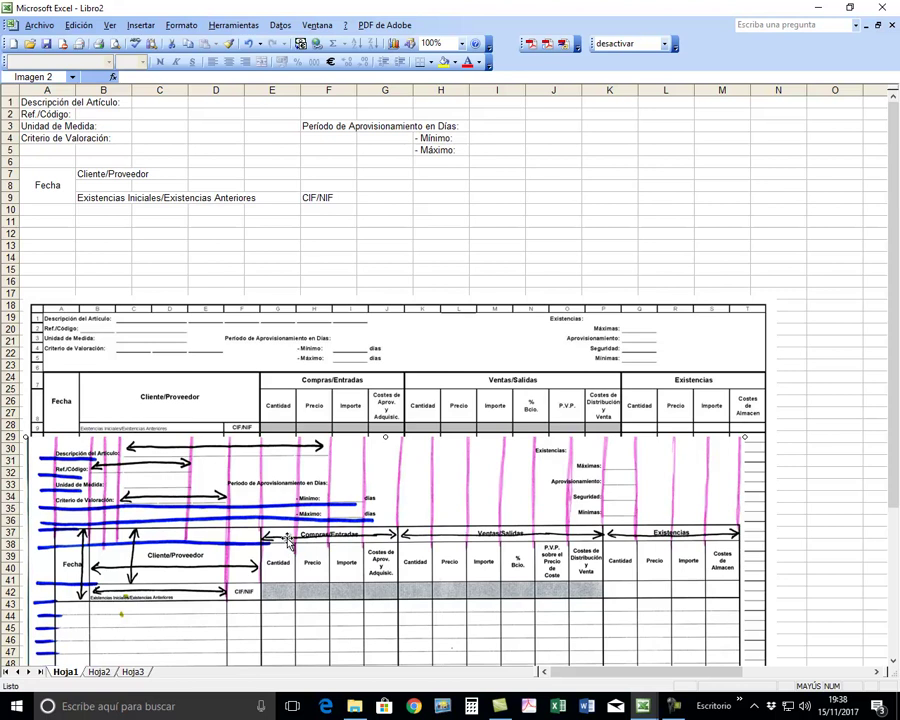
Enter Compras/Entradas in G7 and merge and centre it across G7:J7.
left_click(373, 173)
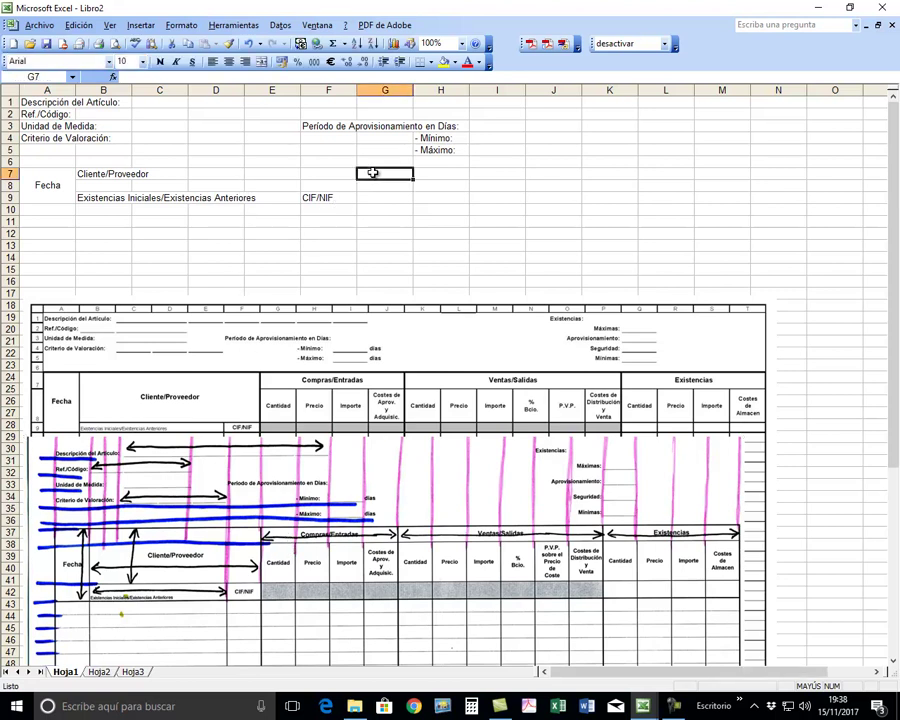
type("cOMPRA")
key("BackSpace")
key("BackSpace")
key("BackSpace")
key("BackSpace")
key("BackSpace")
key("Caps_Lock")
type("ompras/E")
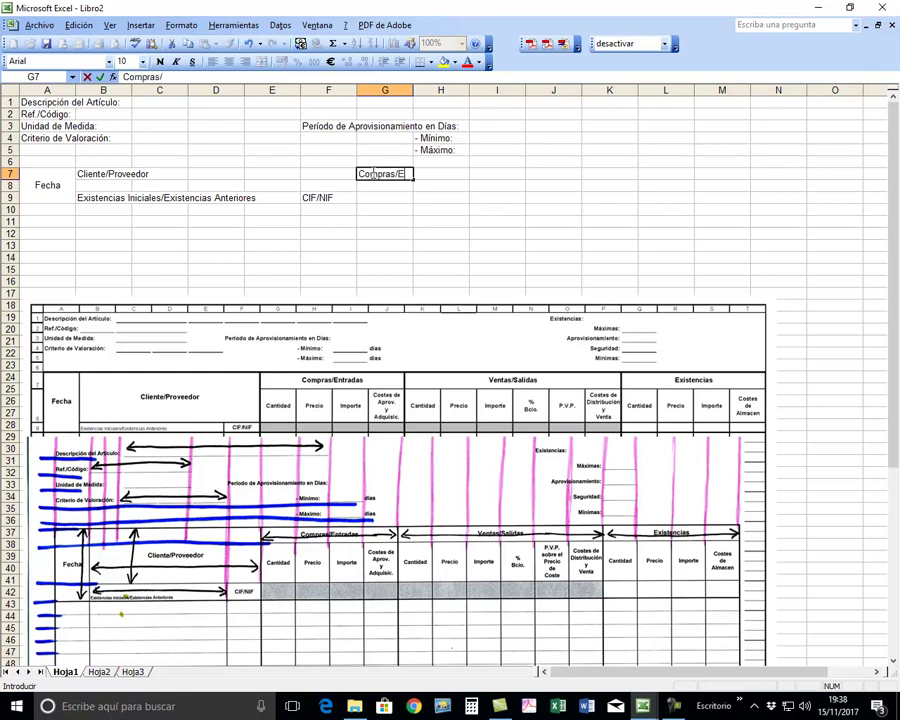
type("ntradas")
key("Return")
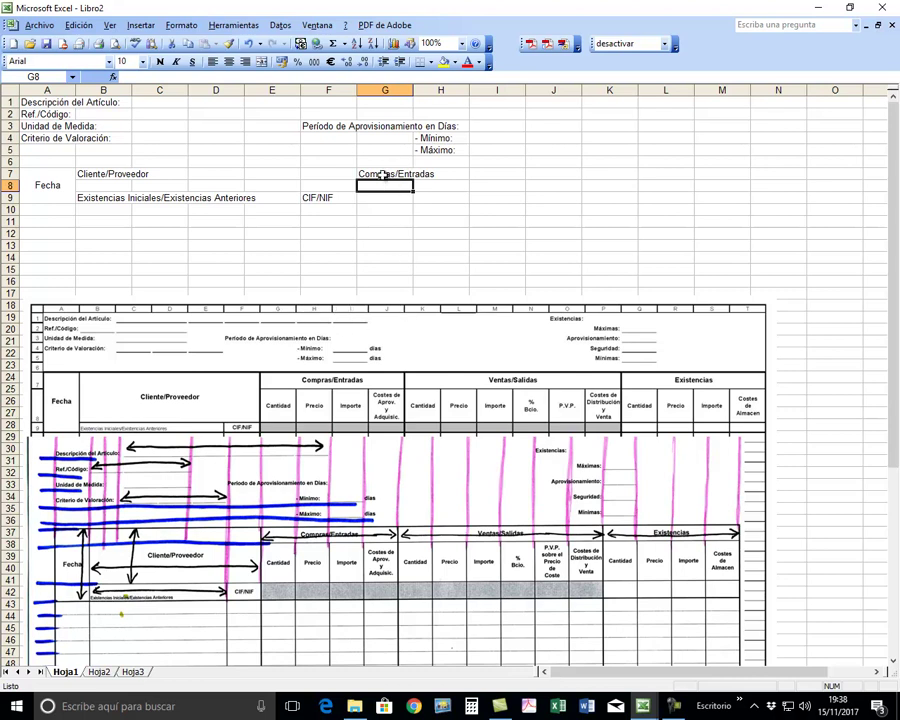
left_click_drag(375, 174, 543, 176)
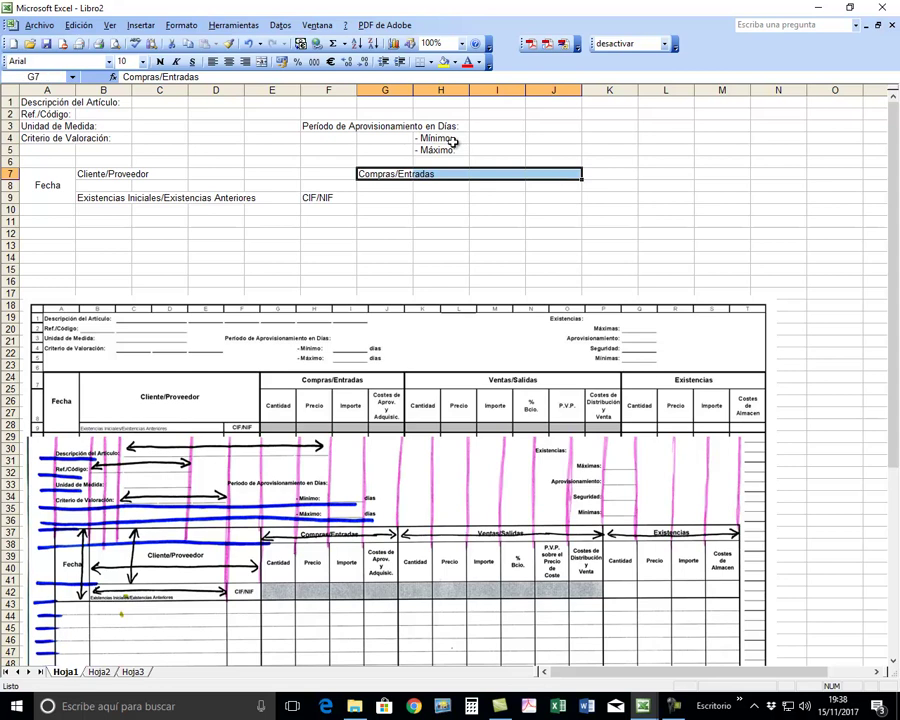
left_click(245, 62)
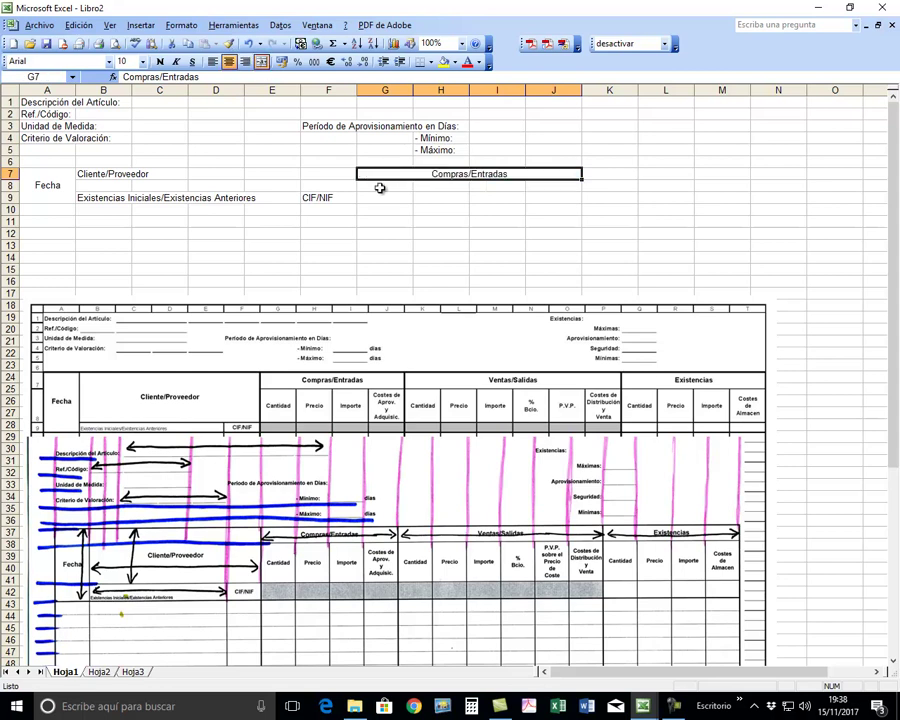
Fill G8:I8 with the headings Cantidad, Precio and Importe.
left_click(380, 188)
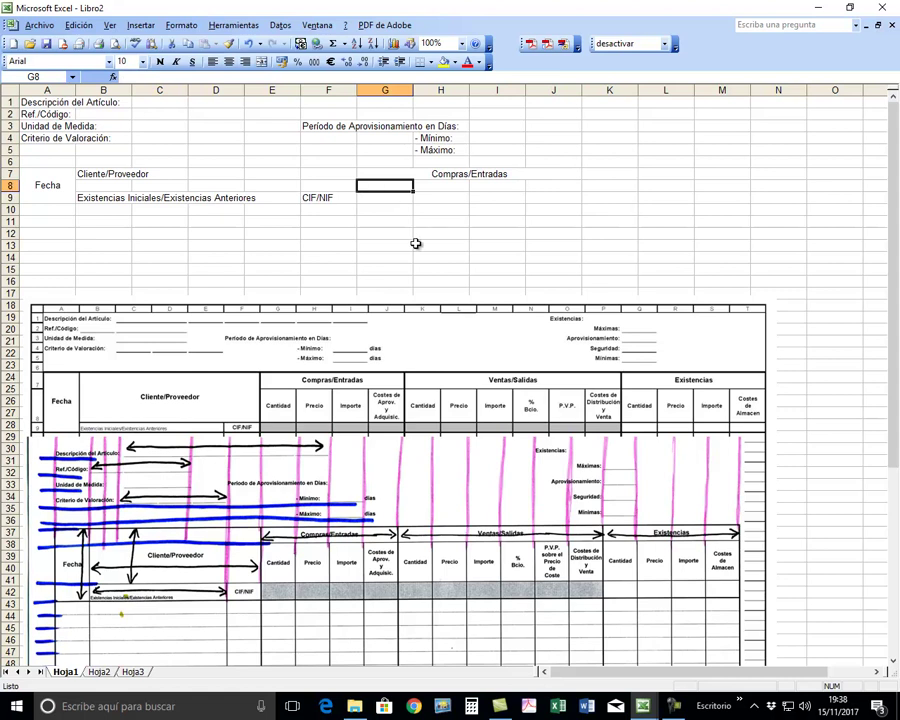
type("Cantidad")
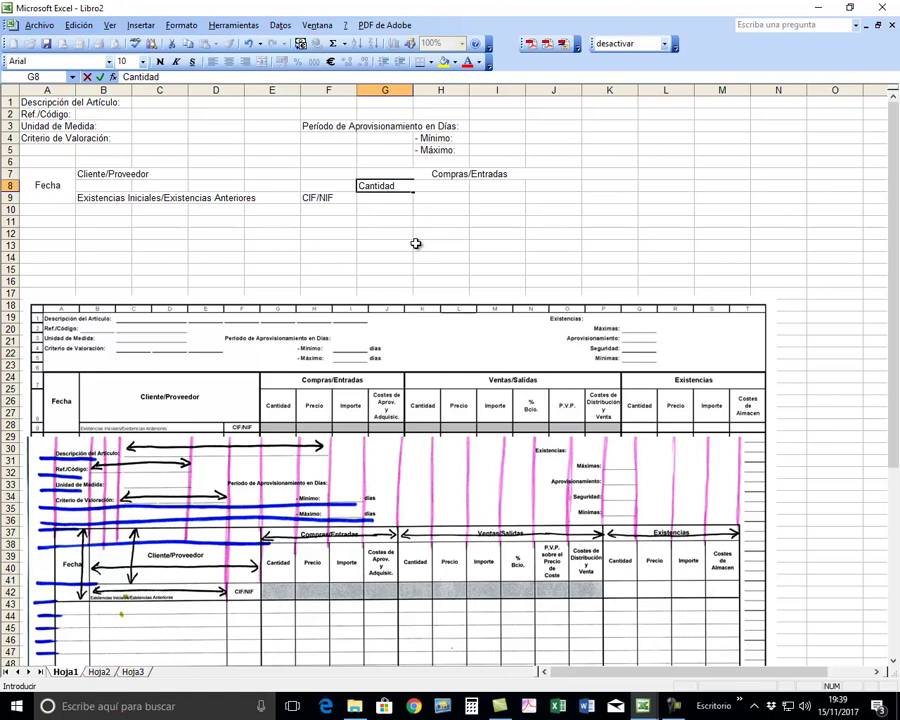
key("Tab")
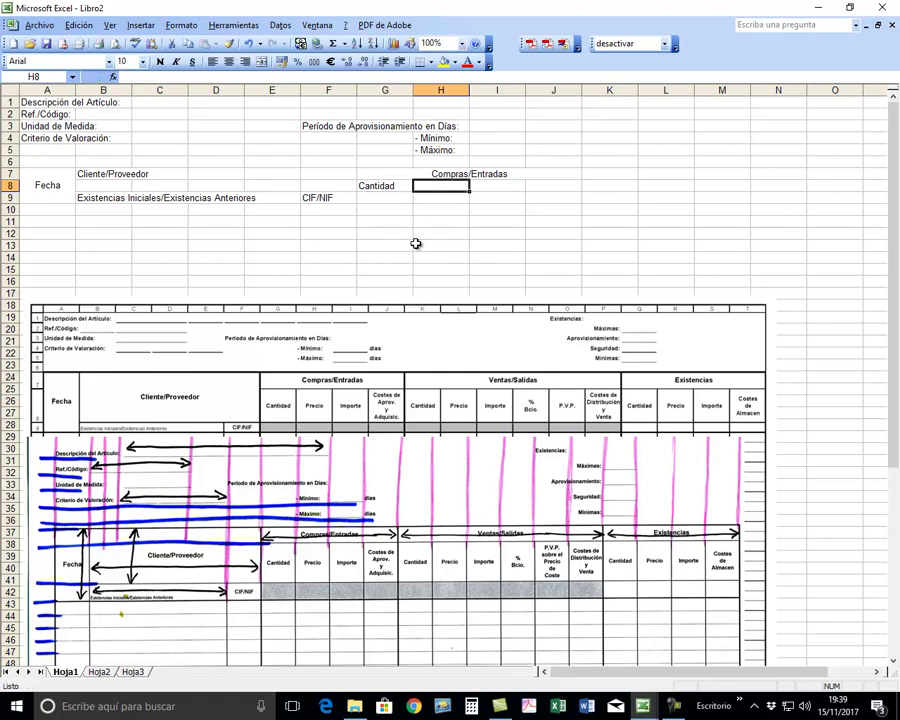
type("Precio")
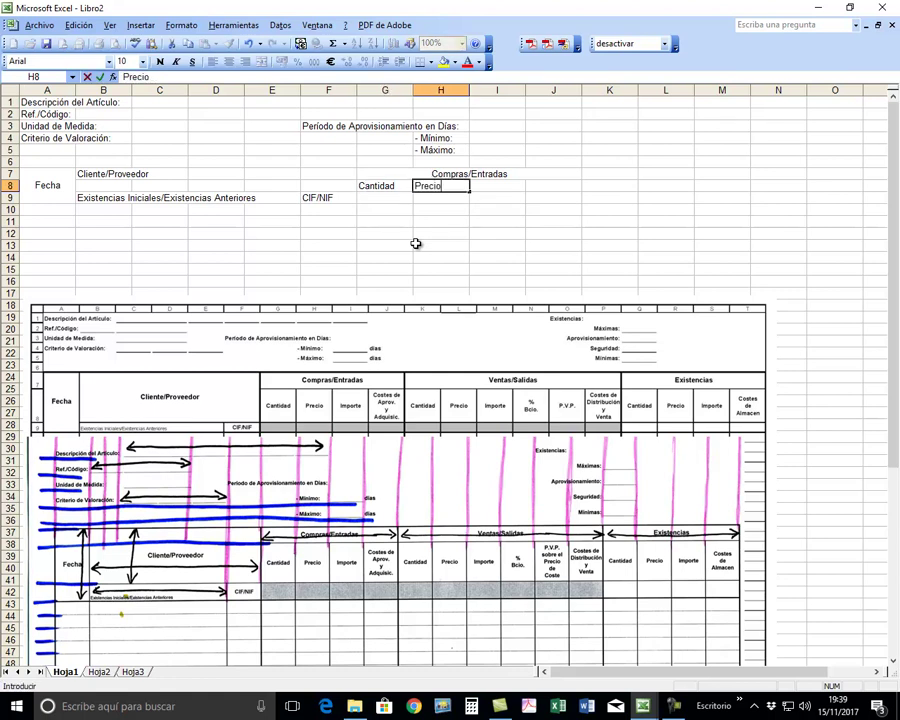
key("Tab")
type("Impo")
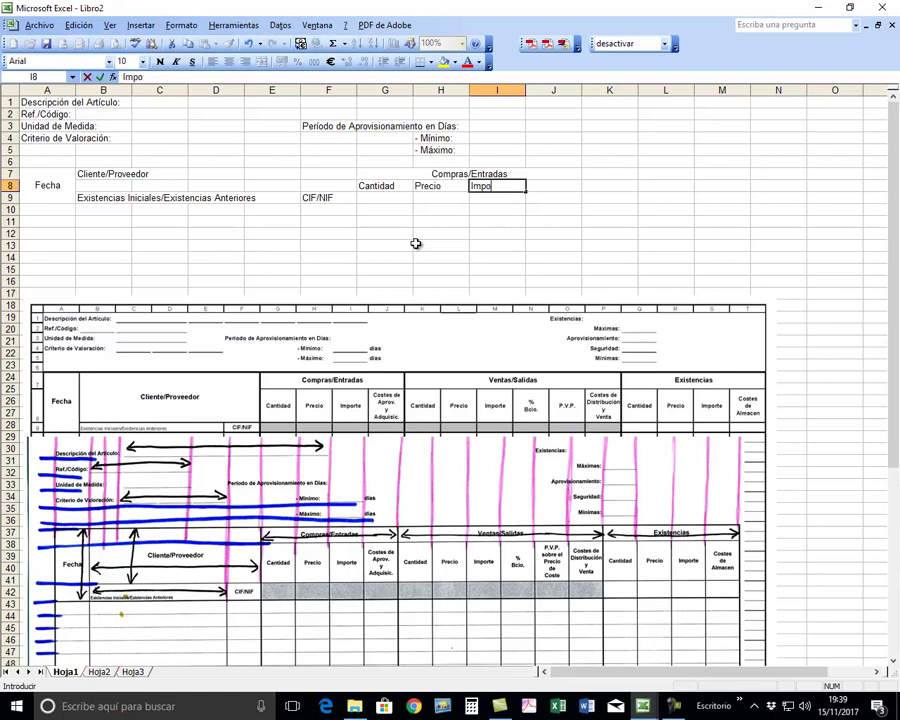
key("Tab")
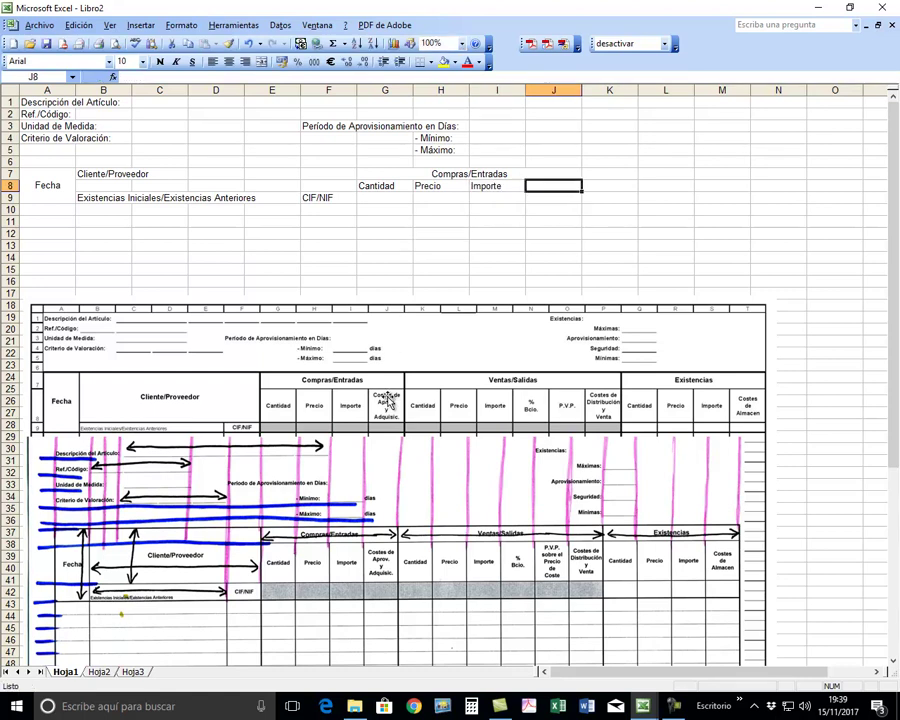
Drag the annotated reference picture down to the sheet's lower right.
left_click(377, 464)
left_click_drag(394, 497, 809, 541)
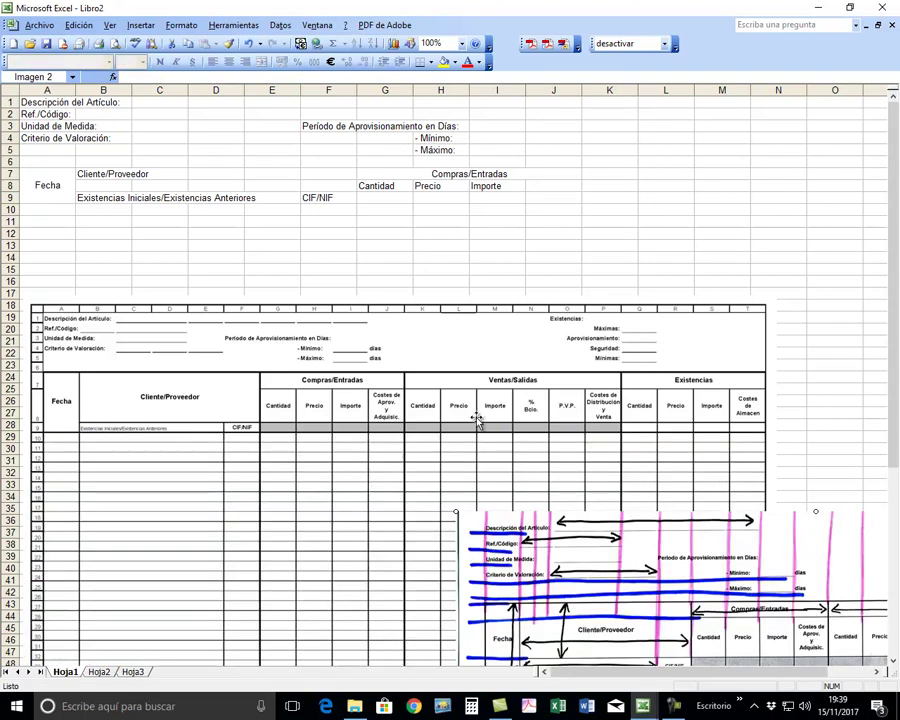
left_click_drag(570, 538, 571, 560)
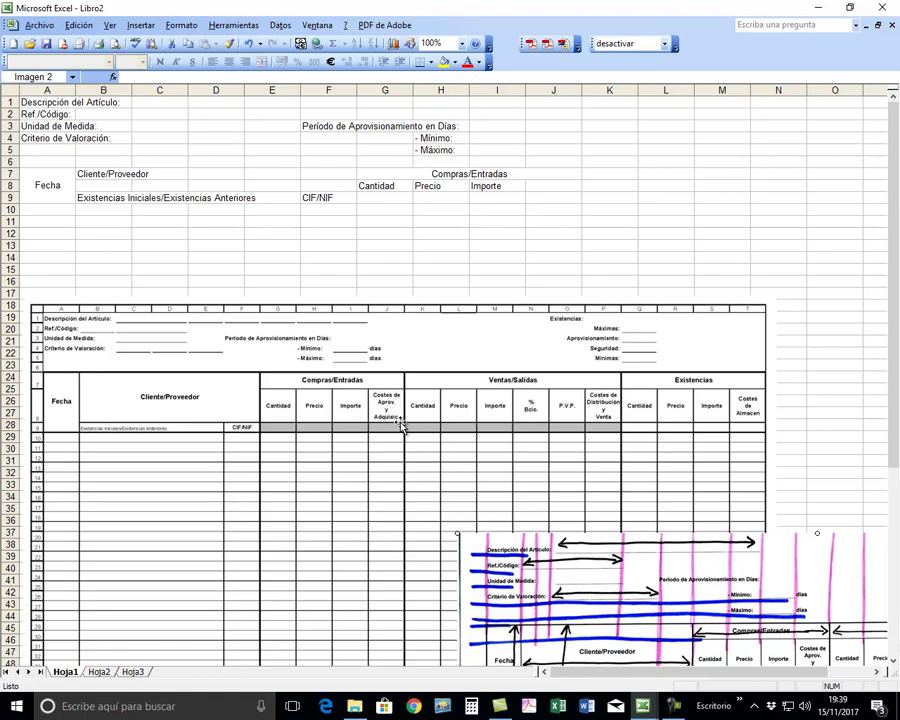
Type the heading 'Costes de Aprov. Y Adquisic.' into cell J8.
left_click(540, 186)
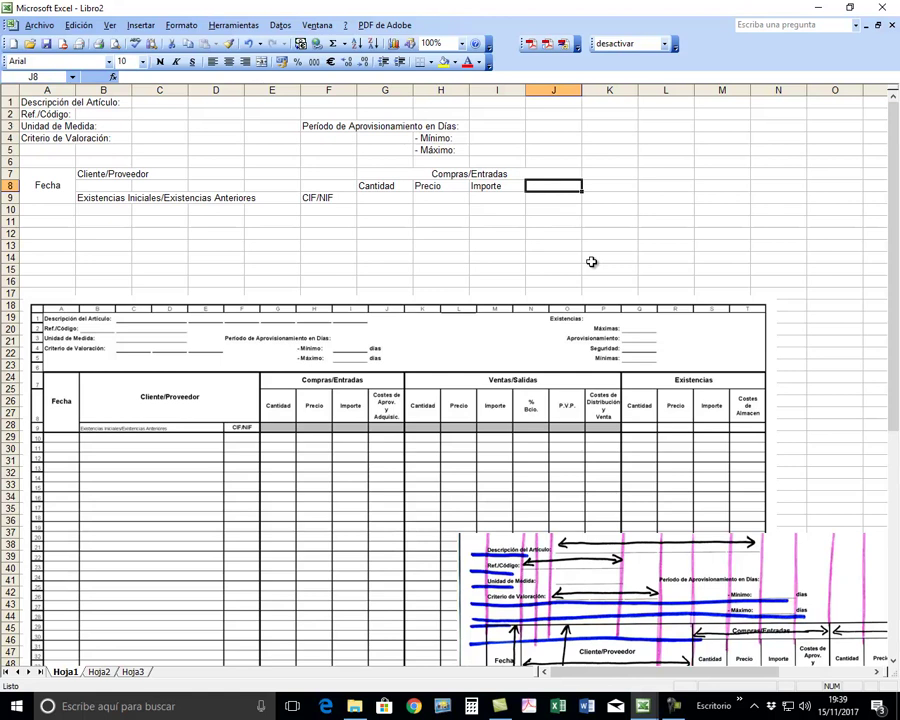
type("Costes de Aprov")
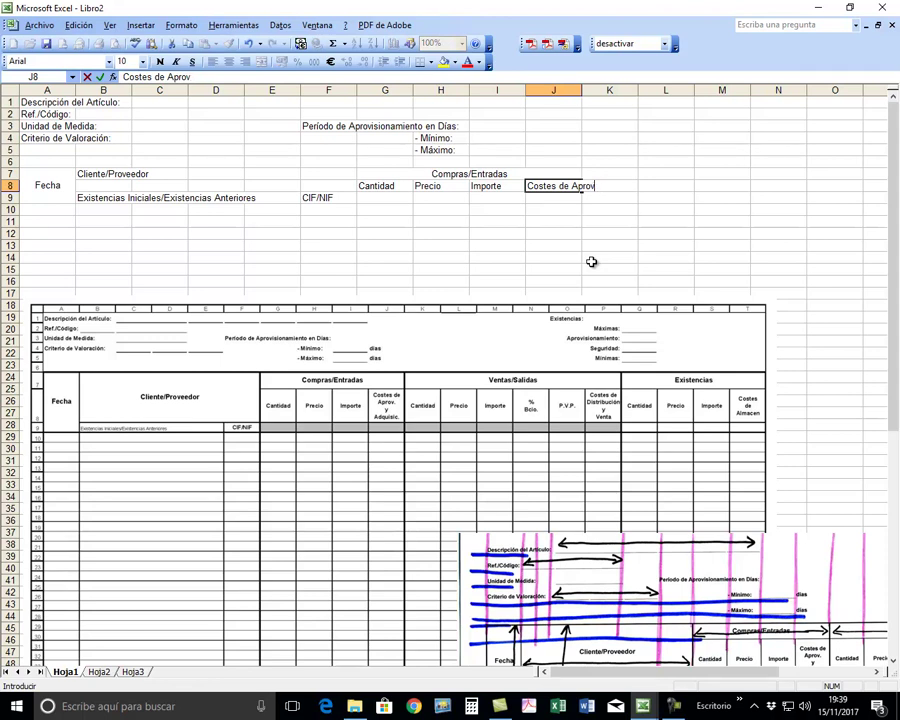
type(". Y Adquisic.")
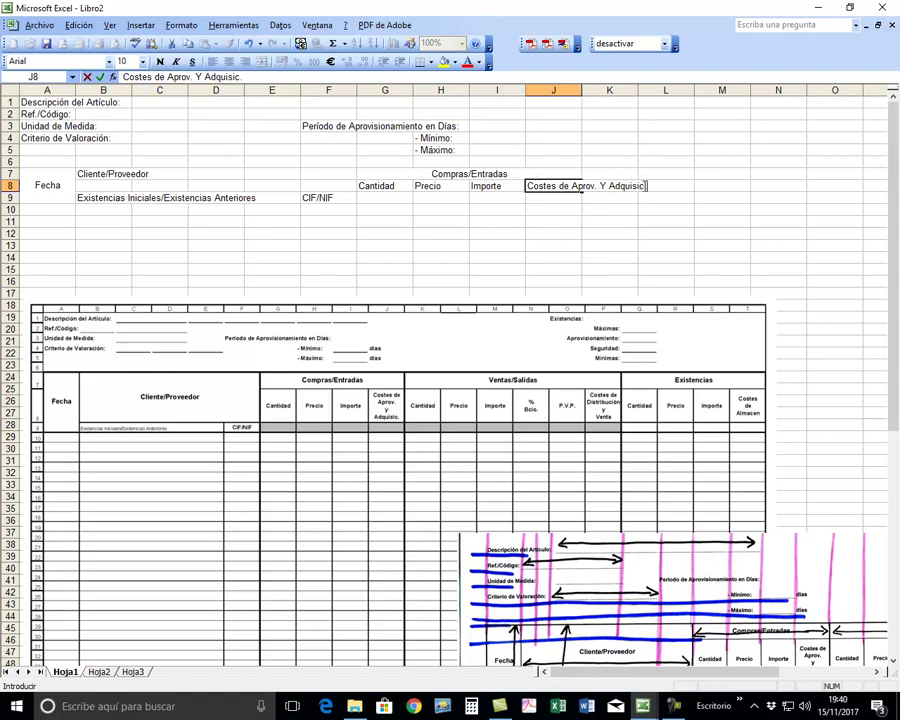
key("Return")
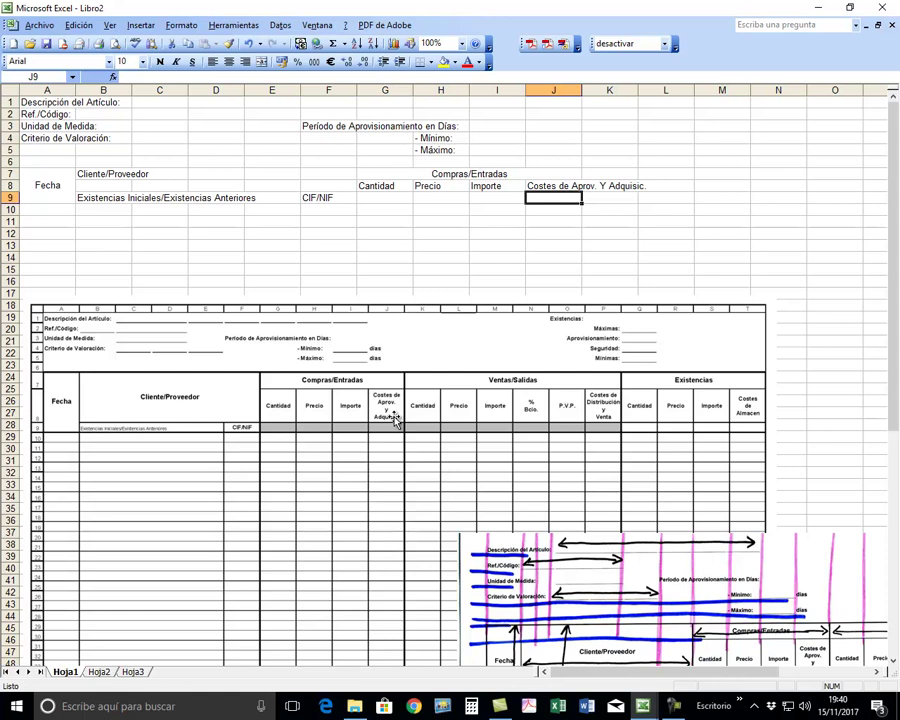
left_click(548, 187)
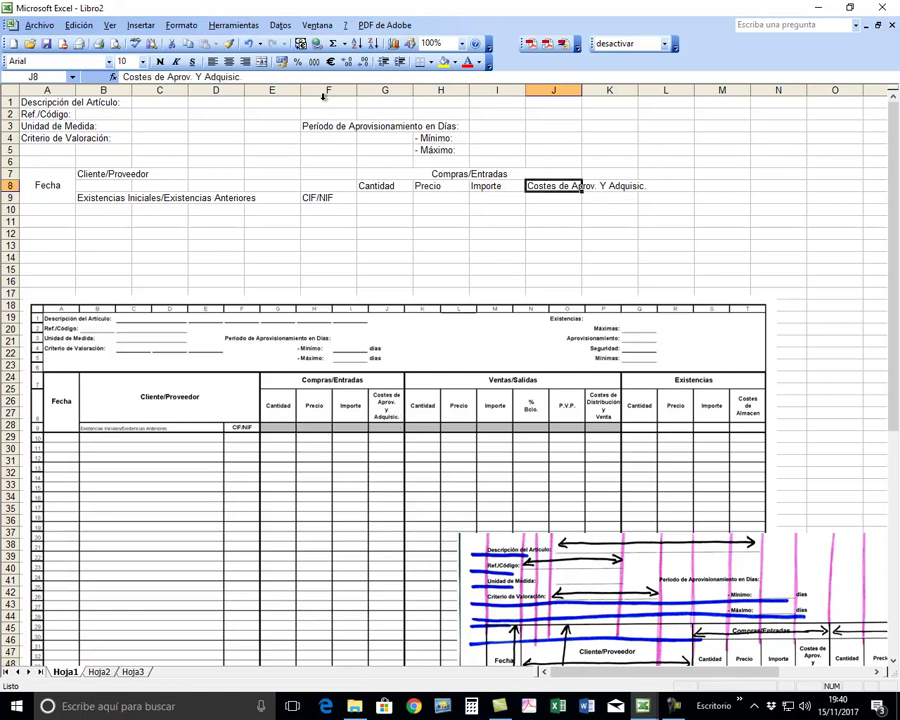
left_click(183, 26)
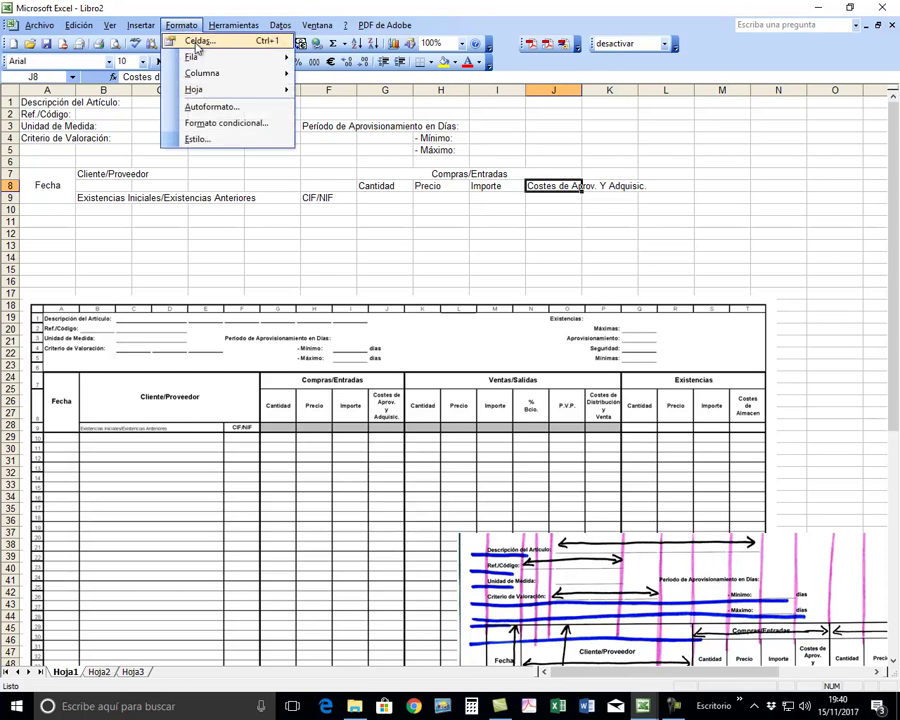
left_click(197, 43)
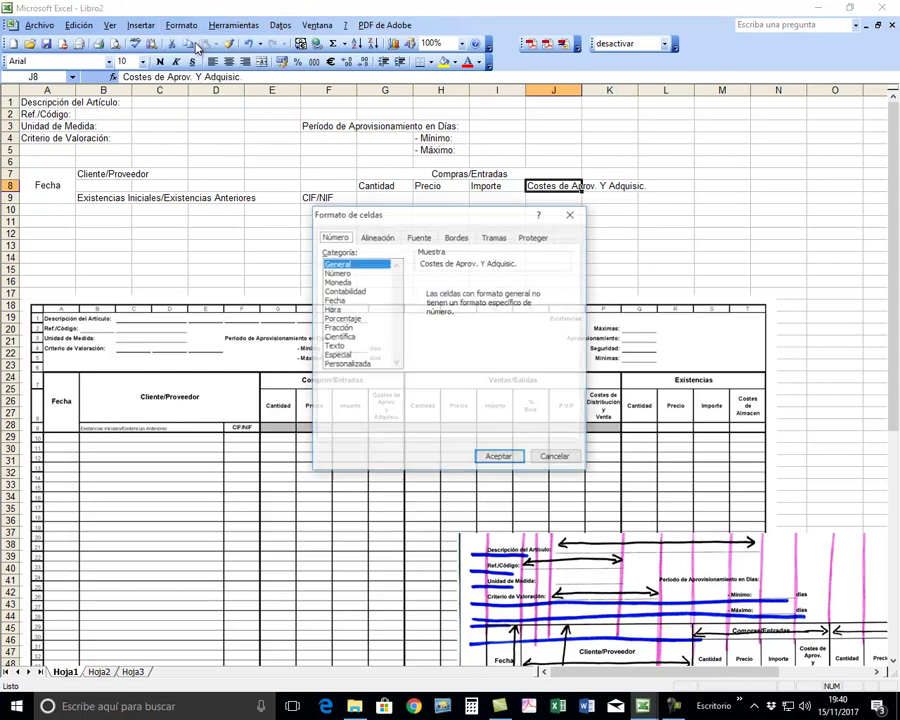
left_click(368, 238)
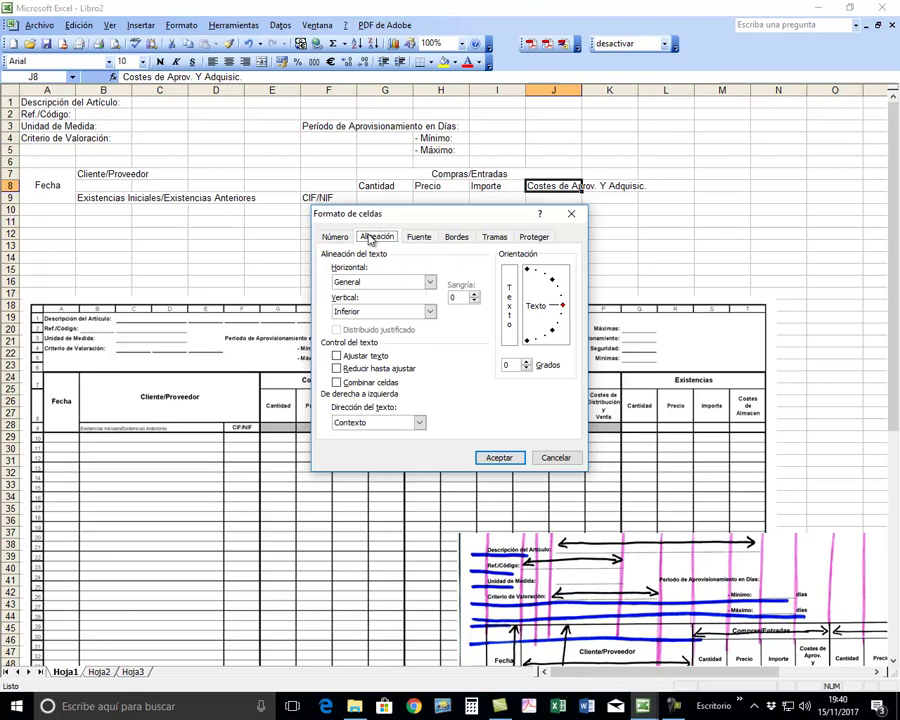
left_click(337, 356)
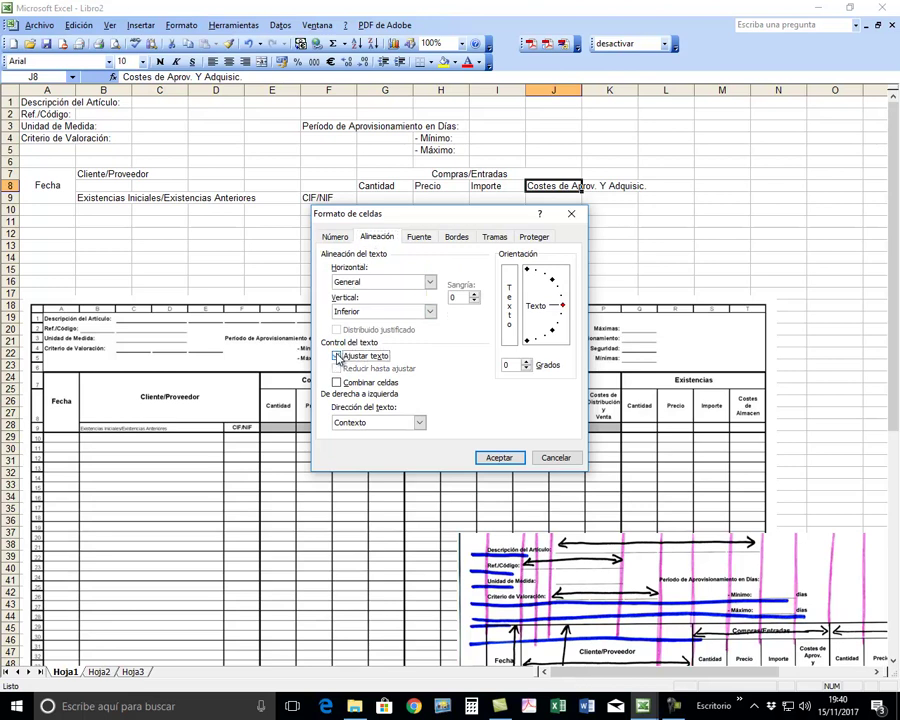
left_click(509, 457)
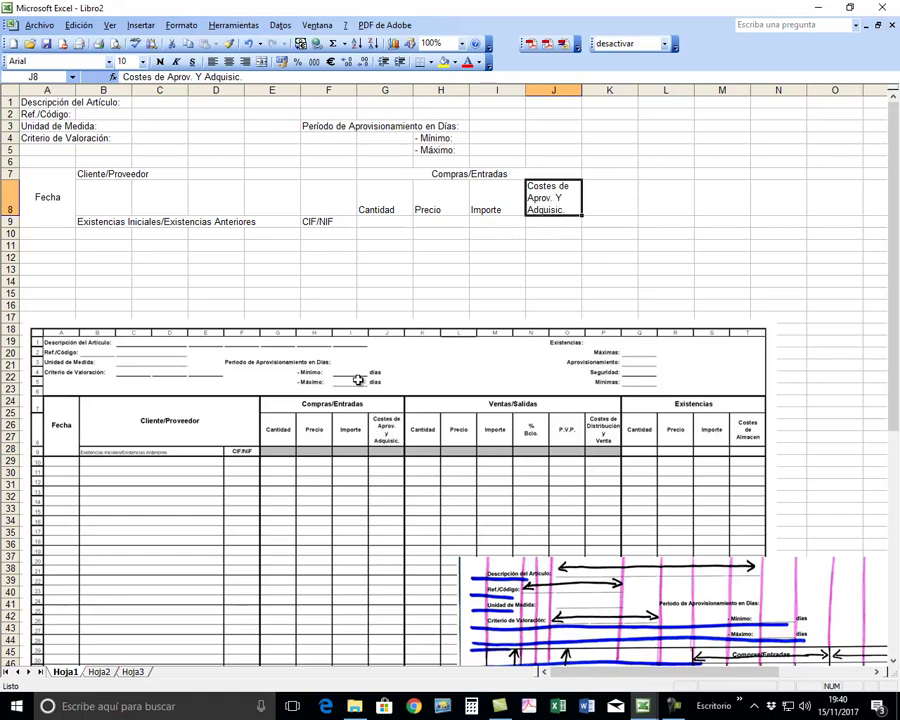
left_click(248, 43)
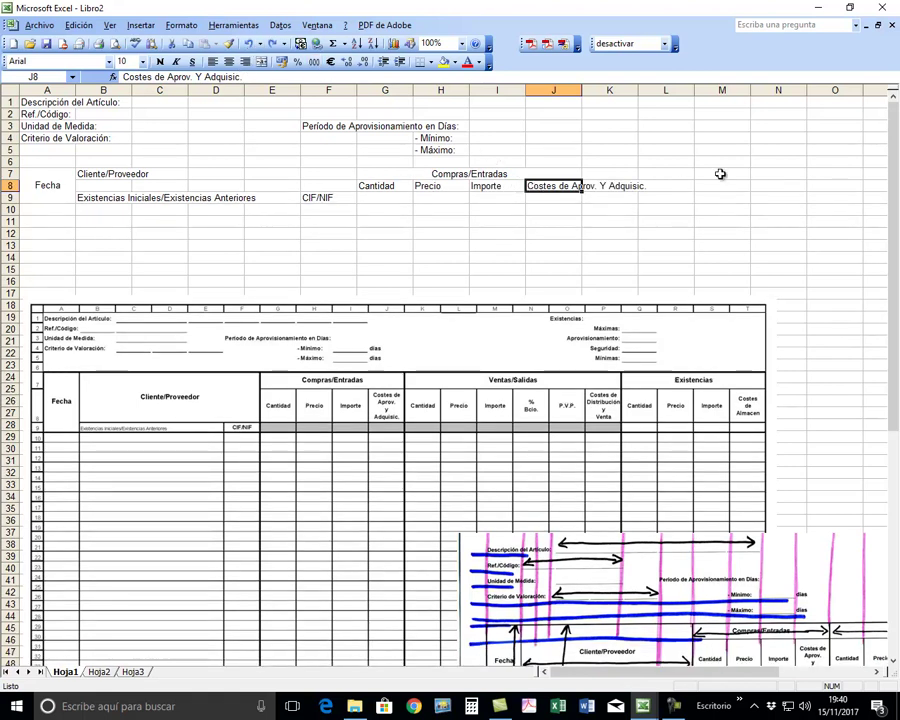
Retype J8 on four lines (Costes de / Aprov. / Y / Adquisic.) using Alt+Enter breaks.
key("Delete")
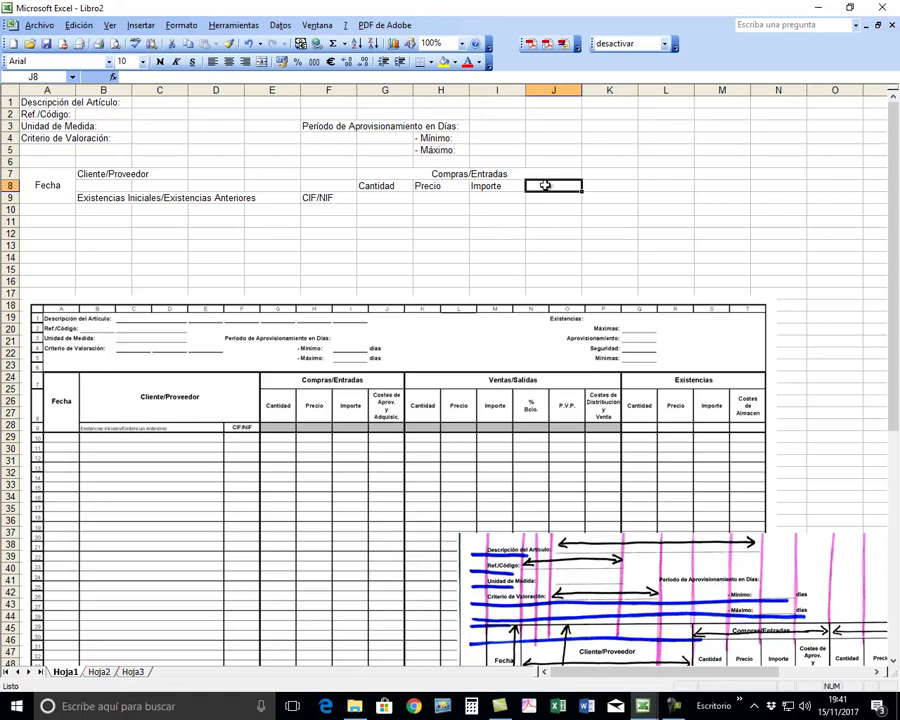
type("Costes de")
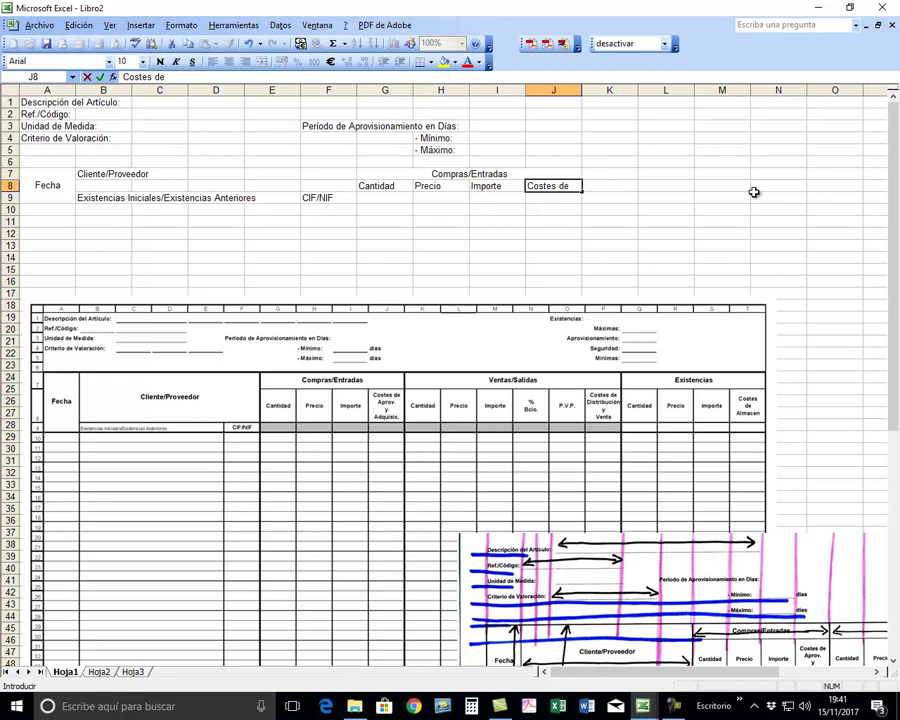
key("alt")
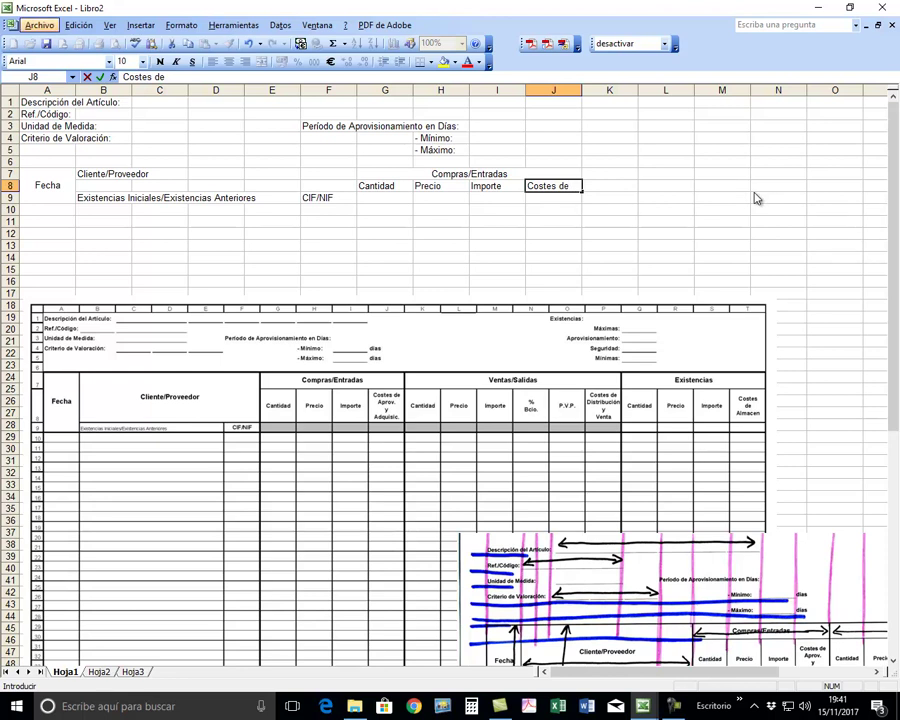
key("Escape")
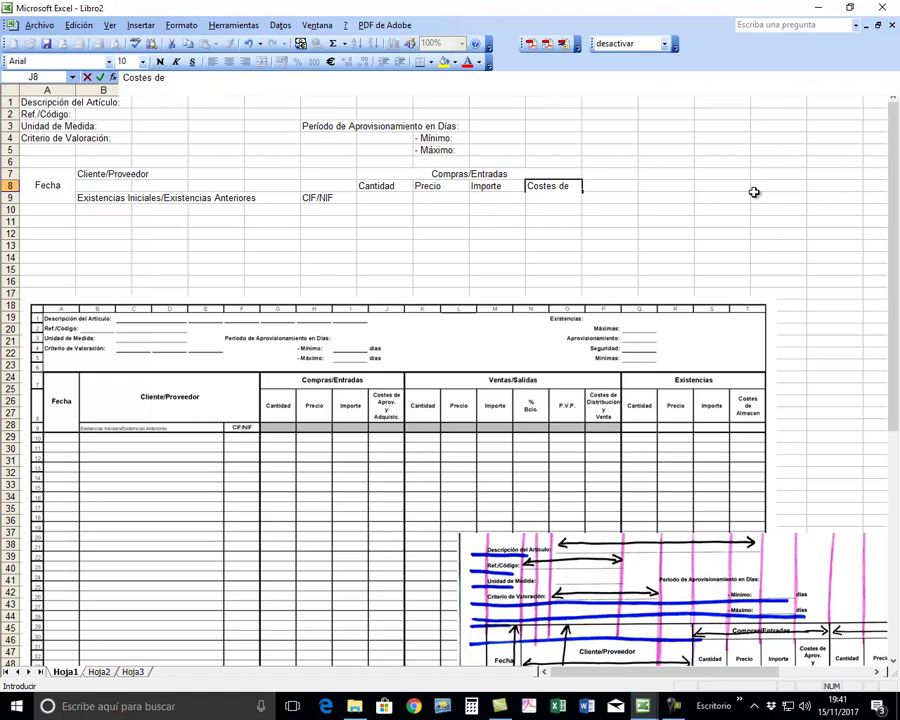
key("alt+Return")
type("Aprov.")
key("alt+Return")
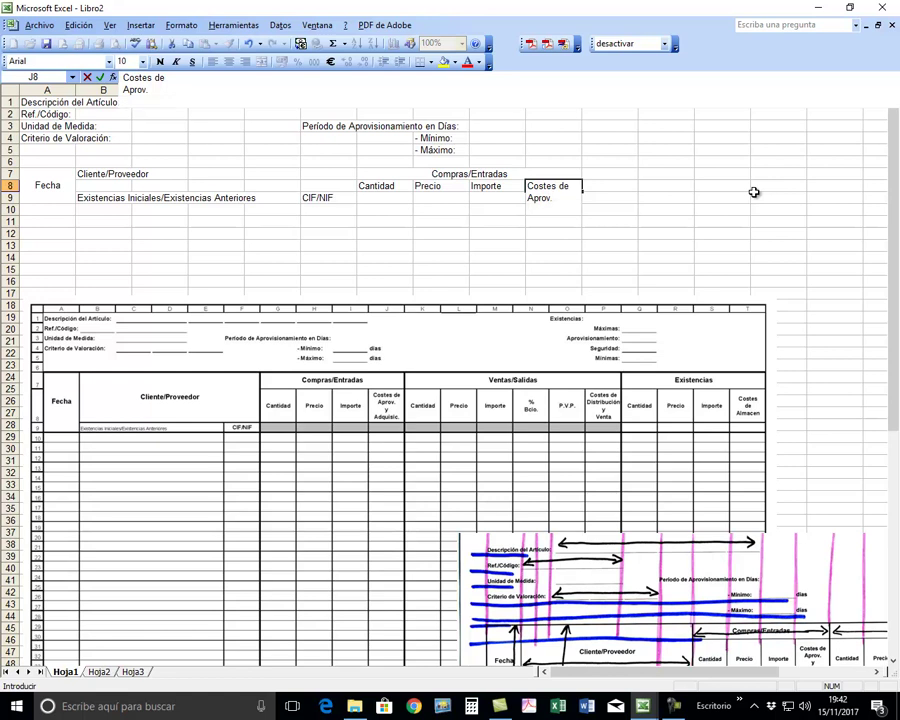
type("y")
key("BackSpace")
type("Y")
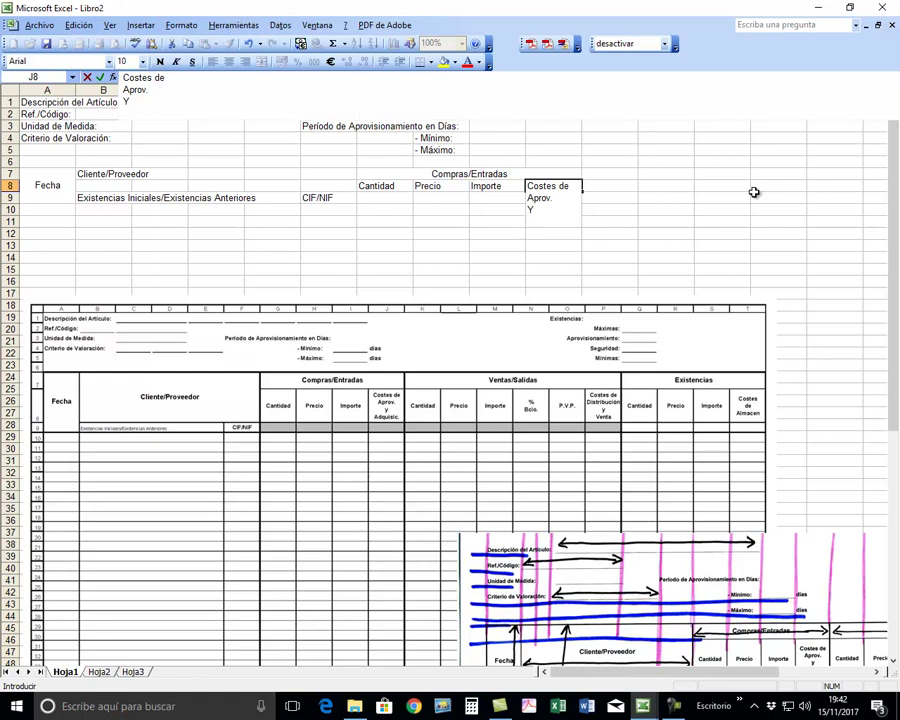
key("alt+Return")
type("Adquisic.")
key("Return")
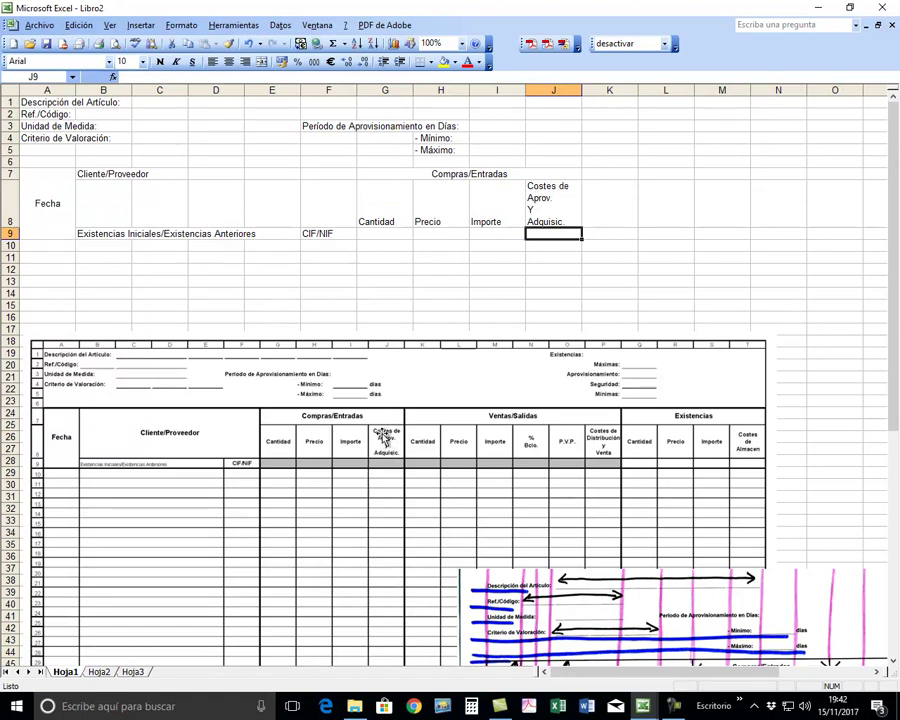
Type '¡Hola', '¿Cómo' and 'estáis?!' on separate lines in cell L8 using Alt+Enter.
left_click(663, 184)
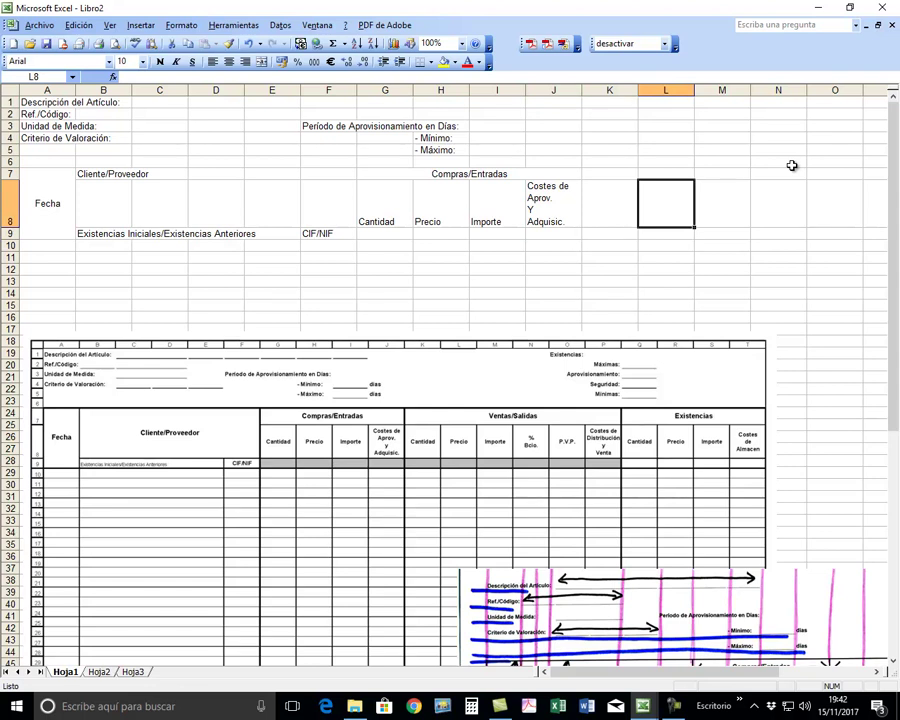
type("¿Hola")
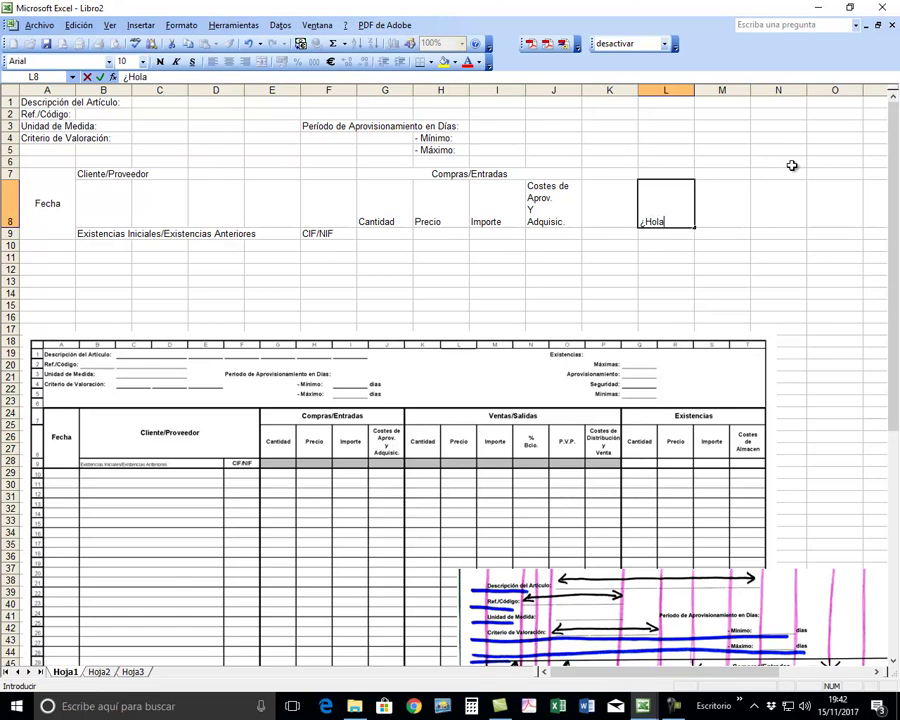
key("BackSpace")
key("BackSpace")
key("BackSpace")
key("BackSpace")
key("BackSpace")
type("¡Hola")
key("alt+Return")
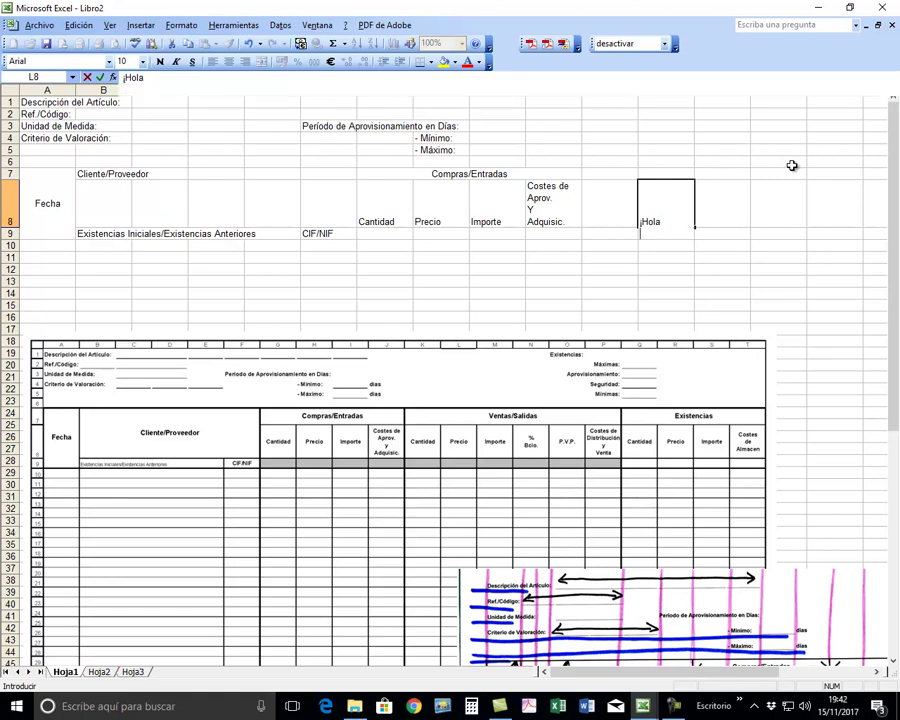
type("¿como")
key("BackSpace")
key("BackSpace")
key("BackSpace")
type("Cómo")
key("alt+Return")
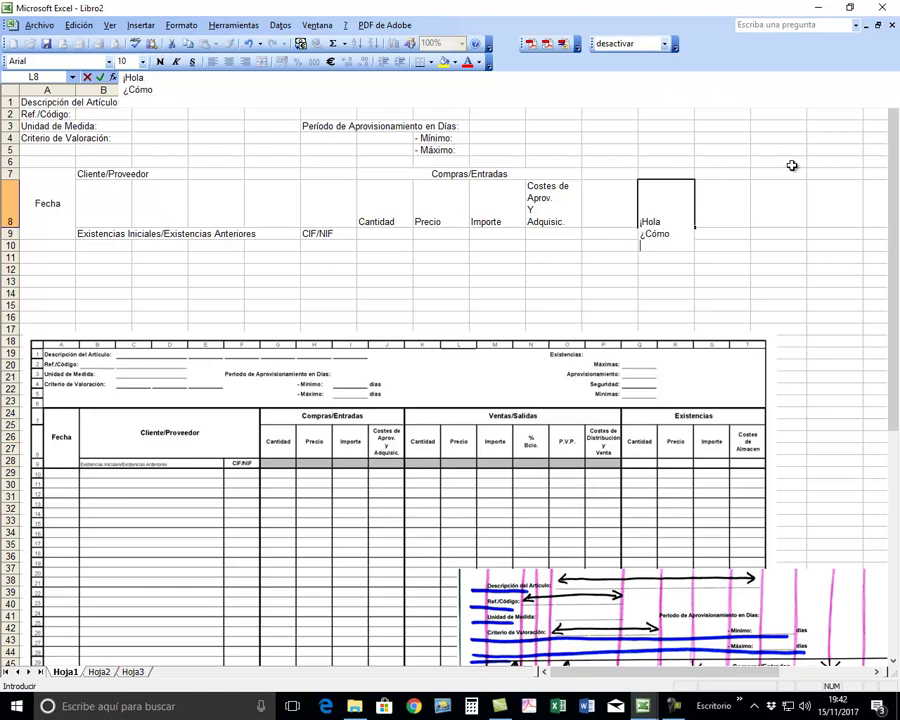
type("estáis")
type("?")
type("!")
Add the lines 'Yo', 'Muy', 'bien' to L8, commit, then delete the test text.
key("alt+Return")
type("Yo")
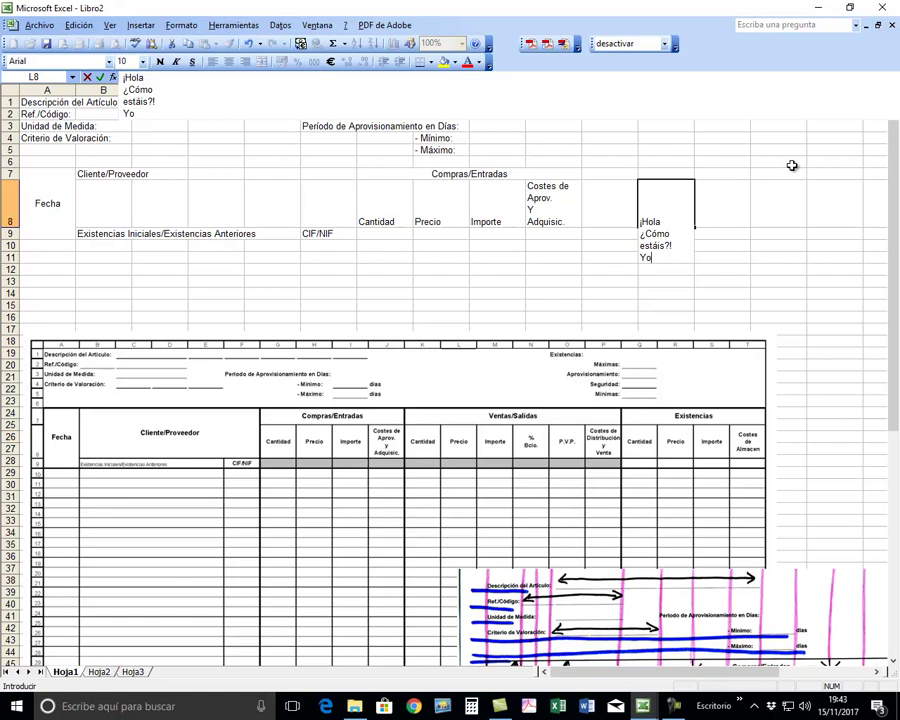
key("alt+Return")
type("Muy")
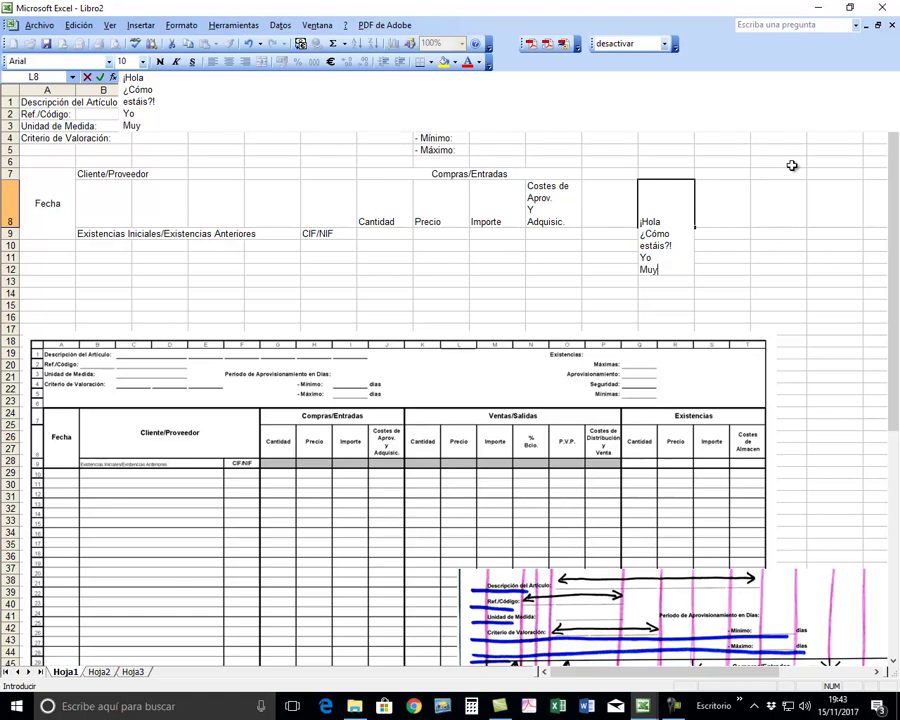
key("alt+Return")
type("bien")
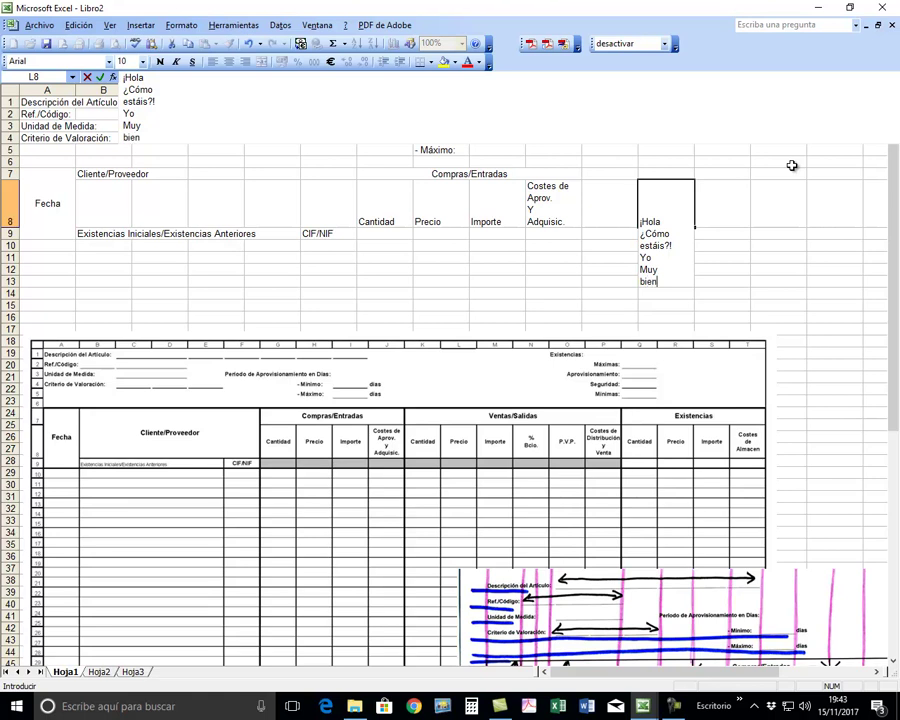
key("Return")
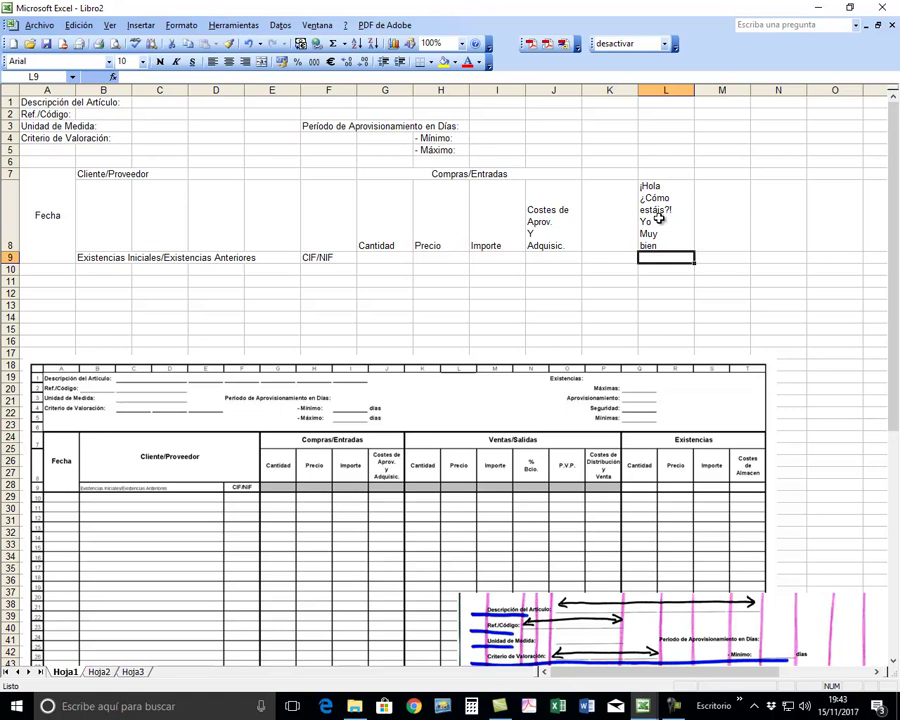
left_click(659, 219)
key("Delete")
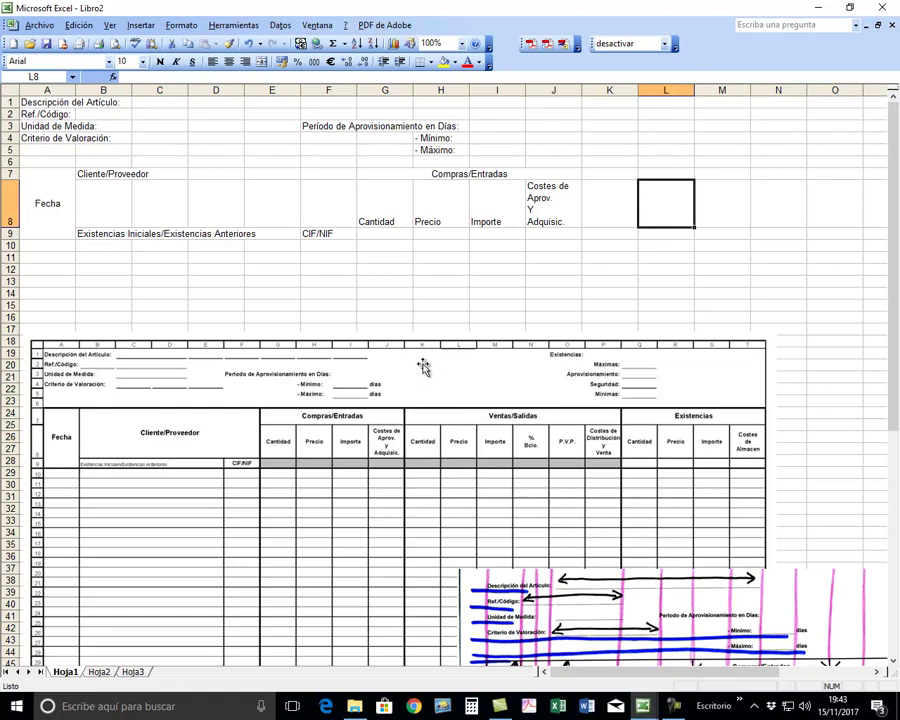
Enter 'Ventas/Salidas' in K7 and merge and centre it across K7:P7.
left_click(597, 175)
type("Ventas/Salidas")
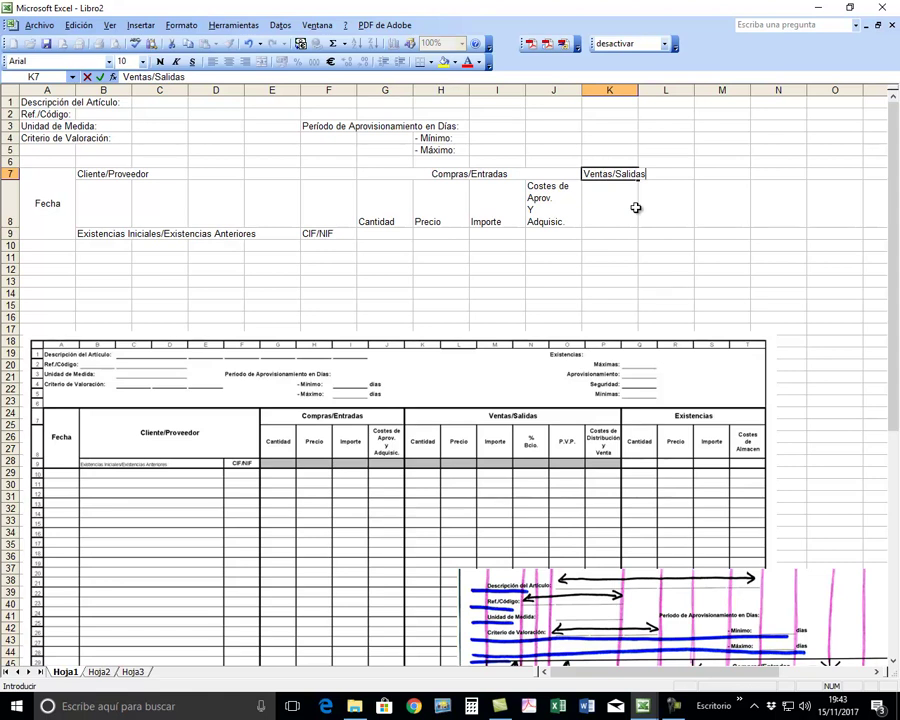
key("Tab")
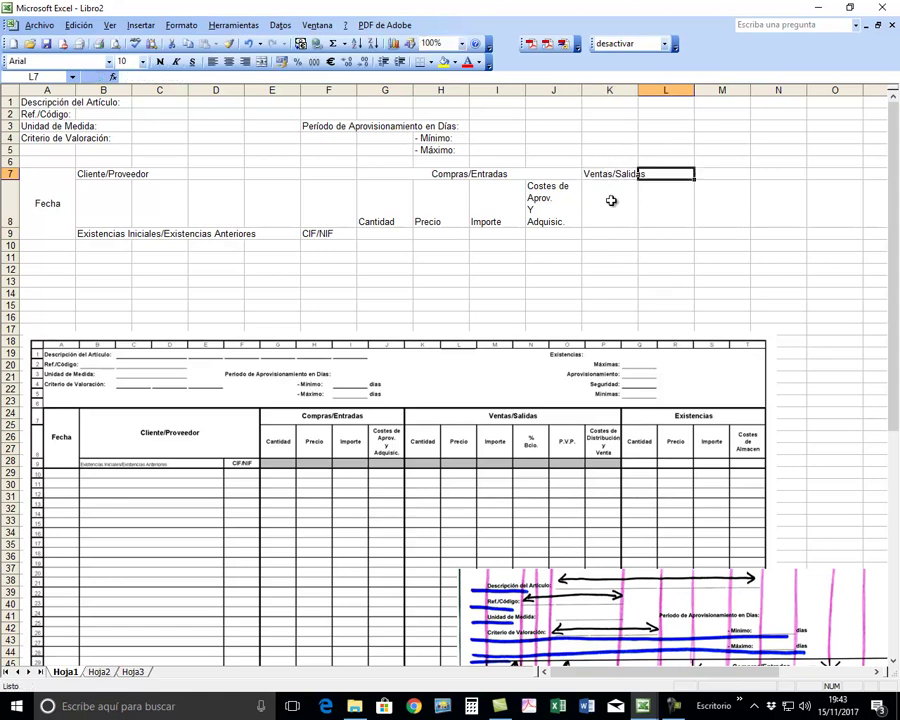
left_click(598, 174)
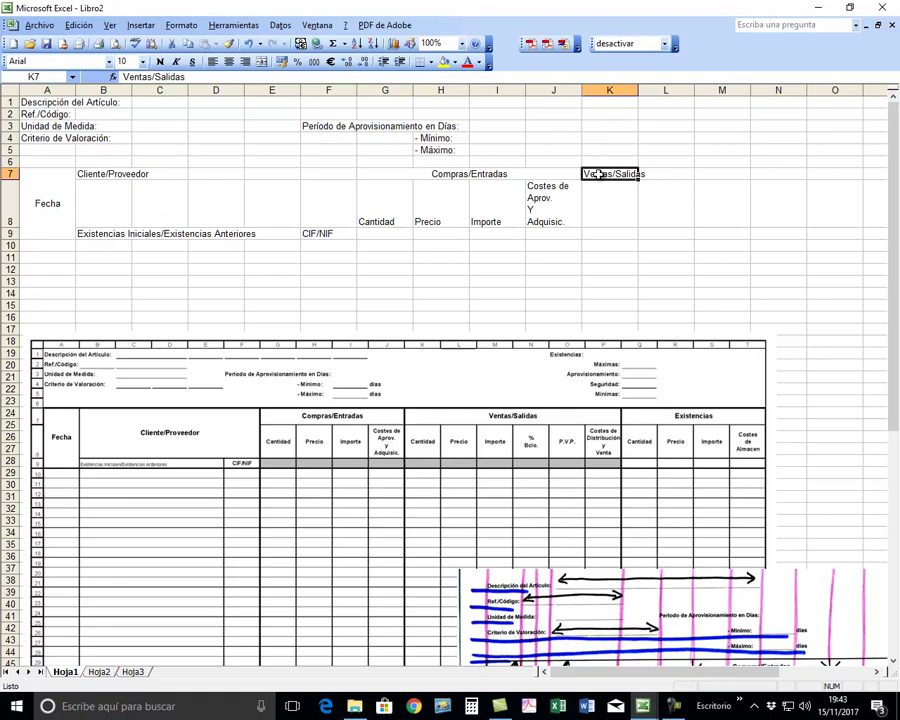
left_click_drag(598, 174, 879, 178)
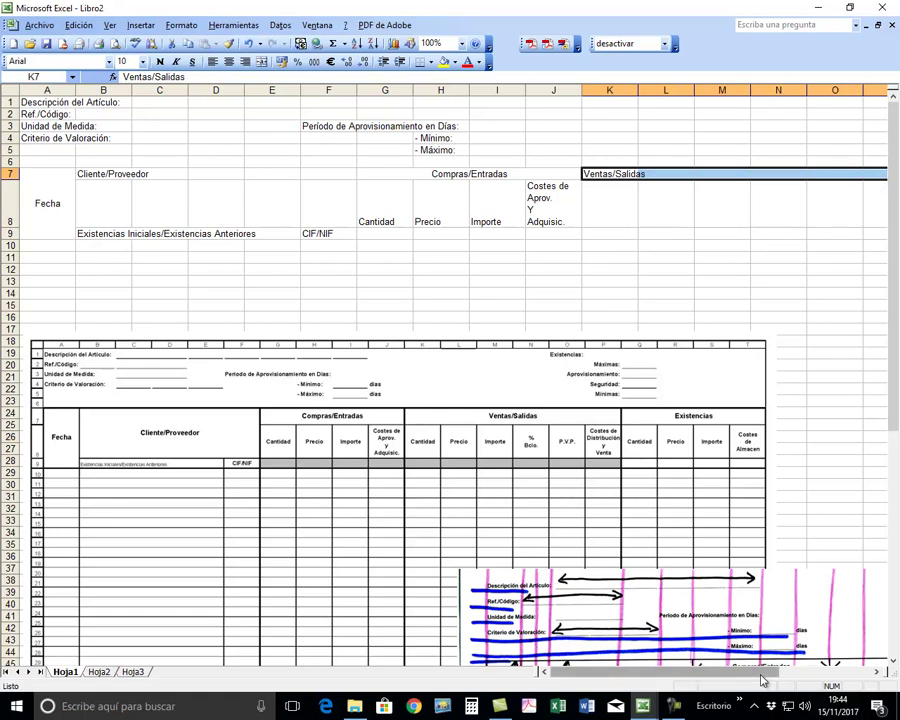
left_click_drag(753, 670, 768, 672)
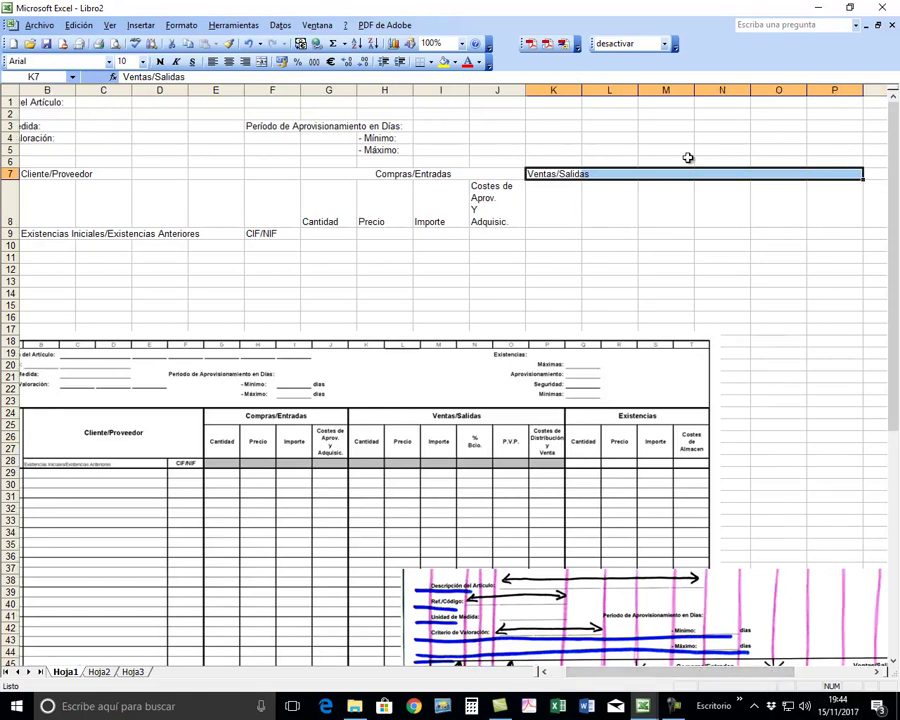
left_click(263, 62)
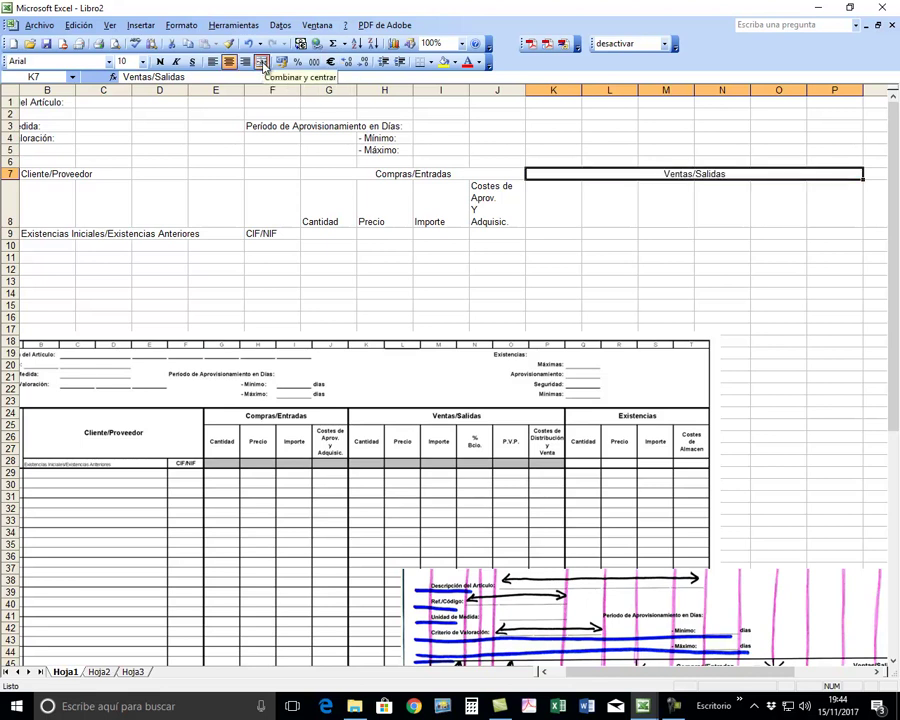
Enter Cantidad, Precio and Importe in K8:M8, and move the reference picture left.
left_click(549, 205)
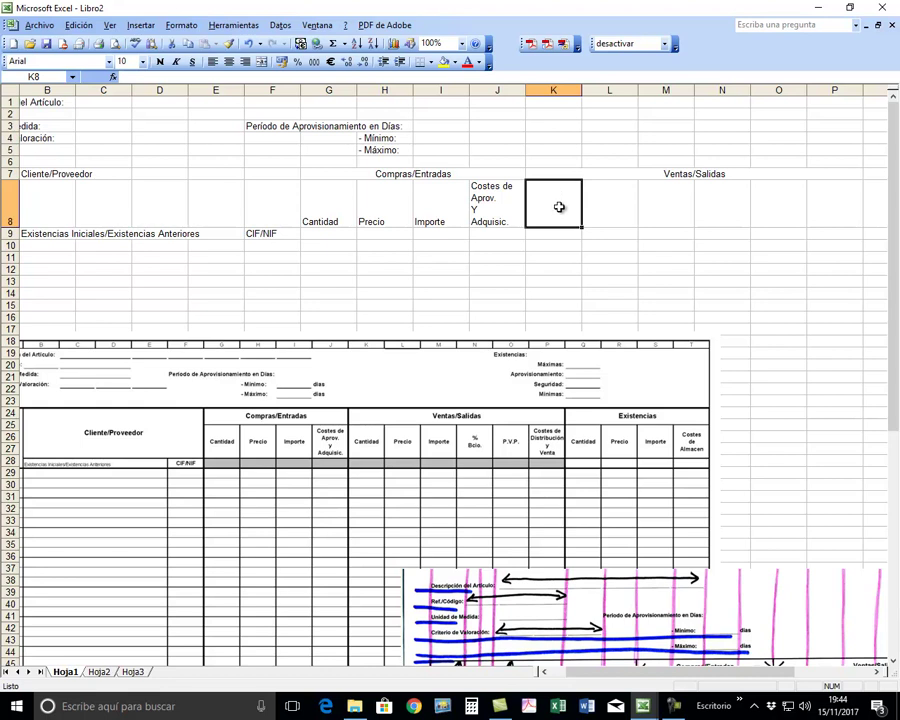
type("Cantidad")
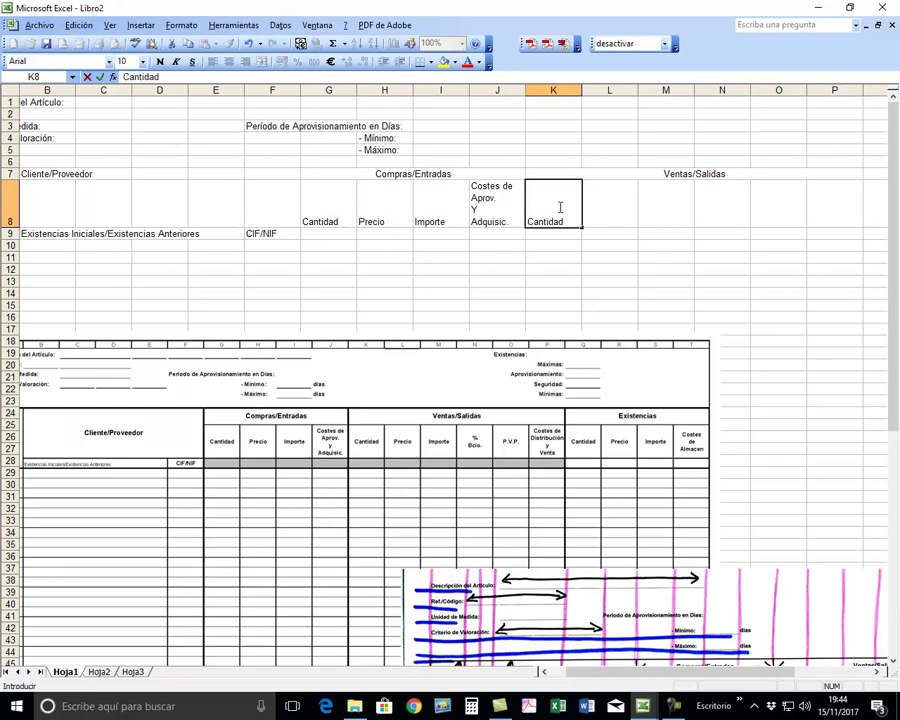
key("Tab")
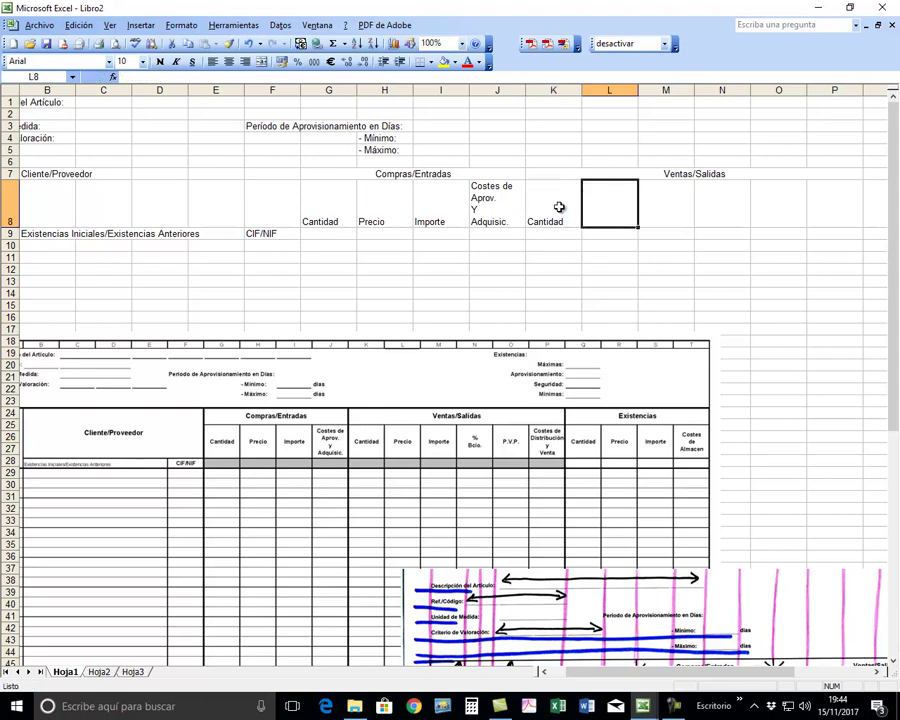
type("Precio")
key("Tab")
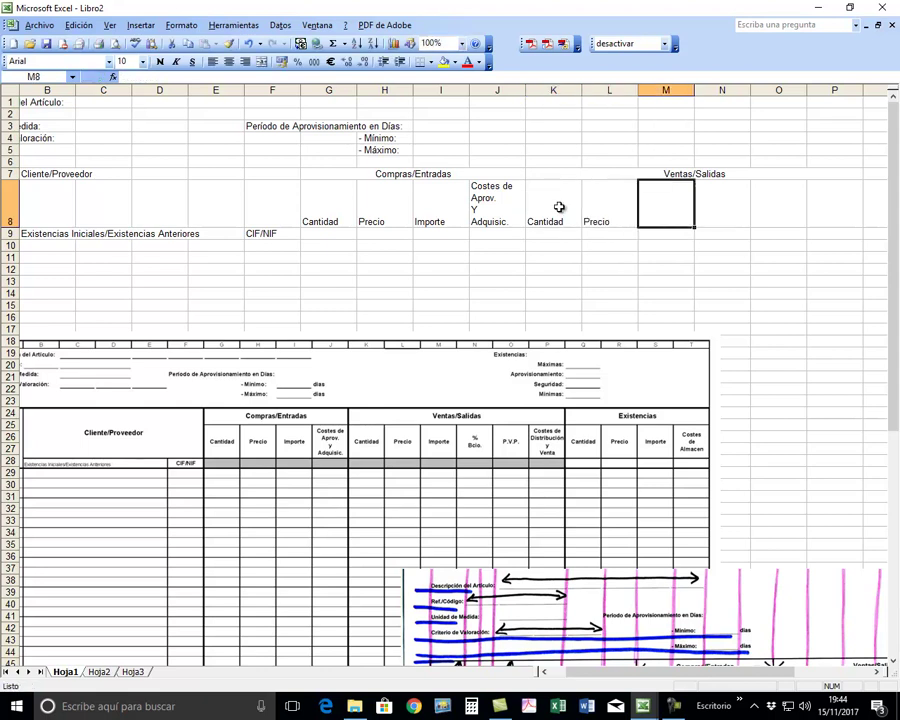
type("Importe")
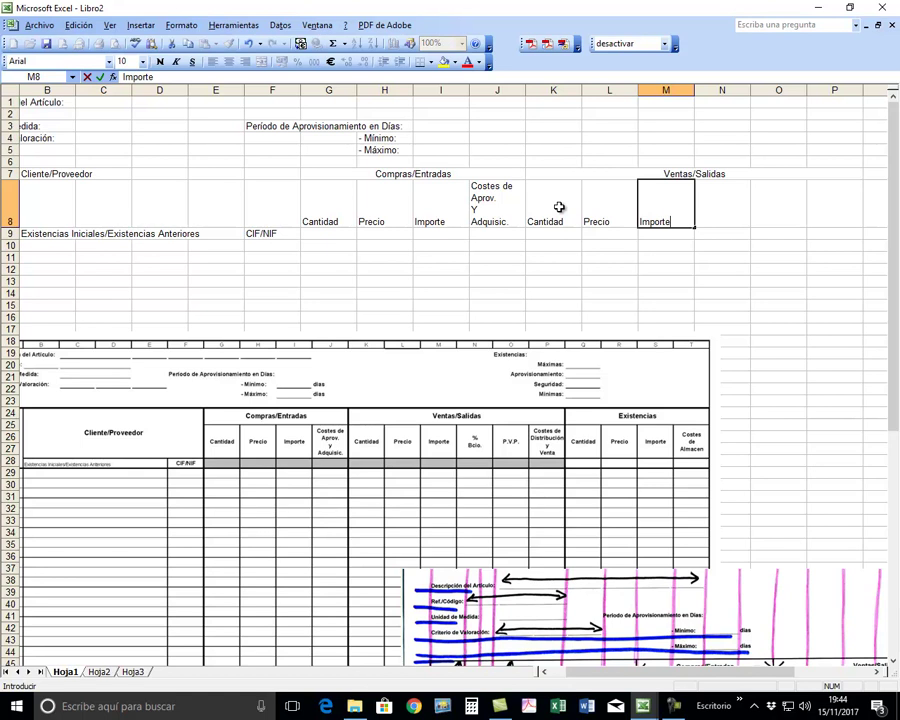
key("Tab")
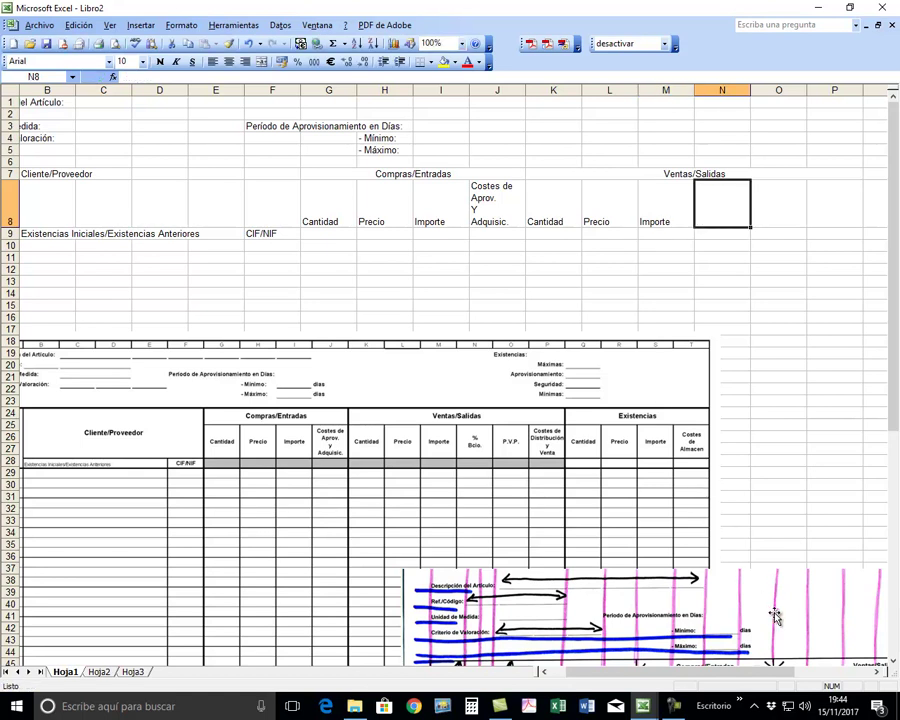
left_click(775, 614)
left_click_drag(481, 581, 41, 510)
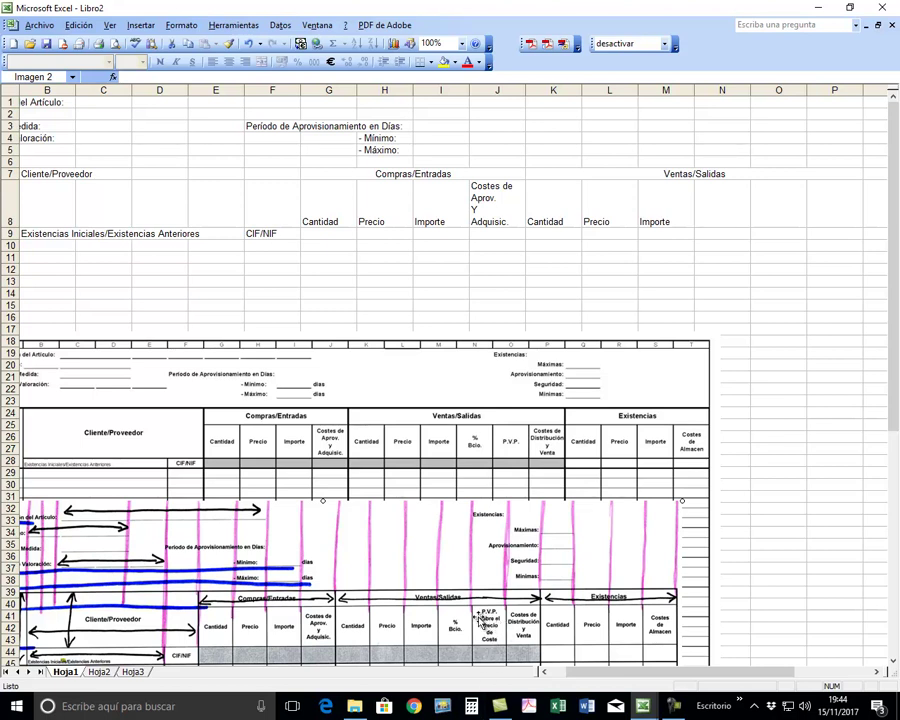
Enter the two-line sub-heading '% Bcio.' in N8.
left_click(715, 204)
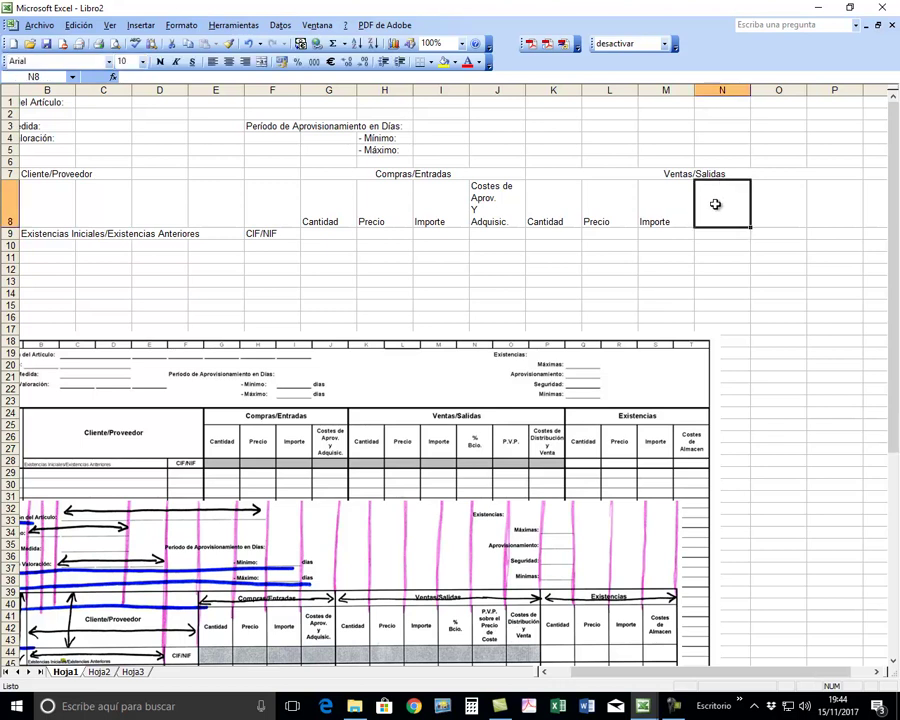
type("%")
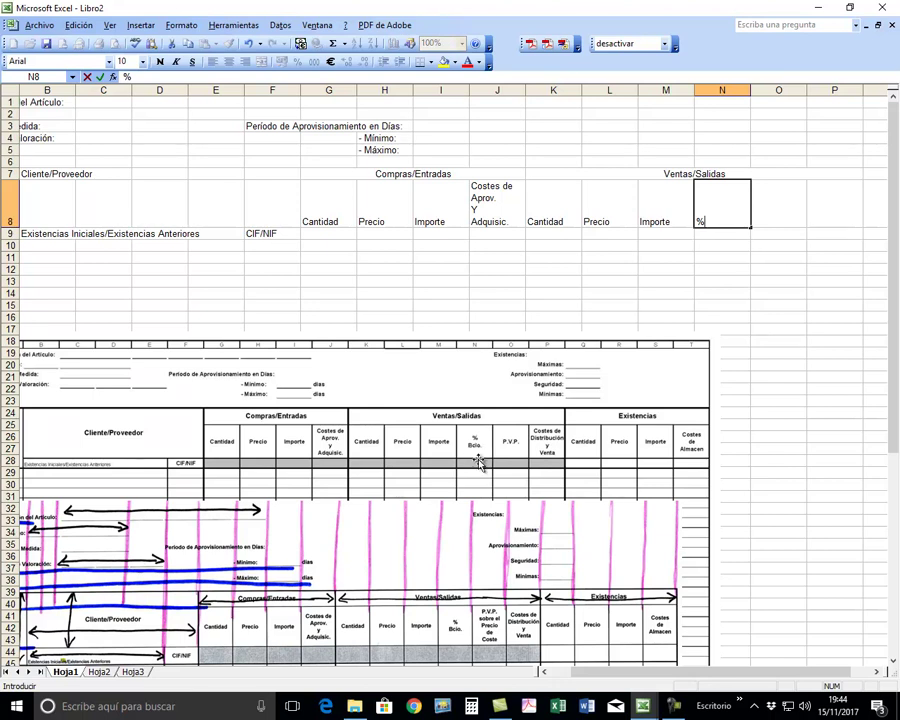
key("alt+Return")
type("Bcio.")
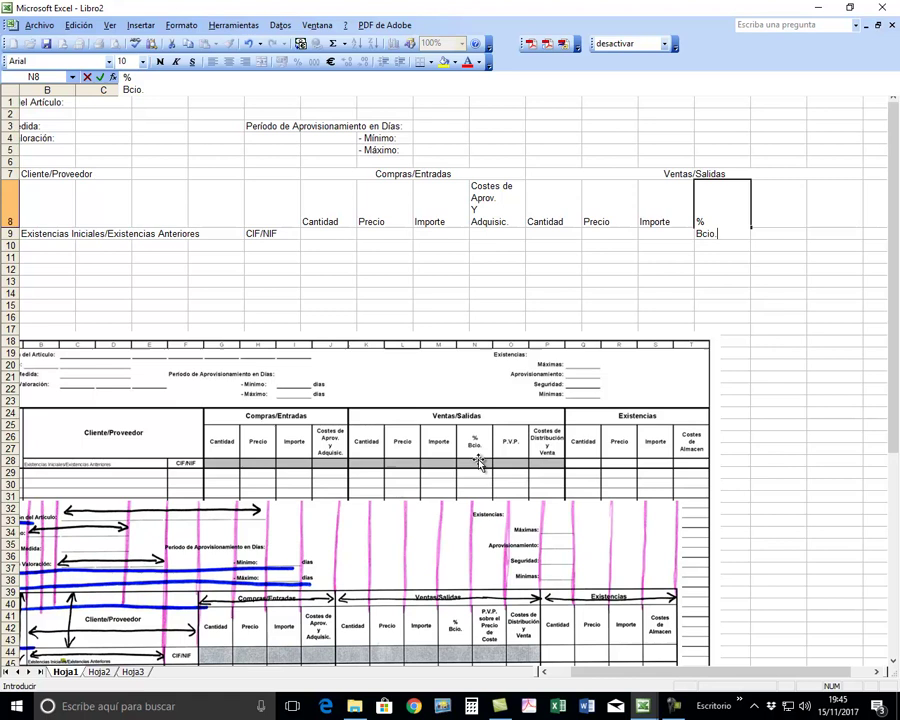
key("Tab")
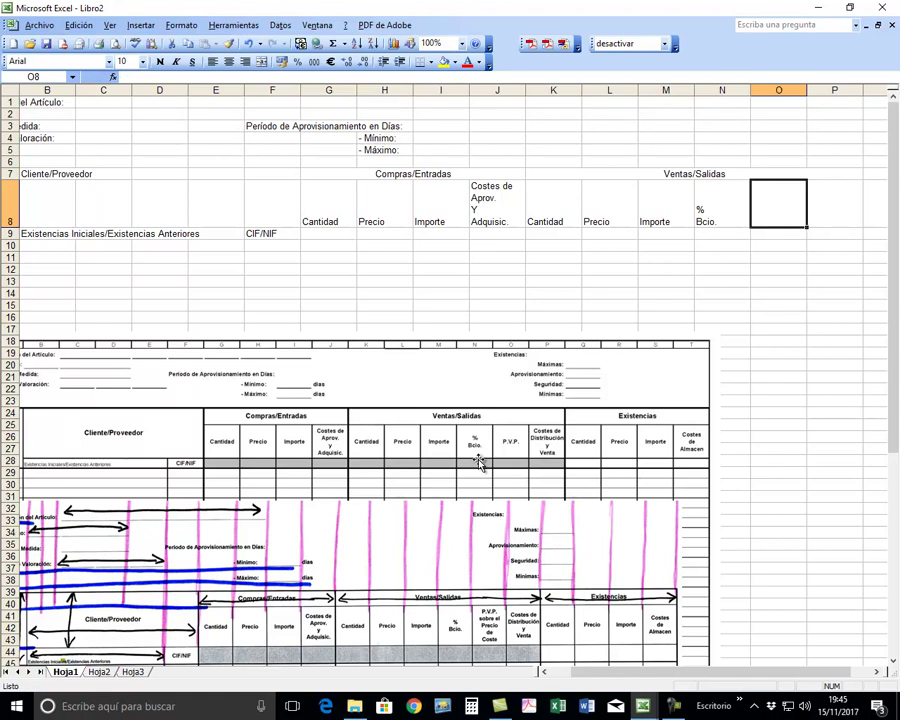
Enter 'P.V.P. sobre el Precio de Coste' in O8, wrapped over five lines.
type("P.V.P.")
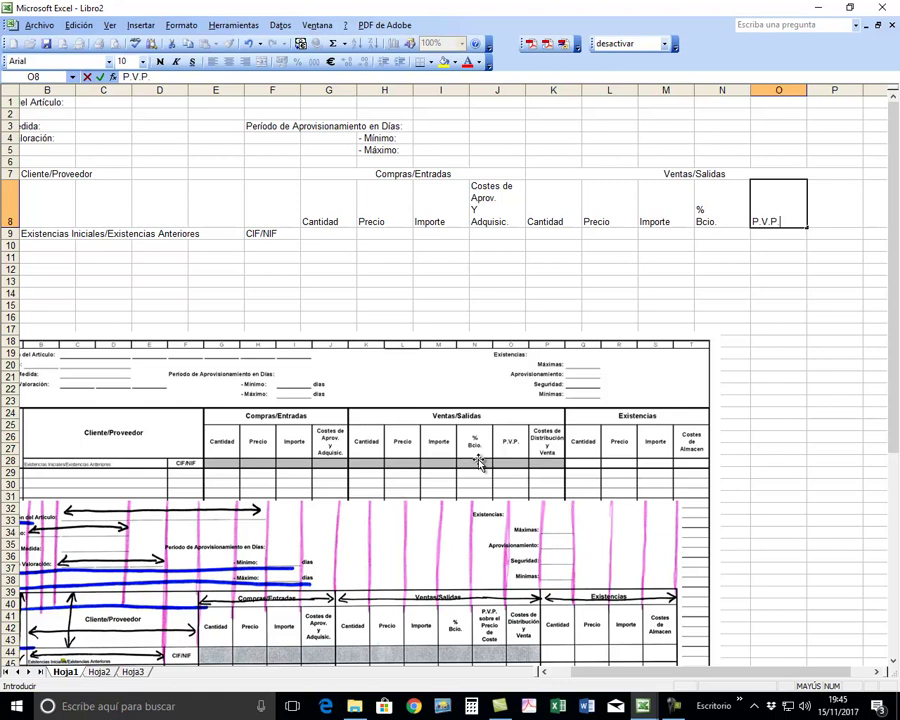
key("alt+Return")
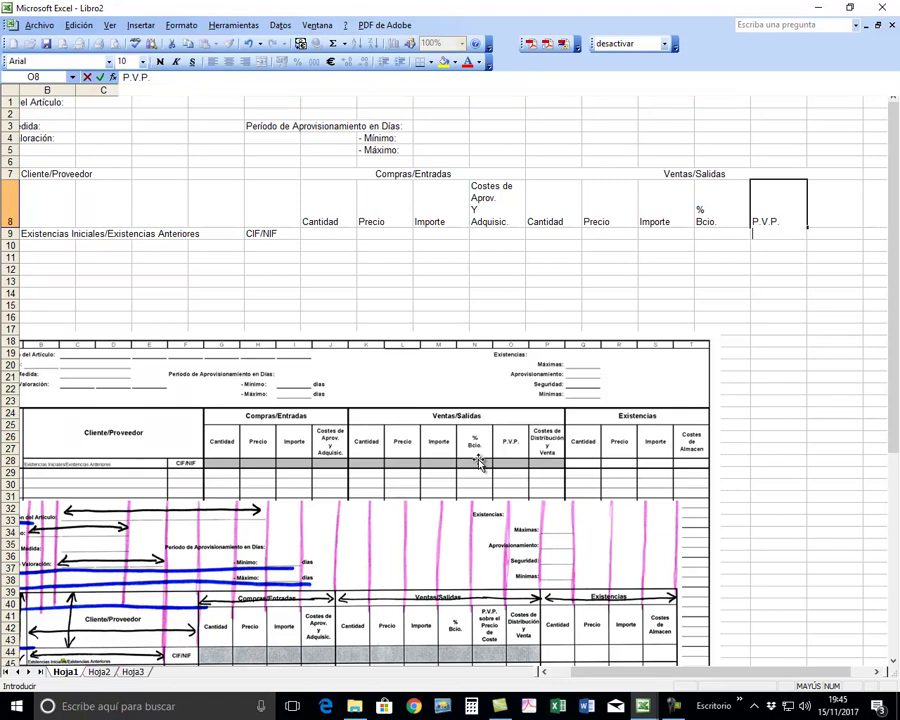
key("Caps_Lock")
type("sobre el")
key("alt+Return")
type("P")
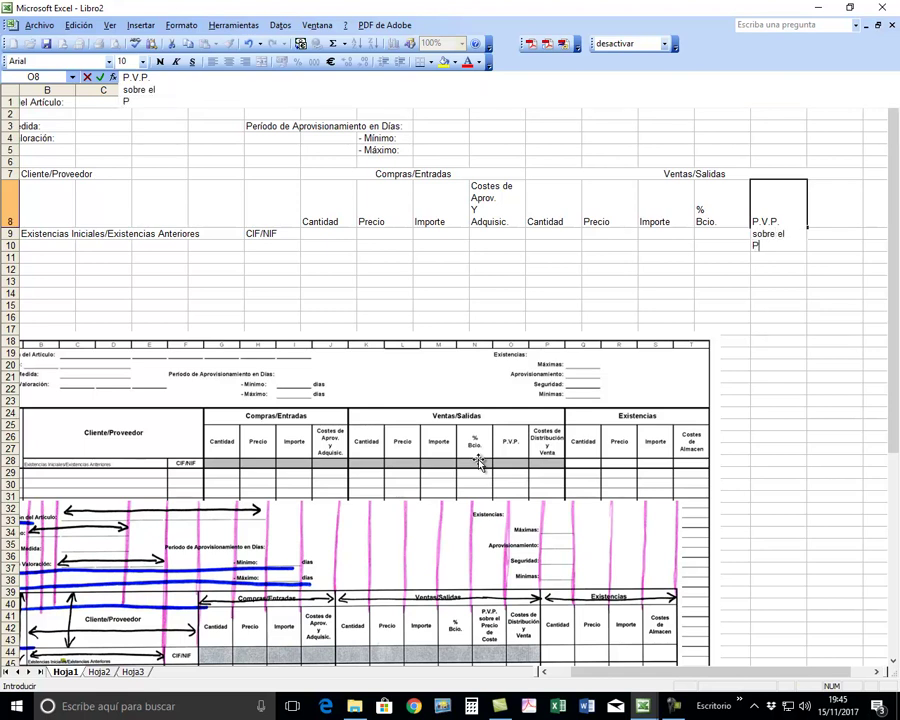
type("recio")
key("alt+Return")
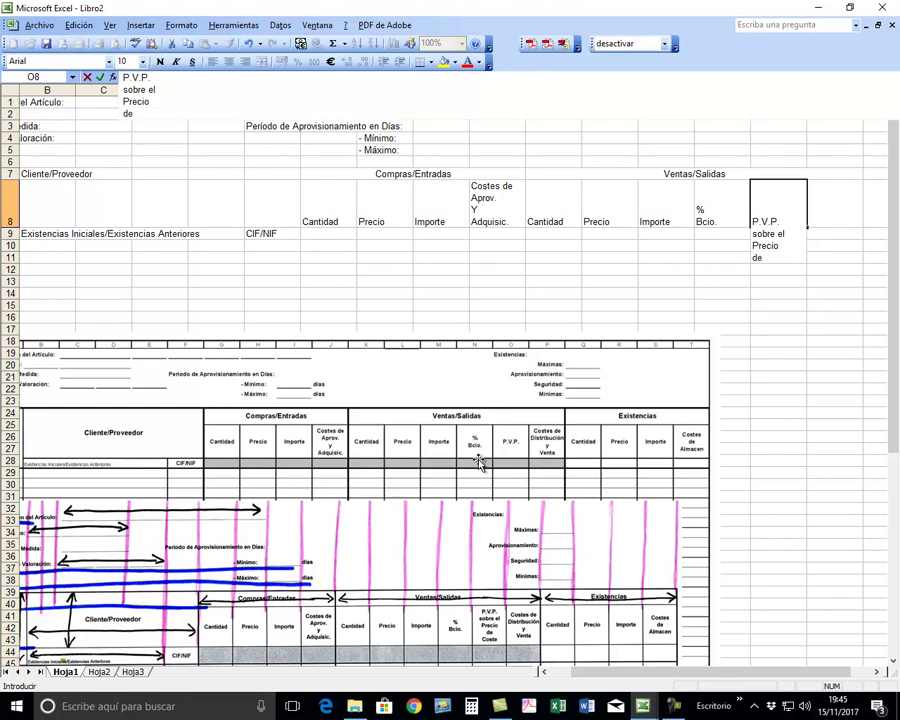
key("alt+Return")
type("Coste")
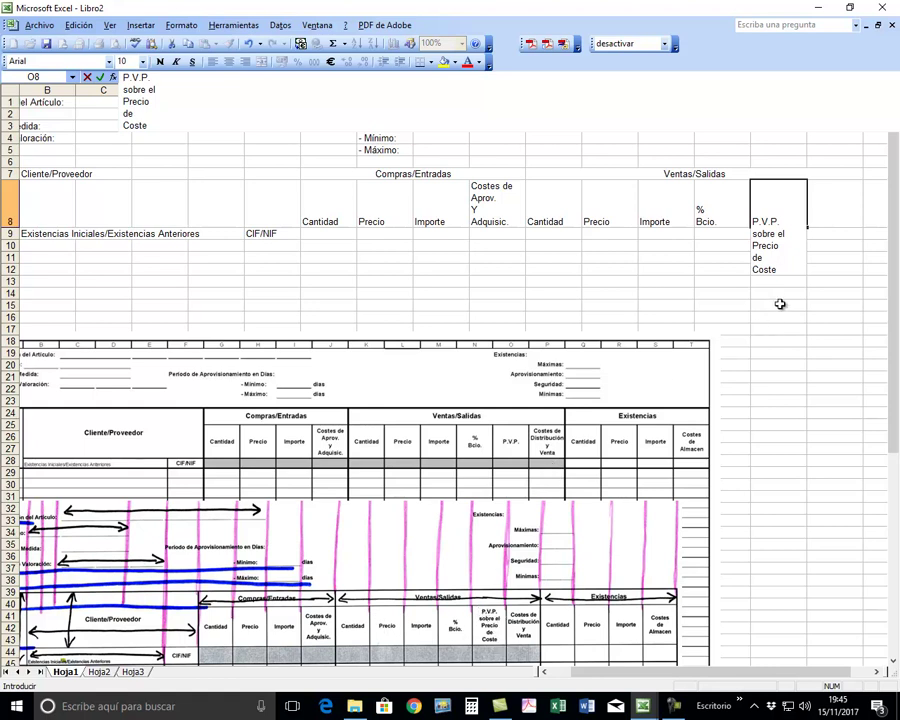
key("Return")
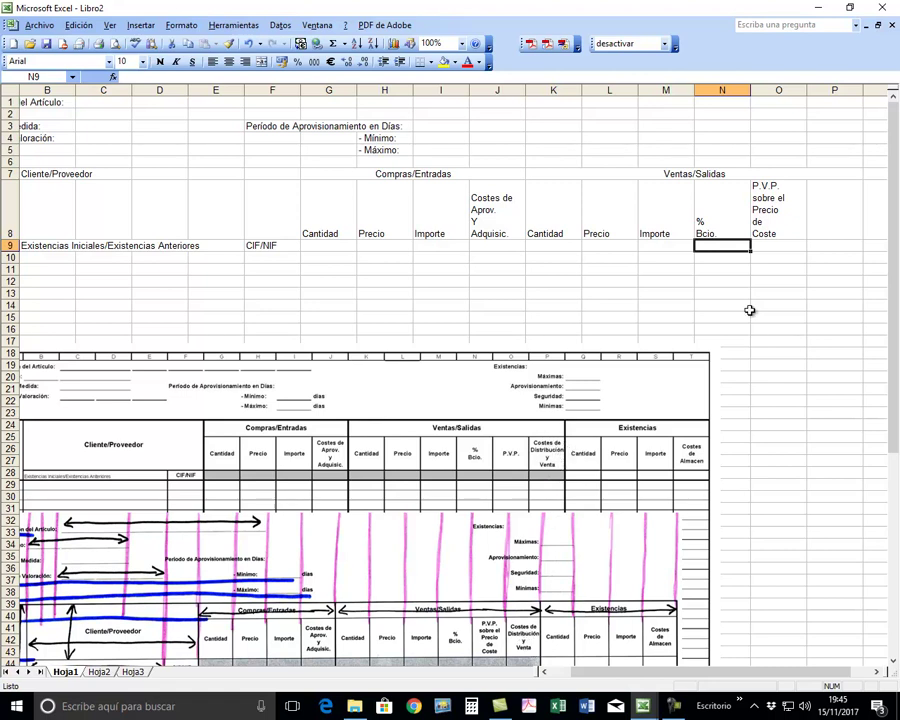
Type 'Costes / de Distribución / y / Venta' in P8 on separate lines, fixing the 'Ventza' typo.
left_click(832, 200)
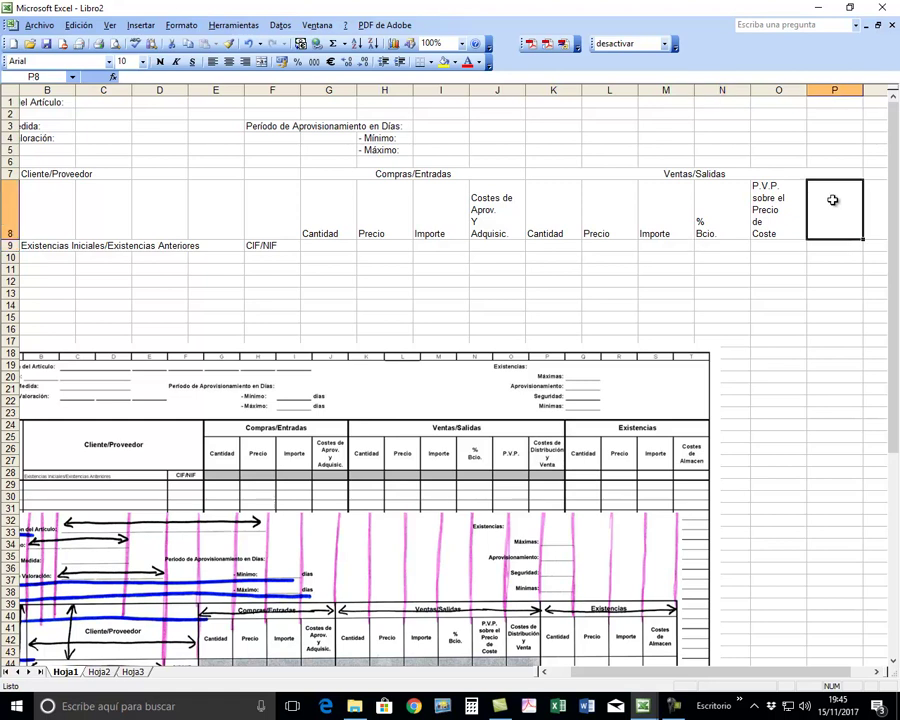
type("Costes de")
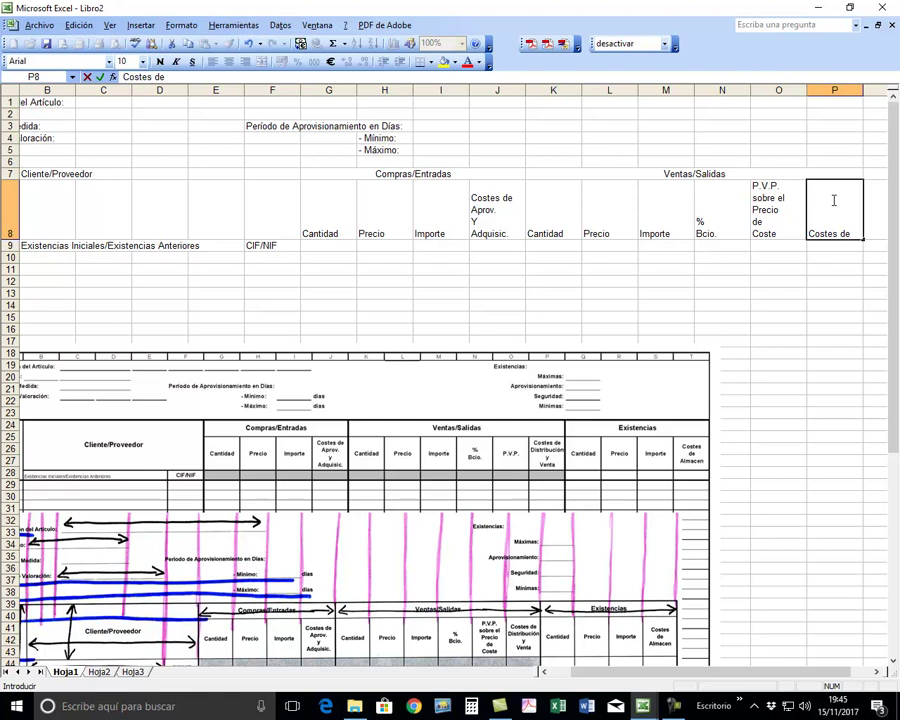
key("alt+Return")
type("Distribución")
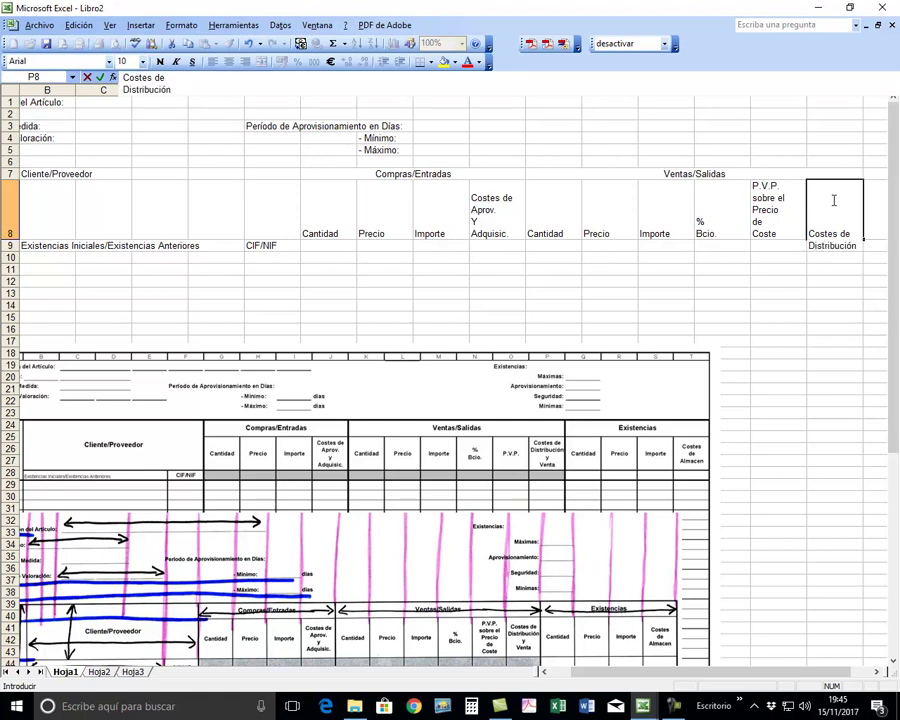
key("alt+Return")
type("y")
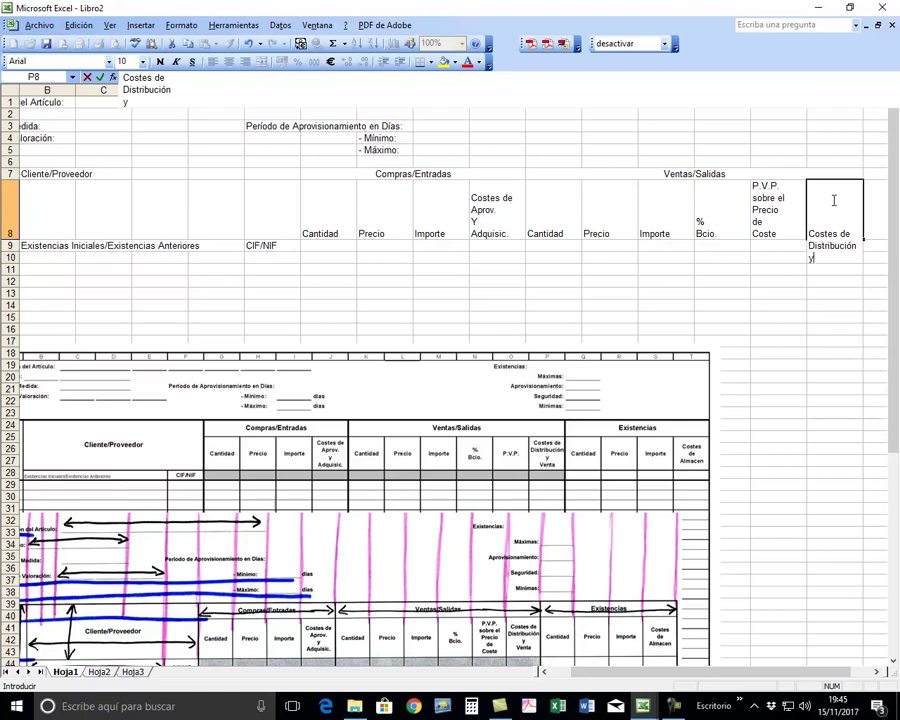
key("alt+Return")
type("Ventza")
key("BackSpace")
key("BackSpace")
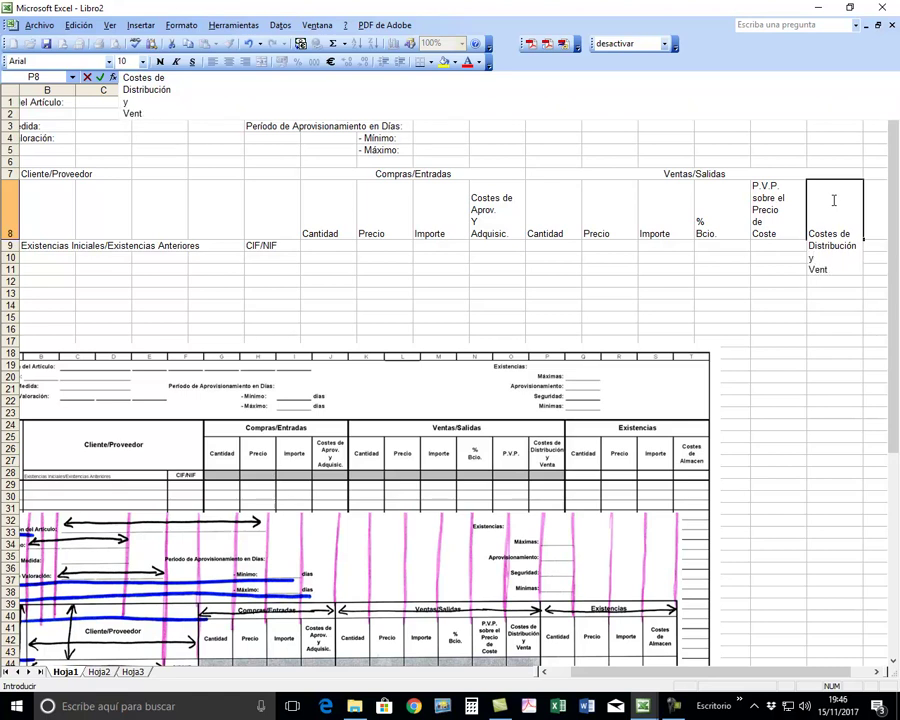
key("Return")
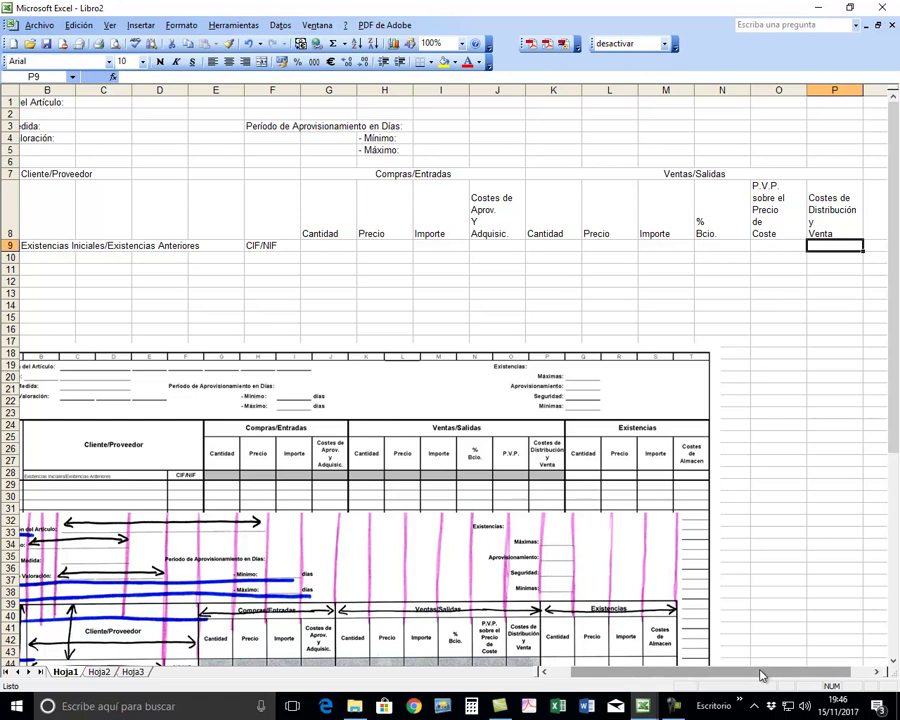
Type 'Existencias' in Q7, then merge and centre it across Q7:T7.
left_click_drag(760, 676, 794, 667)
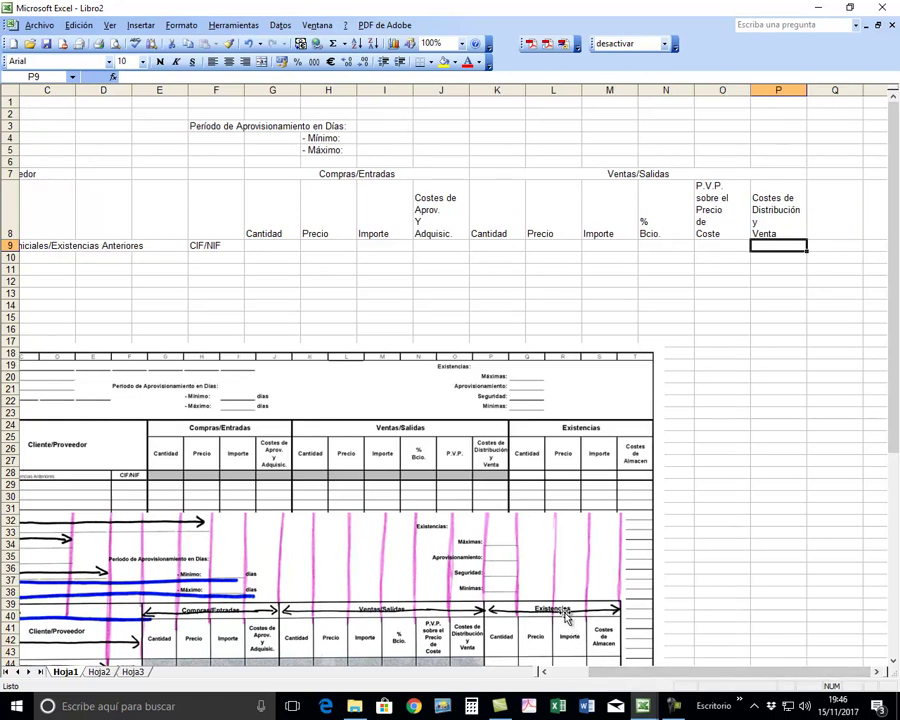
left_click(833, 176)
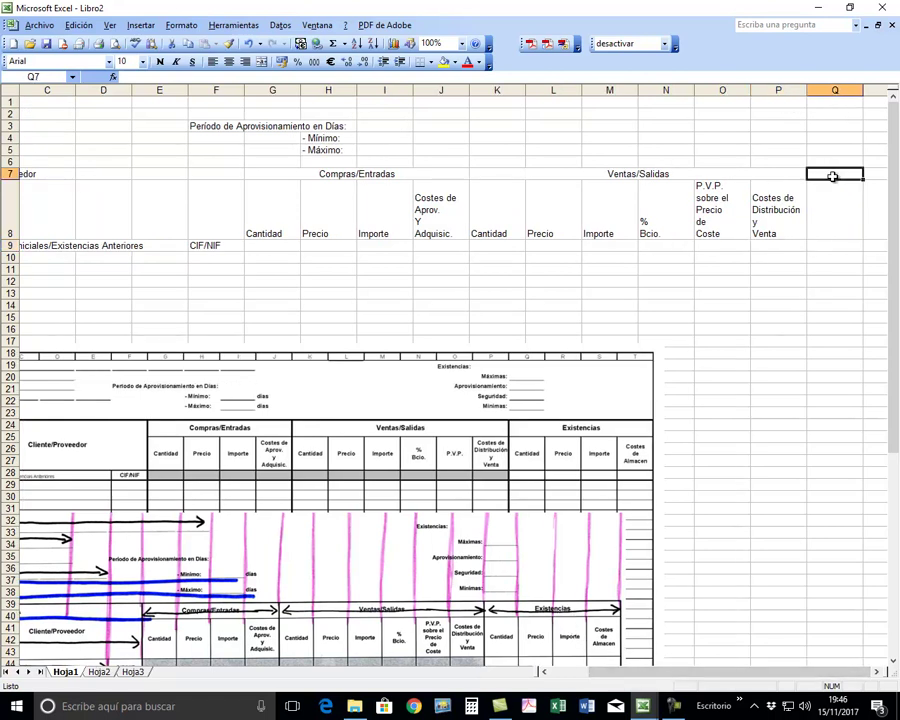
left_click(877, 673)
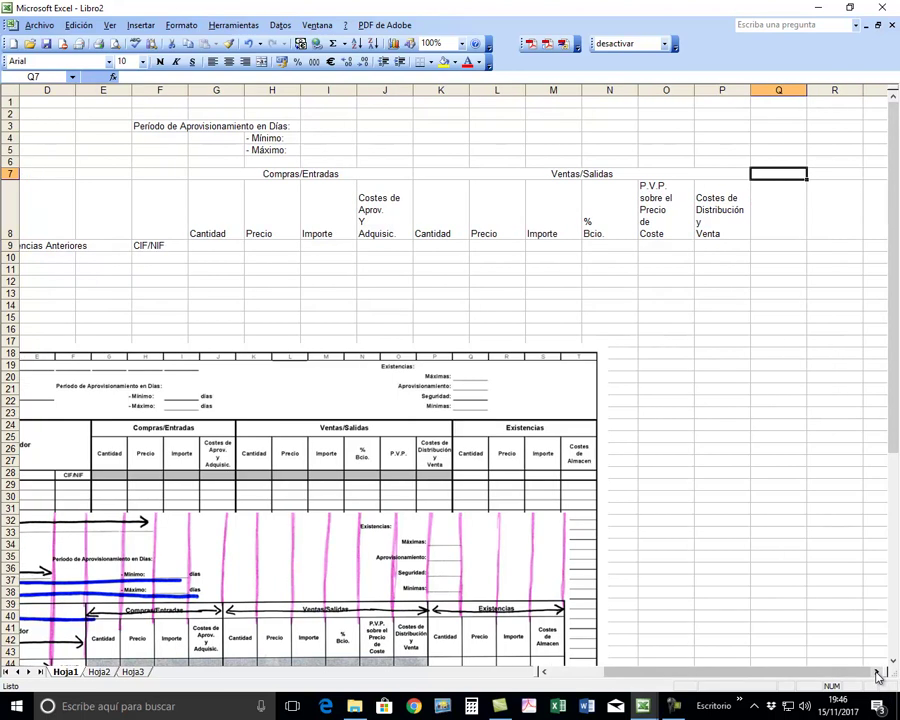
left_click(877, 673)
left_click(877, 673)
left_click(877, 673)
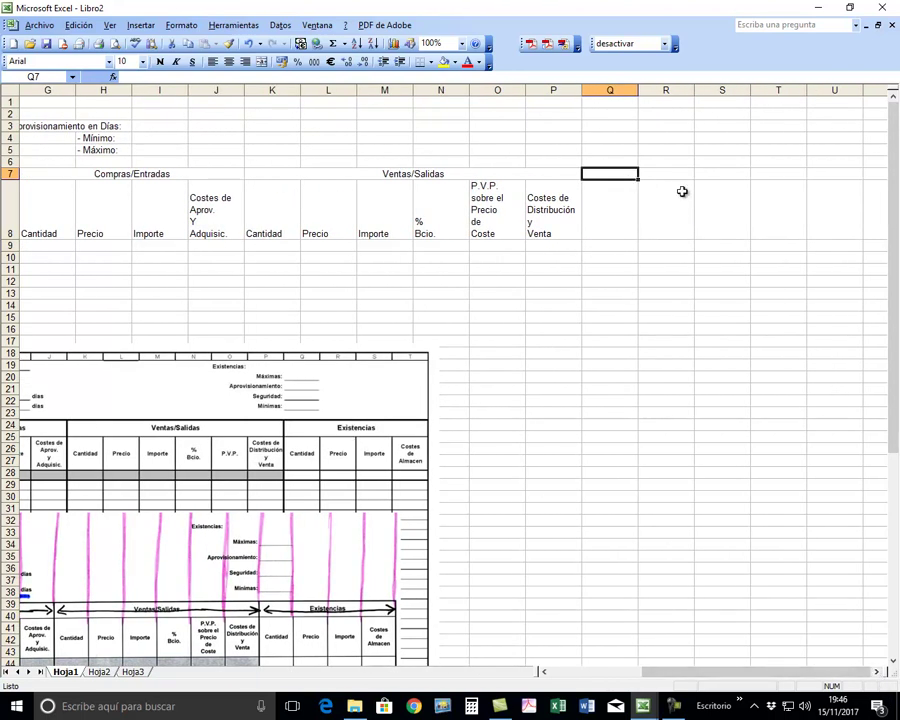
type("Existencias")
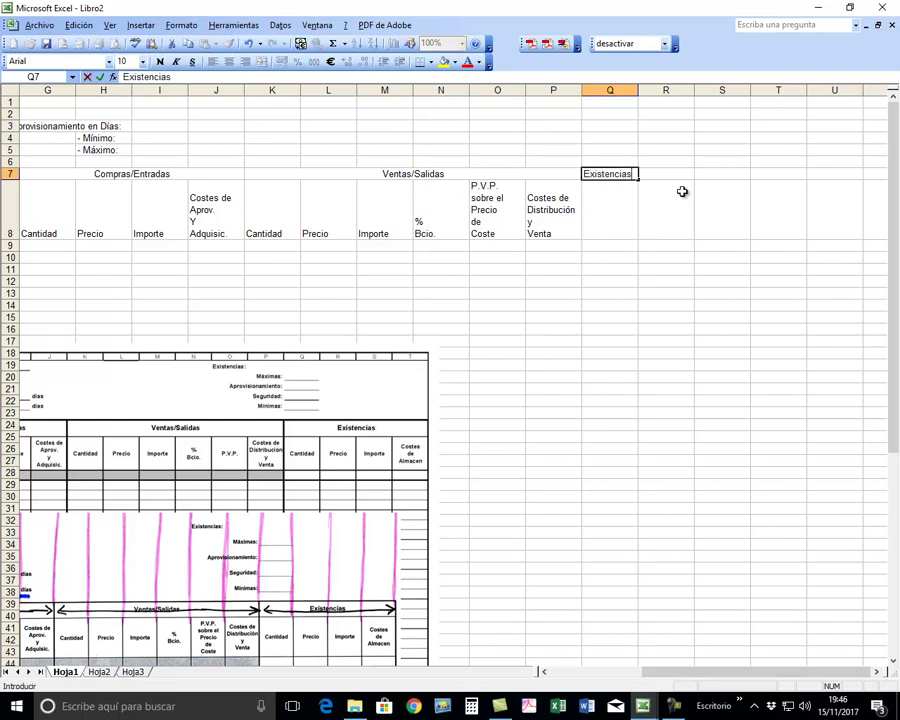
key("Return")
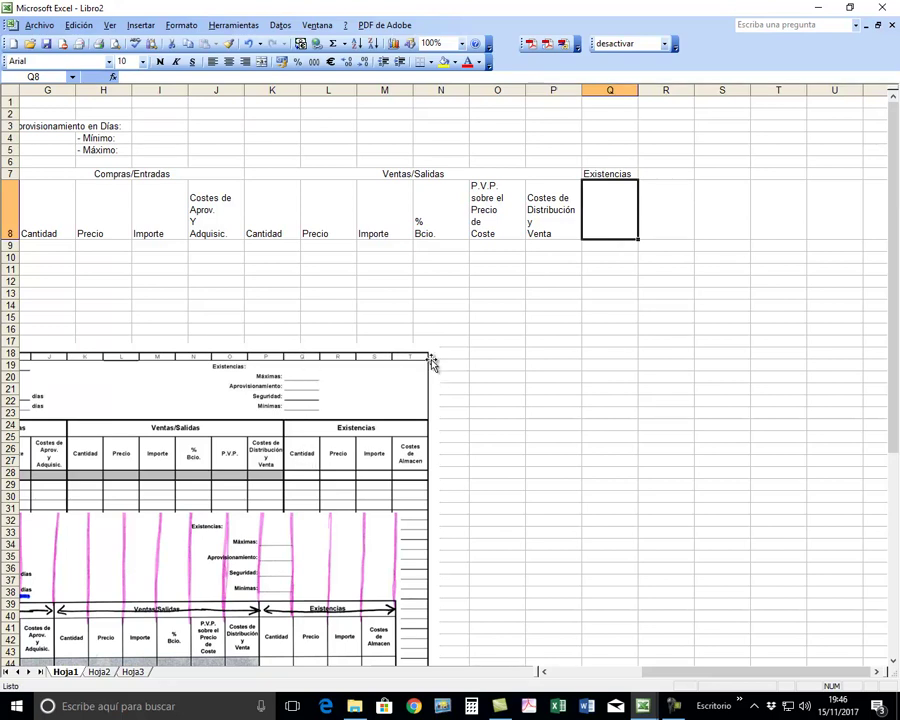
left_click_drag(610, 174, 755, 172)
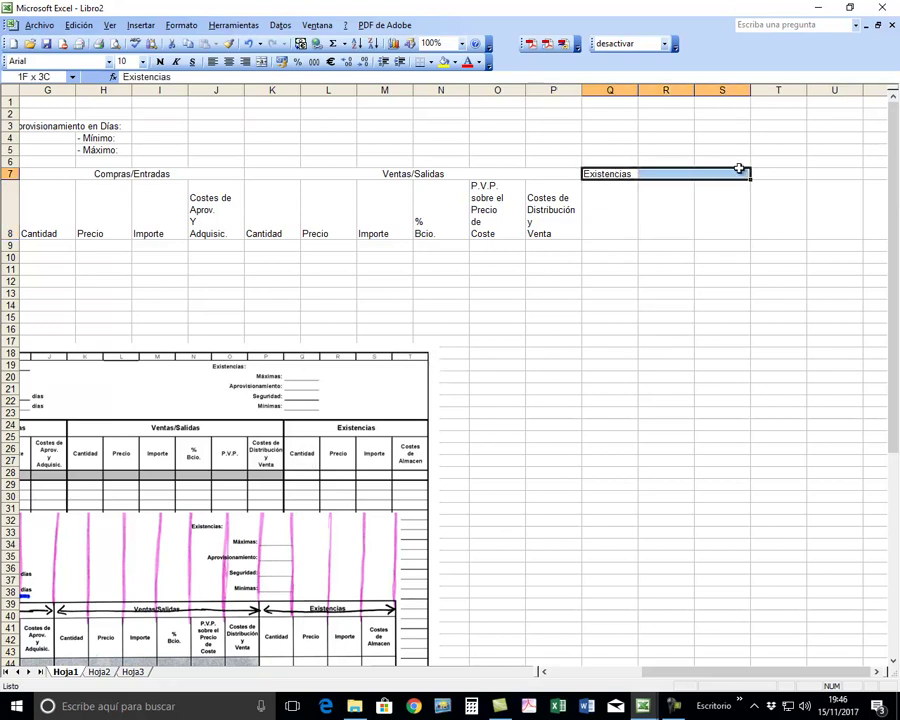
left_click(261, 62)
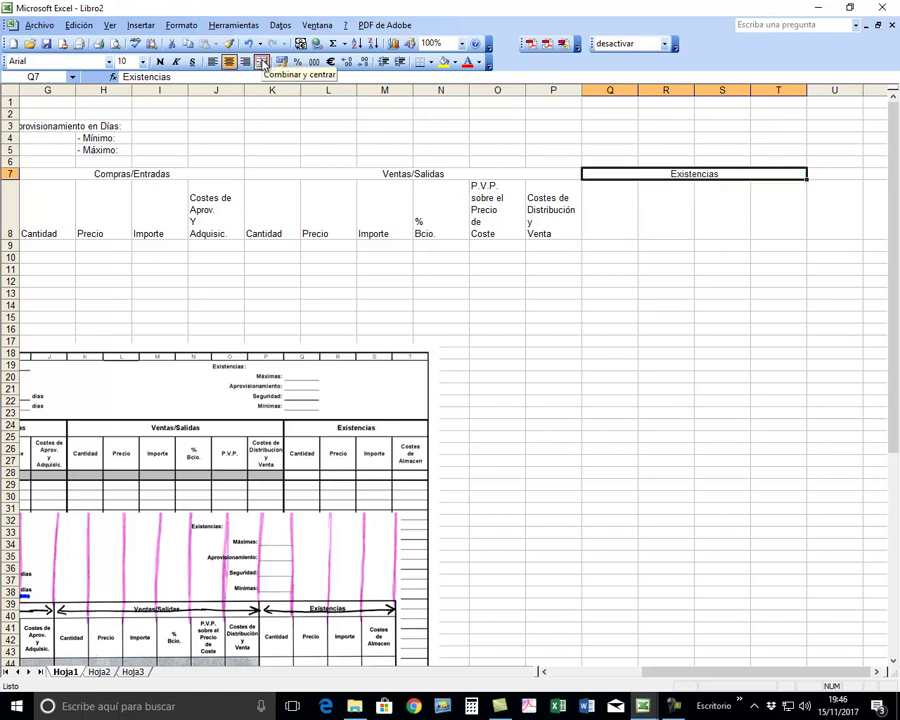
Enter Cantidad, Precio and Importe in Q8, R8 and S8.
left_click(610, 211)
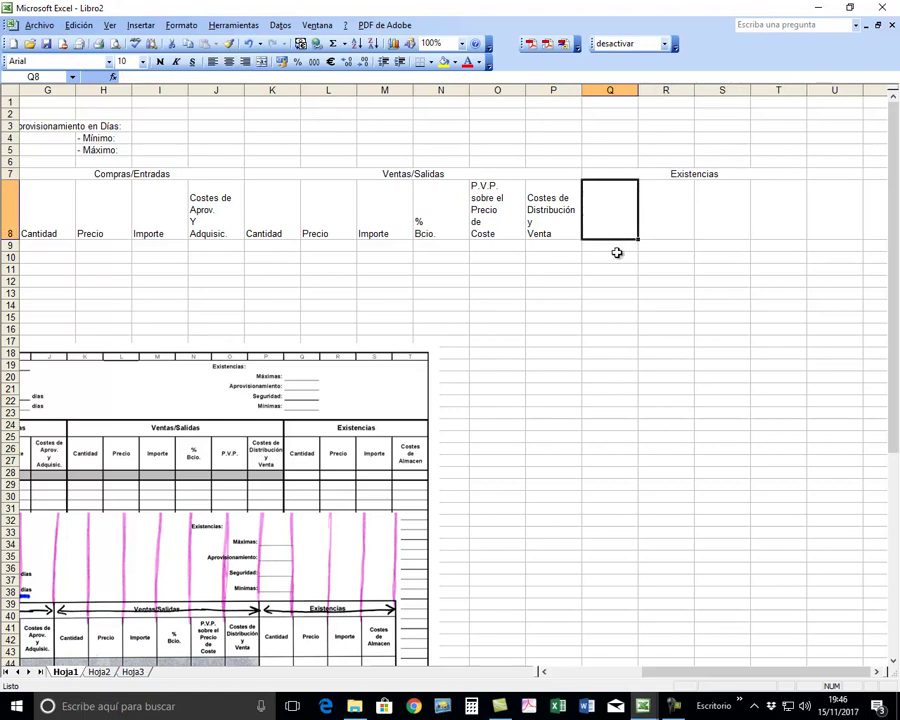
type("Cantidad")
key("Tab")
type("Precio")
key("Tab")
type("Importe")
key("Tab")
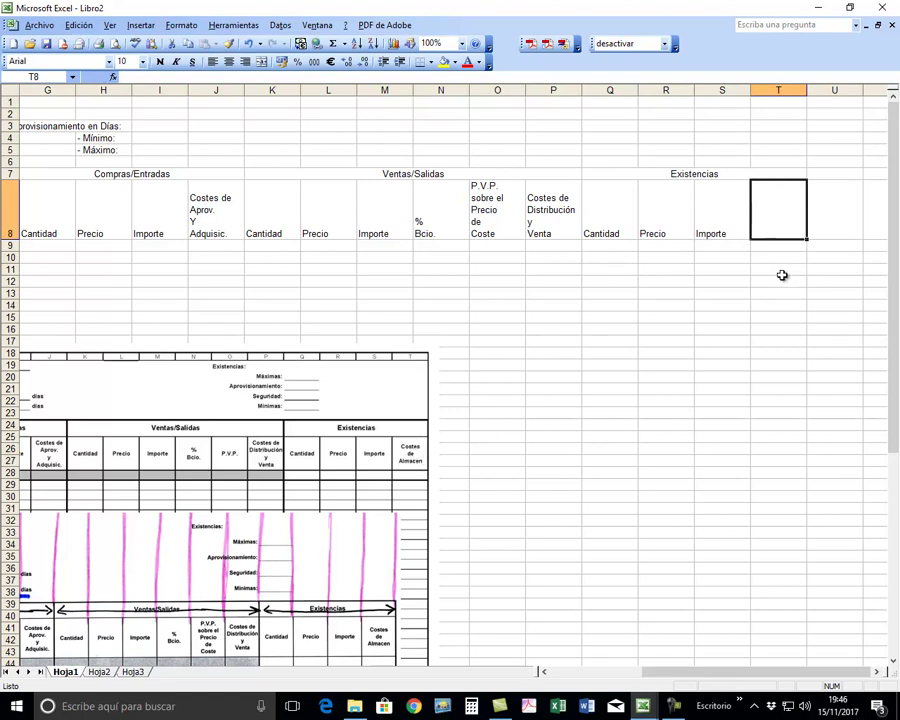
Enter 'Costes de Almacén' in T8 wrapped over three lines.
type("Costes")
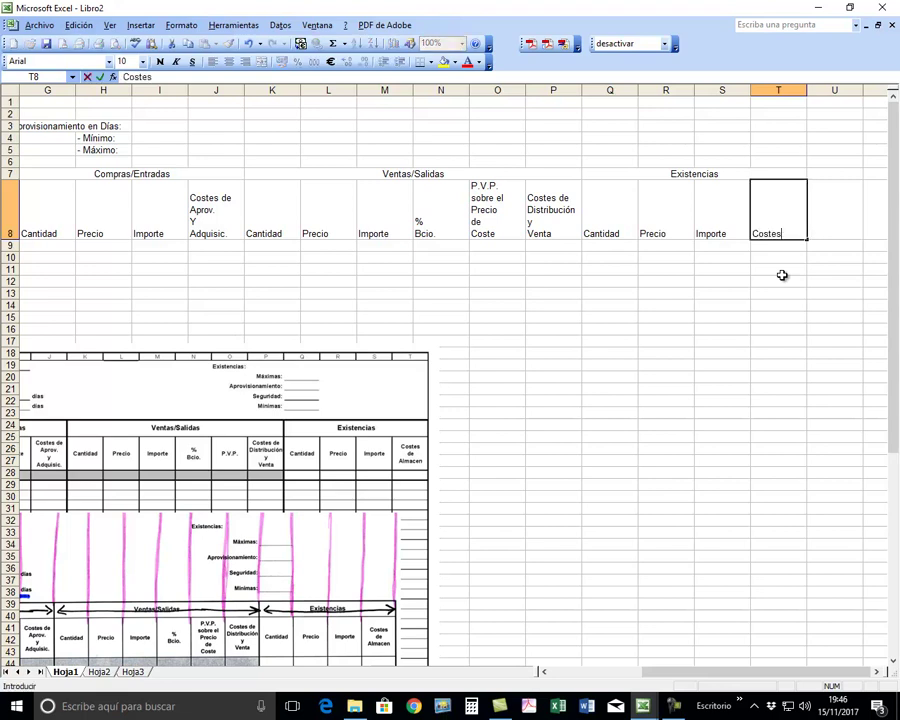
key("alt+Return")
type("de")
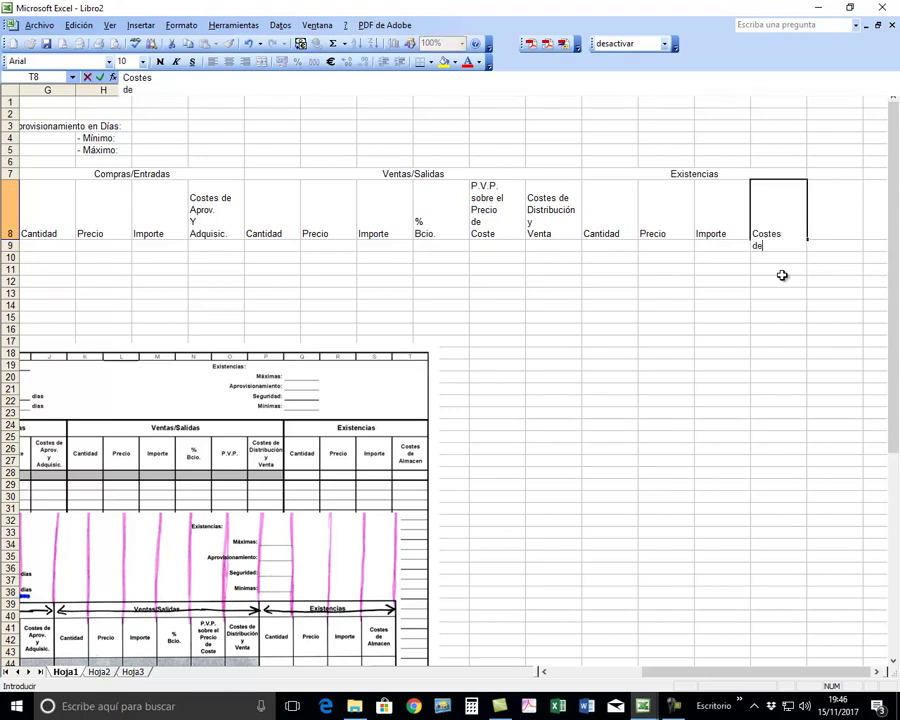
key("alt+Return")
type("macén")
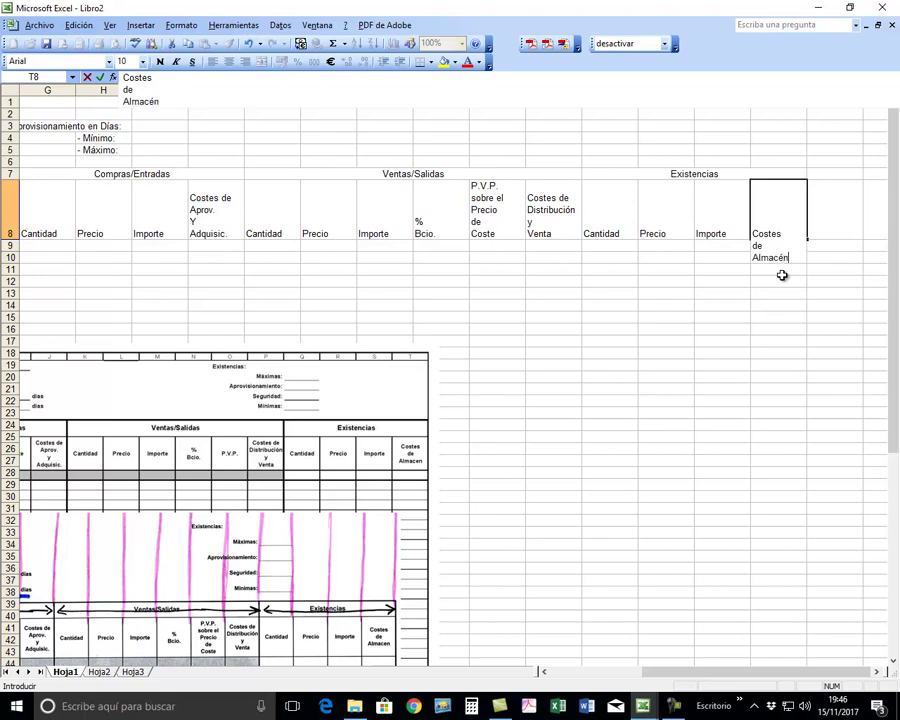
key("Return")
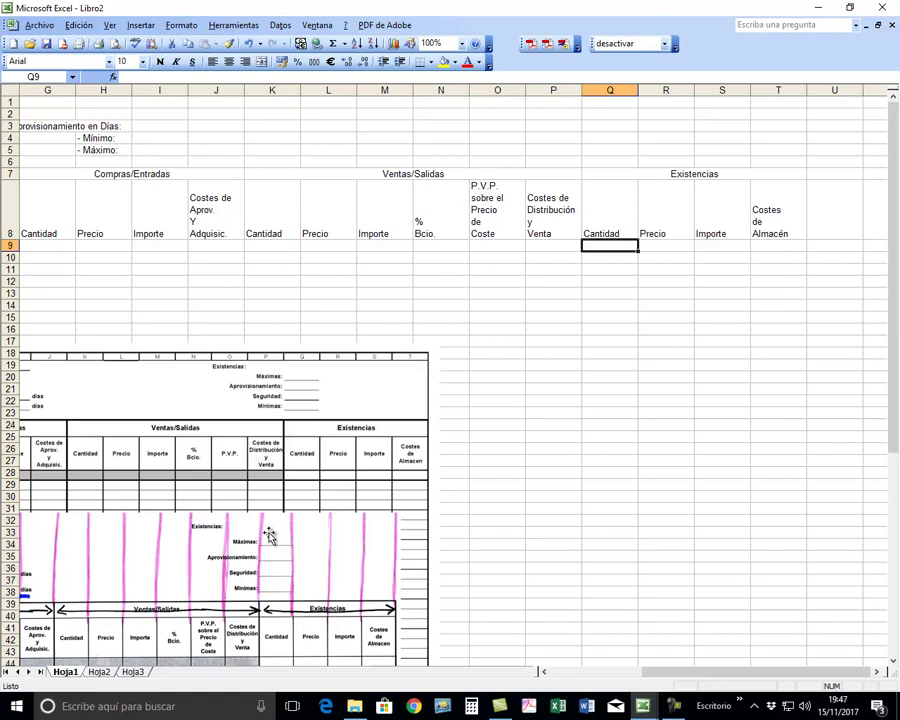
Nudge the lower reference picture slightly to the right.
left_click(297, 537)
left_click_drag(297, 537, 335, 540)
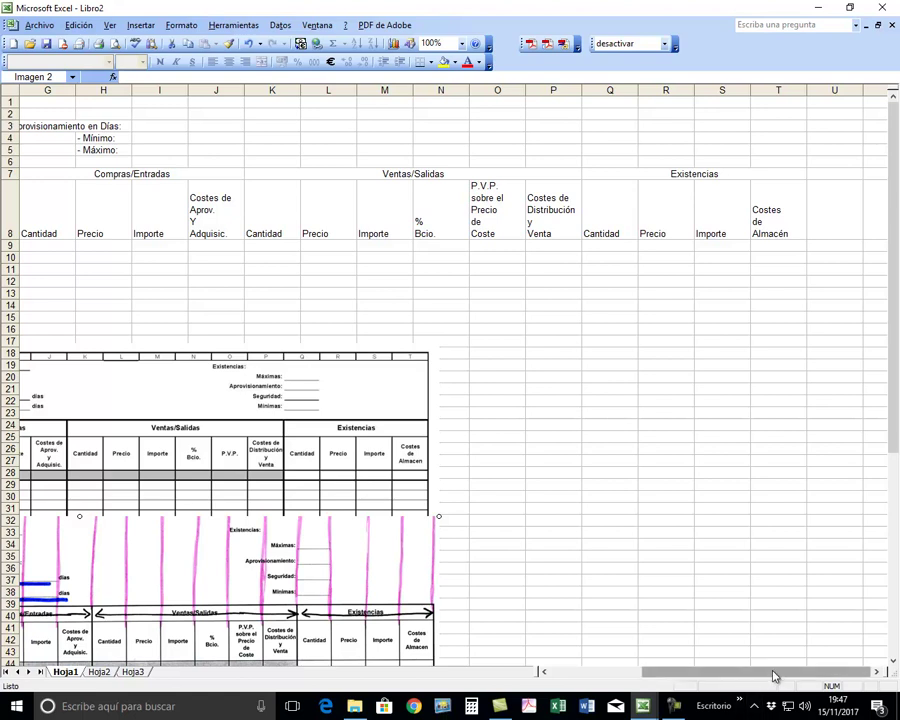
left_click_drag(773, 677, 657, 680)
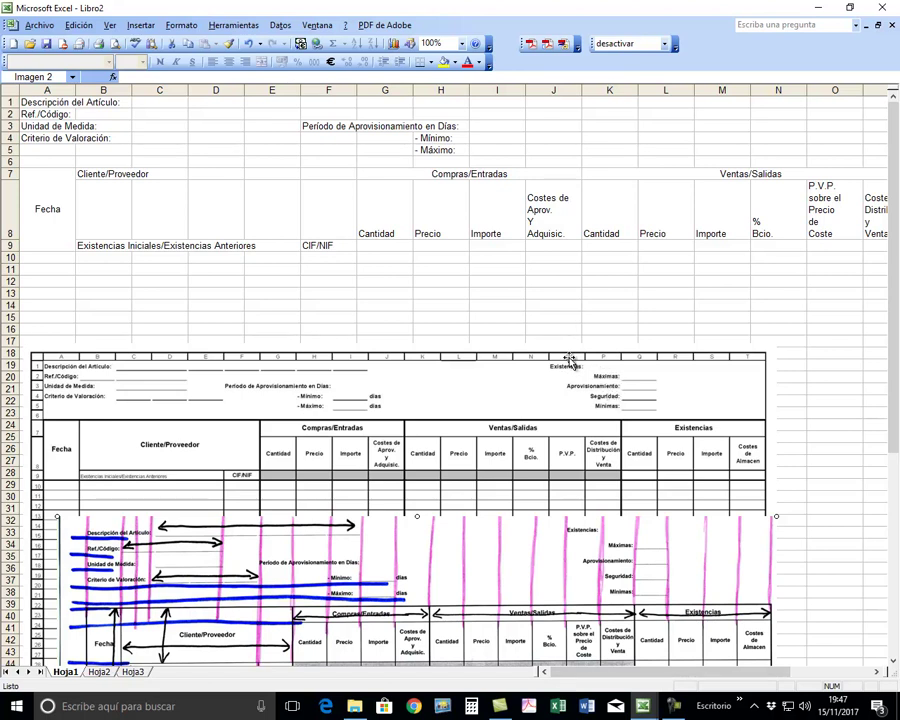
Label cell O1 'Existencias:' and select P2 beside it.
left_click(842, 102)
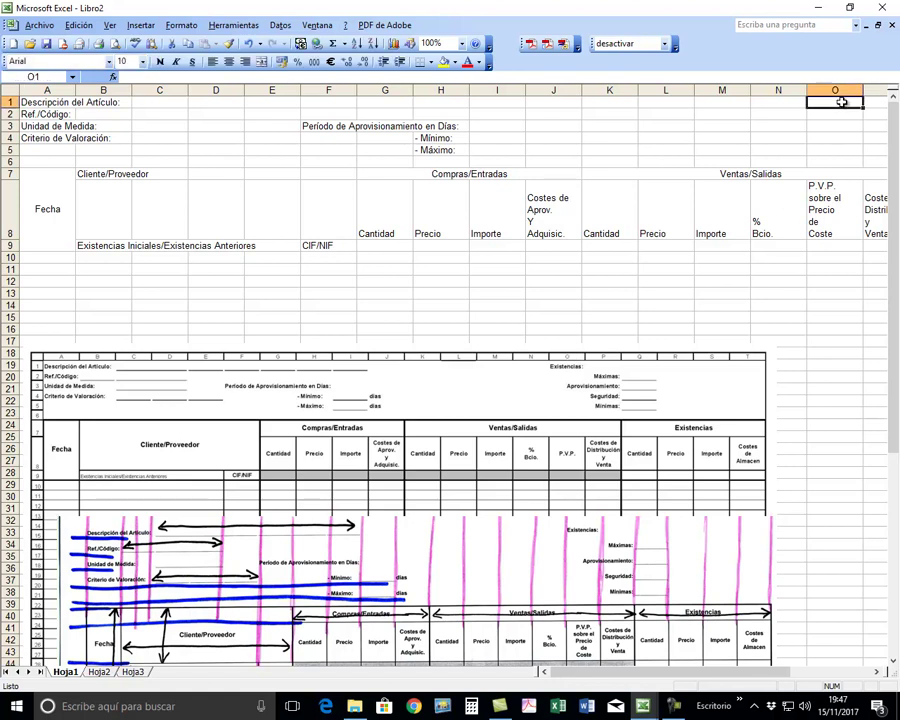
type("Existencias:")
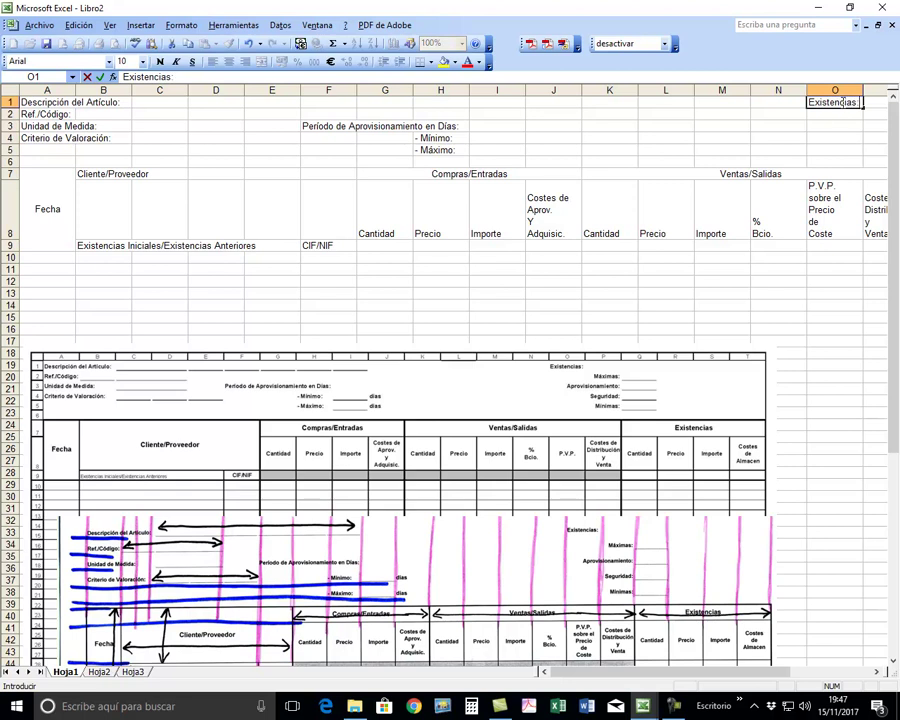
key("Return")
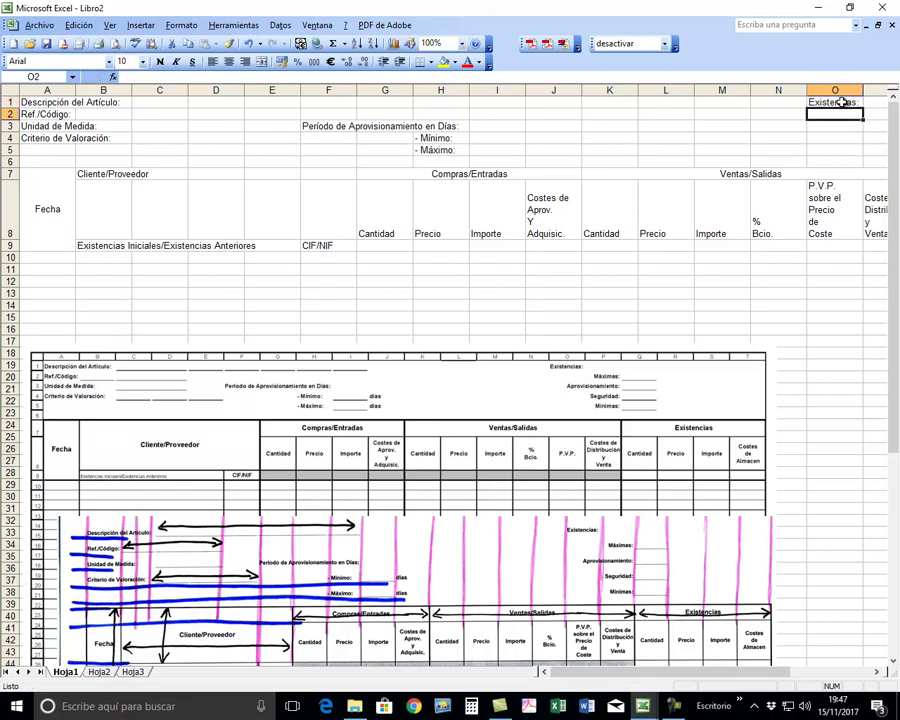
left_click(877, 672)
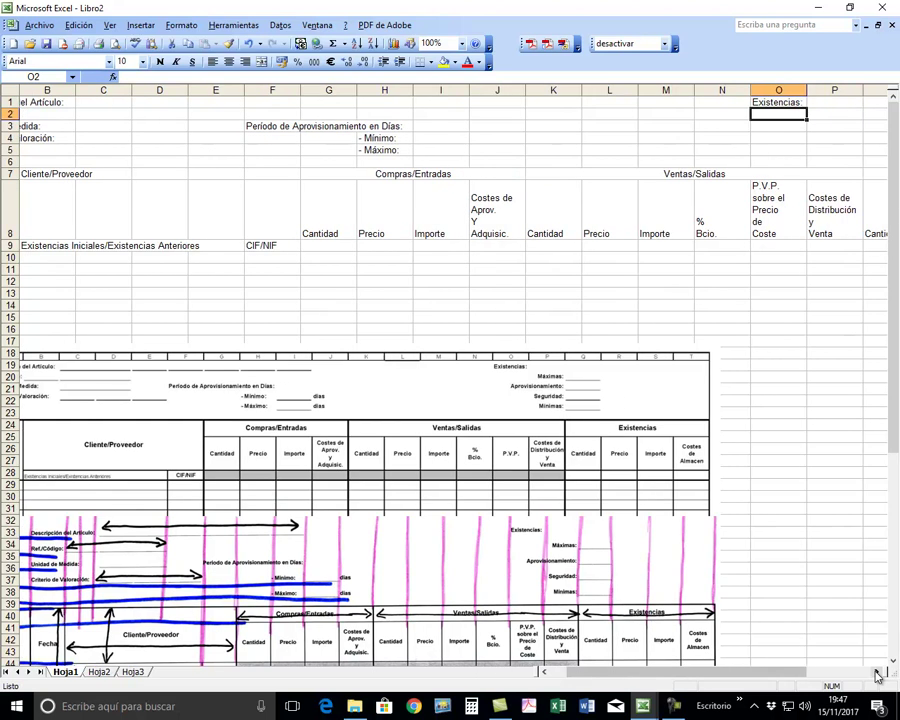
left_click(877, 672)
left_click(877, 672)
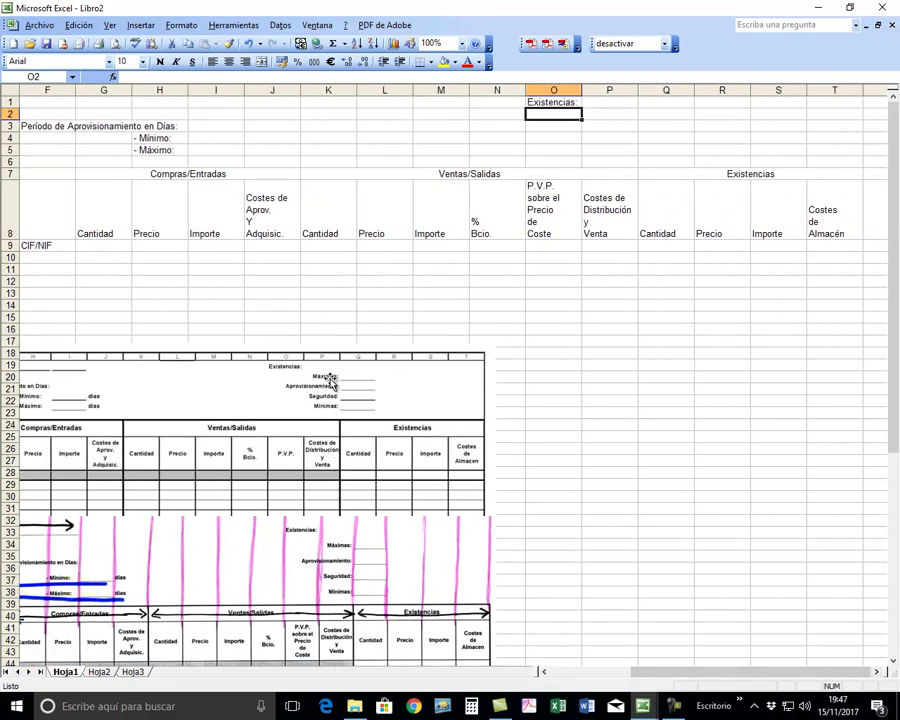
left_click(611, 115)
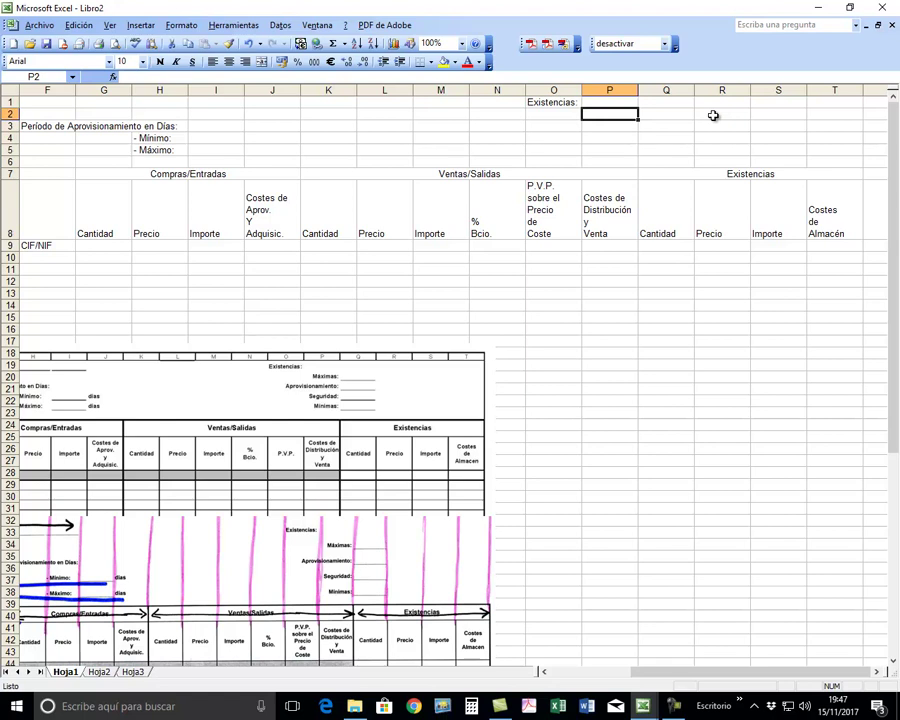
Enter 'Estoy escribiendo y se escribe hacia la derecha' in P2 and right-align the empty cell P3.
type("Estoy escribiendo y se escribe hacia la derecha")
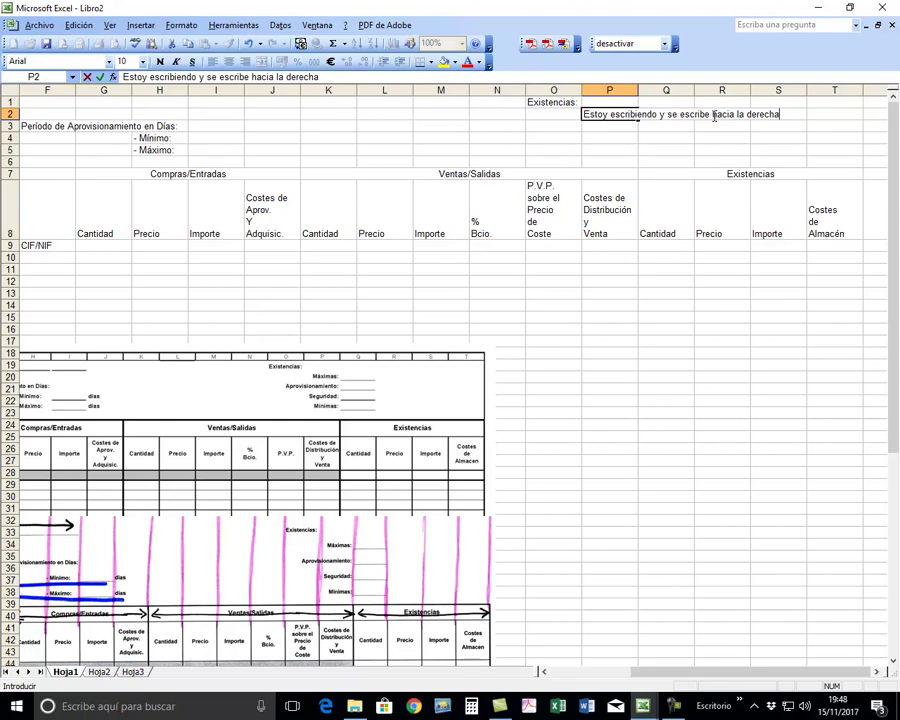
key("Return")
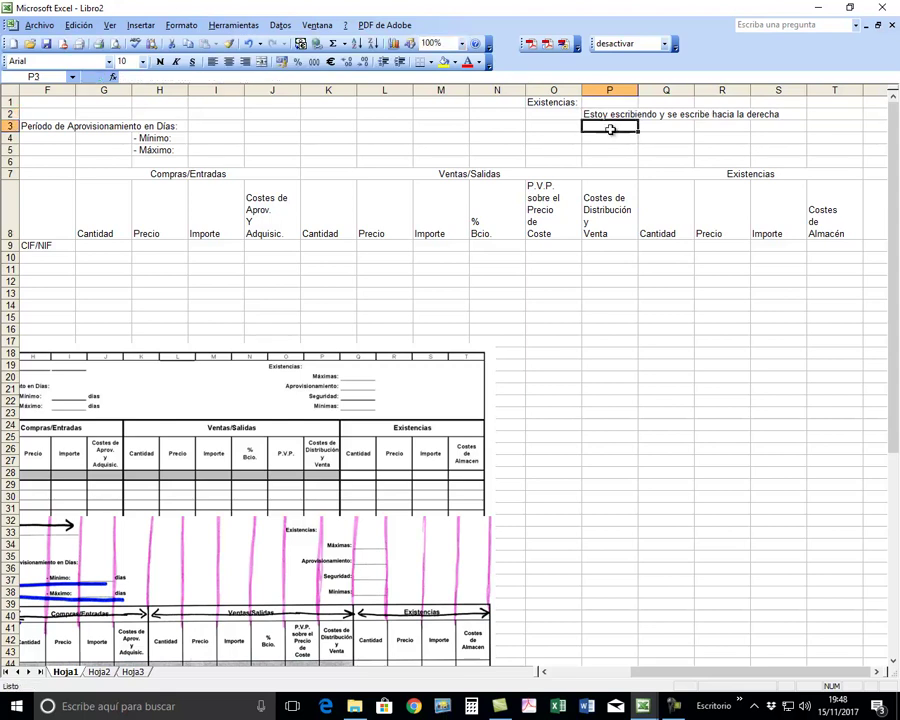
left_click(595, 116)
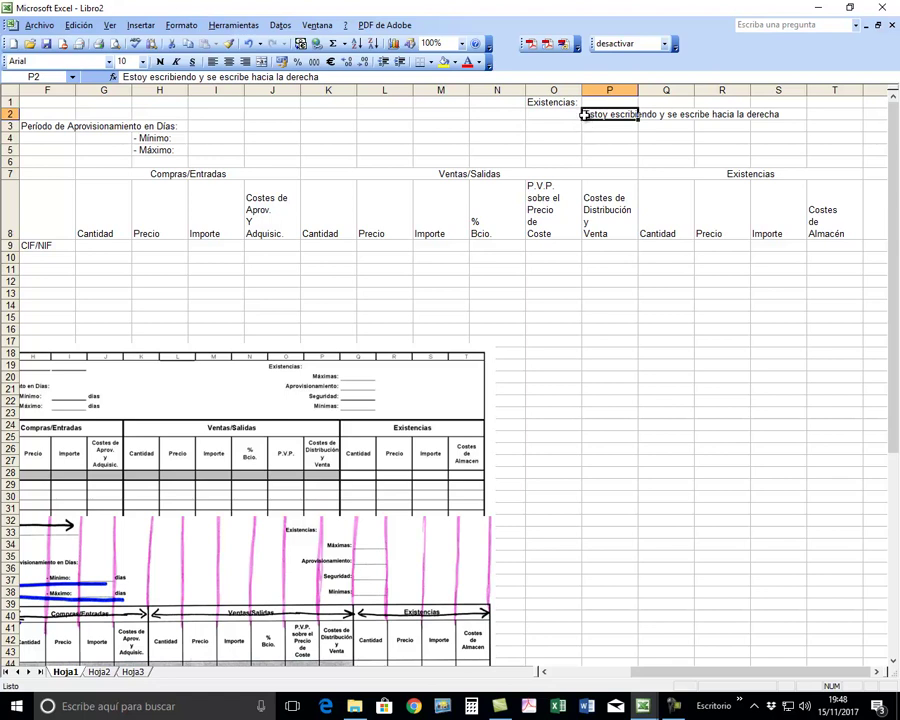
left_click(626, 126)
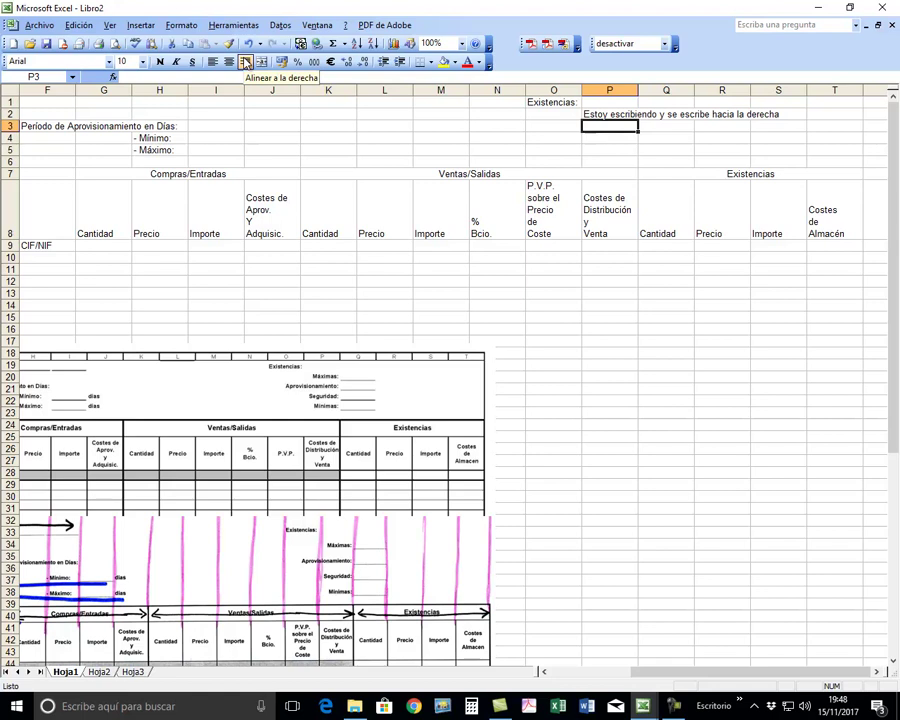
left_click(245, 63)
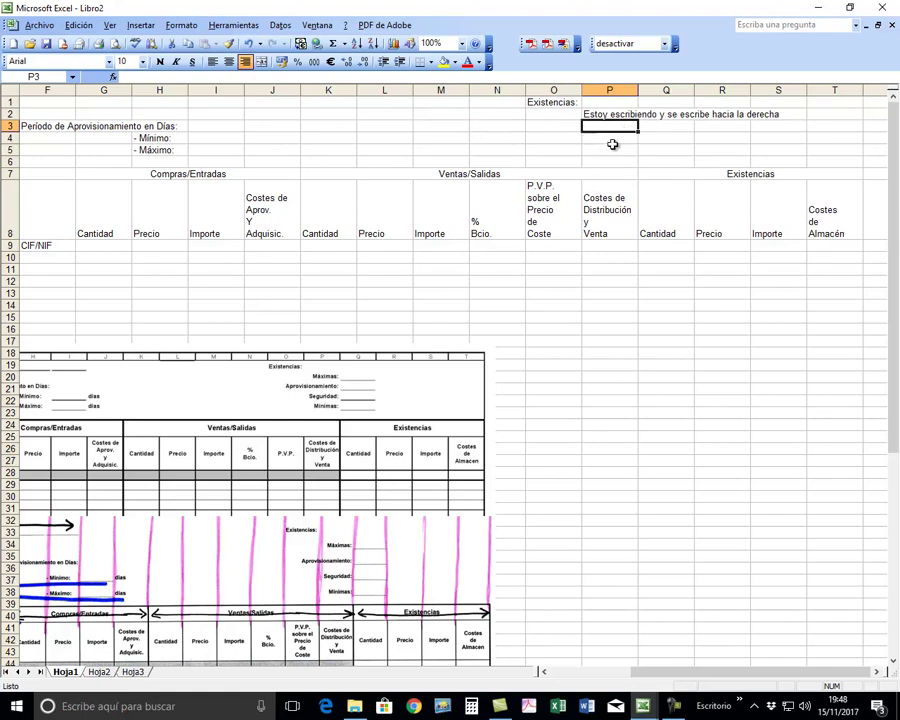
Type 'Aquí voy a escribir con una alineación derecha' into right-aligned P3, then compare P2, P3 and P4.
type("Es")
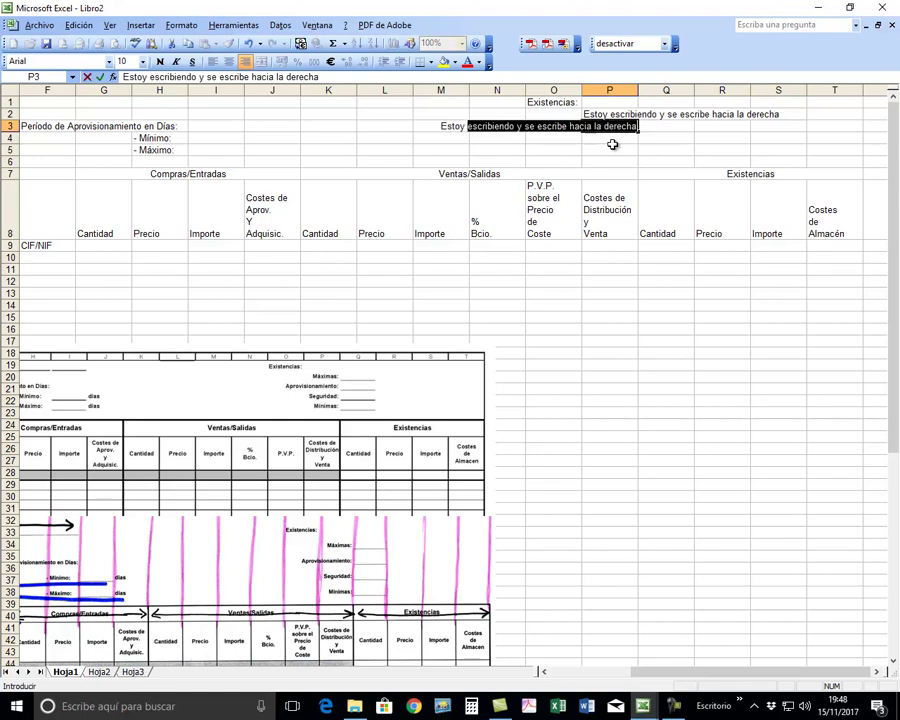
key("BackSpace")
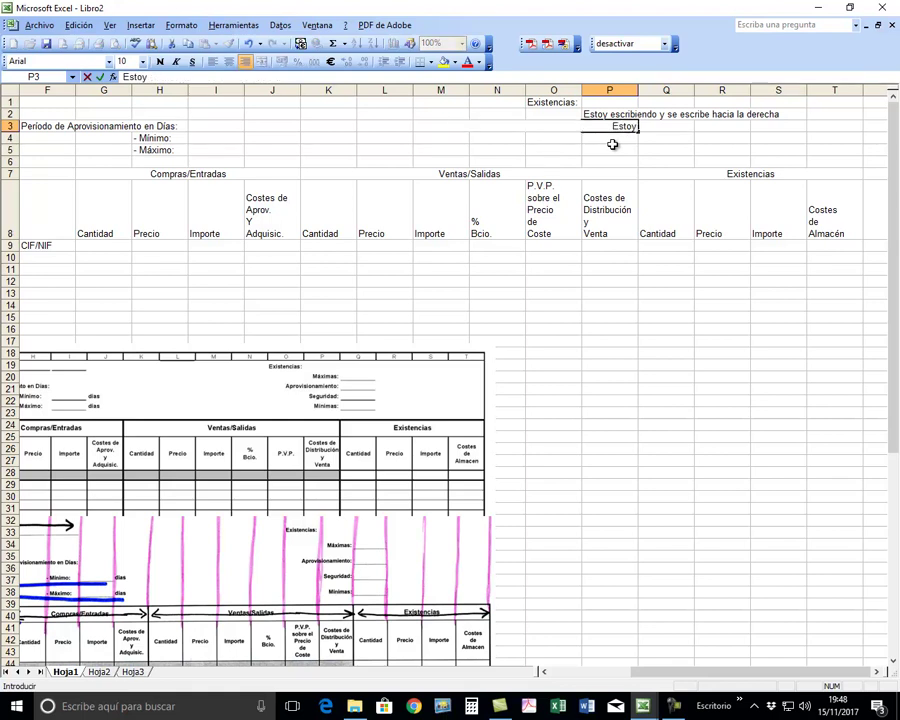
key("BackSpace")
key("BackSpace")
key("BackSpace")
key("BackSpace")
key("BackSpace")
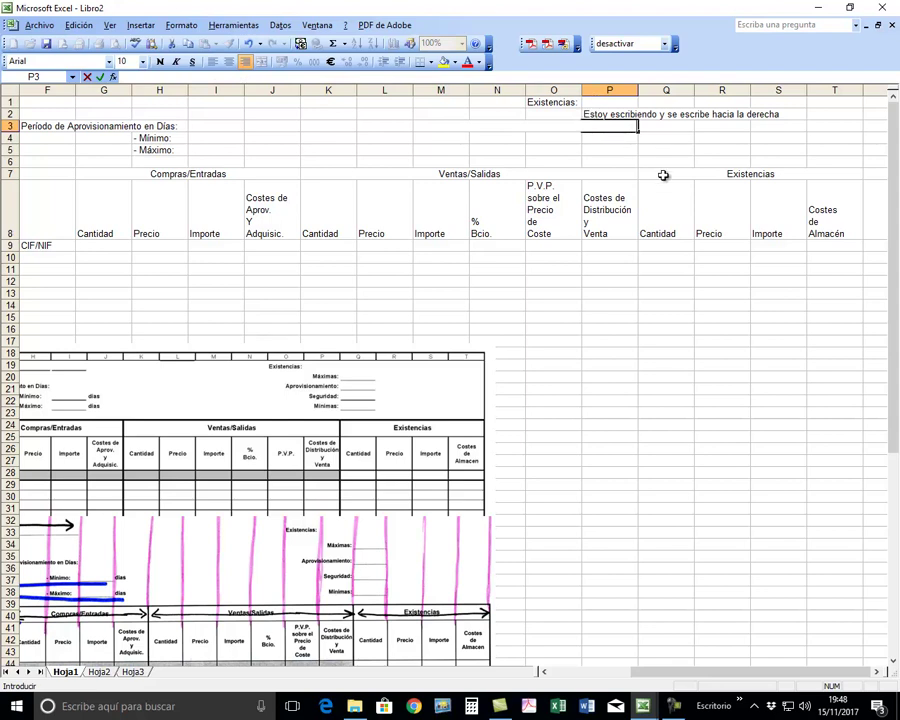
type("Aquí voy a escribi")
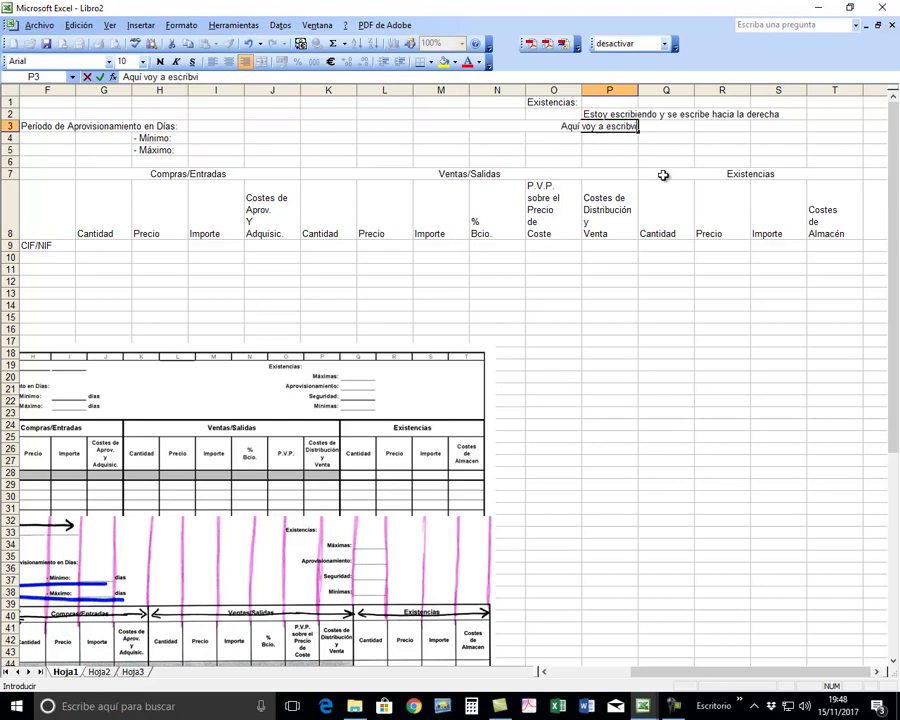
type("r")
type(" con una alineación derecha")
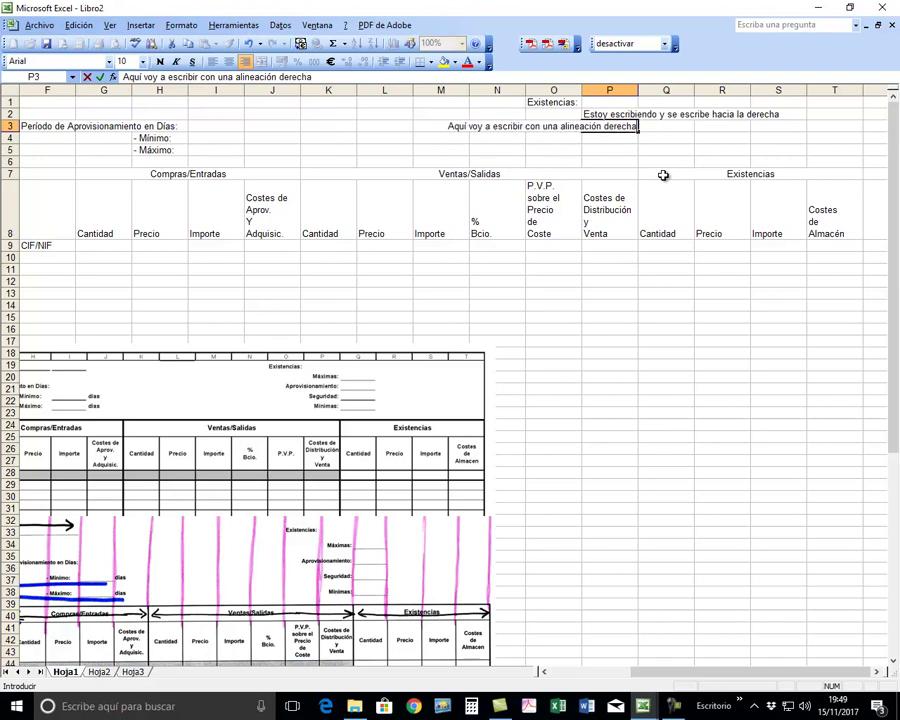
key("Return")
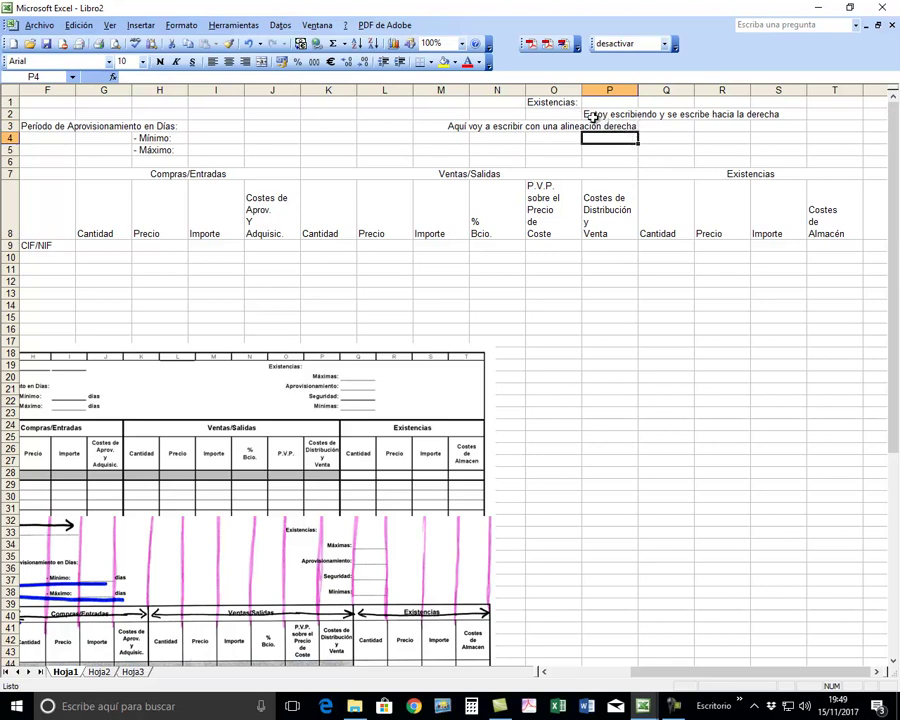
left_click(588, 114)
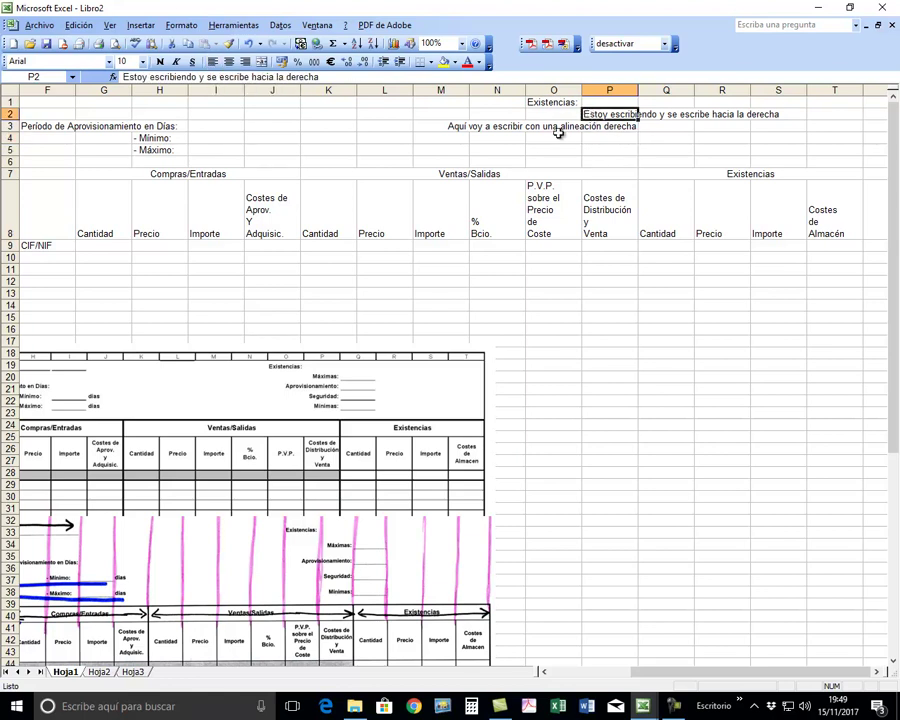
left_click(627, 127)
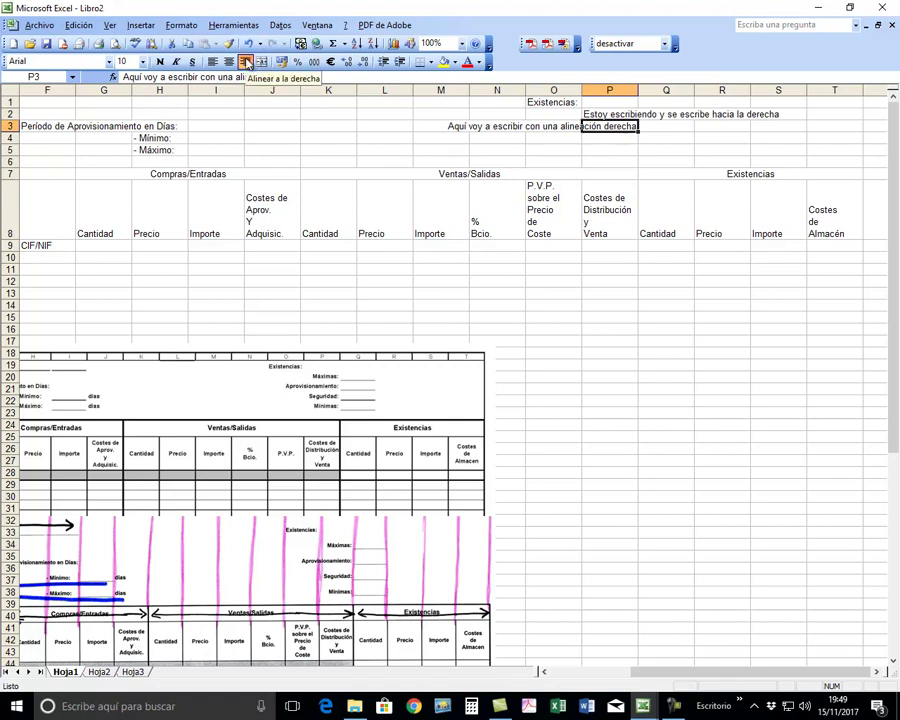
left_click(602, 138)
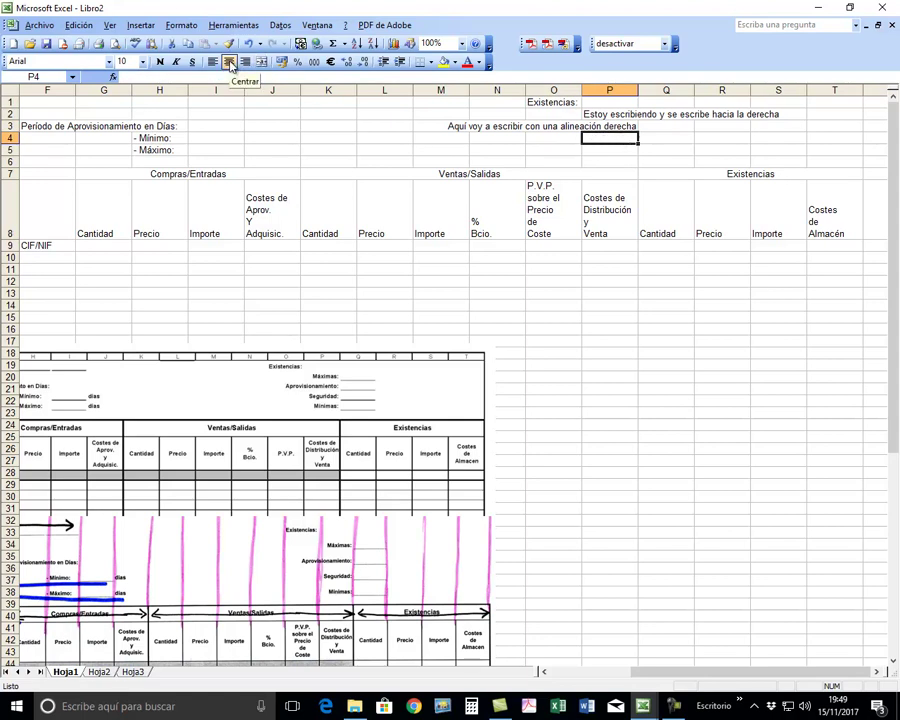
Type a centred sample sentence ending 'con una alineación o justicicación centrada' in P4, then clear P2:P4.
left_click(229, 62)
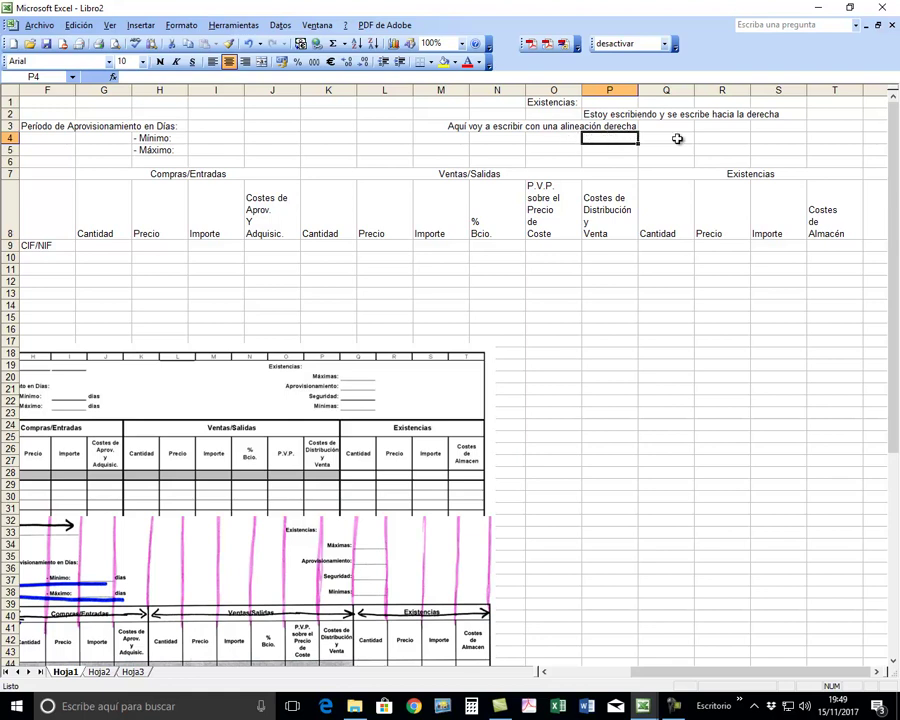
type("E")
key("Delete")
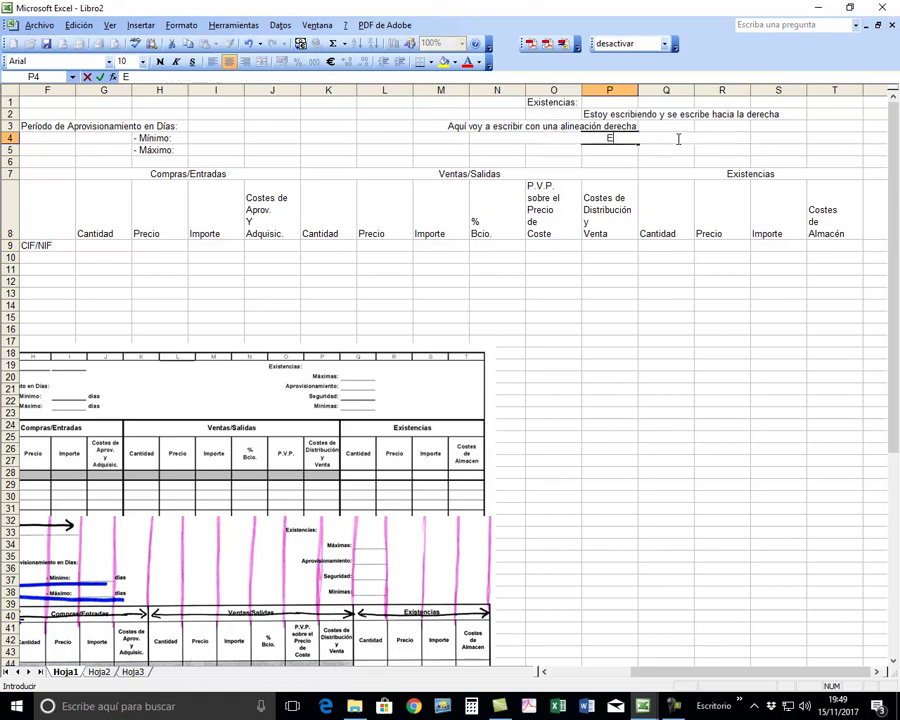
key("BackSpace")
type("amos a escribir")
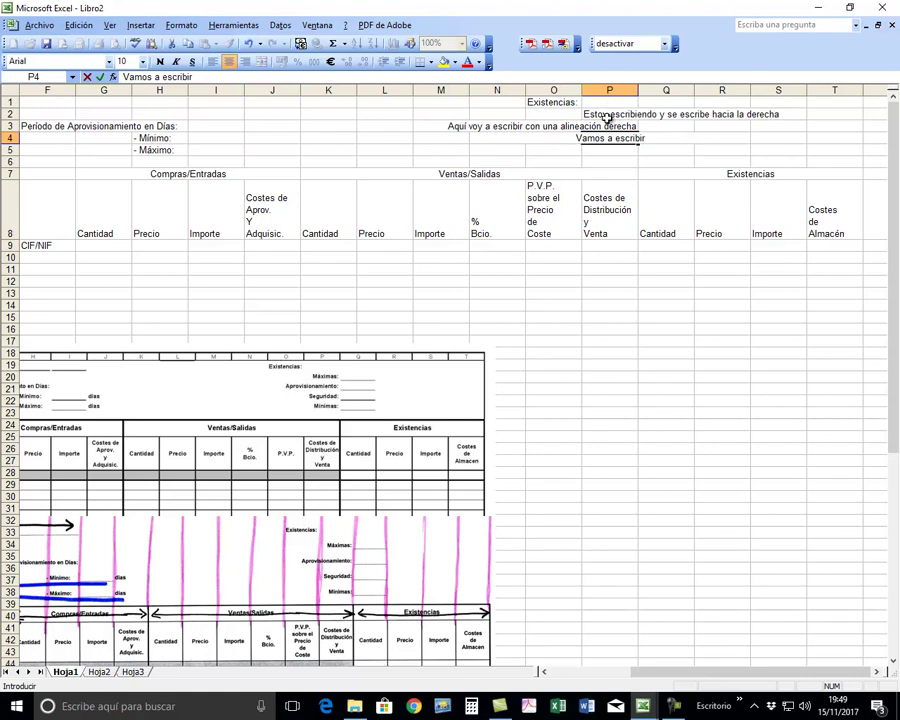
type(" con una alineación o justicicación centrada")
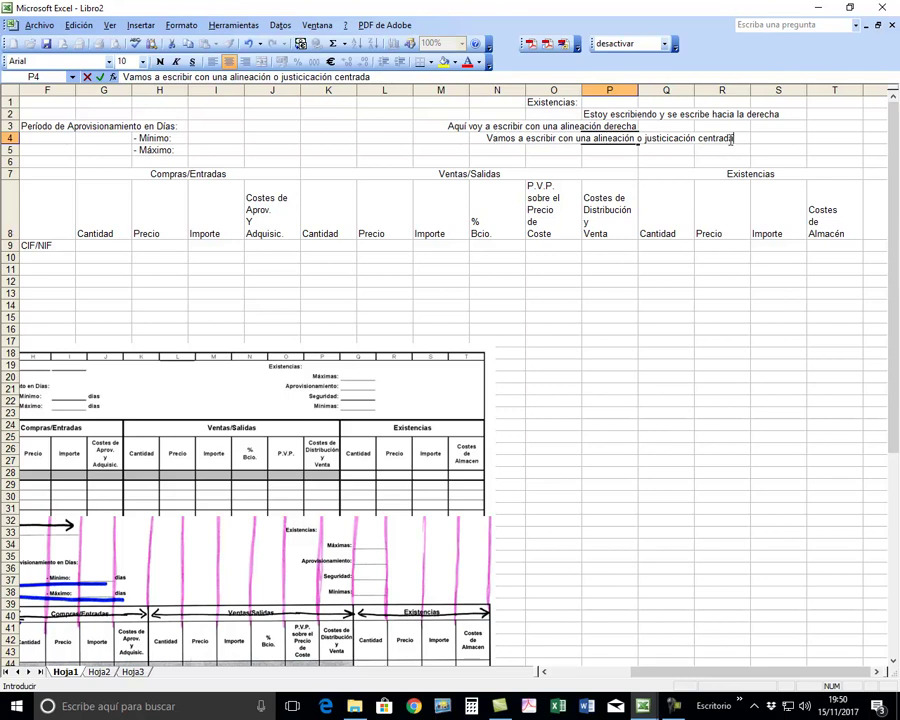
key("Return")
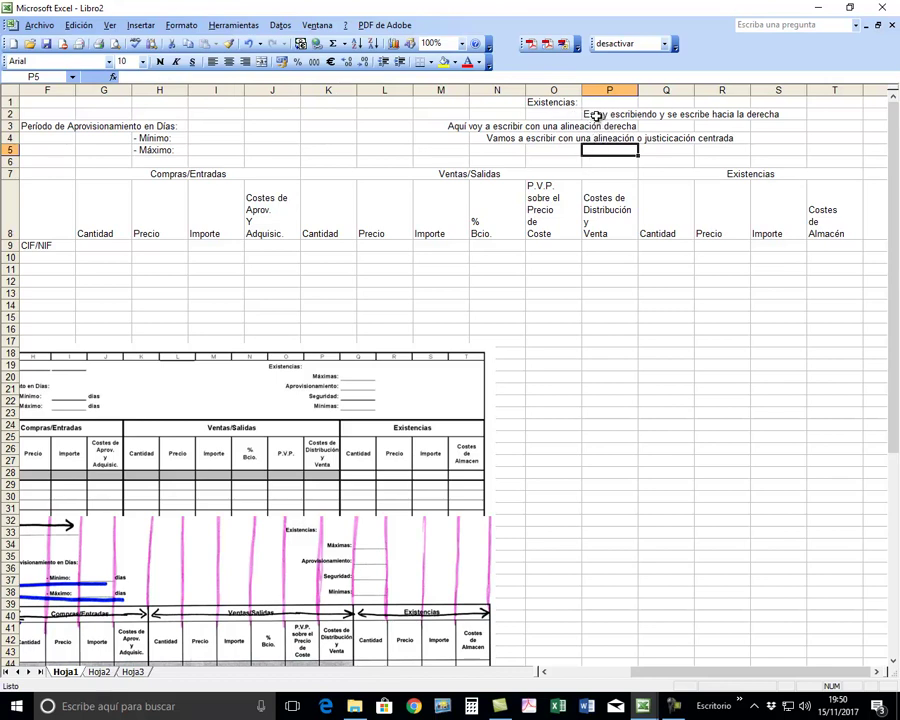
left_click_drag(595, 116, 596, 136)
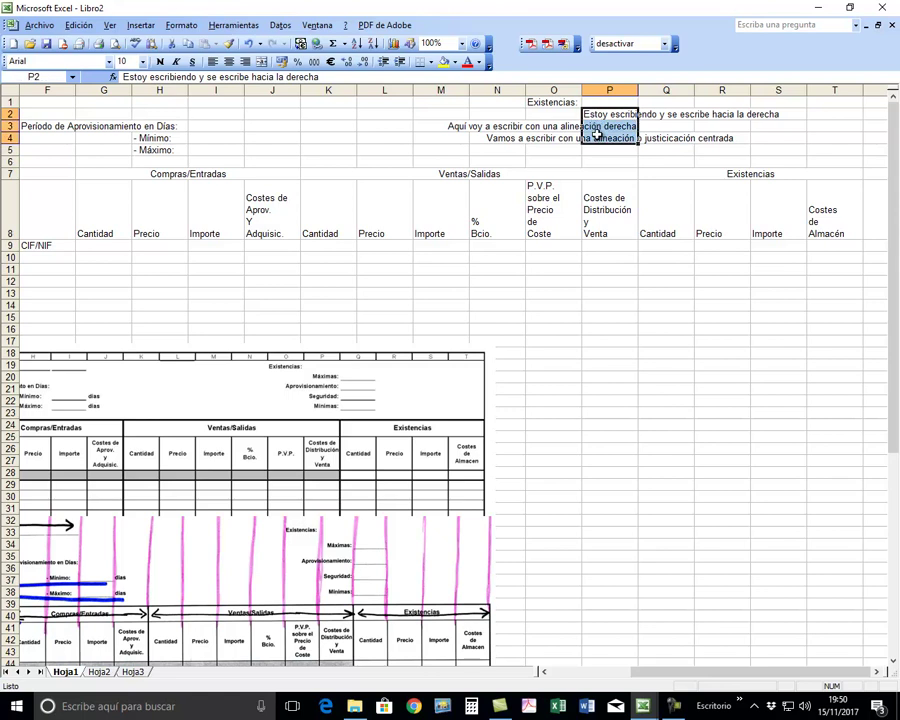
key("Delete")
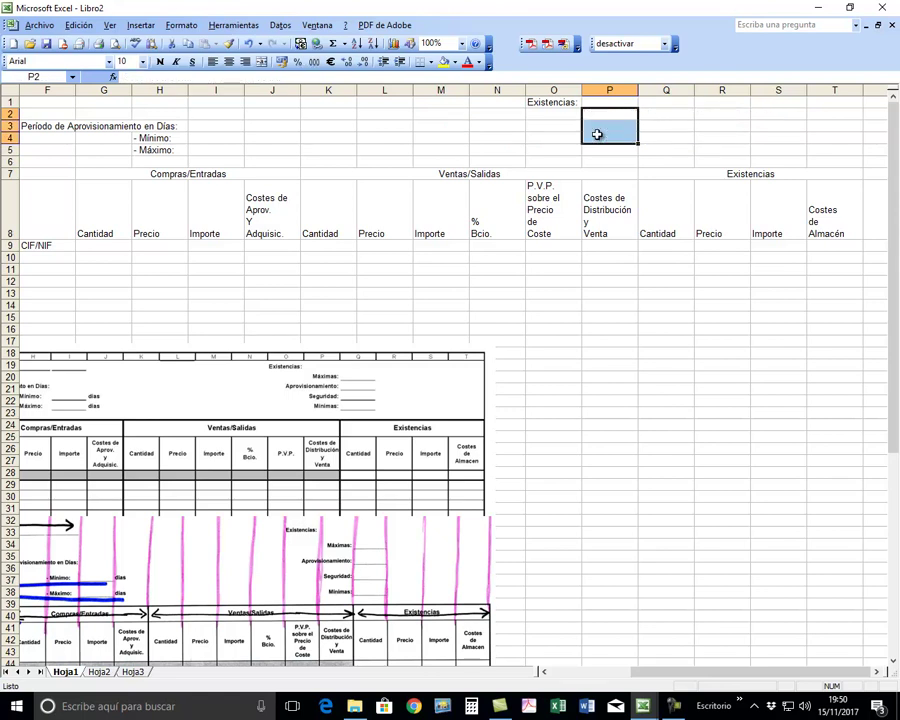
Type Máximas:, Aprovisionamiento:, Seguridad: and Mínimas: one per row, from P2 down to P5.
left_click(620, 116)
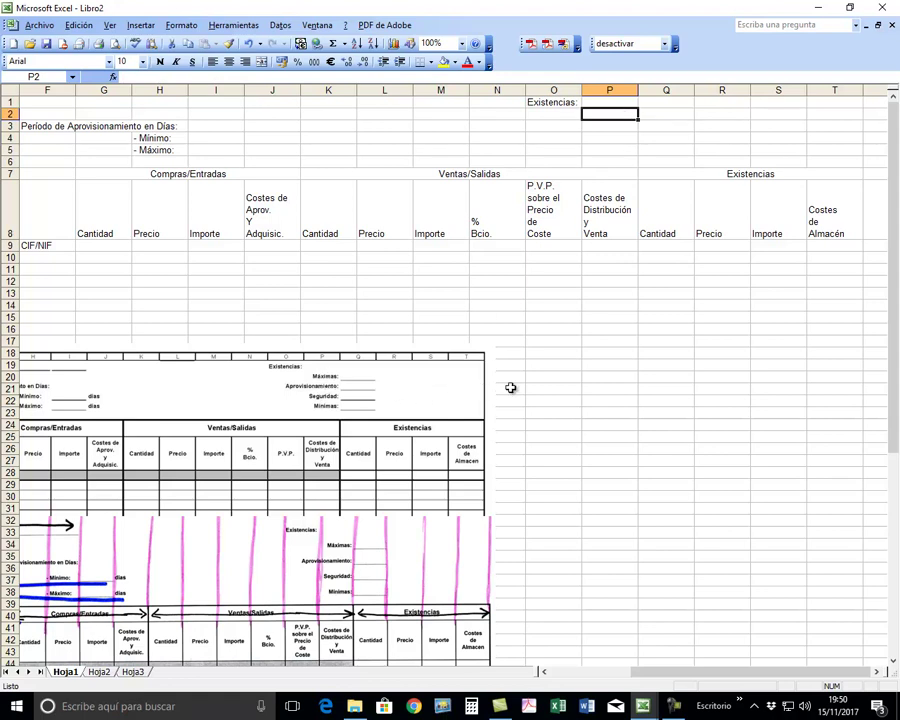
type("Máximas:")
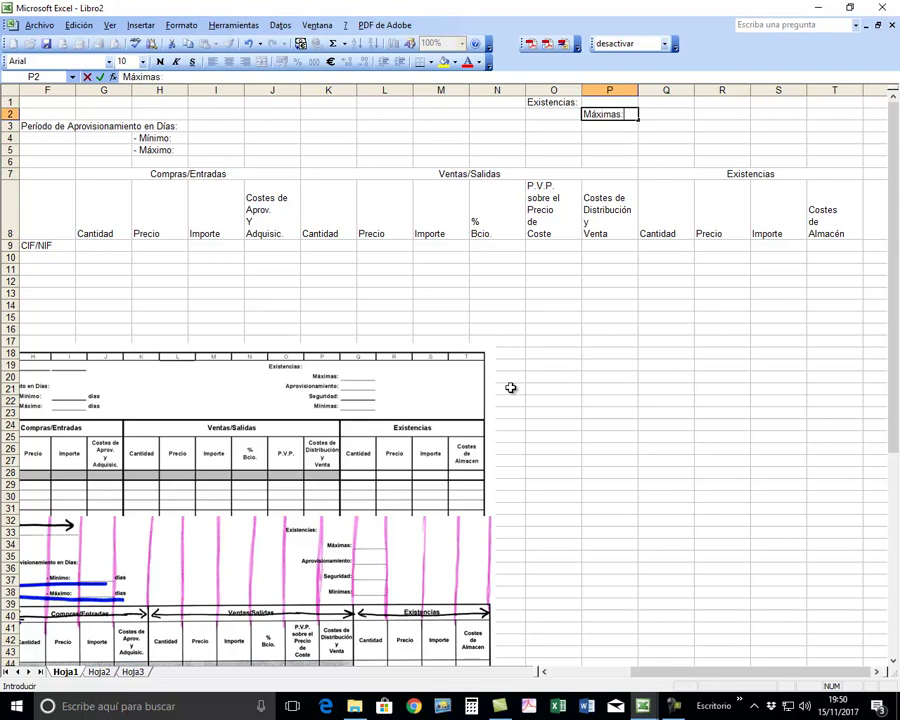
key("Return")
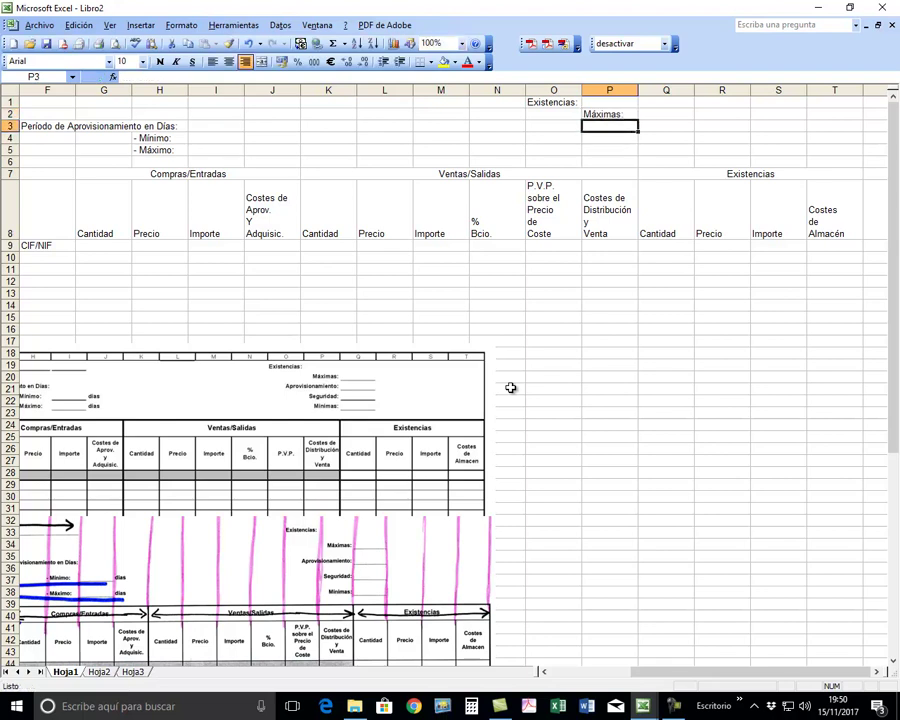
type("Aprovisionamiento:")
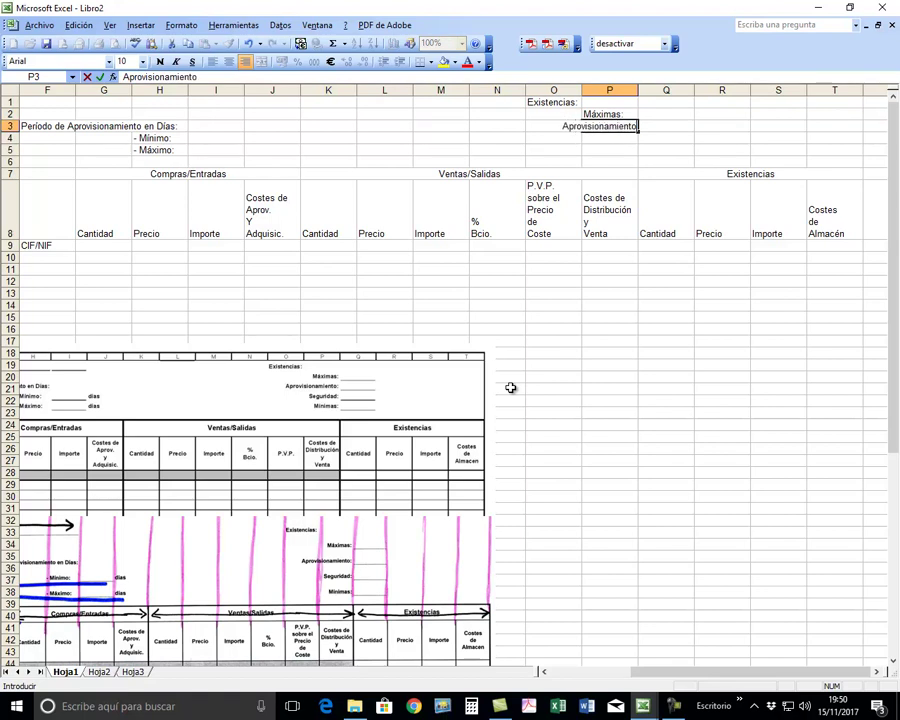
key("Return")
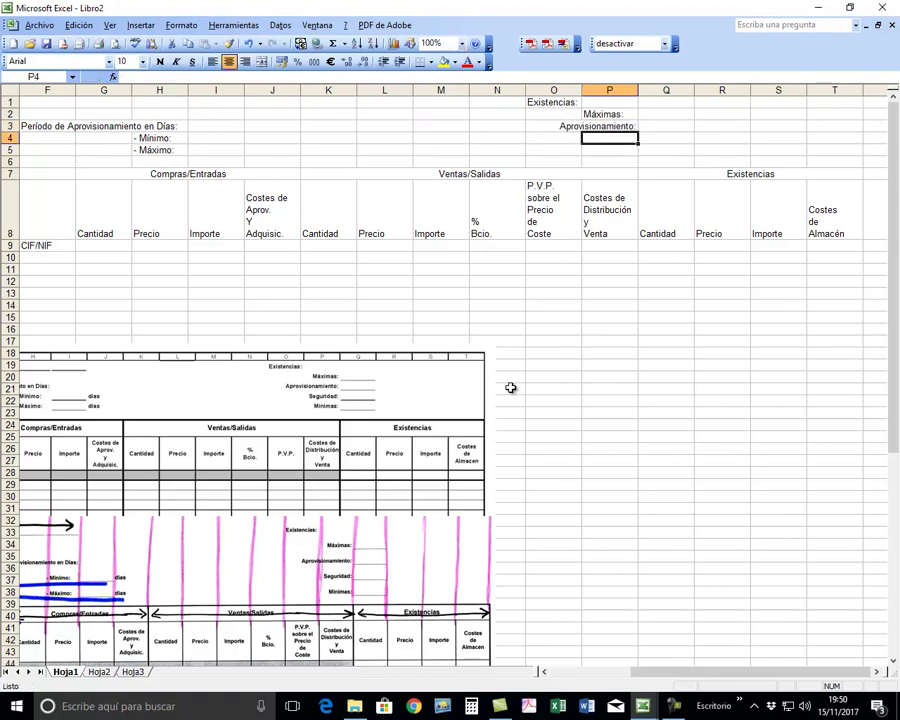
type("Seguridad:")
key("Return")
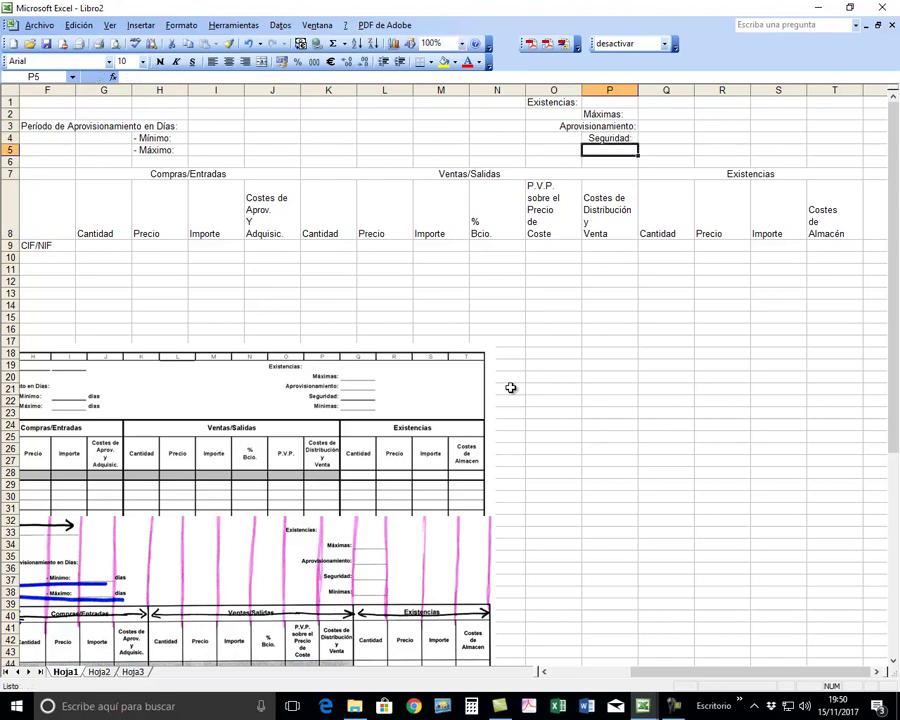
type("Mínimas")
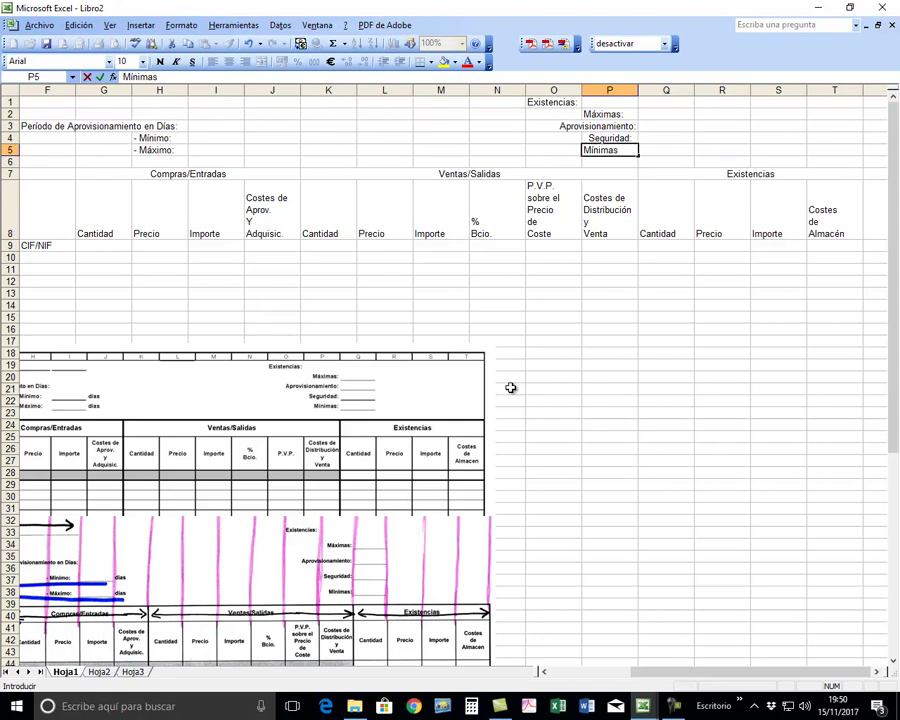
type(":")
key("Return")
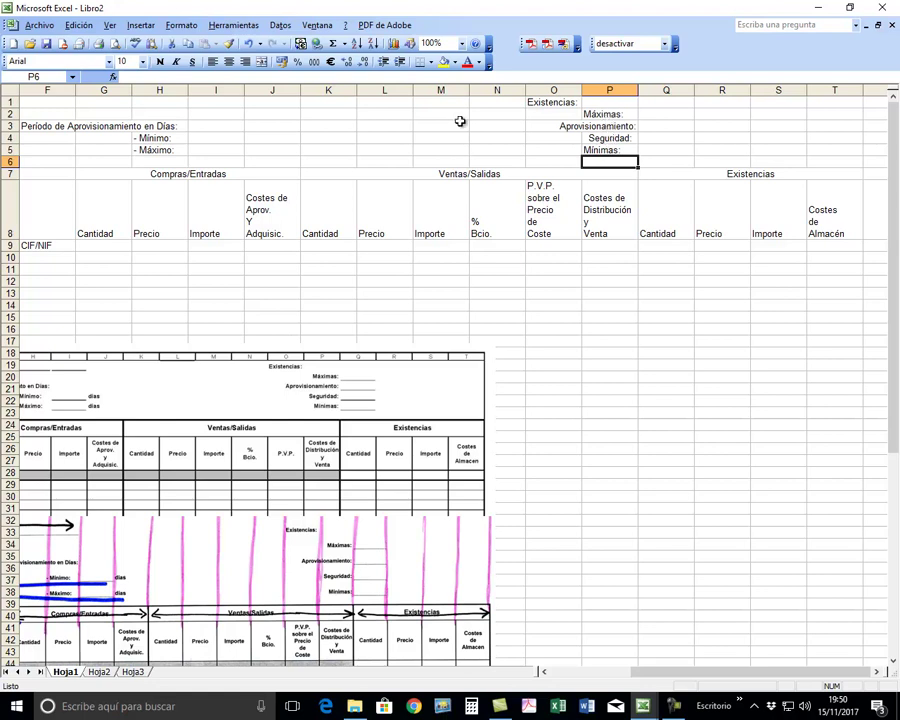
Select the four labels in P2:P5, compare right, centre and left alignment, and settle on right.
left_click(610, 114)
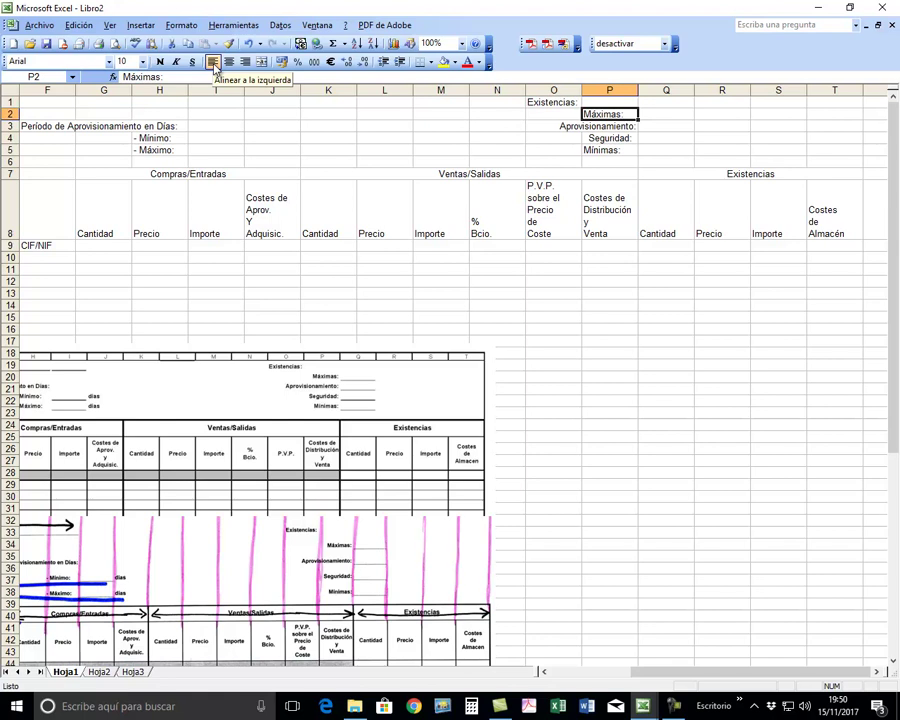
key("Down")
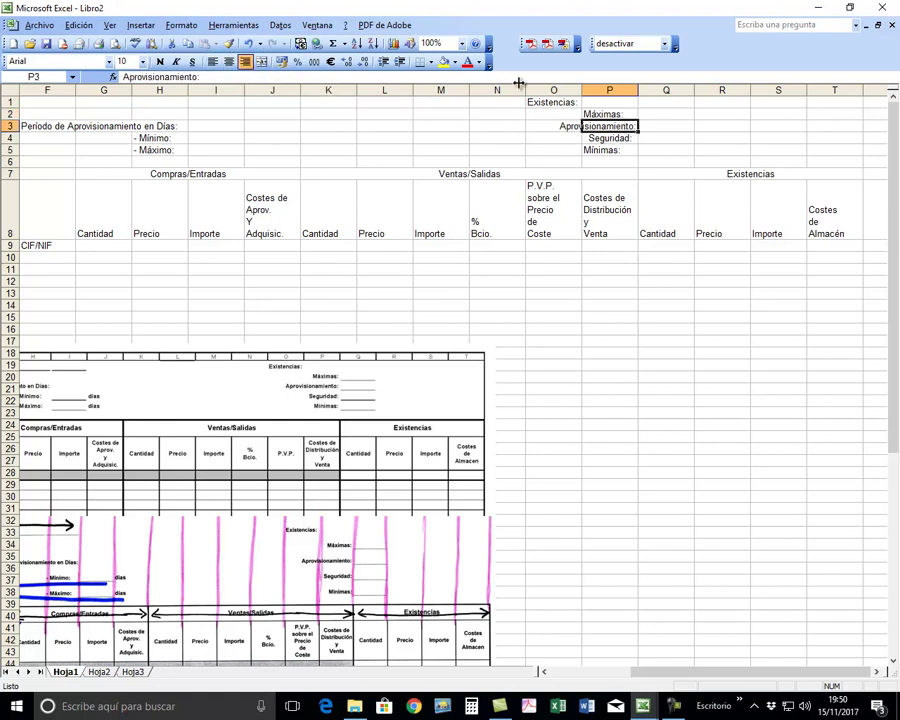
left_click(612, 137)
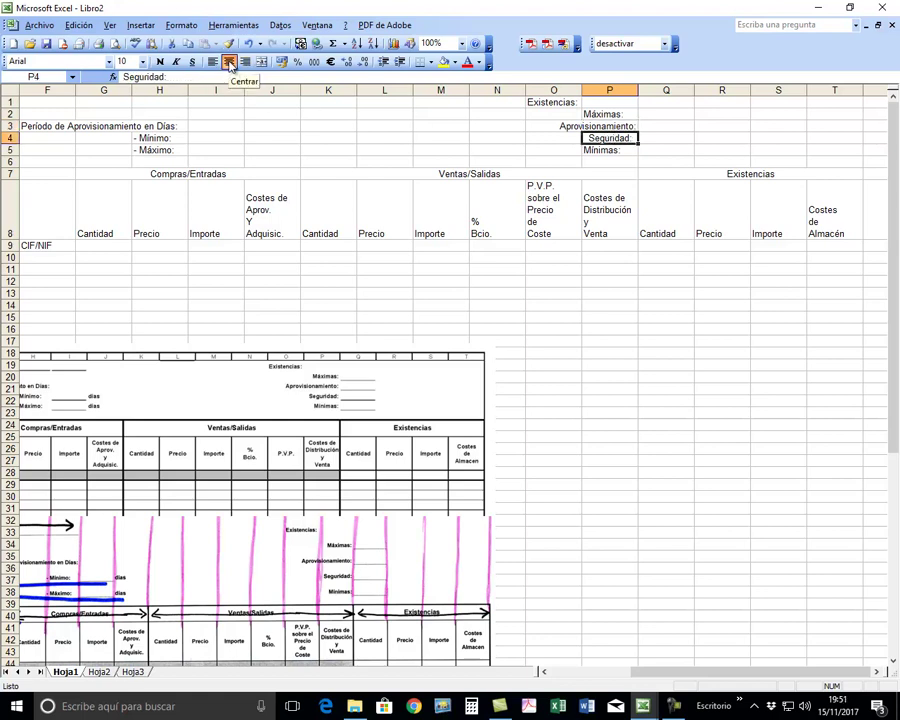
left_click(598, 150)
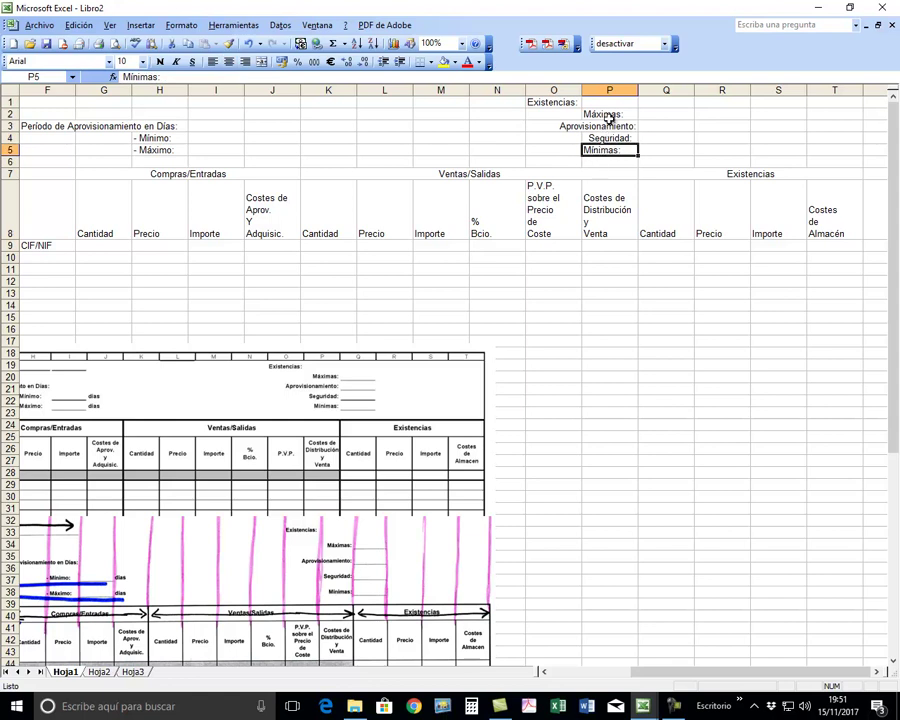
mouse_move(620, 114)
left_mouse_down()
mouse_move(620, 147)
mouse_move(611, 122)
mouse_move(611, 148)
left_mouse_up()
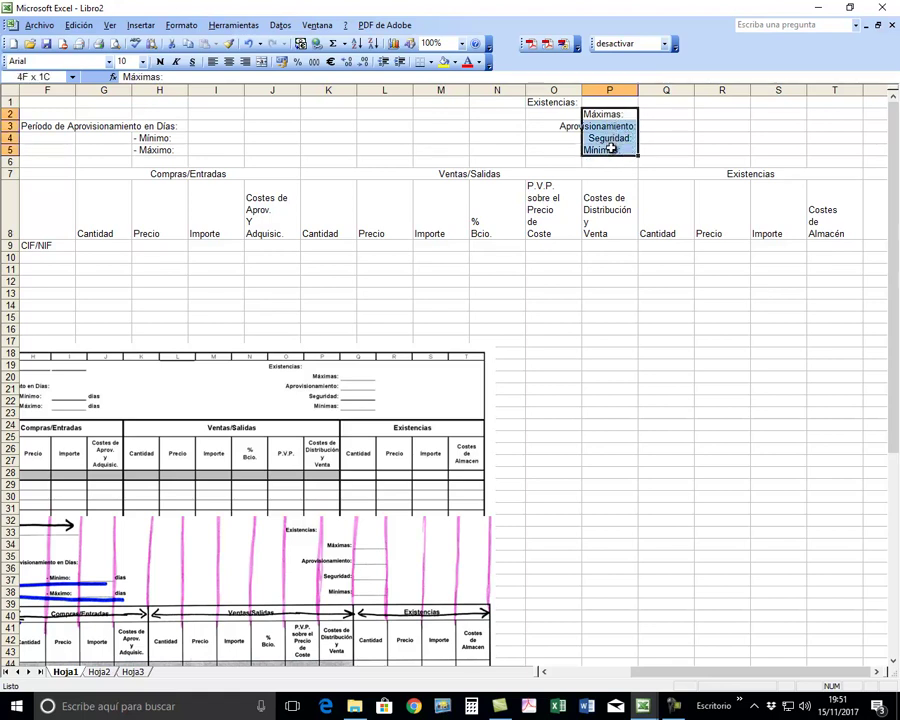
left_click(246, 62)
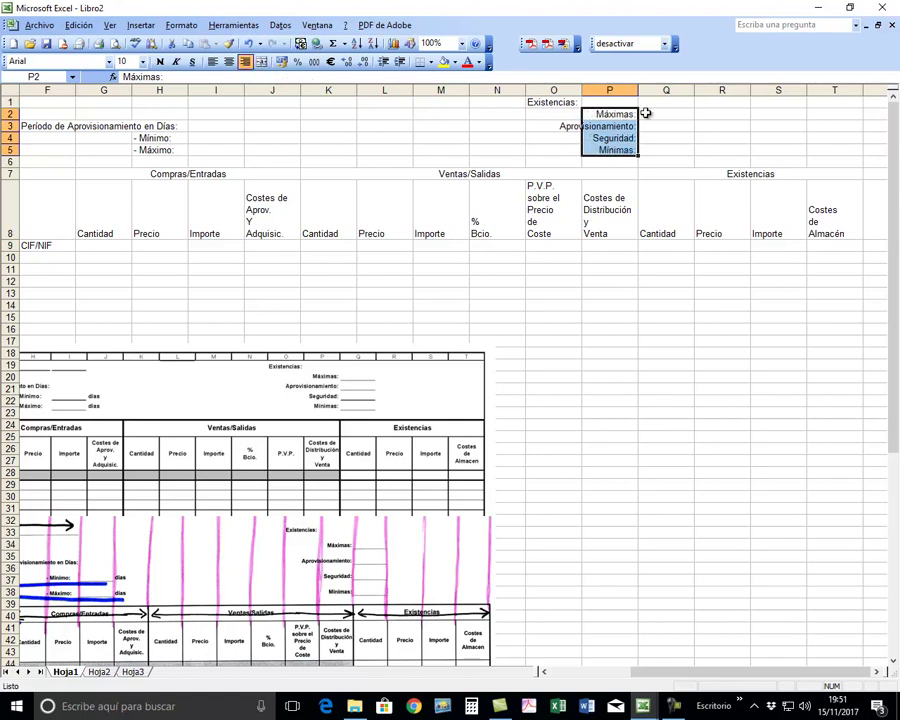
left_click(229, 62)
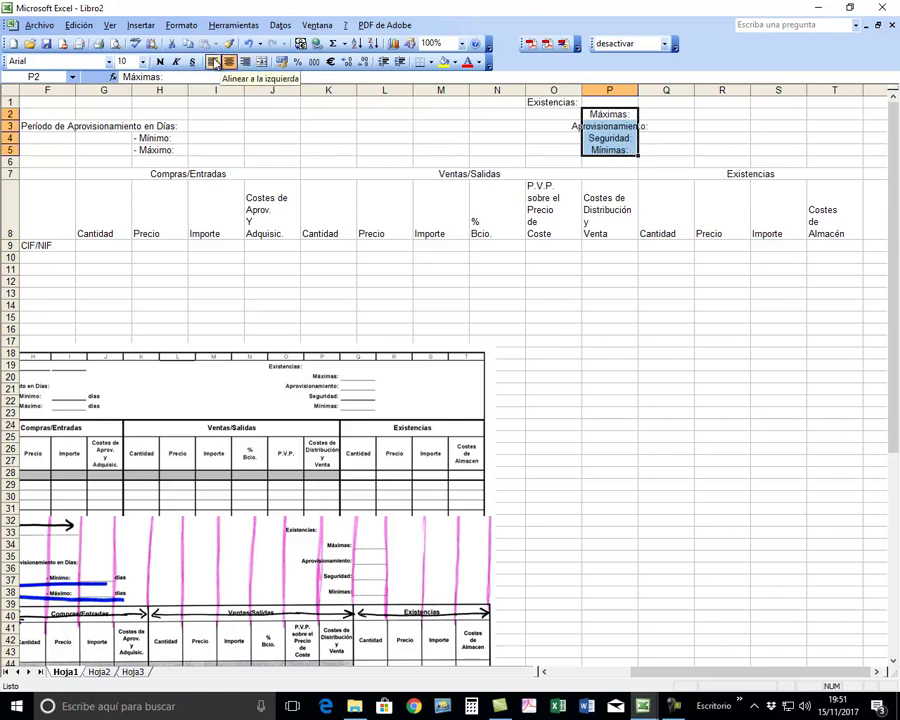
left_click(213, 62)
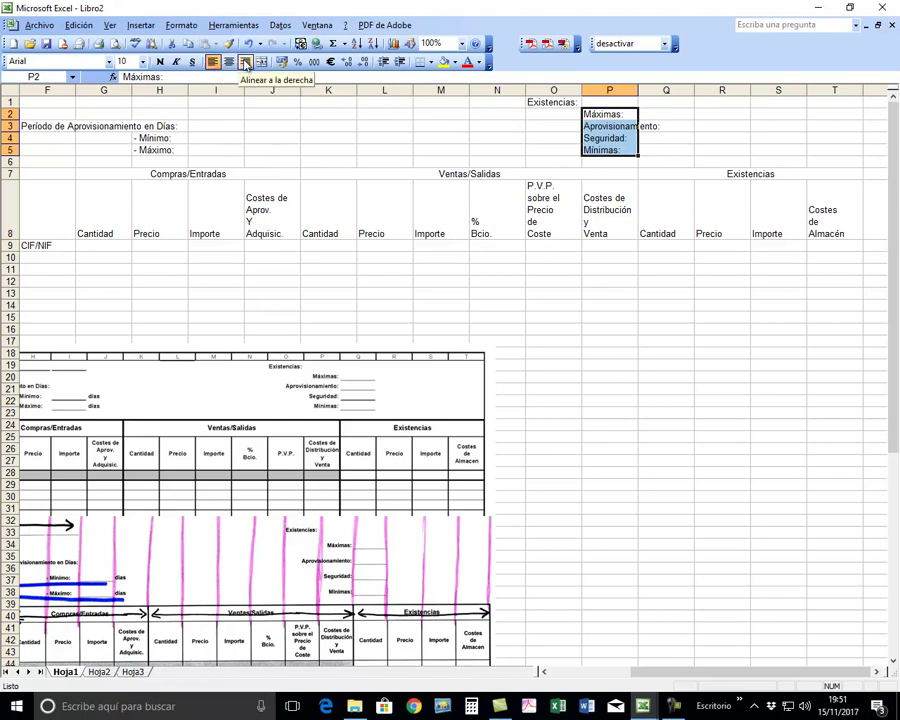
left_click(245, 62)
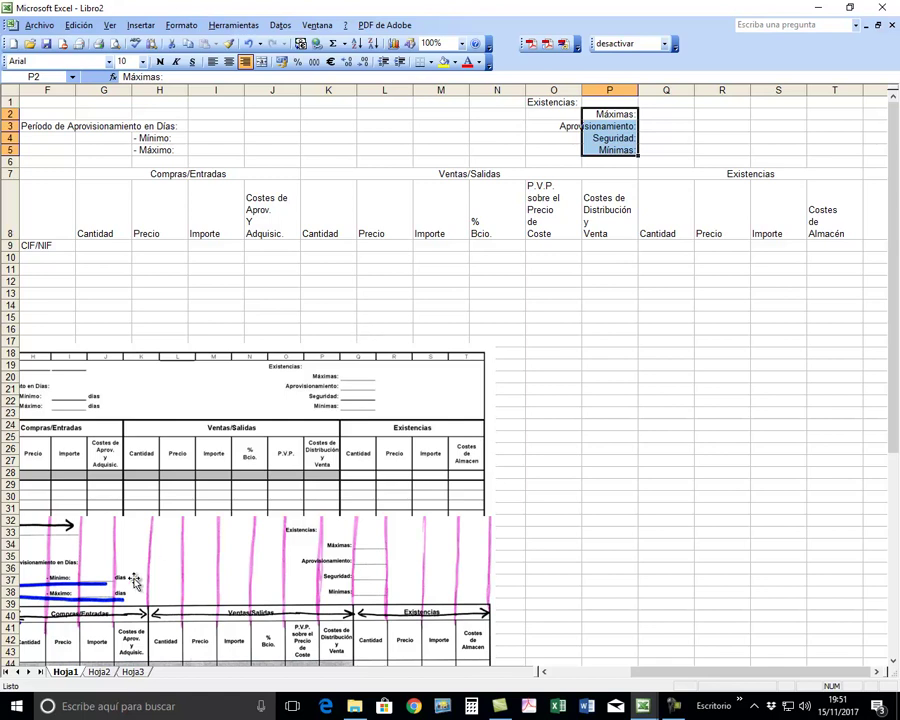
Move the annotated reference picture off to the right, near column U.
mouse_move(74, 543)
left_mouse_down()
mouse_move(357, 561)
mouse_move(664, 473)
left_mouse_up()
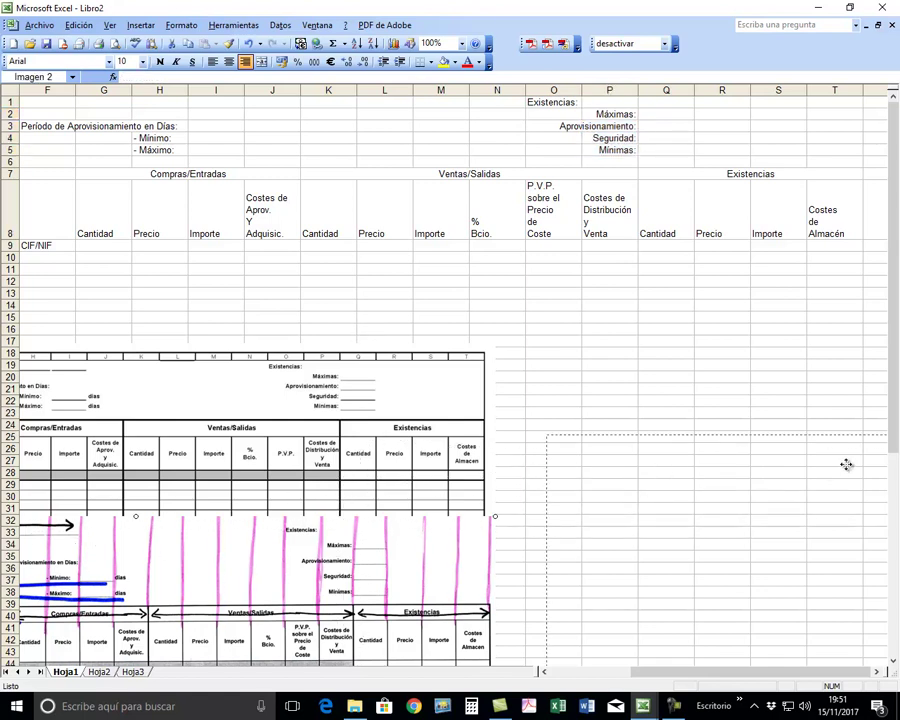
mouse_move(663, 473)
left_mouse_down()
mouse_move(897, 571)
mouse_move(155, 435)
left_mouse_up()
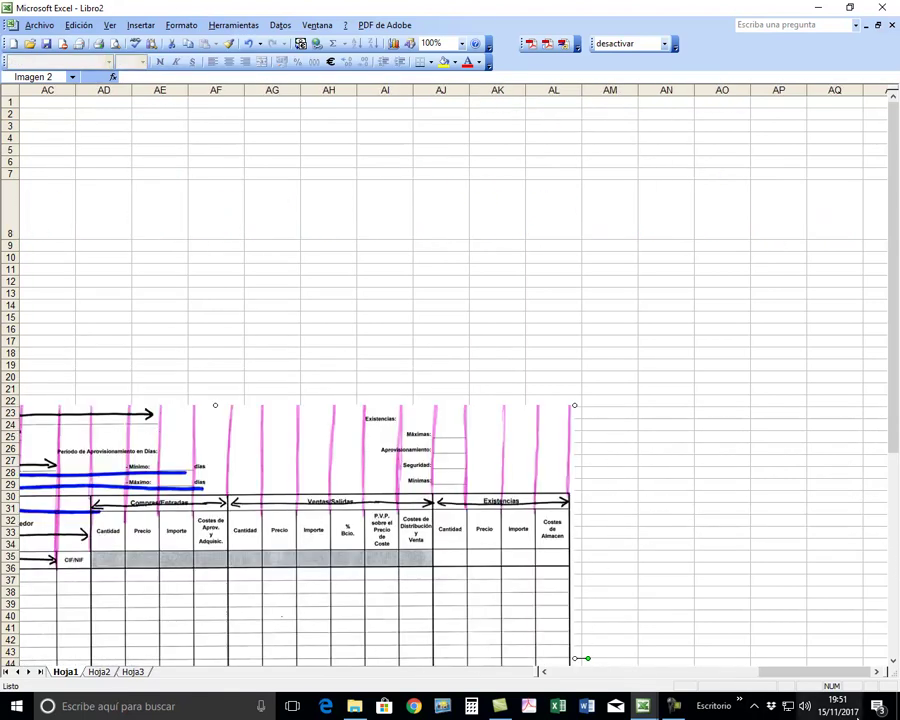
left_click_drag(844, 673, 743, 676)
mouse_move(797, 538)
left_mouse_down()
mouse_move(496, 479)
mouse_move(480, 493)
left_mouse_up()
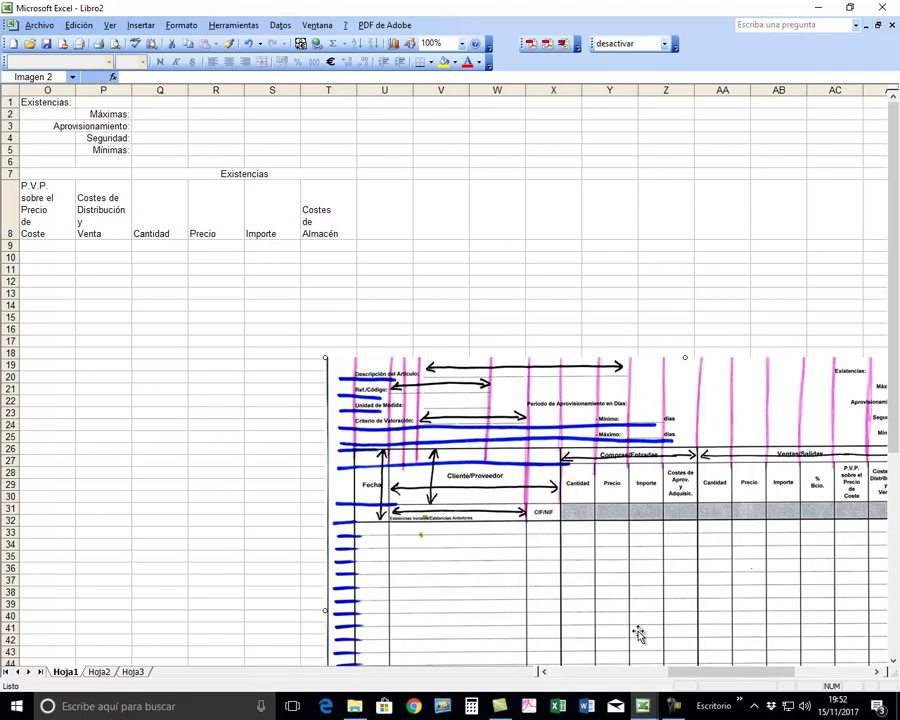
mouse_move(646, 709)
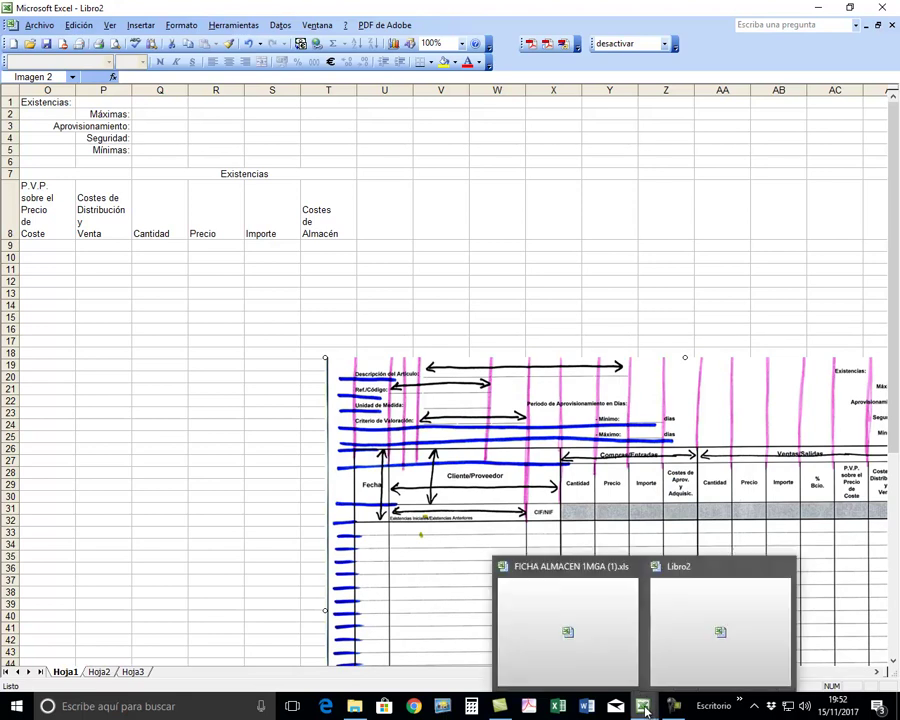
left_click(270, 485)
Nudge the clean reference form picture slightly right and down beneath the table.
left_click_drag(717, 672, 565, 679)
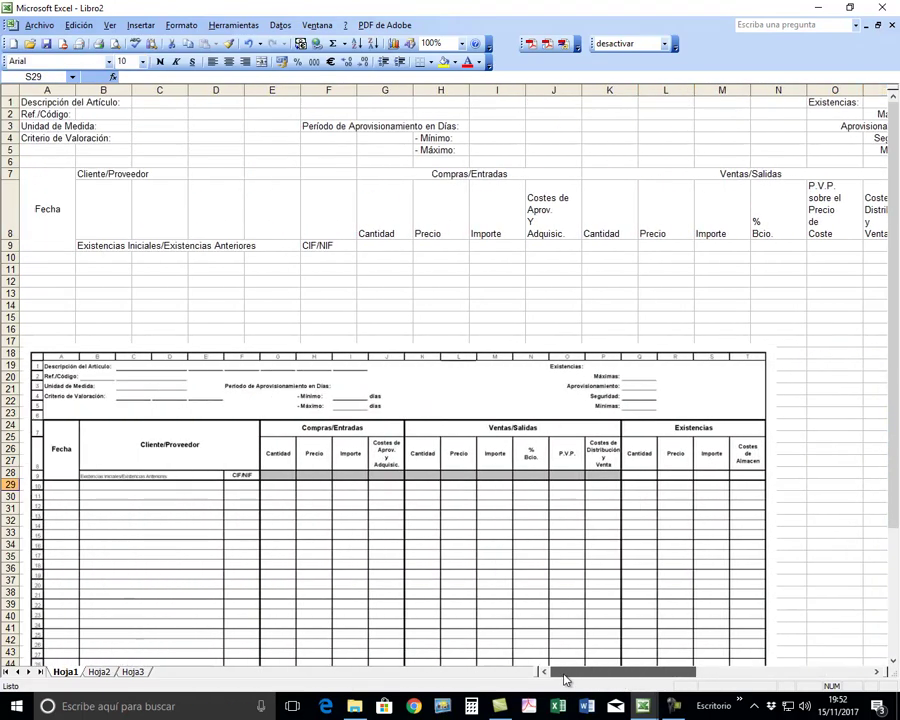
left_click(50, 367)
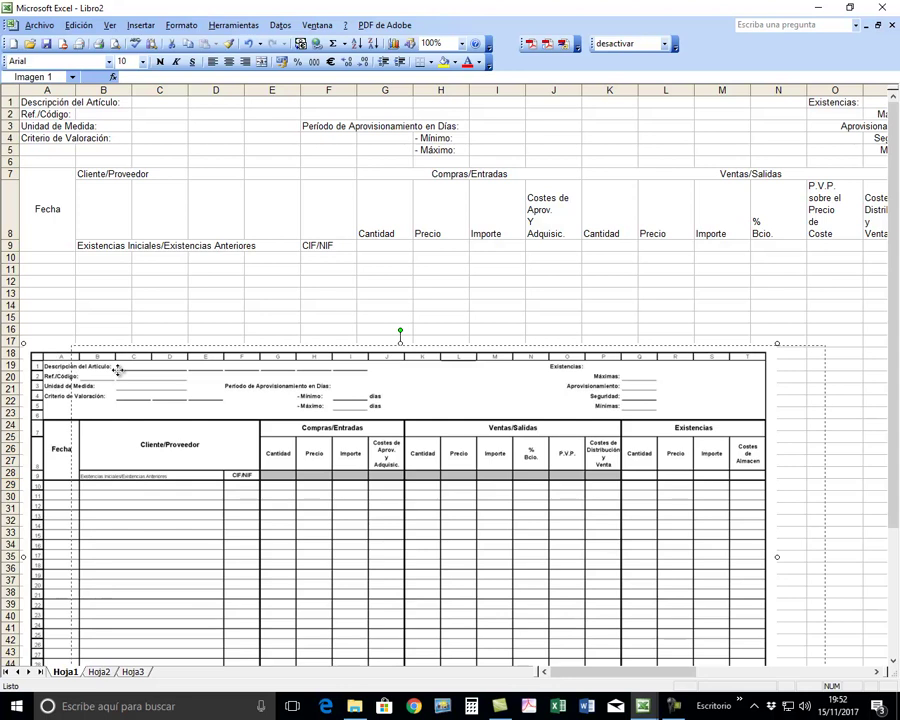
left_click_drag(146, 378, 233, 387)
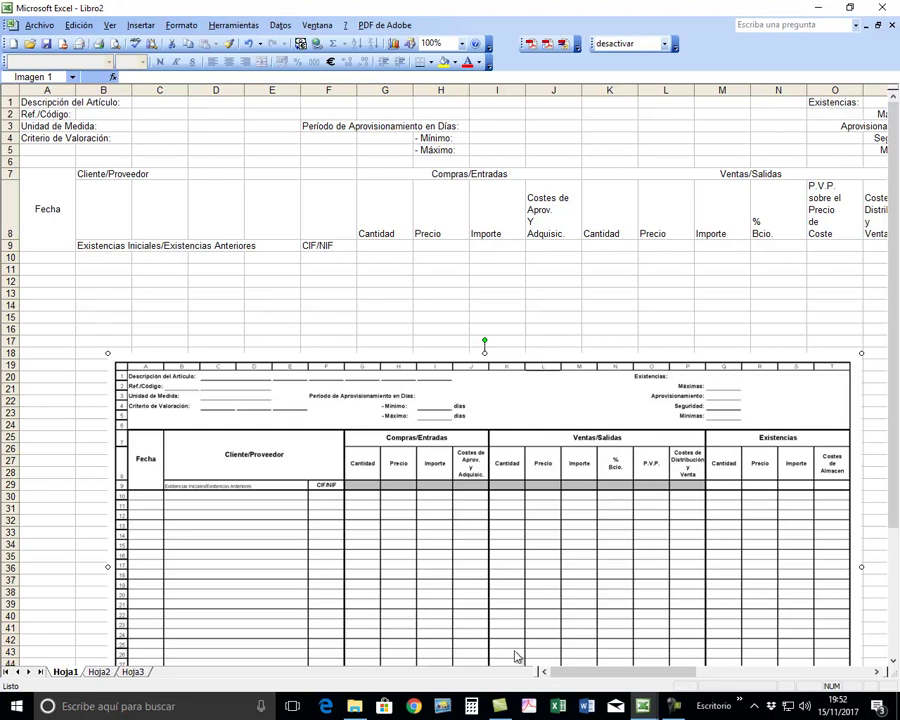
mouse_move(645, 705)
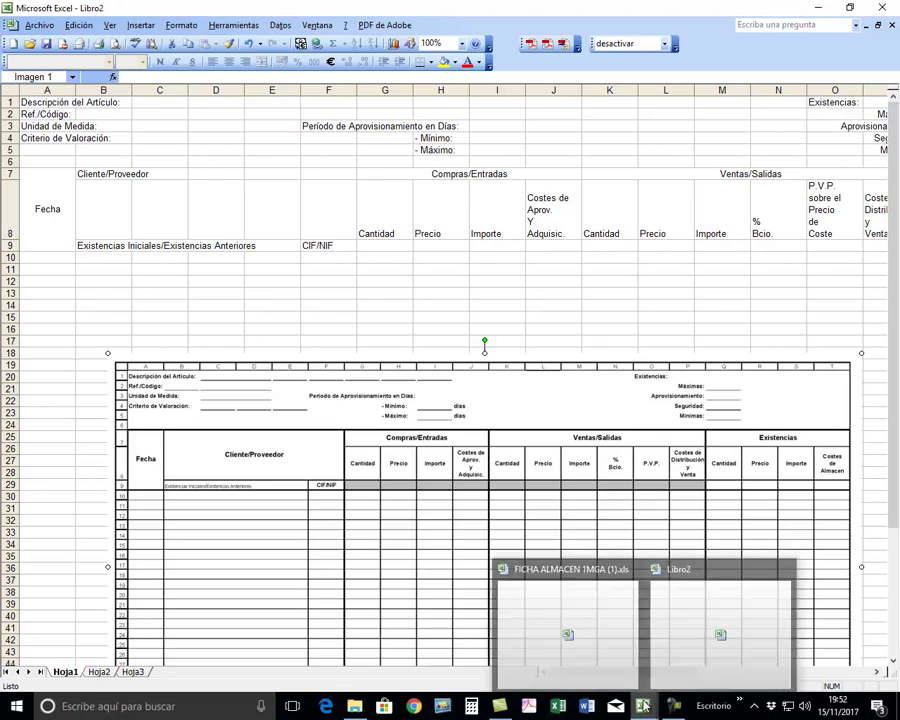
Review FICHA ALMACEN 1MGA (1).xls print setup (landscape, 61%, margins) without changing anything.
left_click(568, 590)
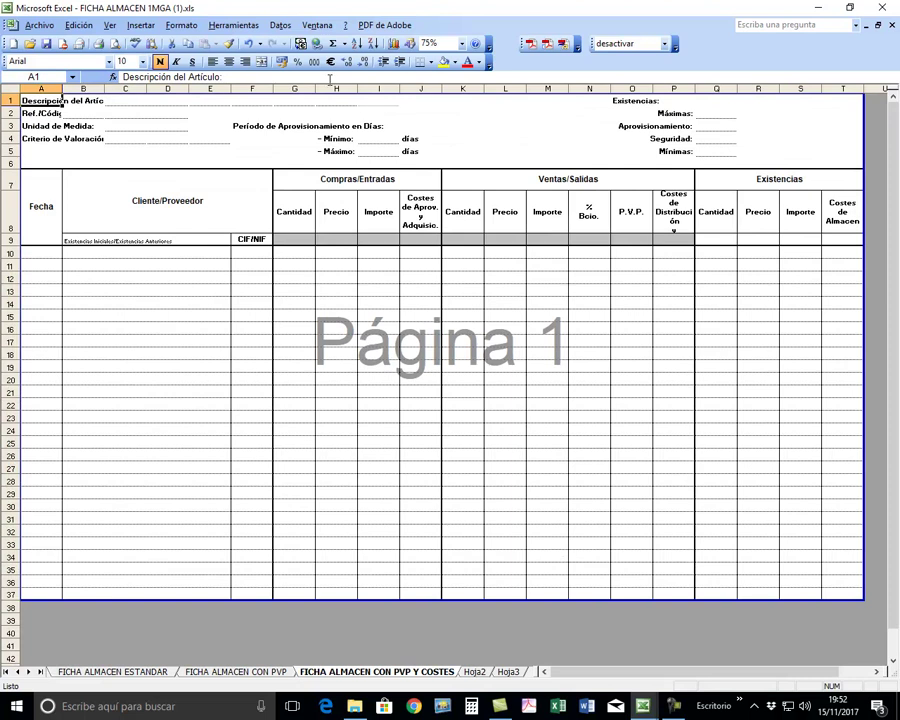
left_click(115, 47)
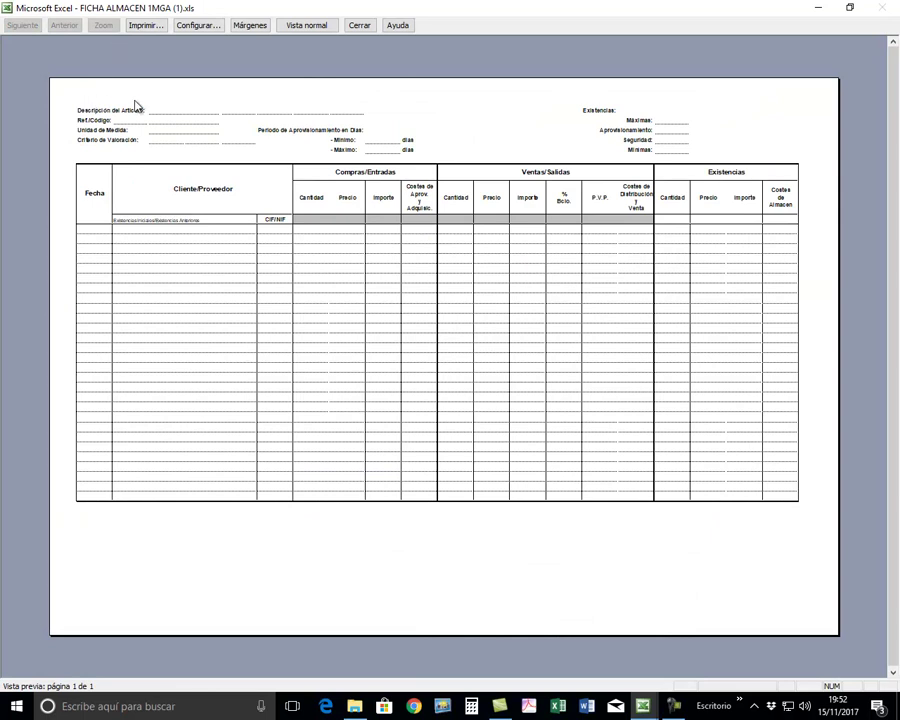
left_click(193, 29)
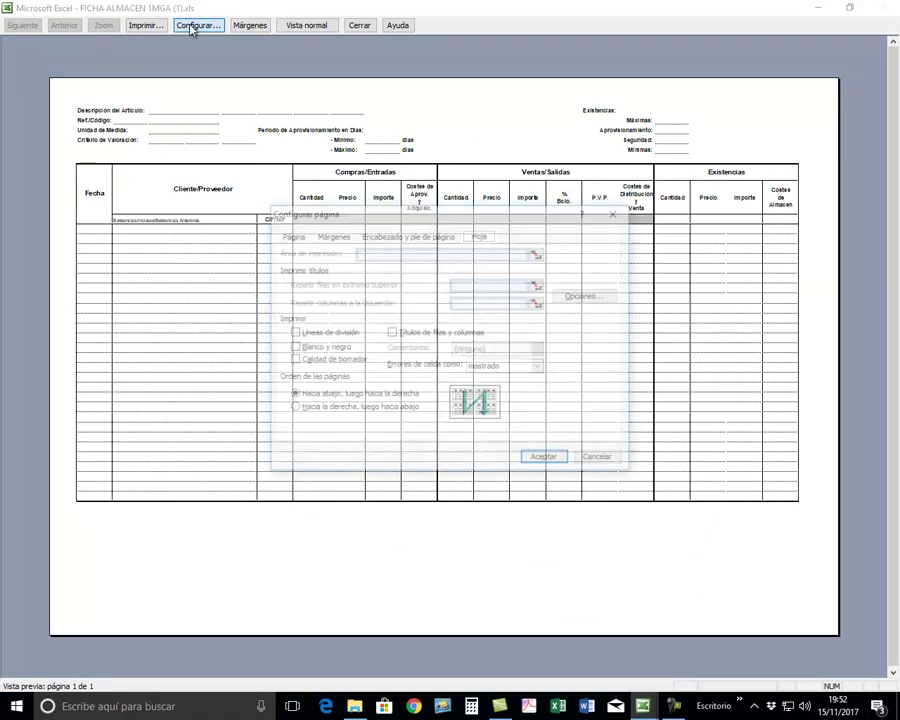
left_click(286, 235)
left_click(418, 269)
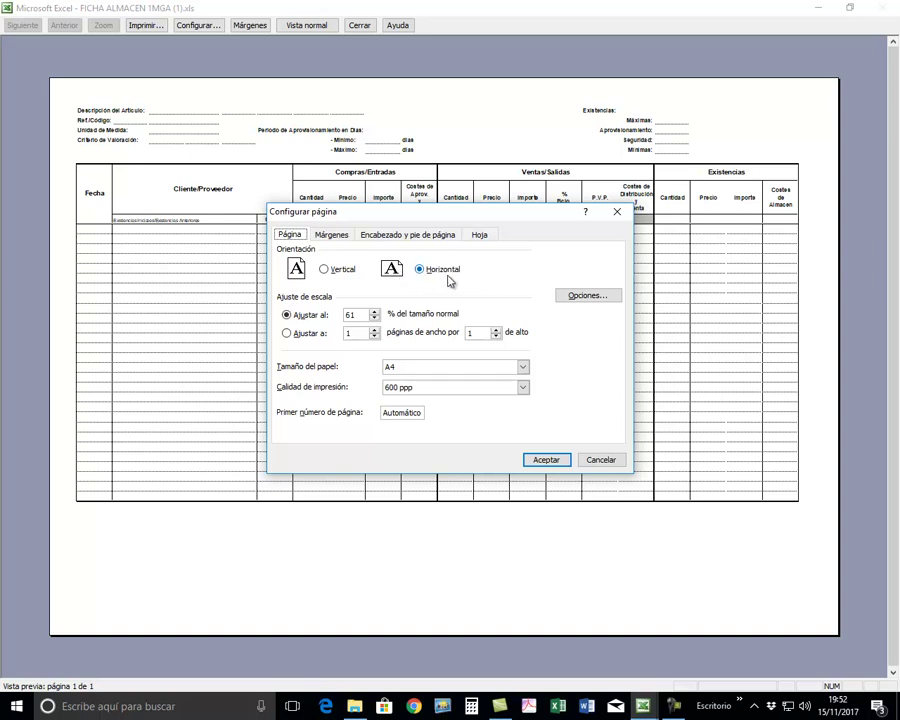
left_click(342, 237)
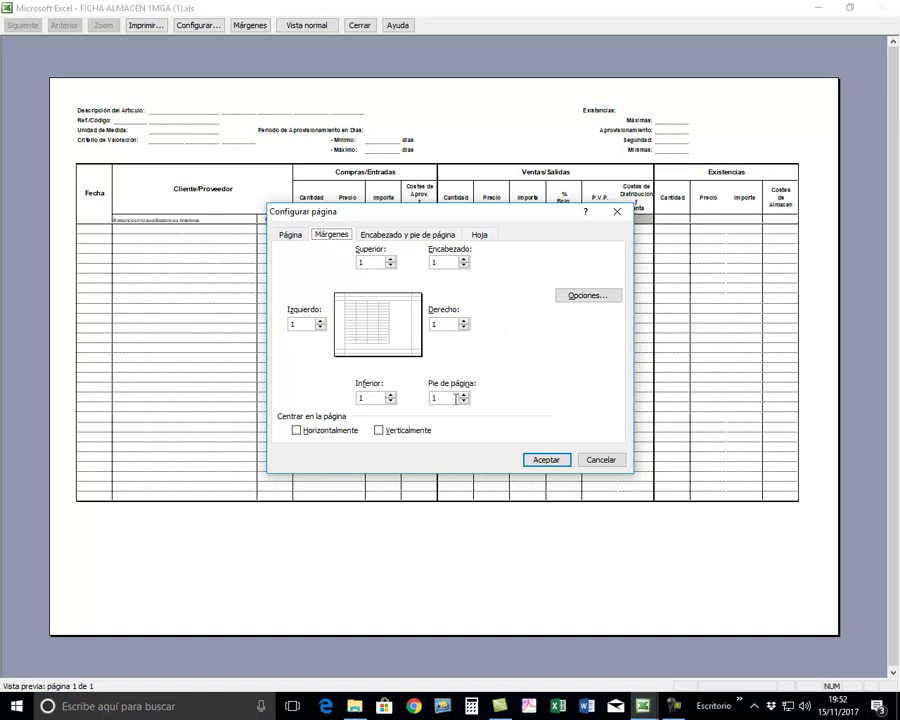
left_click(597, 460)
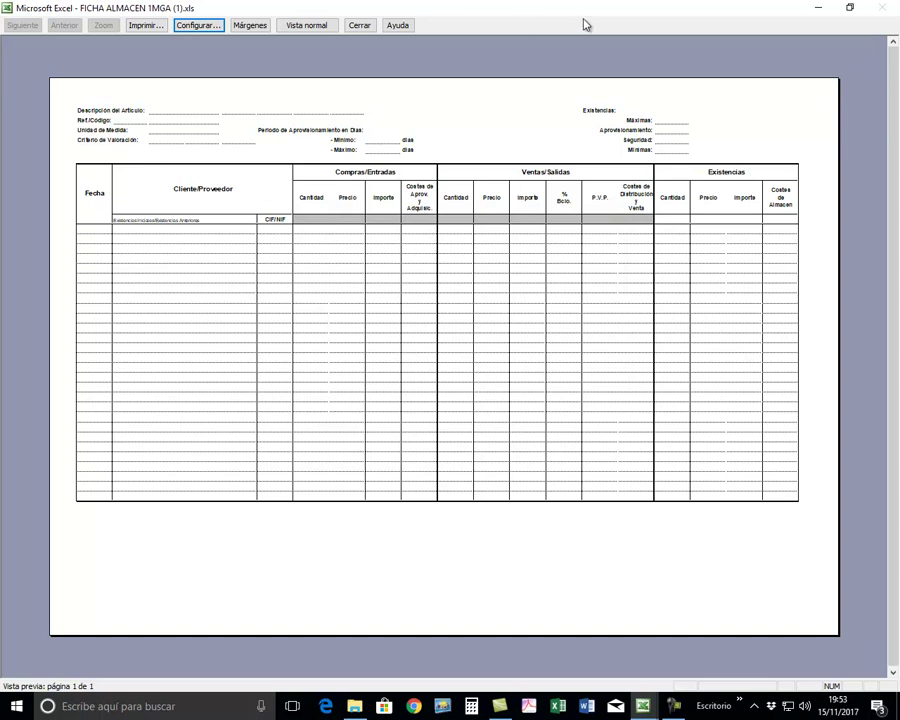
left_click(360, 26)
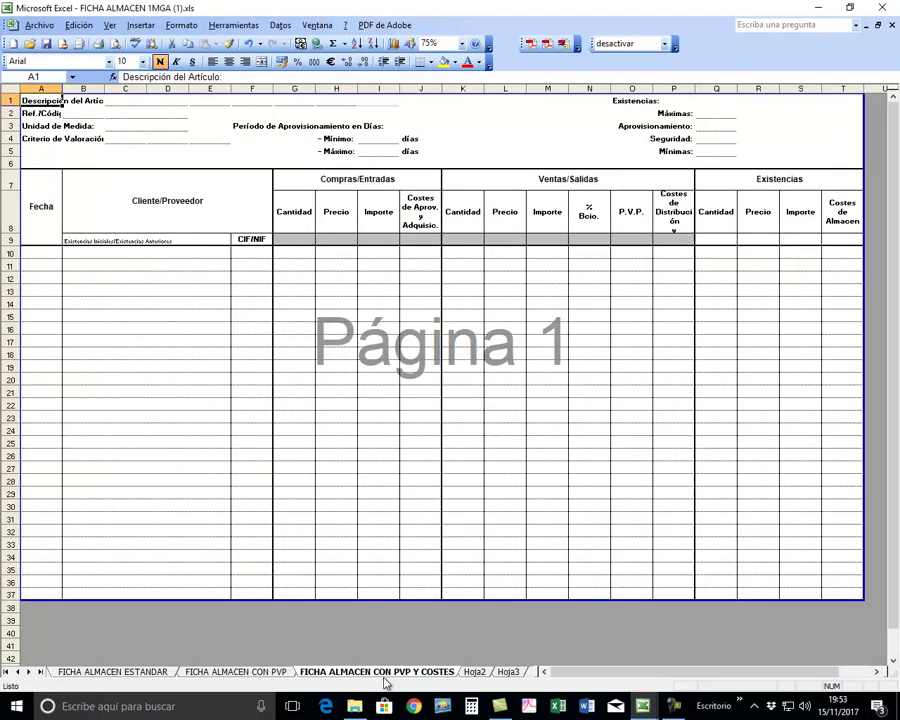
Switch to Libro2 and page forward through its 10-page print preview to page 8.
mouse_move(644, 710)
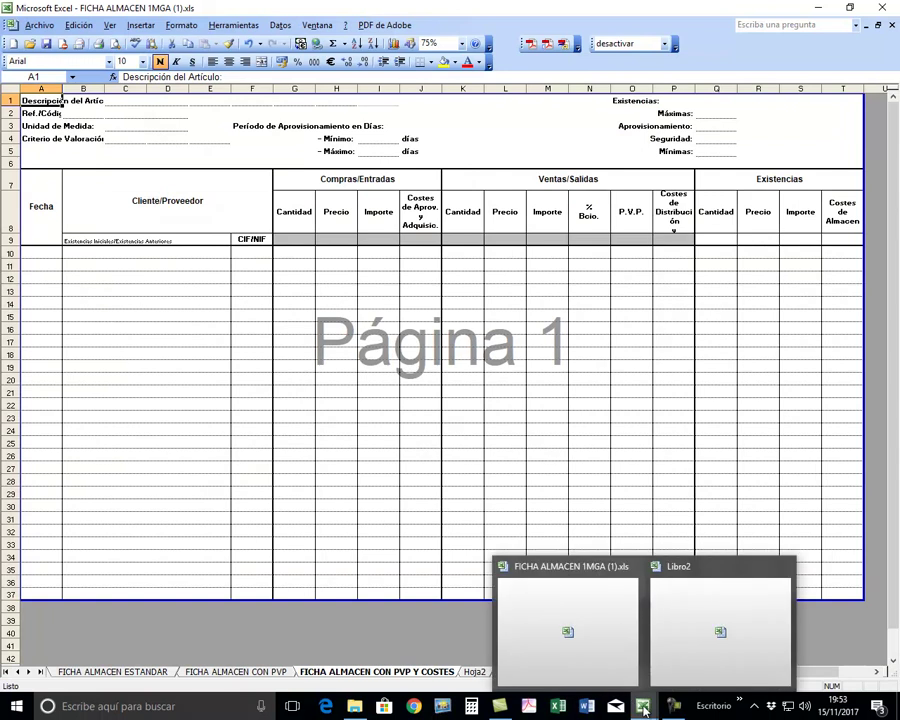
left_click(698, 567)
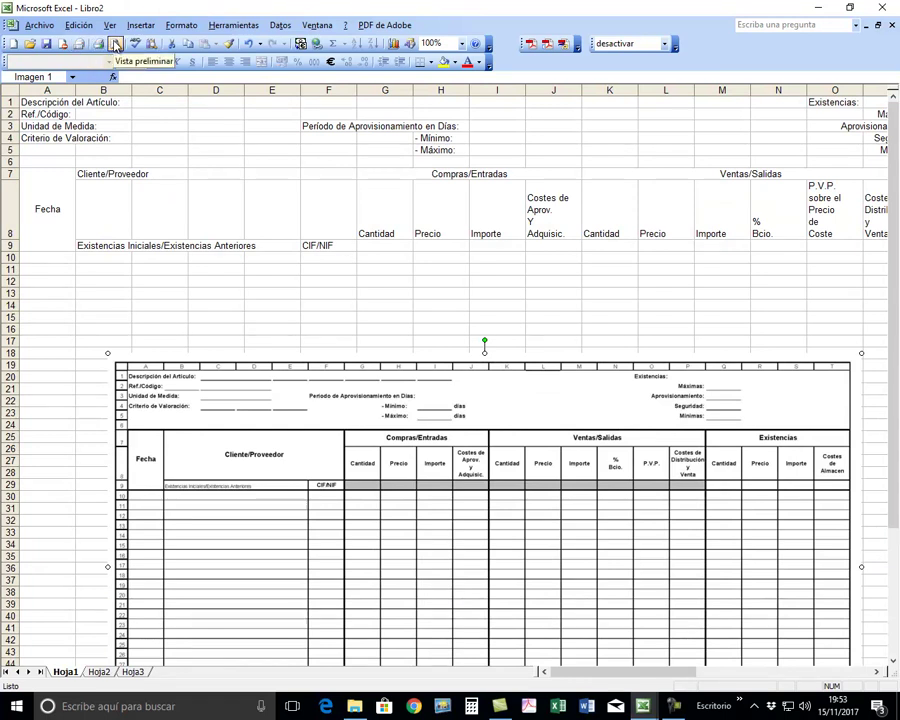
left_click(116, 45)
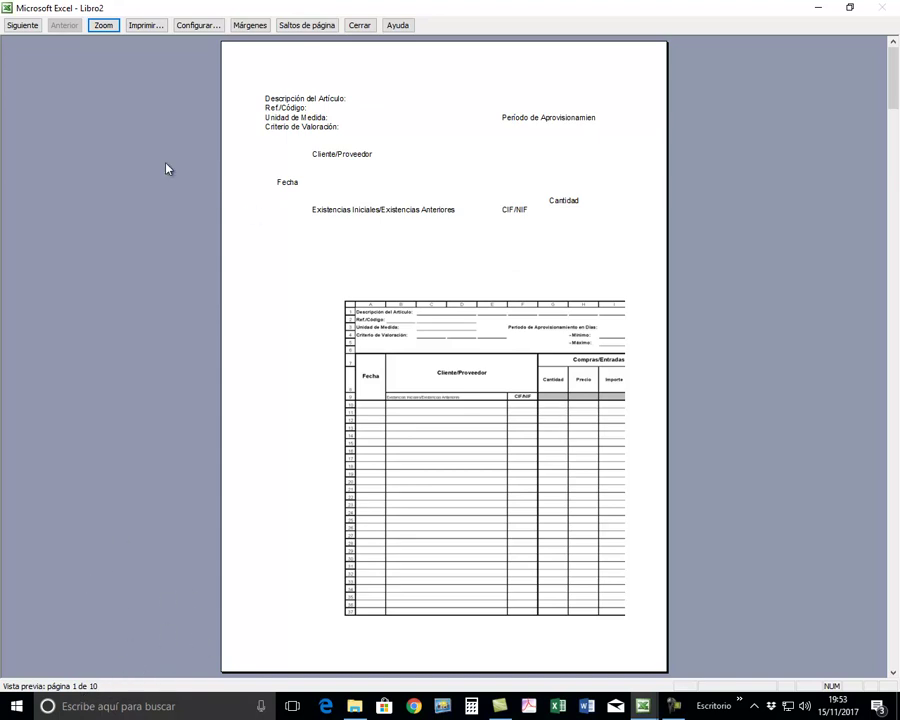
left_click(20, 28)
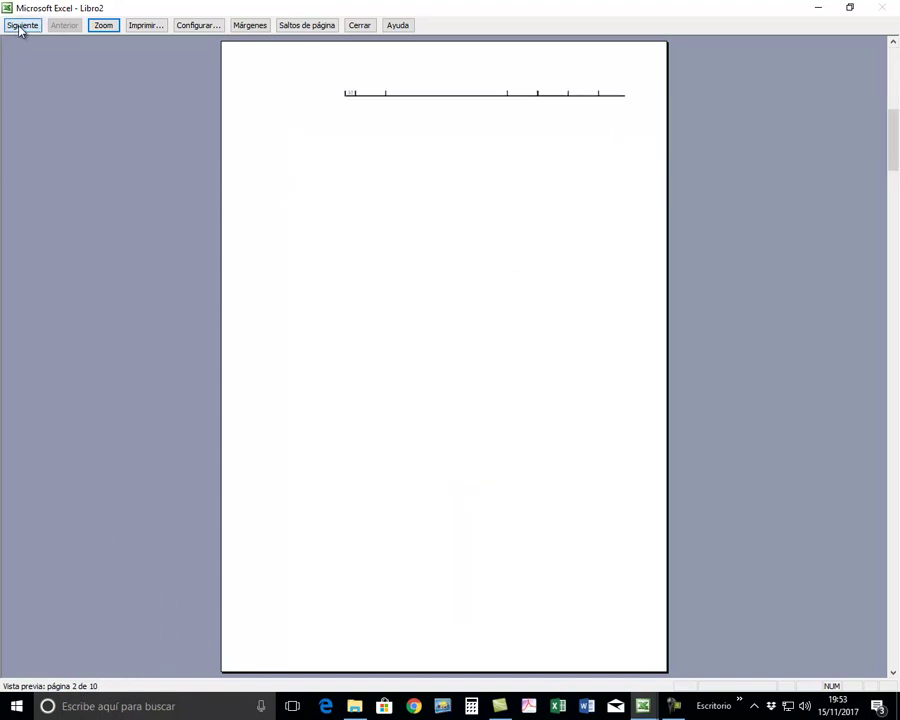
left_click(20, 28)
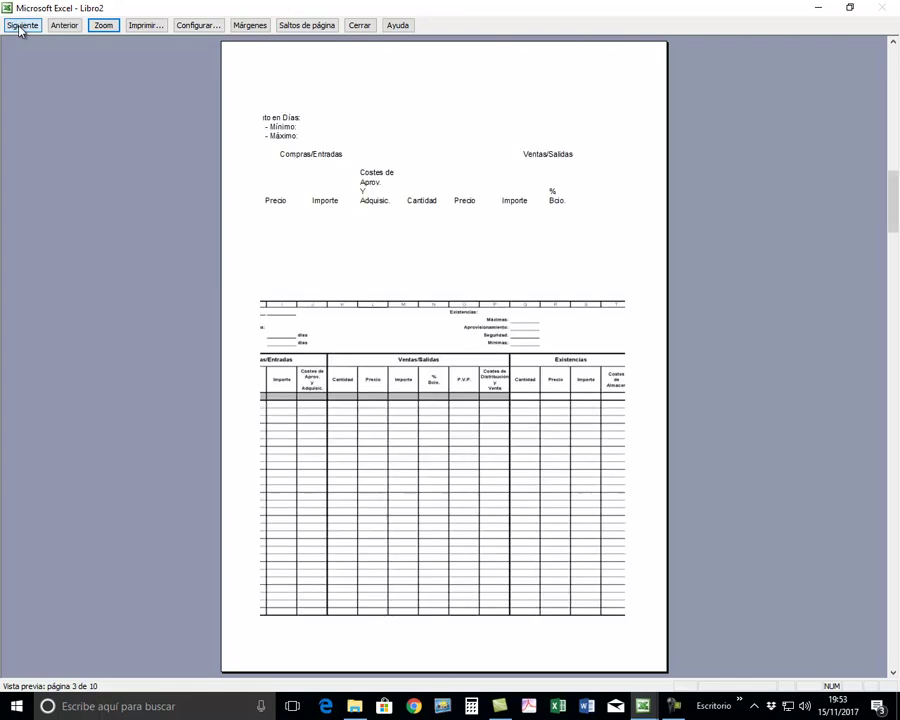
left_click(20, 28)
left_click(20, 28)
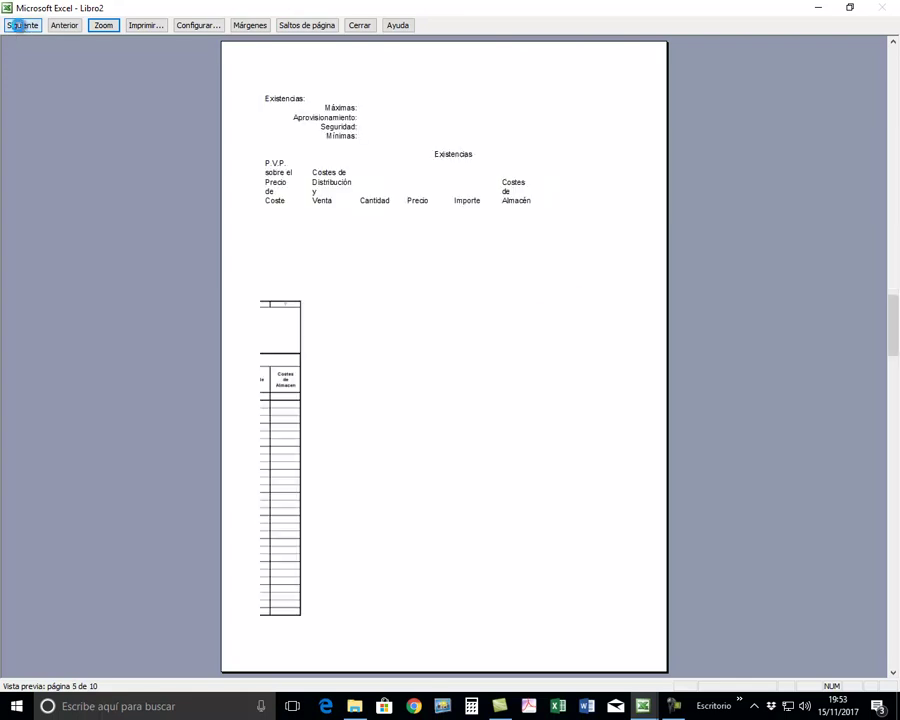
left_click(18, 26)
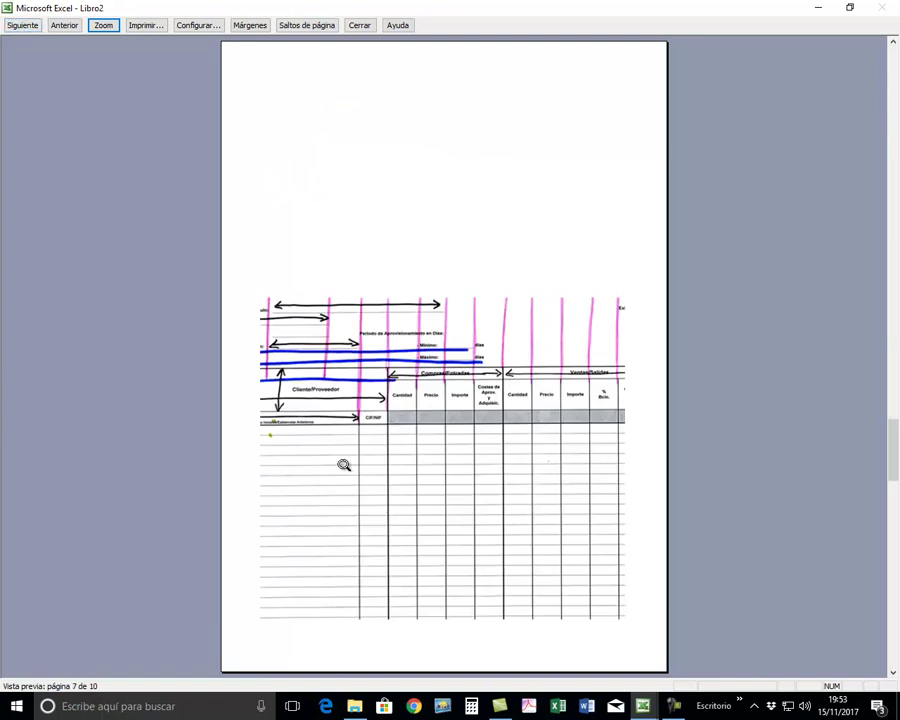
left_click(24, 26)
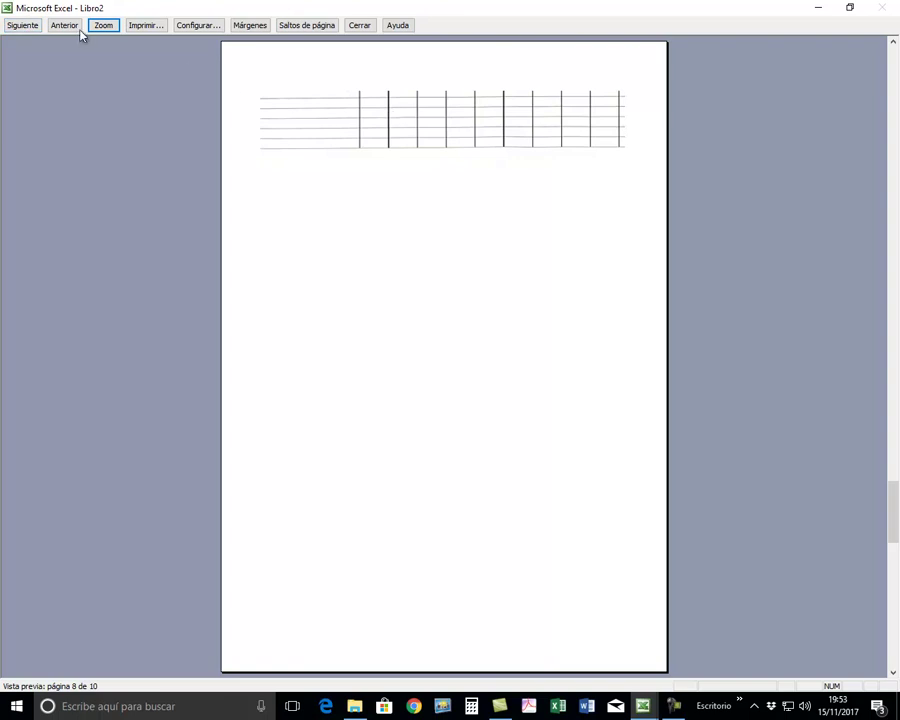
Page back through the preview to page 1, rechecking pages 2–4 along the way.
left_click(65, 25)
left_click(65, 25)
left_click(65, 25)
left_click(65, 25)
left_click(65, 25)
left_click(67, 27)
left_click(68, 28)
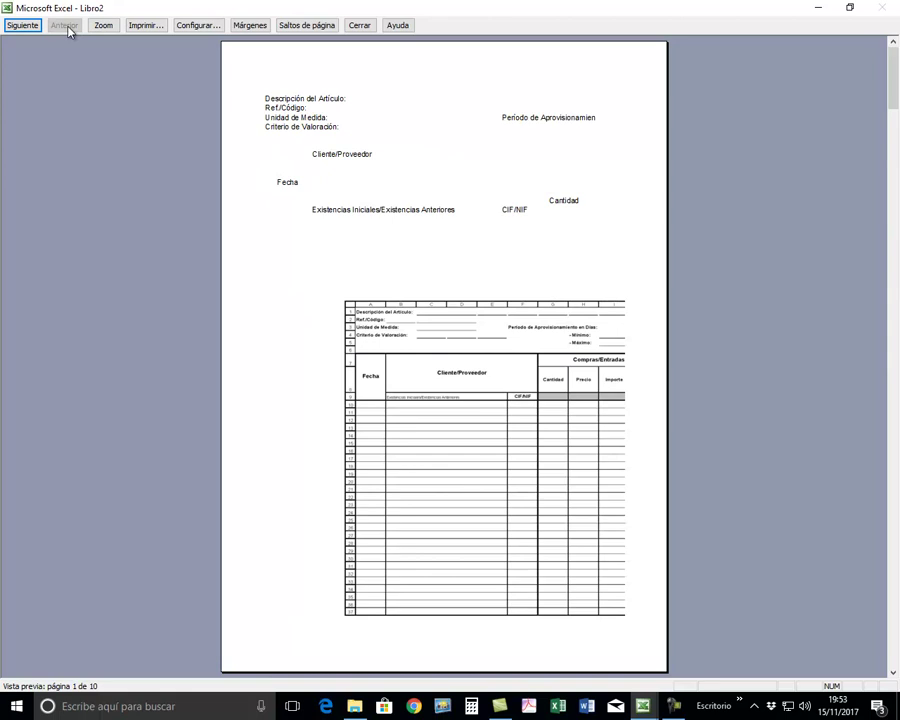
left_click(32, 26)
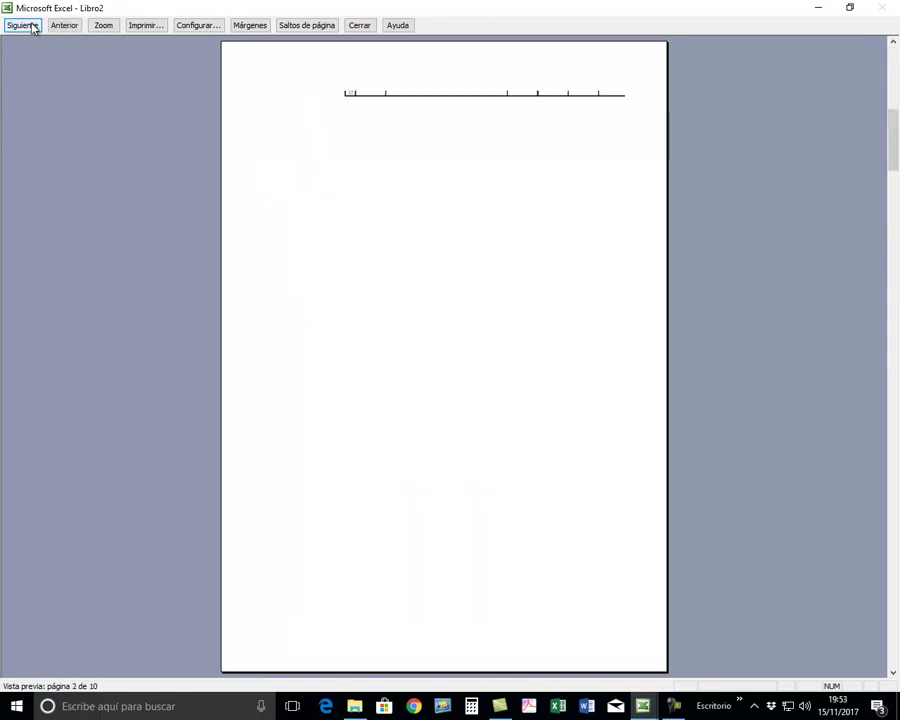
left_click(33, 26)
left_click(33, 26)
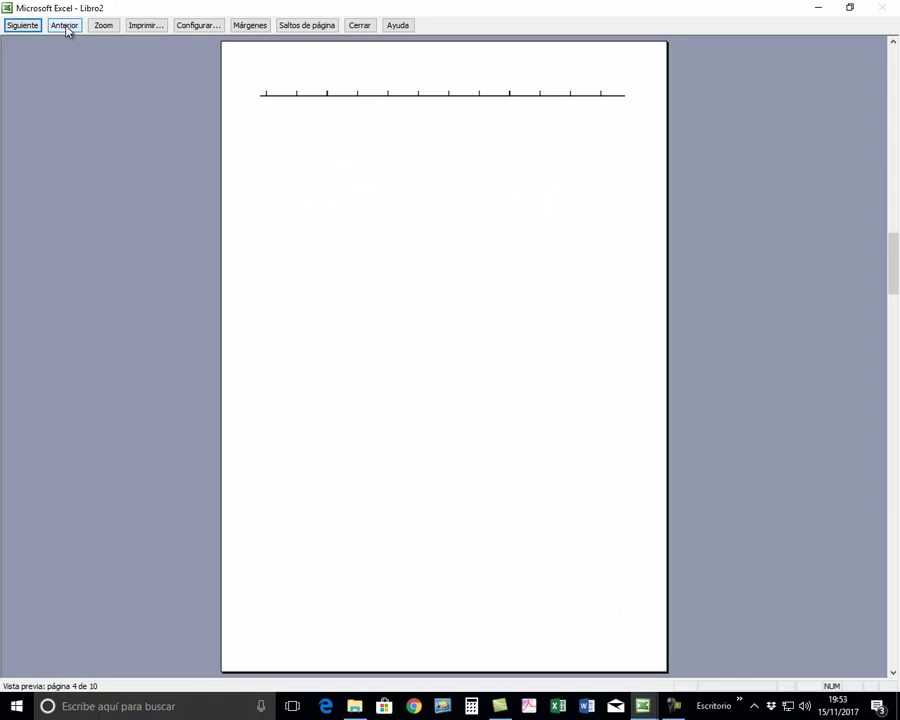
left_click(65, 25)
left_click(66, 27)
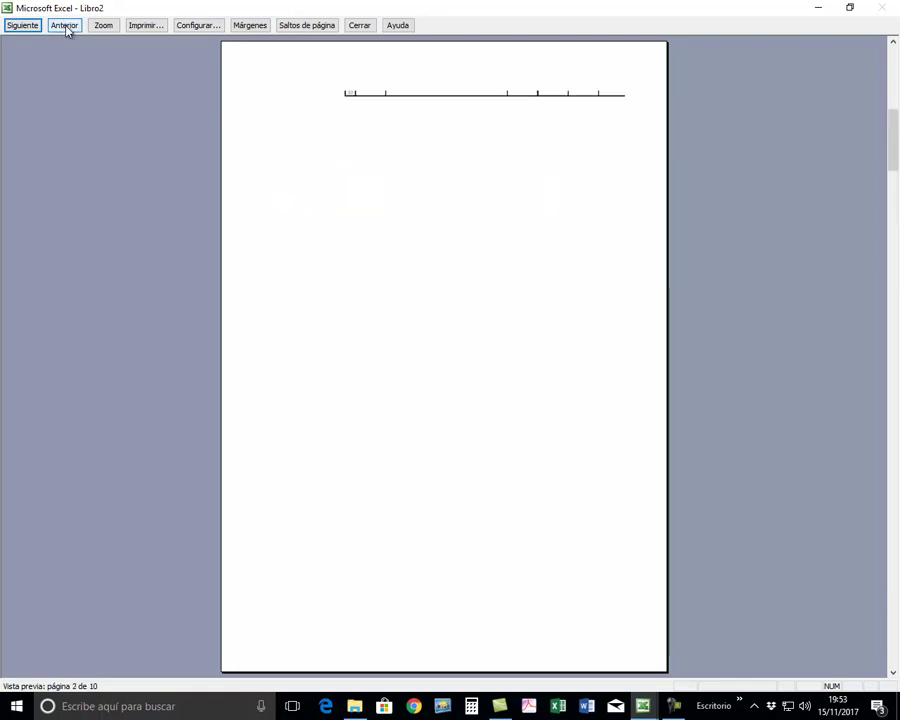
left_click(67, 28)
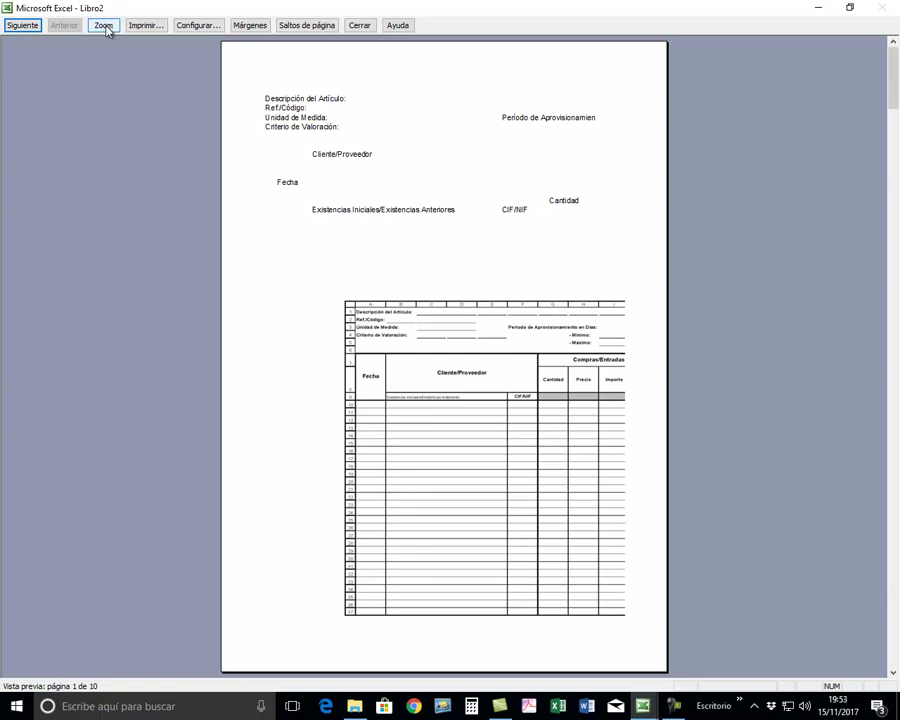
Zoom in on preview page 1 and back out to the full-page view.
left_click(104, 26)
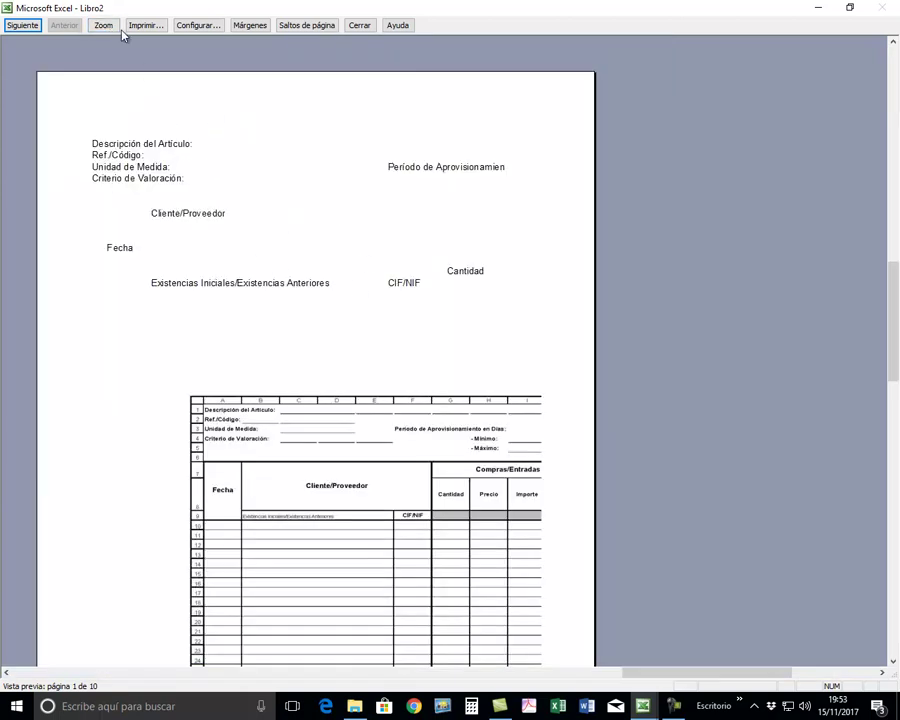
left_click(100, 25)
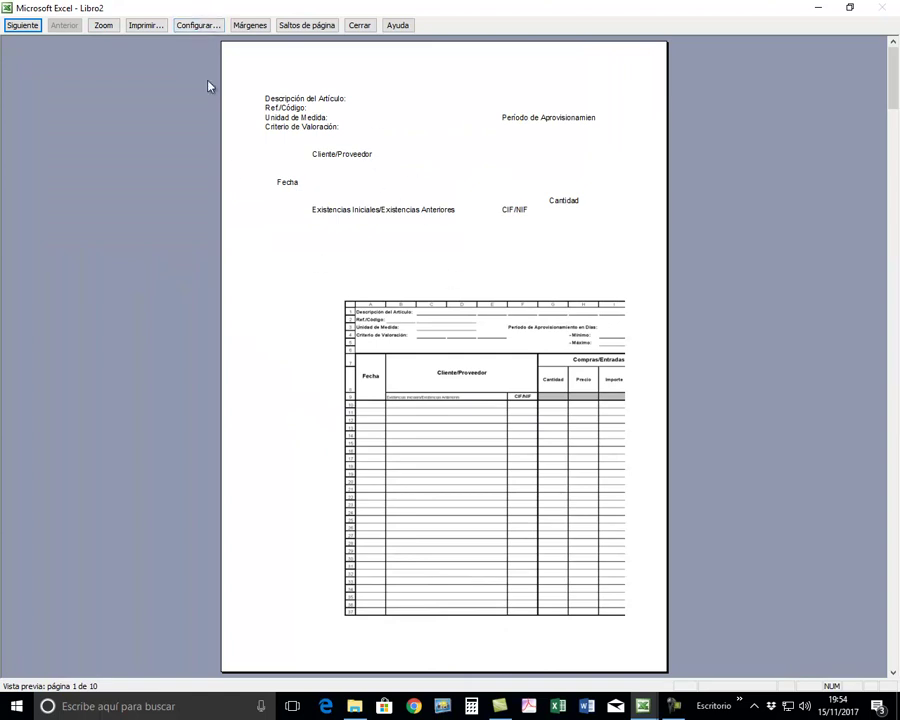
left_click(197, 26)
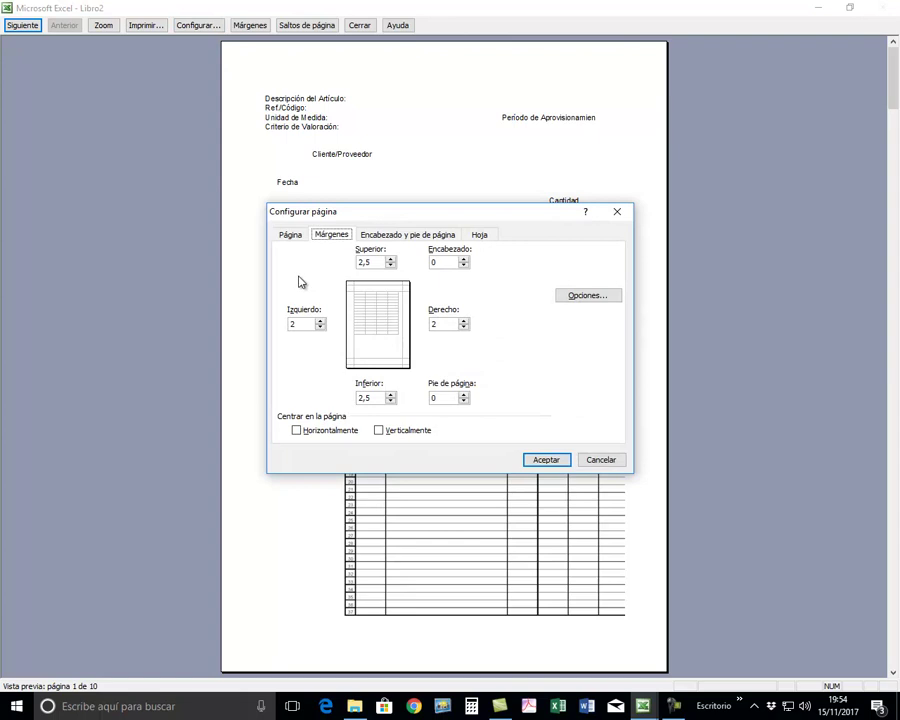
Switch the page to landscape and set the top and bottom margins to 1.
left_click(288, 236)
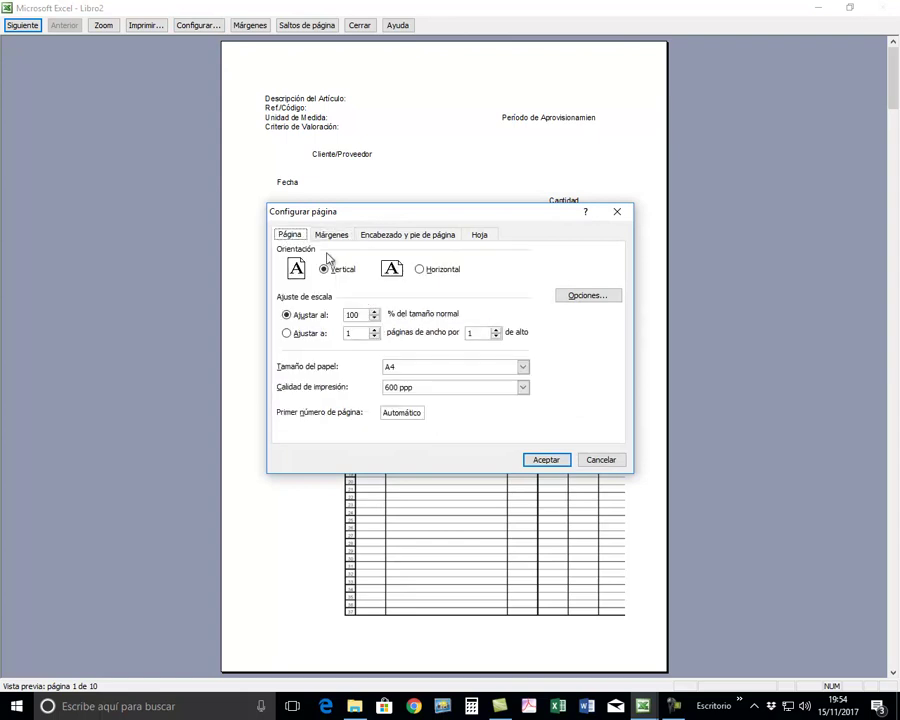
left_click(422, 272)
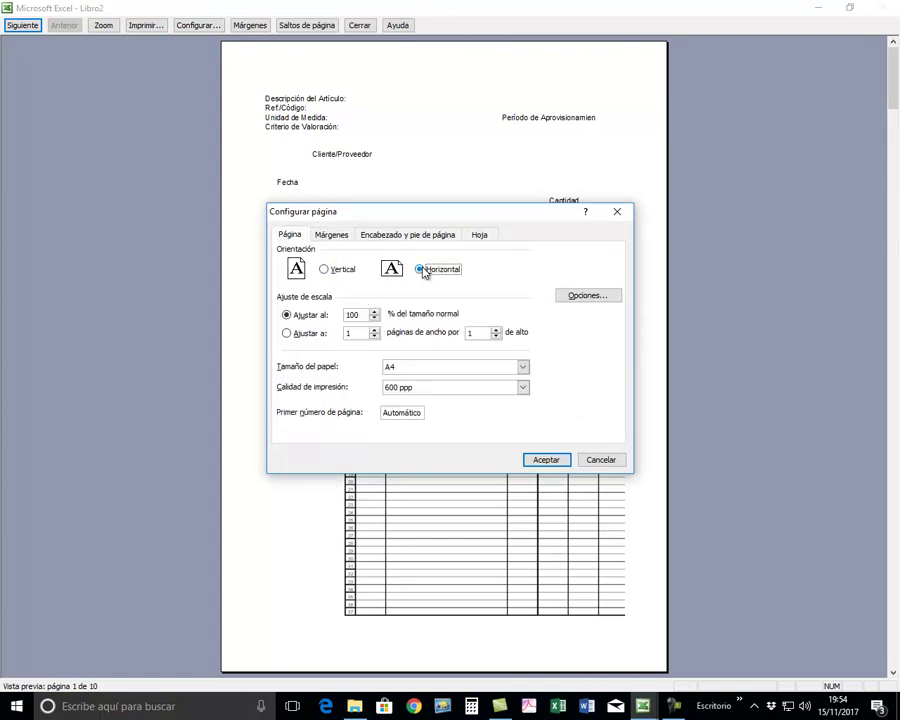
left_click(336, 237)
left_click(368, 262)
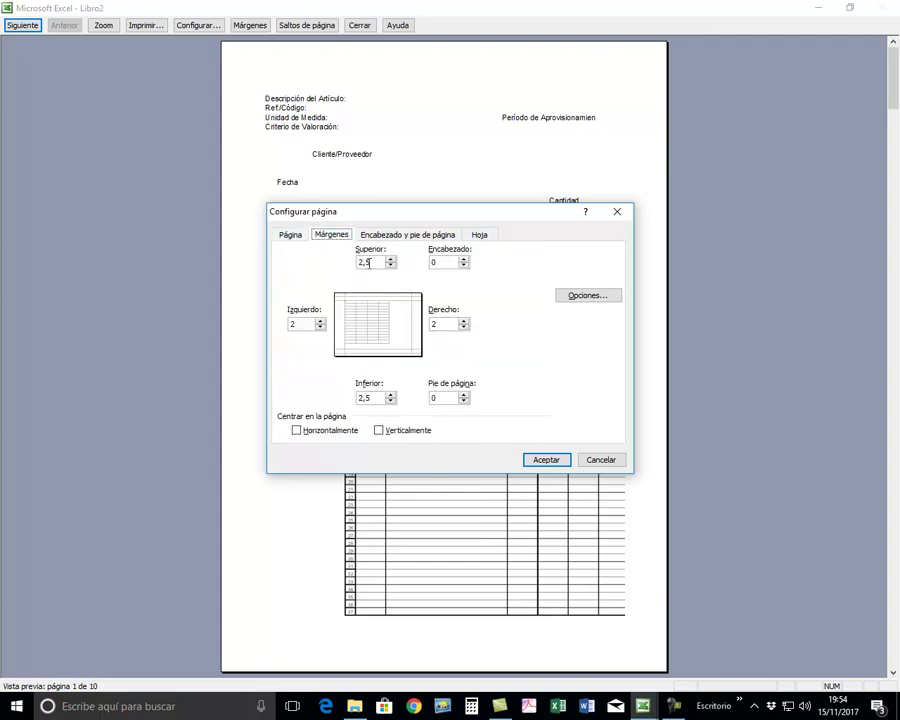
left_click_drag(373, 261, 320, 257)
type("1")
left_click_drag(373, 397, 318, 398)
type("1")
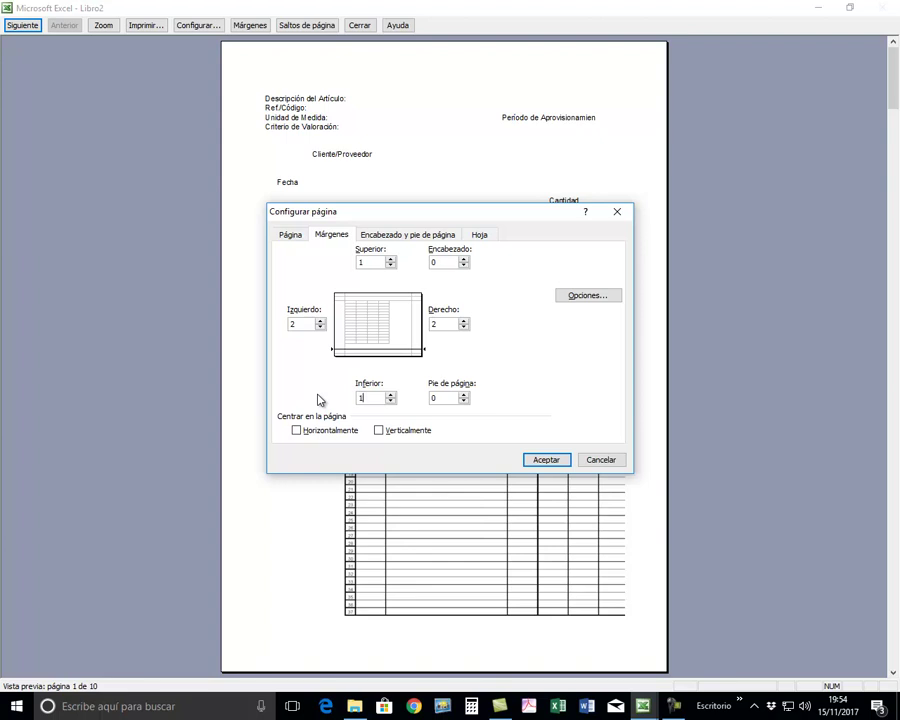
Set header, footer, left and right margins to 1 and apply the page setup.
left_click(428, 262)
type("1")
left_click(434, 396)
type("1")
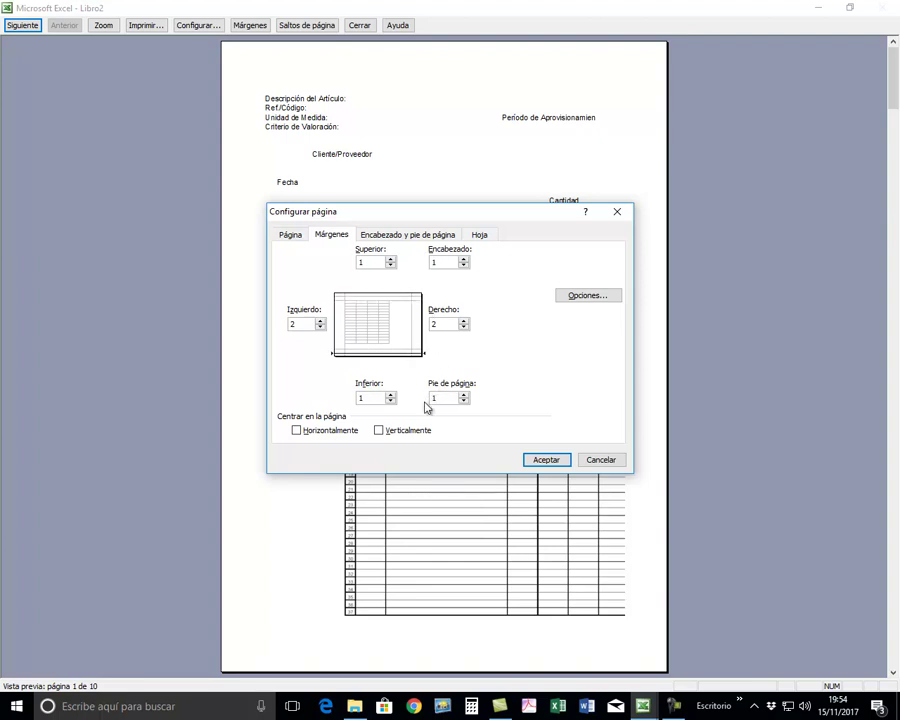
double_click(299, 325)
type("1")
double_click(431, 324)
type("1")
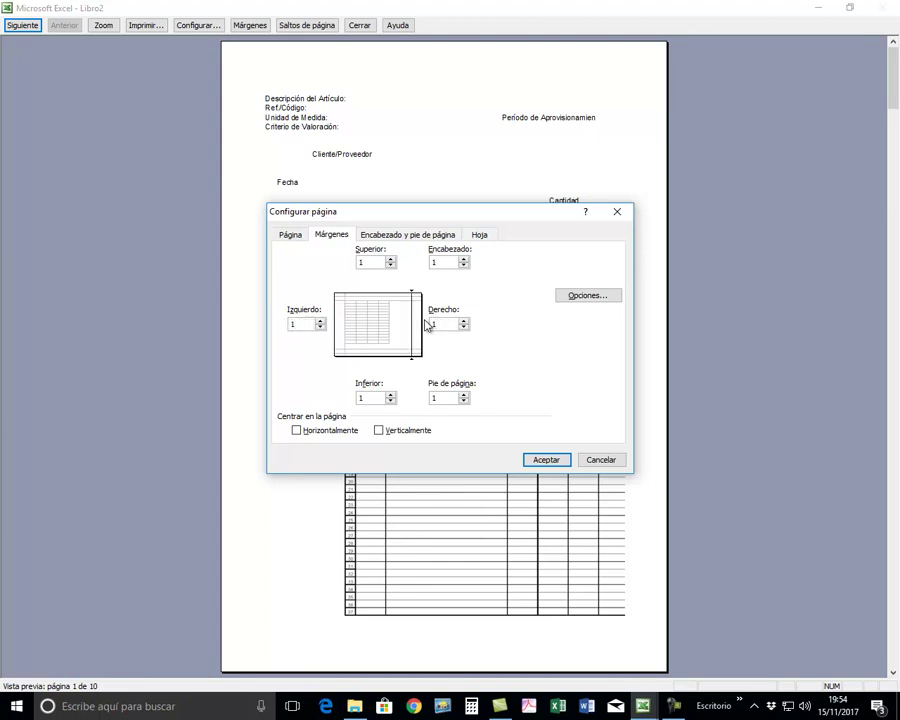
left_click(463, 322)
type("1")
left_click(296, 237)
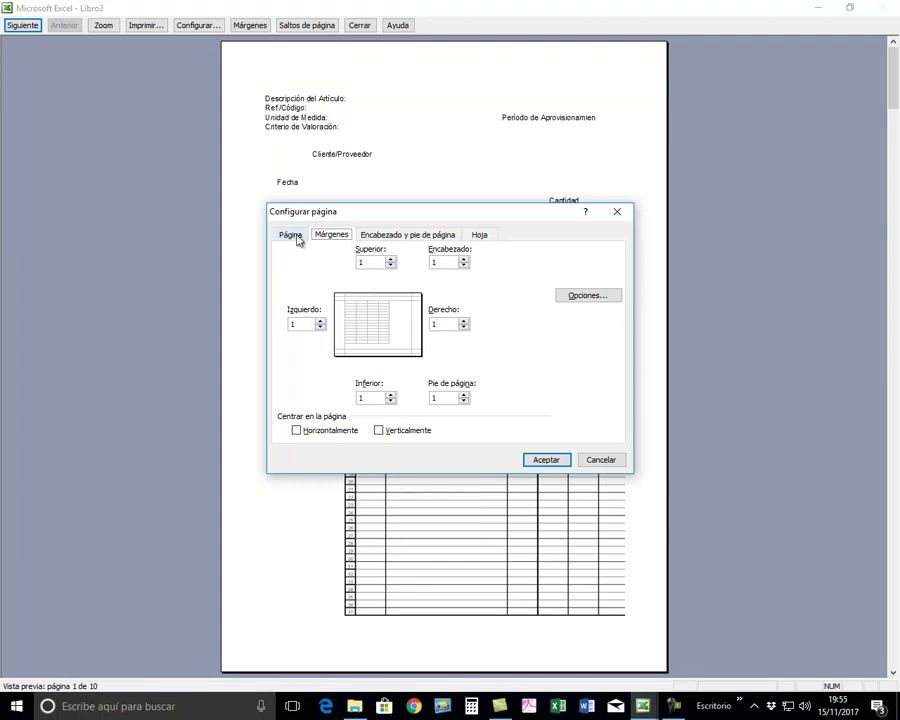
left_click(290, 235)
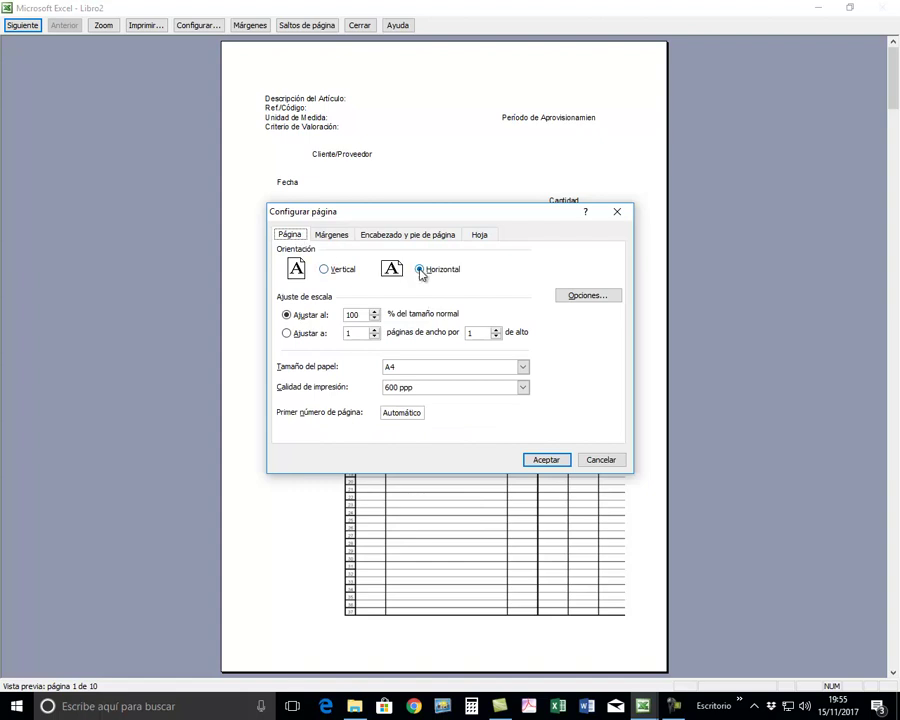
left_click(546, 461)
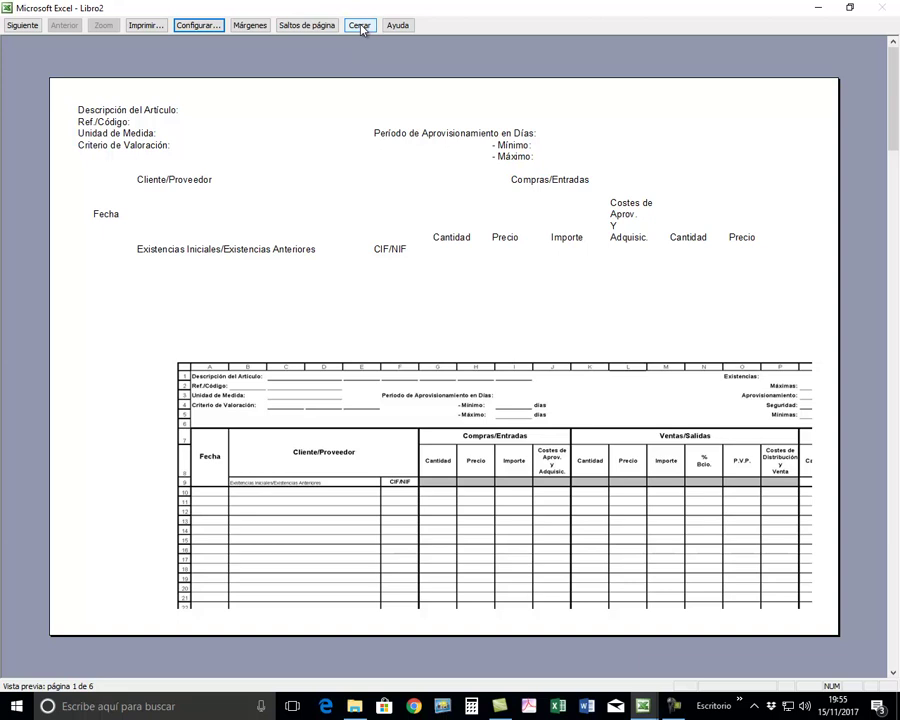
Reopen the print preview, look over landscape pages 2 and 3, and return to the worksheet.
left_click(360, 26)
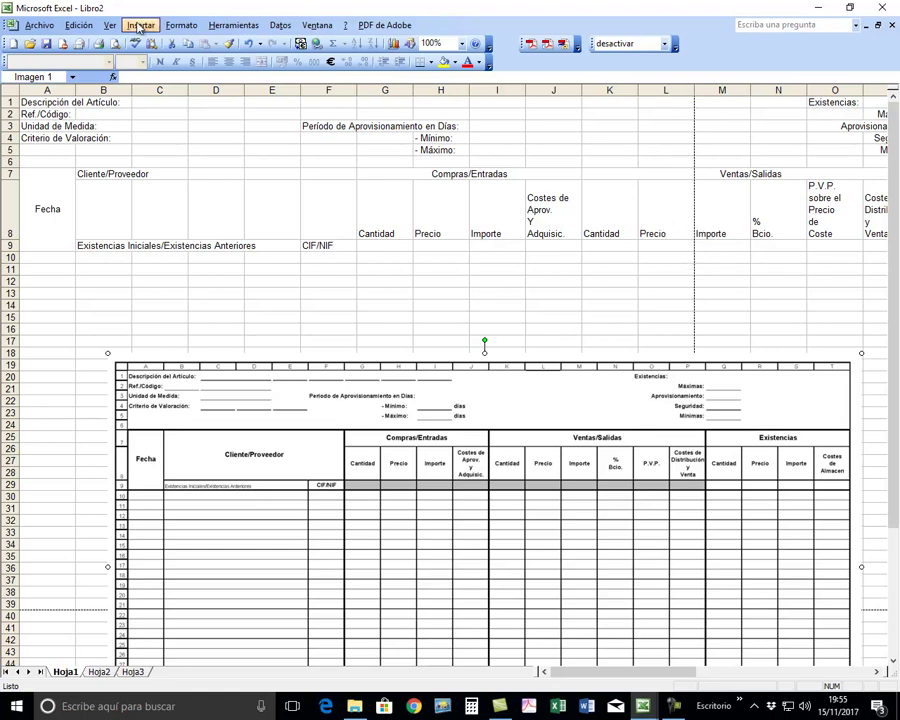
left_click(116, 44)
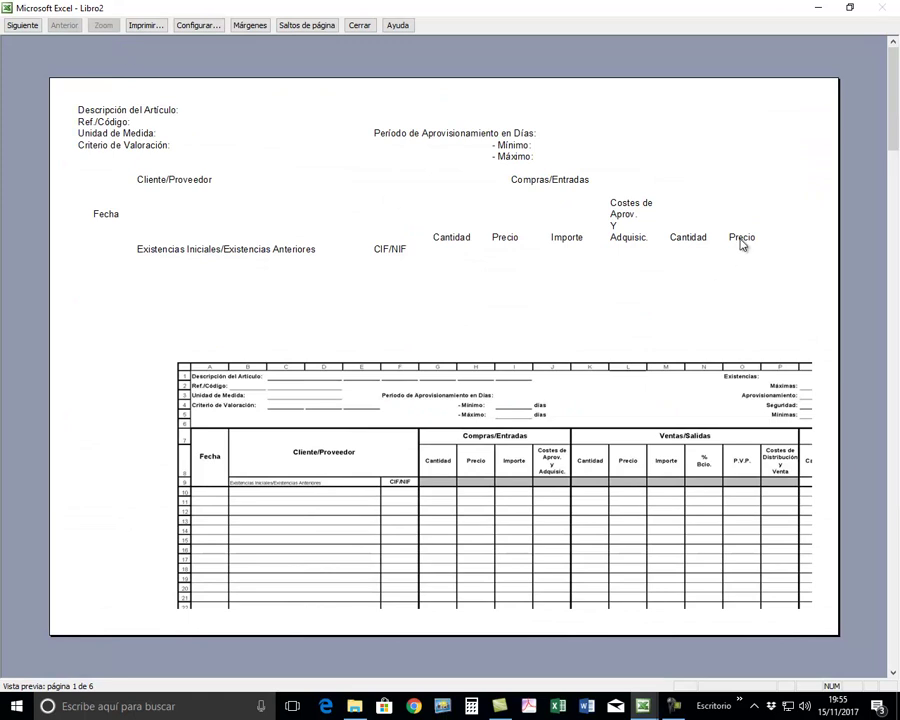
left_click(16, 28)
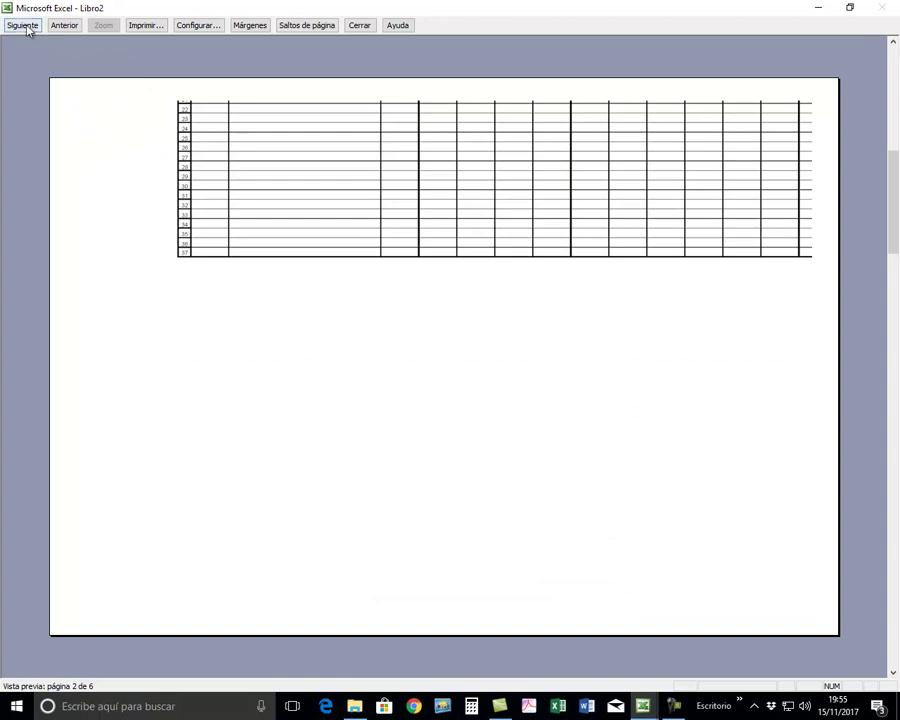
left_click(27, 28)
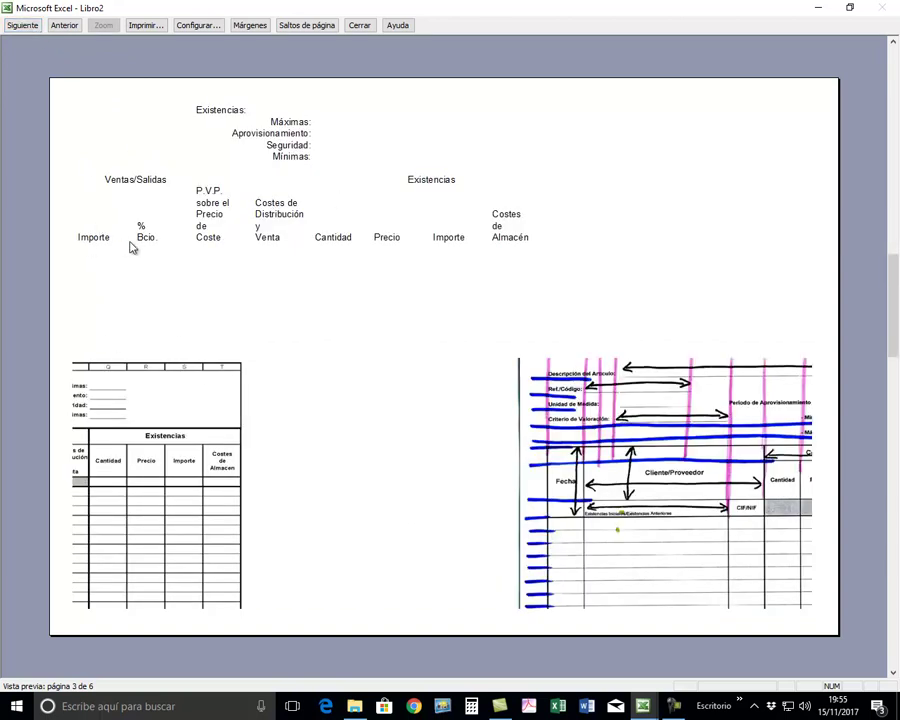
left_click(361, 26)
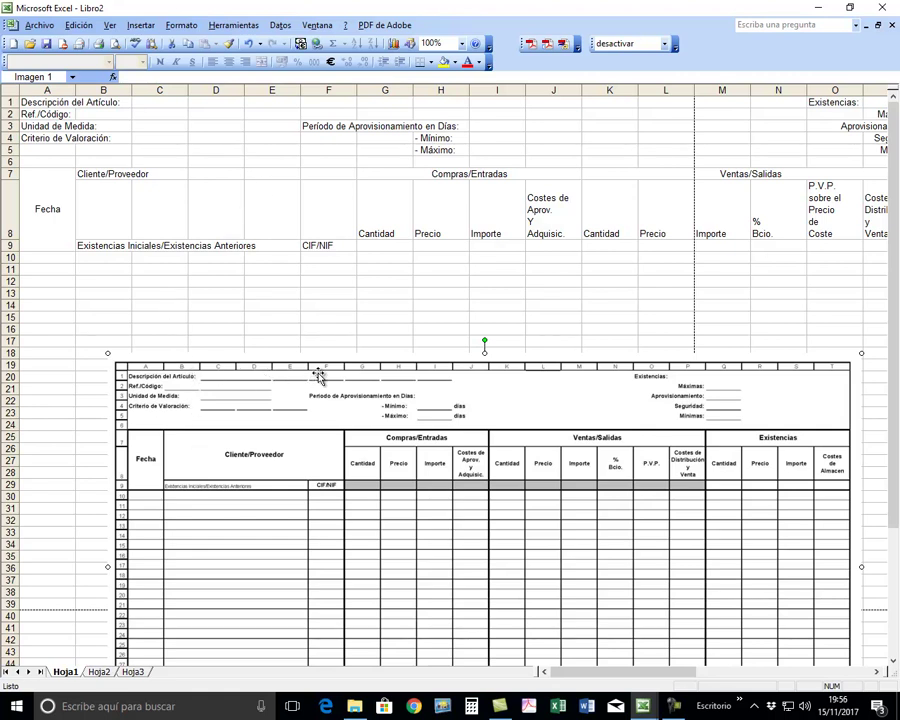
Merge B7:F8 into a single Cliente/Proveedor header block.
left_click_drag(108, 174, 320, 176)
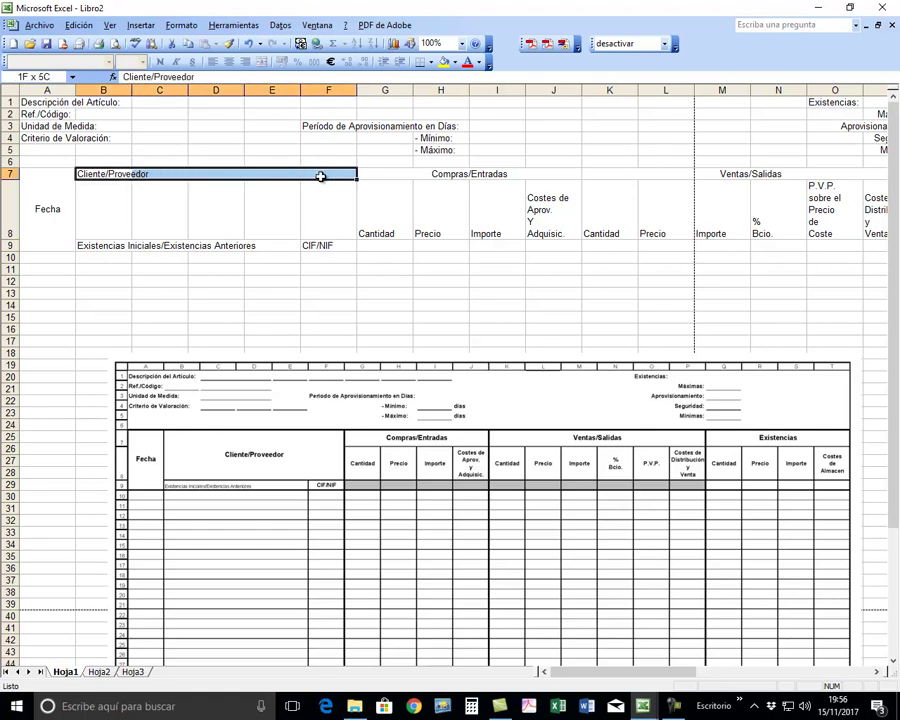
left_click(261, 62)
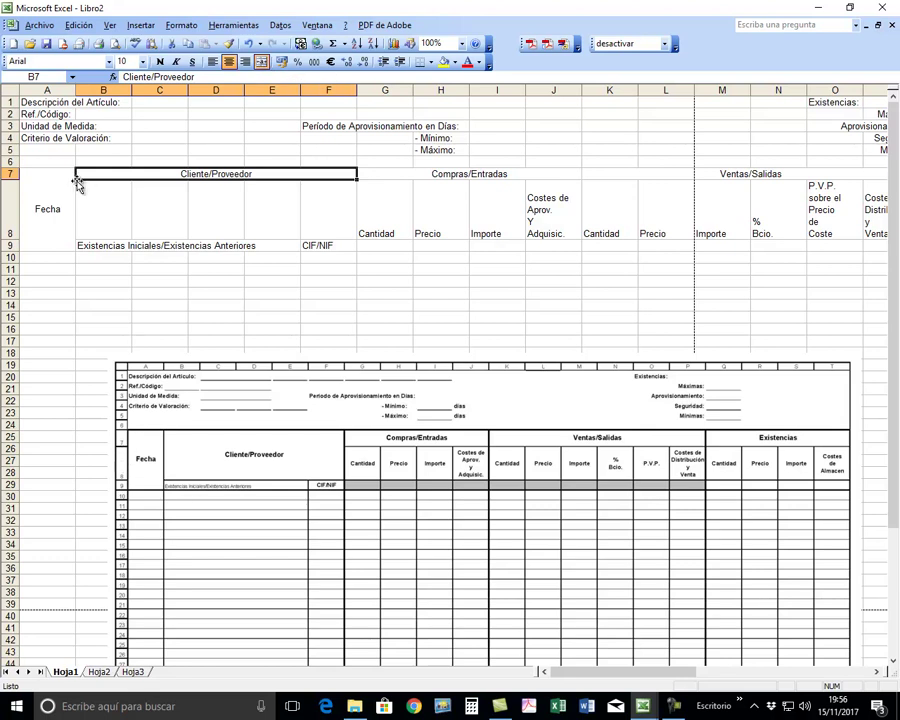
left_click_drag(137, 173, 137, 195)
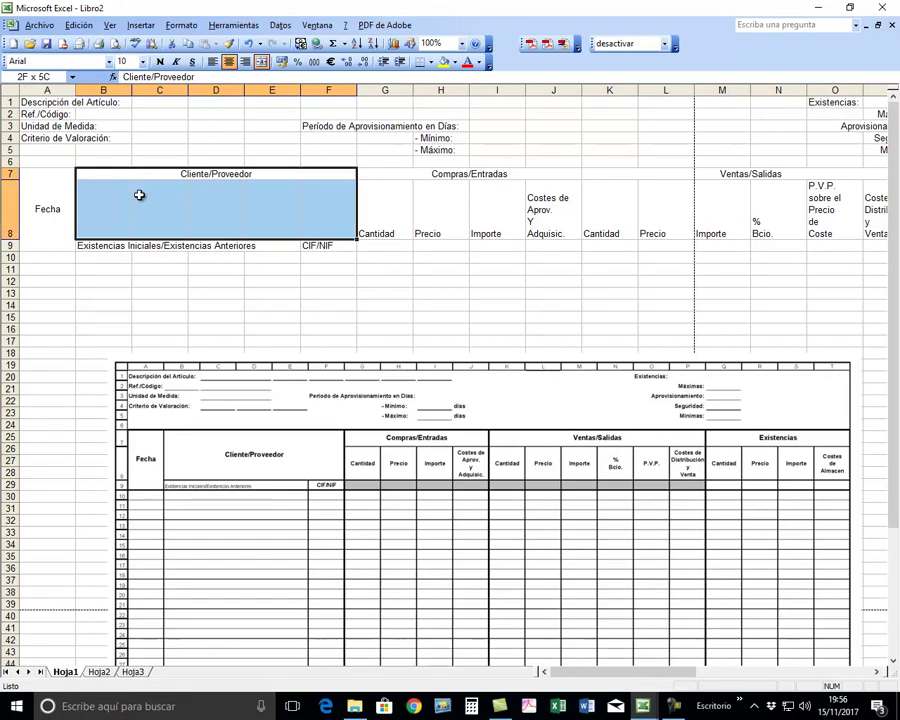
left_click(261, 64)
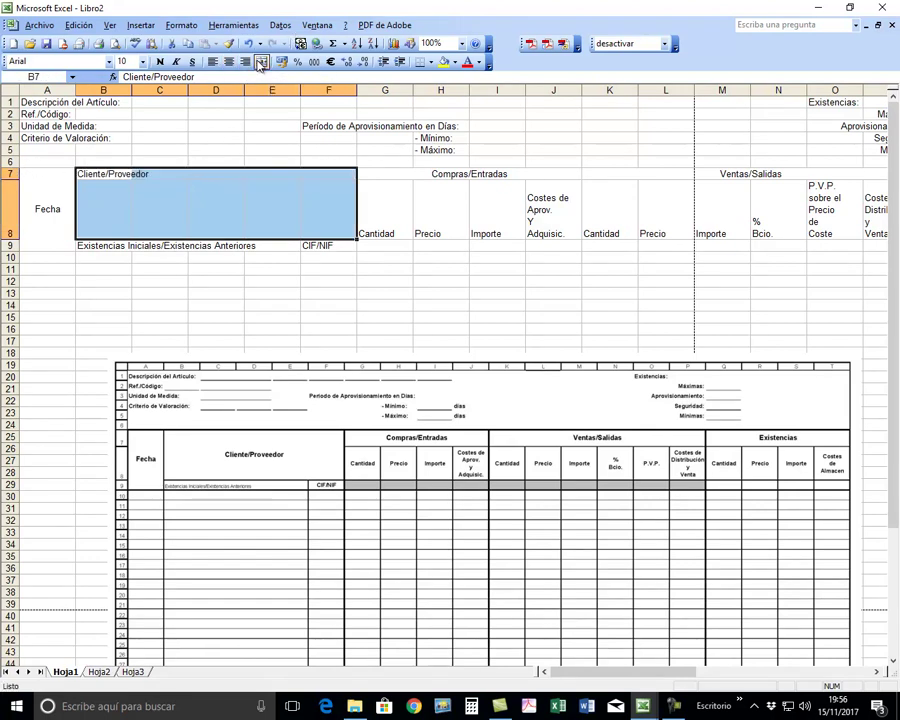
left_click(112, 176)
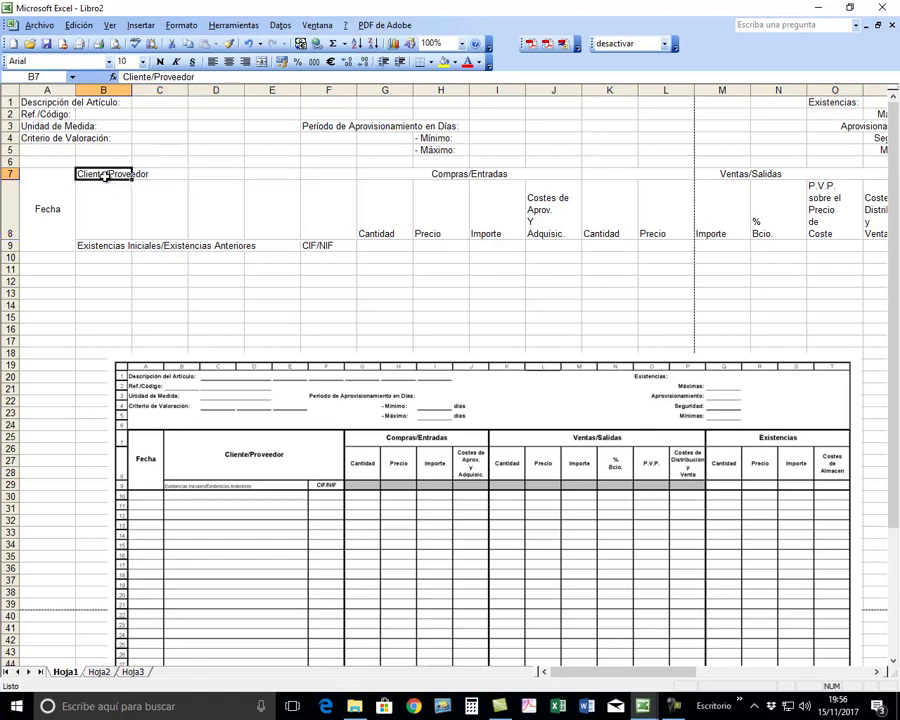
left_click_drag(107, 174, 317, 173)
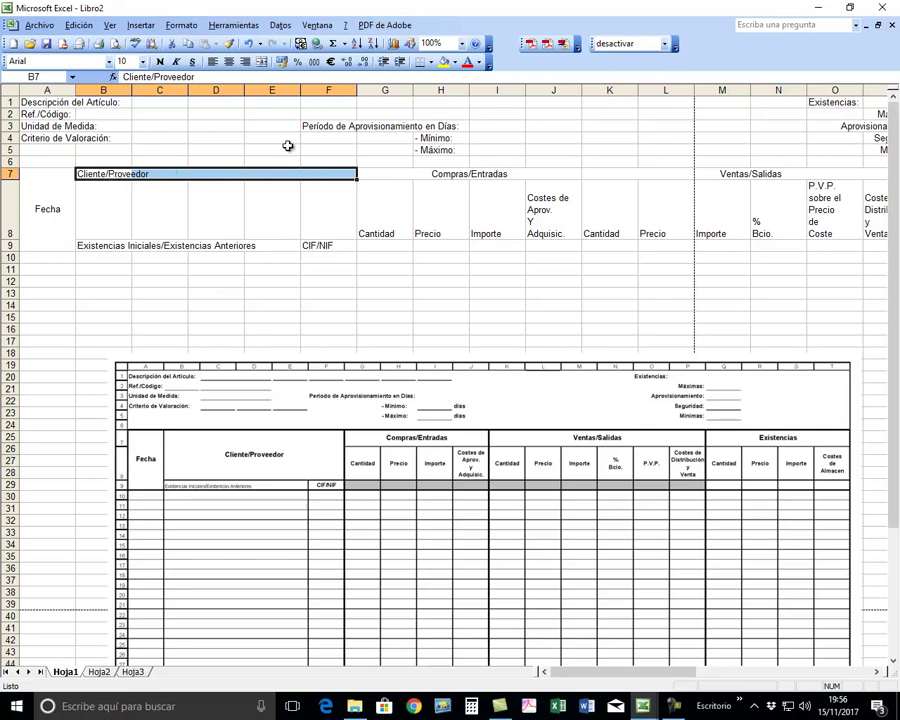
left_click(208, 187)
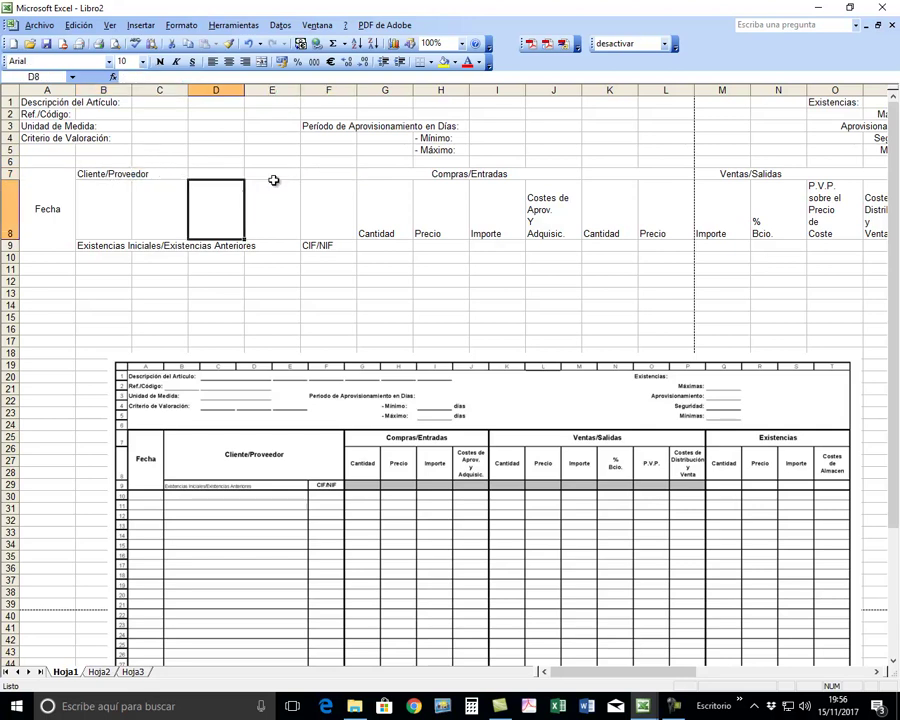
left_click_drag(110, 174, 320, 172)
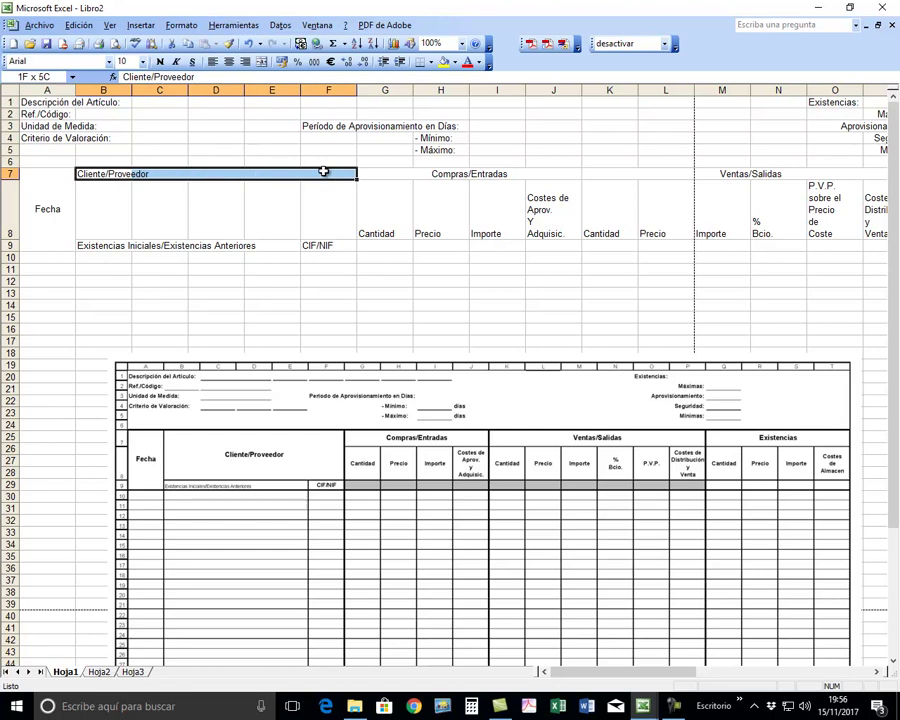
left_click(261, 61)
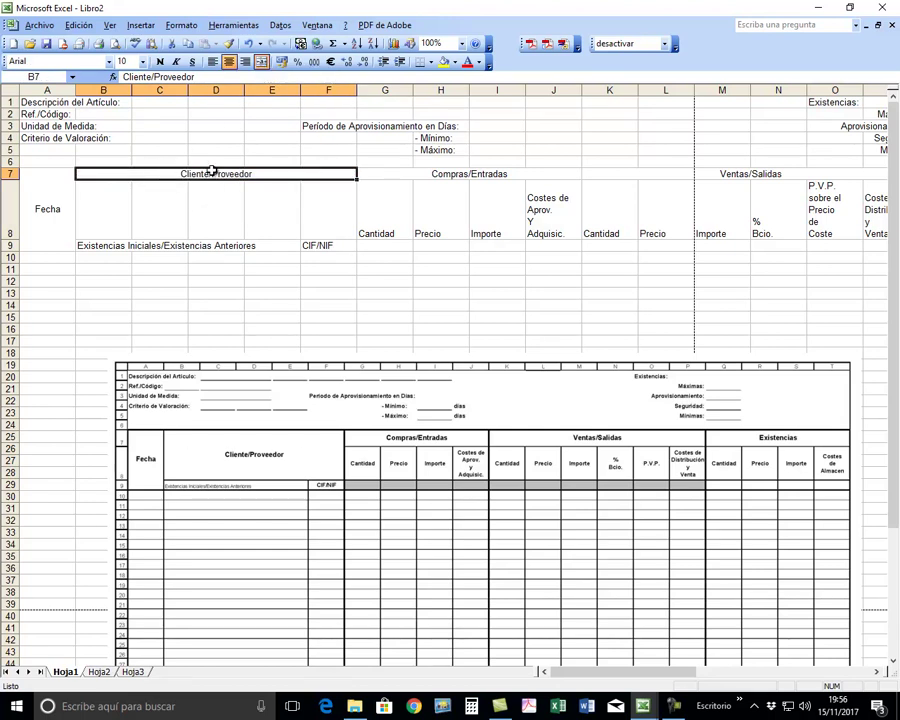
left_click_drag(90, 177, 98, 201)
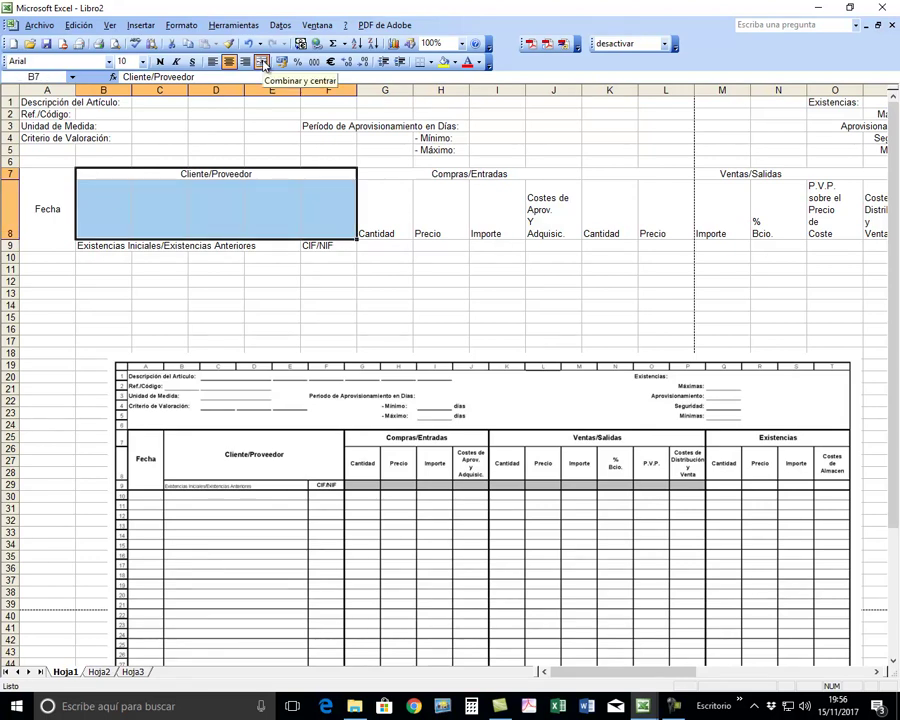
left_click(263, 63)
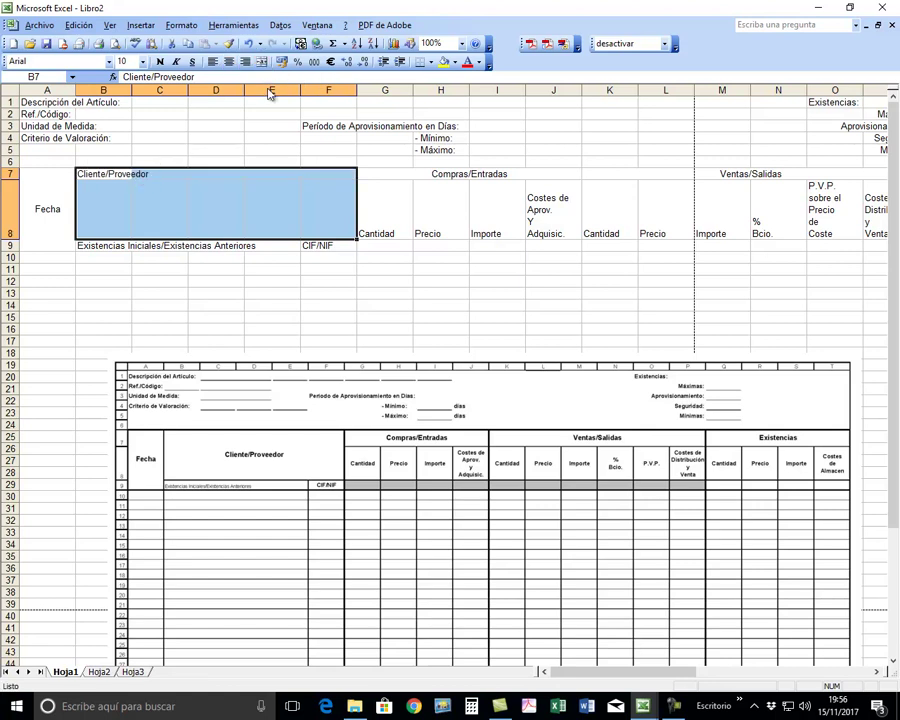
left_click(262, 62)
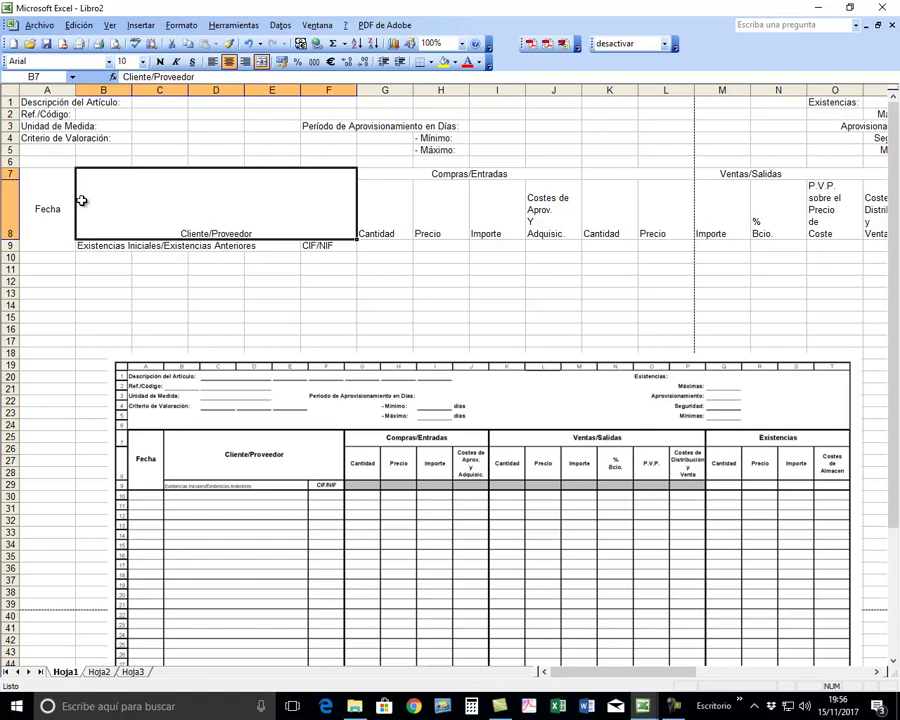
Set the merged B7:F8 block's vertical alignment to Centrar.
left_click(182, 25)
left_click(197, 42)
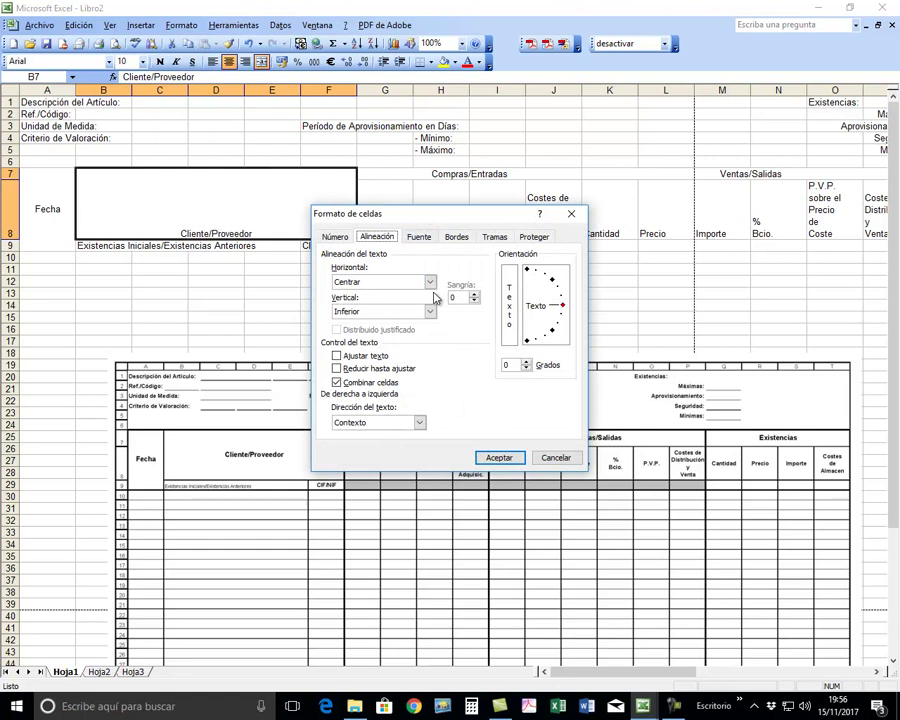
left_click(429, 311)
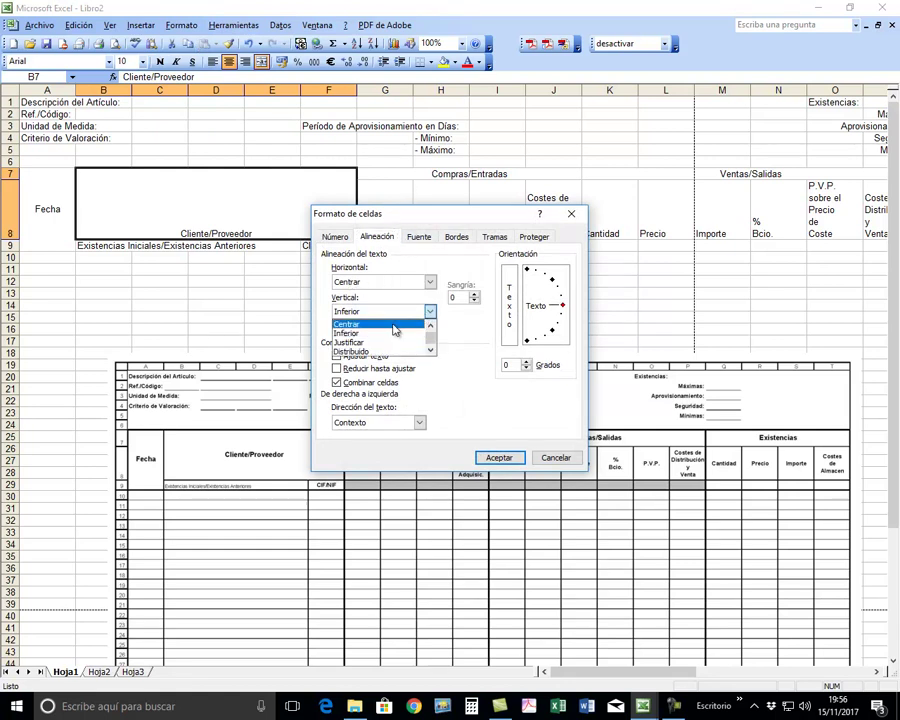
left_click(380, 325)
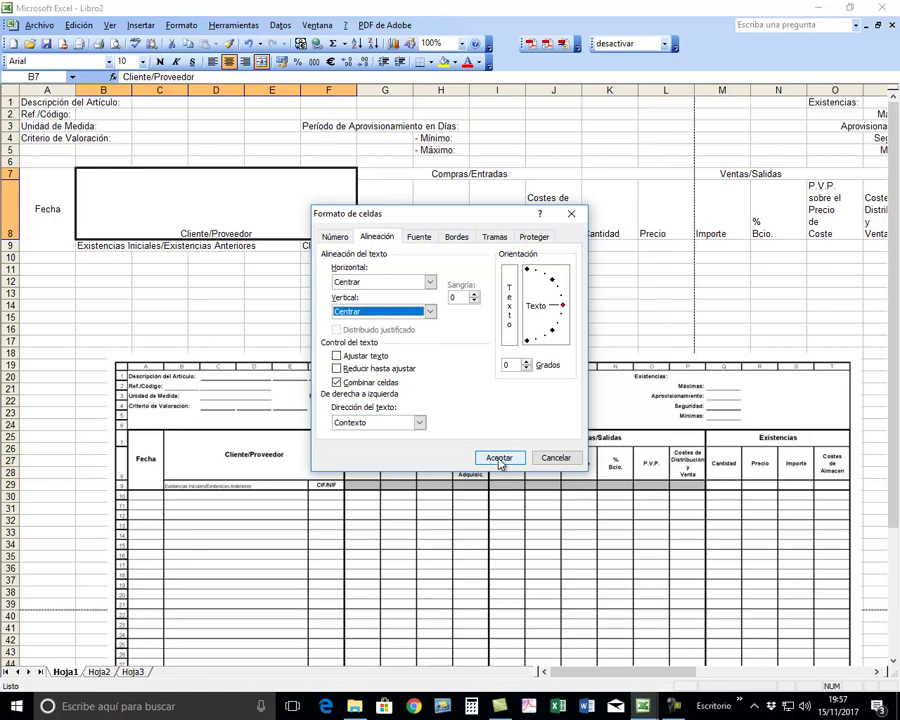
left_click(499, 457)
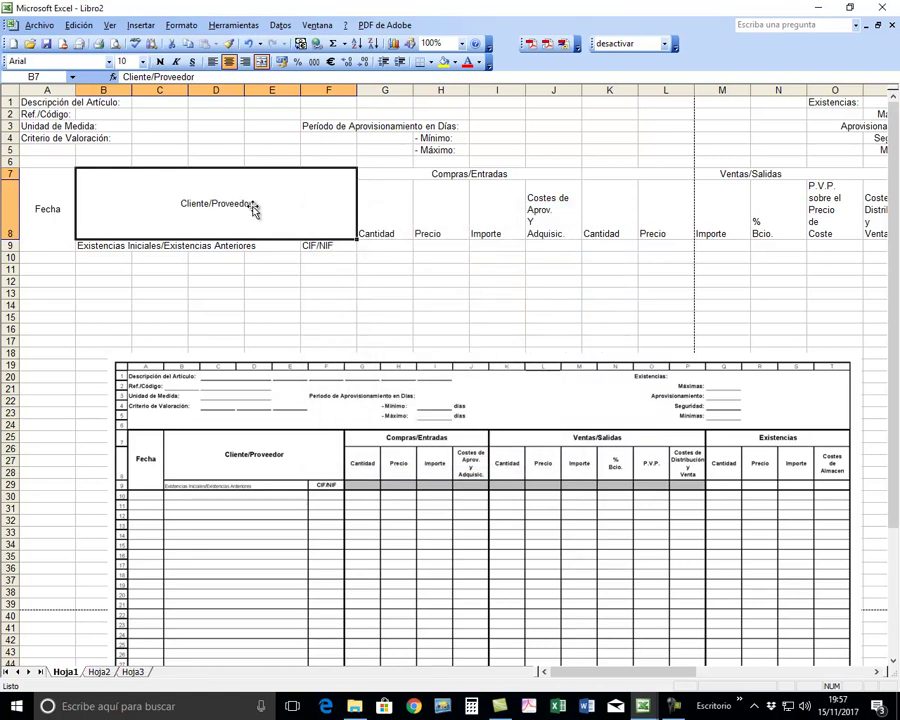
left_click(400, 442)
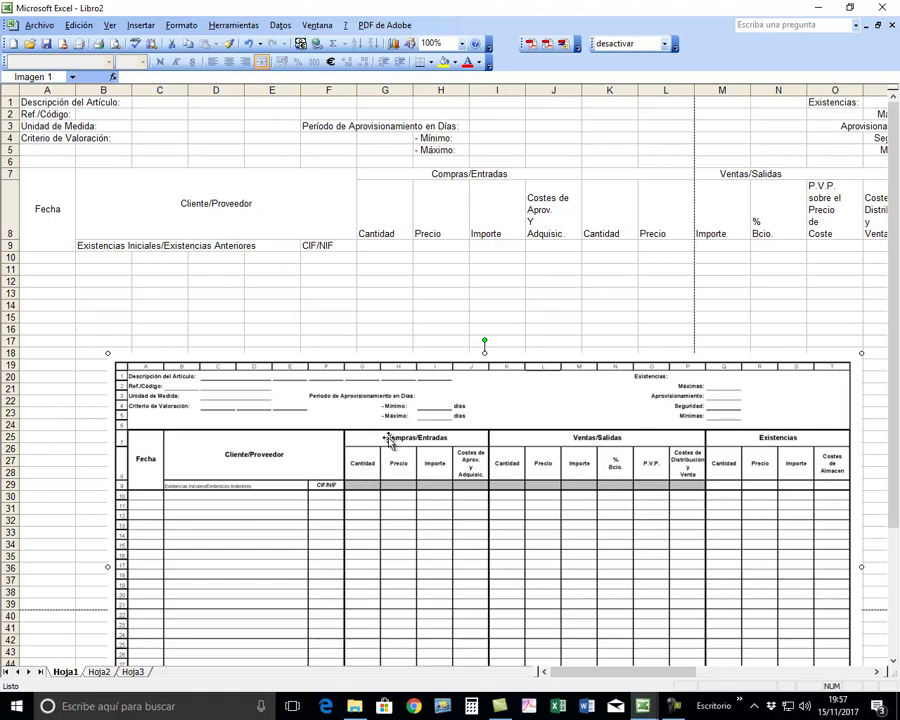
Set the G7:T8 headings to Centrar both horizontally and vertically.
left_click(390, 176)
mouse_move(390, 176)
left_mouse_down()
mouse_move(391, 198)
mouse_move(790, 221)
mouse_move(875, 212)
mouse_move(830, 213)
left_mouse_up()
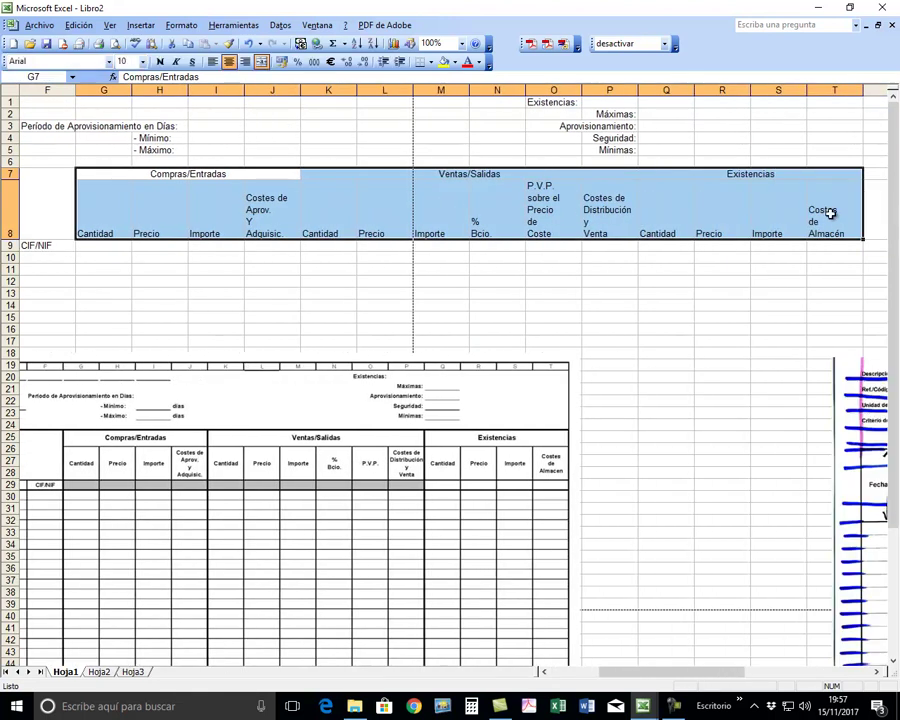
left_click(182, 25)
left_click(197, 40)
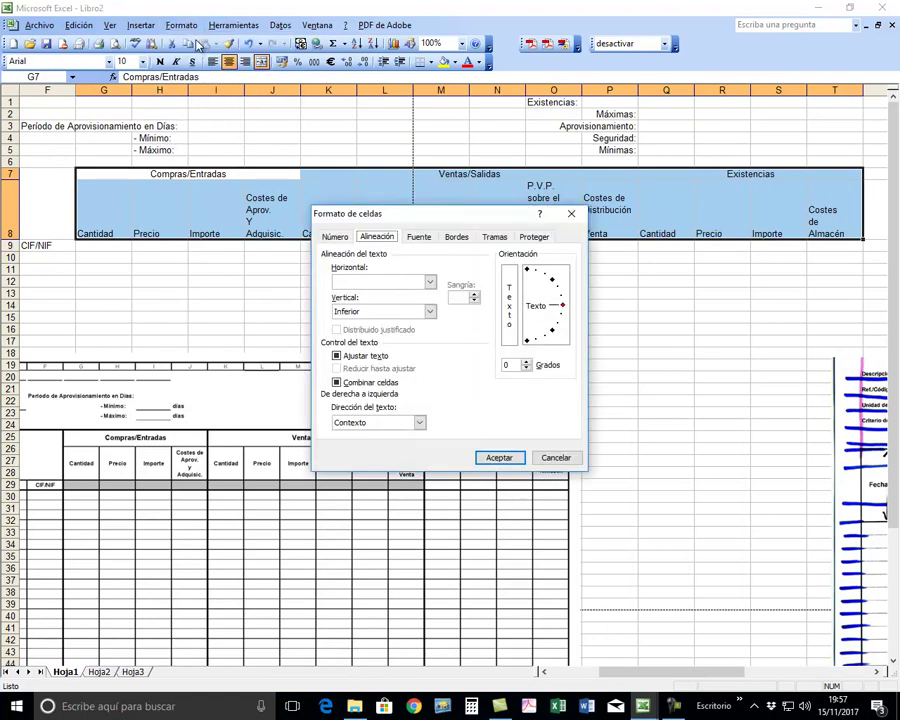
left_click(430, 283)
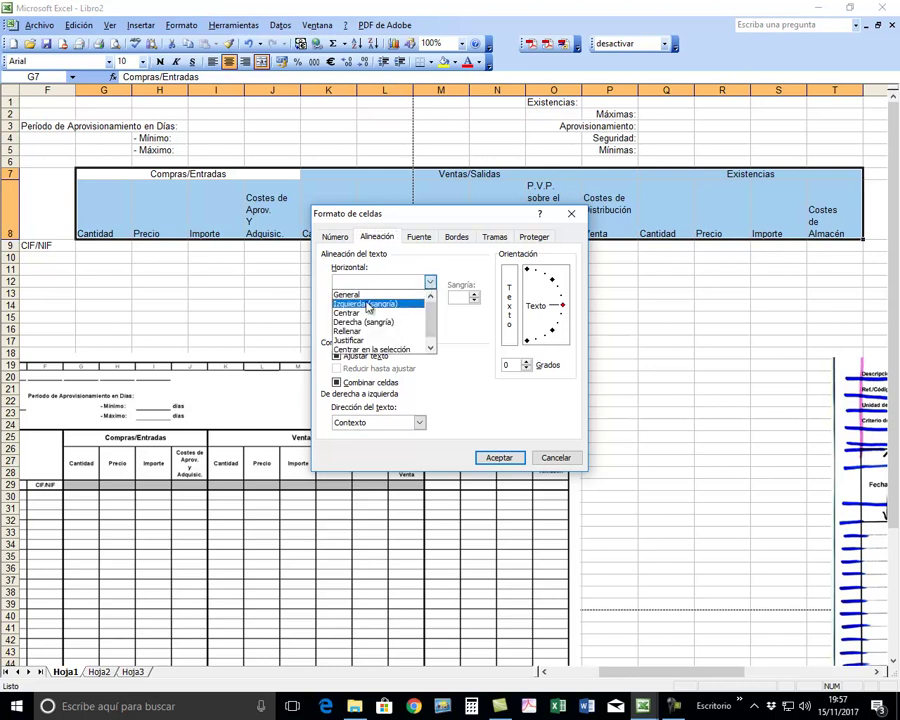
left_click(358, 312)
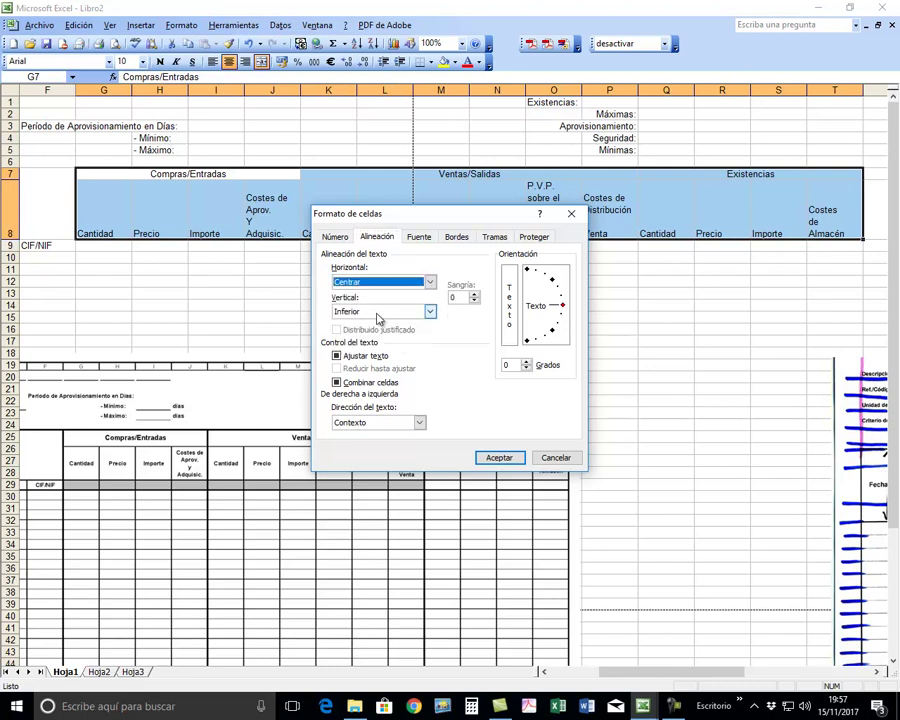
left_click(431, 312)
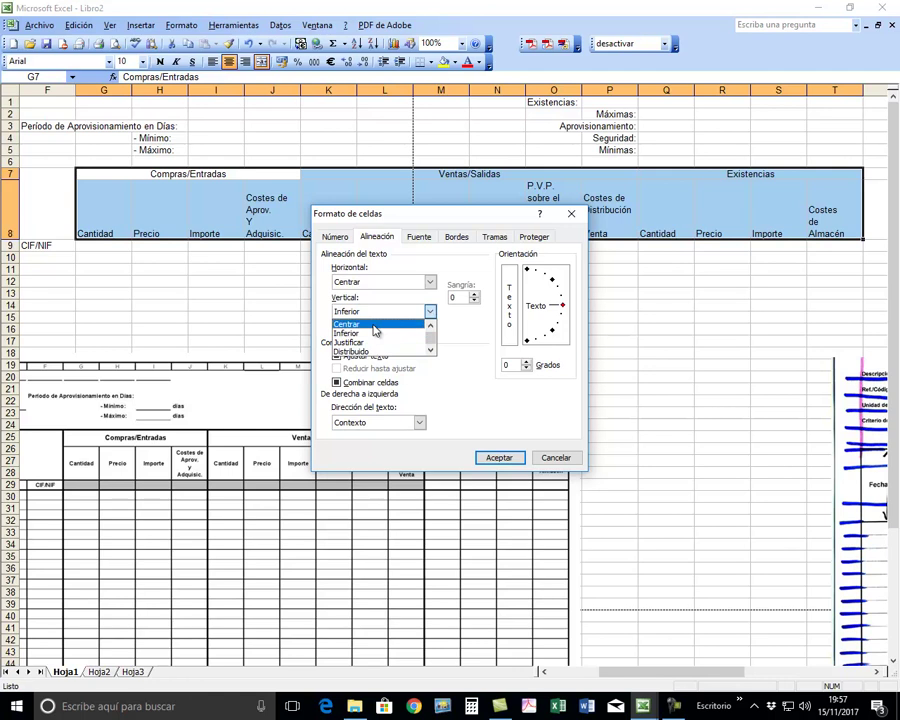
left_click(372, 328)
left_click(500, 458)
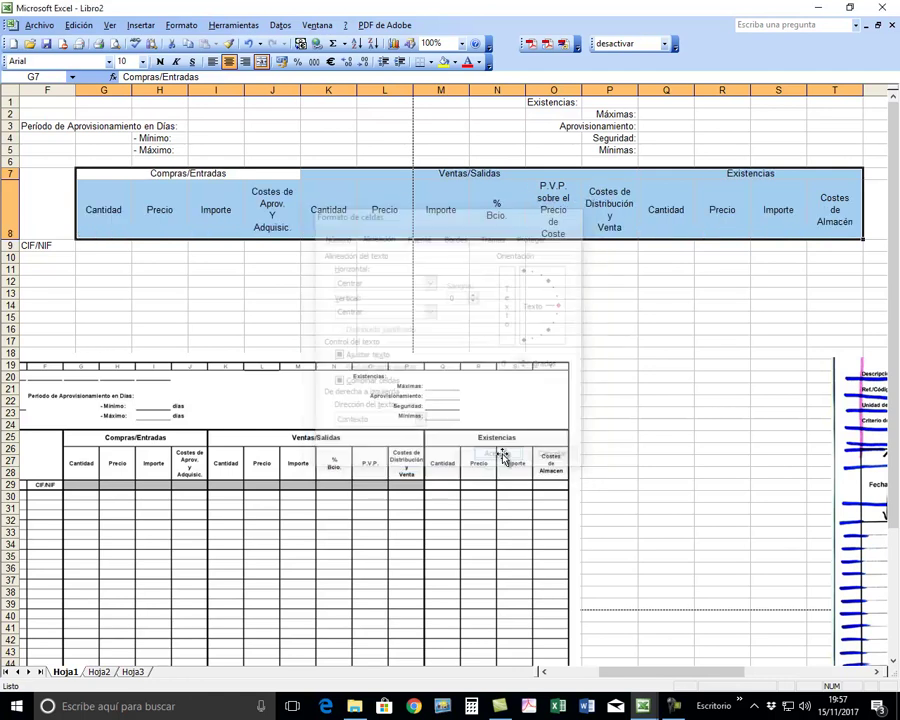
Confirm G8 Cantidad stays centred and check the row 8 subheadings through Precio in L8.
left_click(108, 204)
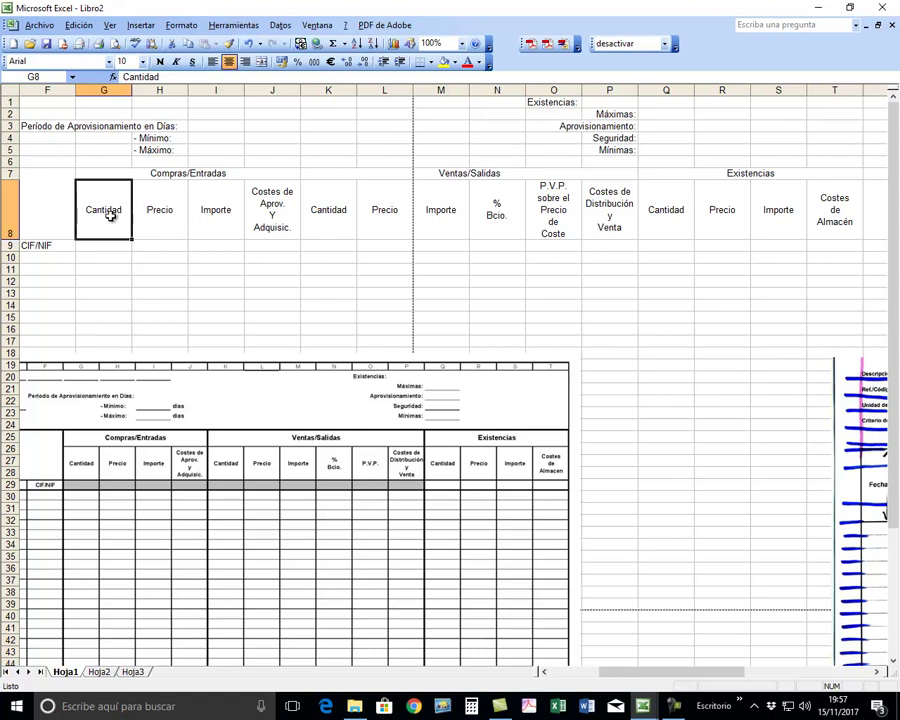
left_click(181, 25)
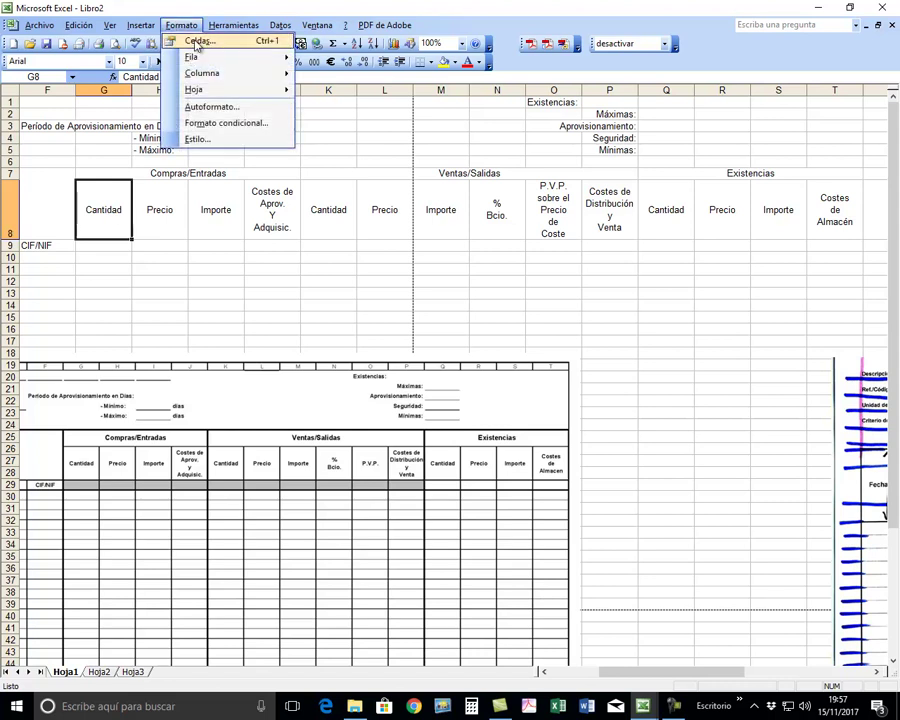
left_click(197, 42)
left_click(430, 282)
left_click(430, 283)
left_click(430, 312)
left_click(430, 313)
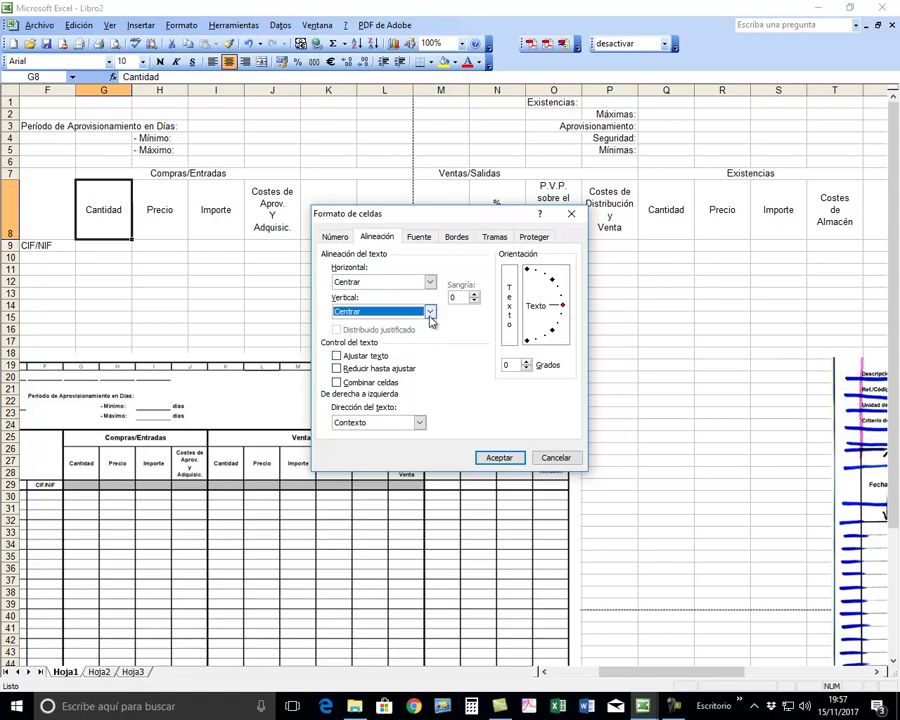
left_click(503, 460)
left_click(163, 214)
left_click(215, 210)
left_click(280, 209)
left_click(335, 214)
left_click(366, 216)
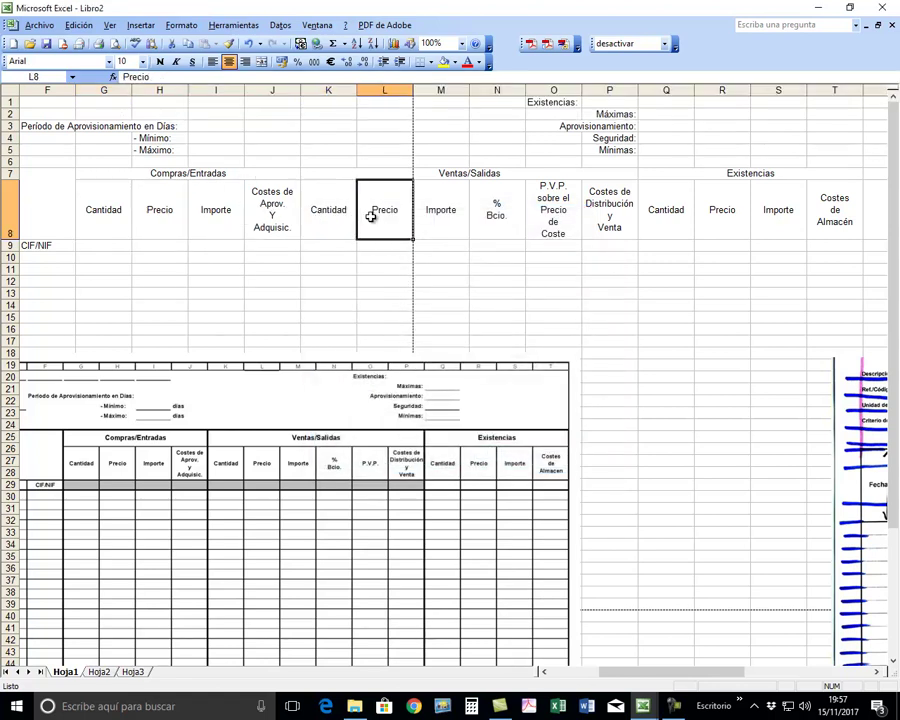
Reapply centred, wrapped alignment to the whole G7:T8 heading block.
left_click(197, 172)
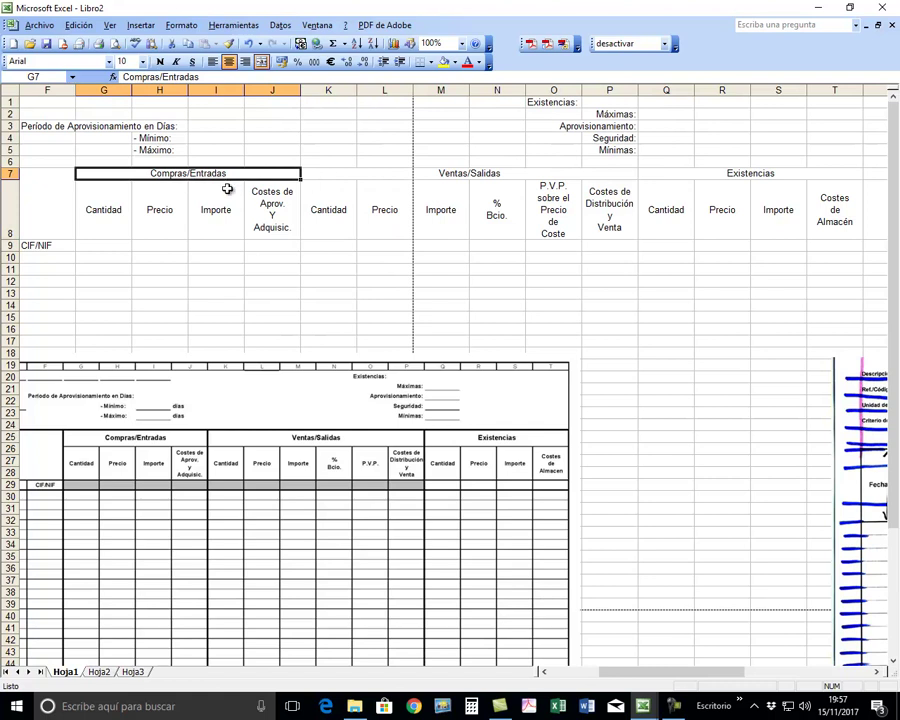
mouse_move(119, 175)
left_mouse_down()
mouse_move(878, 208)
mouse_move(677, 224)
left_mouse_up()
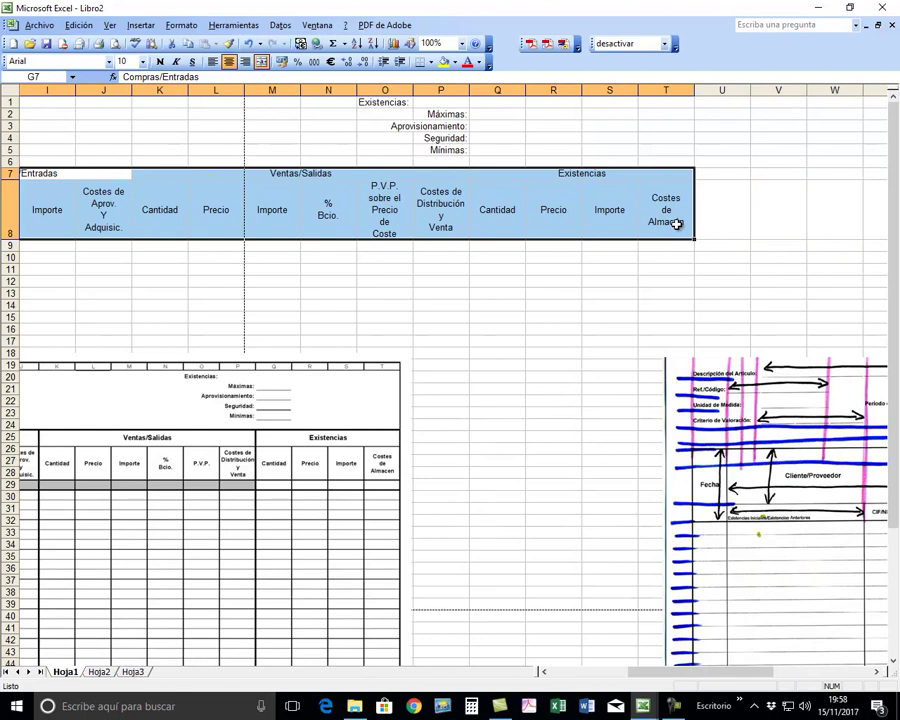
left_click(182, 25)
left_click(180, 40)
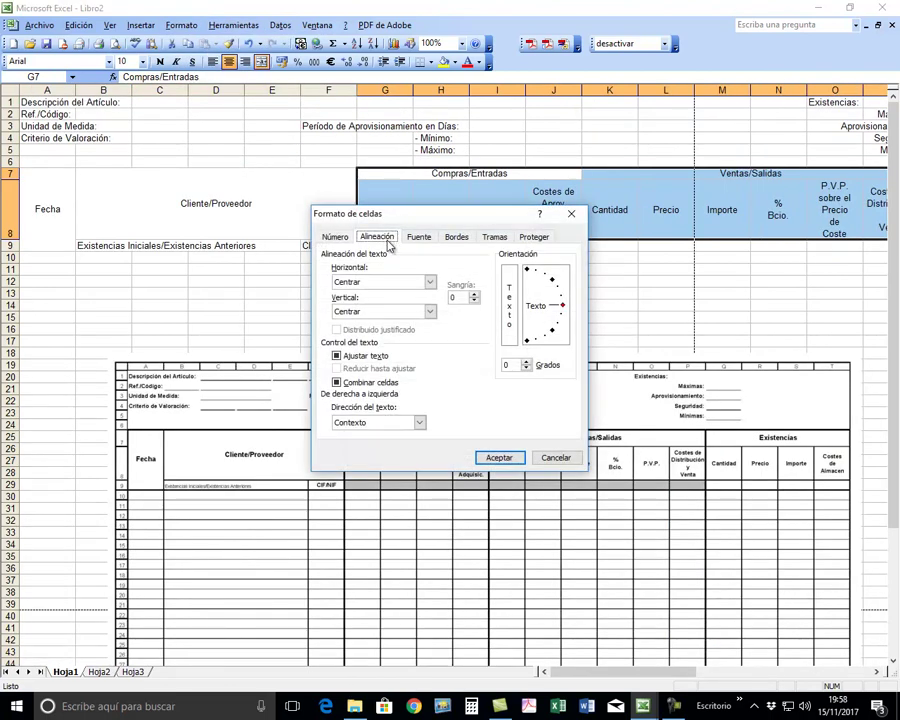
left_click(500, 458)
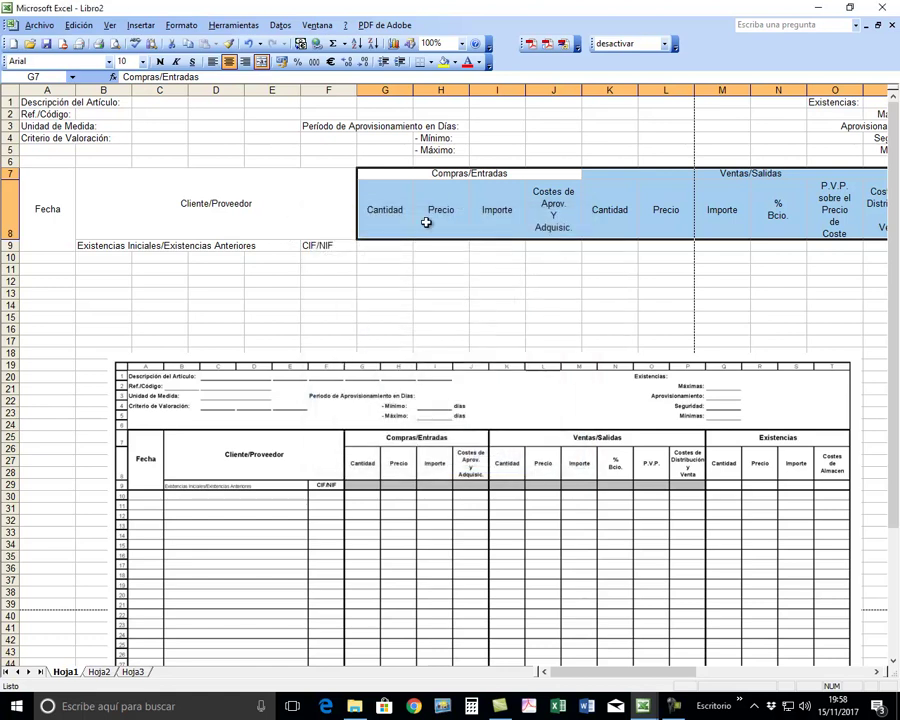
Centre CIF/NIF in F9 horizontally and vertically.
left_click(331, 245)
left_click(181, 25)
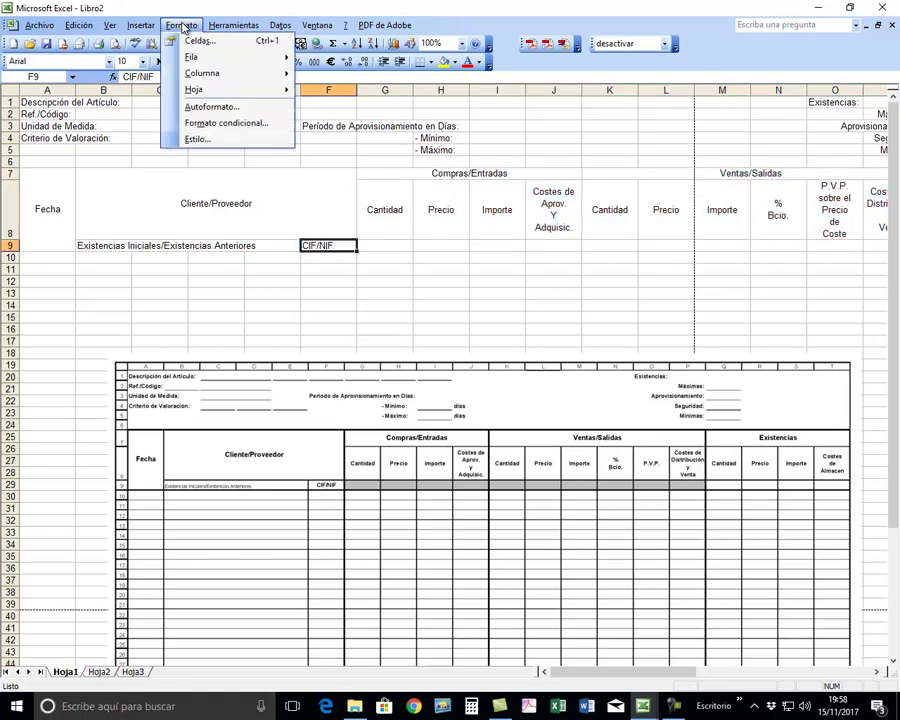
left_click(197, 40)
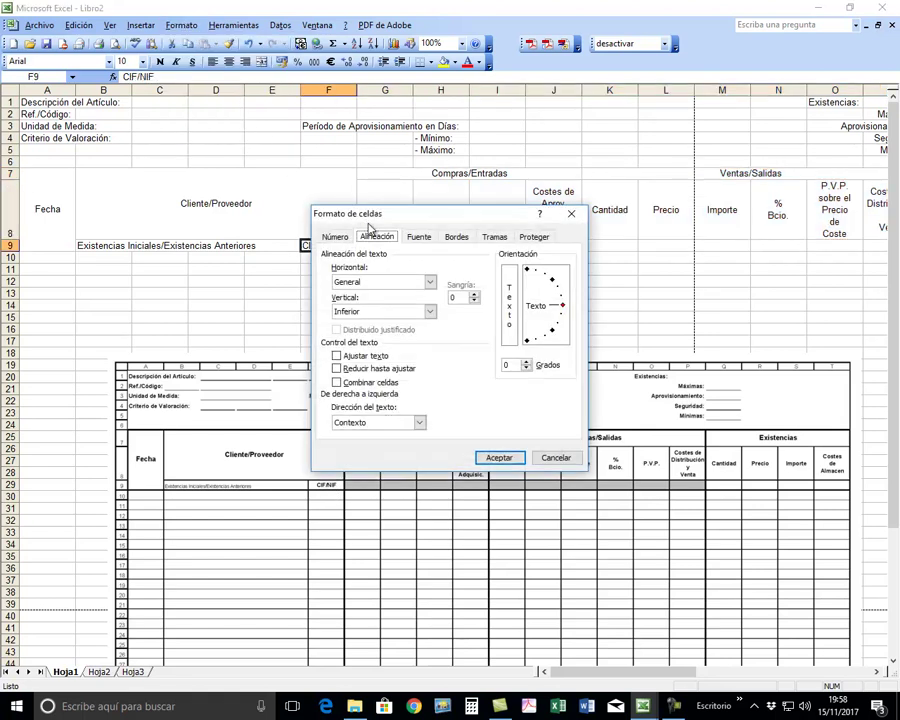
left_click(429, 282)
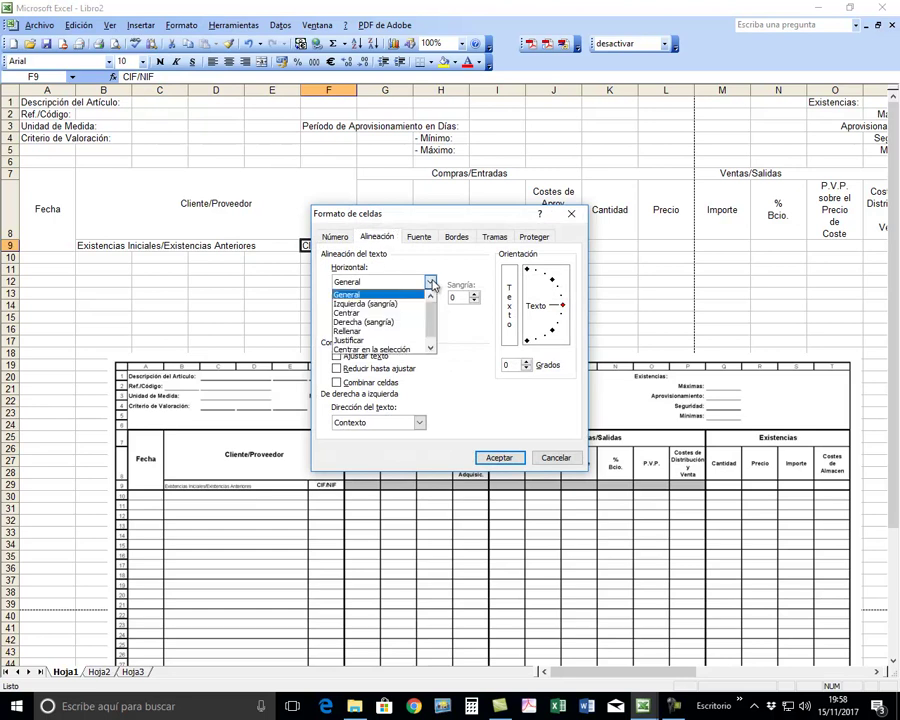
left_click(367, 314)
left_click(429, 311)
left_click(381, 329)
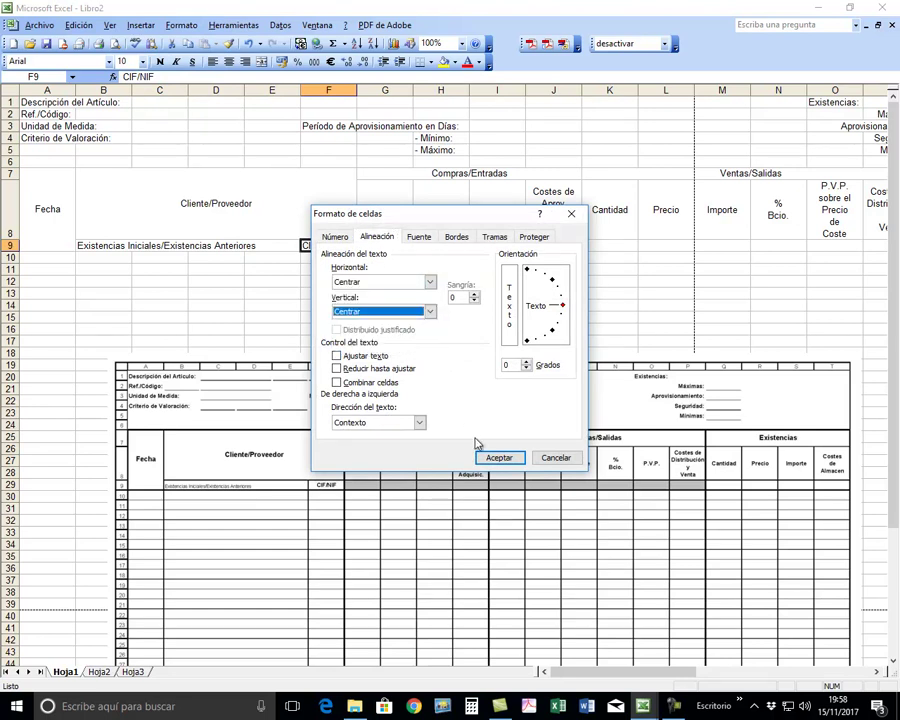
left_click(500, 458)
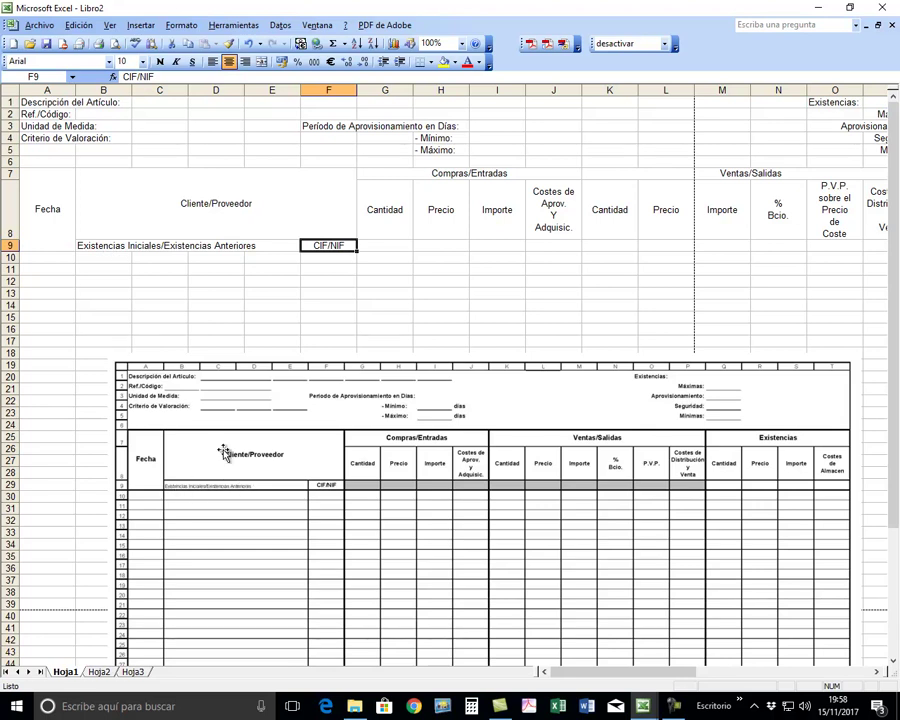
Set the Existencias Iniciales/Anteriores label to size 8 and merge B9:E9, left-aligned.
left_click(89, 246)
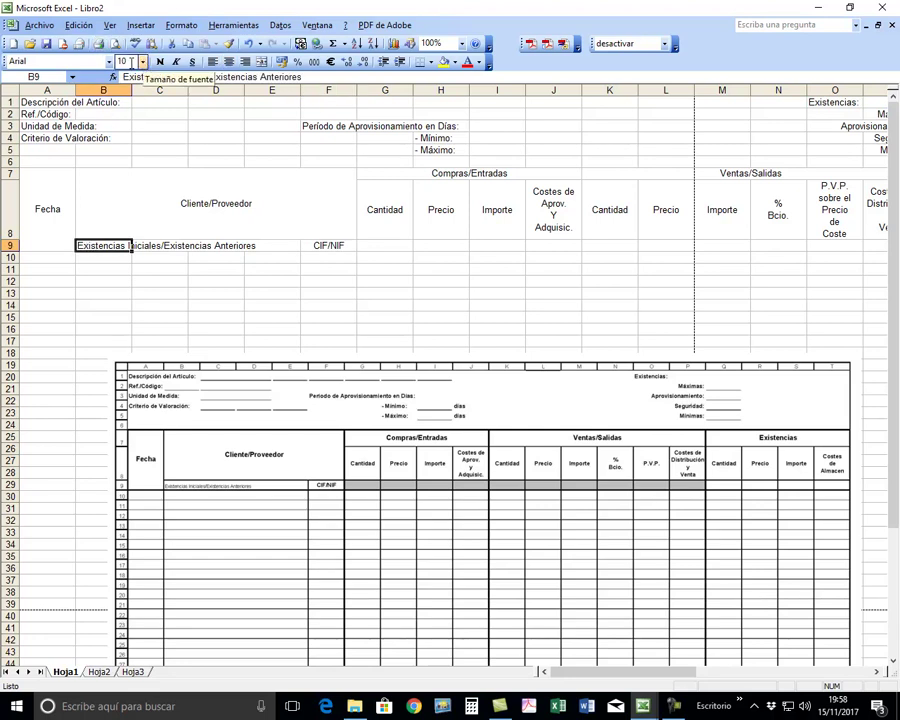
left_click(143, 62)
left_click(126, 77)
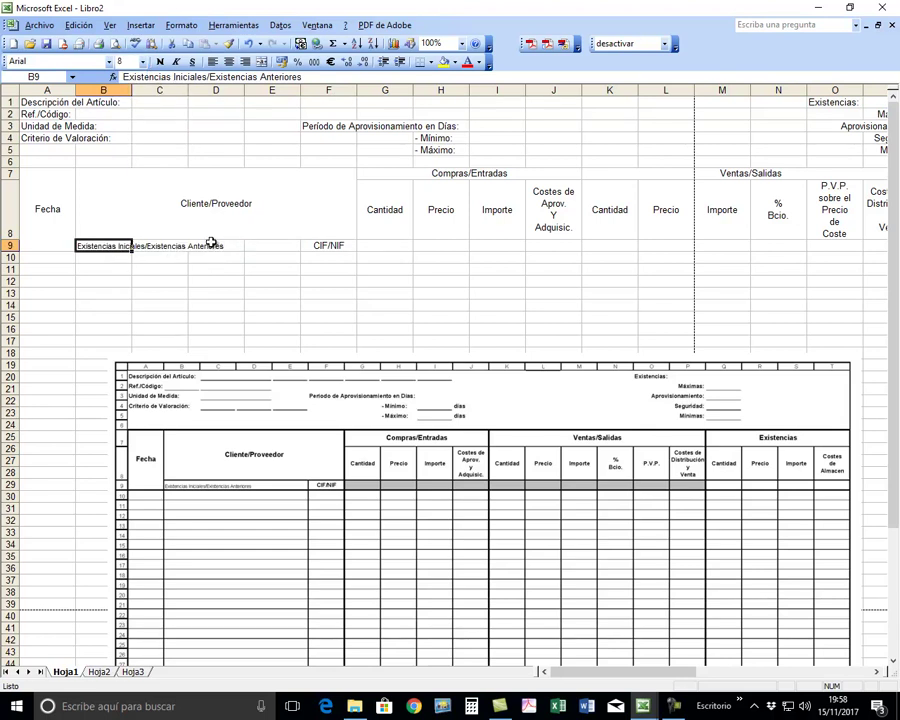
left_click(282, 245)
left_click_drag(80, 246, 256, 245)
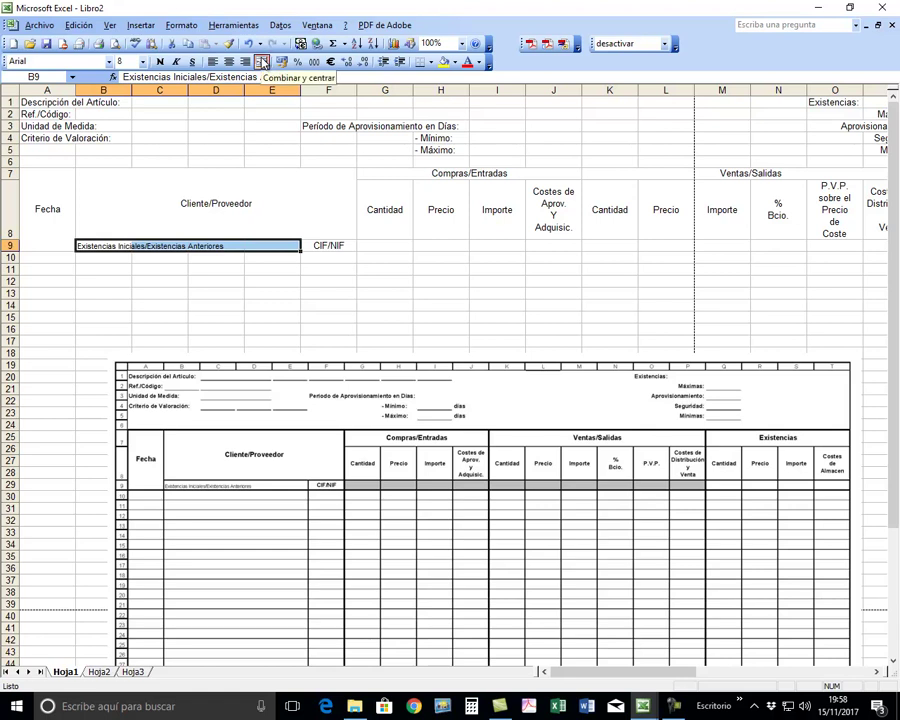
left_click(262, 62)
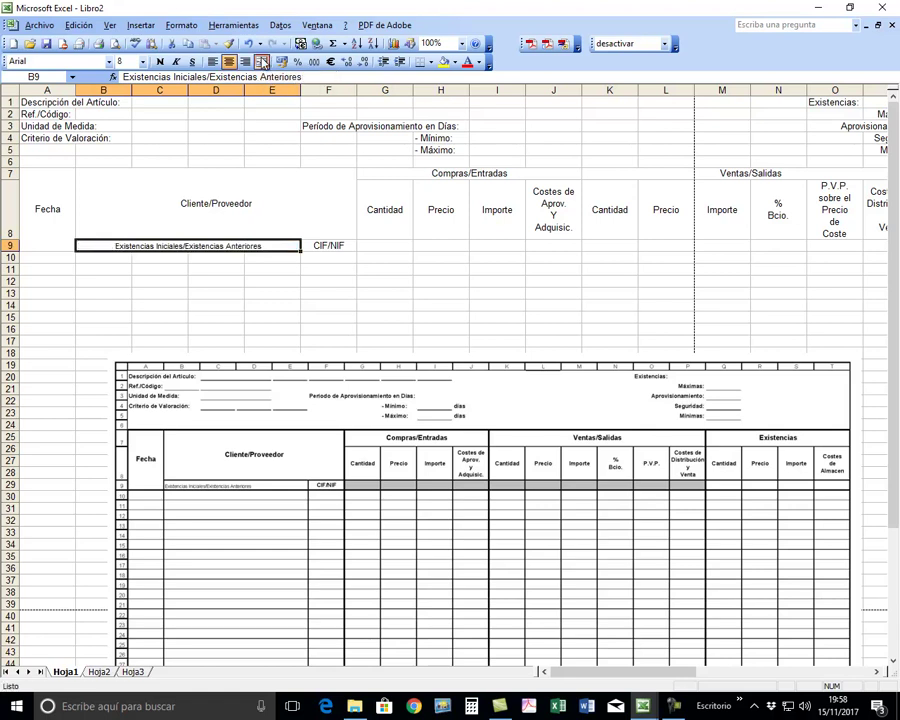
left_click(212, 62)
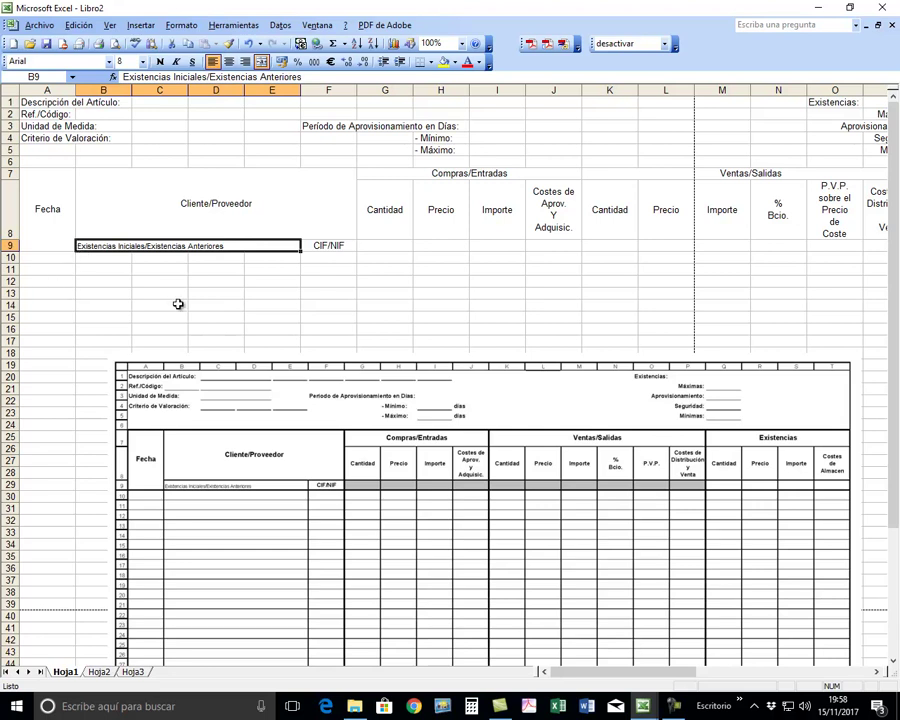
left_click(393, 175)
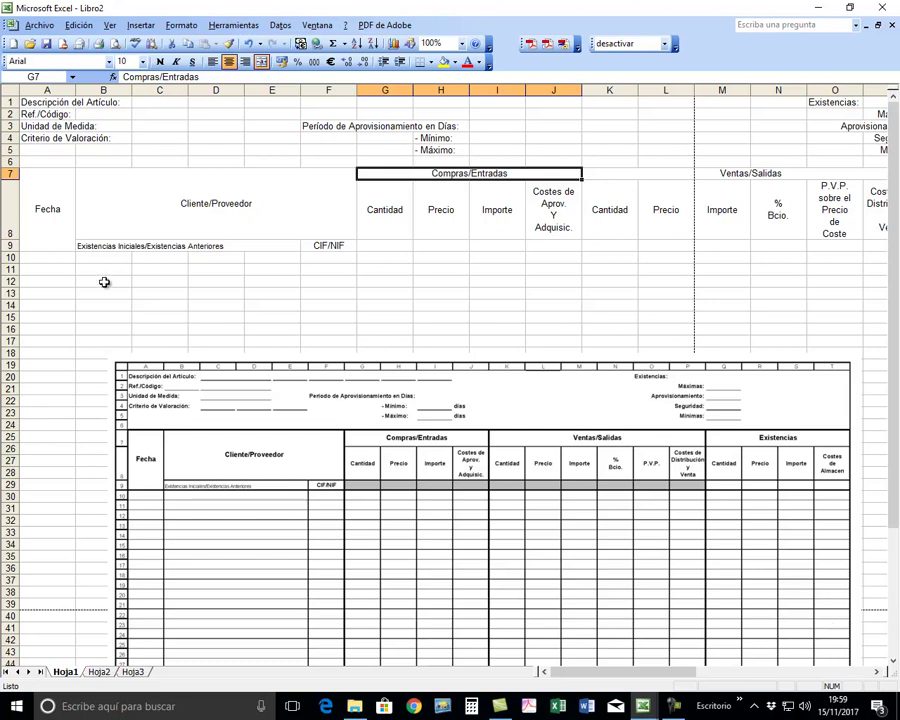
left_click(50, 210)
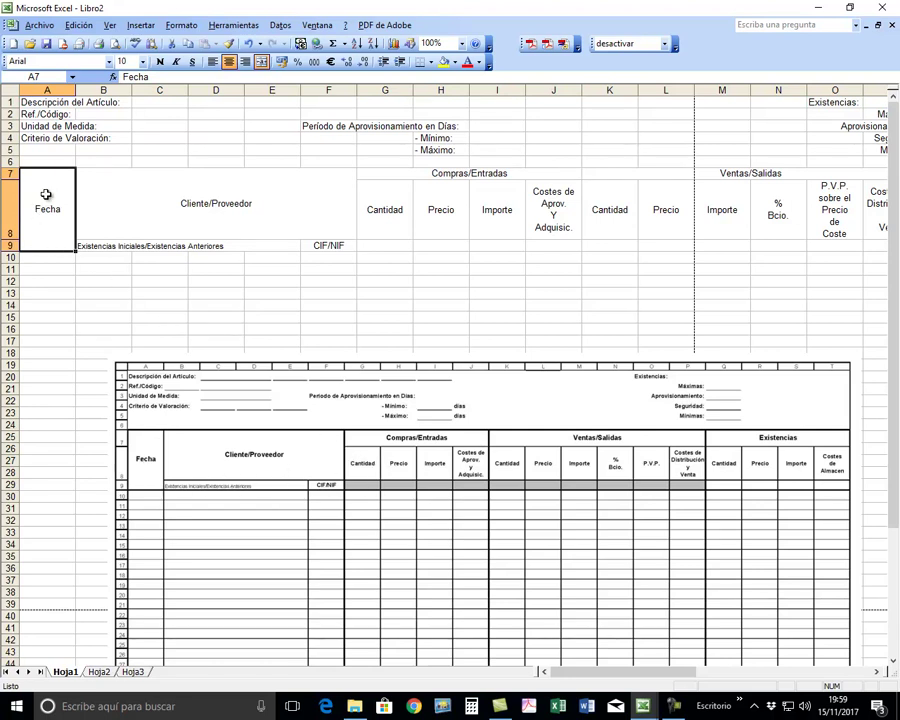
left_click_drag(46, 195, 887, 198)
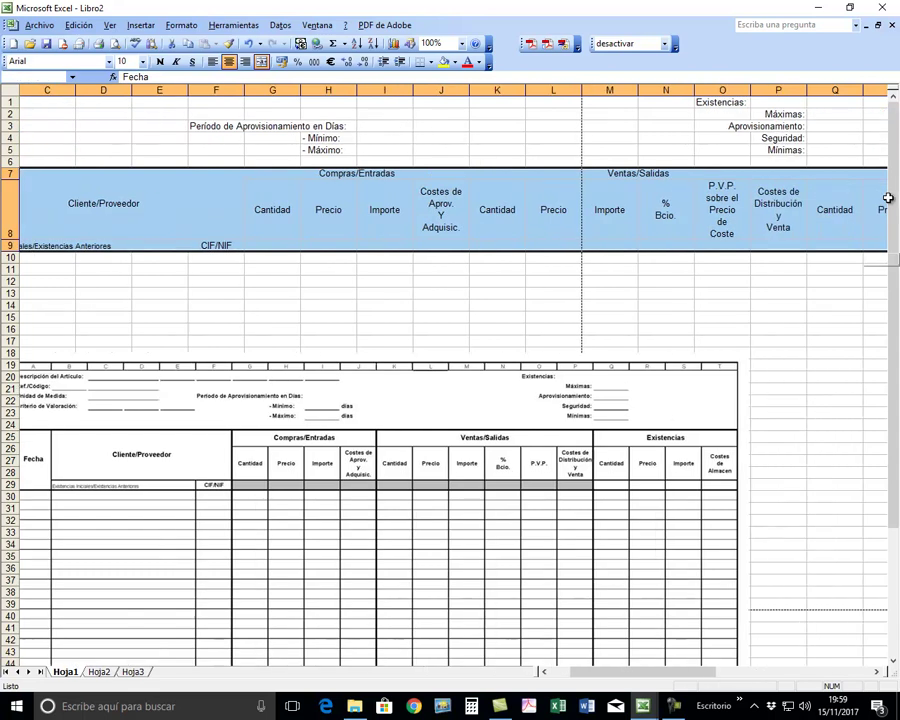
left_click_drag(887, 198, 837, 213)
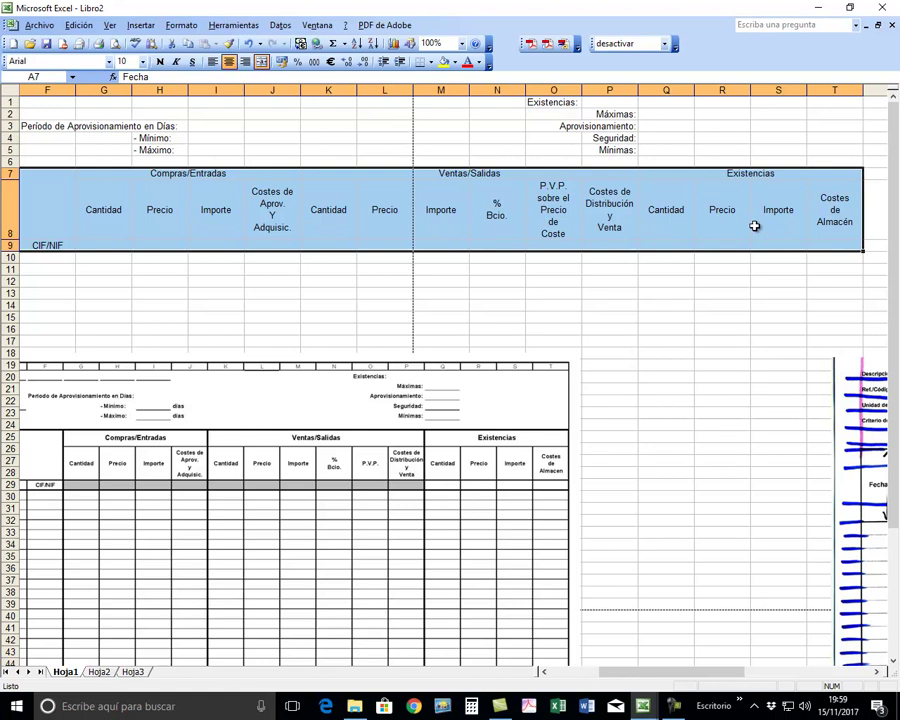
left_click(432, 63)
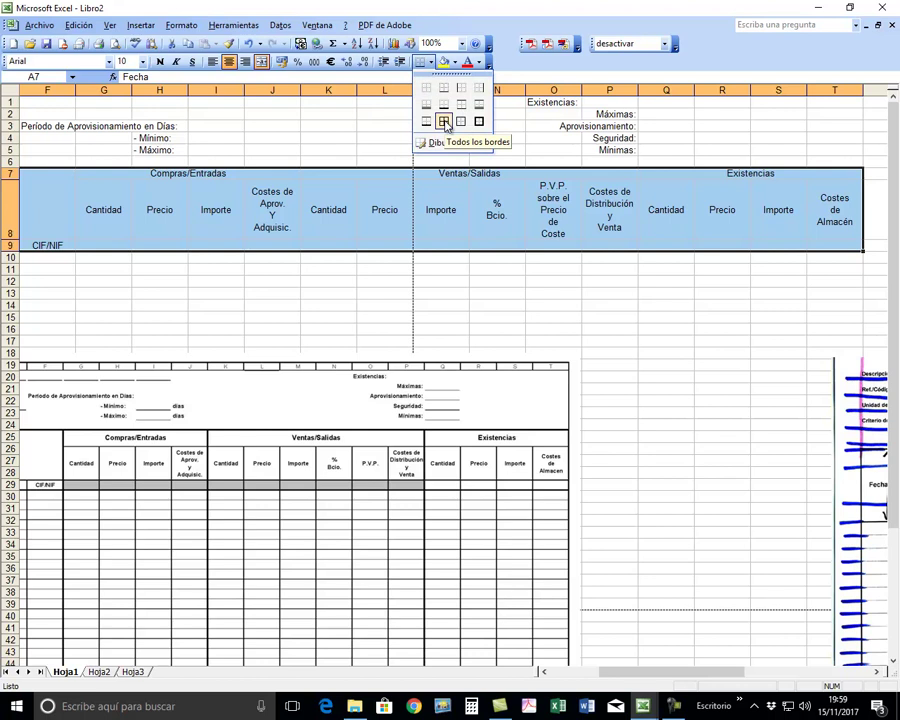
left_click(445, 123)
left_click(52, 304)
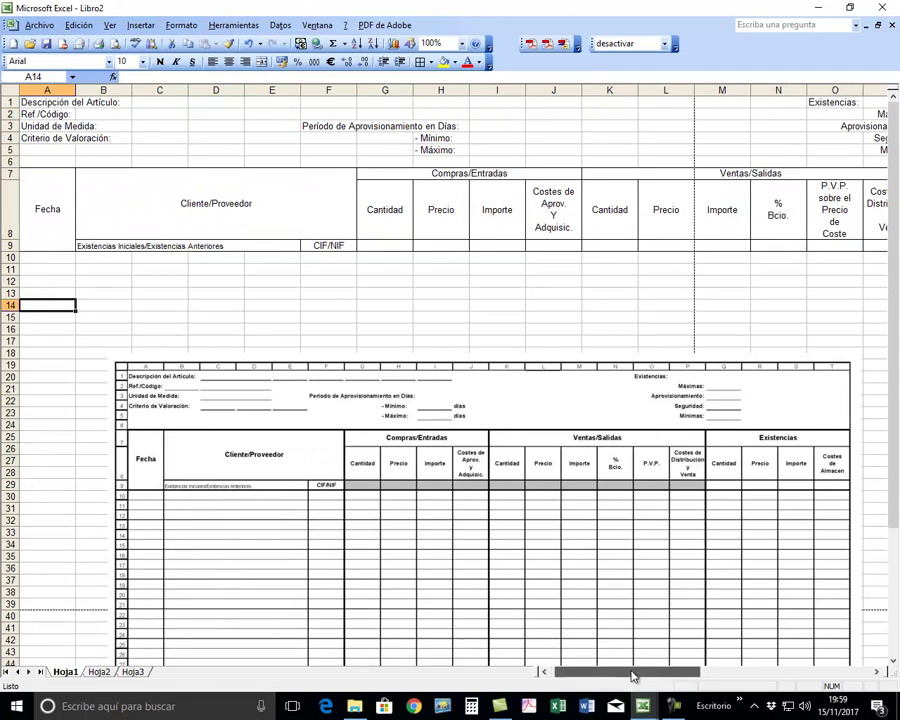
left_click_drag(614, 663, 689, 660)
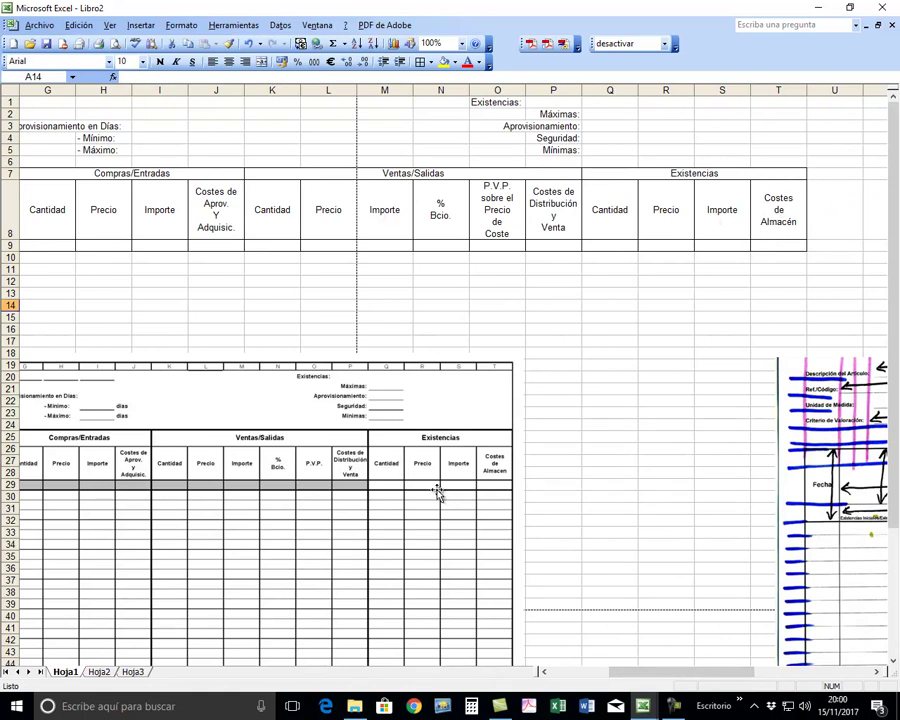
left_click_drag(735, 672, 675, 672)
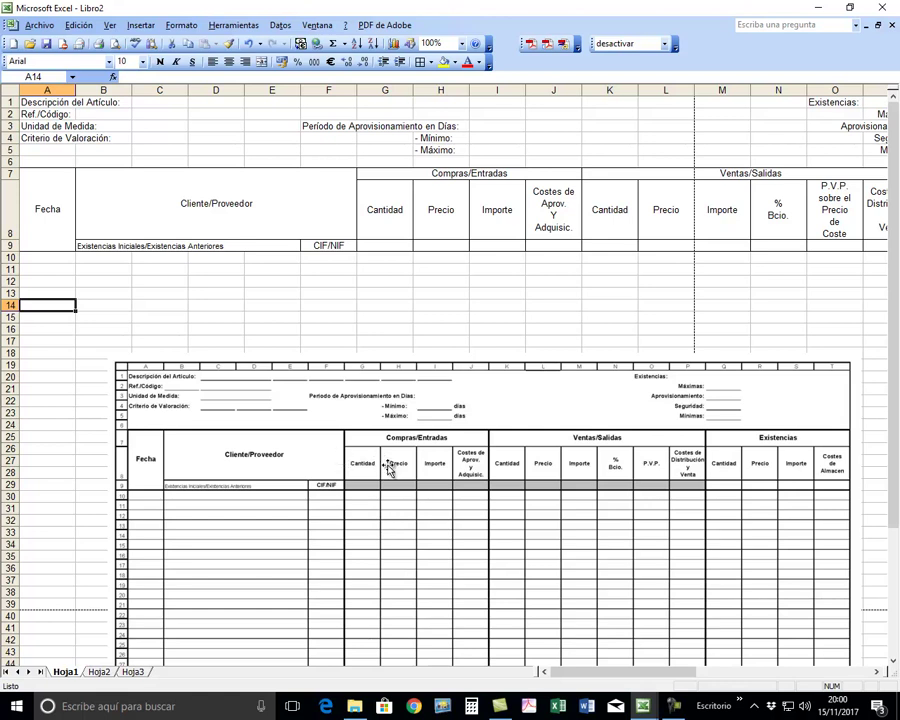
left_click(41, 197)
Select header rows 7–9 and check the border options without applying any.
left_click_drag(41, 197, 567, 227)
left_click_drag(858, 236, 770, 232)
left_click(180, 26)
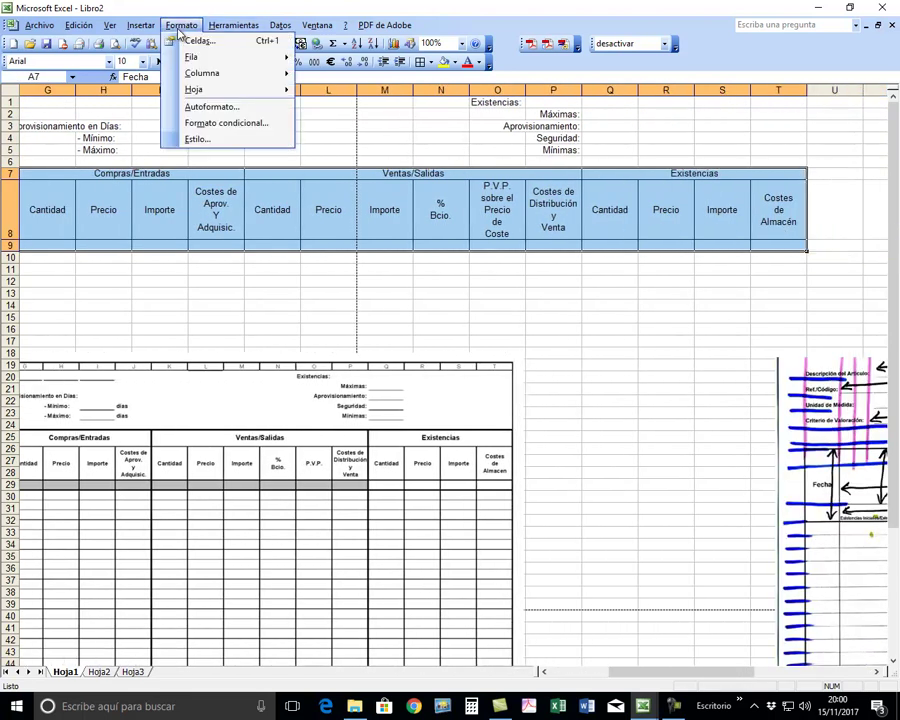
left_click(206, 41)
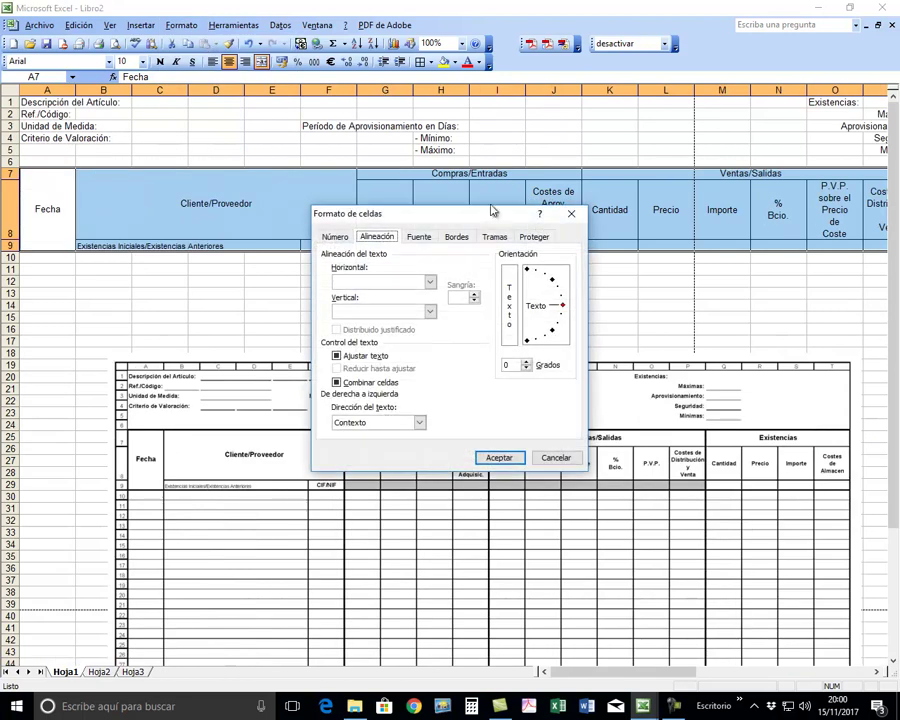
left_click(573, 214)
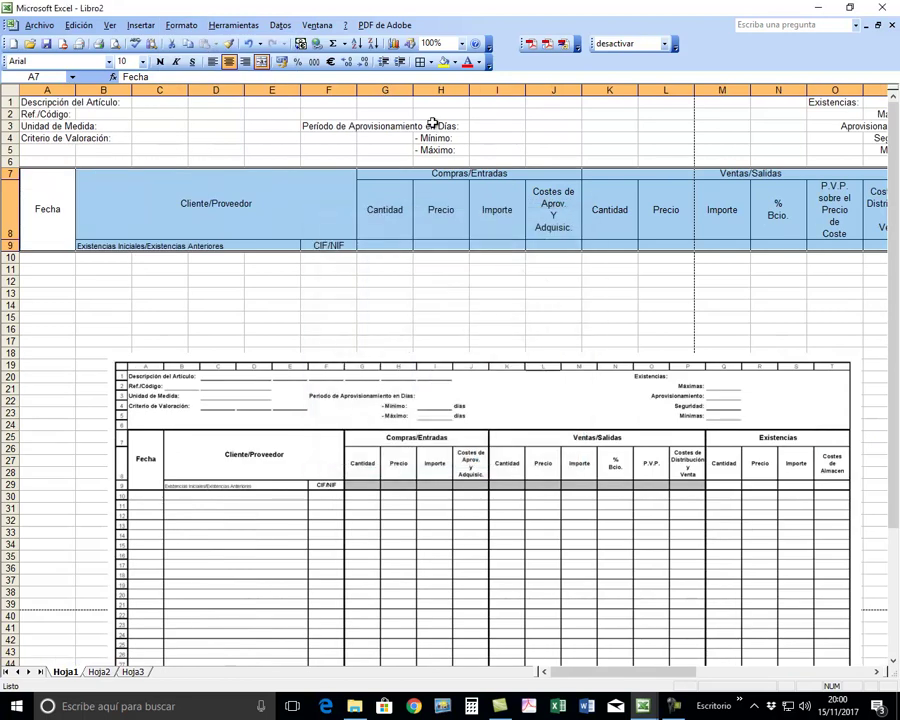
left_click(433, 62)
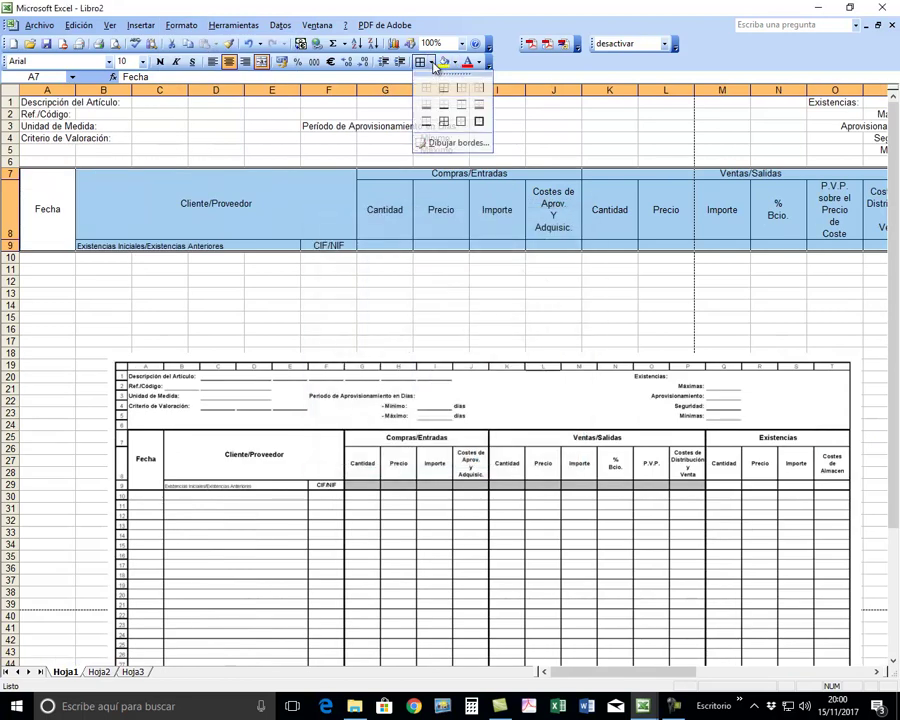
left_click(444, 123)
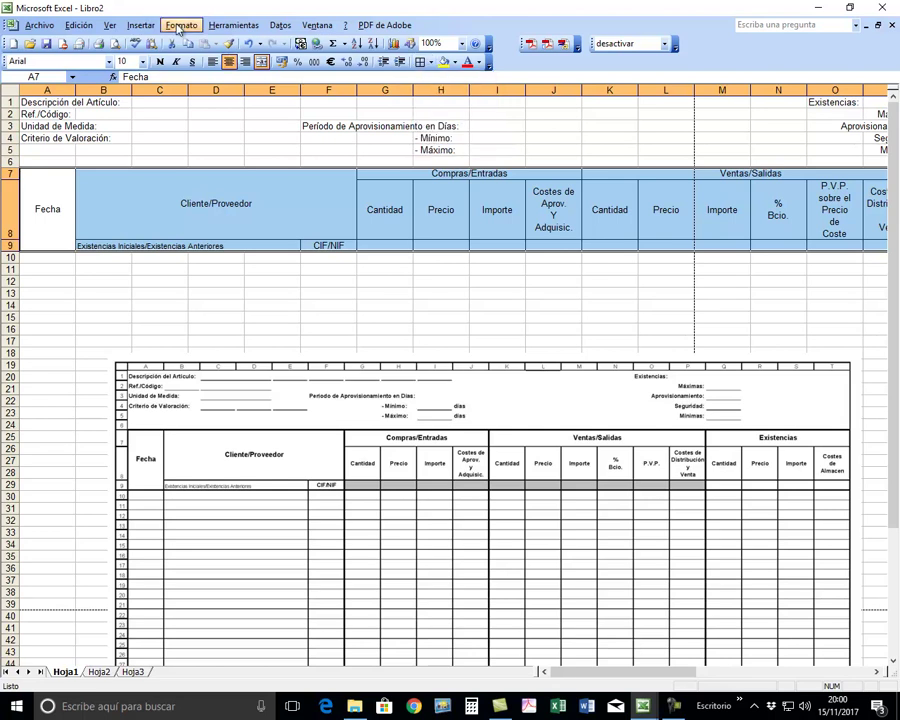
Give A7:T9 an outline plus inner vertical and horizontal lines in Automático colour.
left_click(182, 26)
left_click(192, 42)
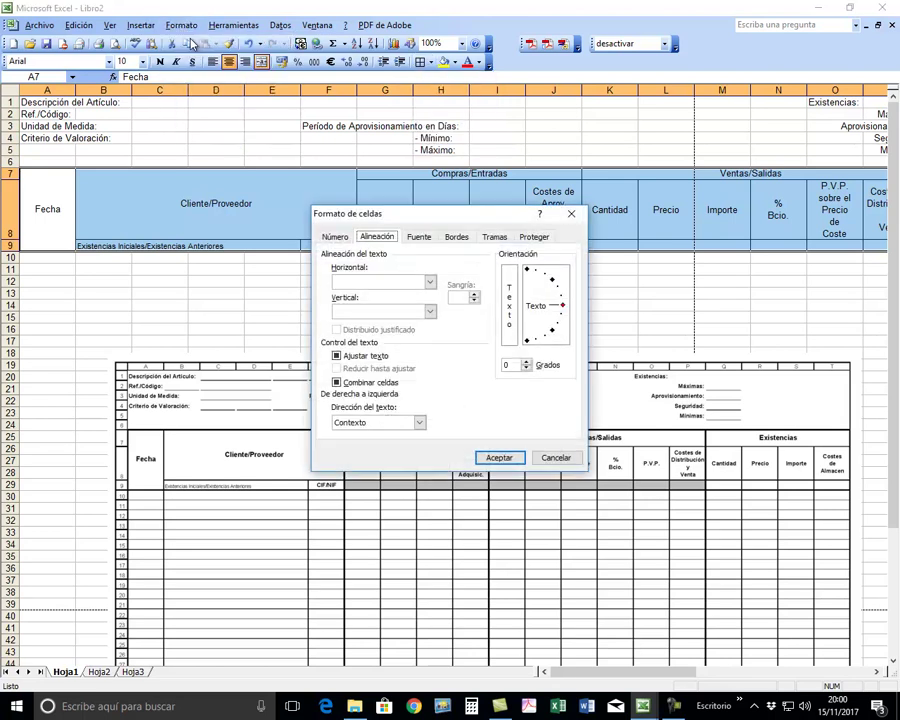
left_click(457, 237)
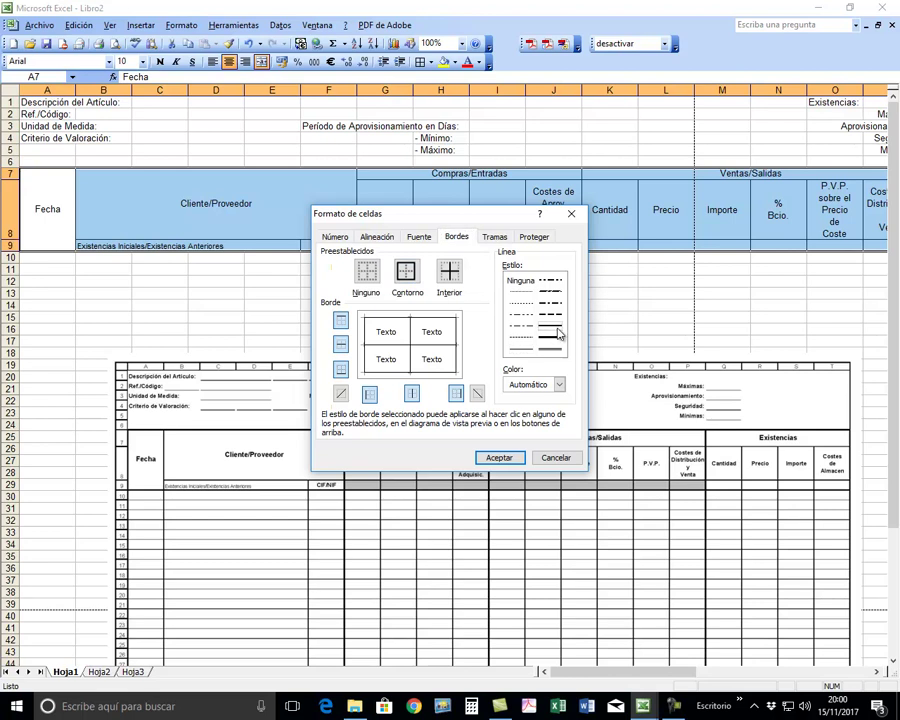
left_click(408, 276)
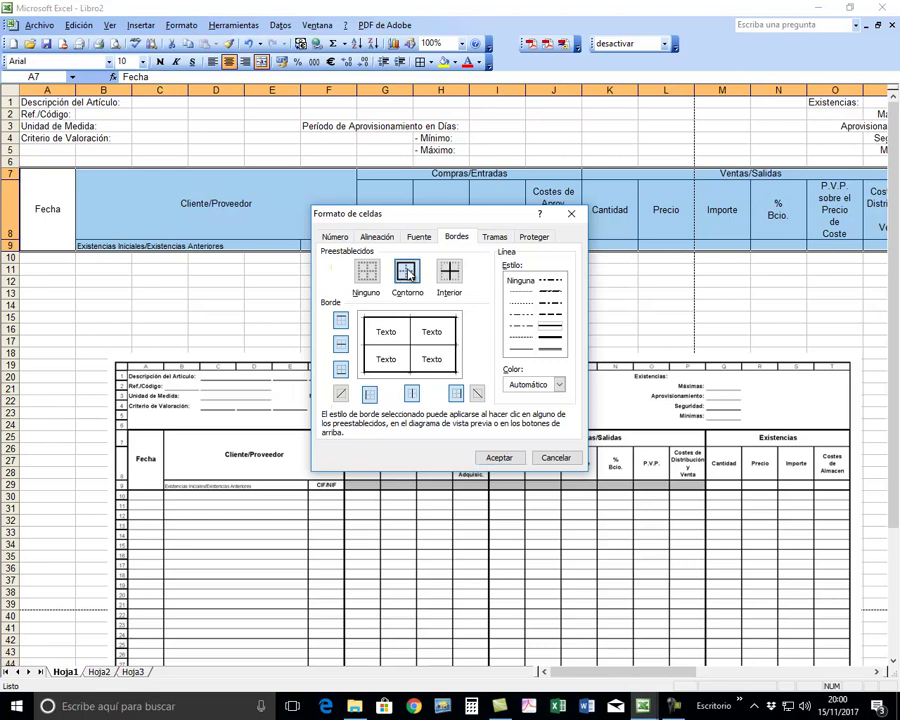
left_click(366, 271)
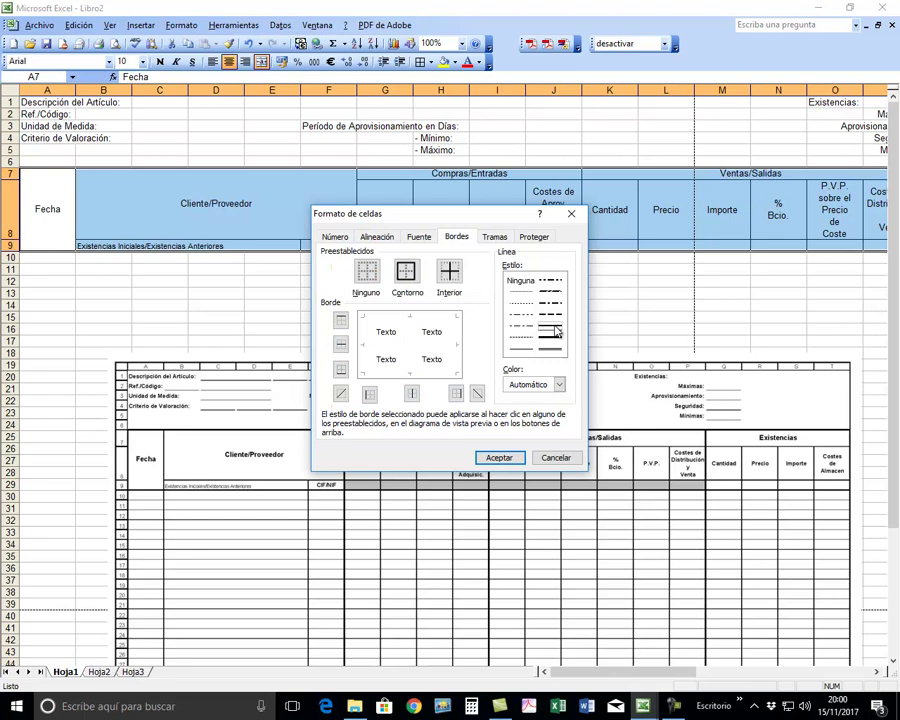
left_click(408, 276)
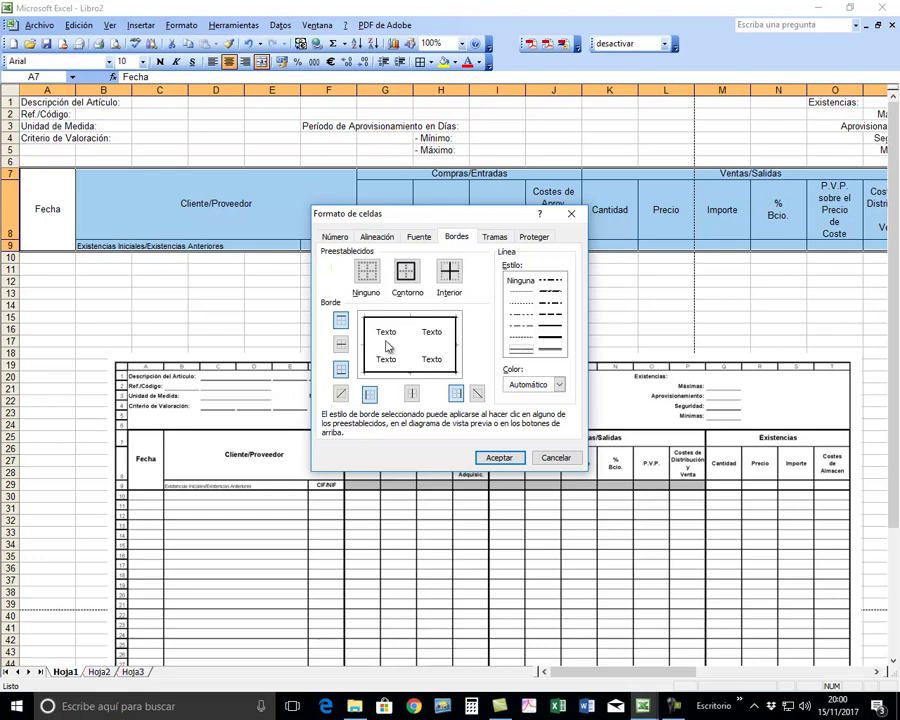
left_click(412, 396)
left_click(341, 346)
left_click(559, 384)
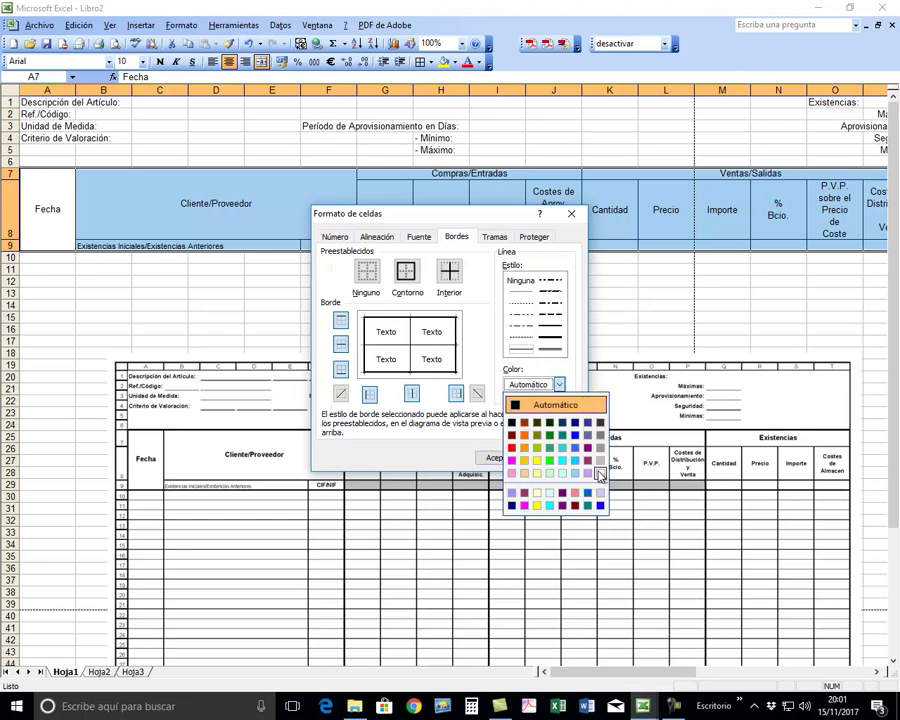
left_click(559, 385)
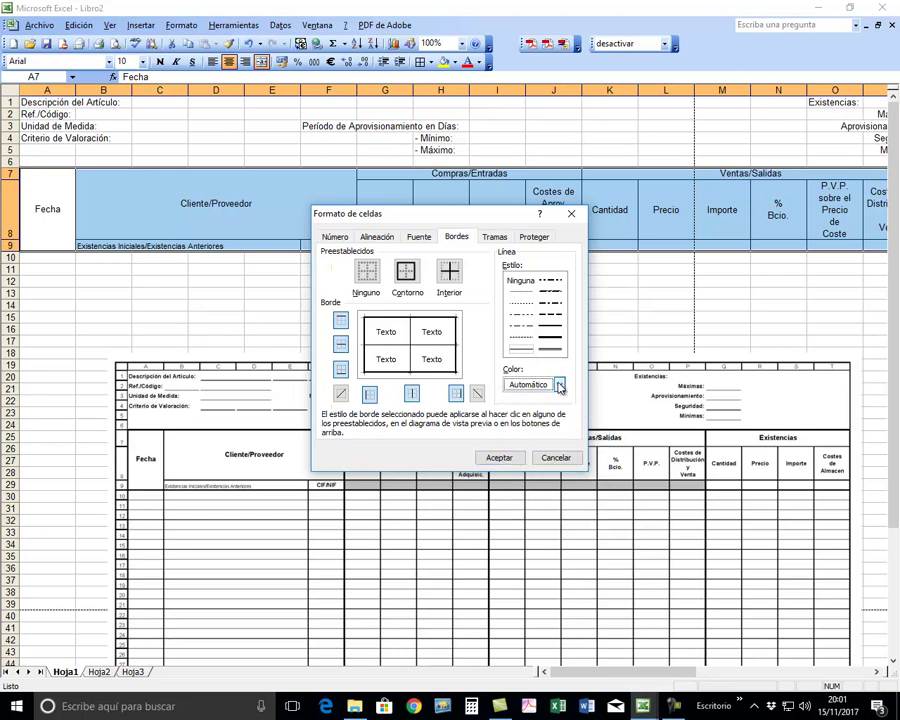
left_click(499, 458)
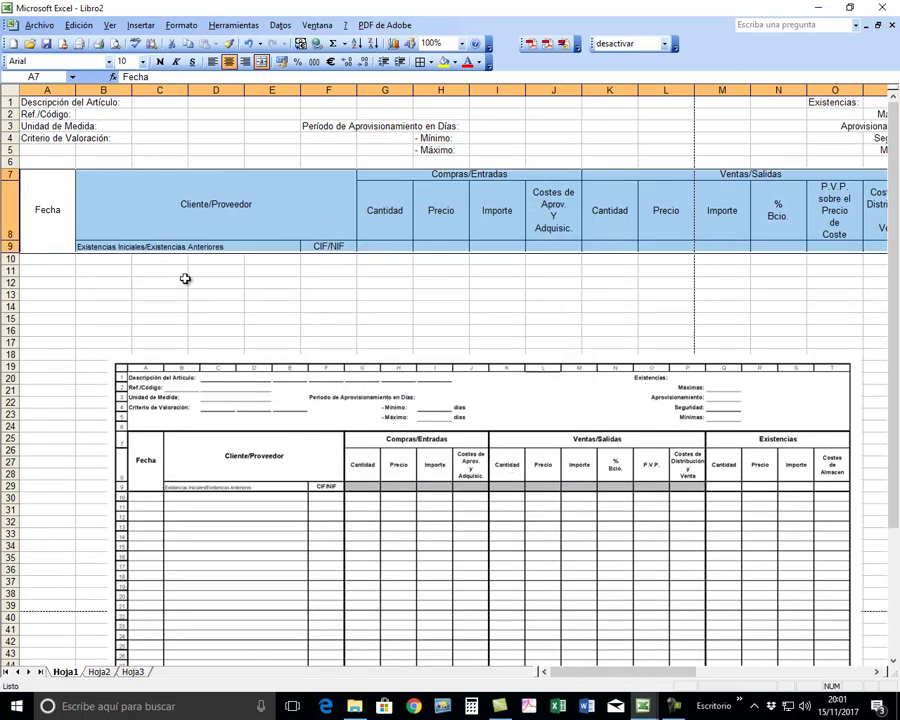
left_click(180, 271)
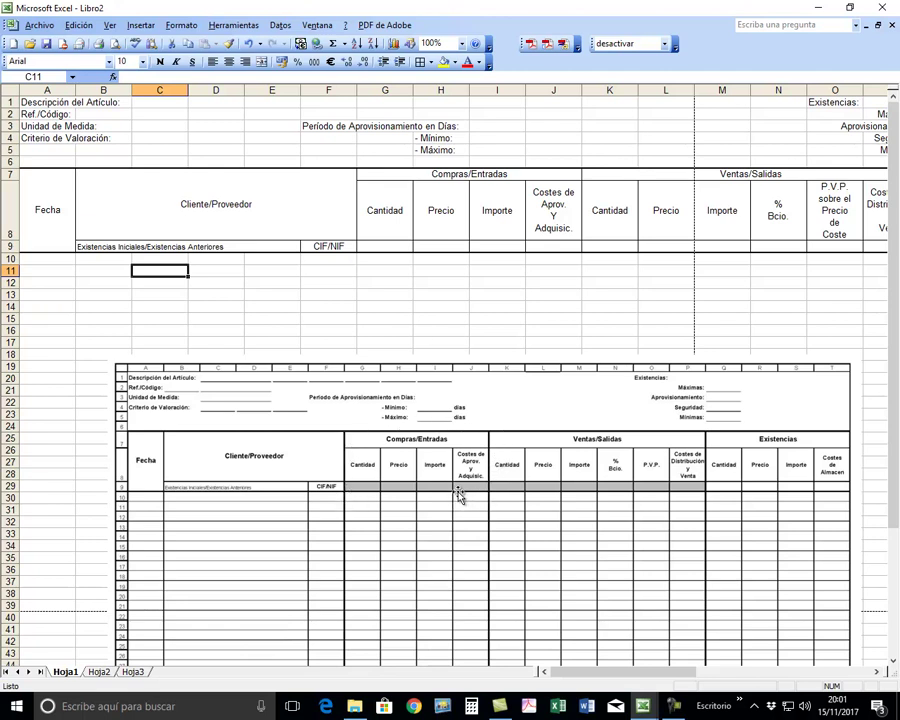
Put a thick box border around the Compras/Entradas group G7:J9.
left_click(373, 177)
left_click_drag(373, 177, 391, 245)
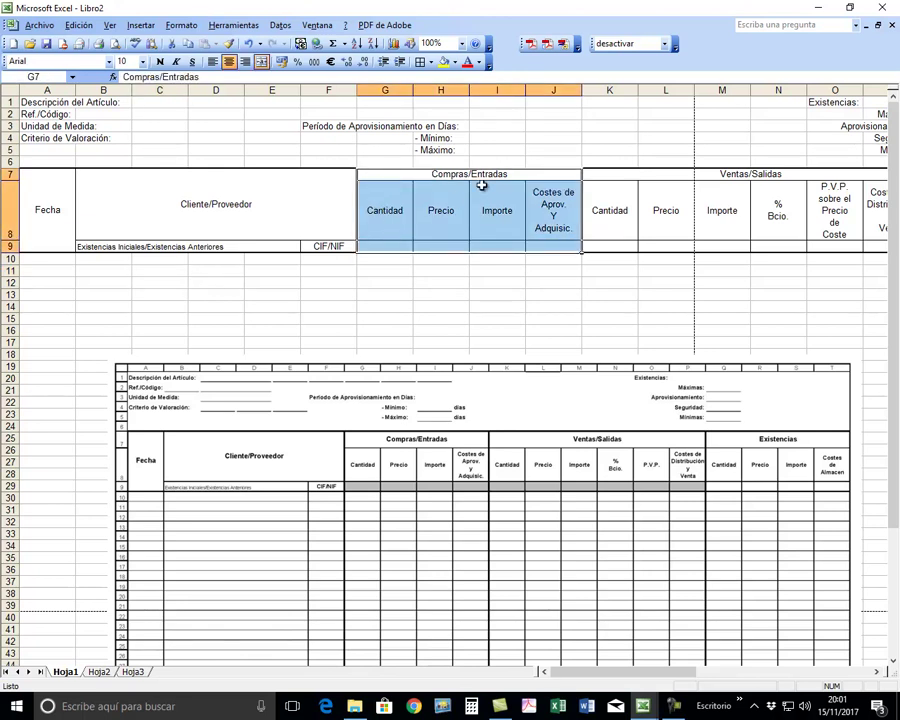
left_click(432, 62)
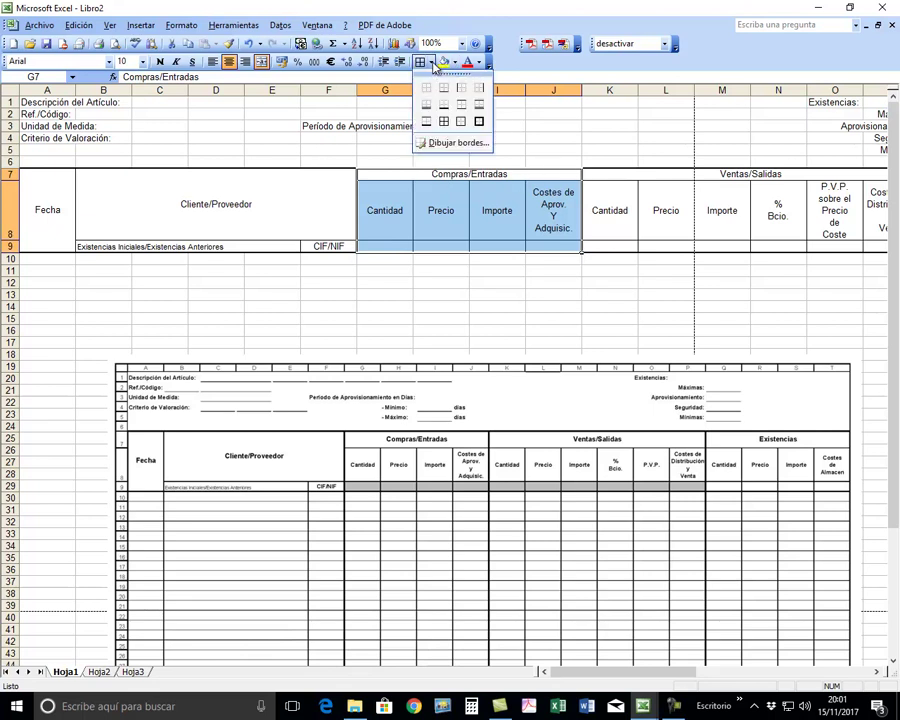
left_click(479, 121)
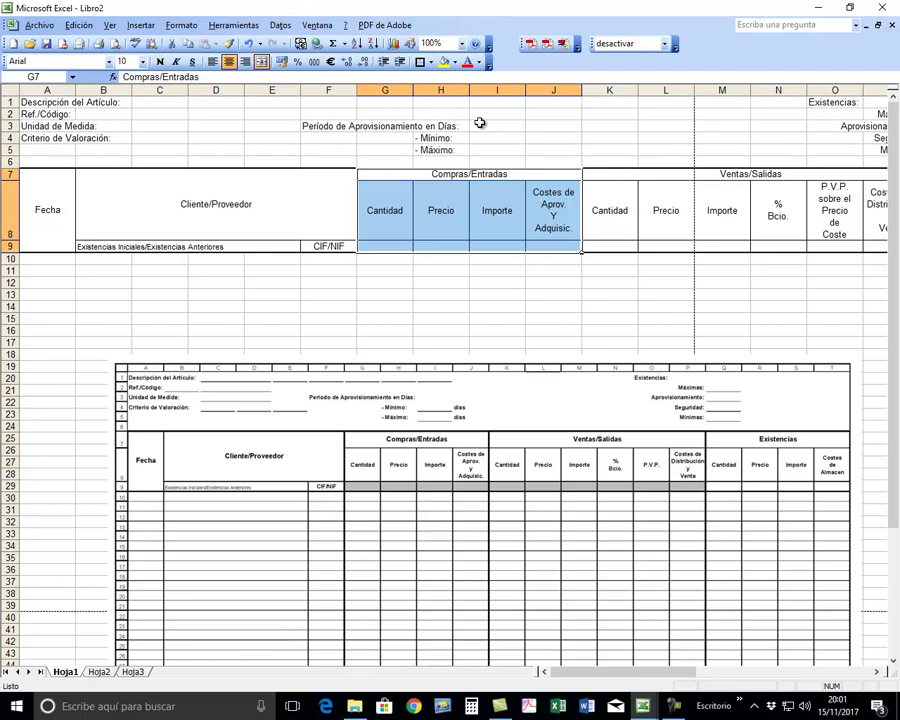
left_click(508, 298)
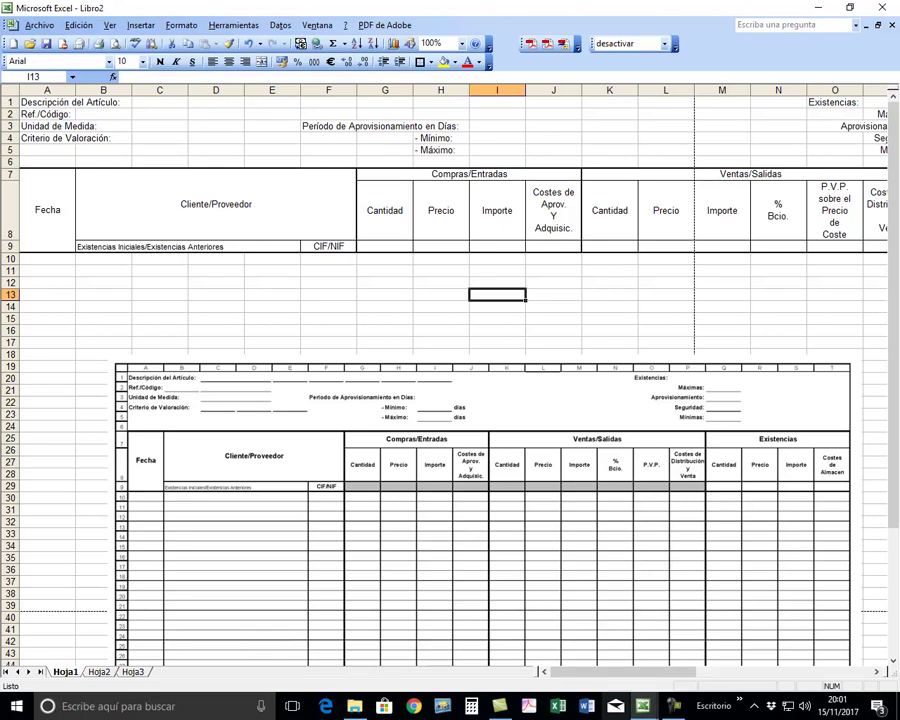
Give the Ventas/Salidas group K7:P9 the same thick box border.
left_click(877, 672)
left_click(877, 672)
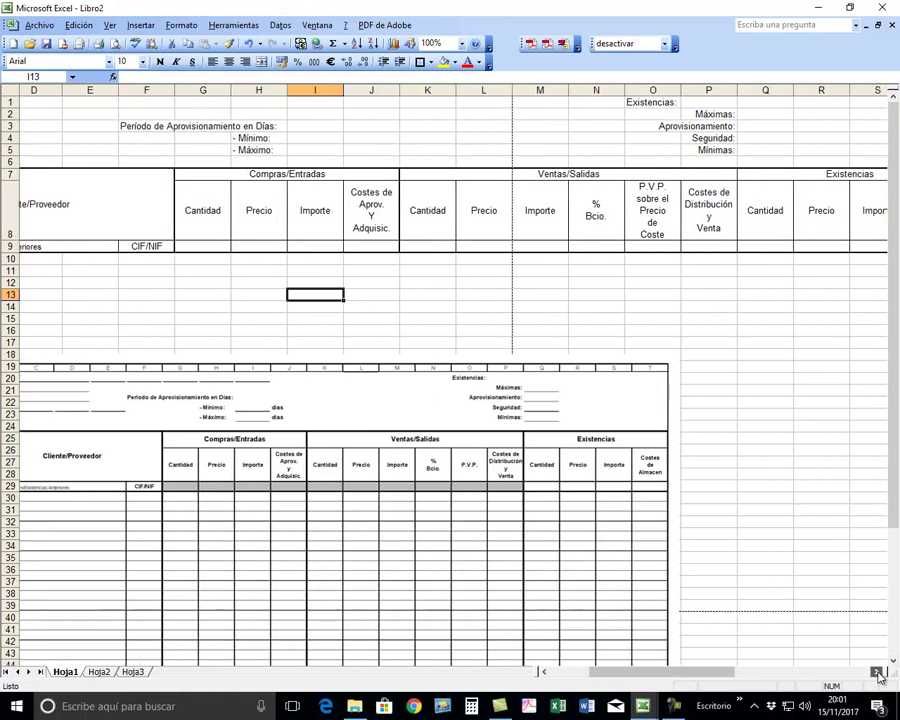
left_click(877, 672)
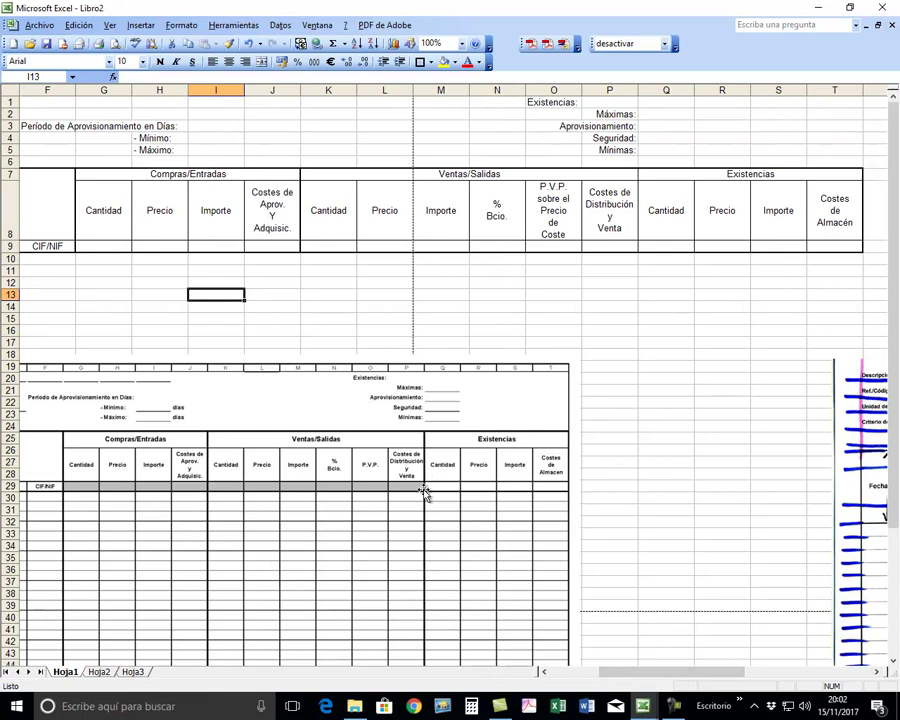
left_click_drag(352, 174, 368, 244)
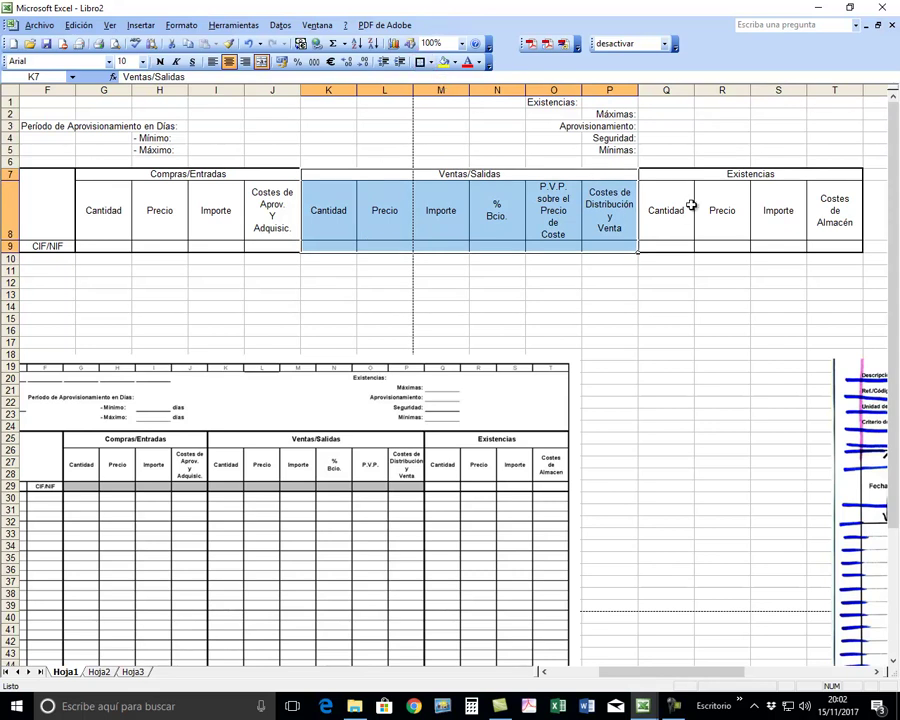
left_click(698, 317)
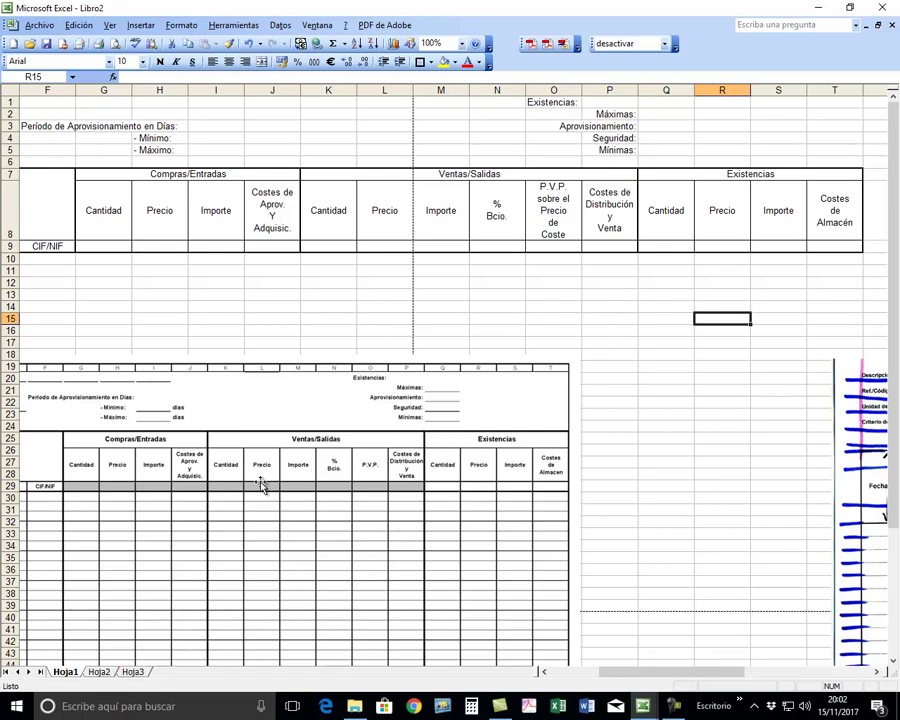
left_click_drag(696, 673, 646, 670)
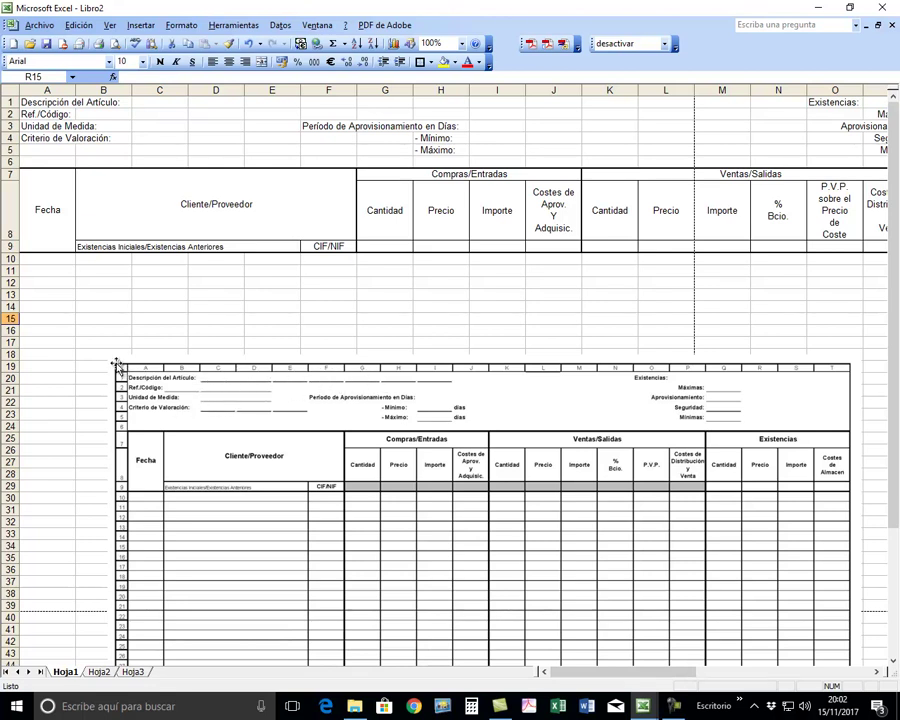
Enlarge the reference image, then undo the resize.
left_click(116, 365)
left_click_drag(108, 354, 48, 234)
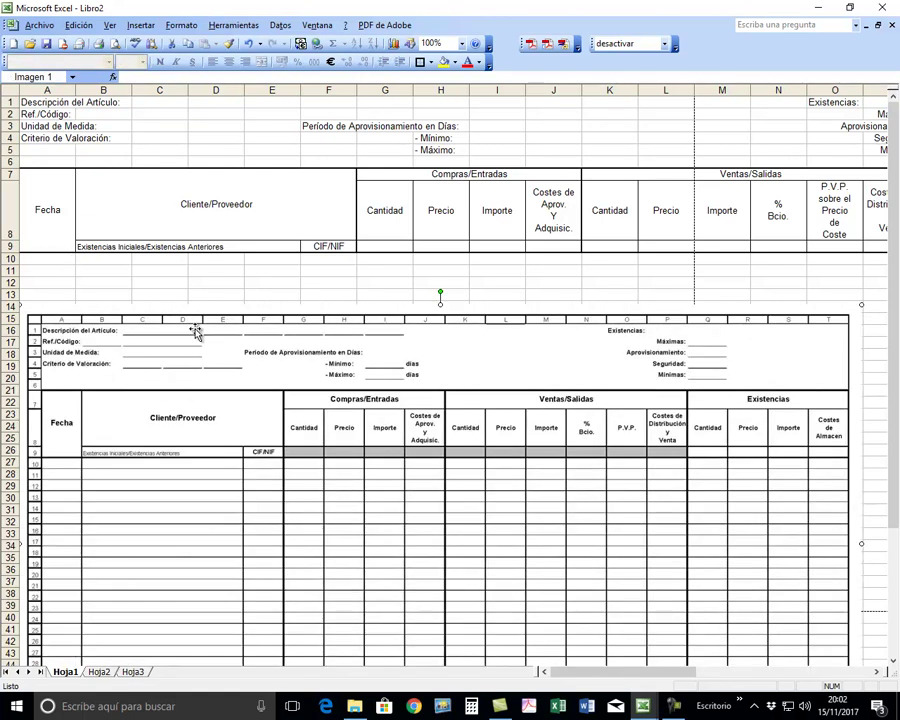
left_click(252, 45)
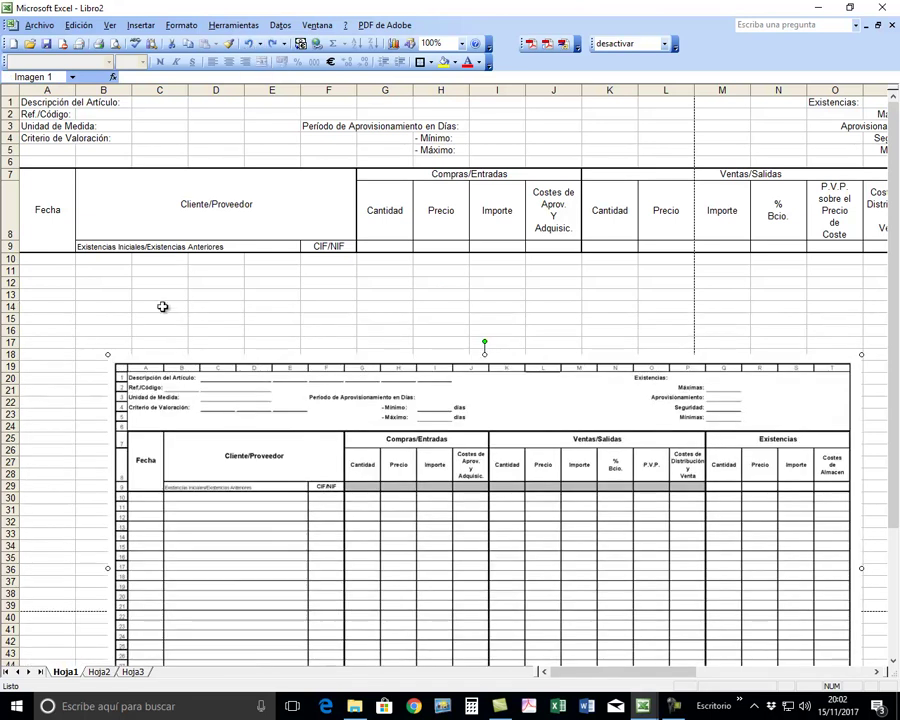
Type an underscore line into C1, then undo it so C1 stays empty.
left_click(163, 101)
left_click(207, 100)
left_click(271, 100)
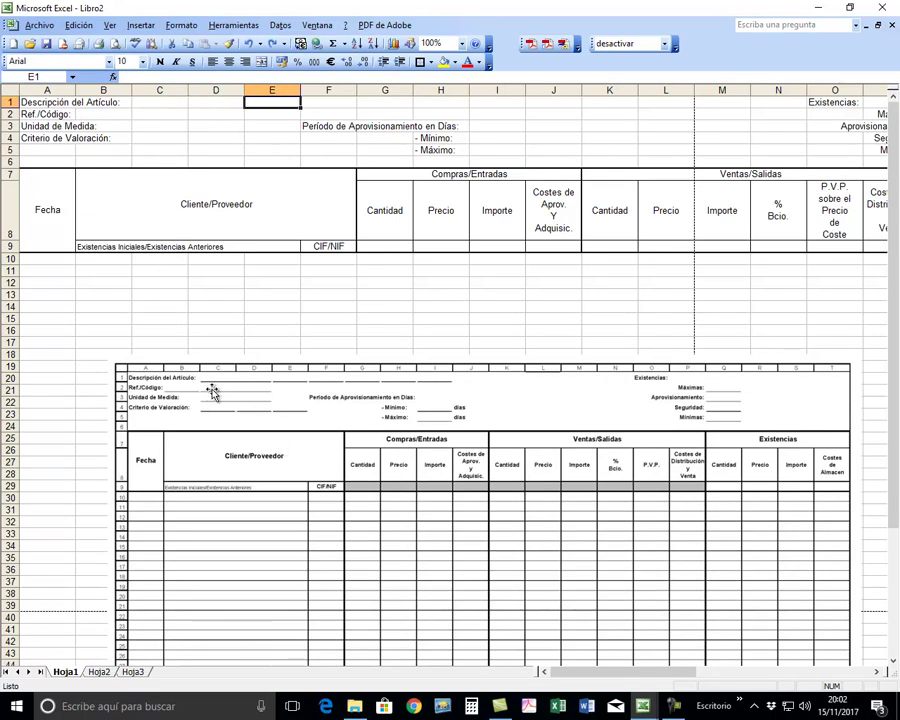
left_click(150, 105)
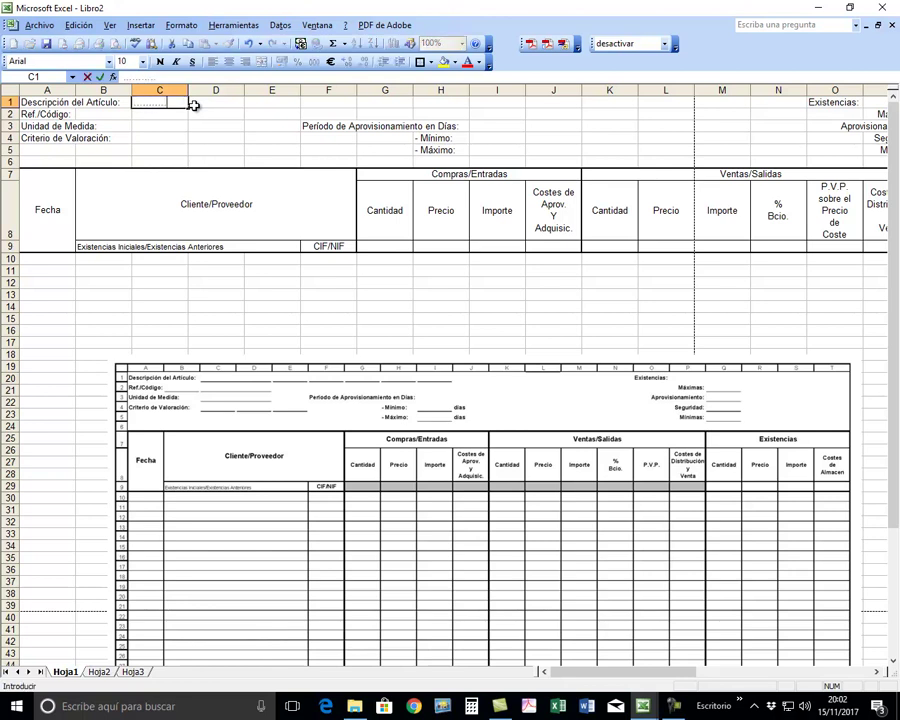
type("_________________")
key("Return")
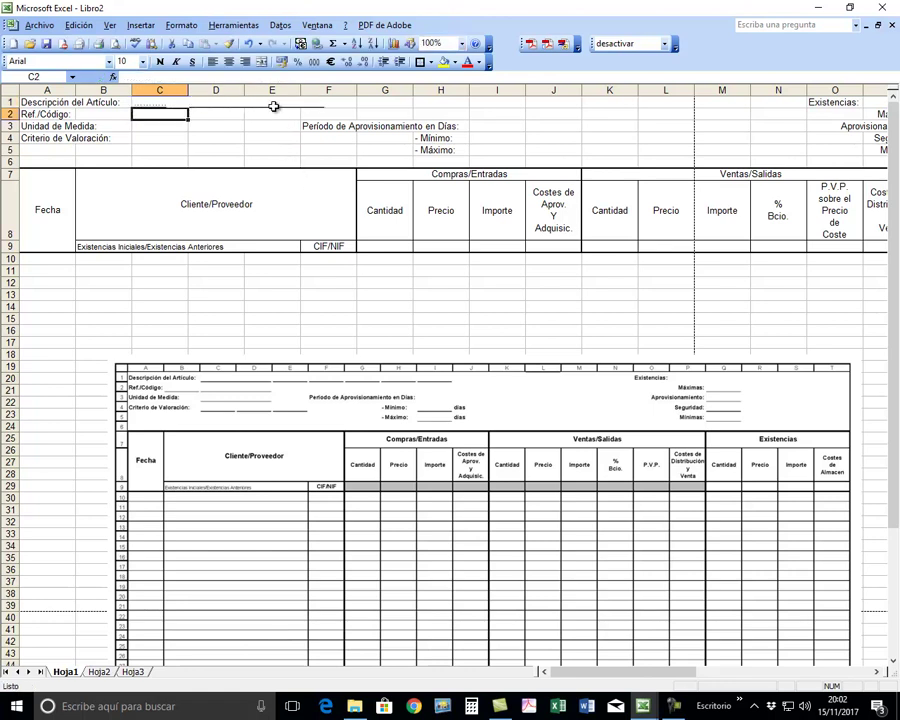
left_click(250, 43)
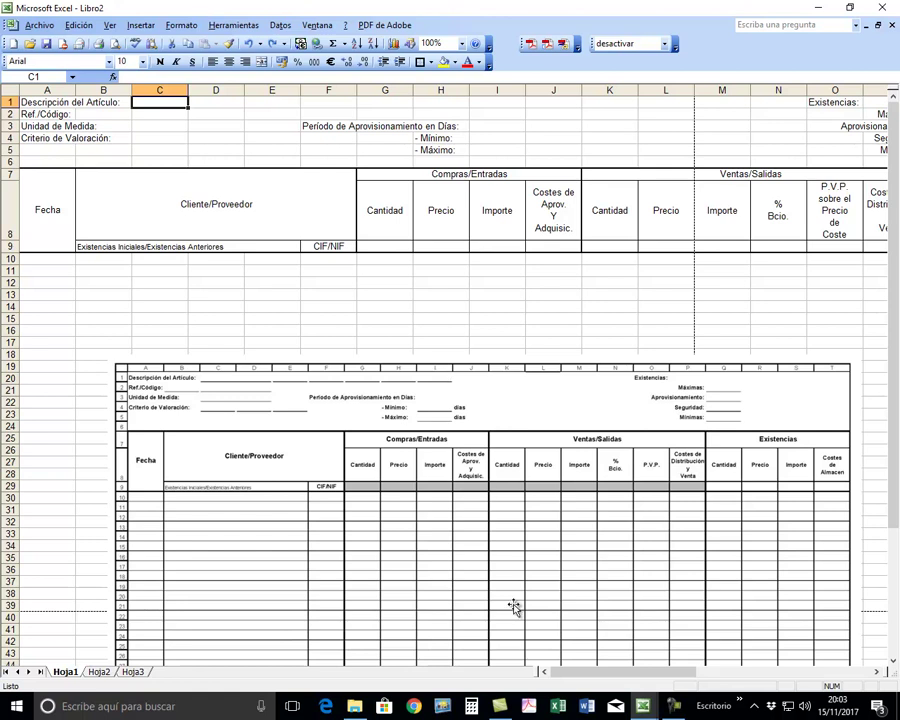
Scroll to compare with the reference and select C1:I1 for the description entry.
left_click_drag(576, 672, 668, 666)
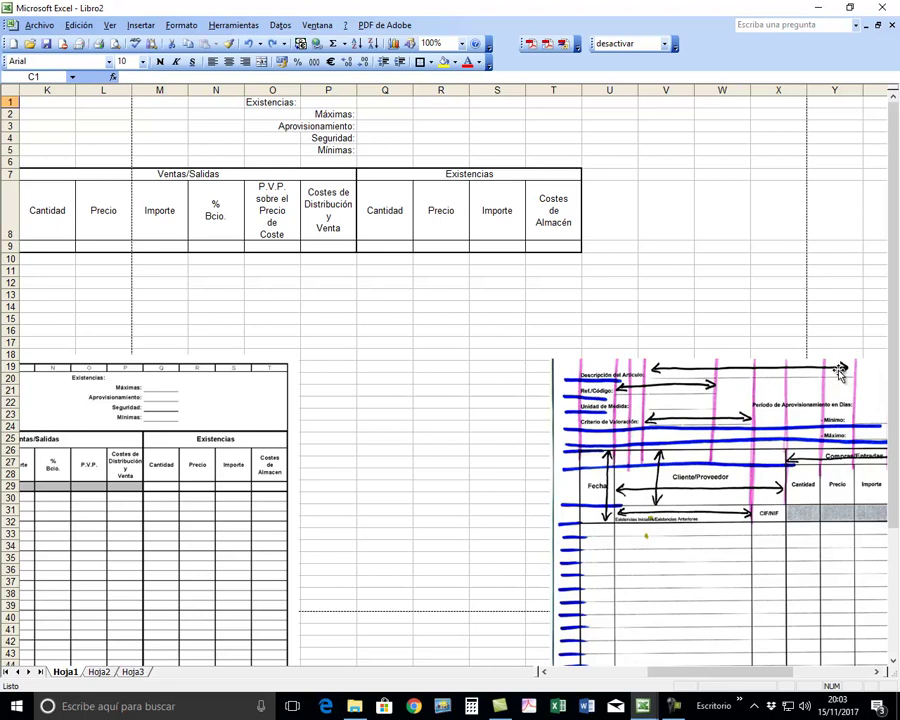
left_click_drag(740, 675, 642, 676)
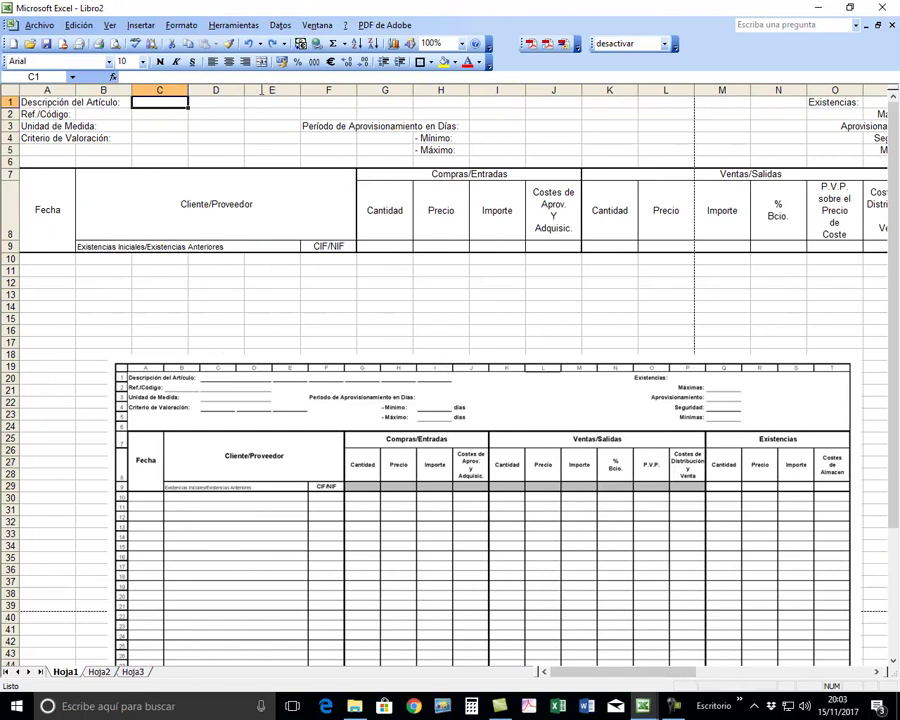
left_click_drag(149, 102, 476, 102)
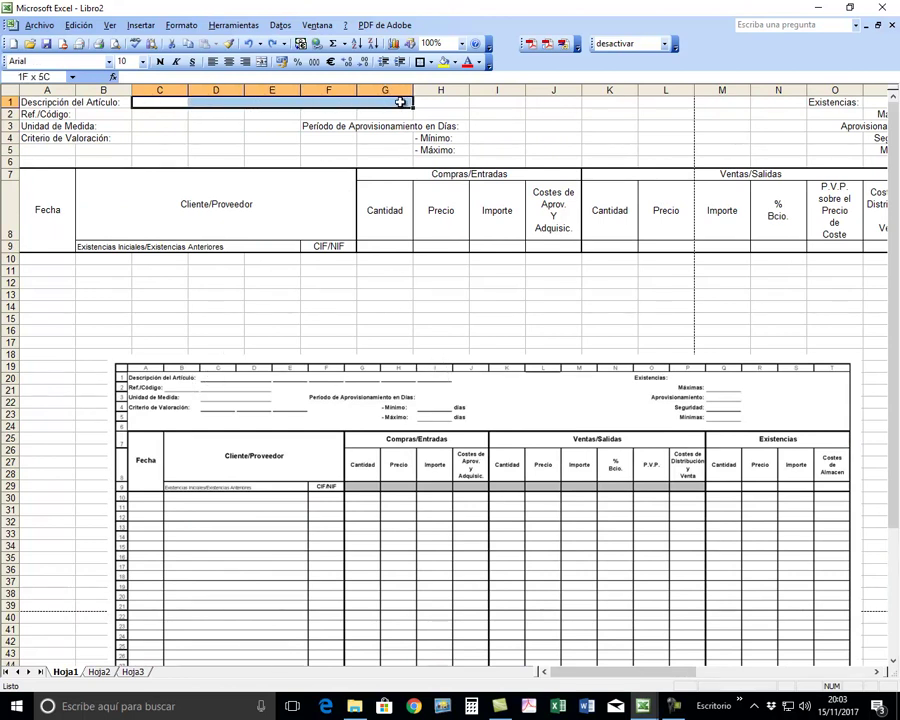
Merge C1:I1 and give it a dotted bottom border.
left_click(263, 62)
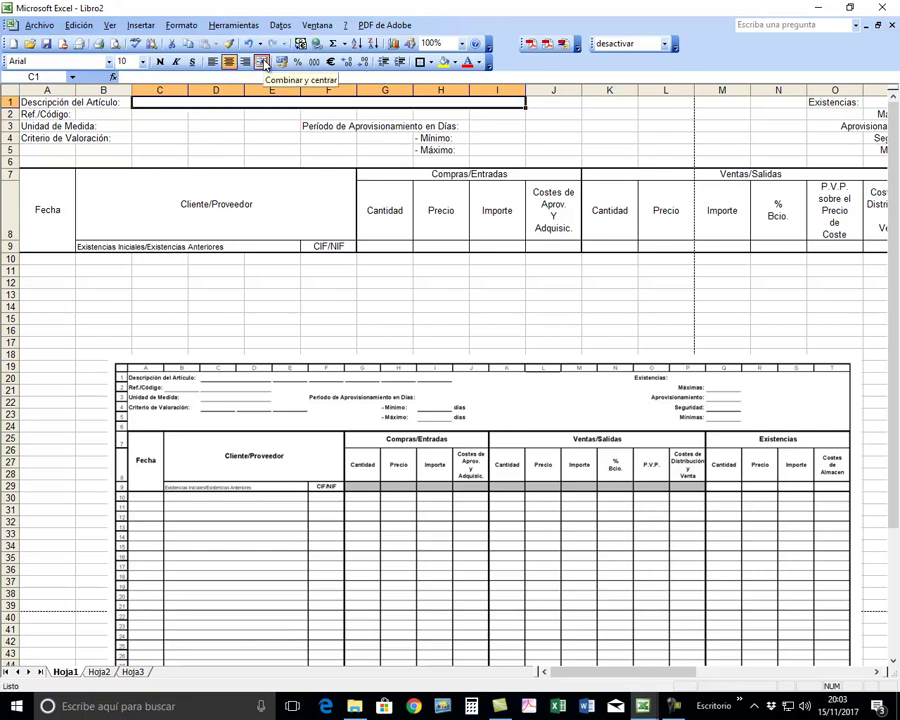
left_click(182, 25)
left_click(195, 40)
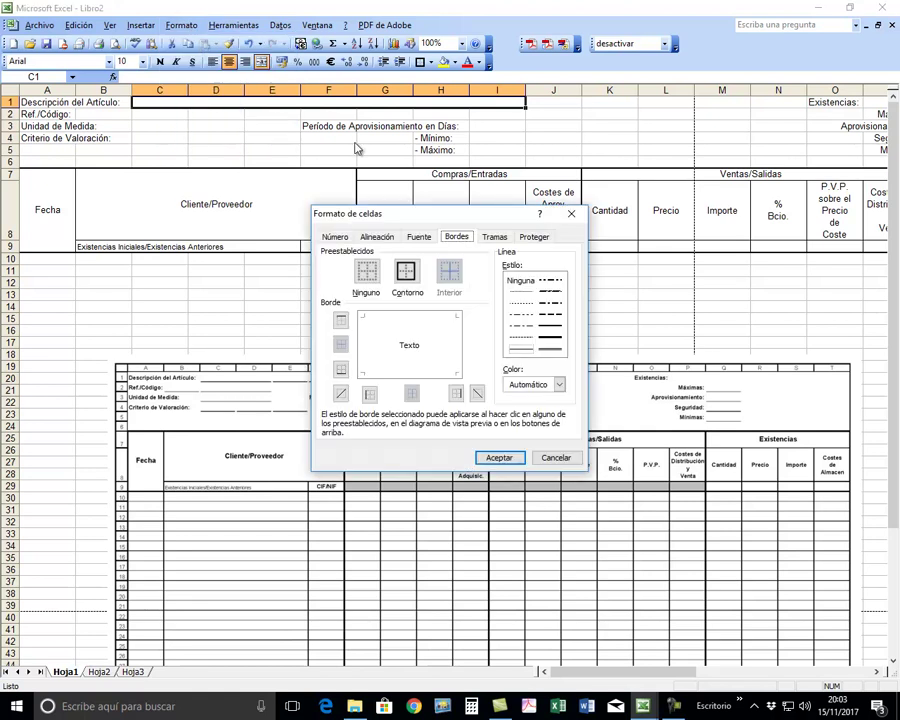
left_click(520, 297)
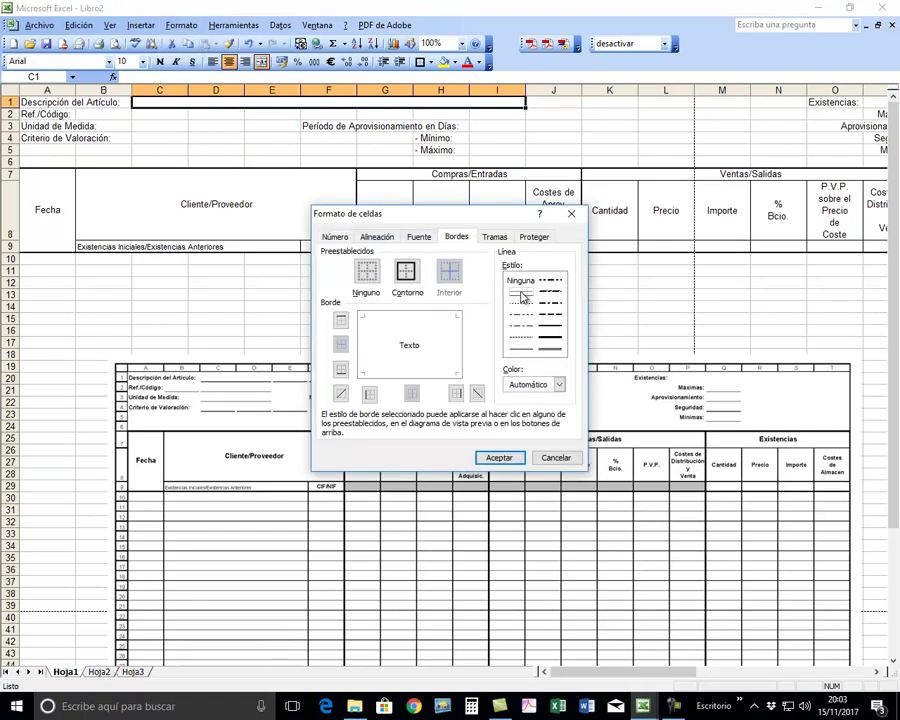
left_click(340, 371)
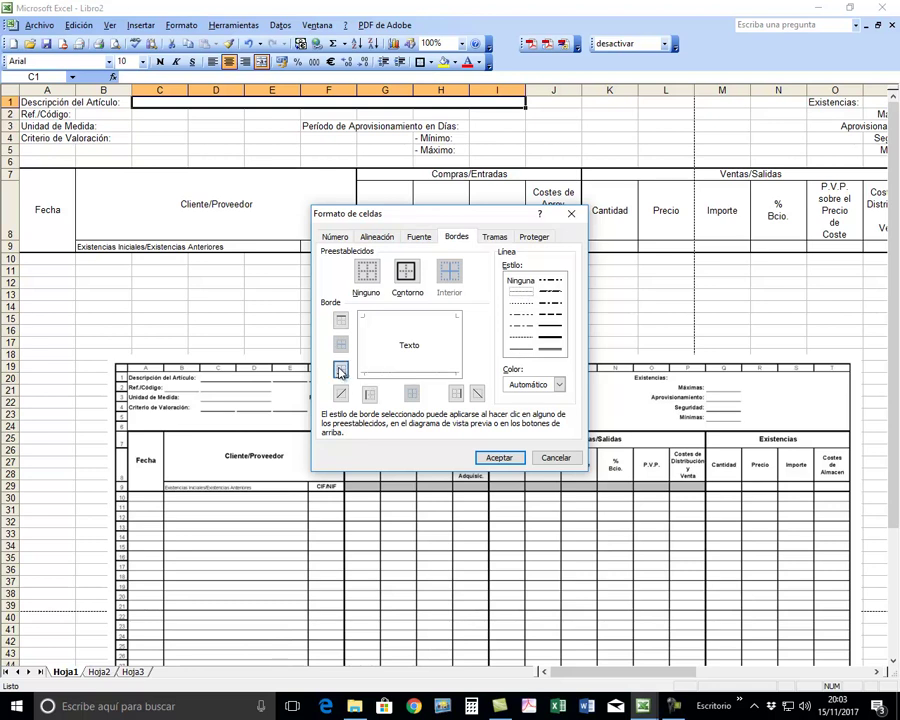
left_click(505, 458)
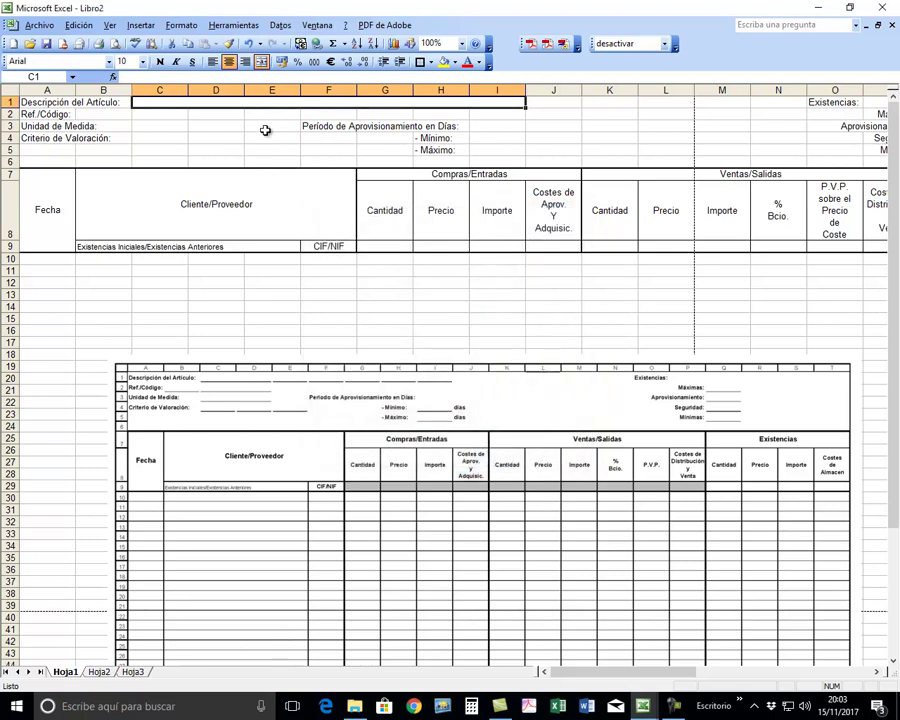
left_click(153, 136)
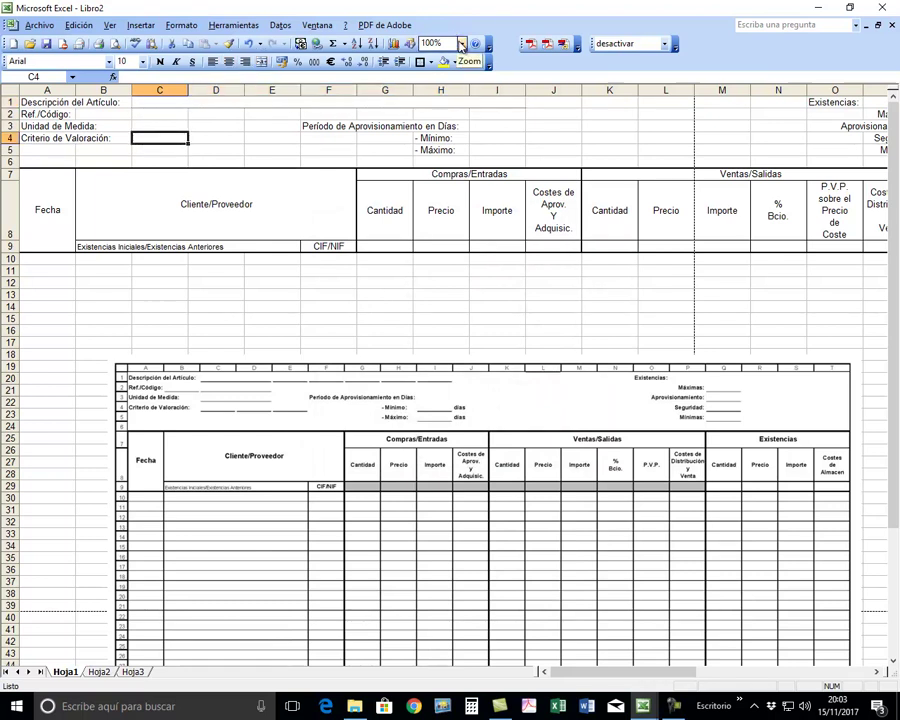
left_click(461, 45)
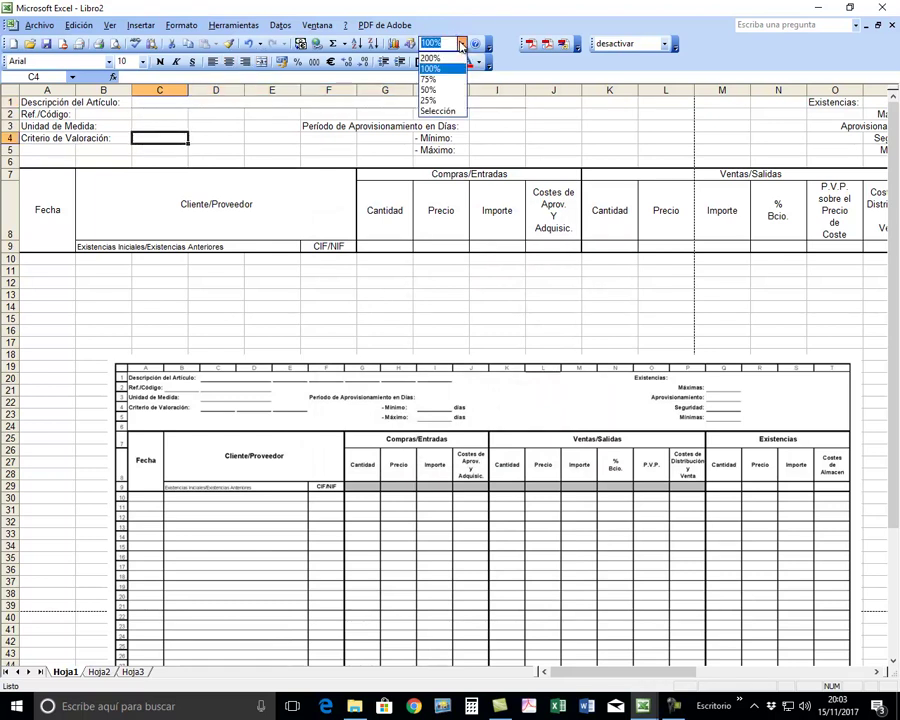
type("250")
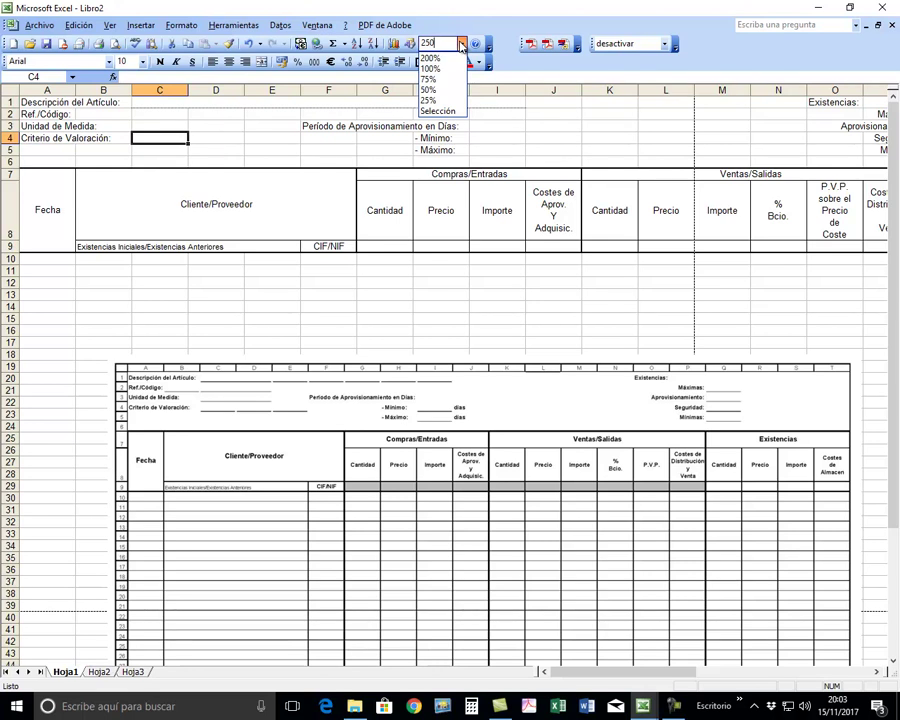
key("Return")
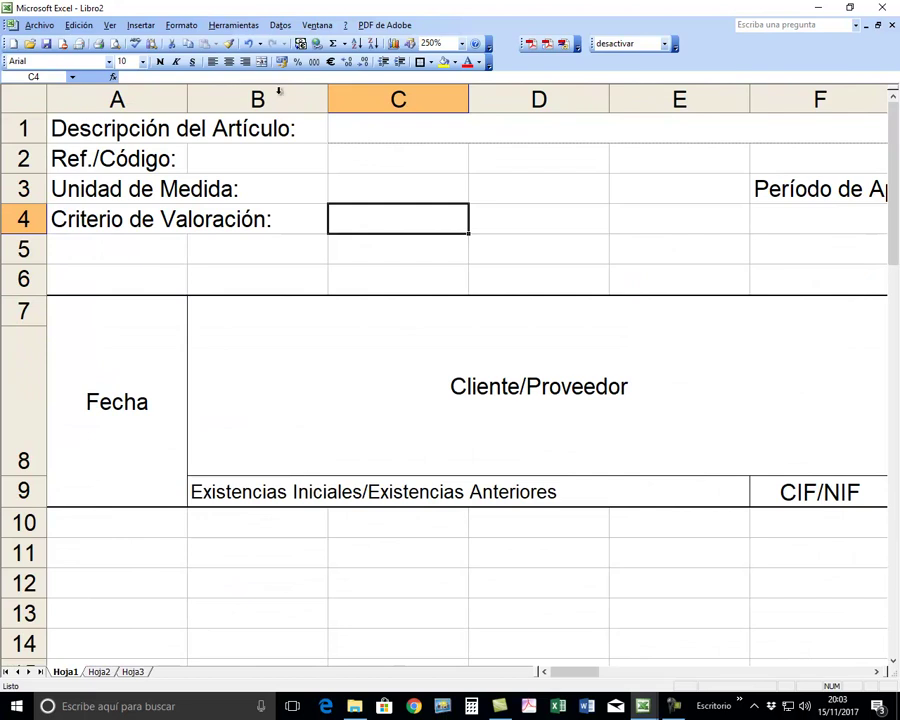
left_click(463, 44)
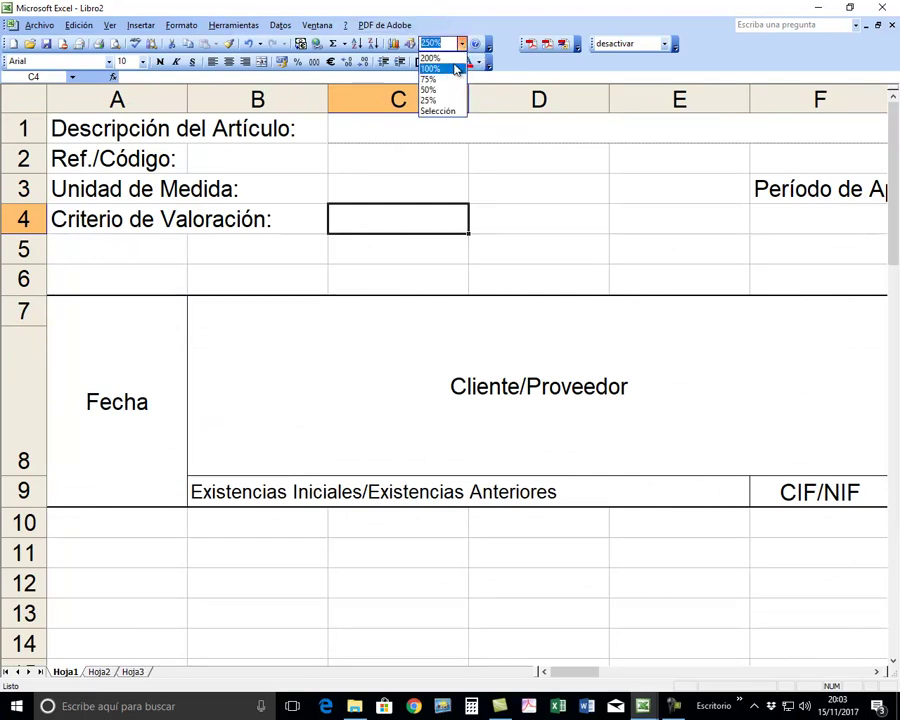
left_click(432, 67)
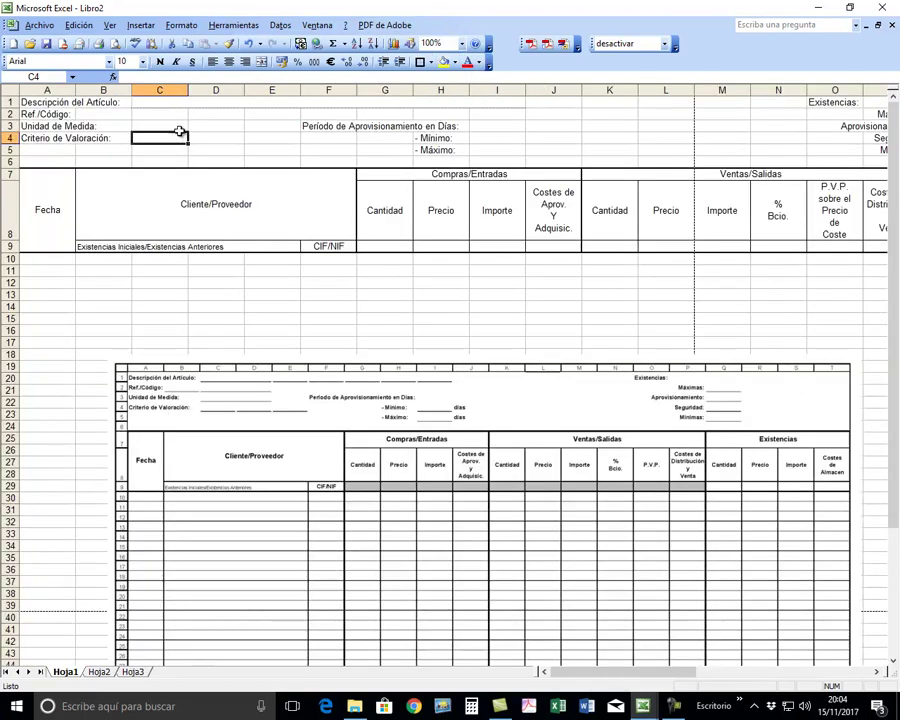
left_click(157, 102)
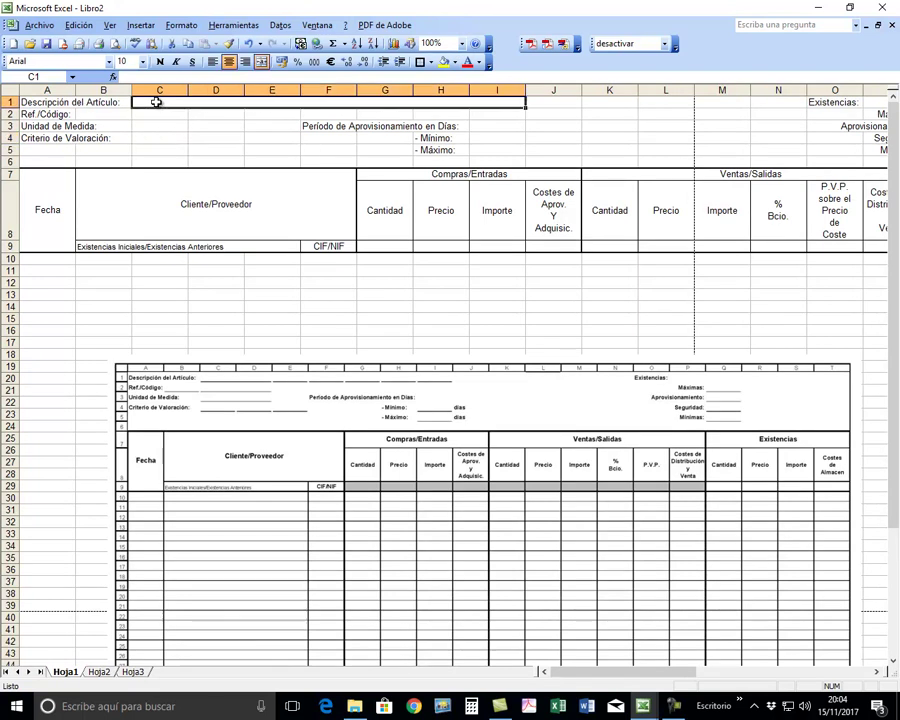
Confirm the dotted bottom border on the merged C1:I1 cell in Bordes settings.
left_click(180, 25)
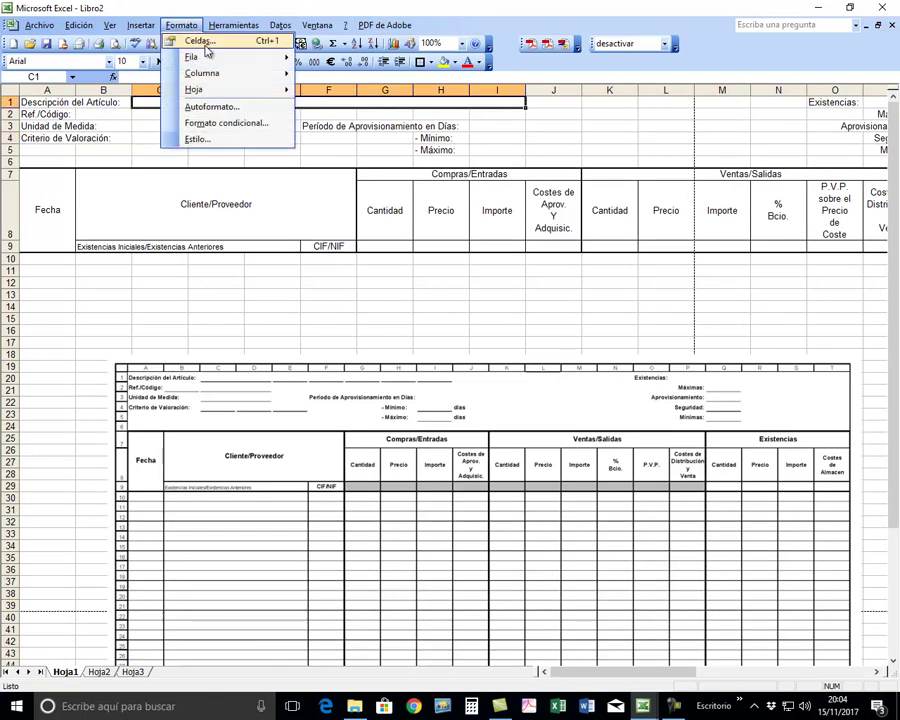
left_click(206, 42)
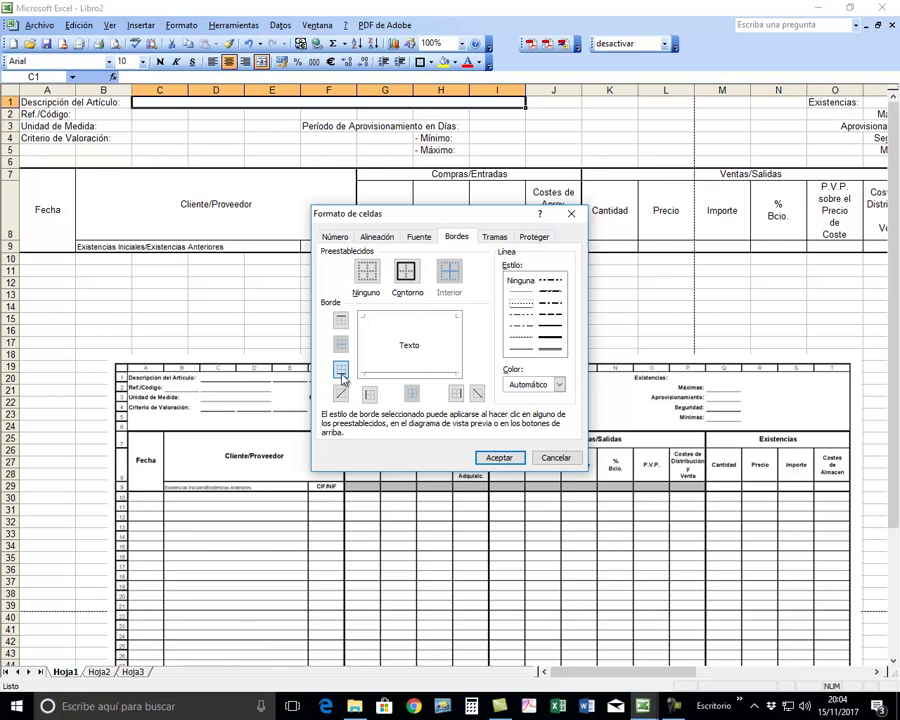
left_click(500, 457)
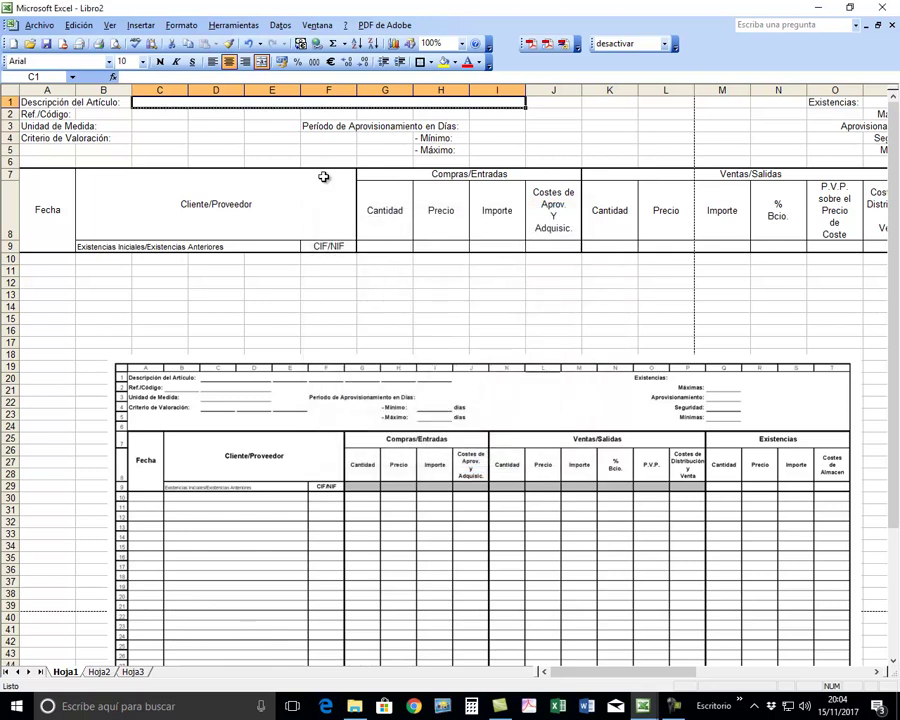
left_click(250, 147)
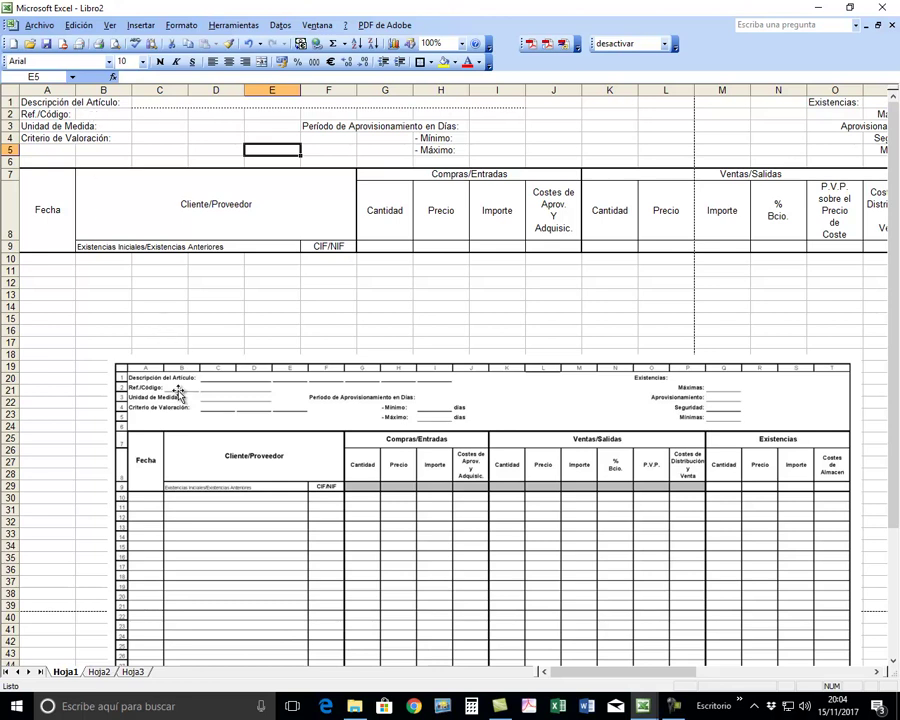
Give the Ref./Código cells B2:D2 a dotted bottom border.
left_click_drag(106, 114, 197, 113)
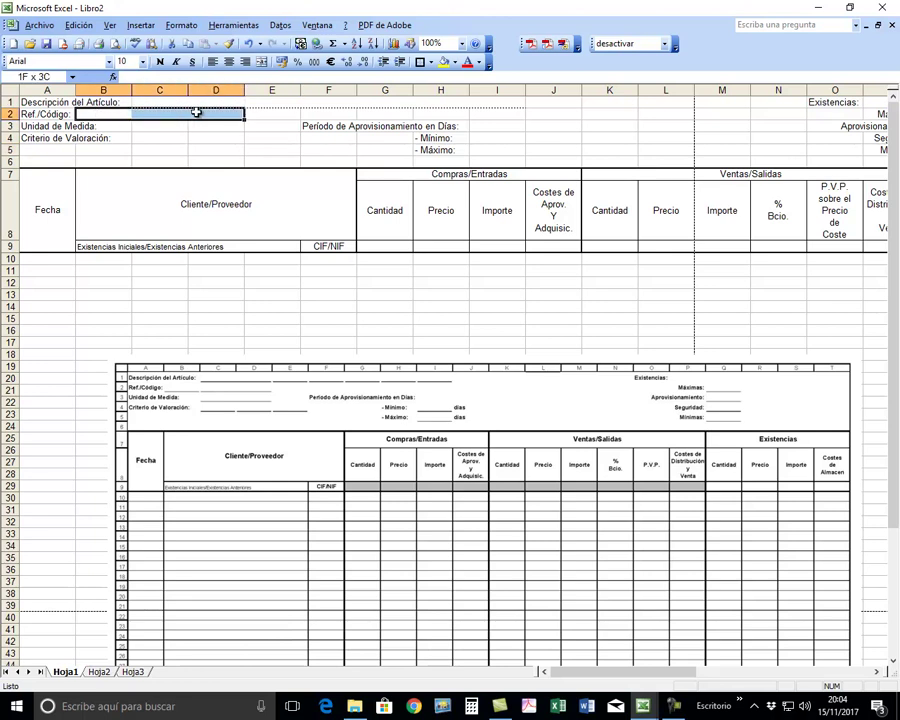
left_click(187, 27)
left_click(205, 41)
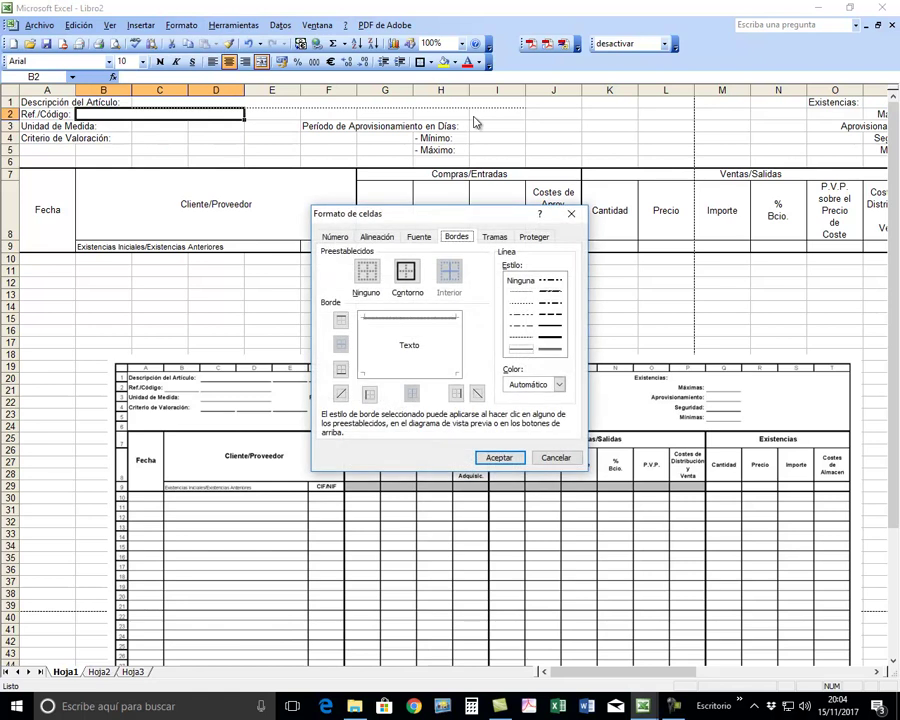
left_click(522, 304)
left_click(341, 369)
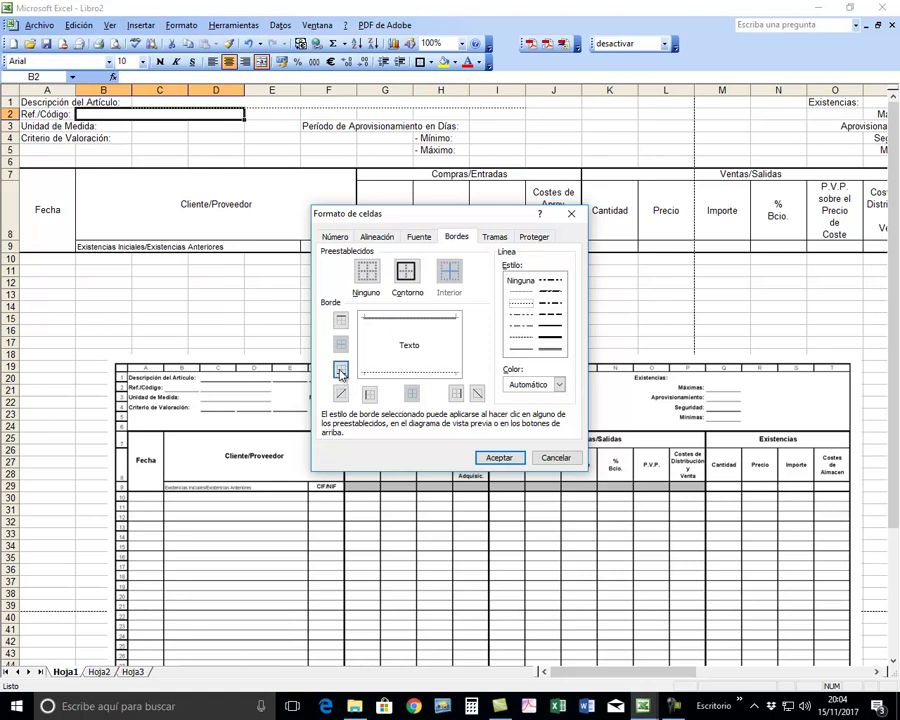
left_click(510, 463)
left_click(204, 146)
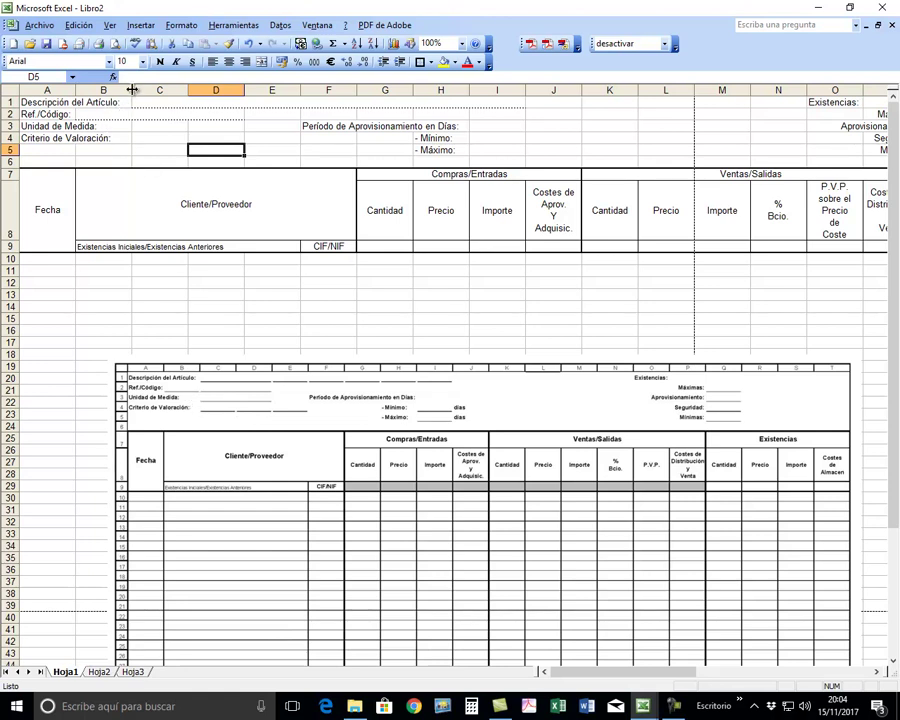
After undoing a column B resize, merge C3:D3 and give it a dotted bottom border.
left_click_drag(131, 90, 102, 90)
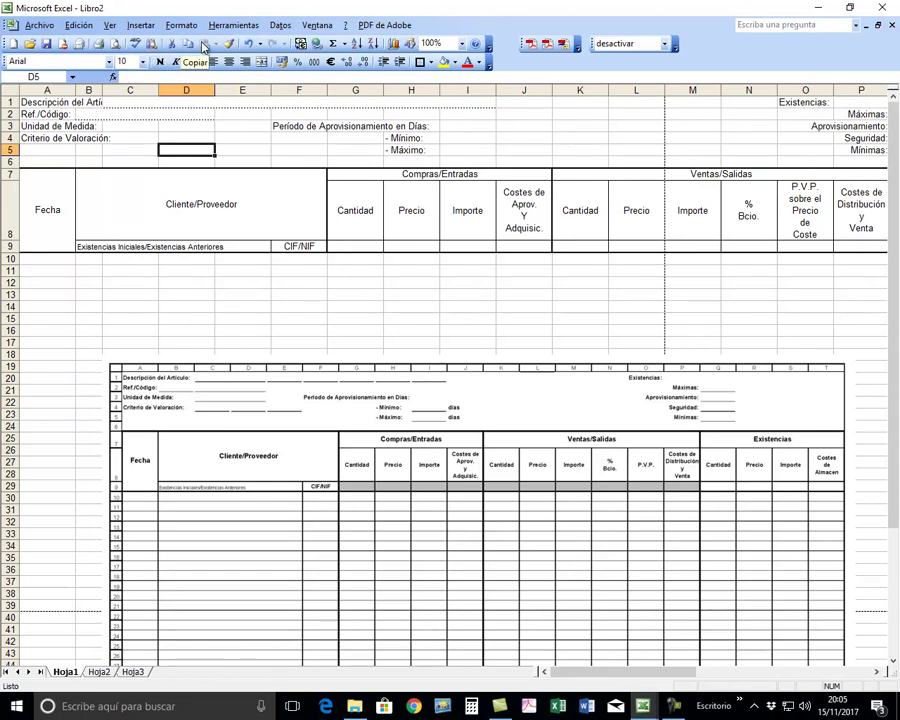
left_click(258, 44)
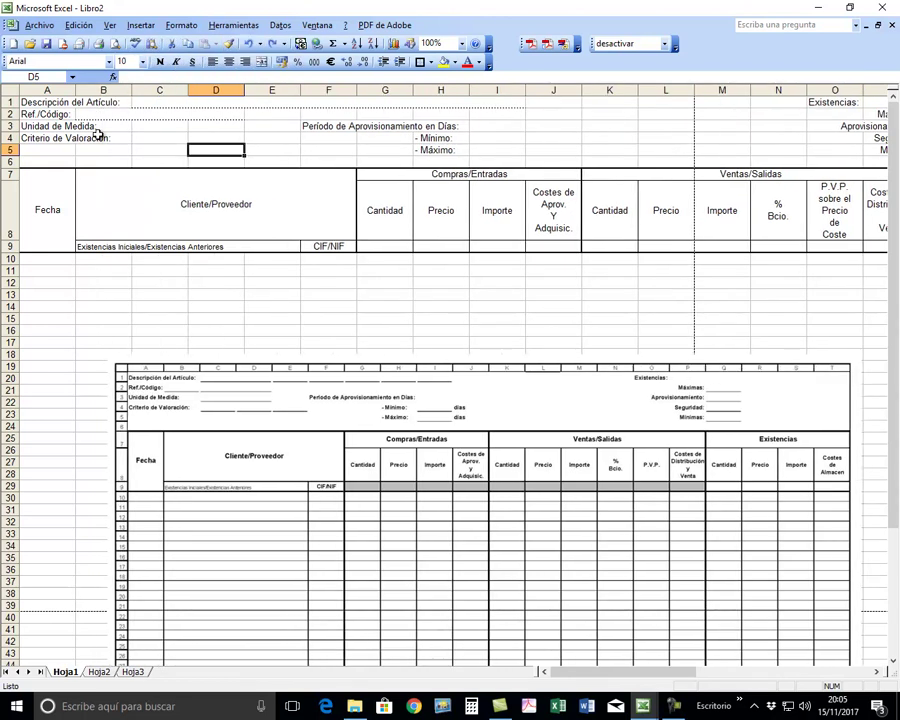
left_click_drag(160, 126, 208, 126)
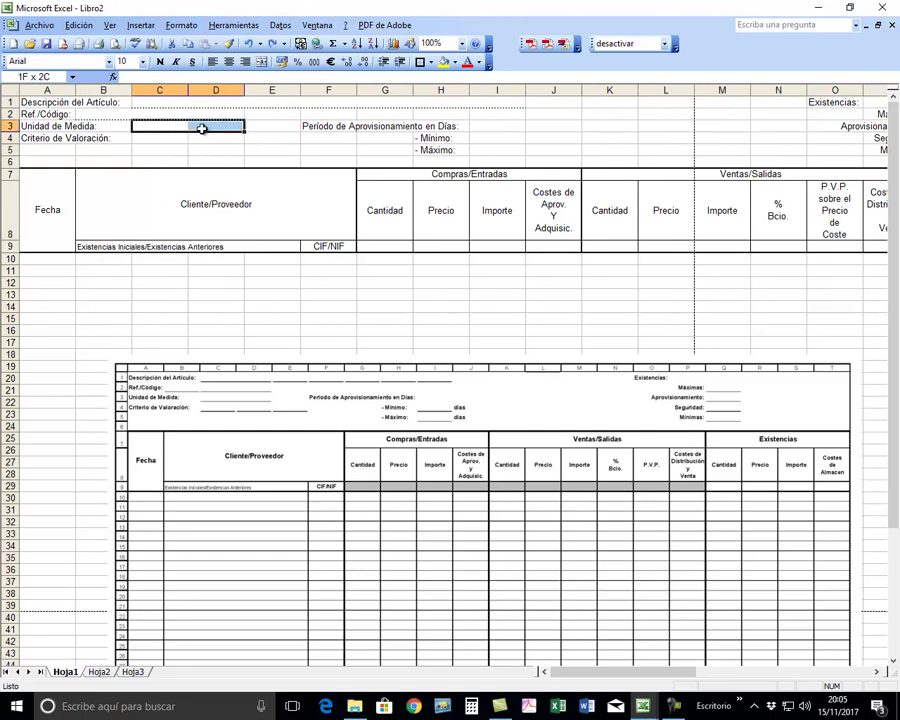
left_click(261, 62)
left_click(180, 25)
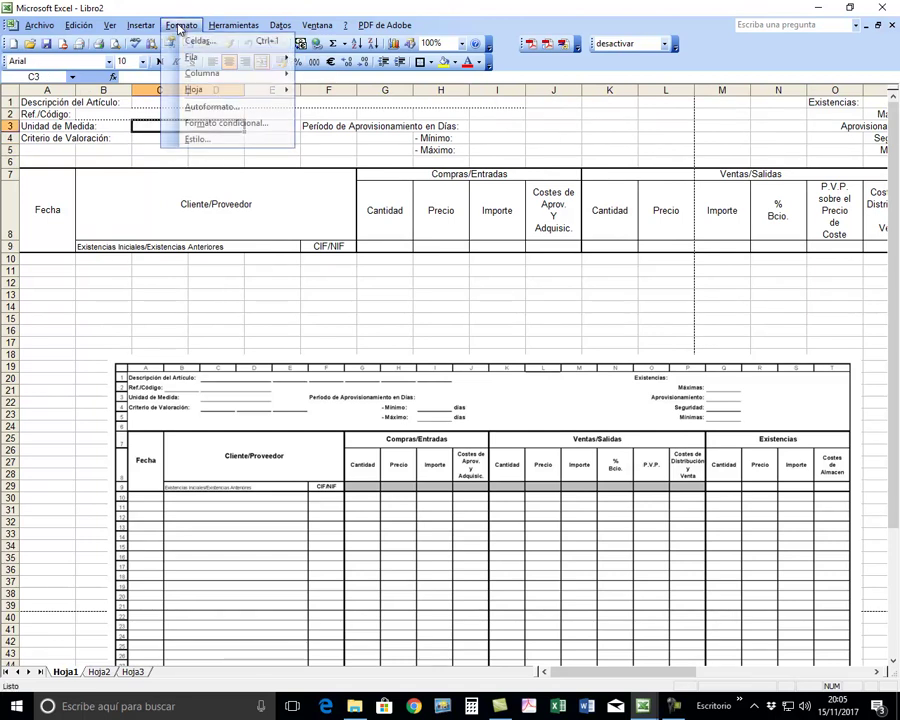
left_click(203, 41)
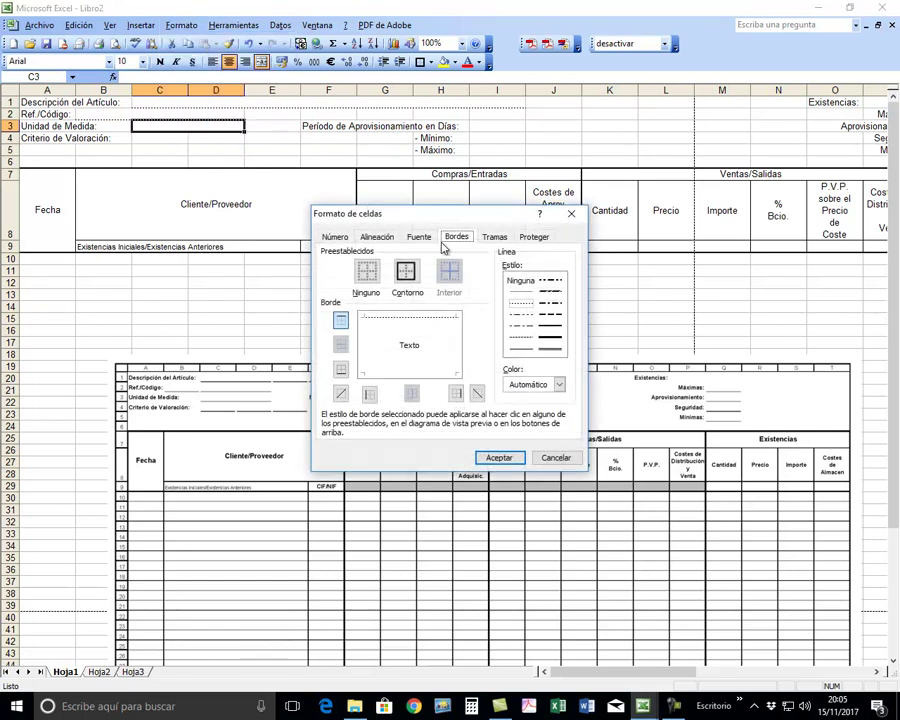
left_click(522, 304)
left_click(341, 369)
left_click(499, 459)
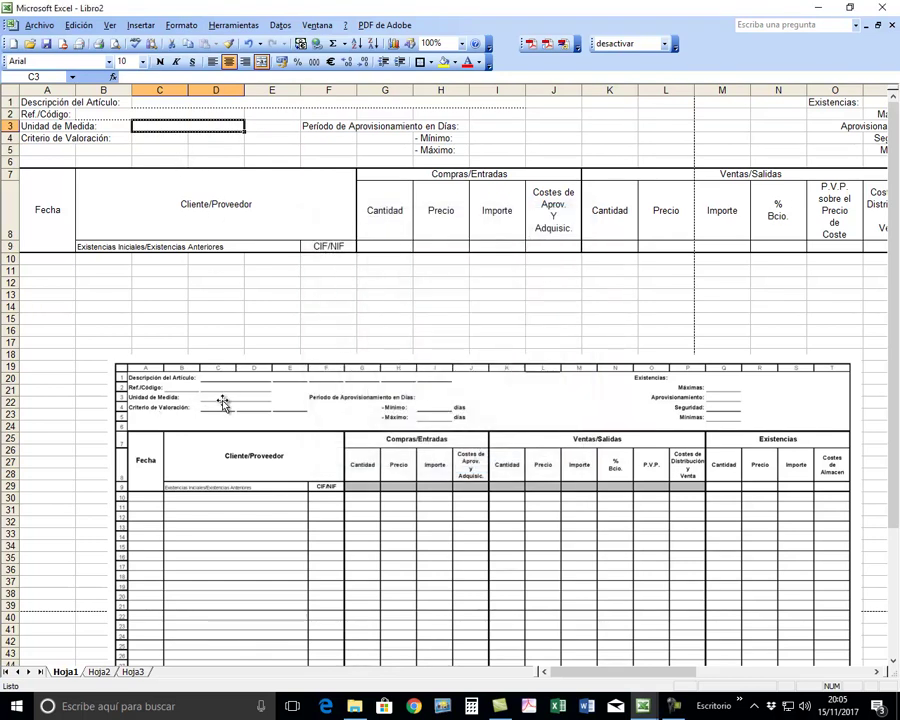
left_click_drag(150, 138, 248, 138)
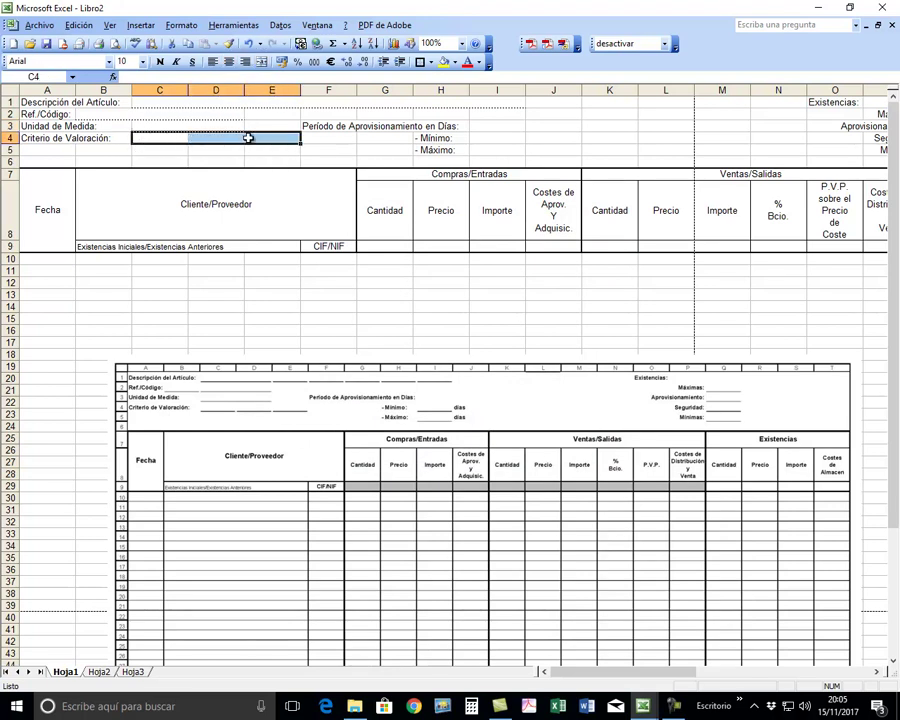
left_click(261, 62)
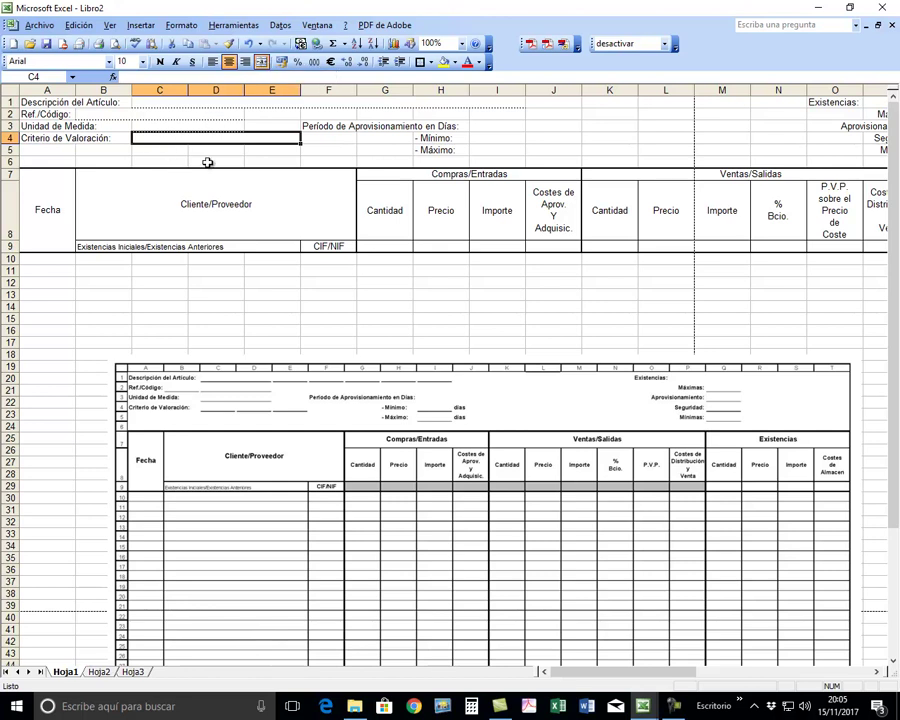
left_click(505, 128)
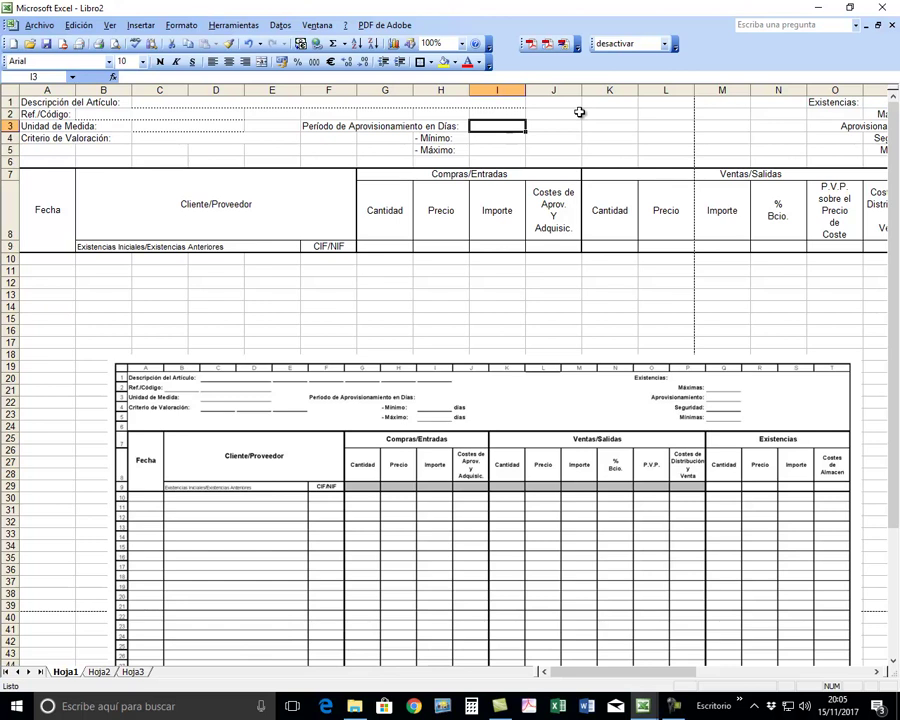
Apply a dotted bottom border to the merged description entry cell C1:I1.
left_click(207, 104)
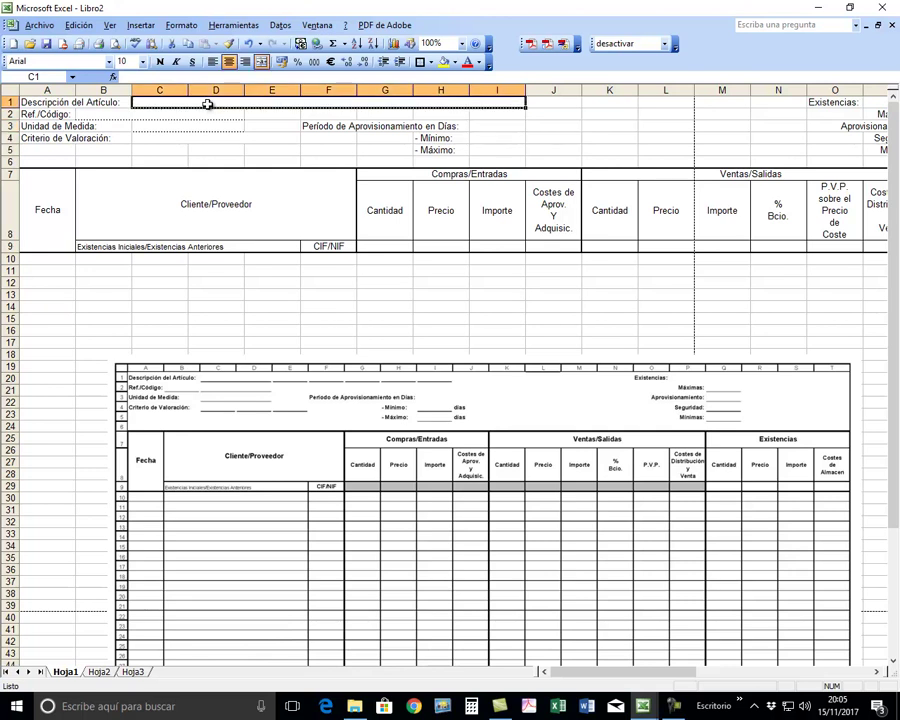
left_click(181, 25)
left_click(200, 46)
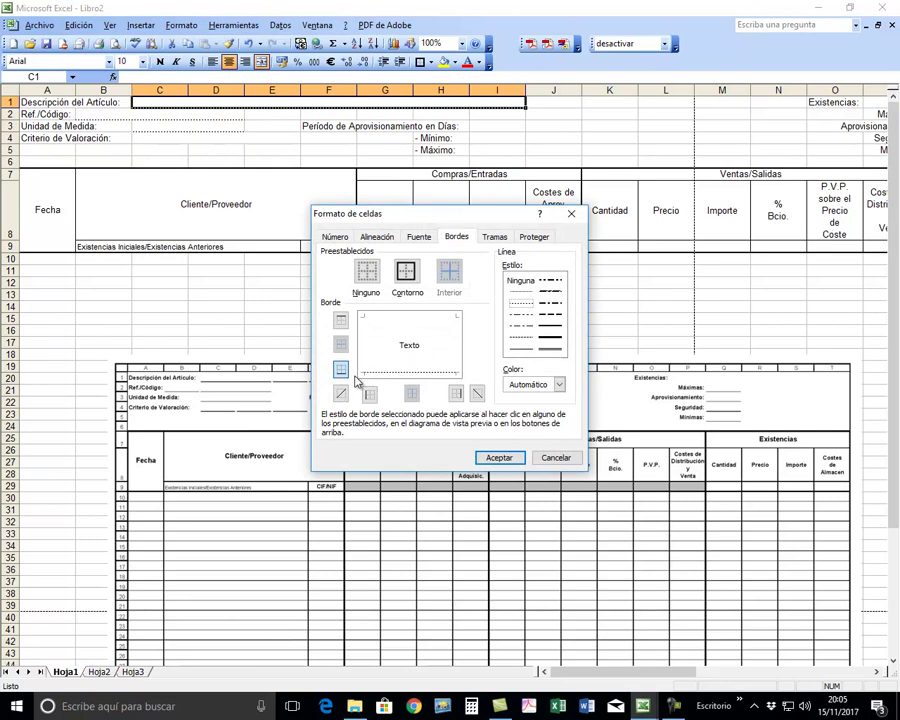
left_click(510, 458)
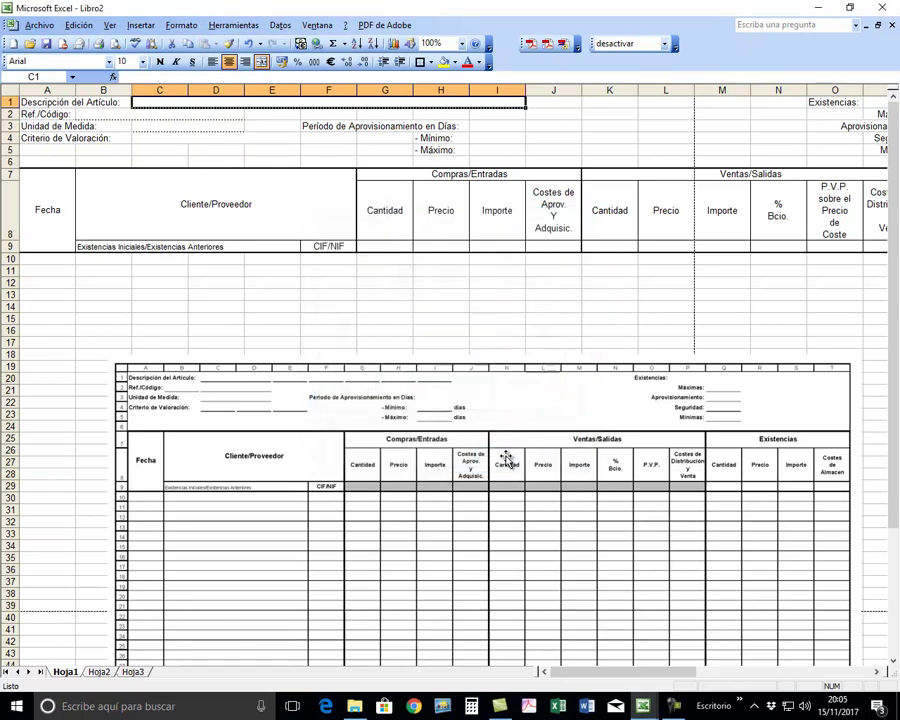
left_click(231, 146)
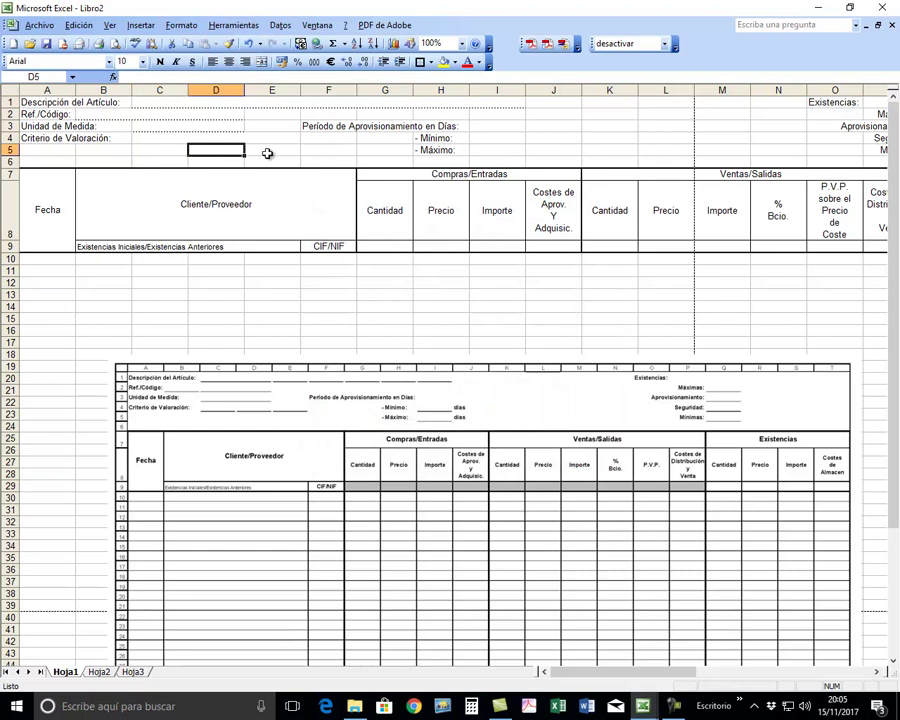
Multi-select the entry cells C1, B2, C3, C4, I4 and I5, then scroll right.
left_click(184, 104)
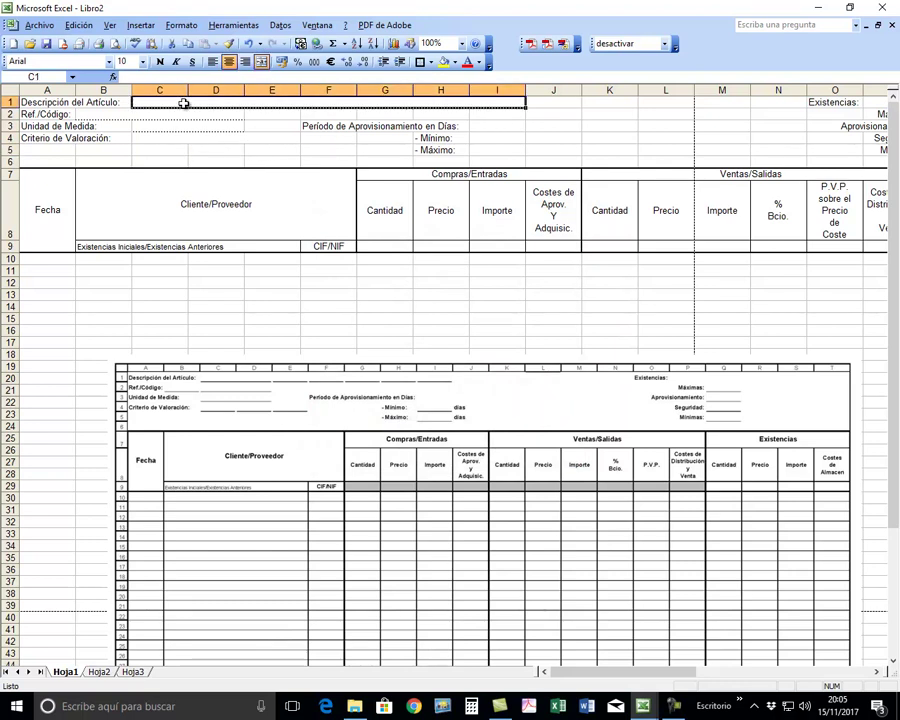
left_click(159, 114)
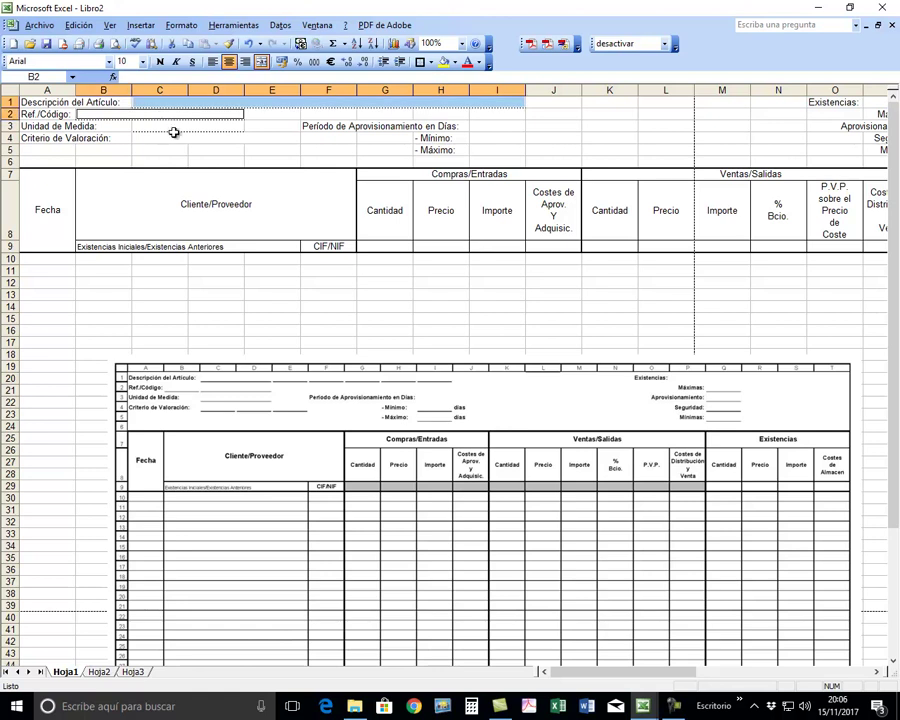
left_click(174, 127, "ctrl")
left_click(180, 140, "ctrl")
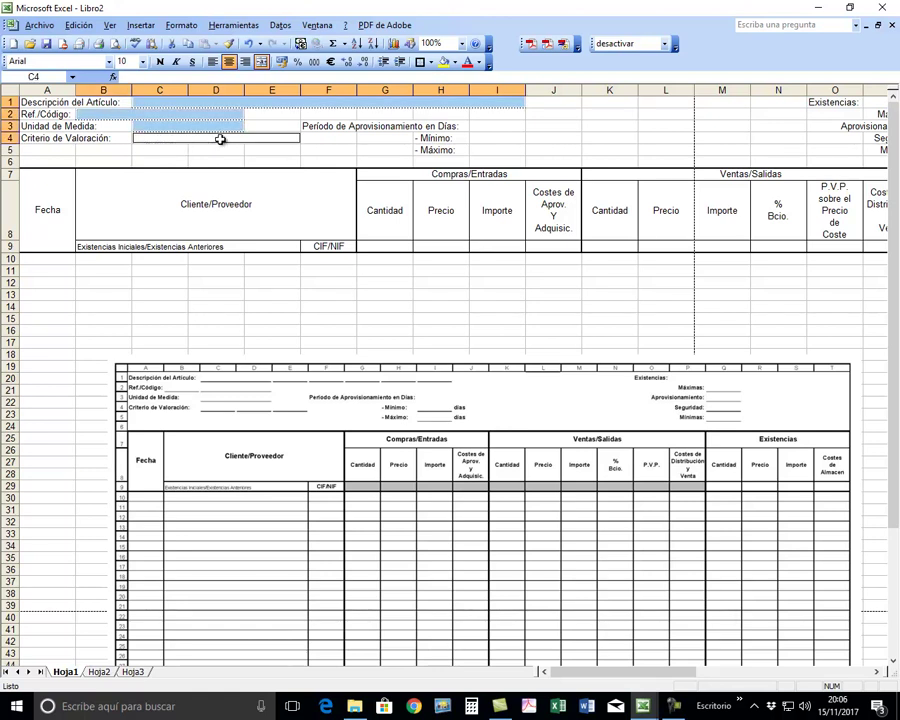
left_click(488, 139, "ctrl")
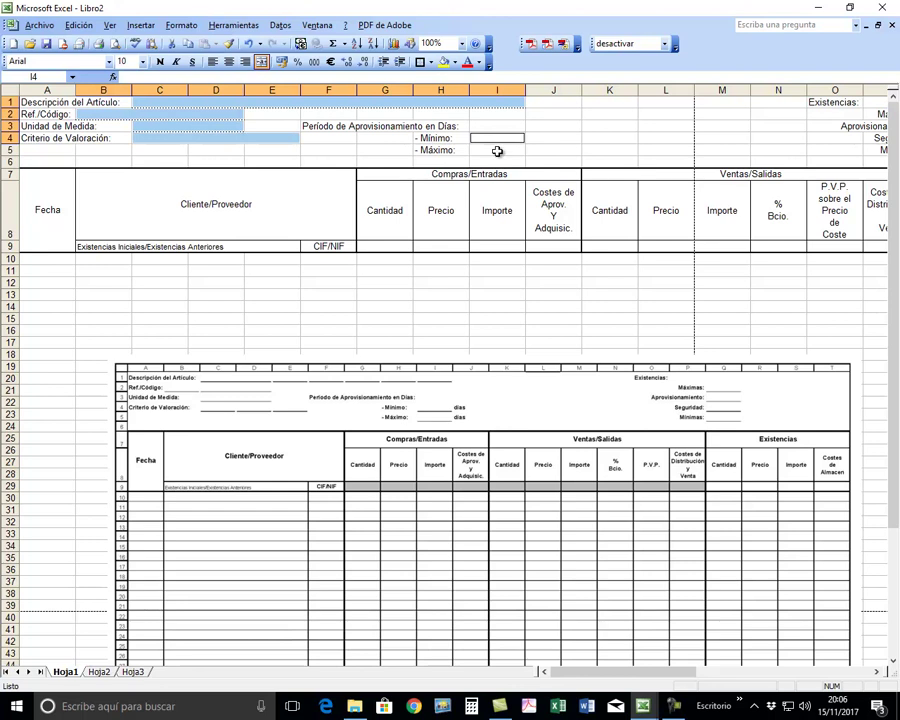
left_click(496, 150, "ctrl")
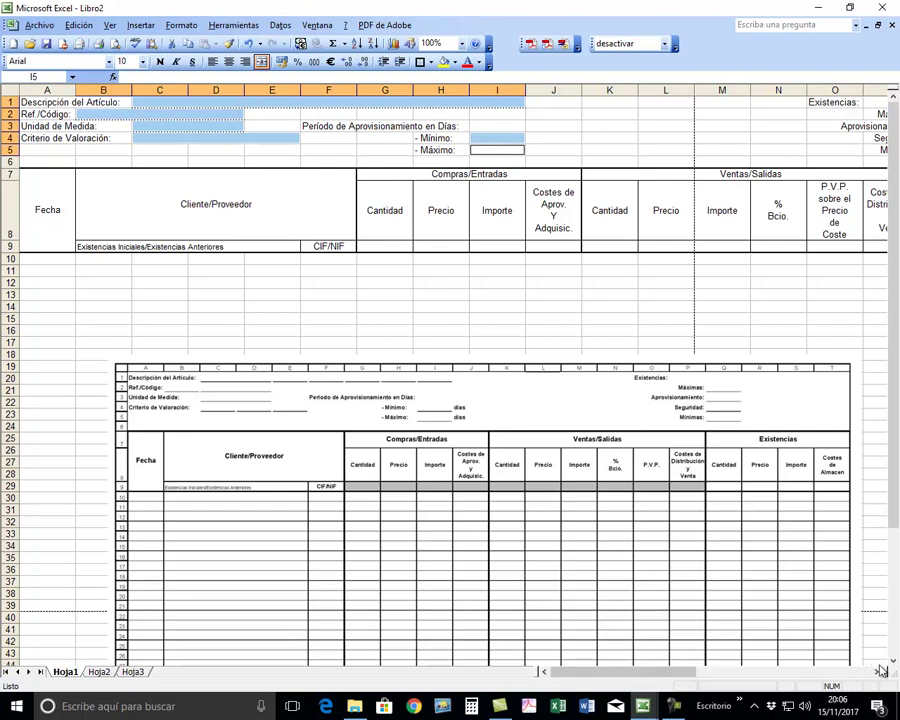
left_click(877, 672)
left_click(877, 672)
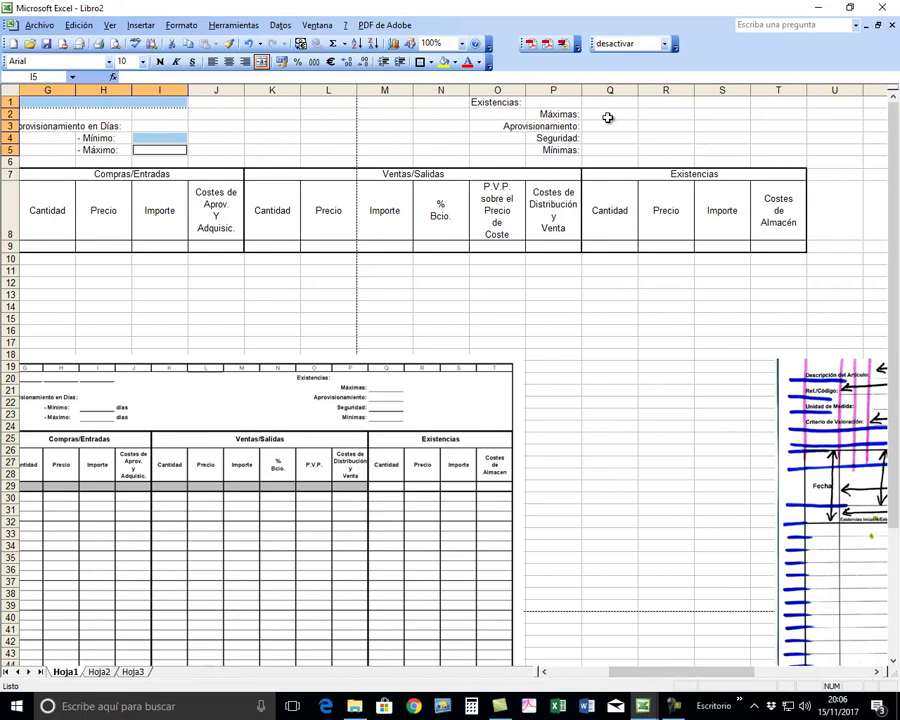
left_click(608, 115, "ctrl")
left_click(612, 126, "ctrl")
left_click(614, 138, "ctrl")
left_click(614, 150, "ctrl")
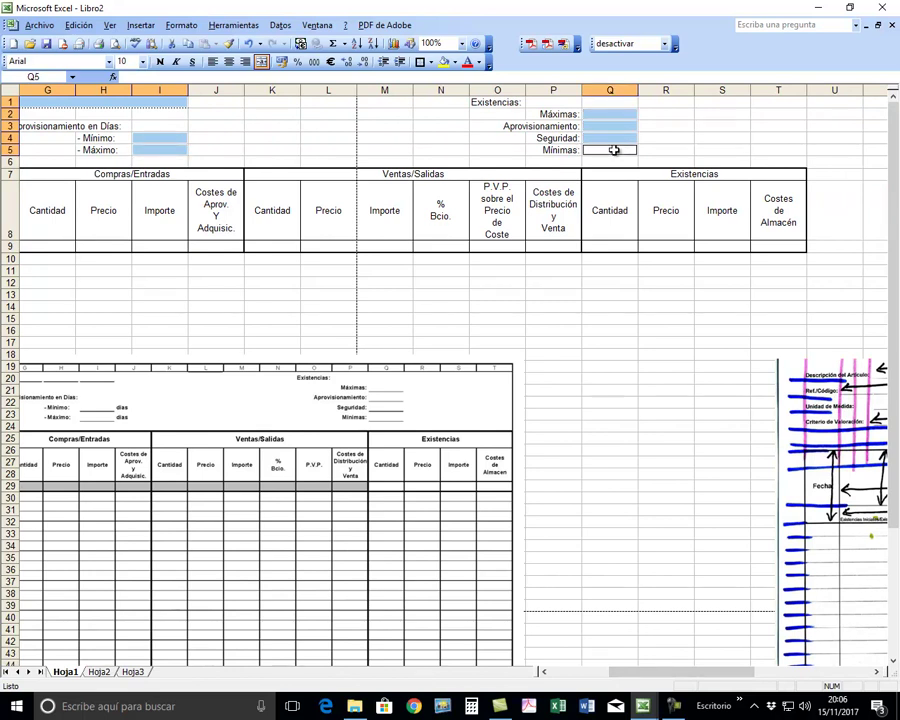
left_click(181, 25)
left_click(199, 43)
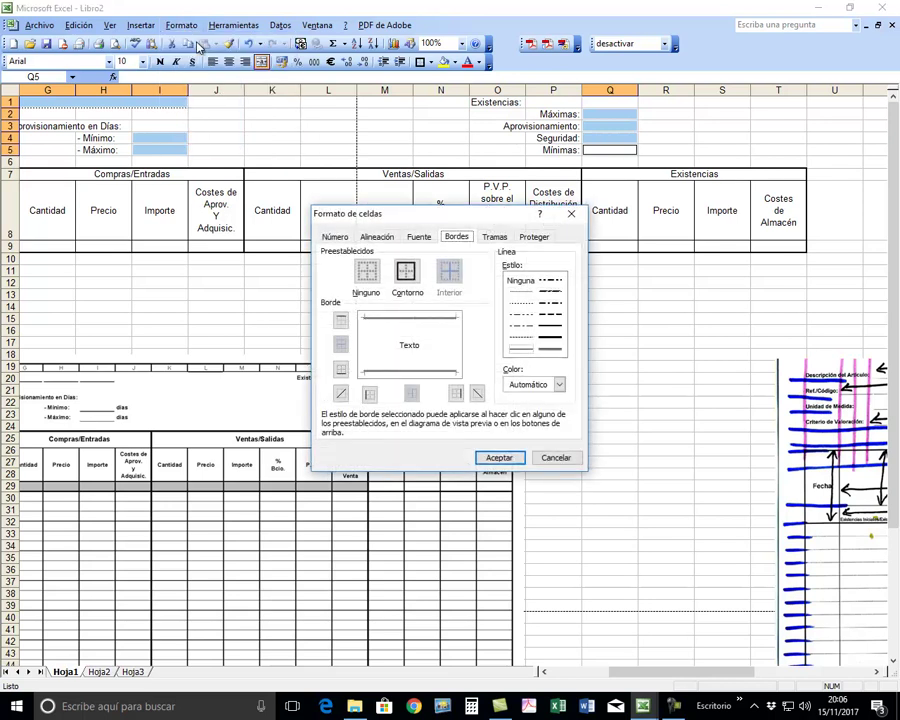
left_click(552, 457)
left_click(262, 268)
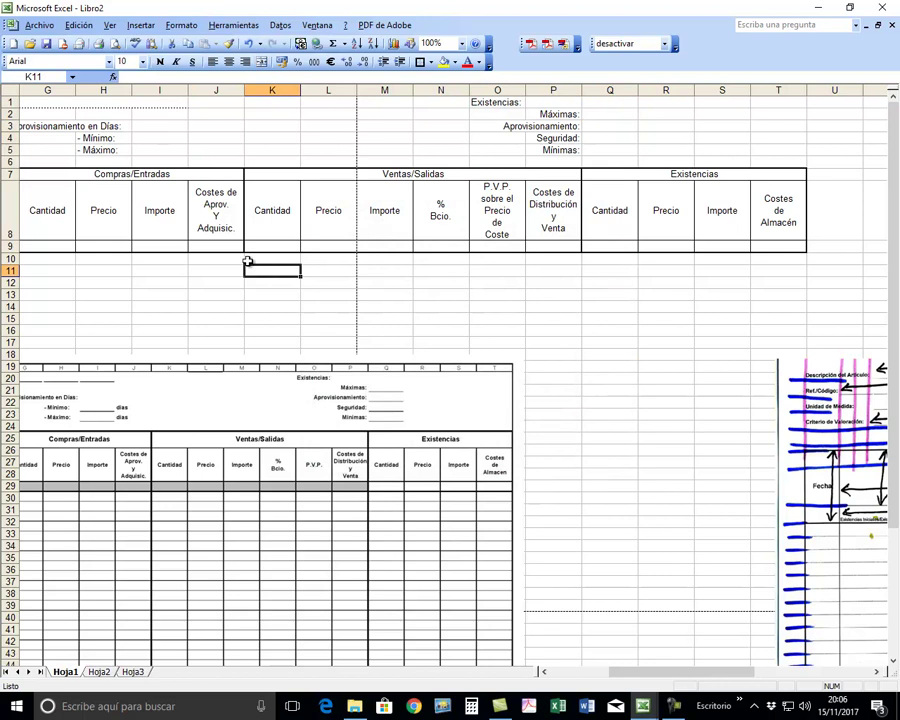
left_click_drag(687, 676, 622, 674)
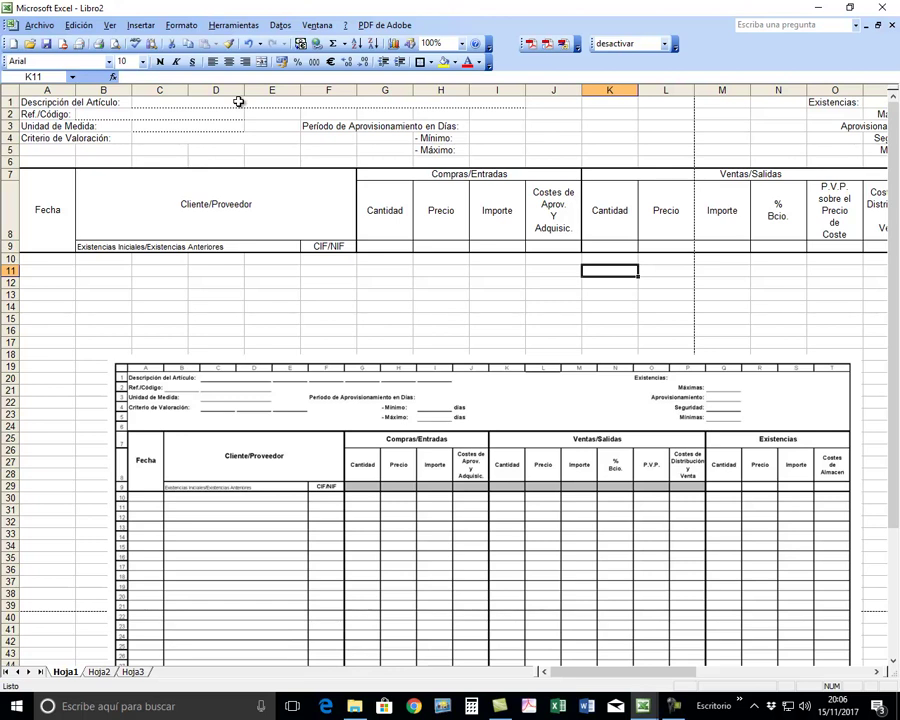
Multi-select entry cells C1:I1, B2, C3, C4, I4 and I5, then scroll the sheet right.
left_click(221, 102)
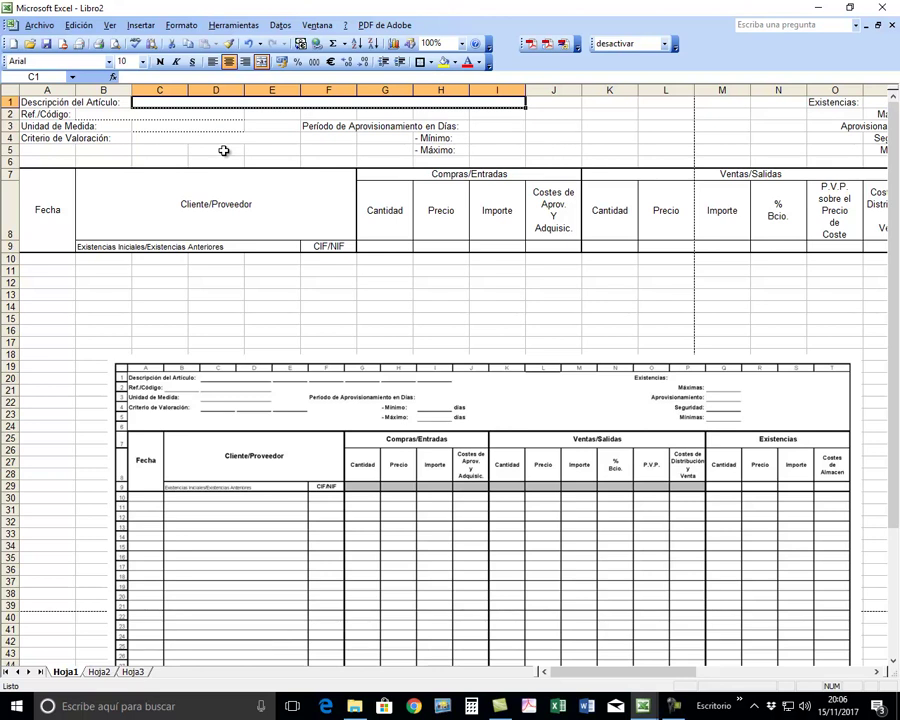
left_click(121, 114)
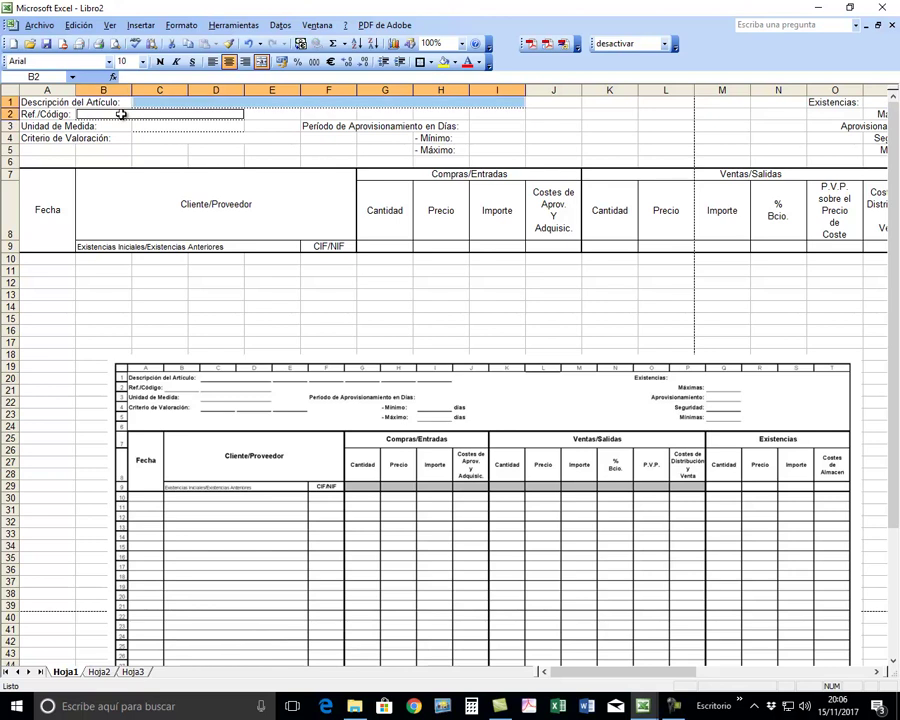
left_click(150, 126)
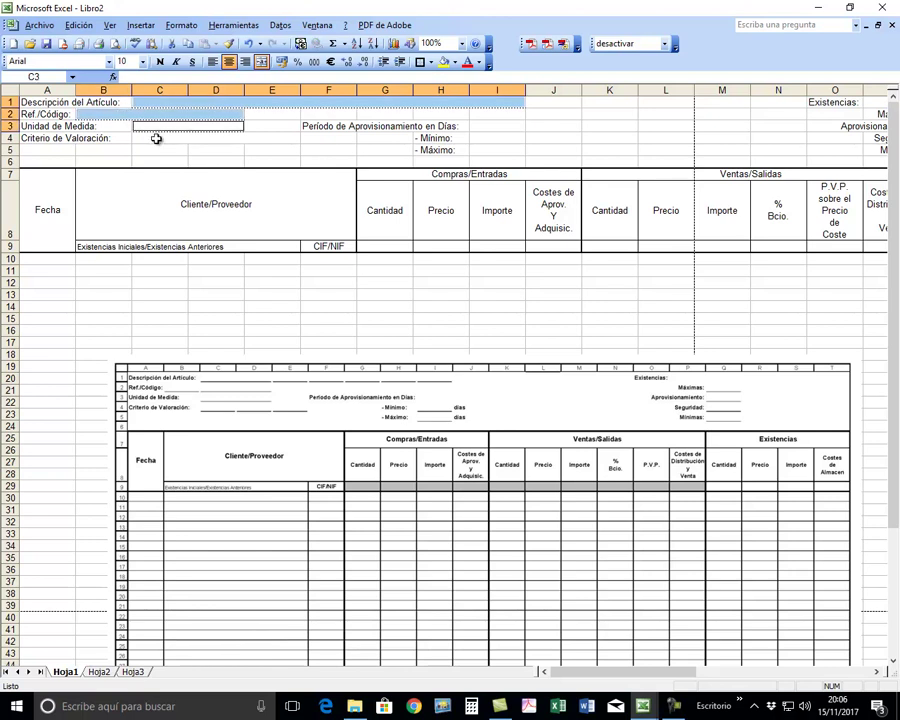
left_click(156, 139)
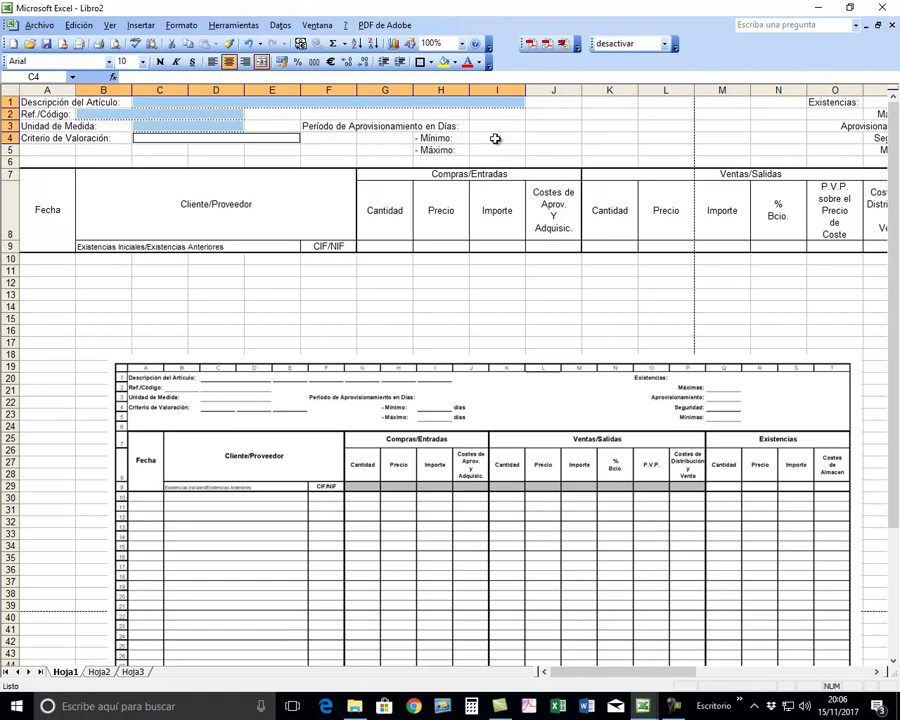
left_click(495, 138, "ctrl")
left_click(497, 149, "ctrl")
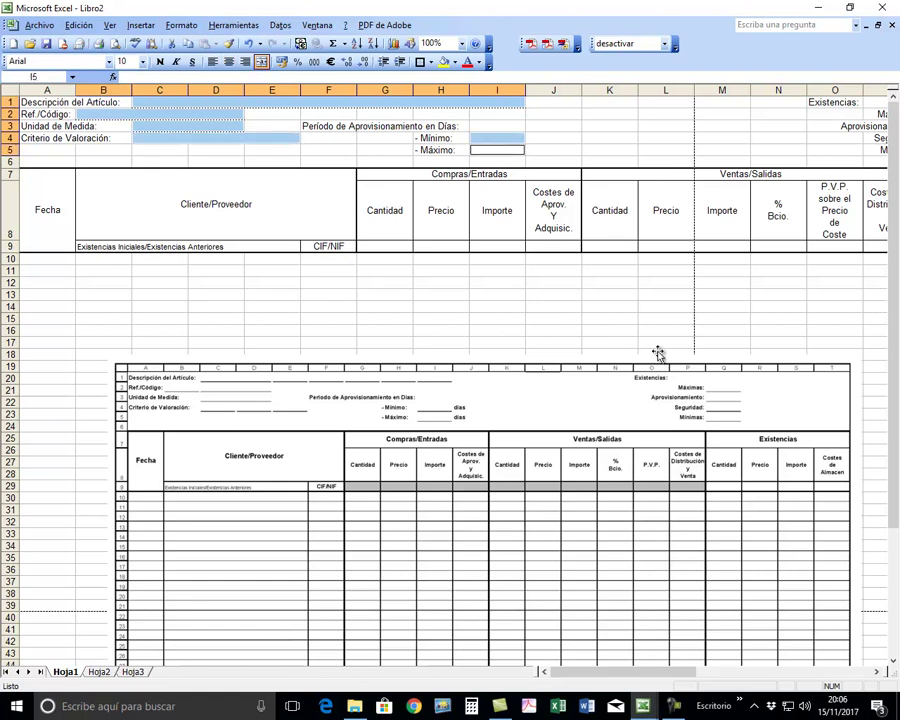
left_click(879, 672)
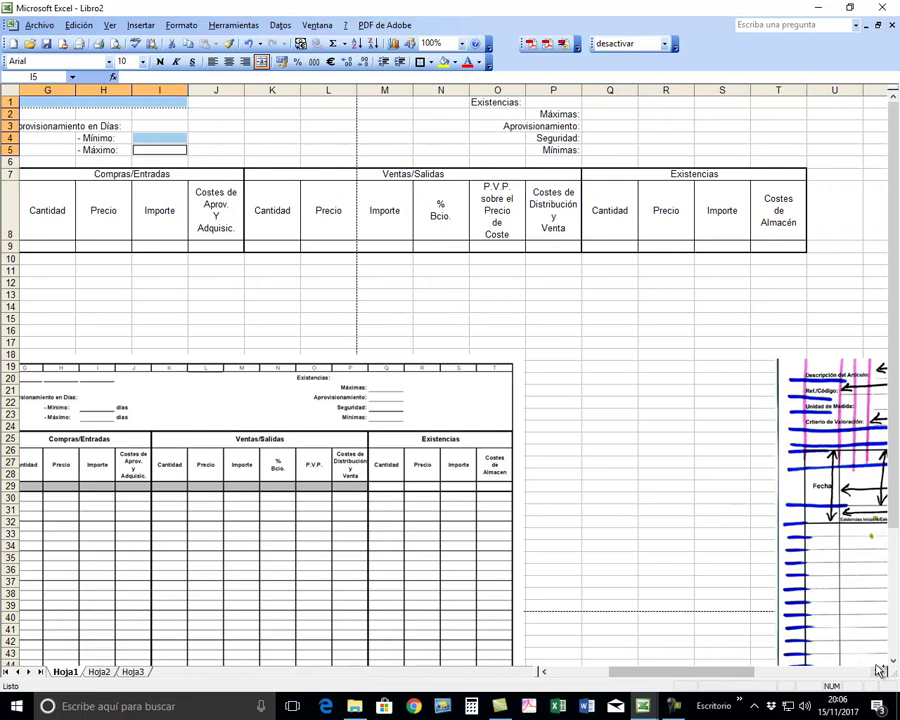
Add the Máximas, Aprovisionamiento, Seguridad and Mínimas entry cells Q2:Q5 to the selection.
left_click(600, 113, "ctrl")
left_click(600, 126, "ctrl")
left_click(601, 139, "ctrl")
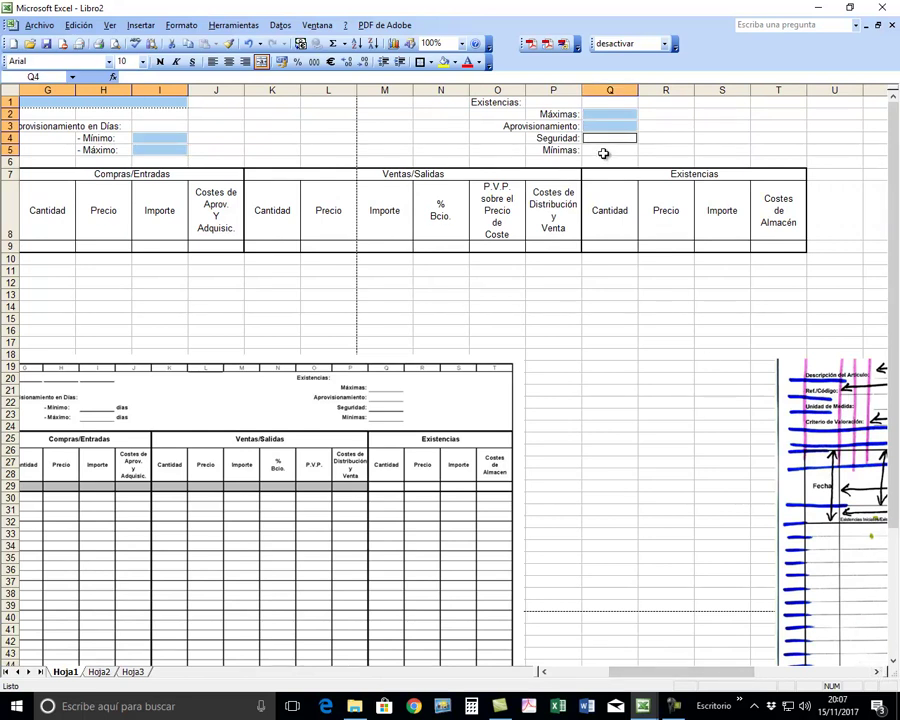
left_click(602, 151, "ctrl")
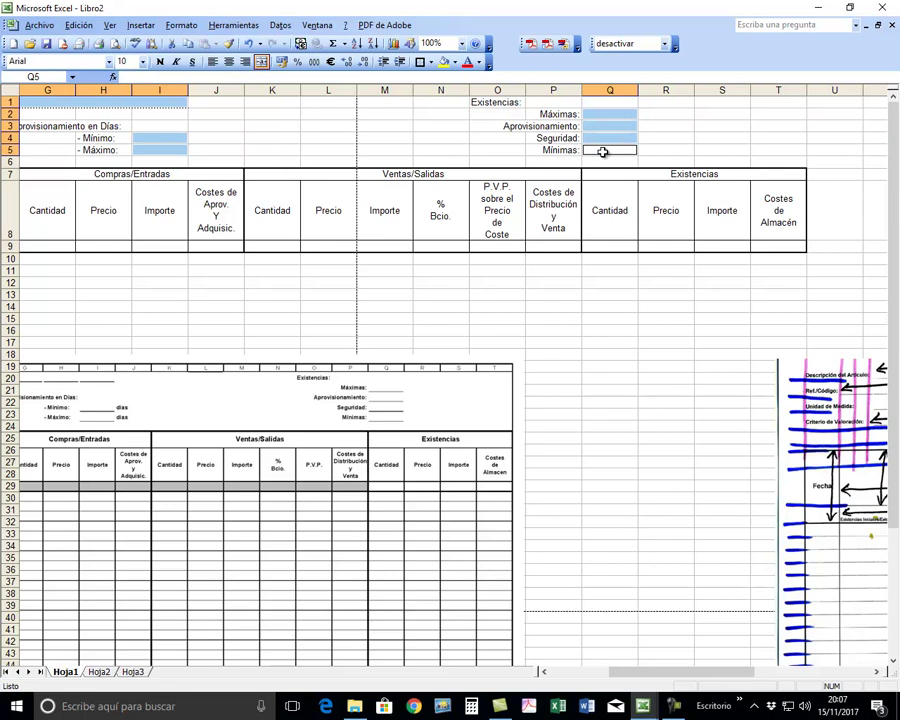
Give all selected header entry cells a dotted bottom border.
left_click(181, 26)
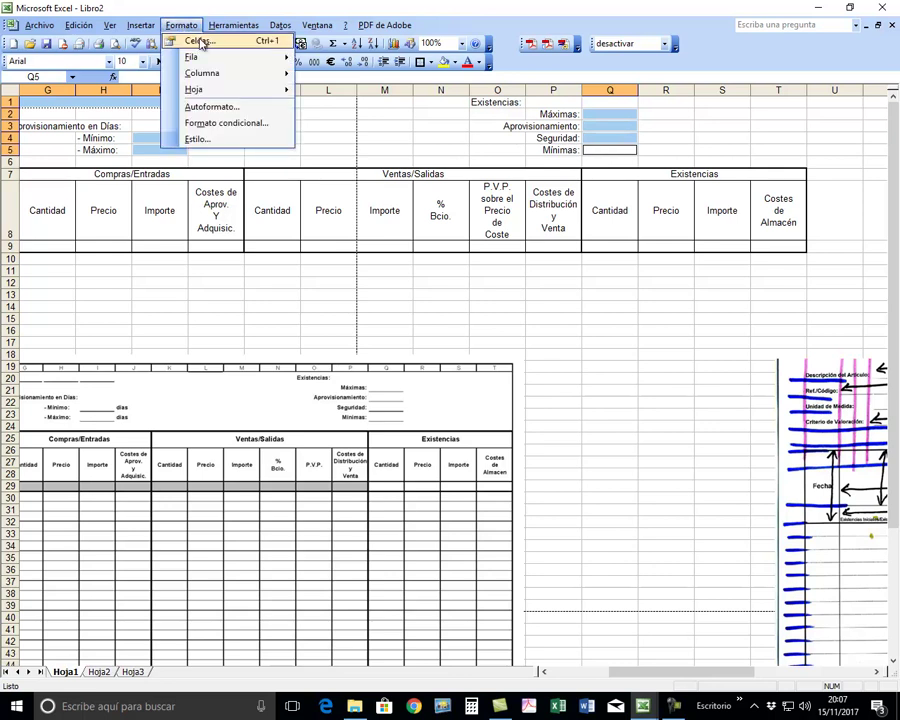
left_click(200, 41)
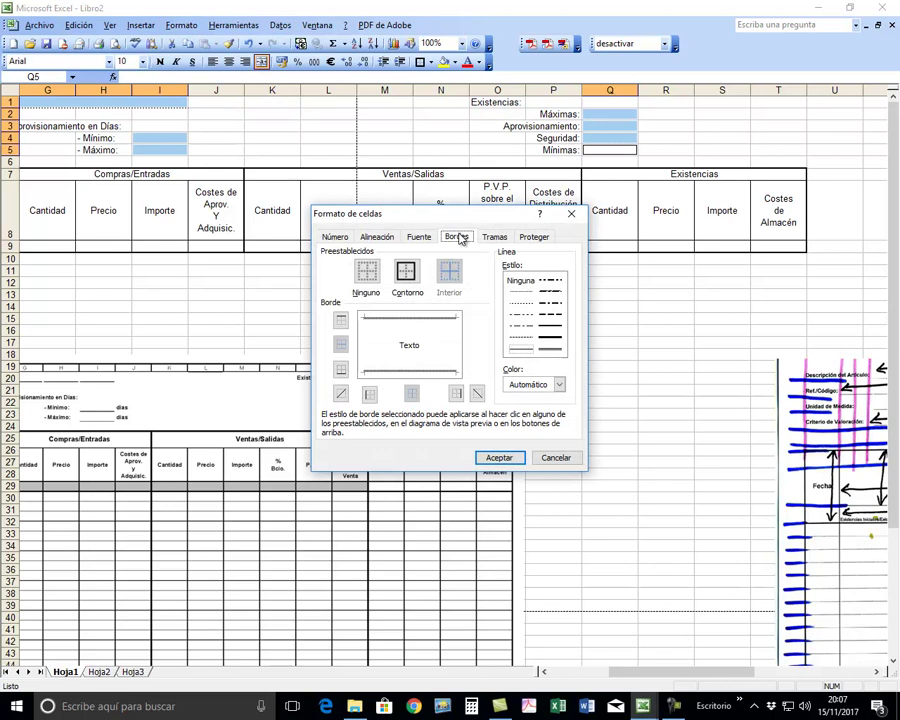
left_click(521, 306)
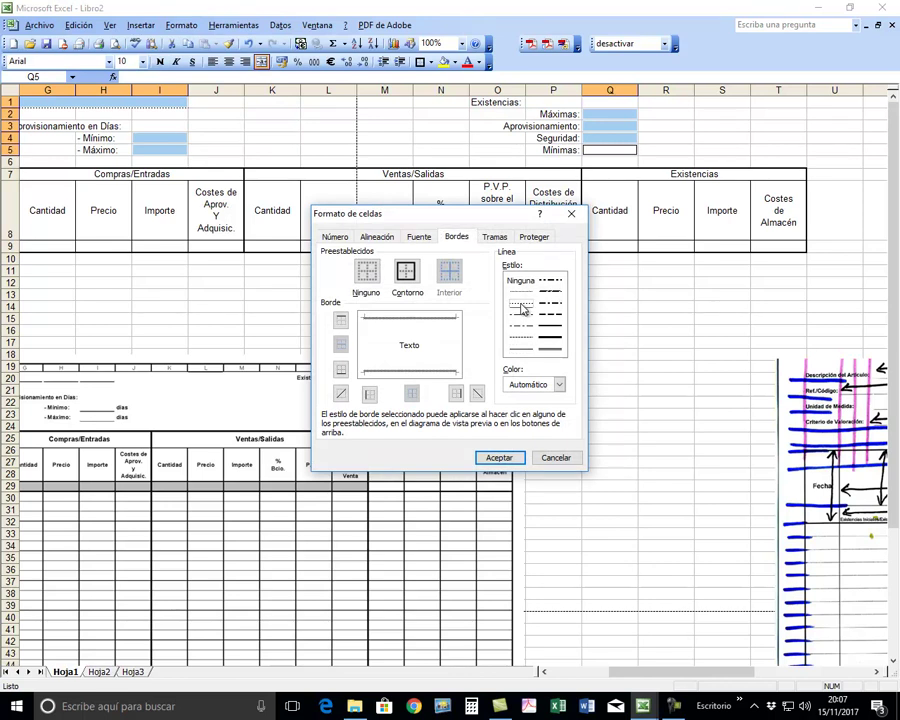
left_click(341, 370)
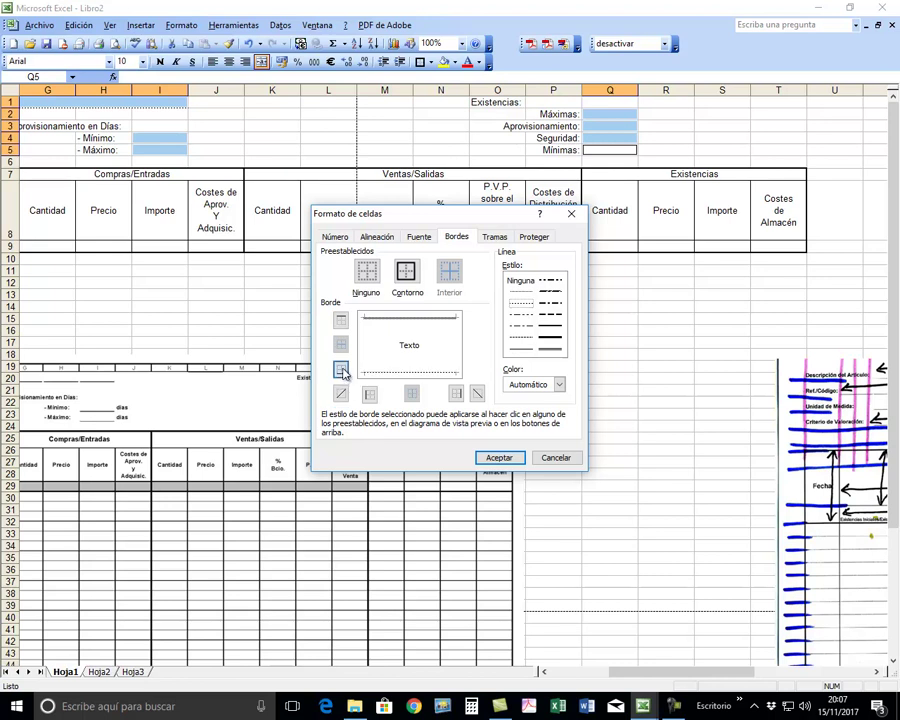
left_click(503, 459)
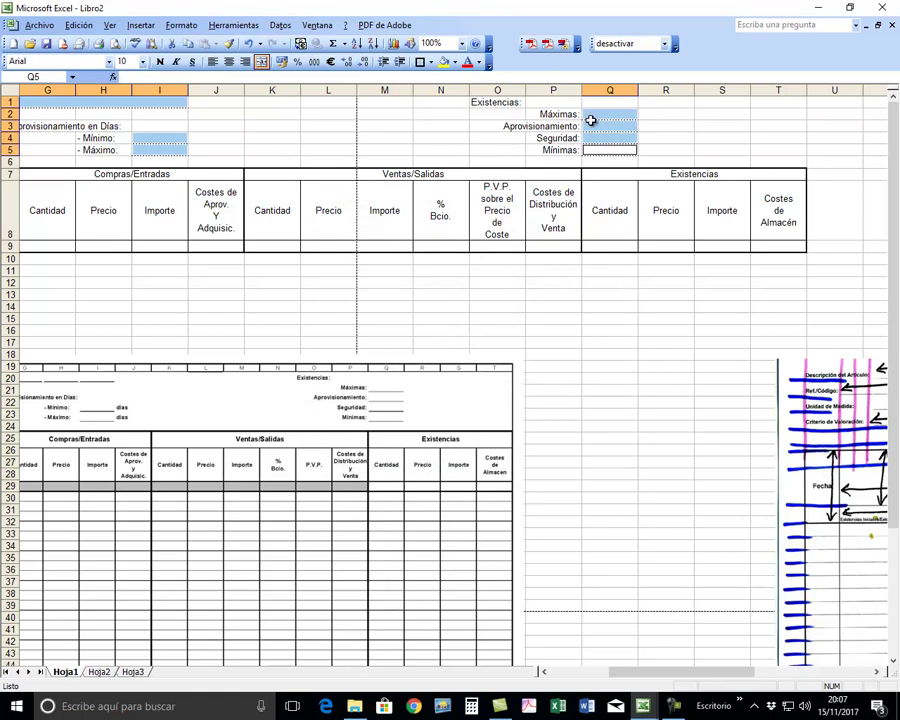
left_click(727, 125)
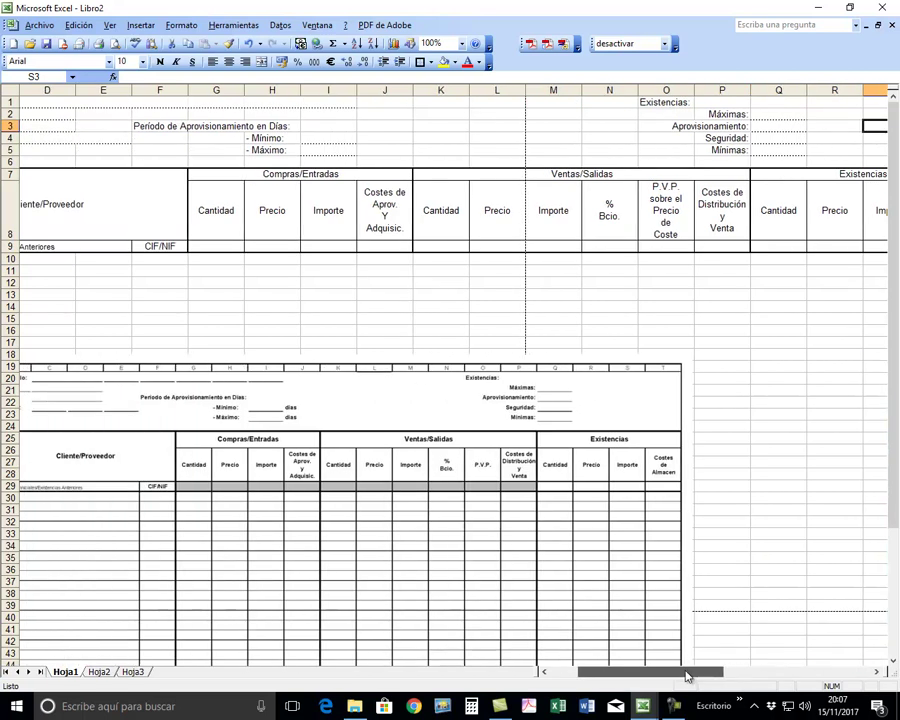
left_click_drag(715, 676, 591, 673)
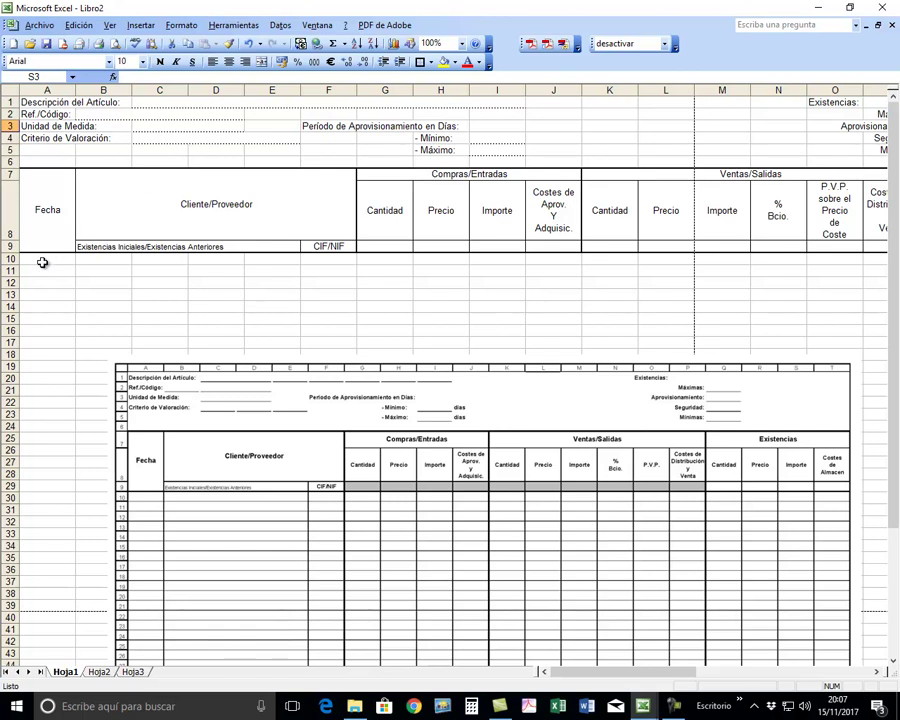
Select entry rows 10–17 across every table column, then scroll back to column A.
left_click_drag(32, 261, 236, 259)
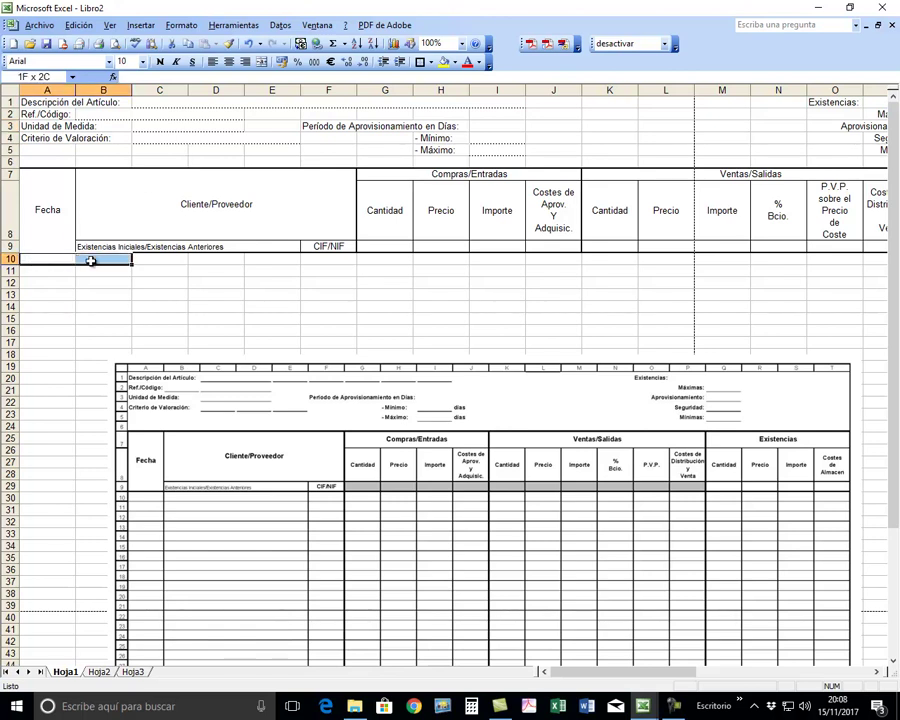
left_click(207, 286)
mouse_move(32, 259)
left_mouse_down()
mouse_move(787, 271)
mouse_move(644, 263)
left_mouse_up()
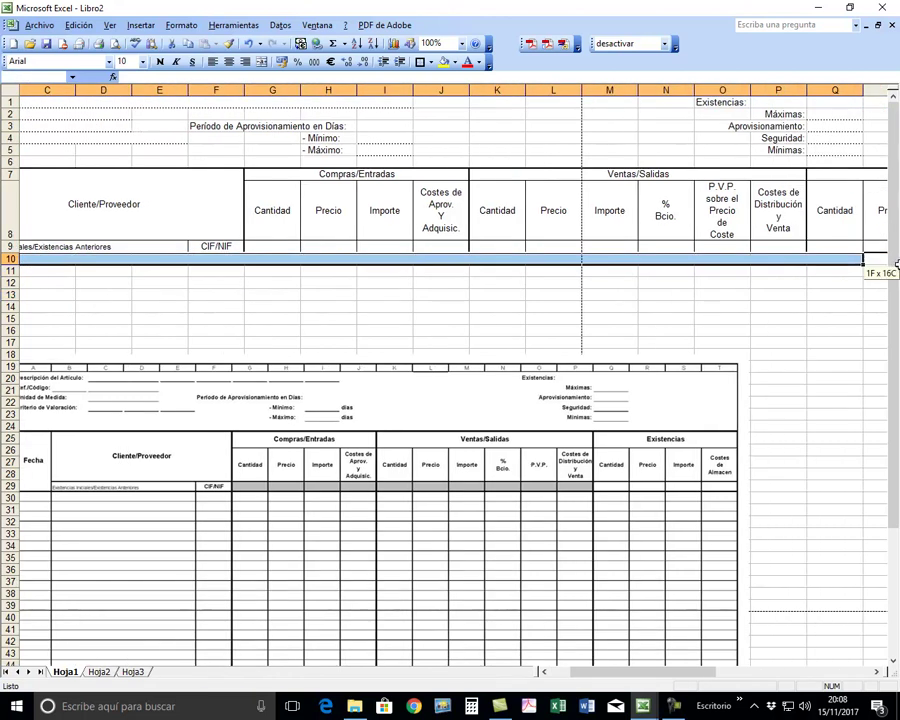
left_click_drag(644, 263, 622, 343)
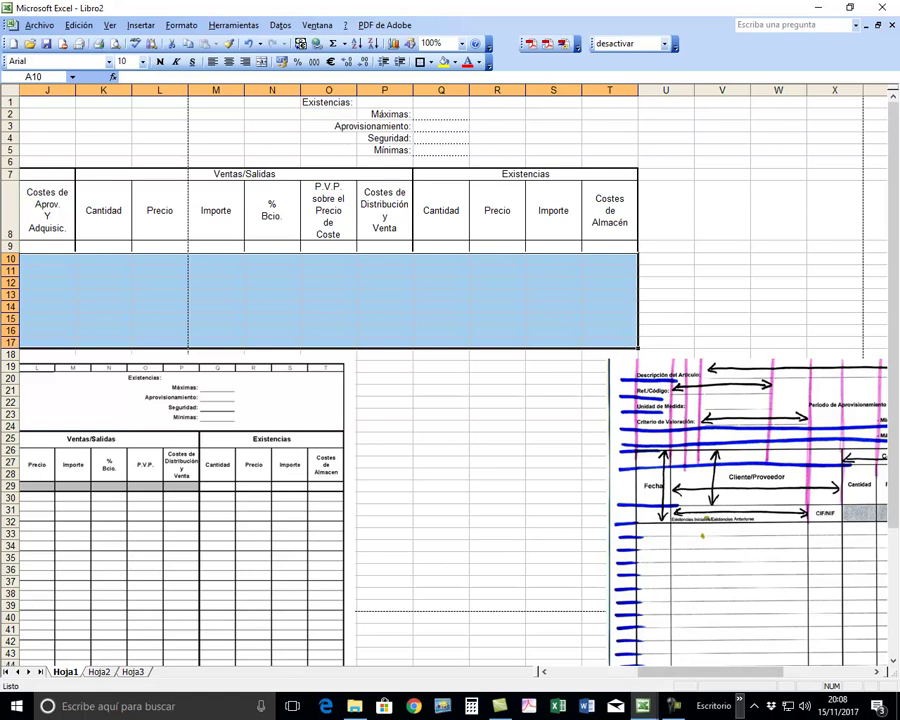
left_click_drag(749, 672, 494, 672)
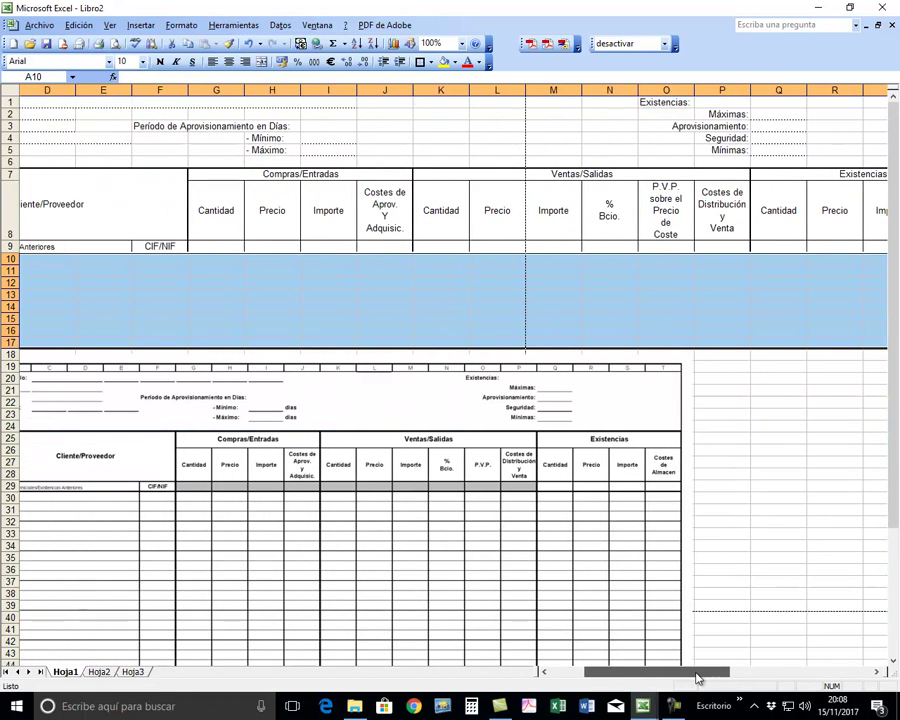
left_click(614, 677)
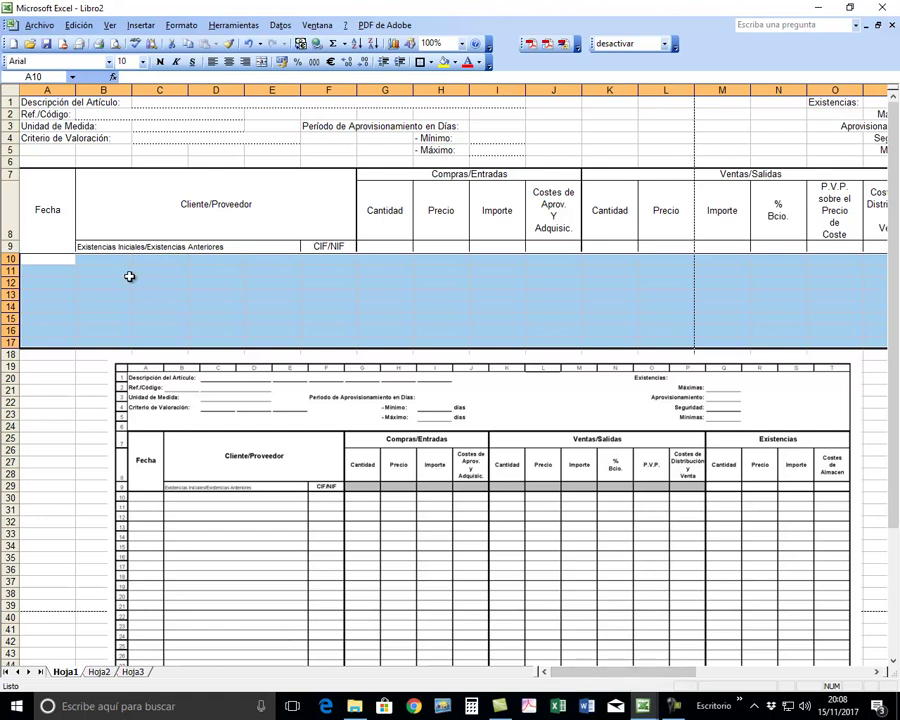
Give rows 10–17 dotted inner horizontal lines and thick left, right and inside vertical borders.
left_click(182, 25)
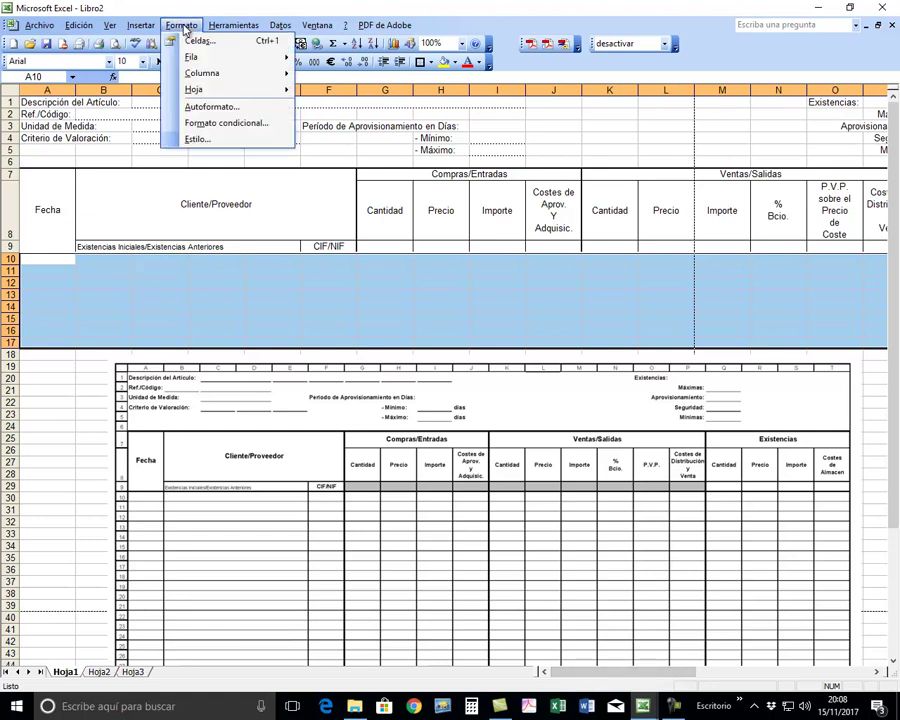
left_click(197, 40)
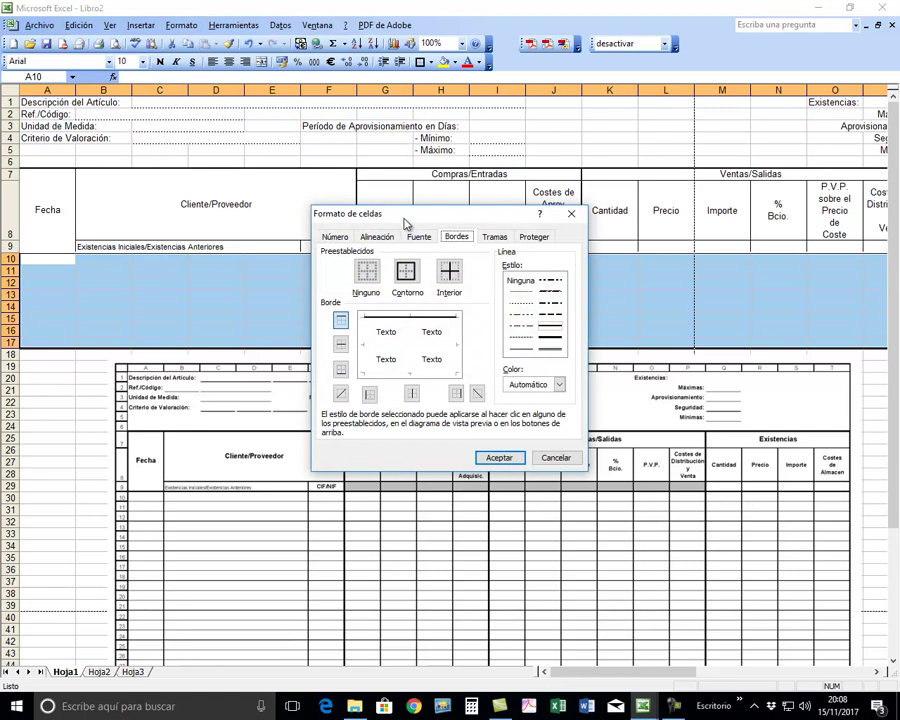
left_click_drag(405, 222, 394, 72)
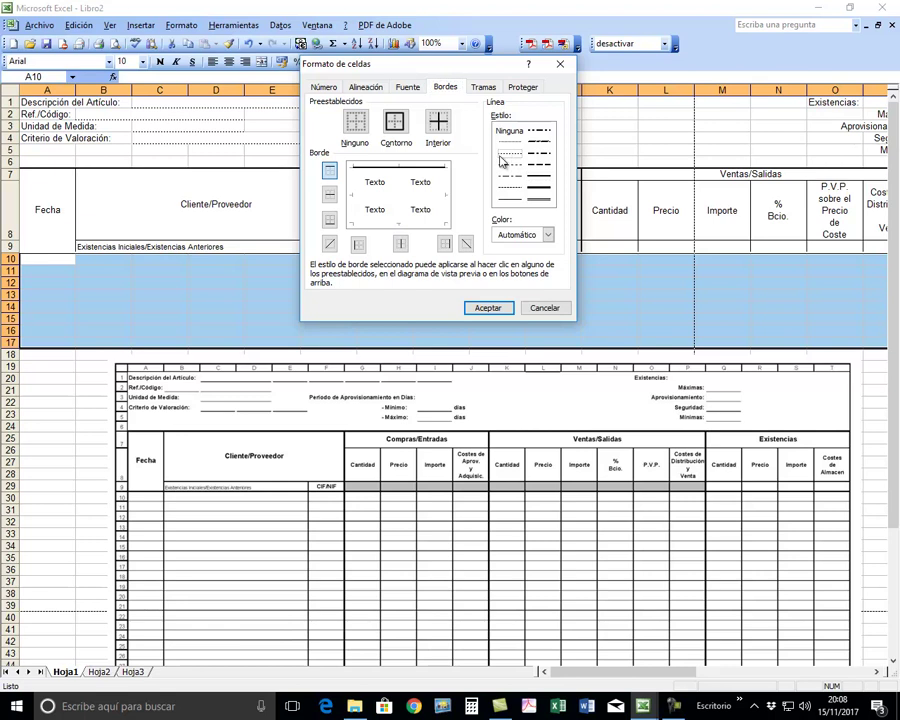
left_click(332, 200)
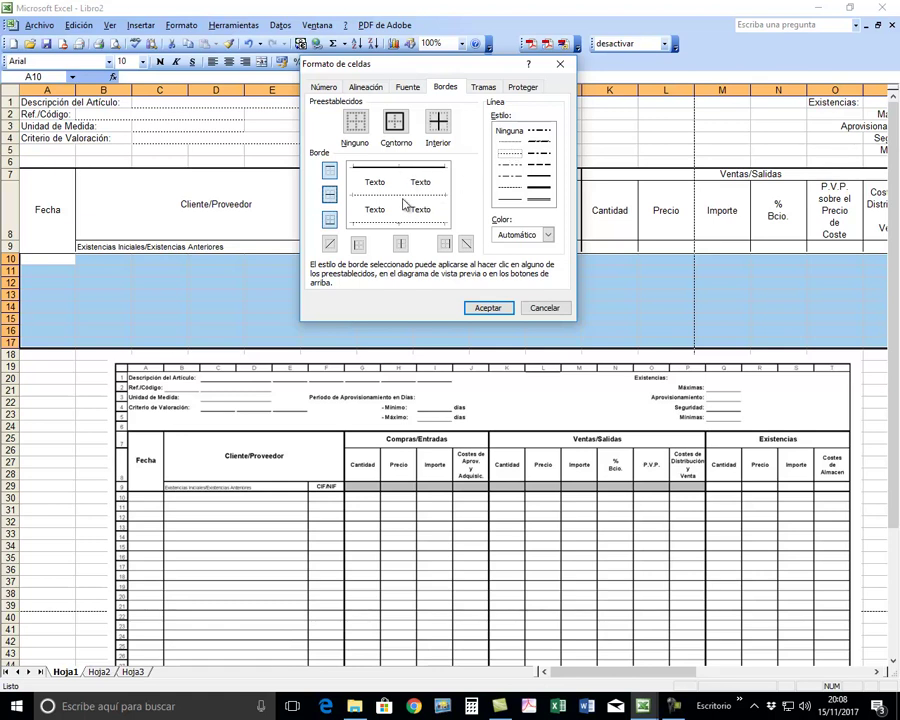
left_click(507, 200)
left_click(537, 184)
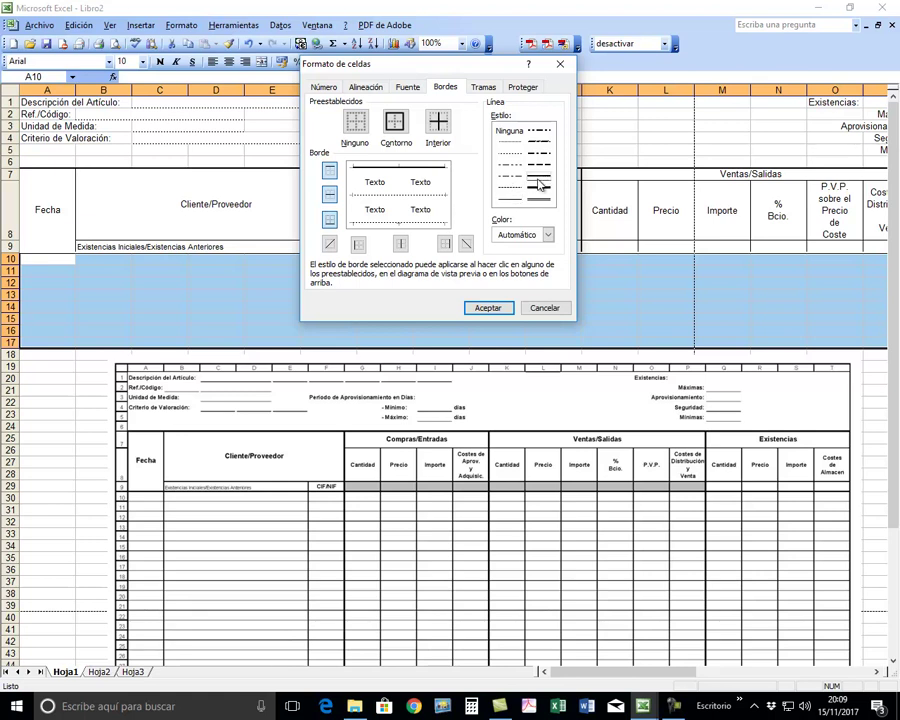
left_click(445, 245)
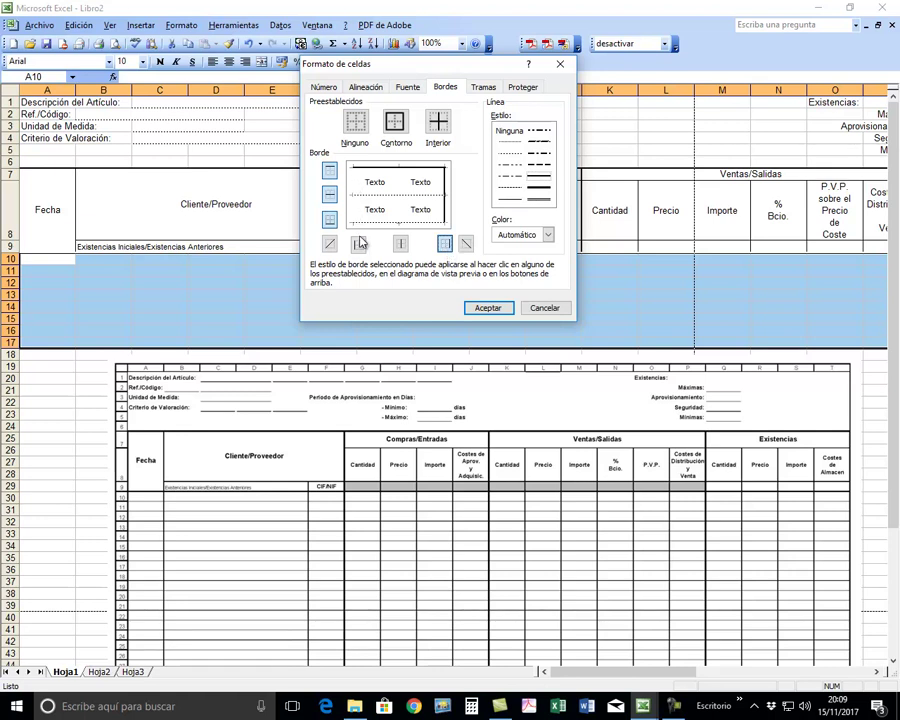
left_click(400, 244)
left_click(358, 245)
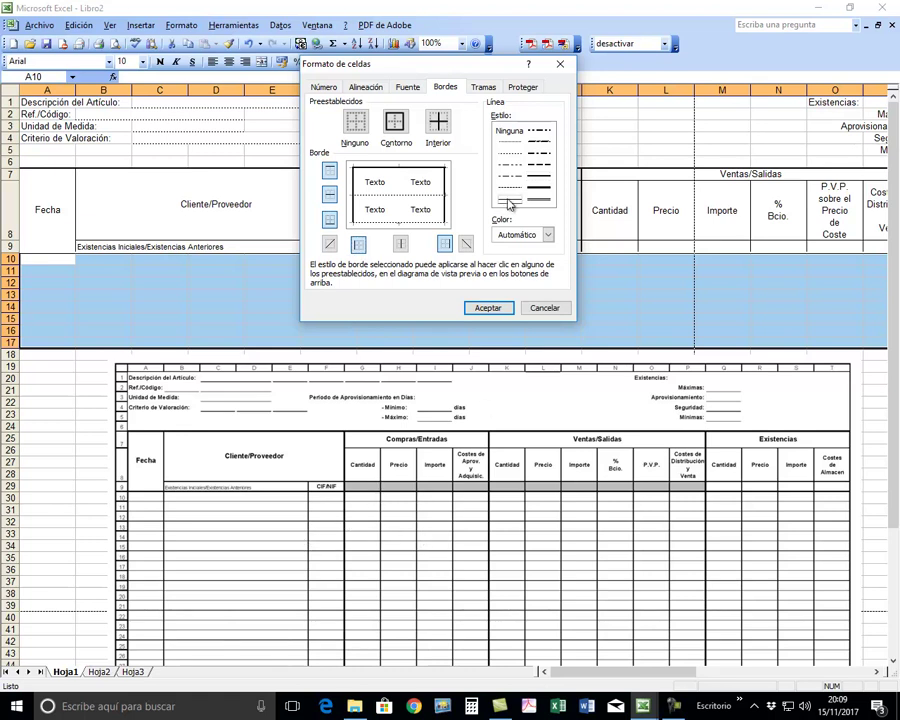
left_click(400, 245)
left_click(489, 308)
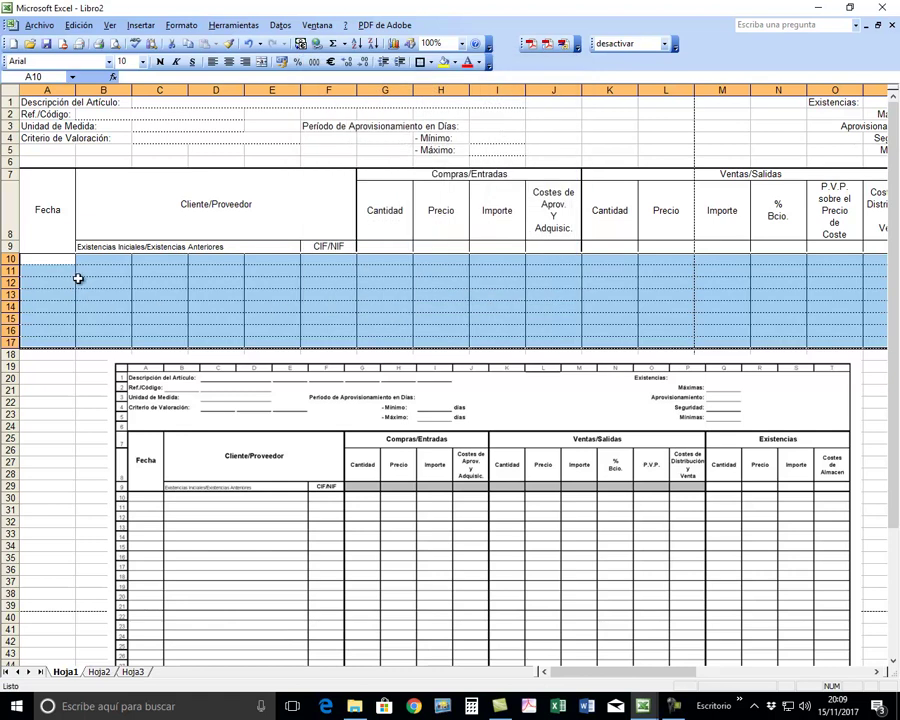
Merge and center B10:E10, B11:E11 and B12:E12 into single Cliente/Proveedor cells.
left_click(448, 321)
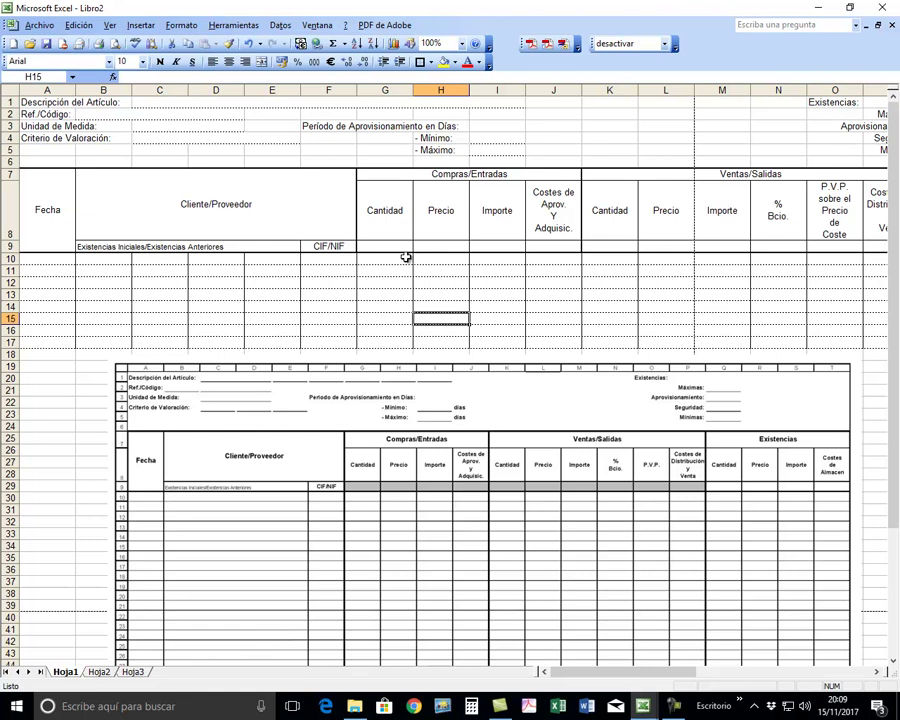
left_click(187, 495)
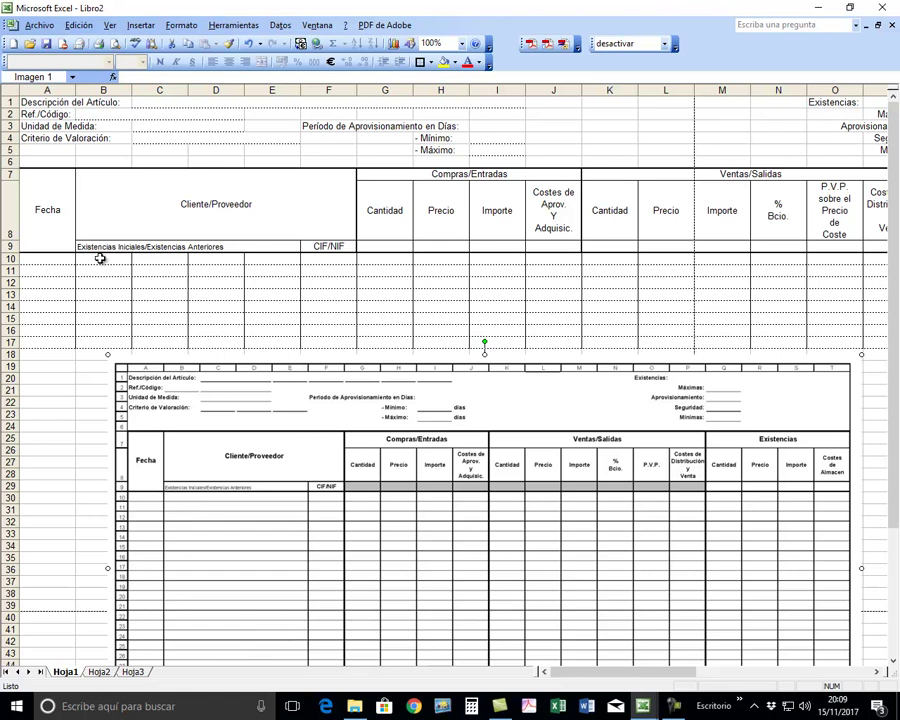
left_click_drag(100, 258, 272, 258)
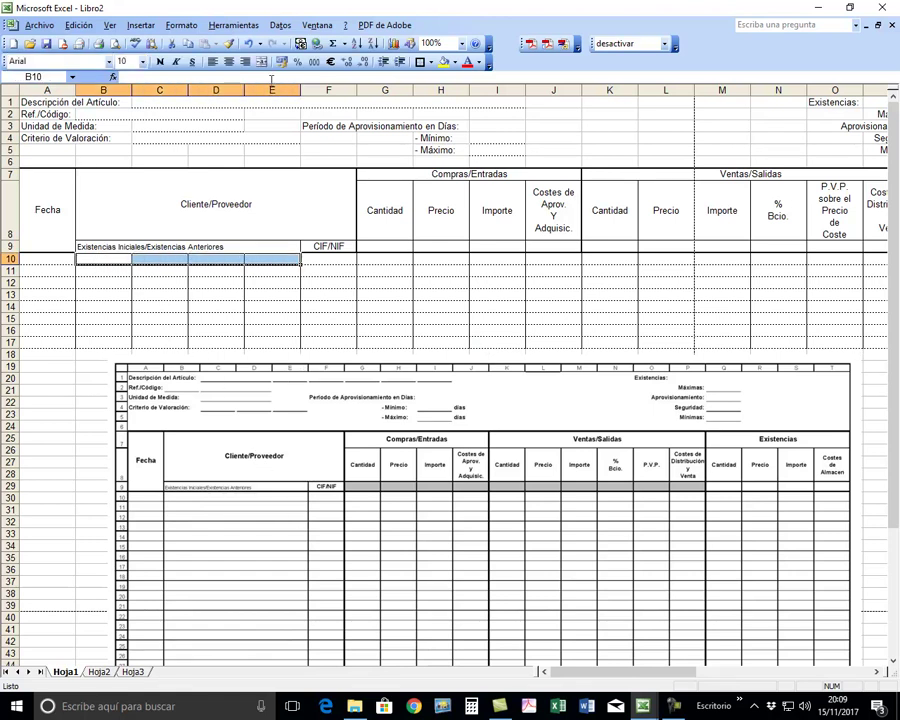
left_click(261, 61)
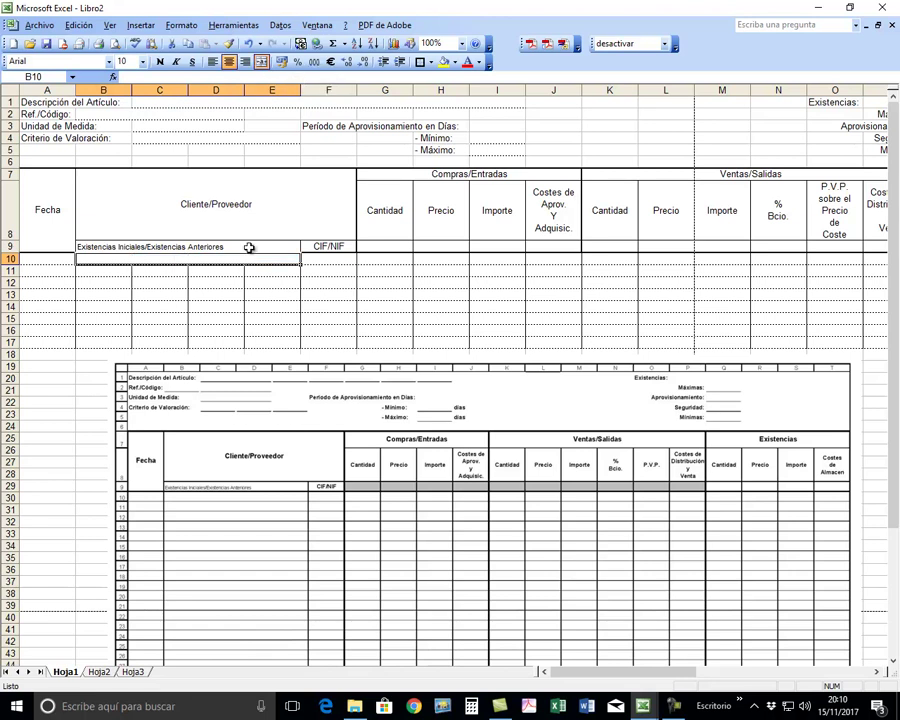
left_click(264, 306)
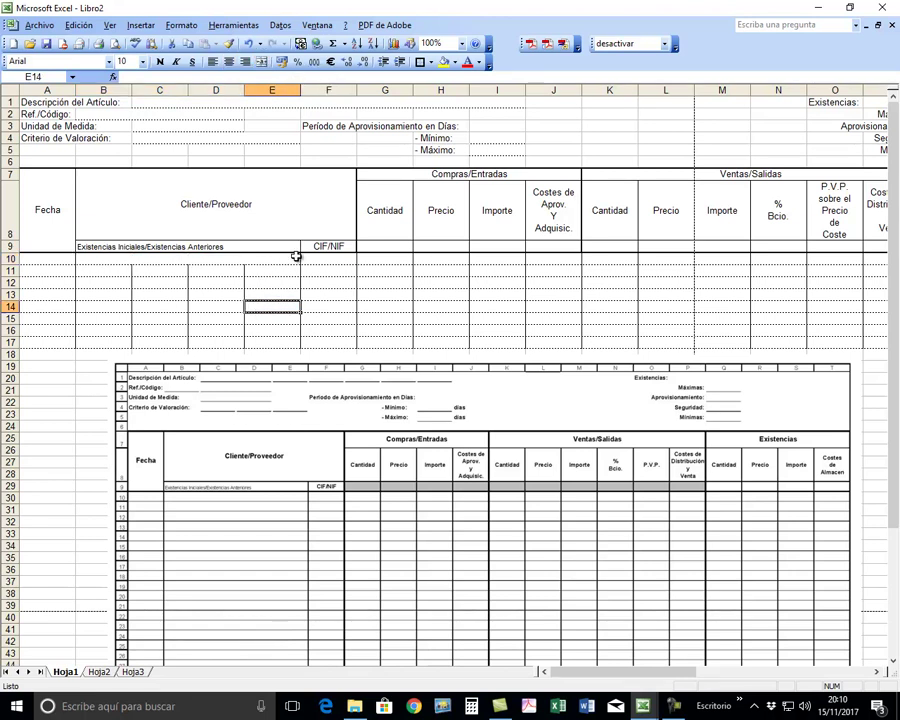
left_click(125, 270)
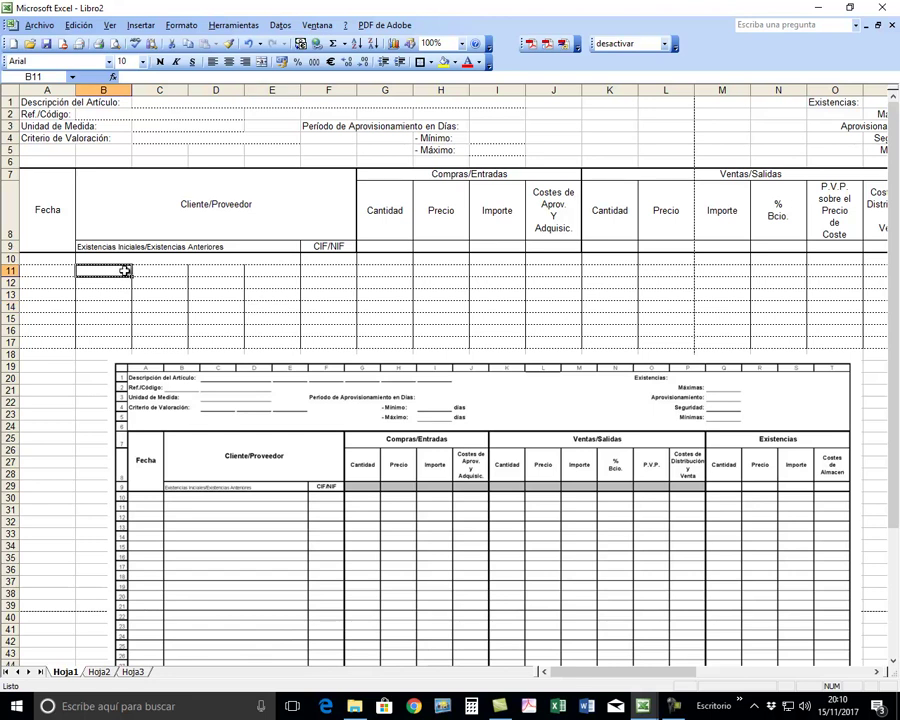
left_click_drag(125, 270, 261, 268)
left_click(263, 64)
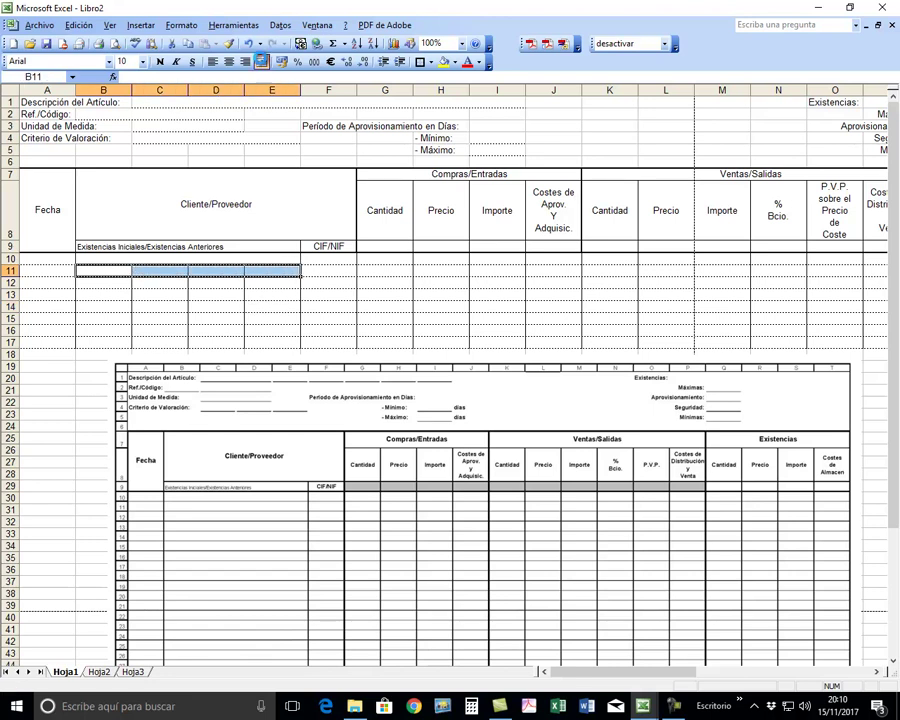
left_click(258, 342)
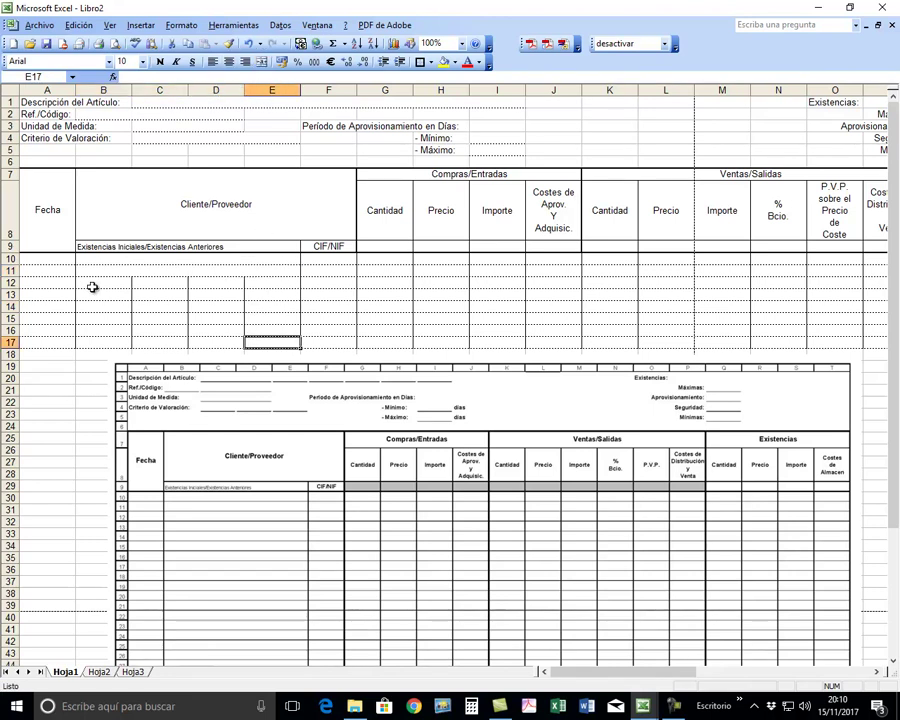
left_click_drag(88, 283, 262, 283)
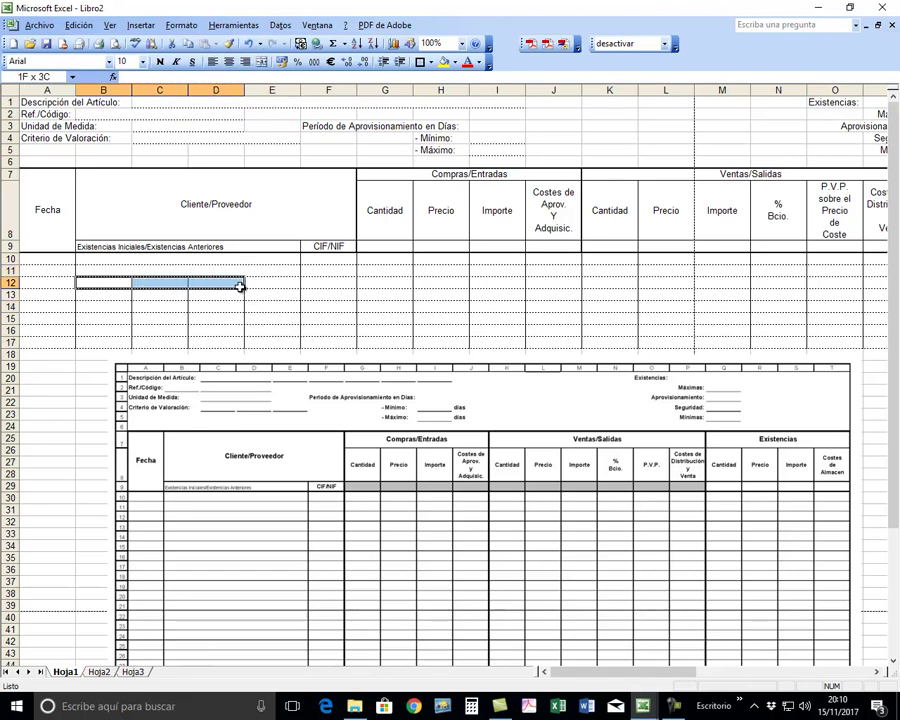
left_click(263, 64)
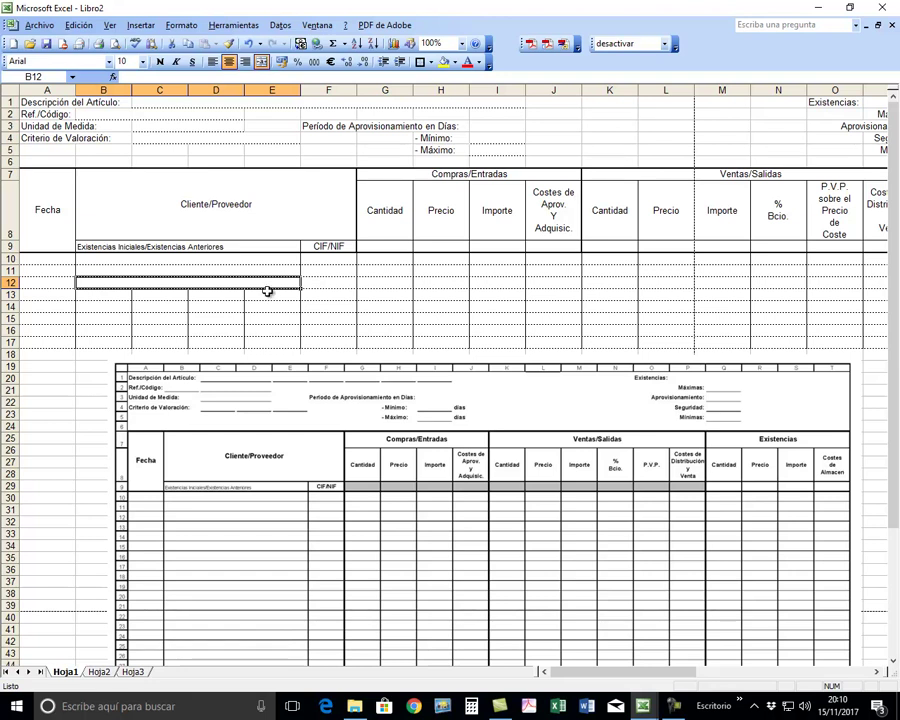
left_click(216, 381)
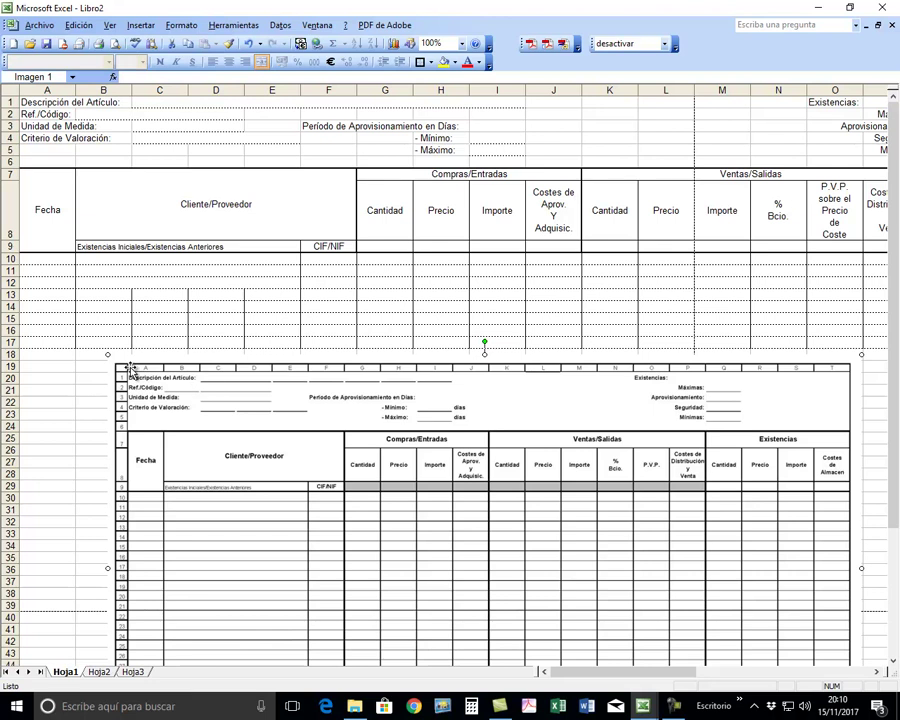
Move the reference picture right and up, clear of the table, and return to cell B12.
mouse_move(130, 370)
left_mouse_down()
mouse_move(480, 306)
mouse_move(733, 307)
left_mouse_up()
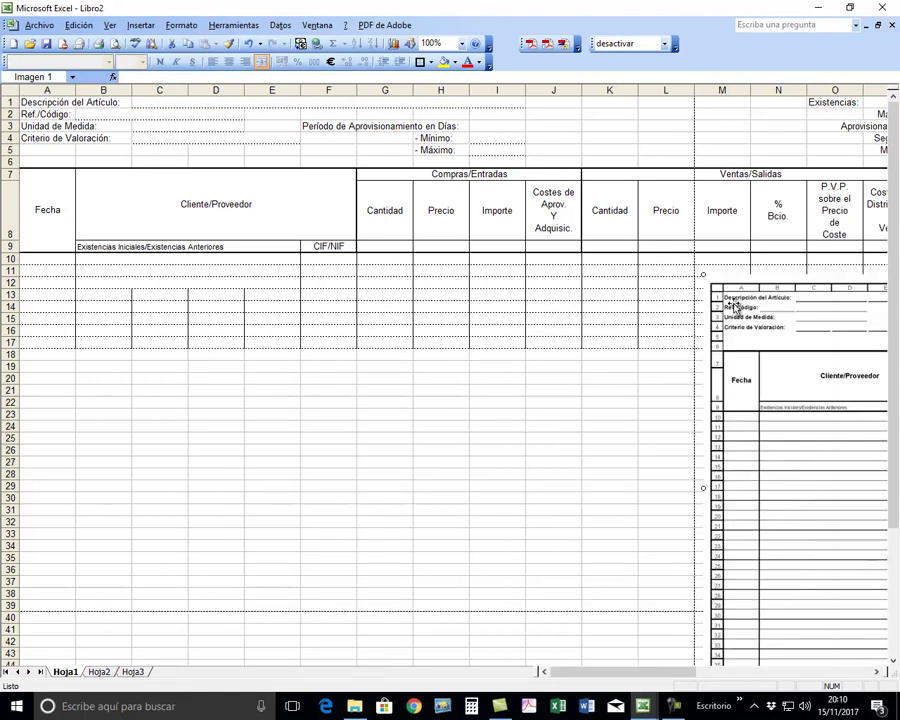
left_click_drag(776, 345, 771, 210)
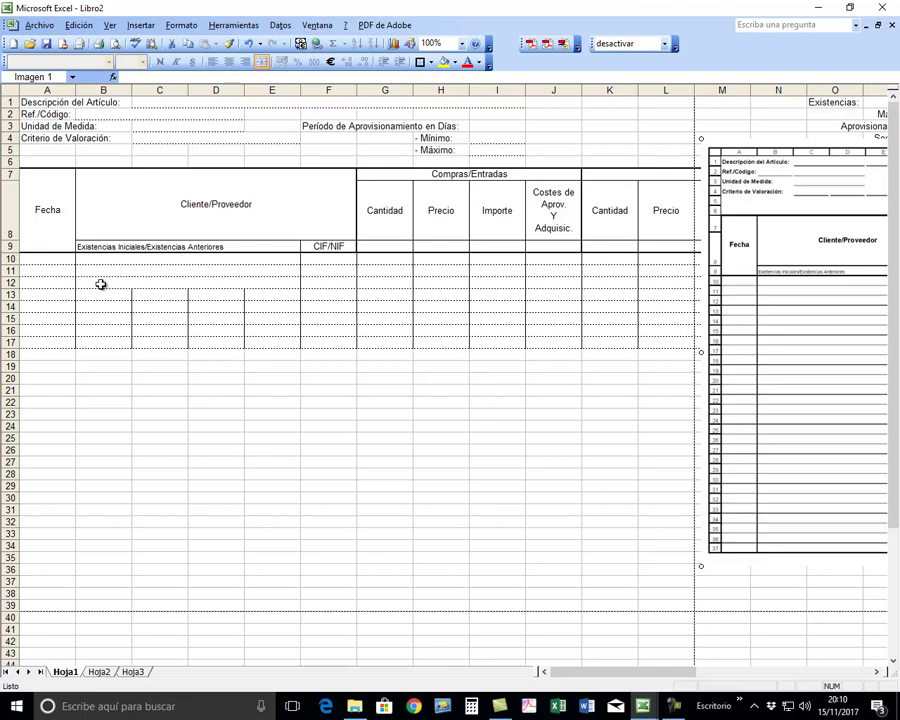
left_click(101, 284)
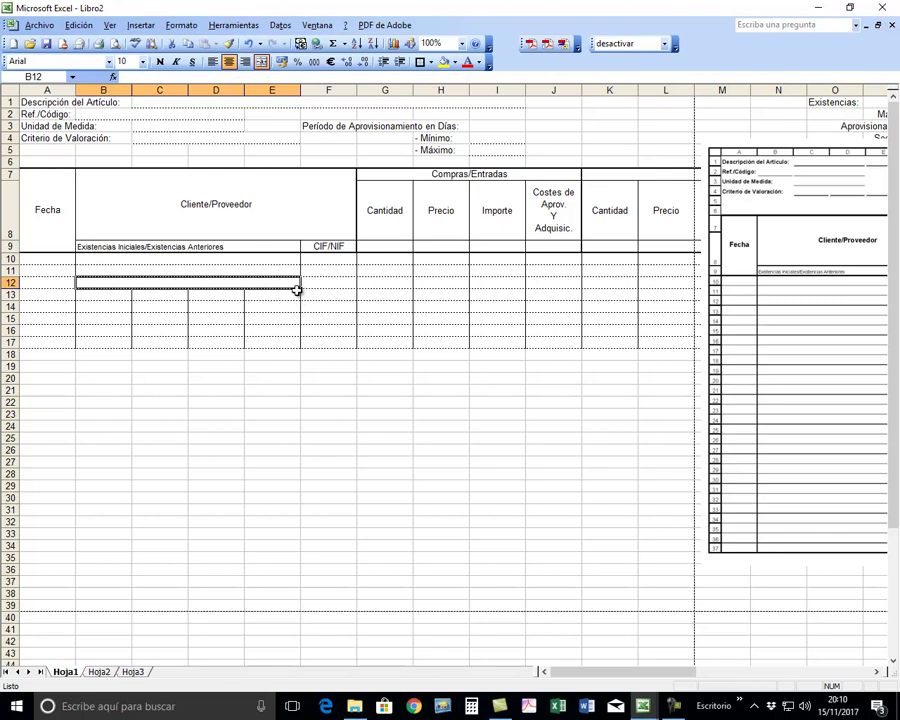
Fill merged B12:E12 down to row 37, then undo it so the block stays at row 17.
left_click_drag(299, 289, 303, 587)
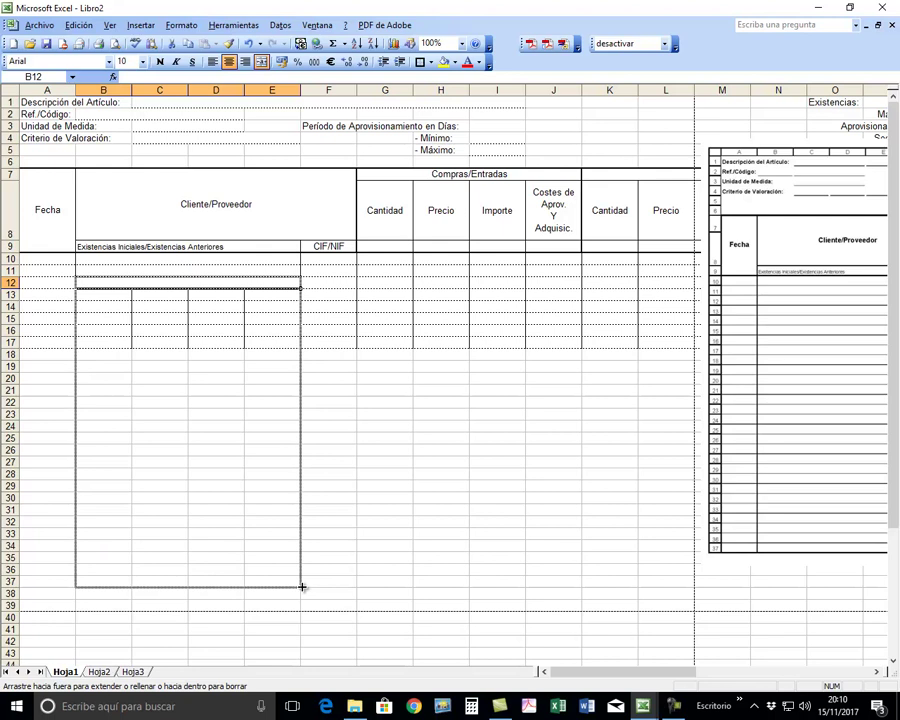
left_click_drag(303, 587, 302, 587)
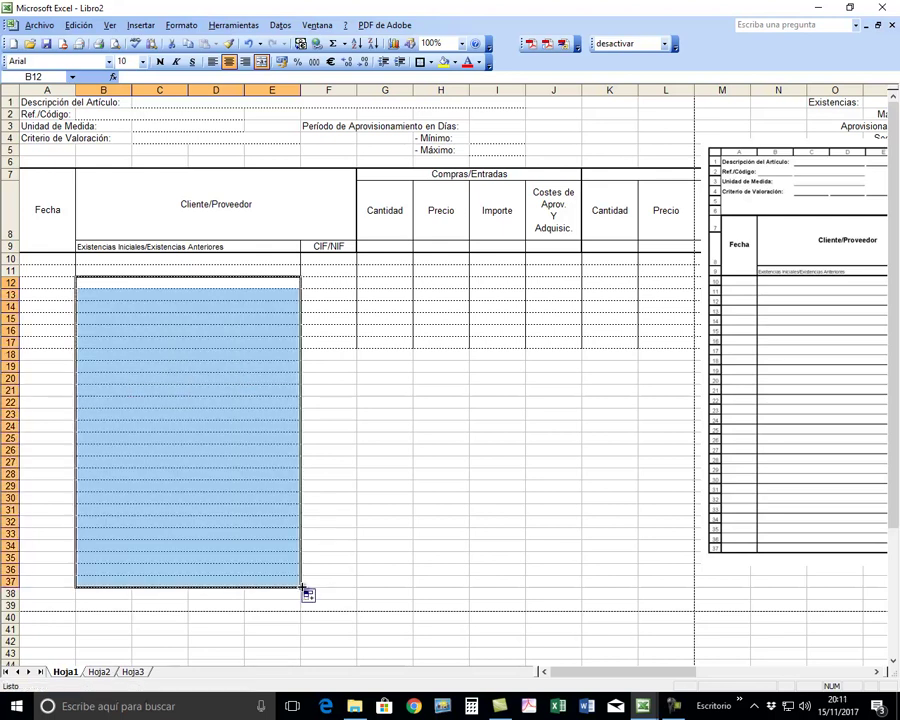
left_click(261, 487)
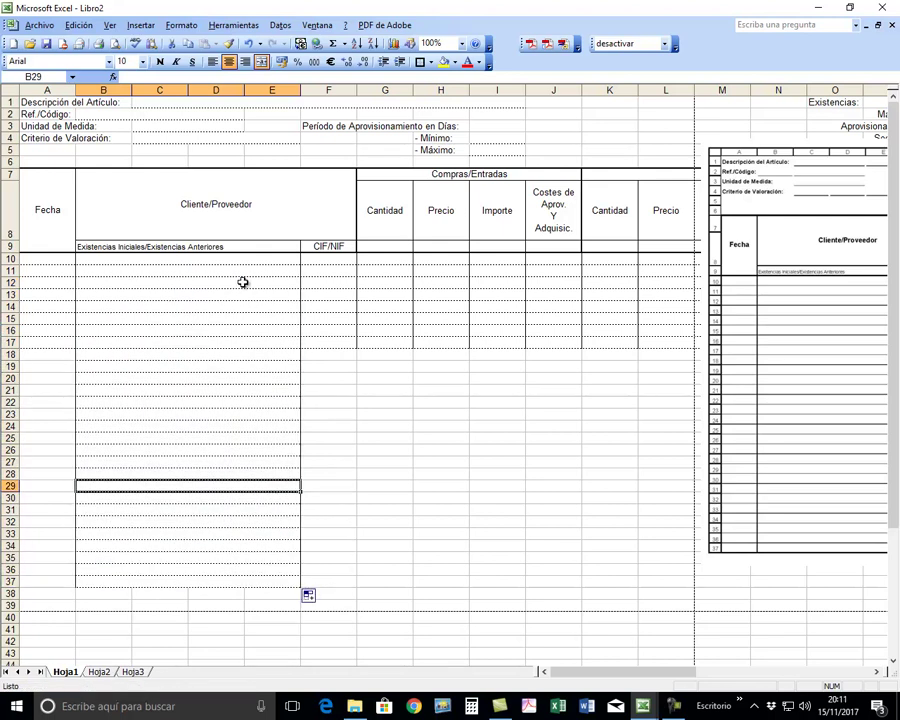
left_click(251, 46)
key("ctrl+z")
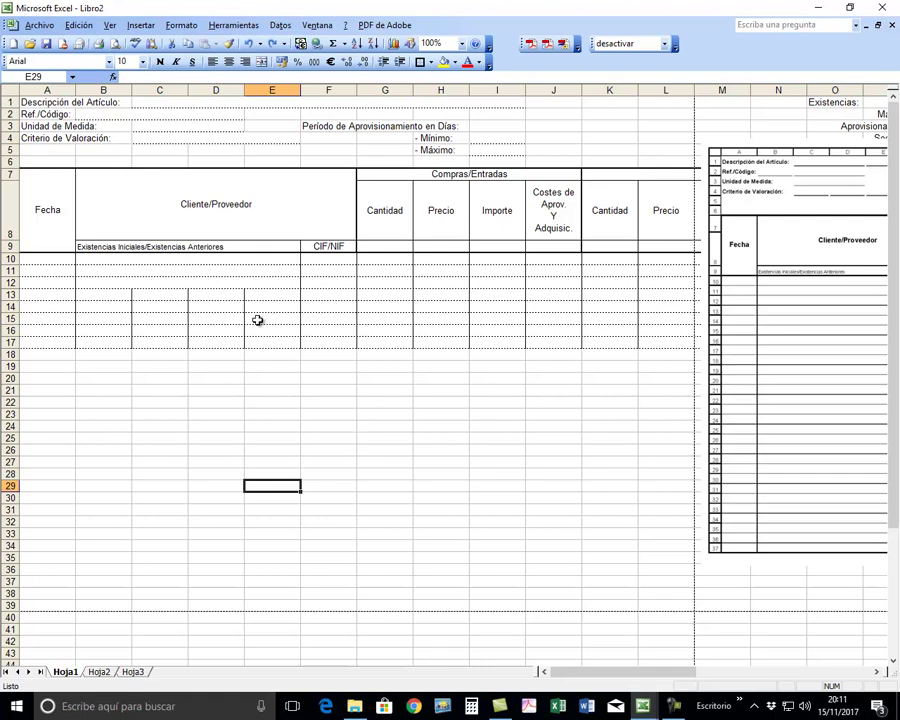
left_click(186, 286)
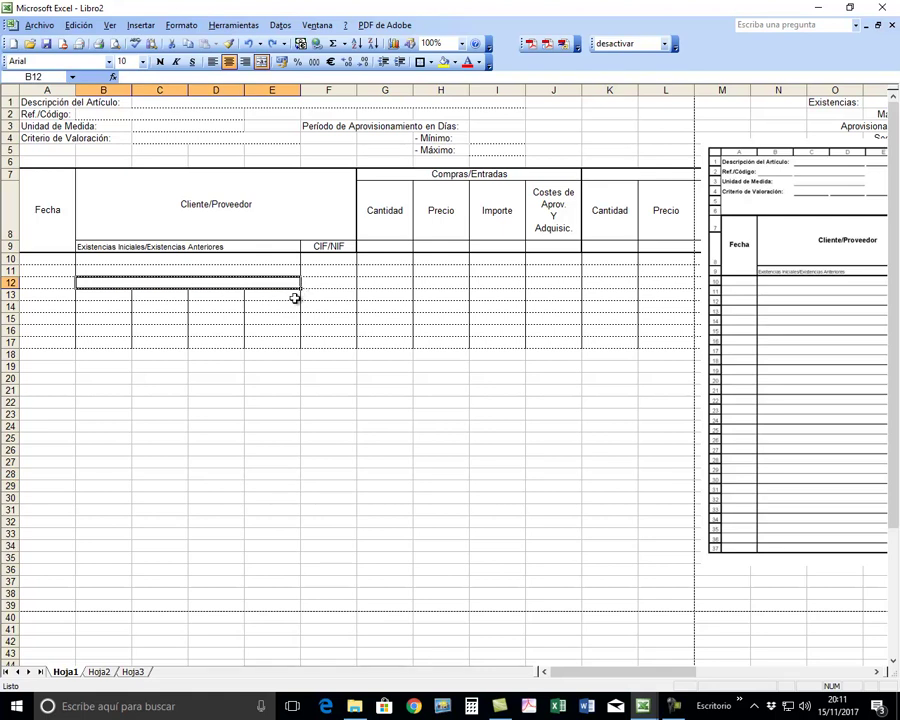
left_click_drag(302, 290, 308, 594)
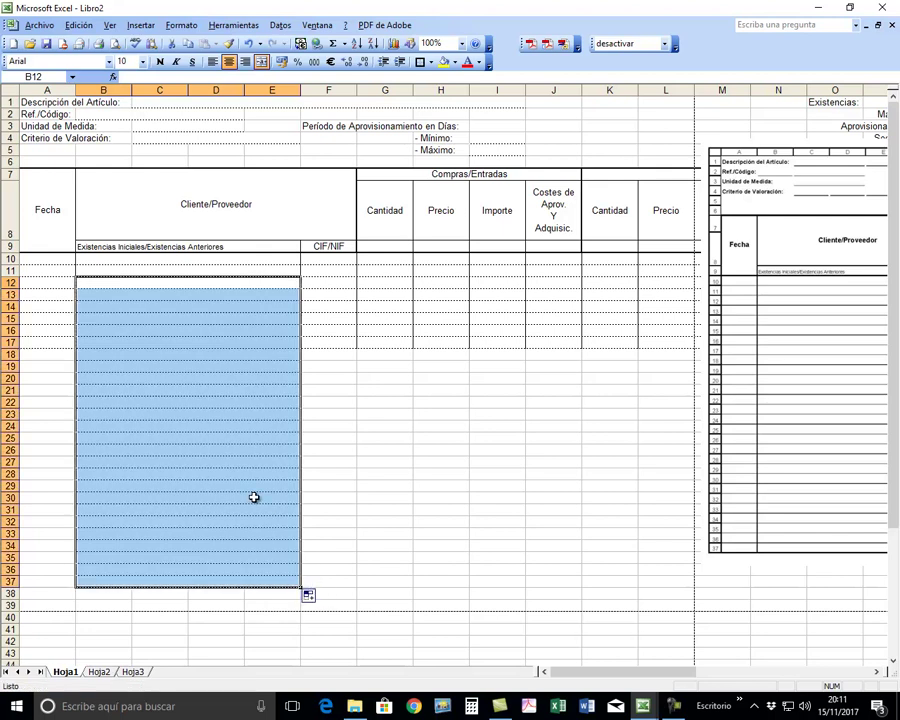
left_click(254, 497)
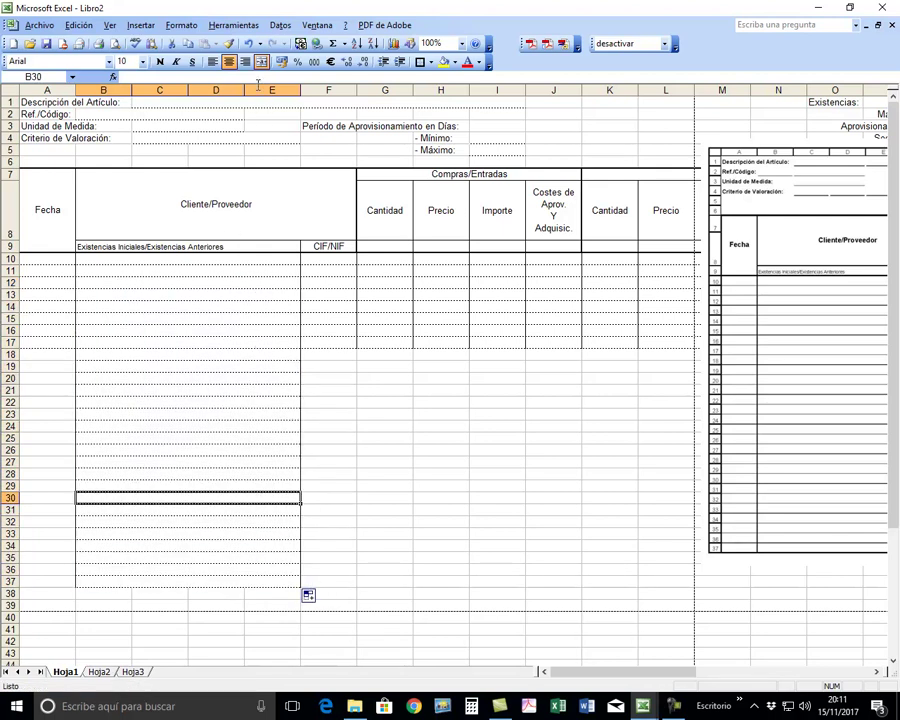
left_click(248, 44)
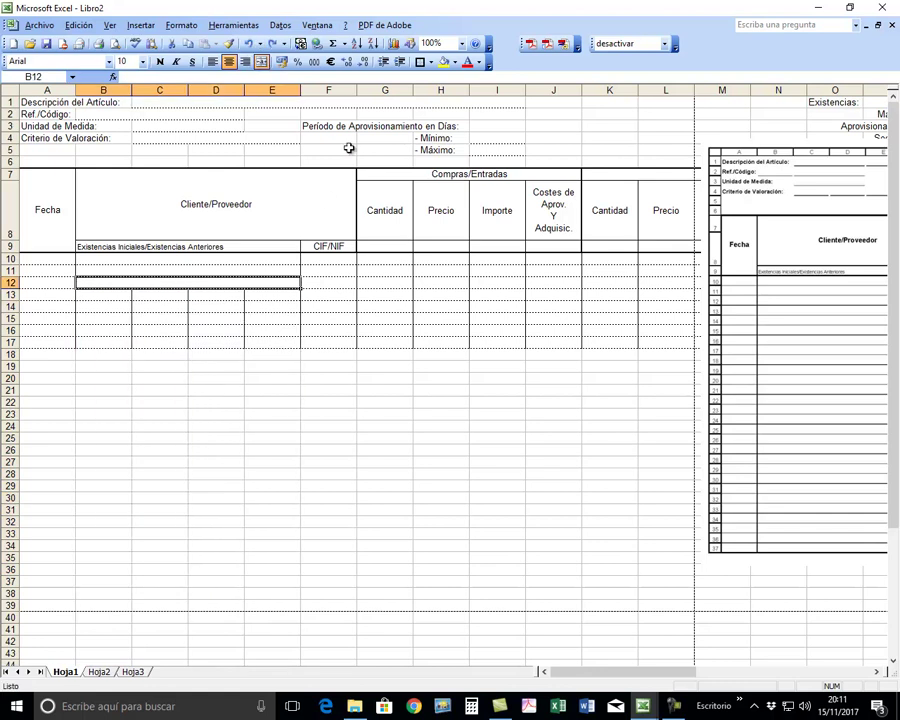
Set the sheet zoom to 50%, then to 75%.
left_click(462, 43)
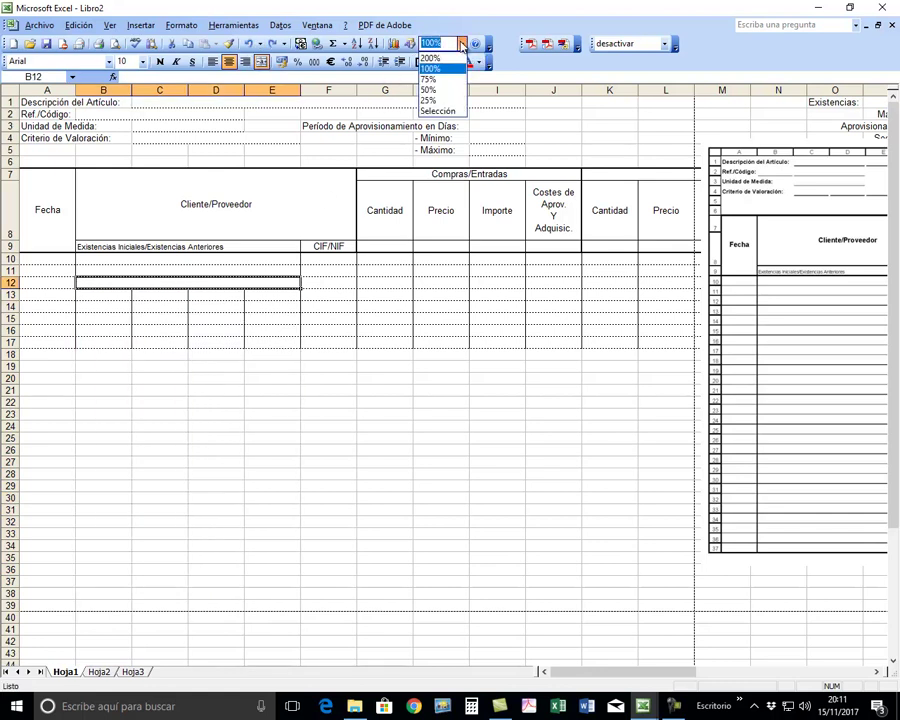
left_click(429, 89)
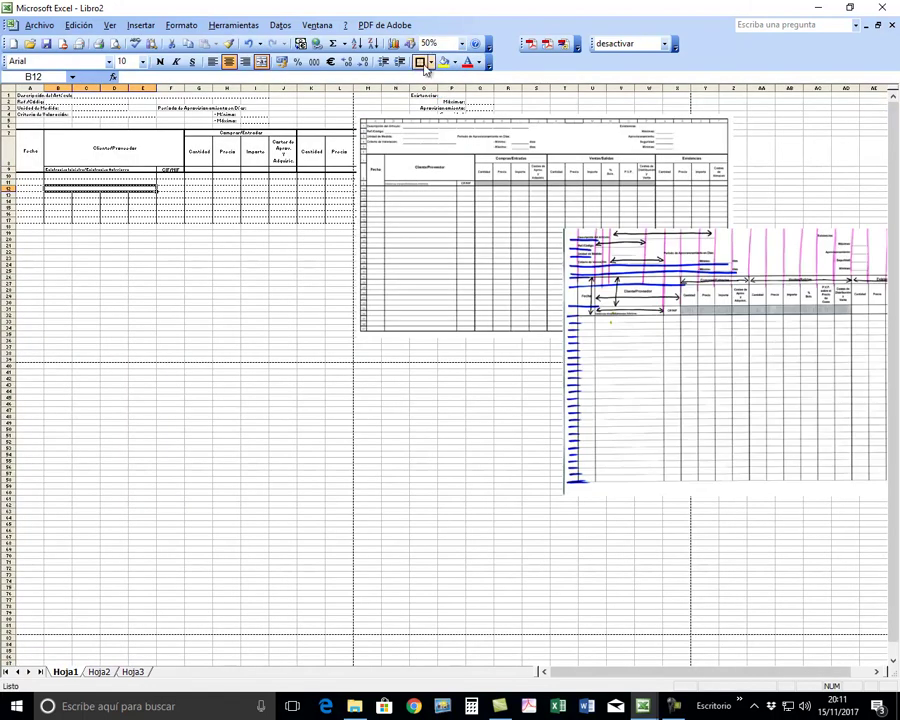
left_click(462, 43)
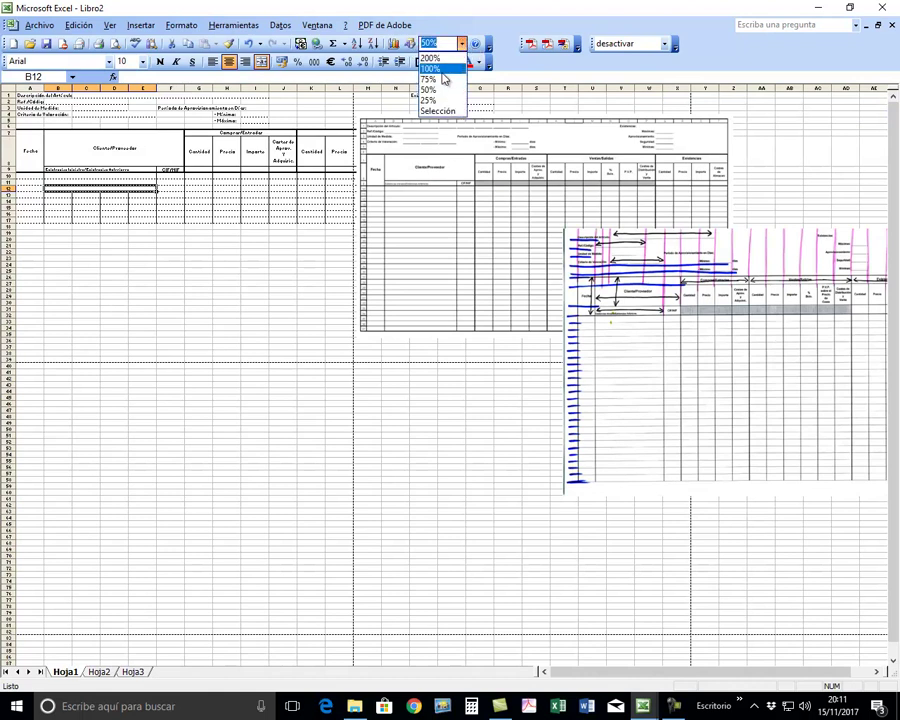
left_click(444, 79)
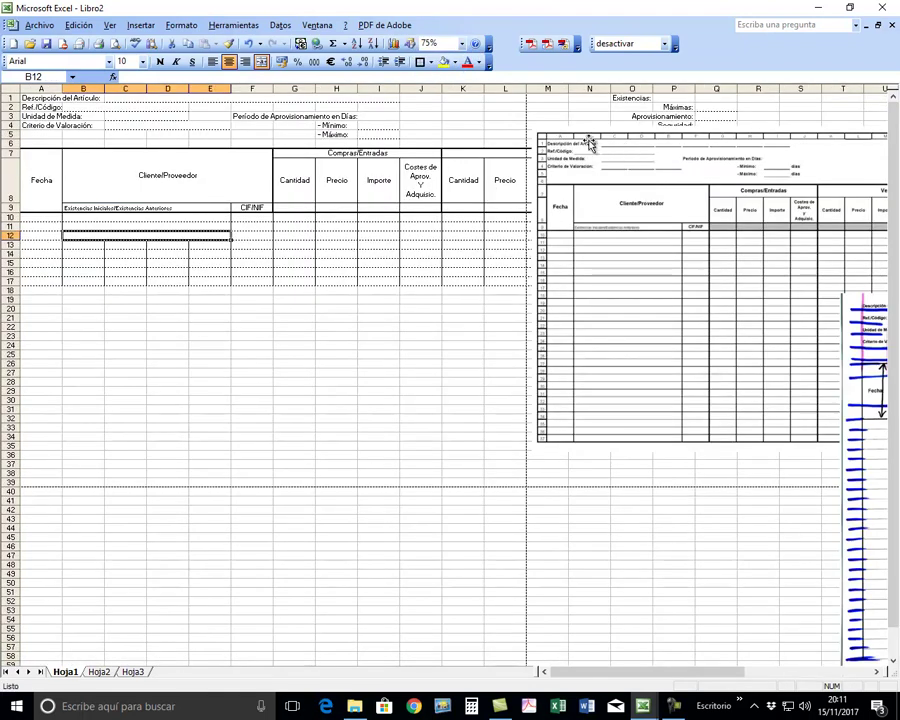
Move the printed-form and hand-drawn pictures right, past column T.
left_click_drag(590, 145, 843, 305)
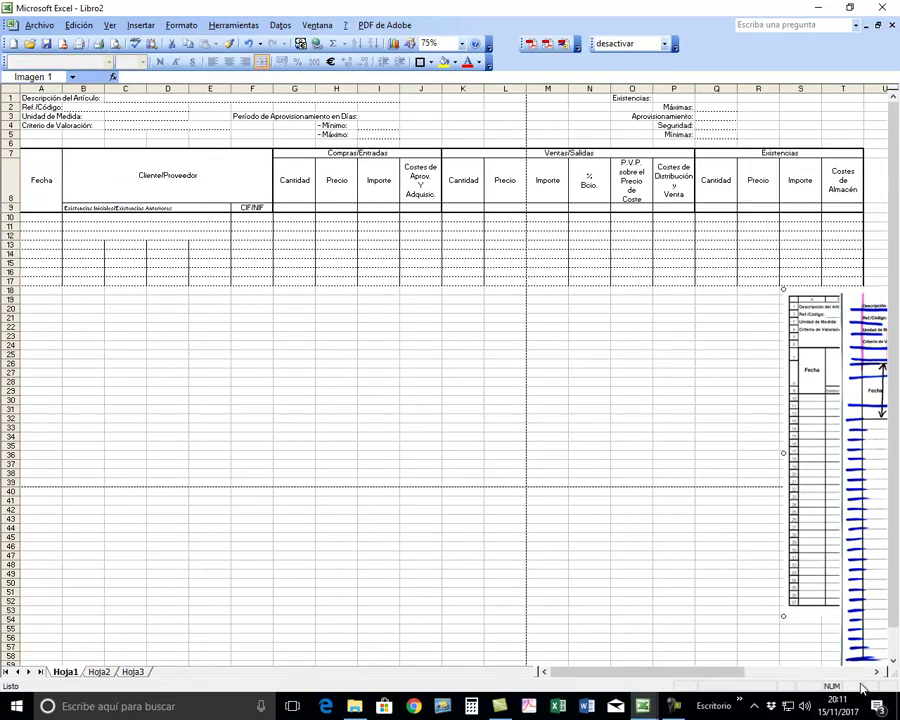
scroll(720, 428, "right", 5)
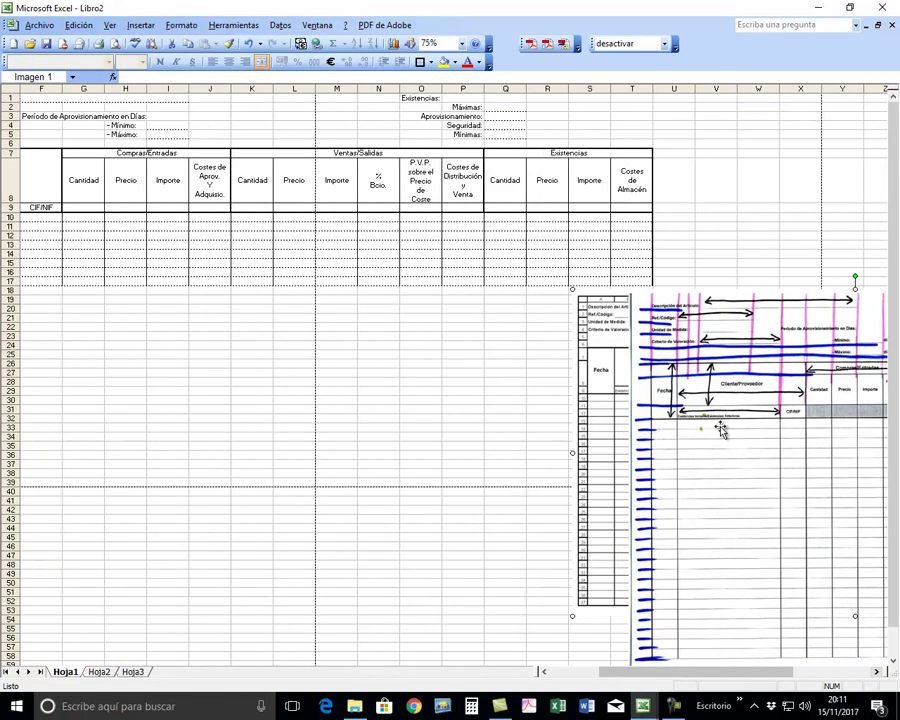
left_click_drag(720, 428, 801, 426)
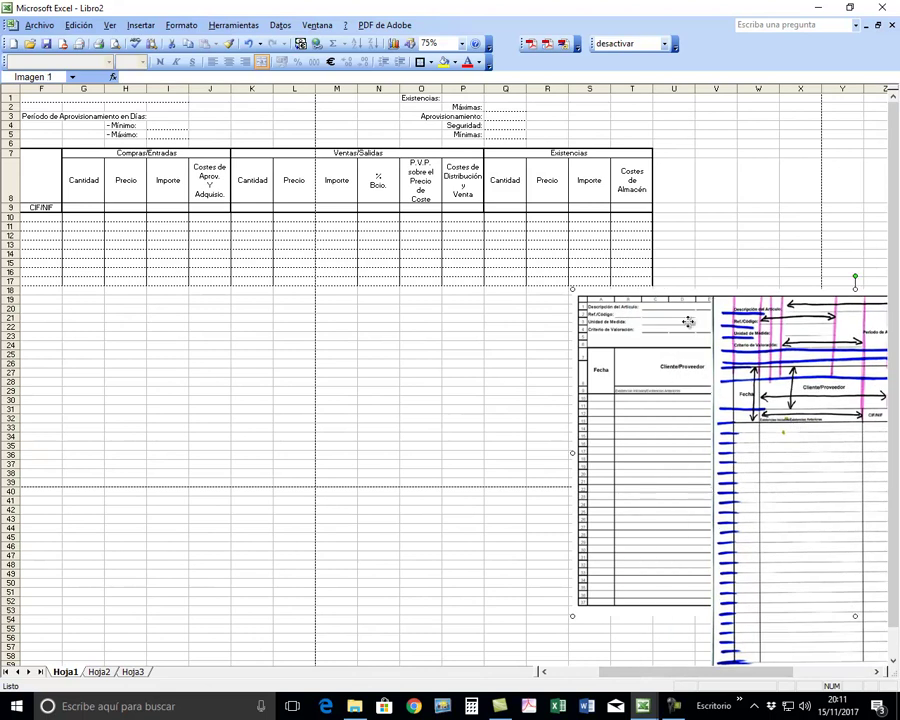
left_click_drag(688, 321, 808, 222)
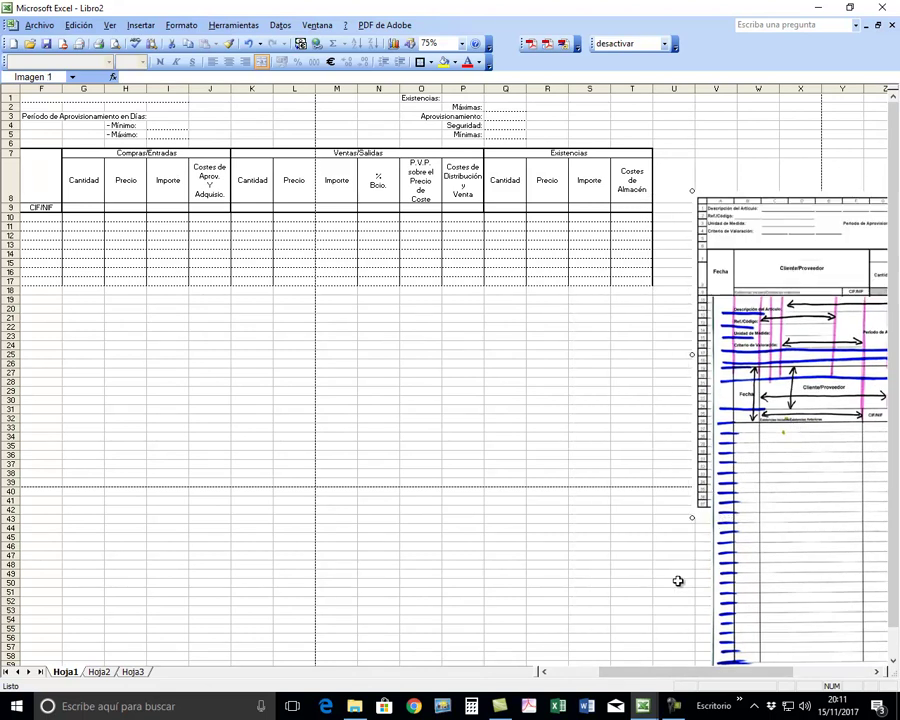
left_click_drag(725, 672, 660, 672)
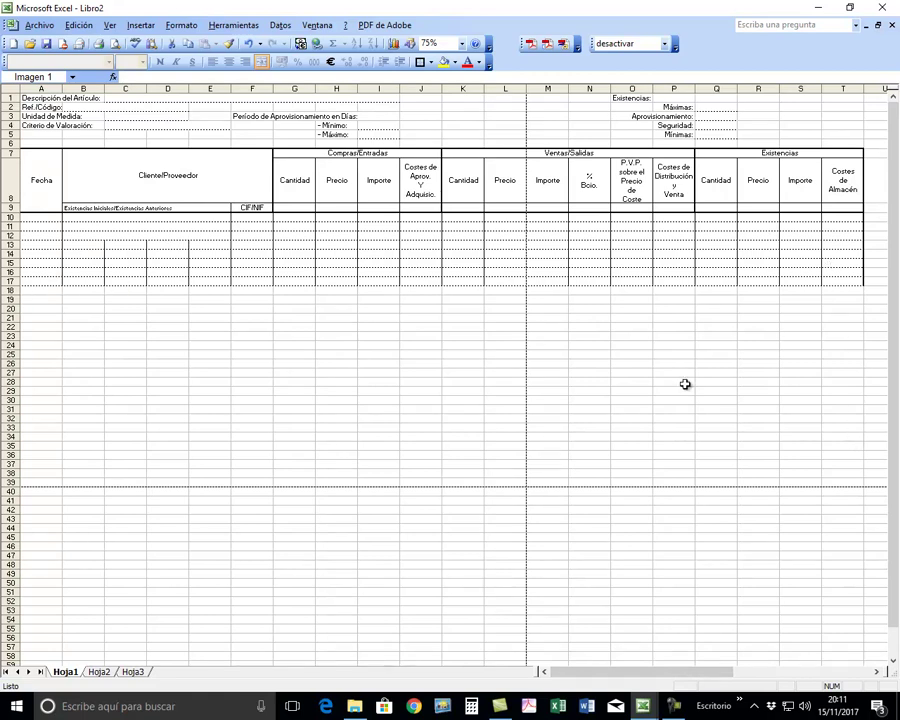
left_click(112, 235)
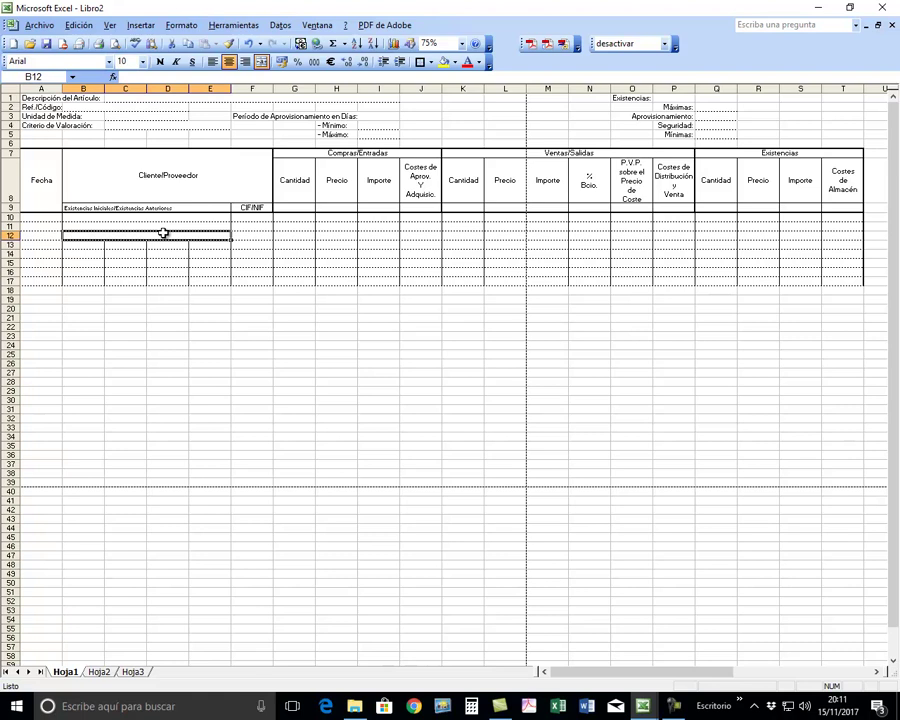
Fill row 12 (columns A–T) down to row 37, then undo that fill.
left_click_drag(47, 234, 844, 235)
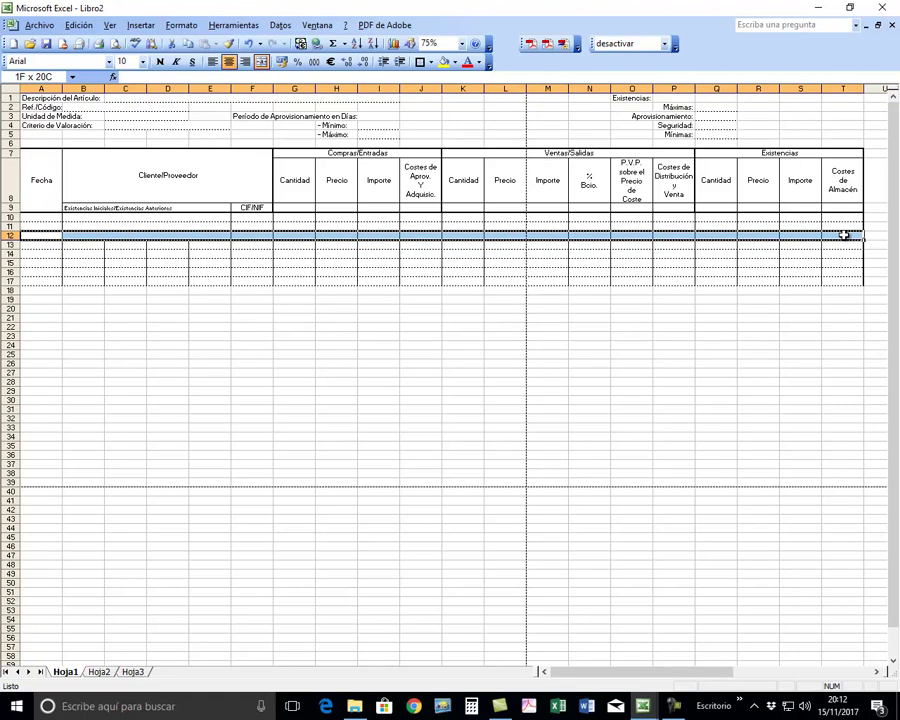
left_click_drag(844, 235, 844, 235)
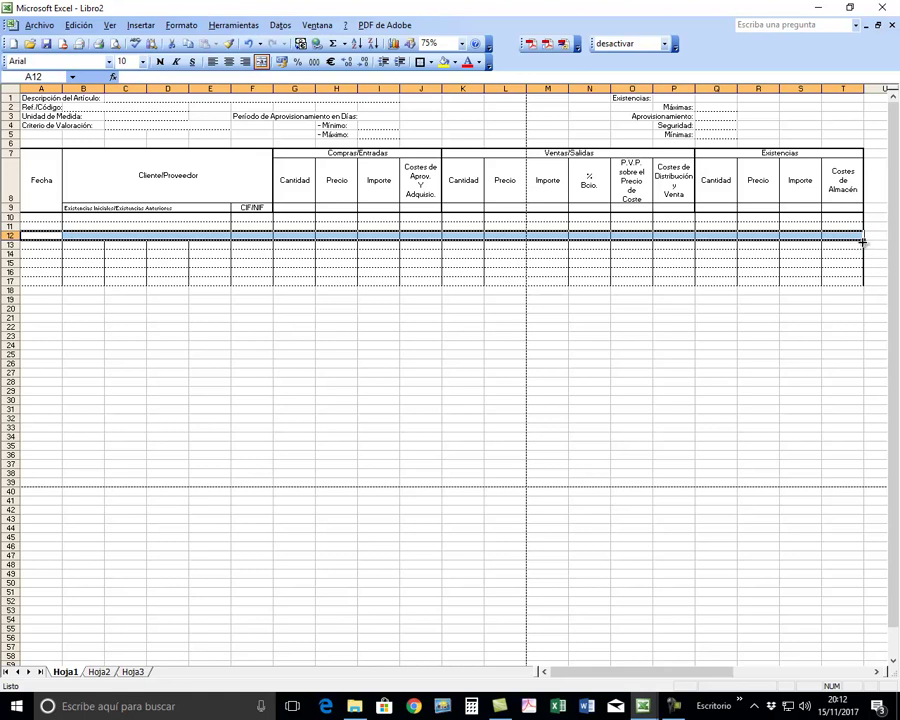
left_click_drag(862, 241, 860, 381)
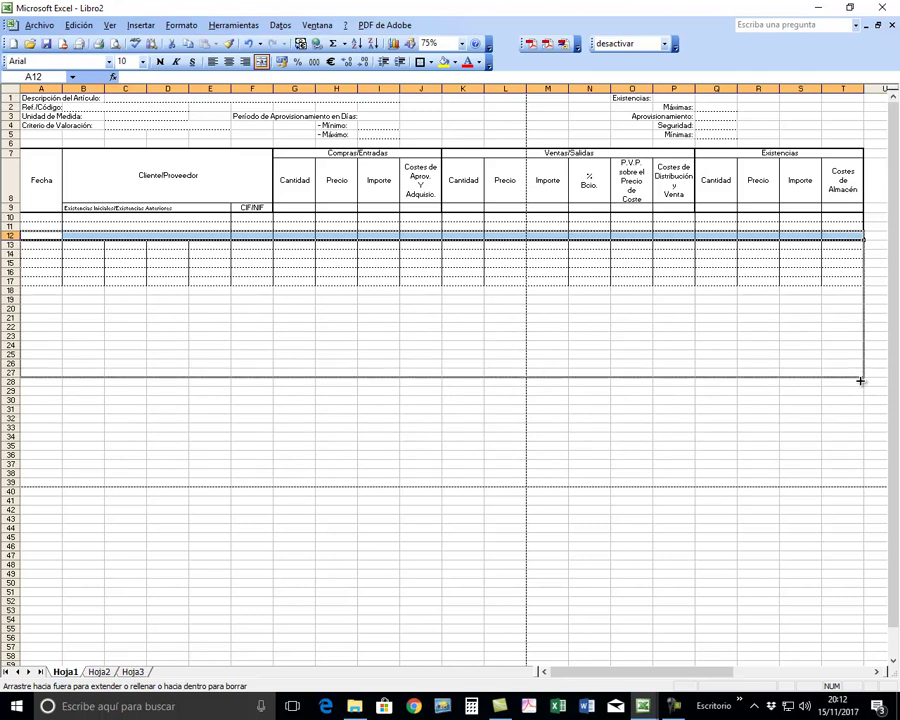
left_click_drag(860, 381, 862, 468)
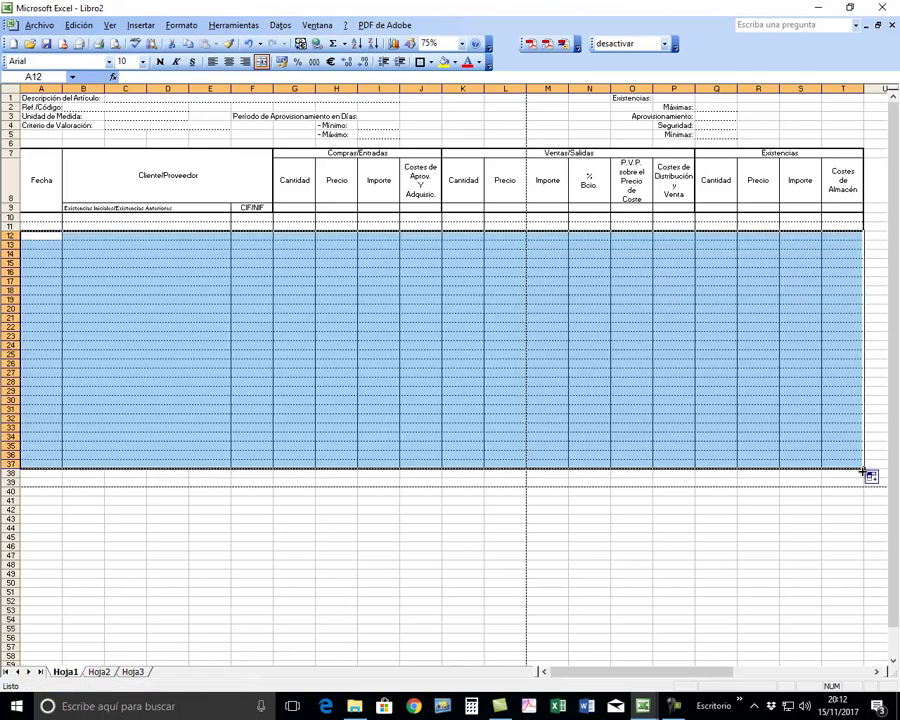
left_click(701, 418)
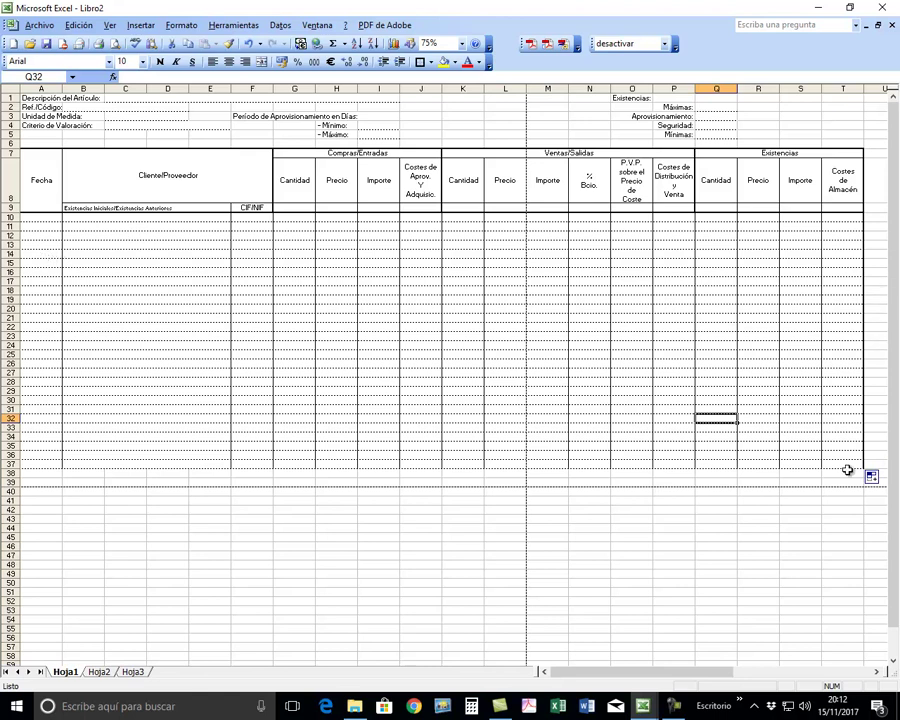
left_click(248, 44)
left_click(240, 382)
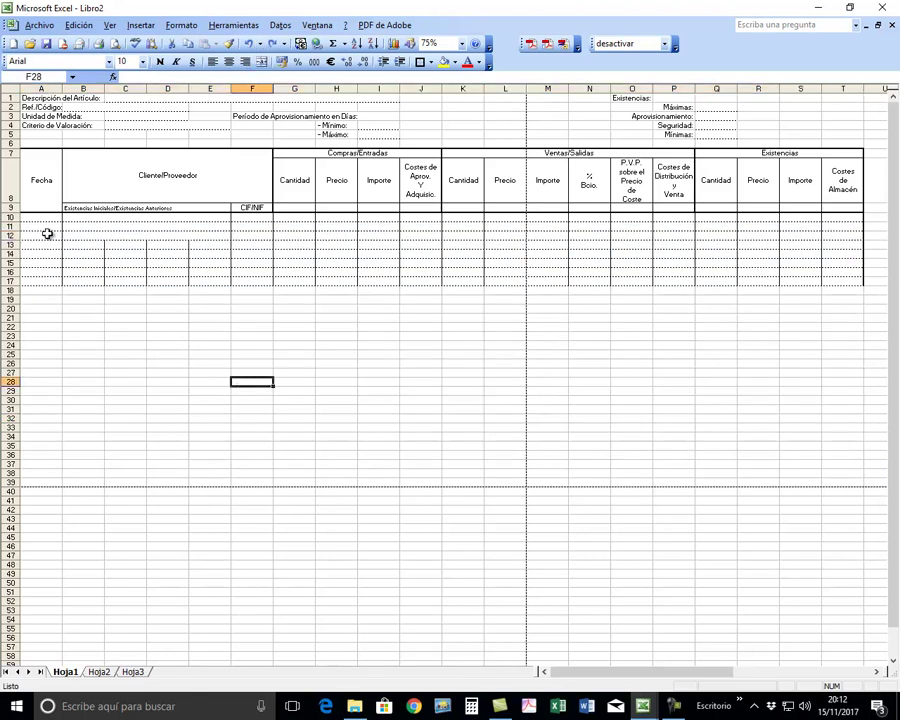
Reselect A12:T12 and fill it down through row 37 again.
left_click_drag(44, 237, 441, 245)
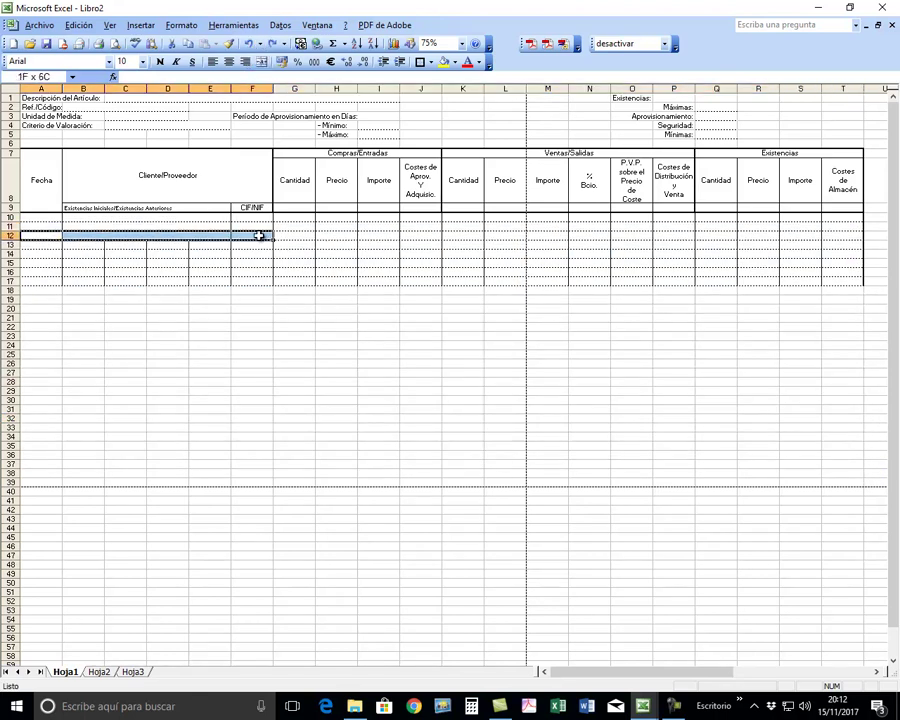
left_click_drag(441, 245, 843, 236)
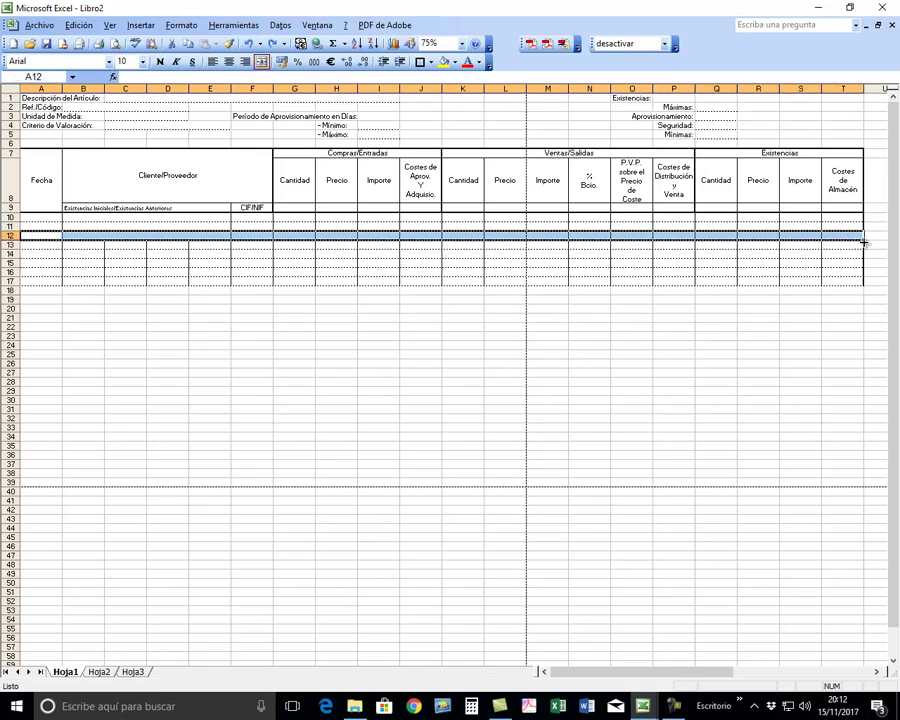
left_click_drag(862, 241, 871, 477)
left_click(177, 292)
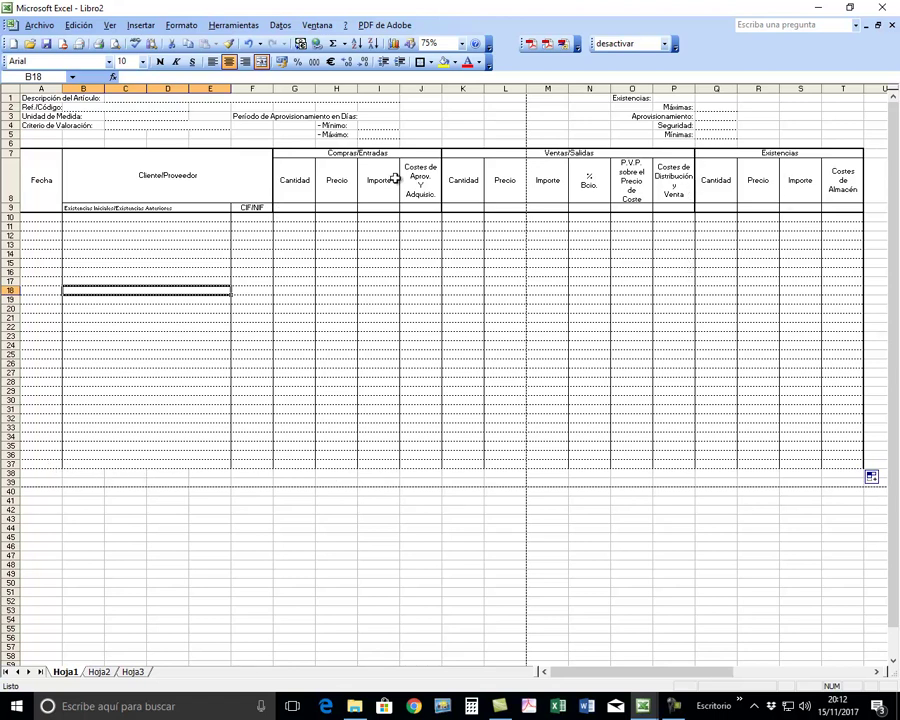
Put outside borders around the Compras/Entradas, Ventas/Salidas and Existencias blocks down to row 37.
left_click_drag(330, 153, 340, 466)
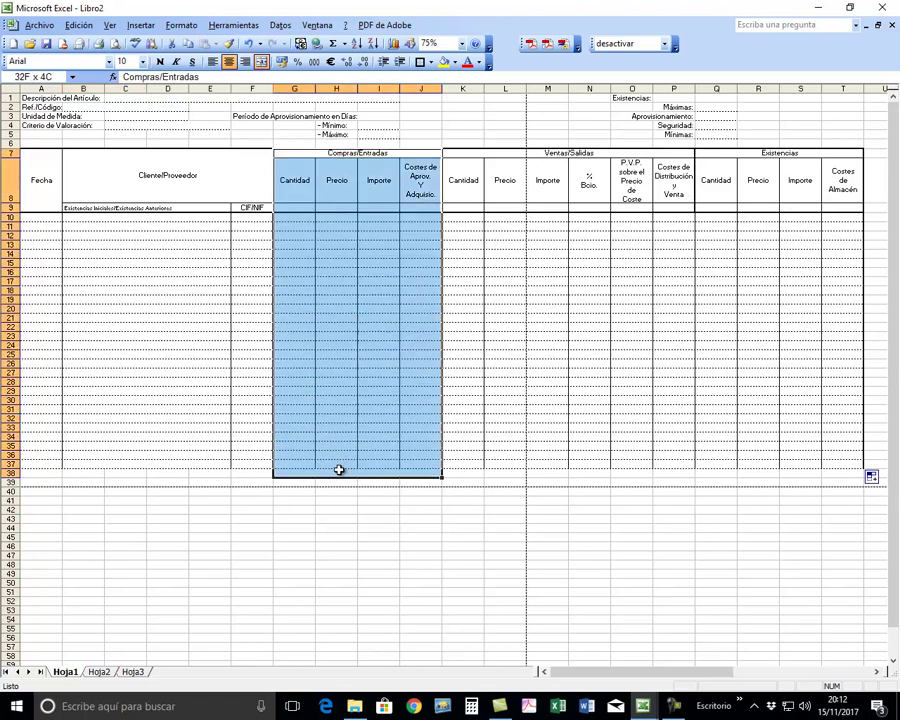
left_click(420, 62)
left_click(479, 241)
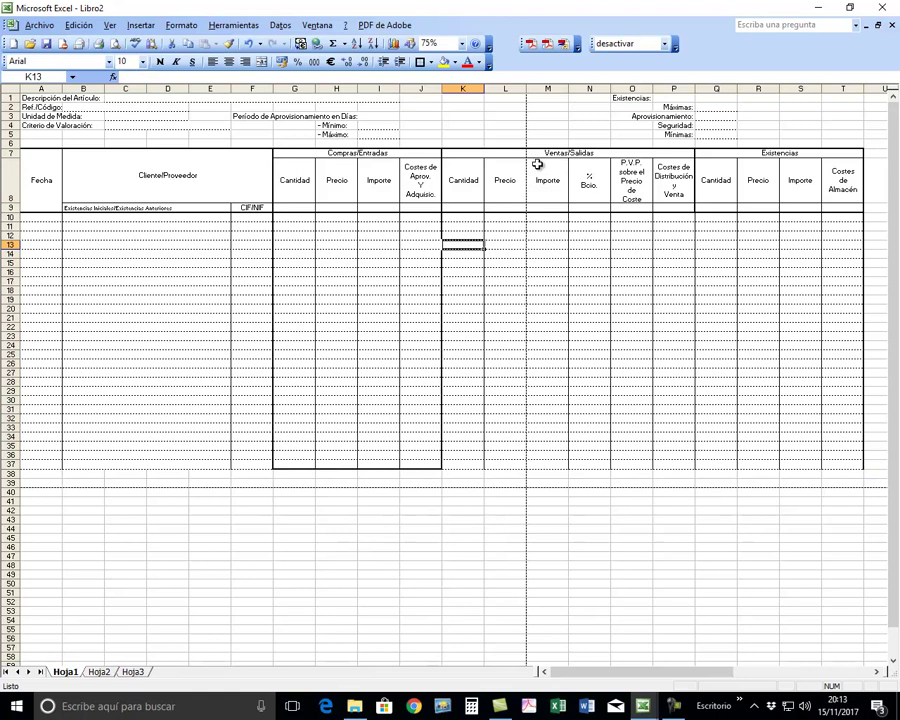
left_click_drag(541, 154, 552, 466)
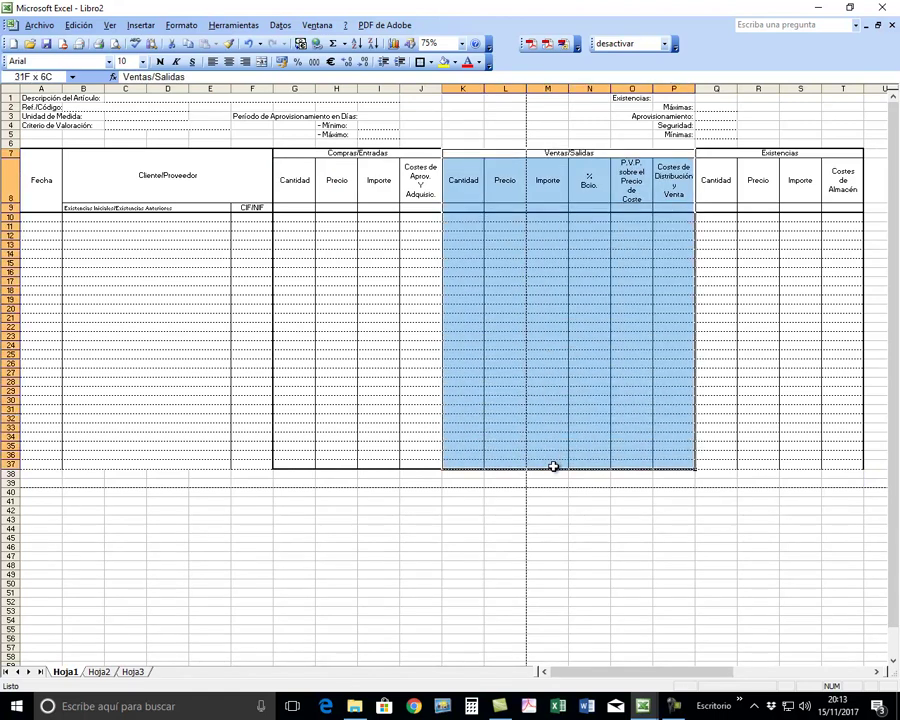
left_click(420, 62)
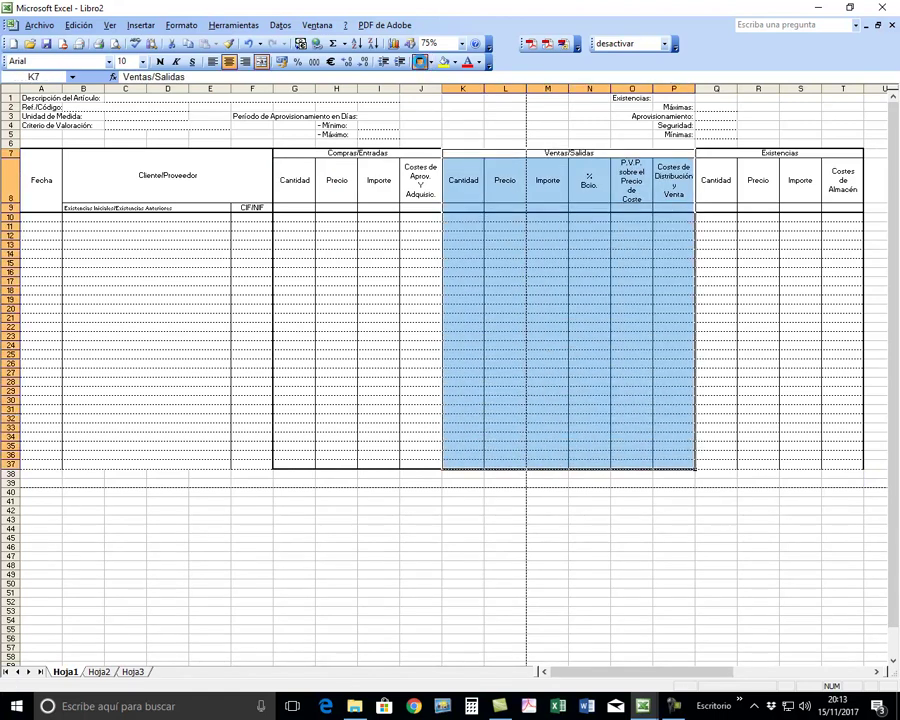
left_click(600, 355)
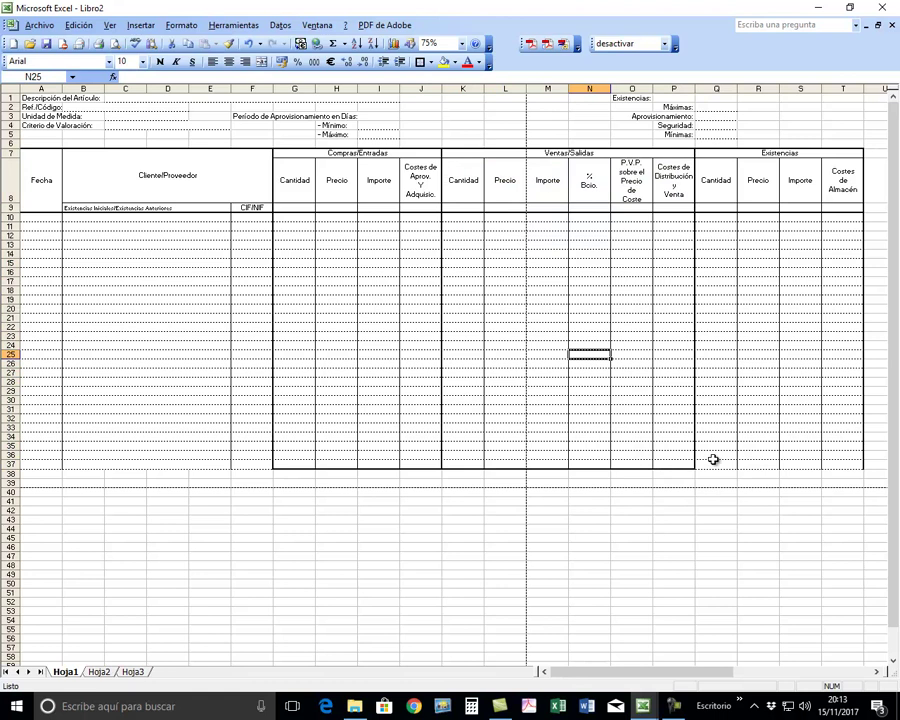
left_click(738, 154)
left_click_drag(738, 154, 739, 462)
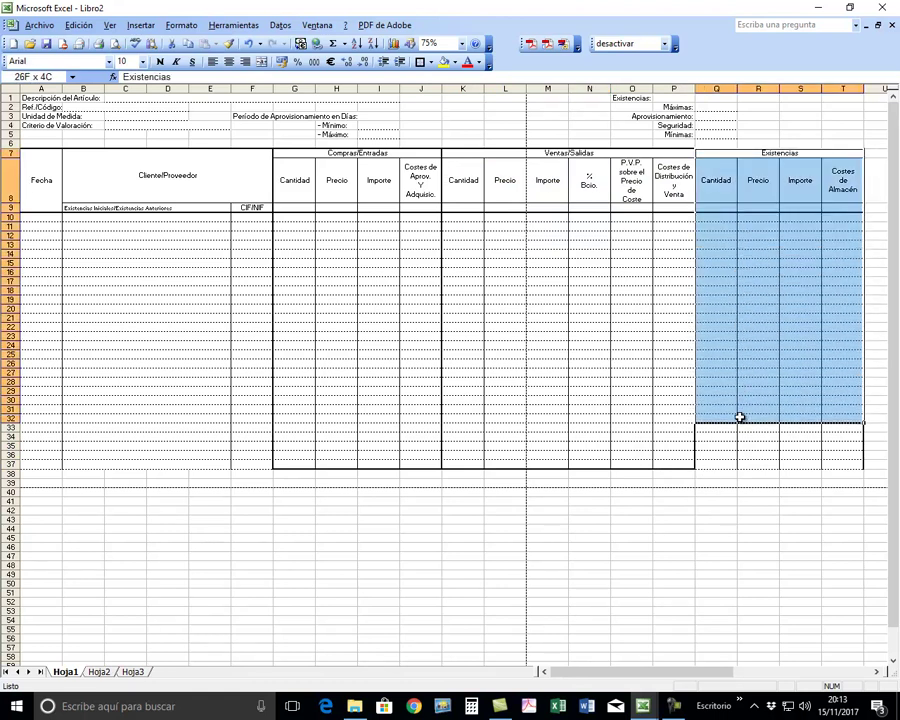
left_click(420, 62)
left_click(716, 483)
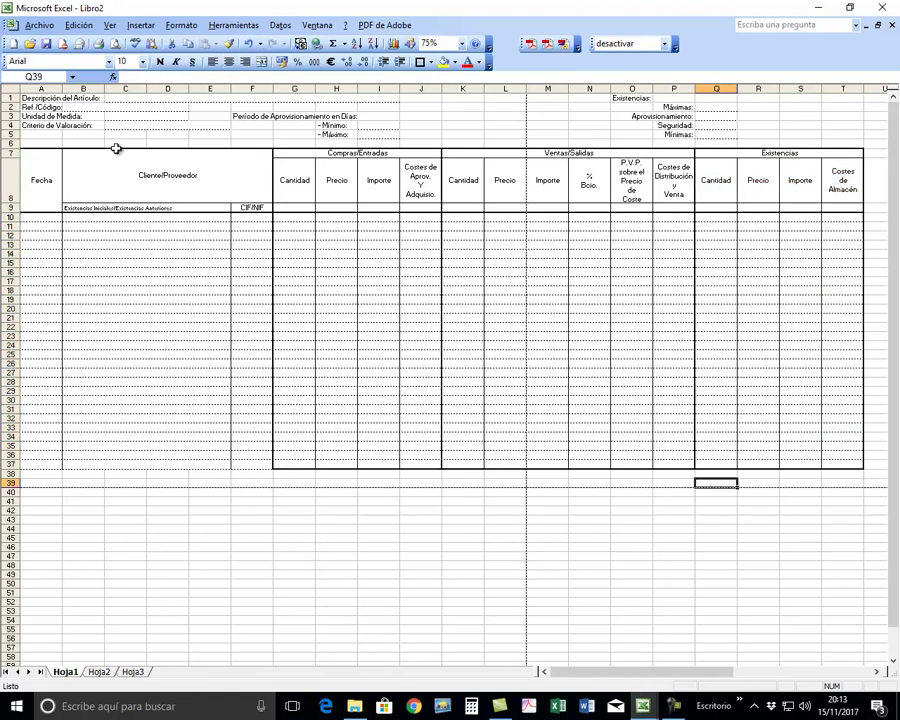
left_click_drag(40, 172, 193, 467)
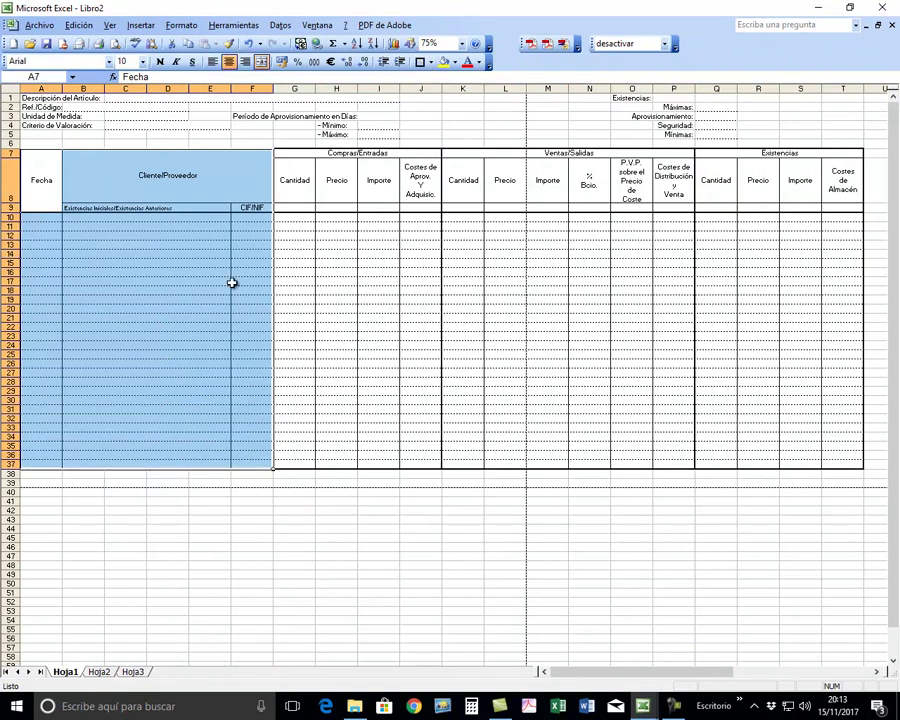
left_click(145, 409)
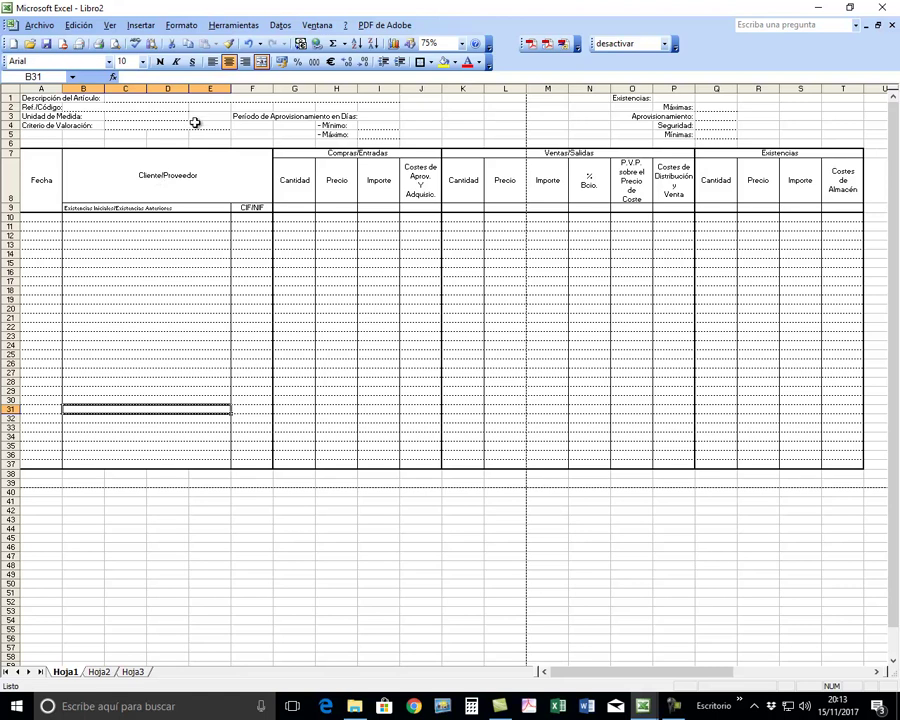
left_click(116, 45)
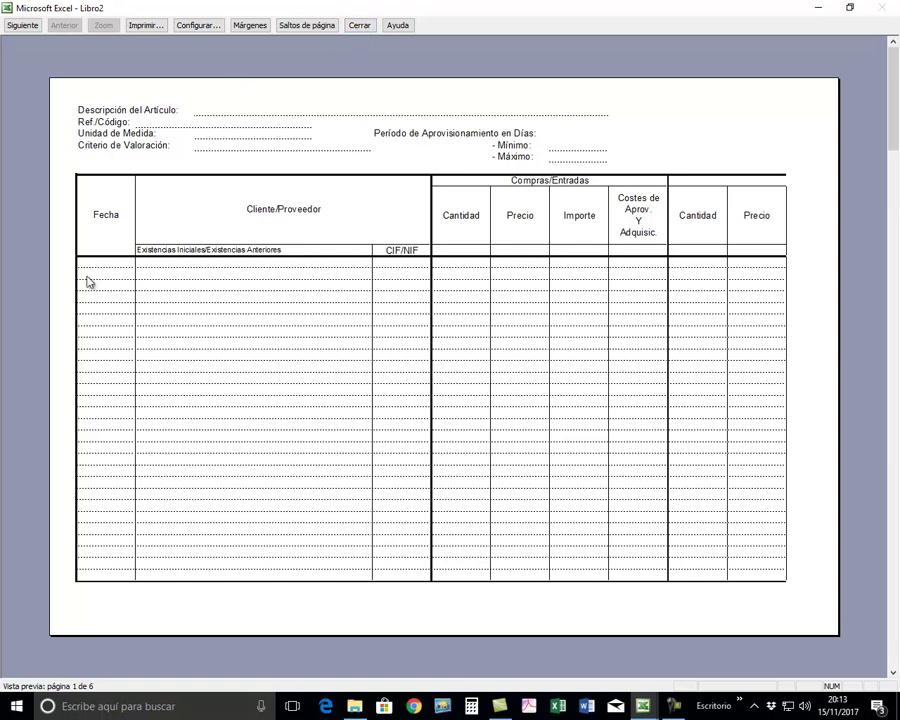
left_click(24, 28)
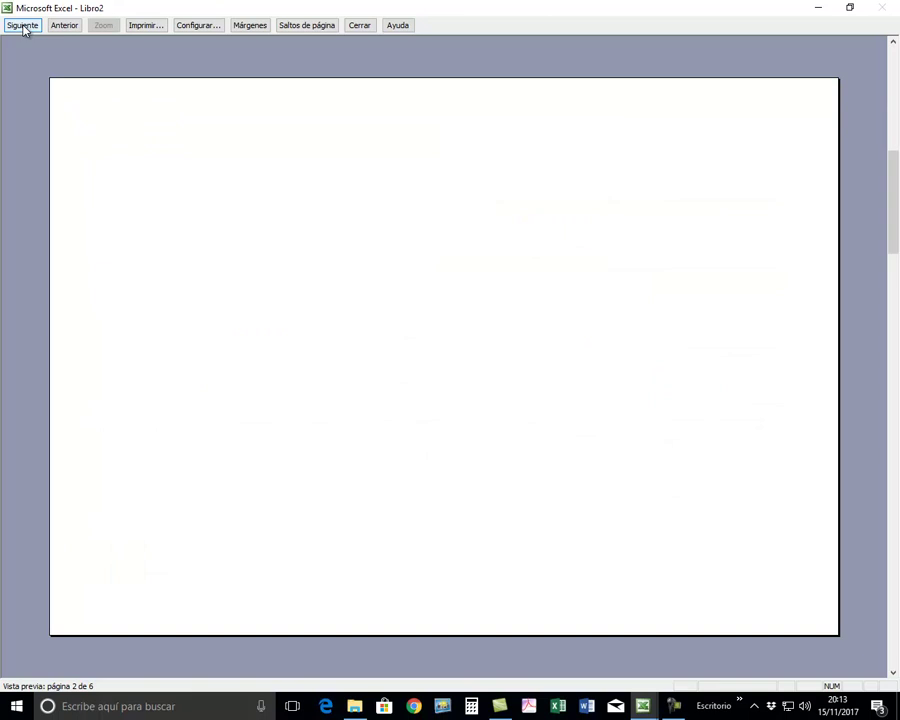
left_click(24, 28)
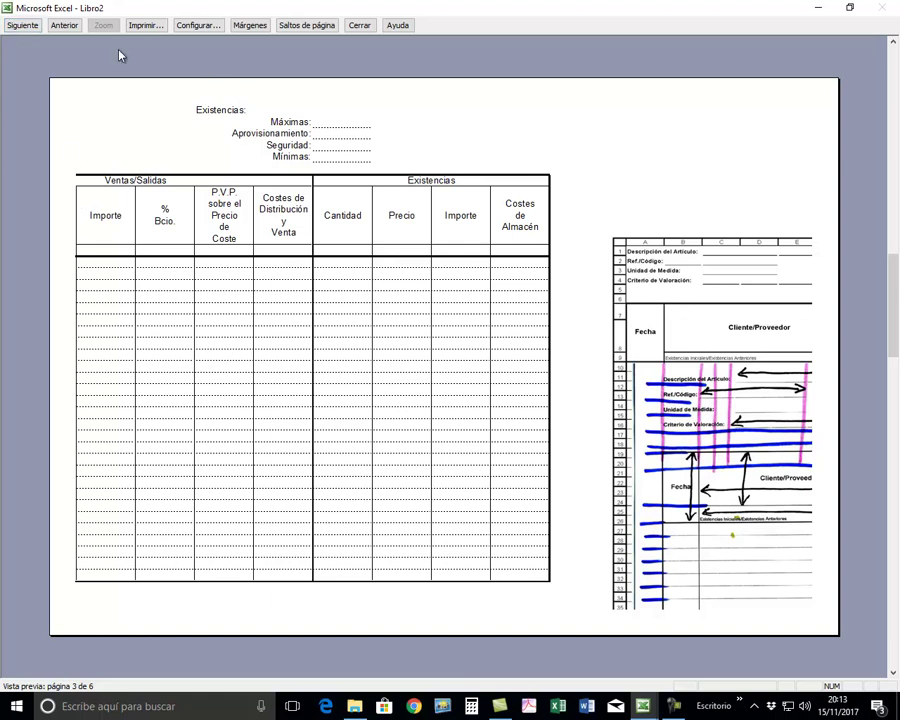
left_click(26, 28)
left_click(29, 30)
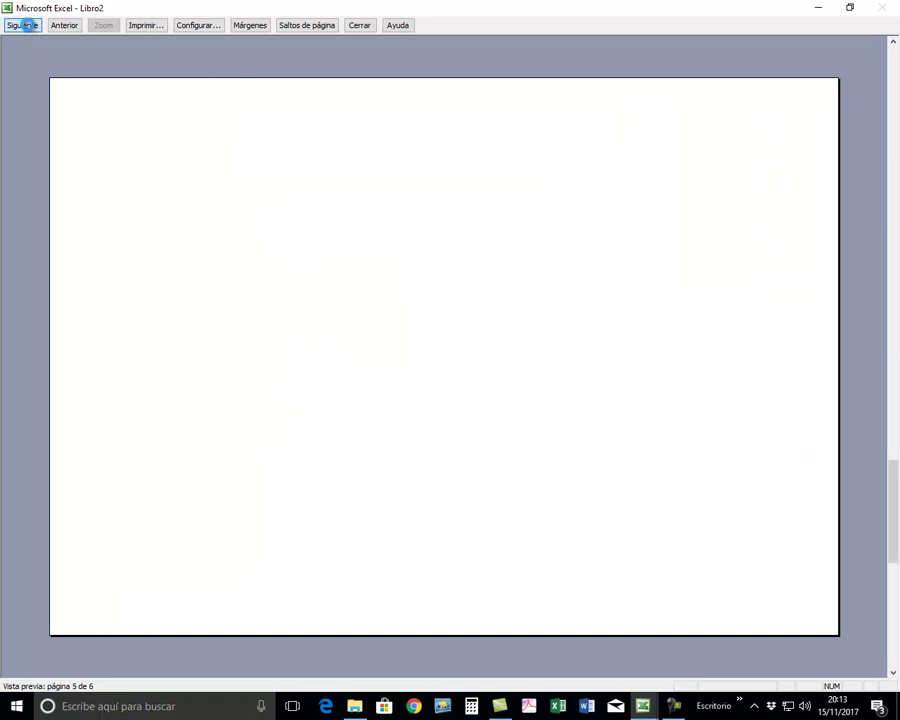
left_click(29, 29)
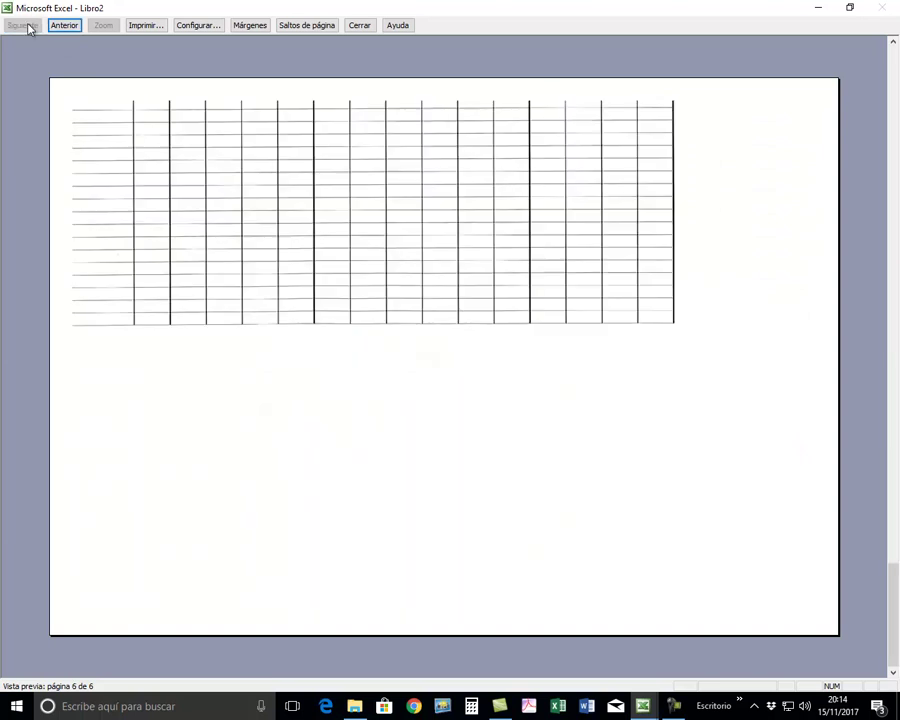
left_click(356, 25)
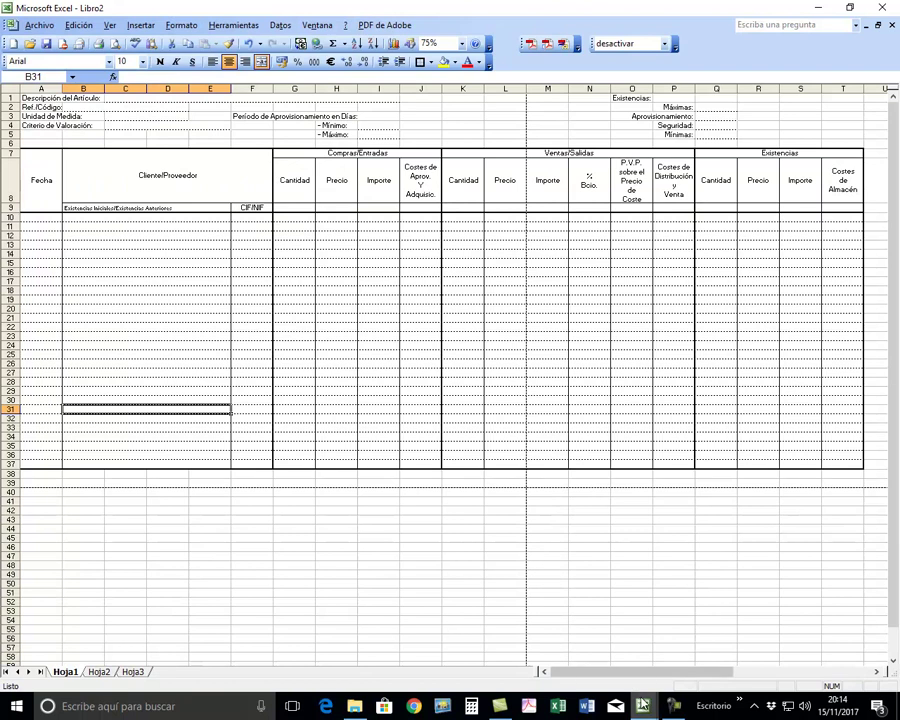
Delete the two embedded reference pictures from the sheet.
left_click_drag(660, 670, 765, 669)
left_click(647, 452)
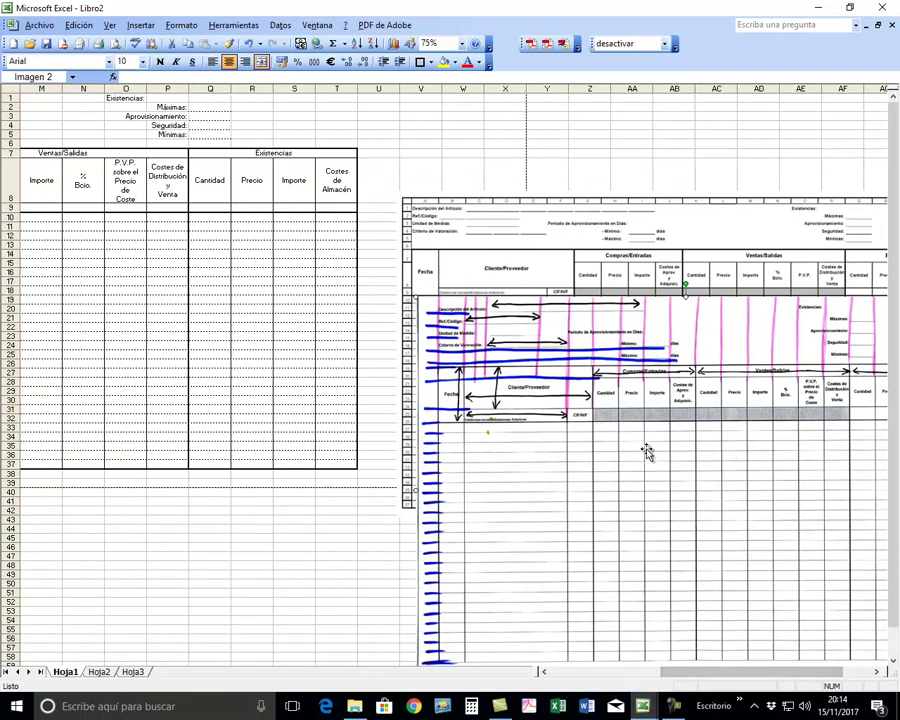
key("Escape")
left_click(605, 320)
key("Delete")
mouse_move(729, 673)
left_mouse_down()
mouse_move(620, 668)
mouse_move(574, 678)
left_mouse_up()
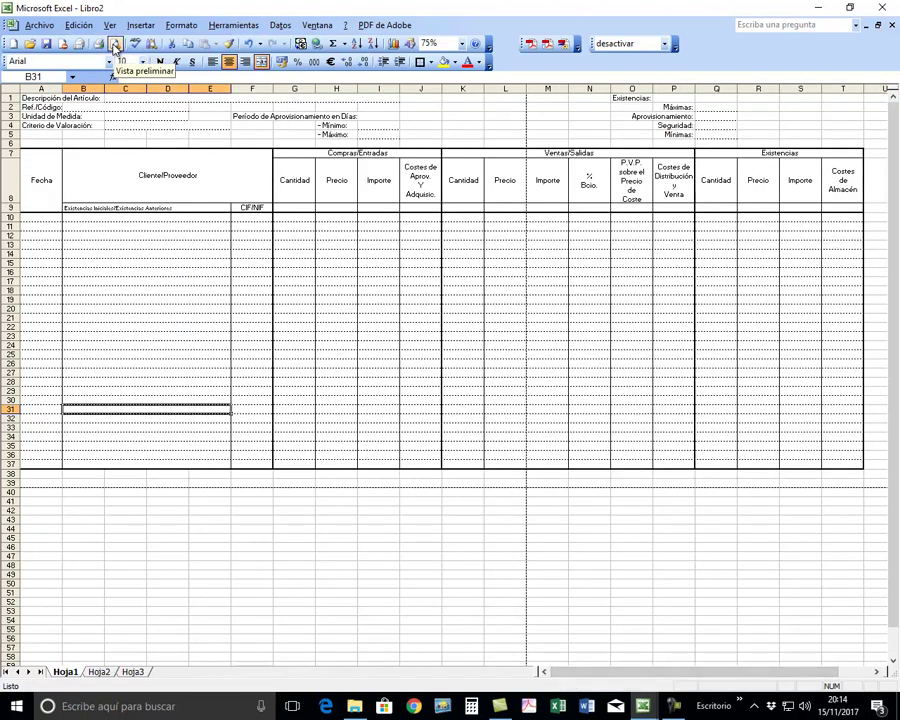
Check the print preview, now two pages, and close it.
left_click(115, 47)
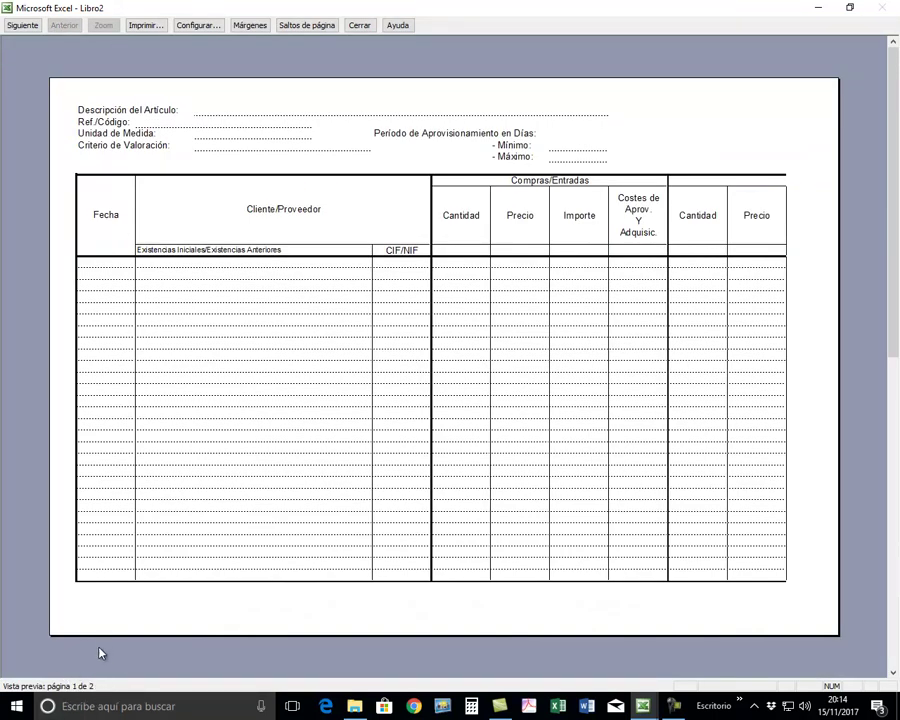
left_click(22, 25)
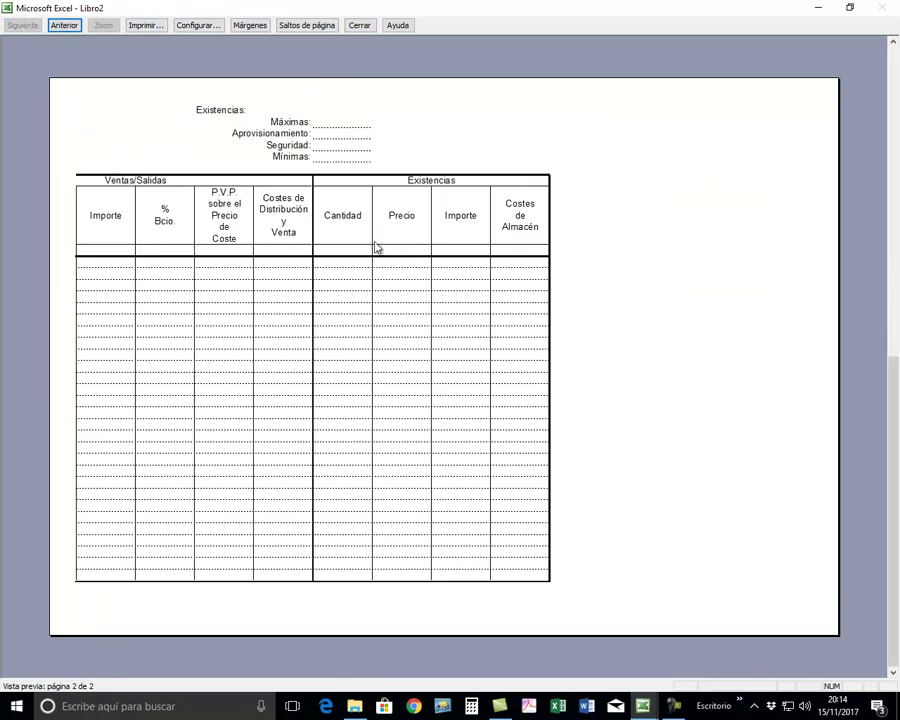
left_click(360, 25)
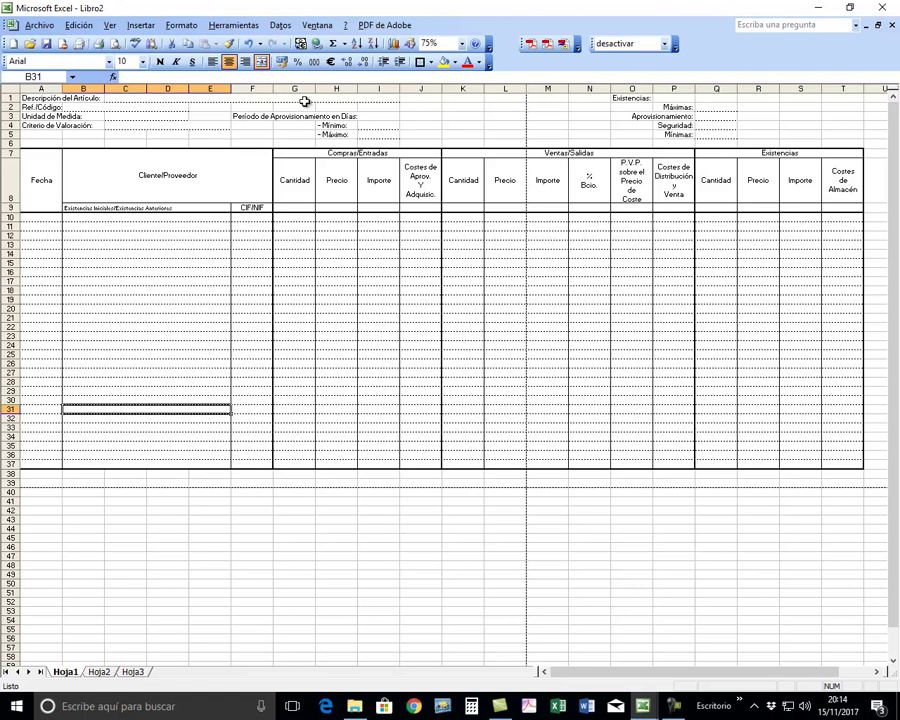
Open the Ver menu to show the sheet's view modes.
left_click(108, 26)
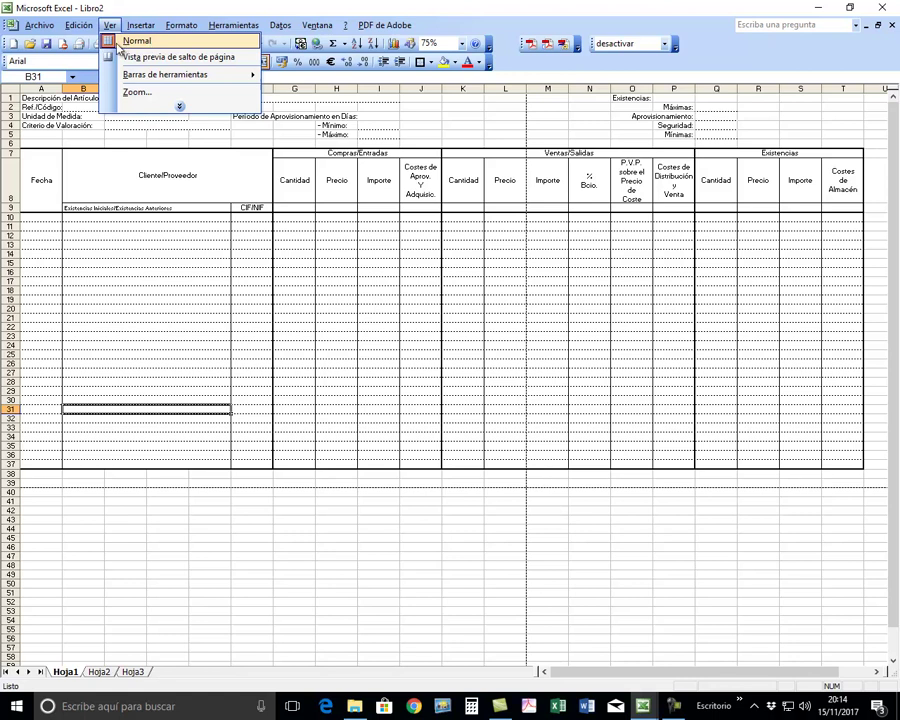
left_click(131, 317)
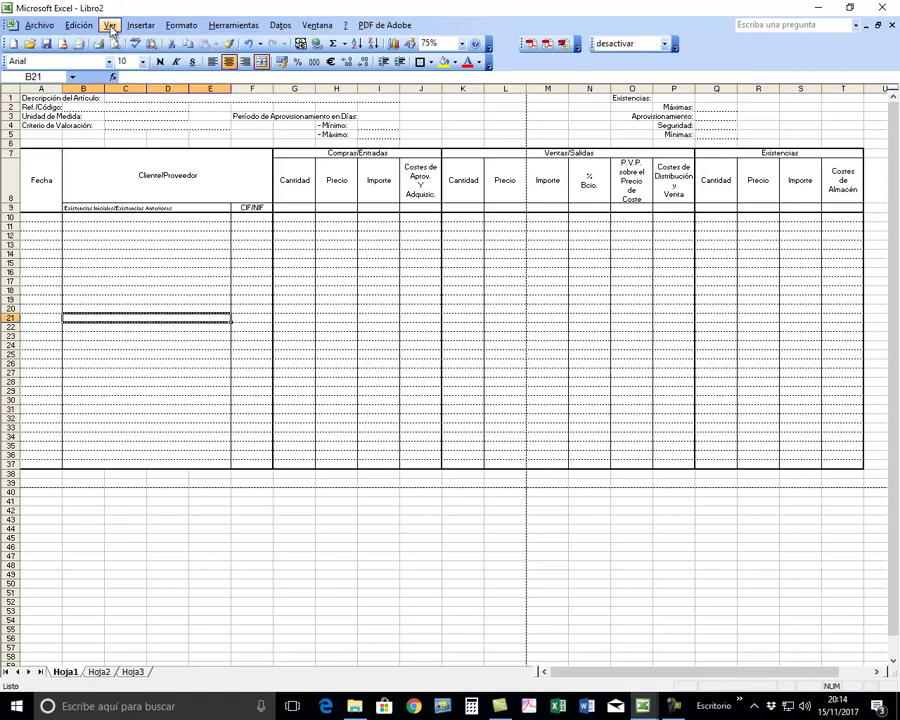
left_click(110, 26)
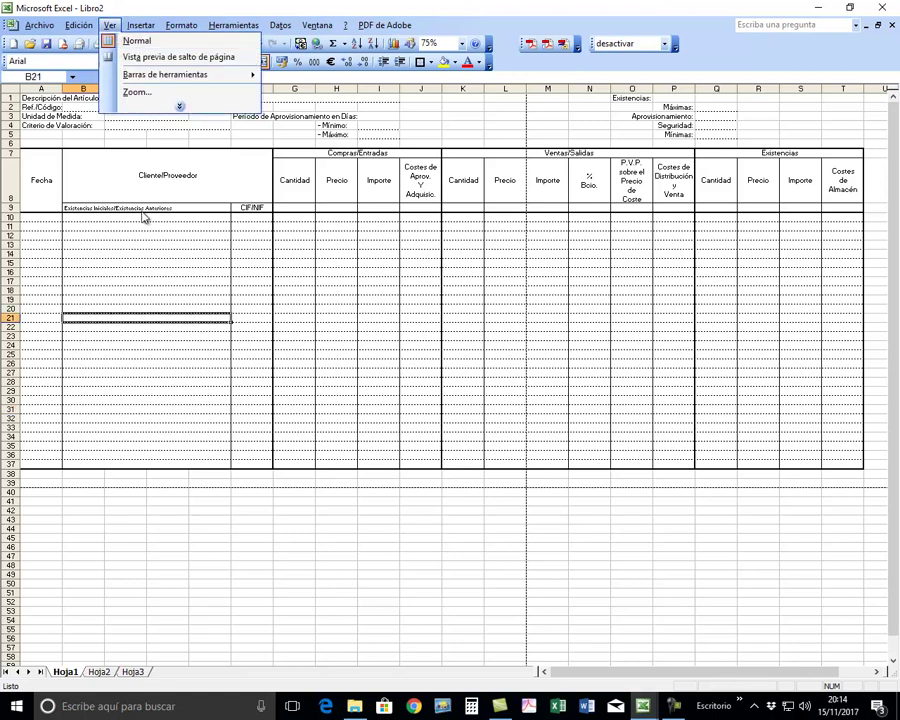
left_click(141, 273)
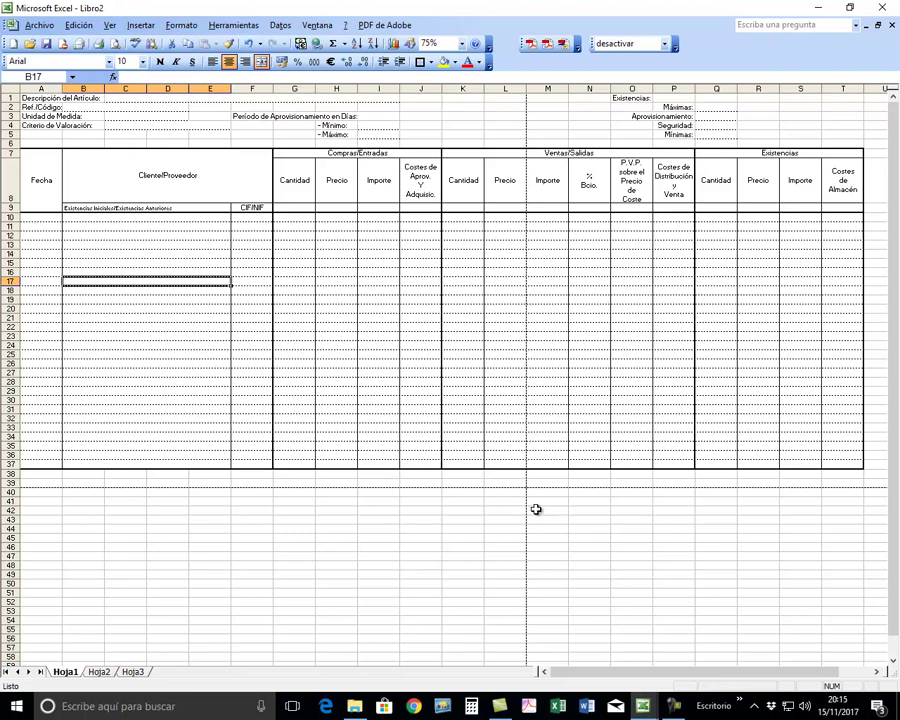
left_click(109, 25)
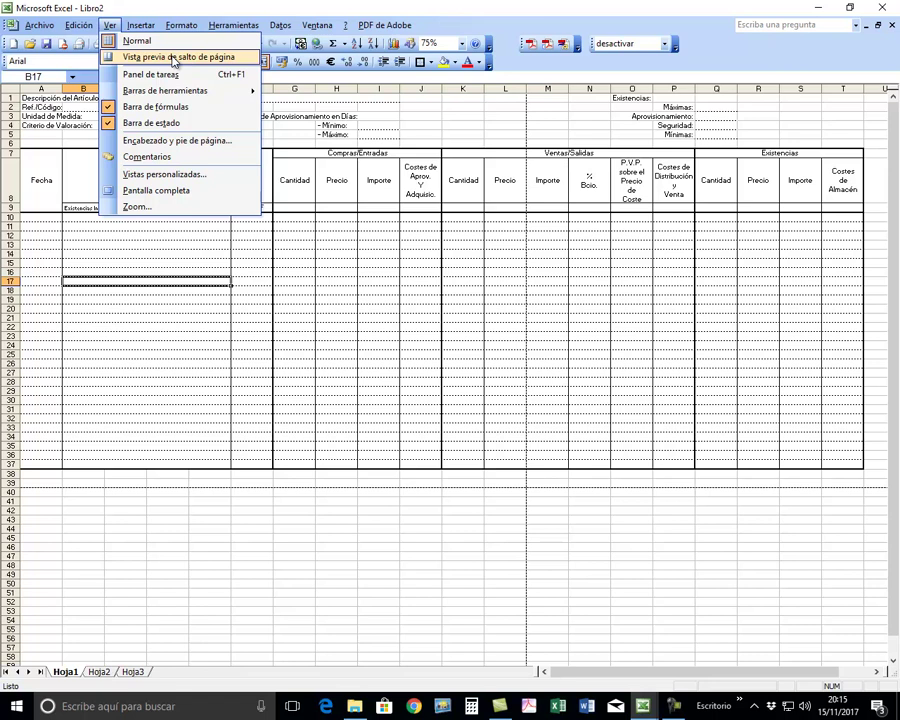
Switch to page break preview and drag the column M break to the right edge so the card fits on one page.
left_click(174, 58)
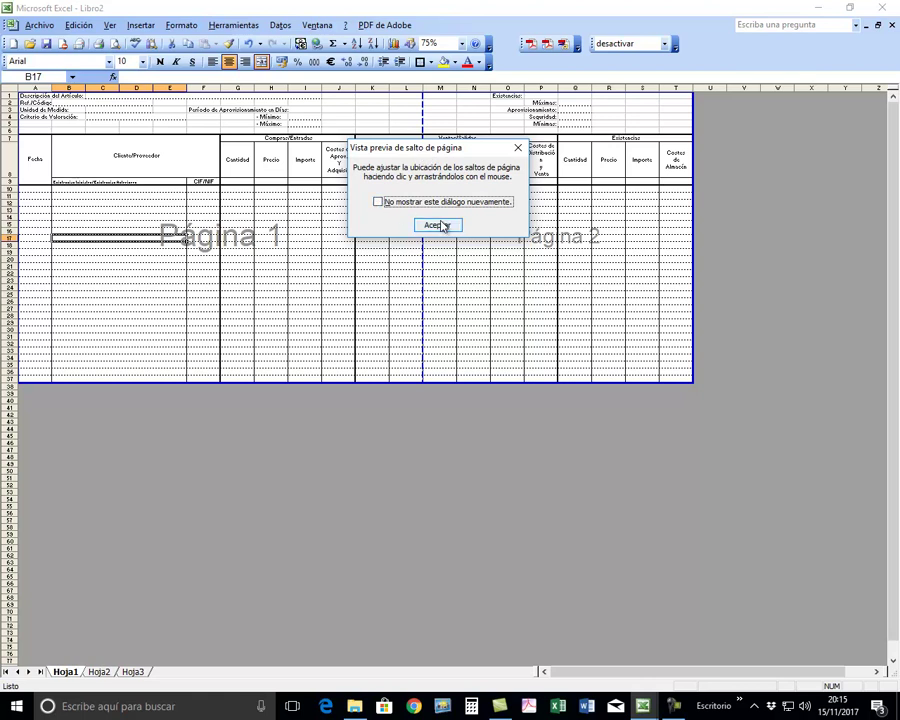
left_click(437, 225)
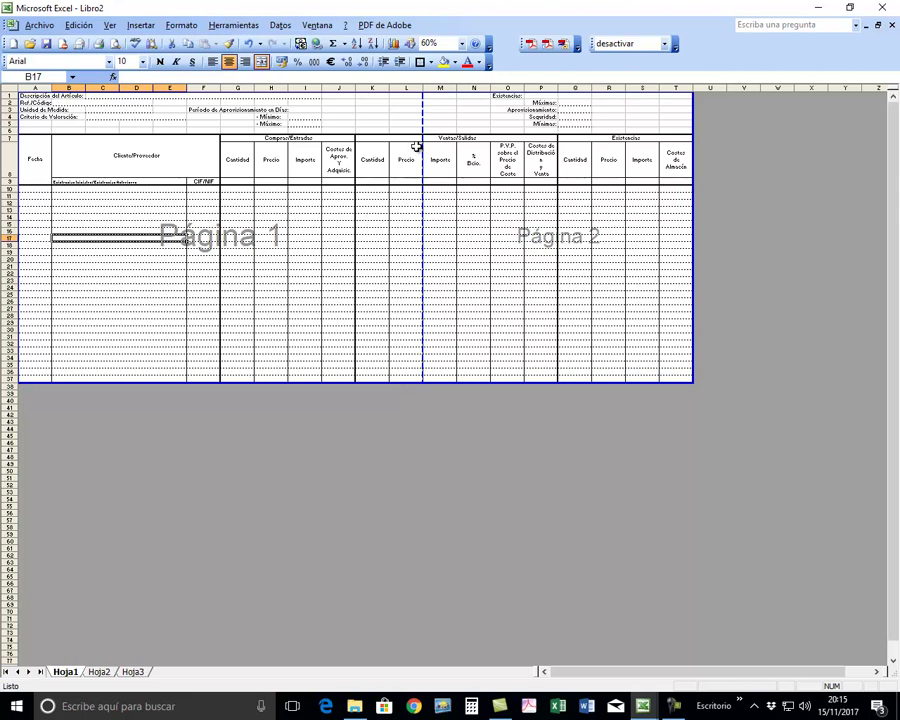
mouse_move(423, 111)
left_mouse_down()
mouse_move(557, 117)
mouse_move(688, 103)
left_mouse_up()
left_click_drag(690, 112, 424, 145)
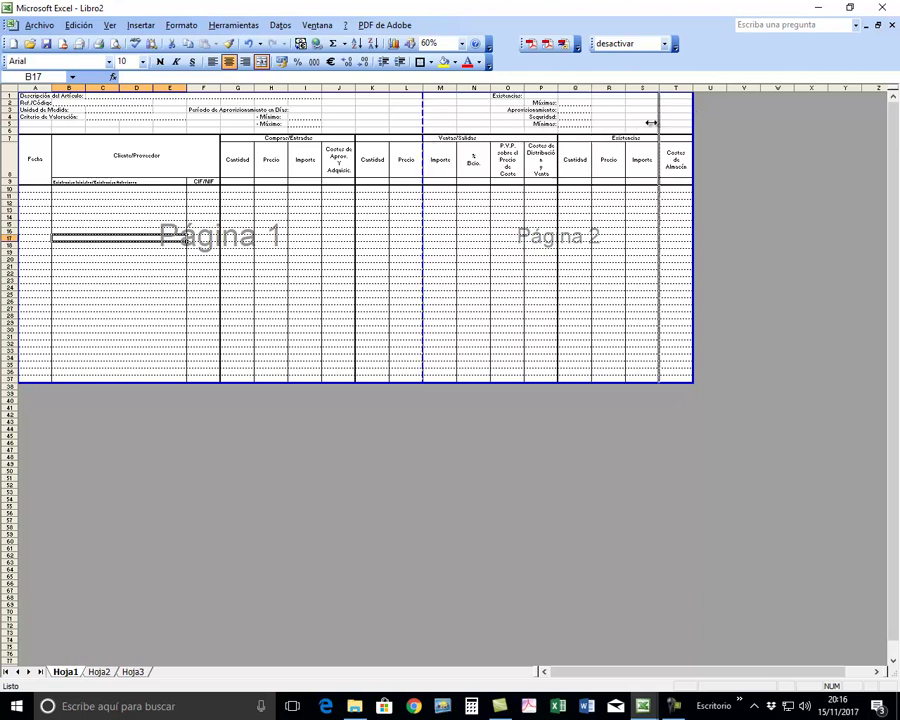
left_click_drag(432, 145, 686, 107)
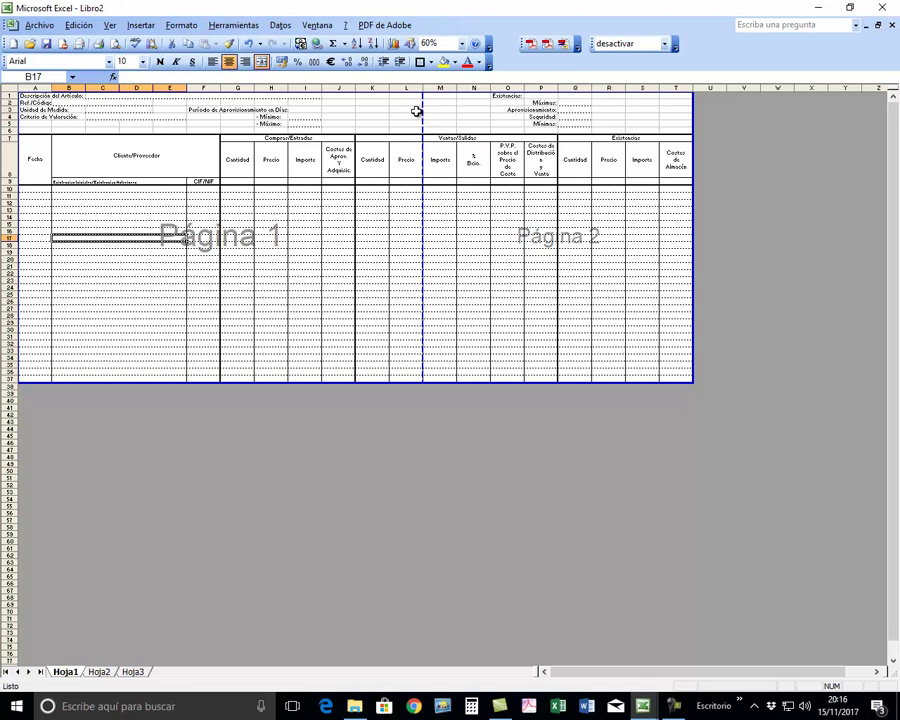
left_click_drag(424, 112, 685, 116)
left_click_drag(692, 116, 692, 112)
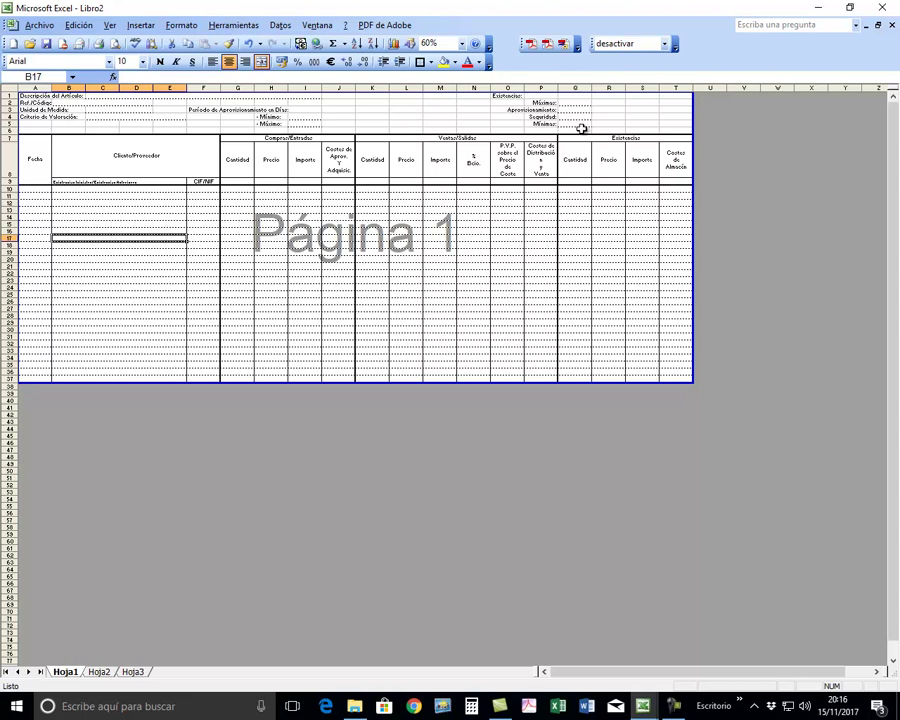
left_click(249, 44)
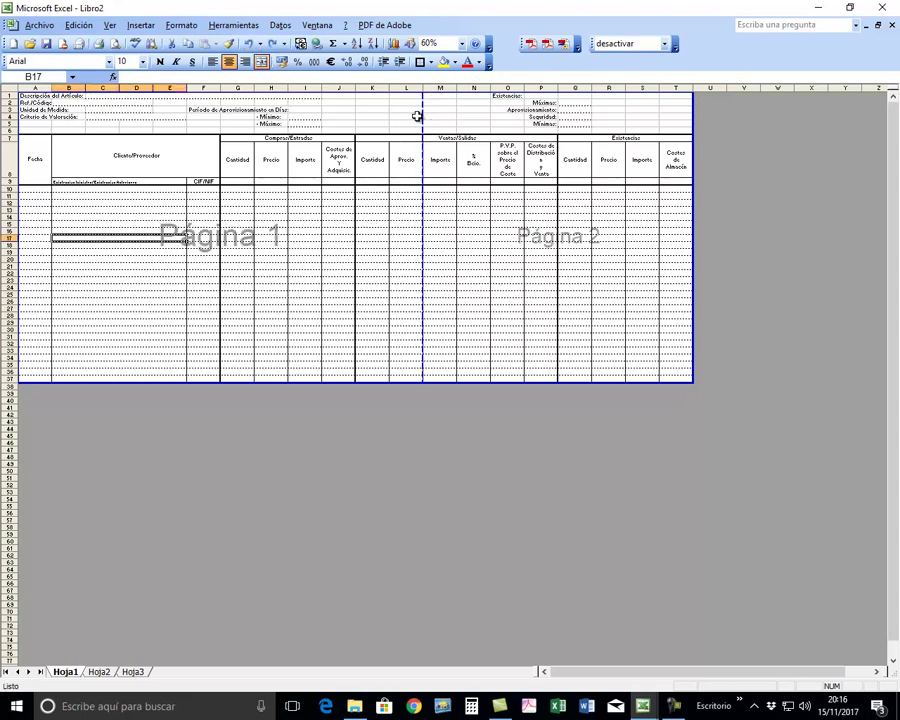
mouse_move(423, 114)
left_mouse_down()
mouse_move(675, 109)
mouse_move(691, 97)
mouse_move(690, 113)
left_mouse_up()
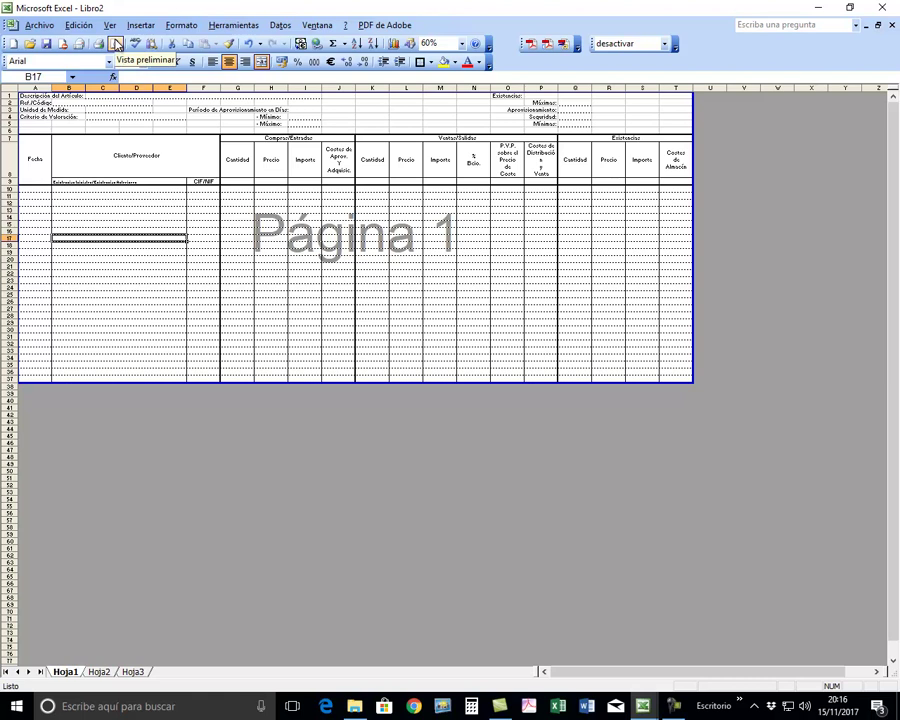
Confirm in print preview that the card prints as página 1 de 1, then return to page break preview.
left_click(115, 43)
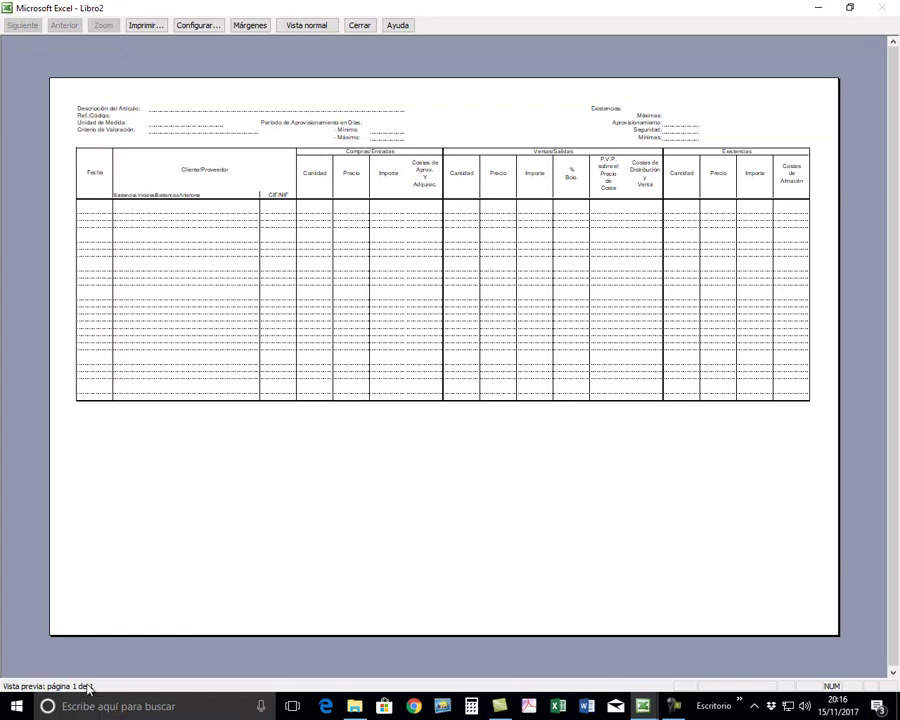
left_click(360, 25)
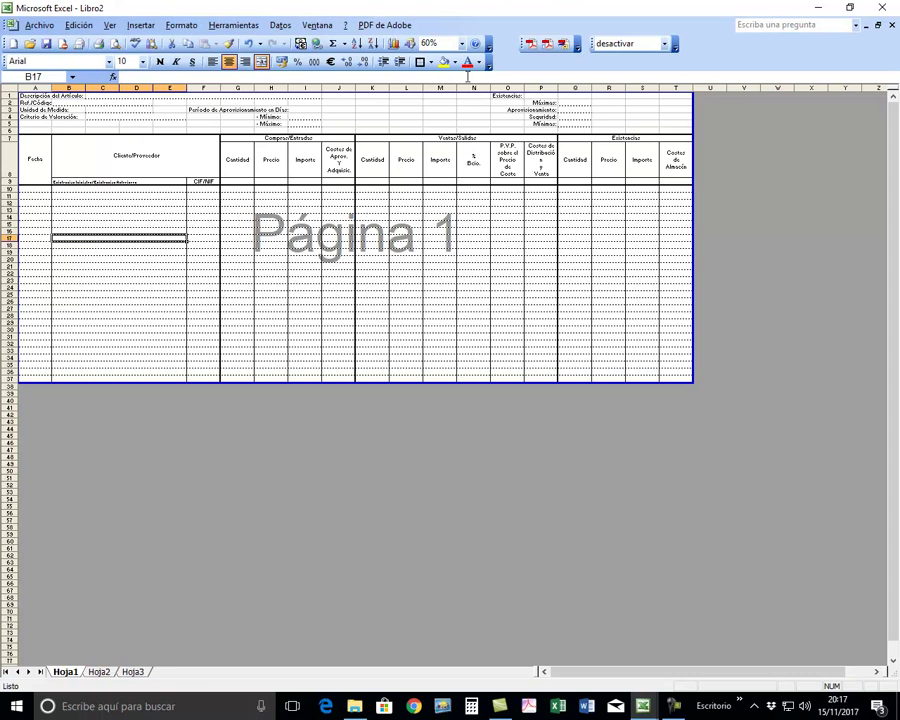
left_click(110, 24)
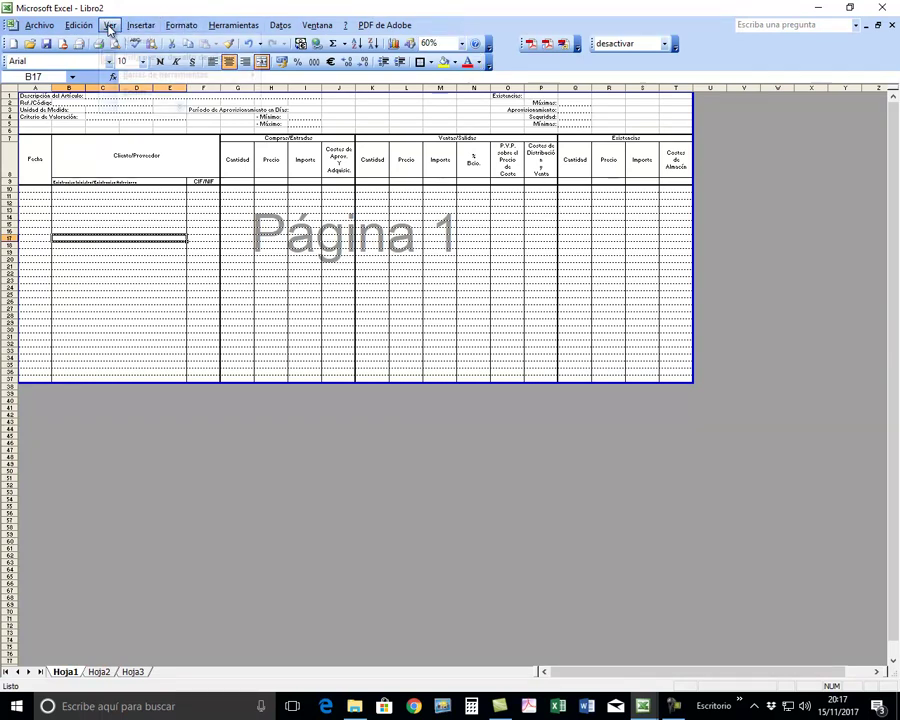
left_click(130, 57)
left_click(272, 287)
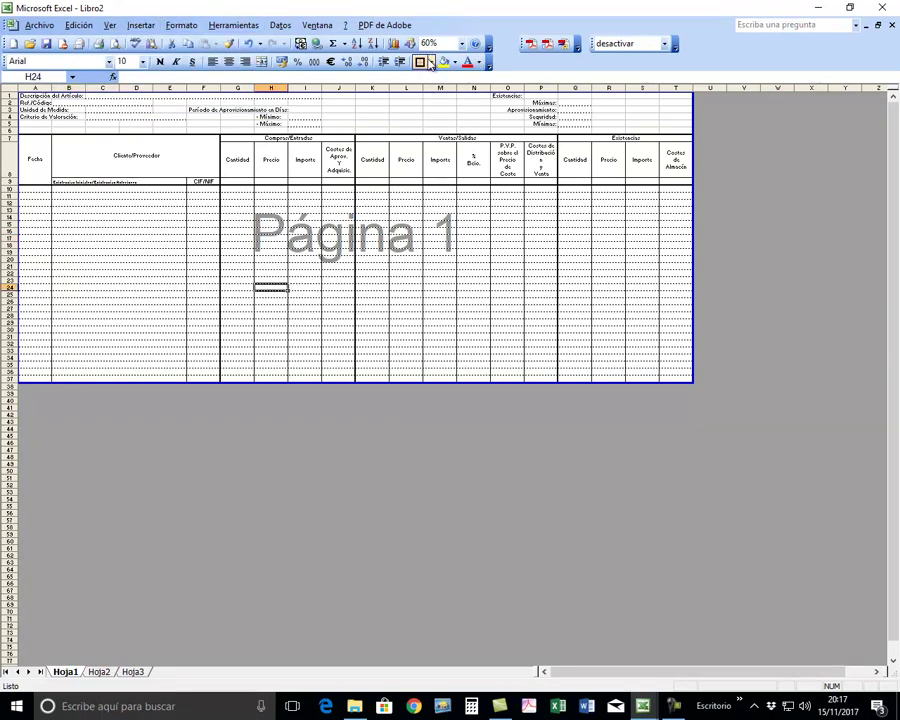
Zoom the sheet to 75% and check the one-page layout in print preview.
left_click(462, 44)
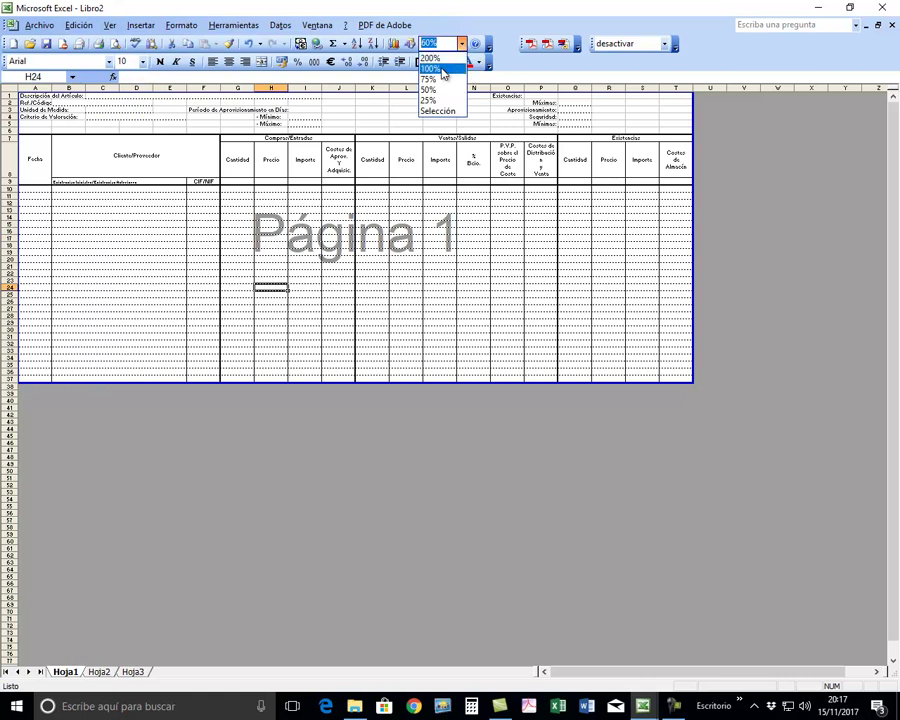
left_click(435, 56)
left_click(446, 43)
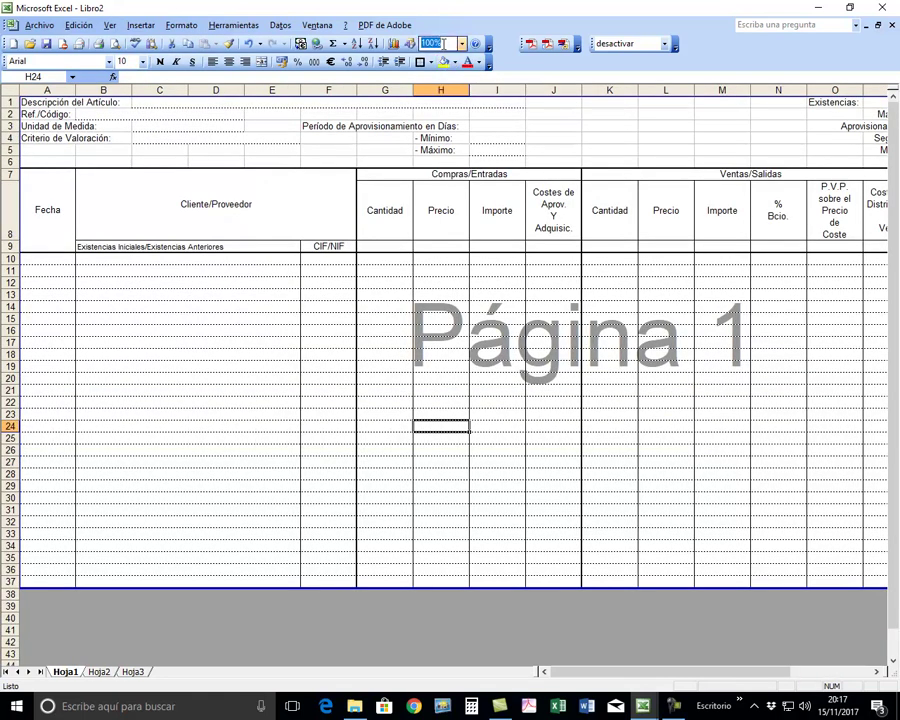
left_click(462, 44)
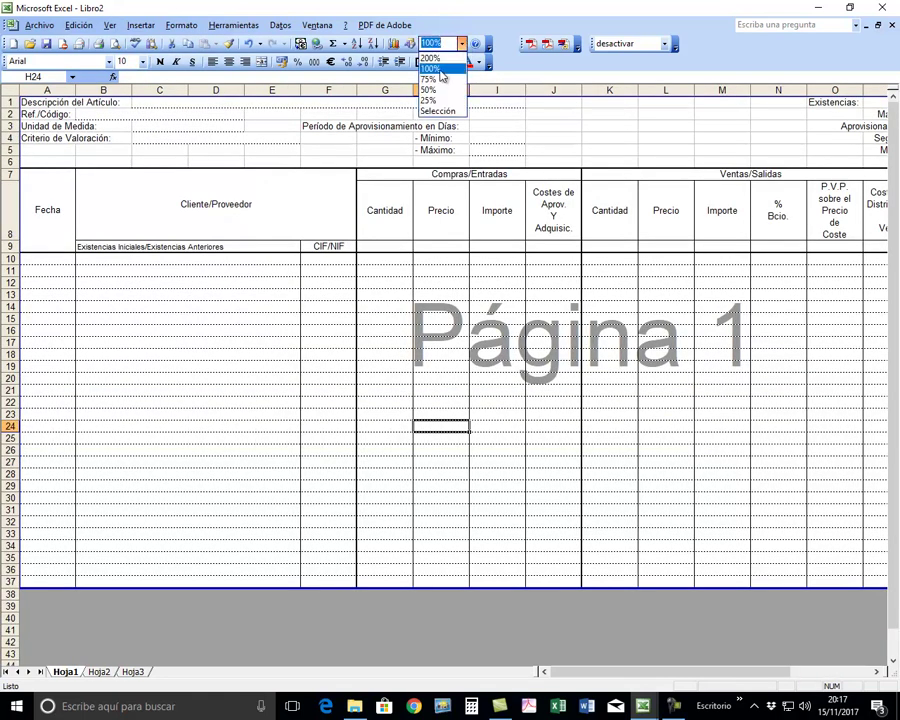
left_click(432, 80)
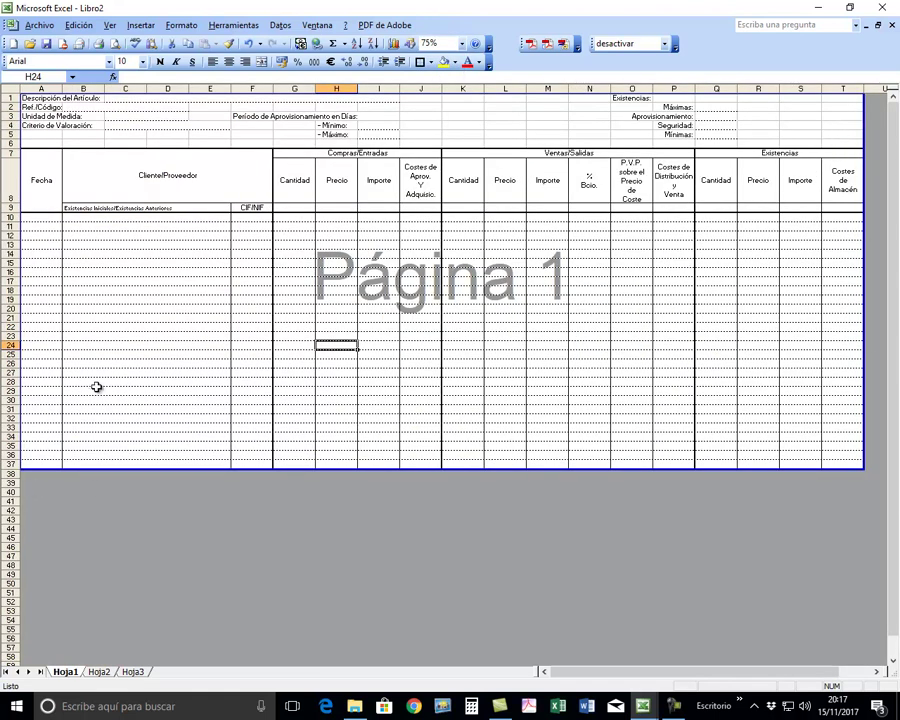
left_click(115, 44)
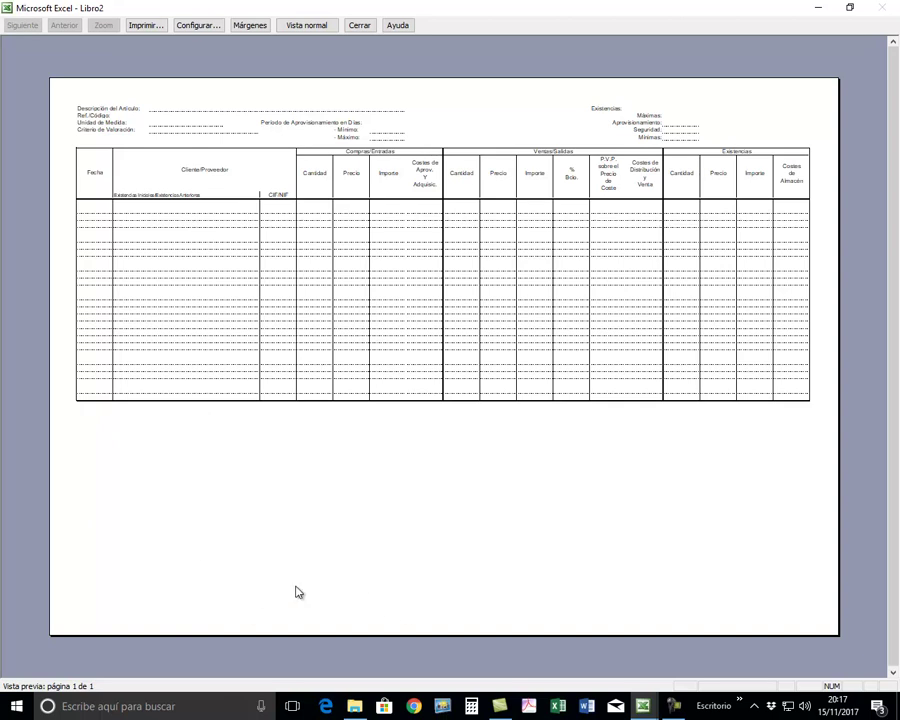
left_click(362, 28)
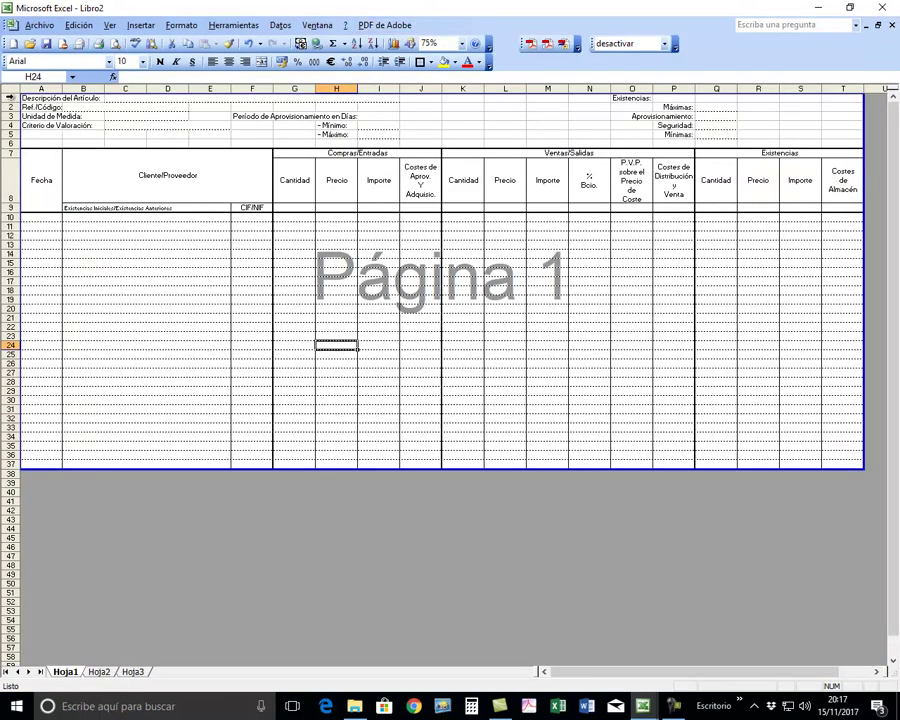
left_click_drag(9, 98, 10, 133)
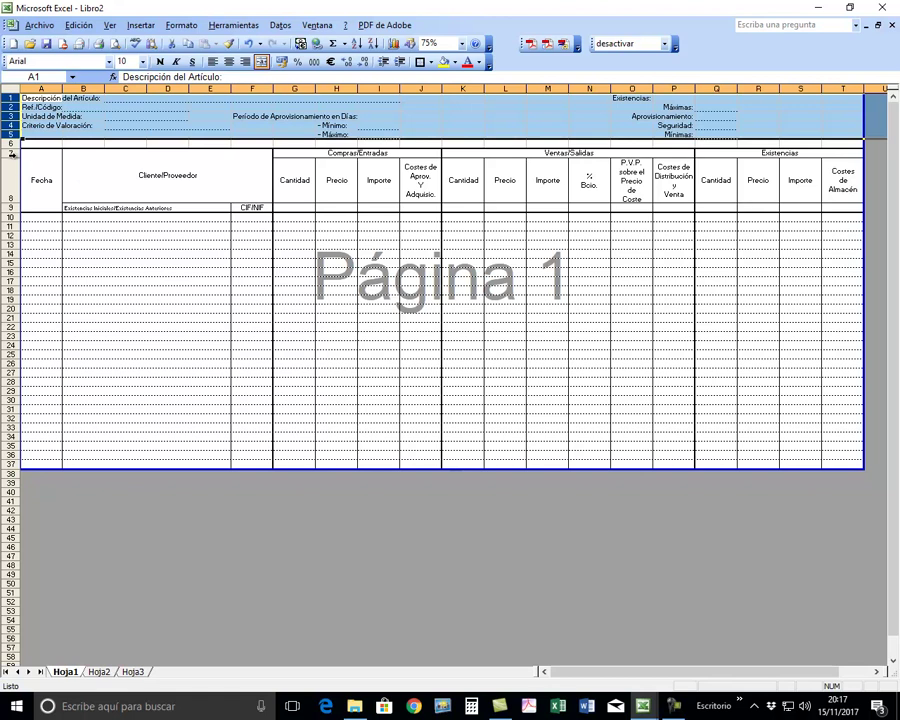
left_click(11, 153)
left_click_drag(11, 153, 20, 462)
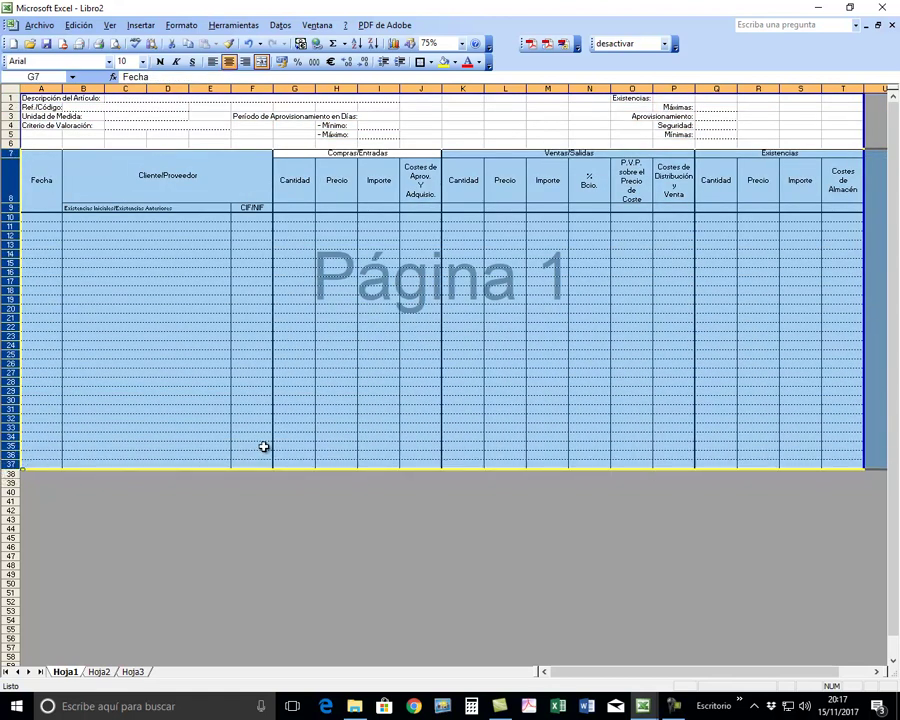
left_click(165, 415)
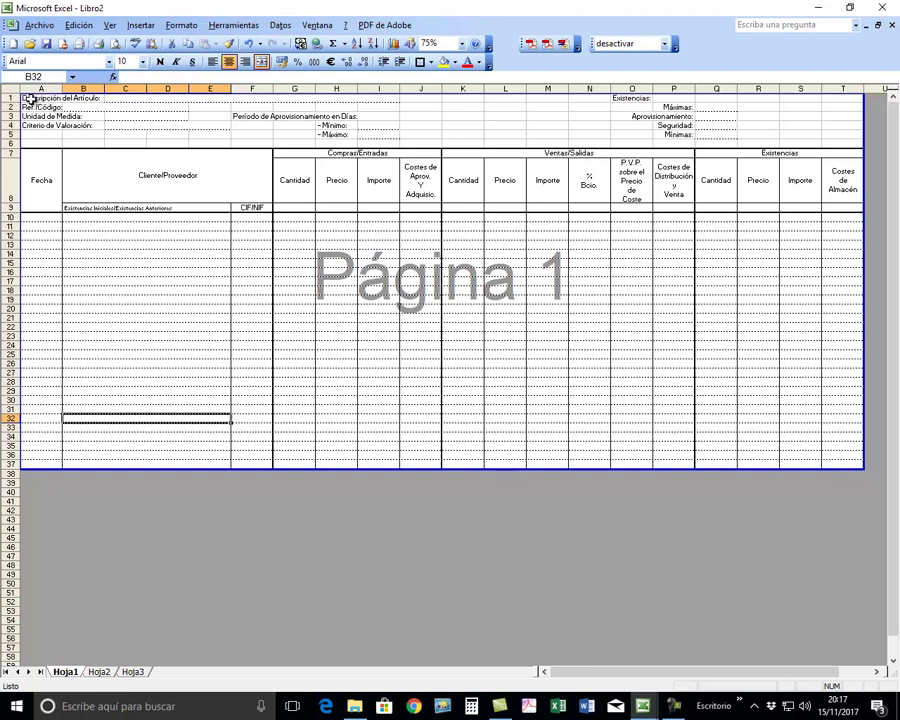
left_click(31, 99)
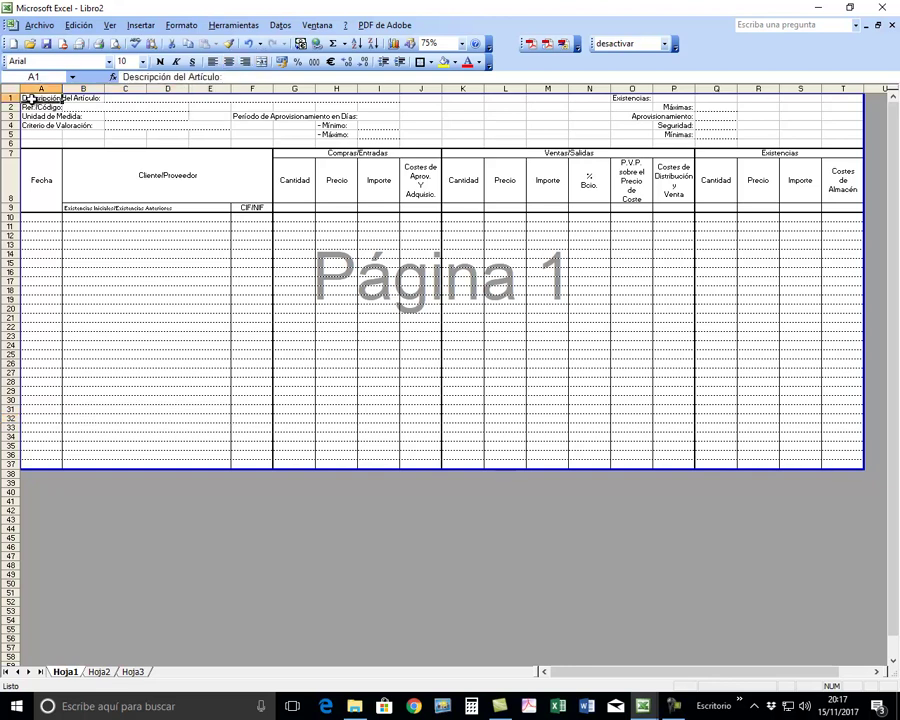
left_click(183, 25)
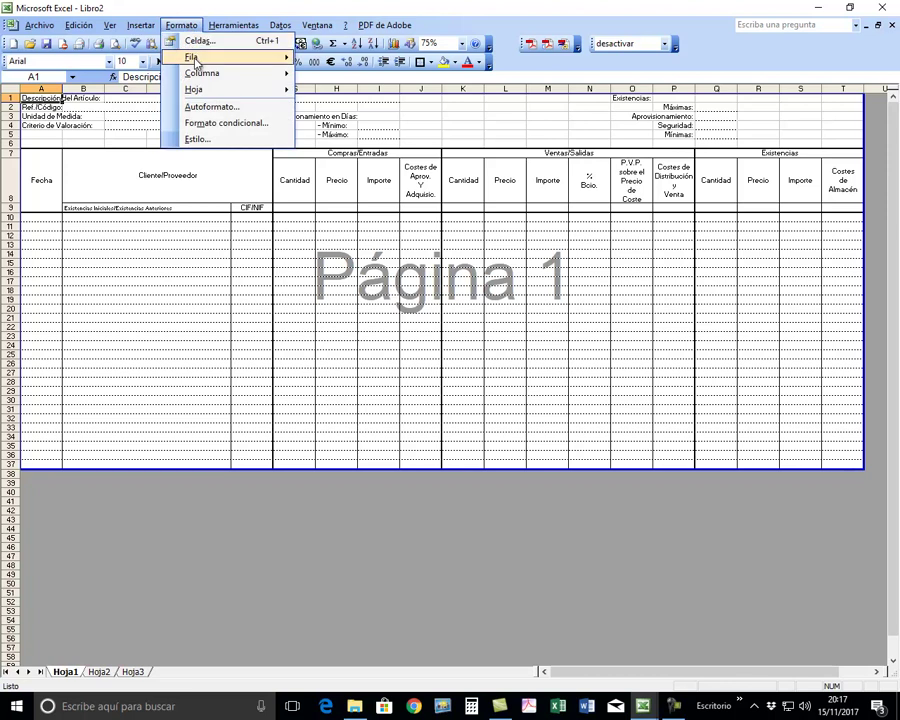
mouse_move(195, 58)
left_click(330, 60)
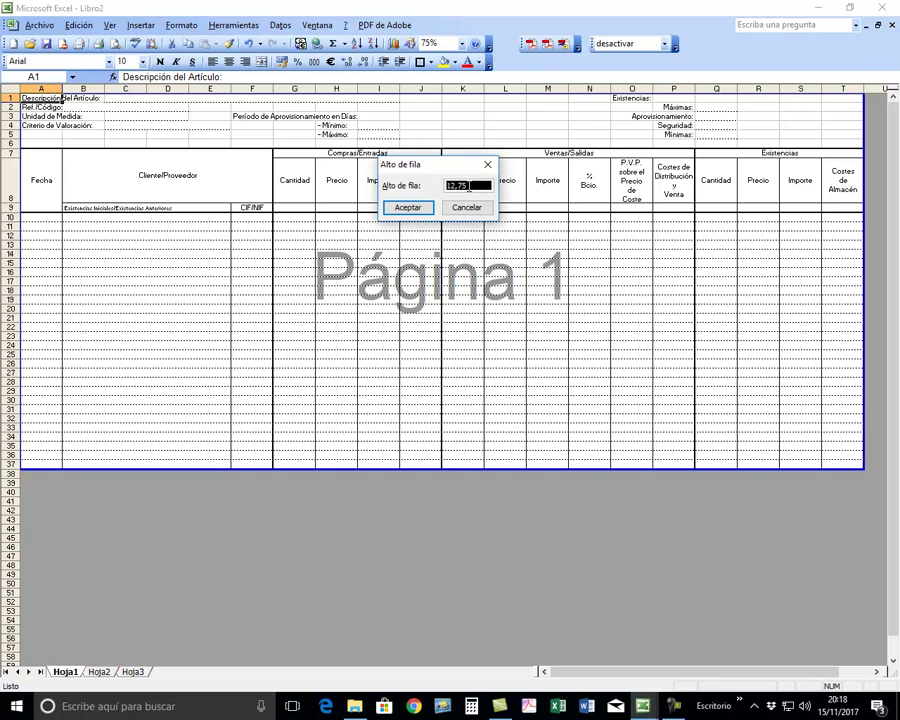
left_click(416, 208)
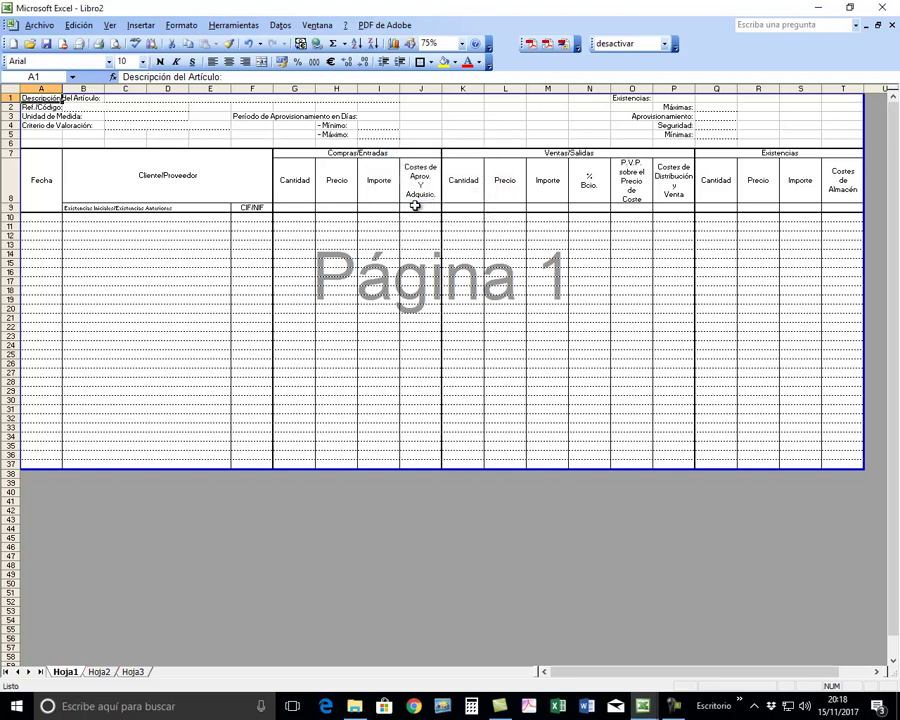
left_click(355, 706)
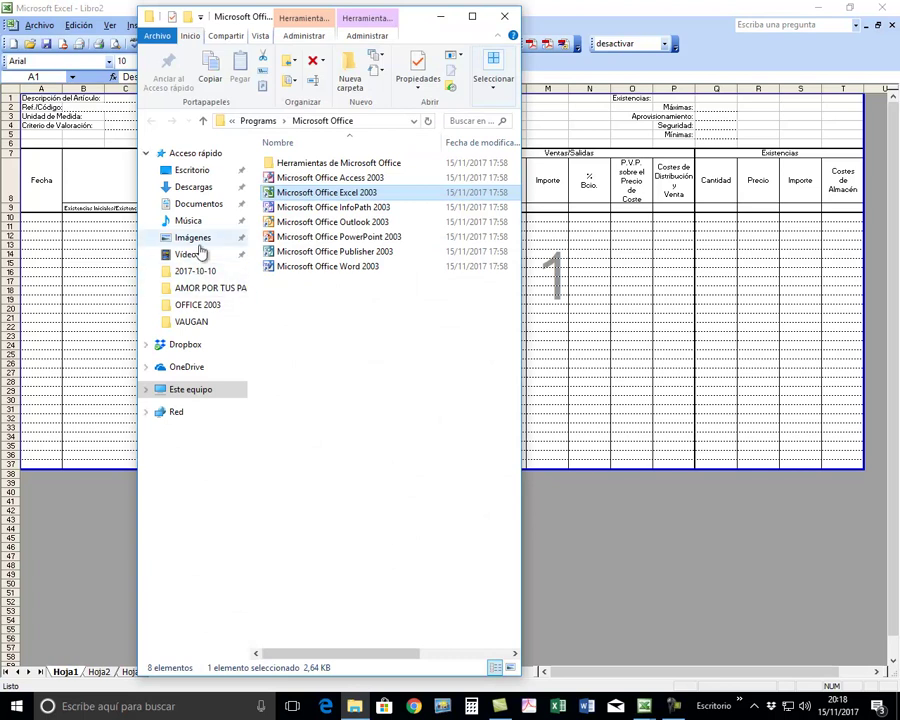
Open CONTROL DE FICHA DE ALMACÉN.doc from the Descargas folder.
left_click(194, 188)
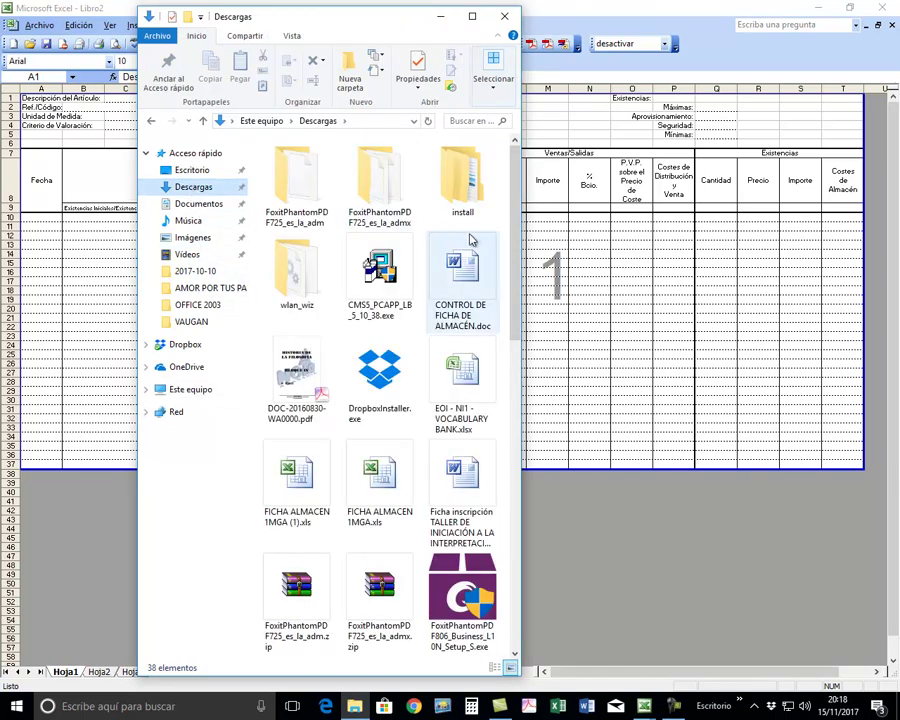
left_click(470, 266)
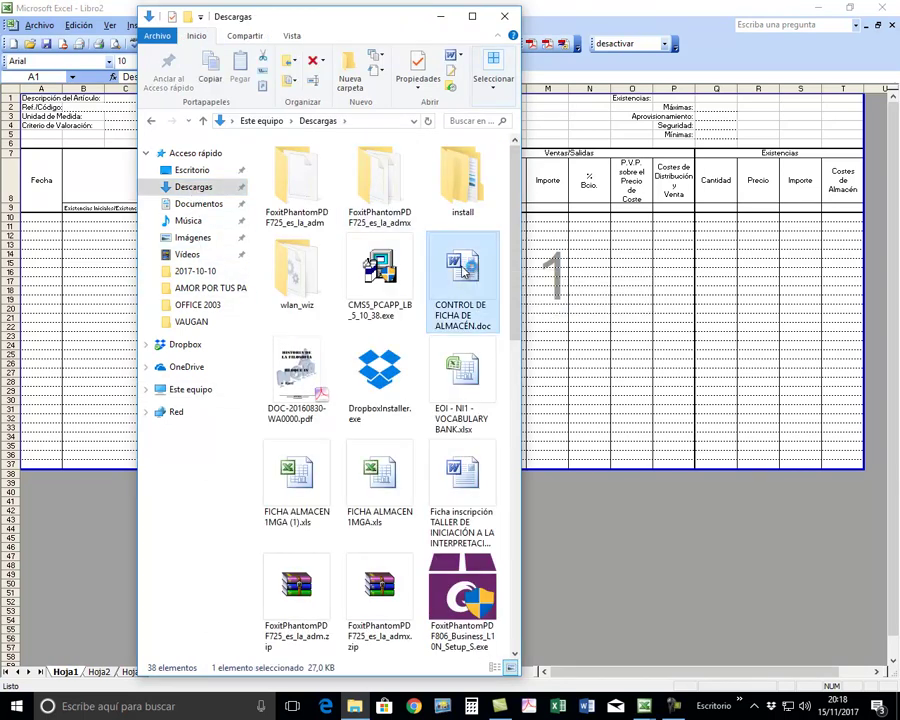
double_click(463, 270)
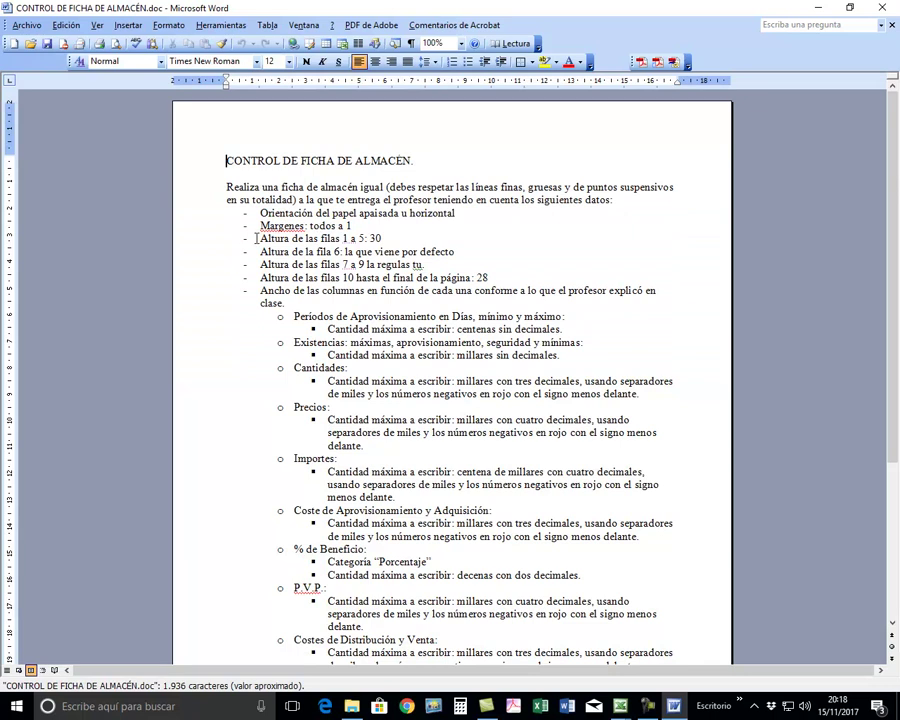
Note the 'Altura de las filas 1 a 5: 30' requirement, then switch back to the Libro2 workbook.
left_click_drag(262, 239, 383, 240)
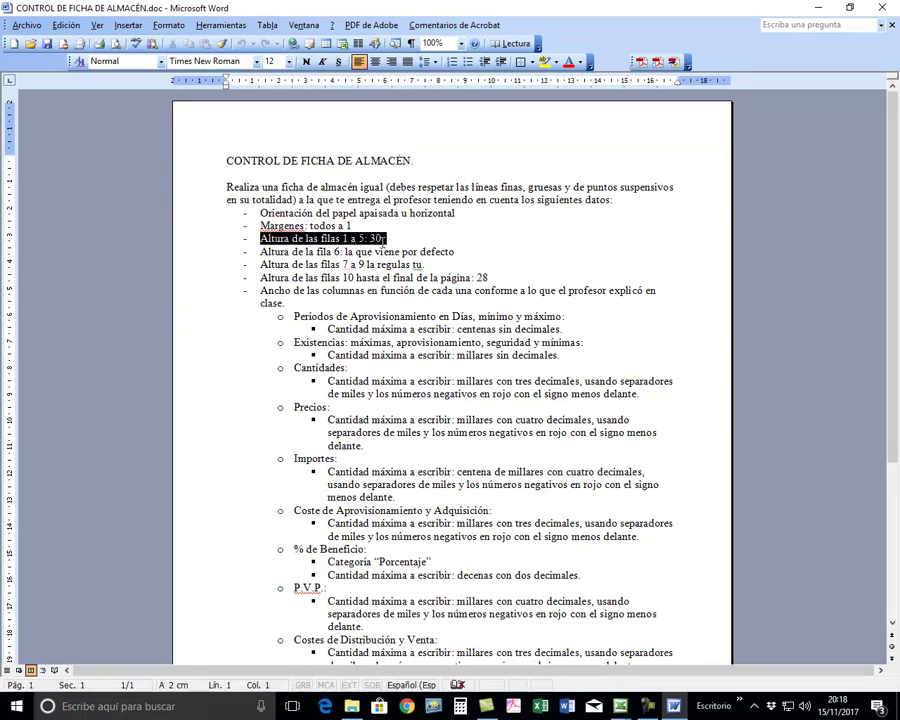
left_click(346, 239)
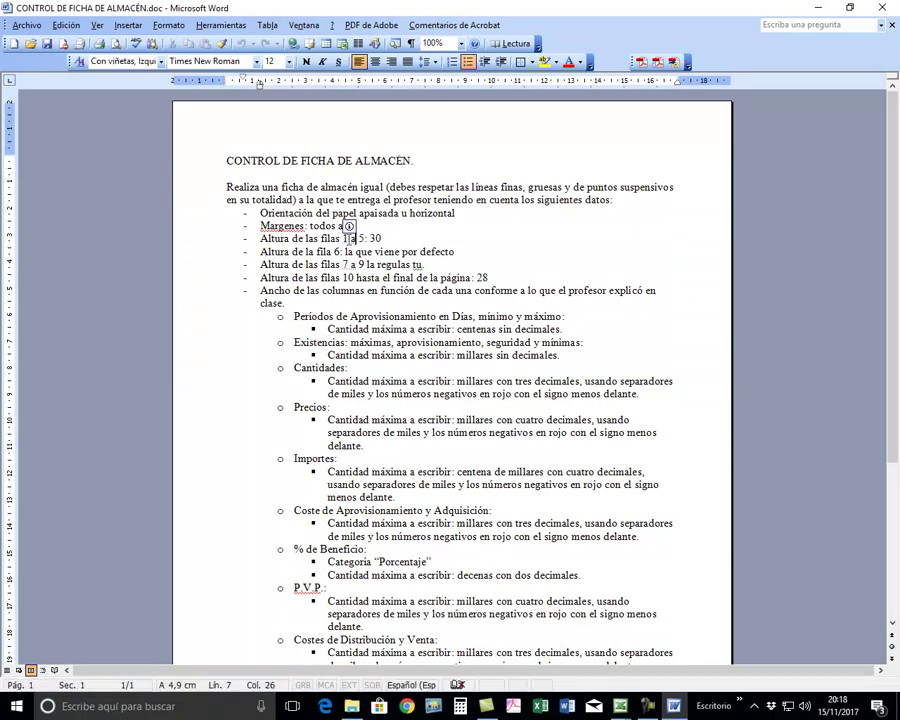
left_click(364, 239)
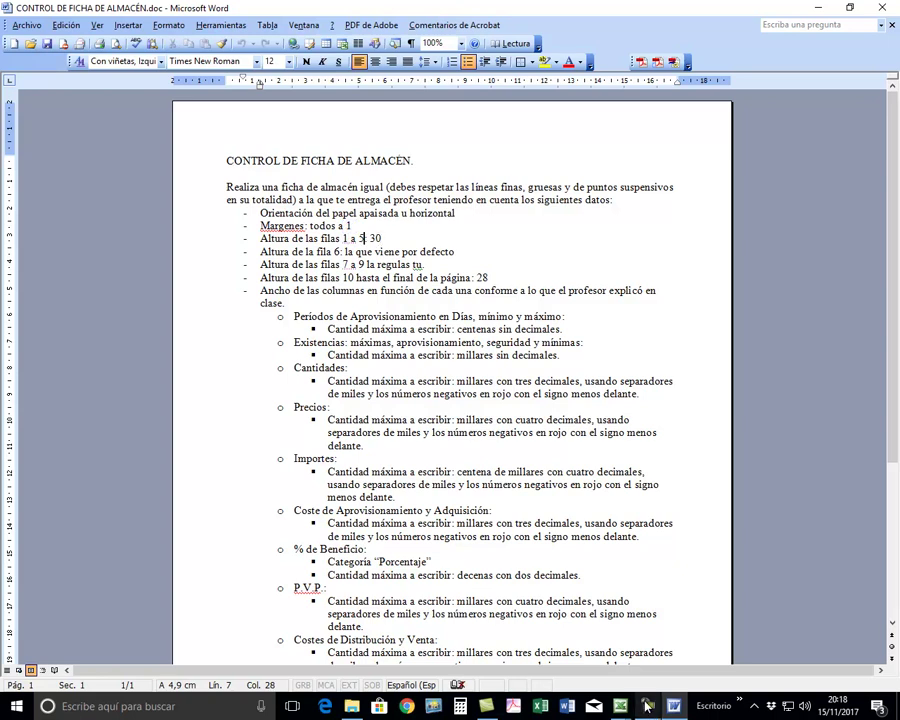
mouse_move(620, 704)
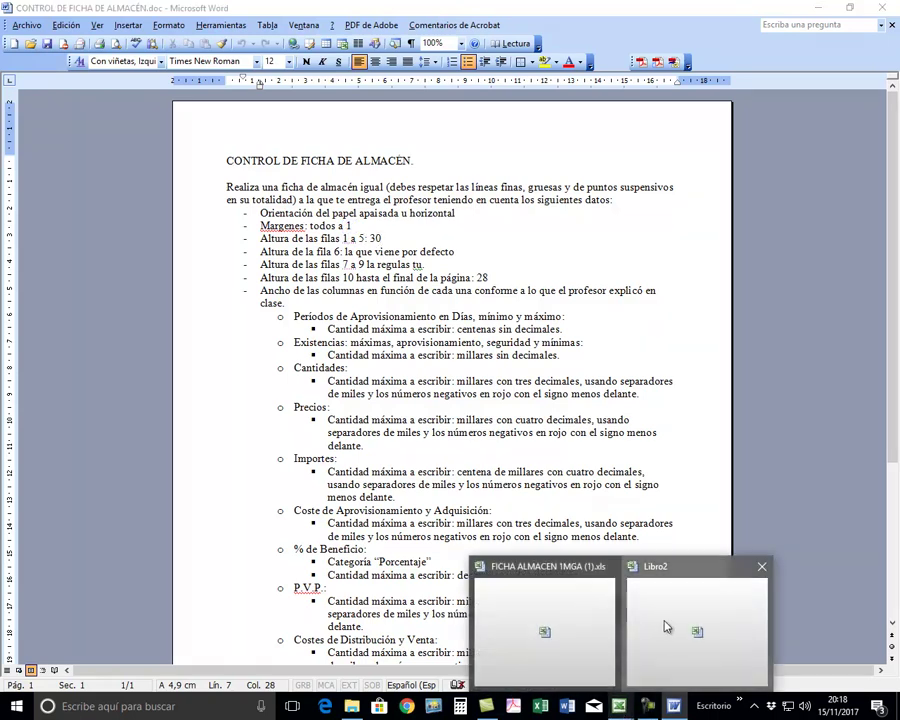
left_click(634, 680)
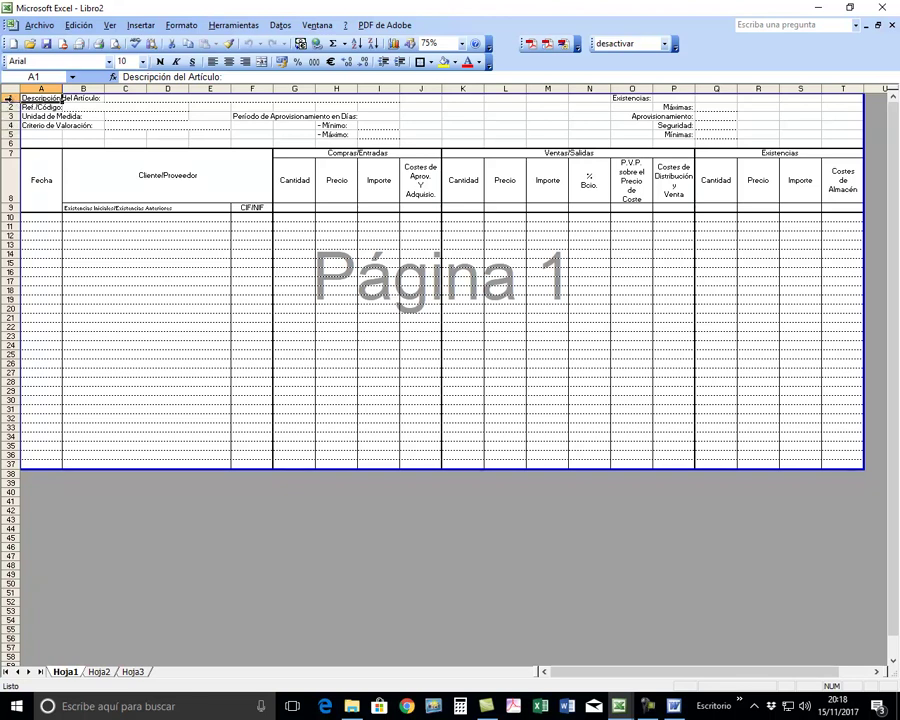
Set the height of rows 1 to 5 to 30 through Formato > Fila > Alto.
left_click(12, 98)
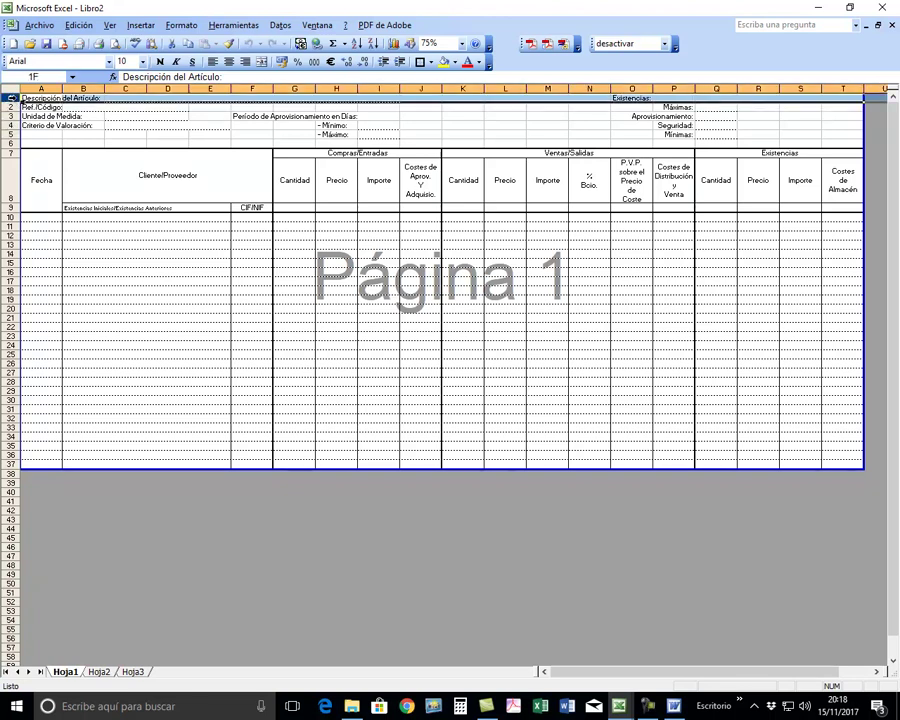
left_click_drag(12, 98, 11, 133)
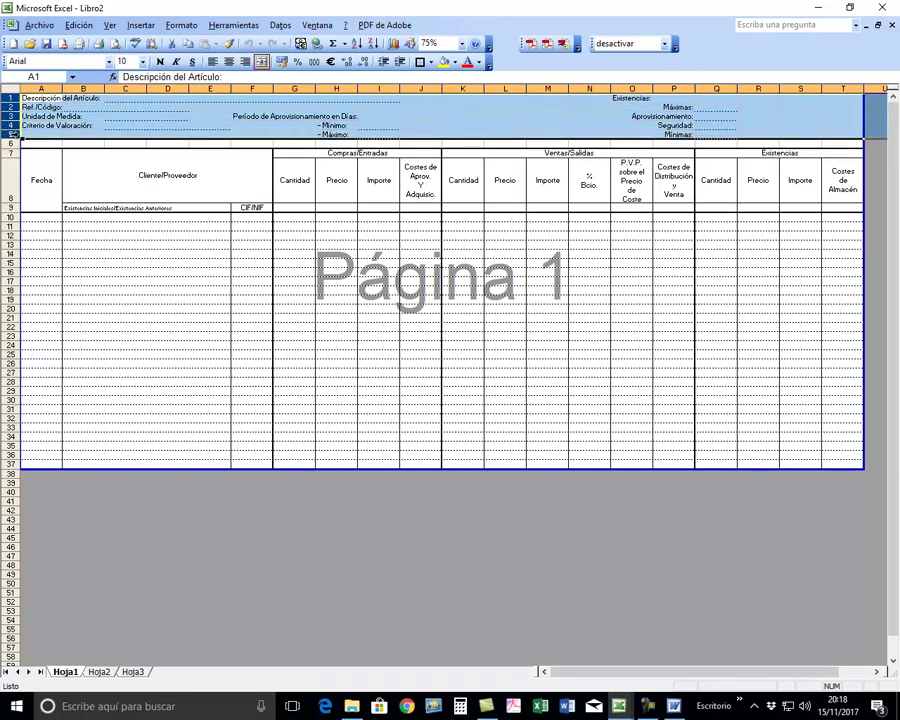
left_click(183, 26)
mouse_move(253, 60)
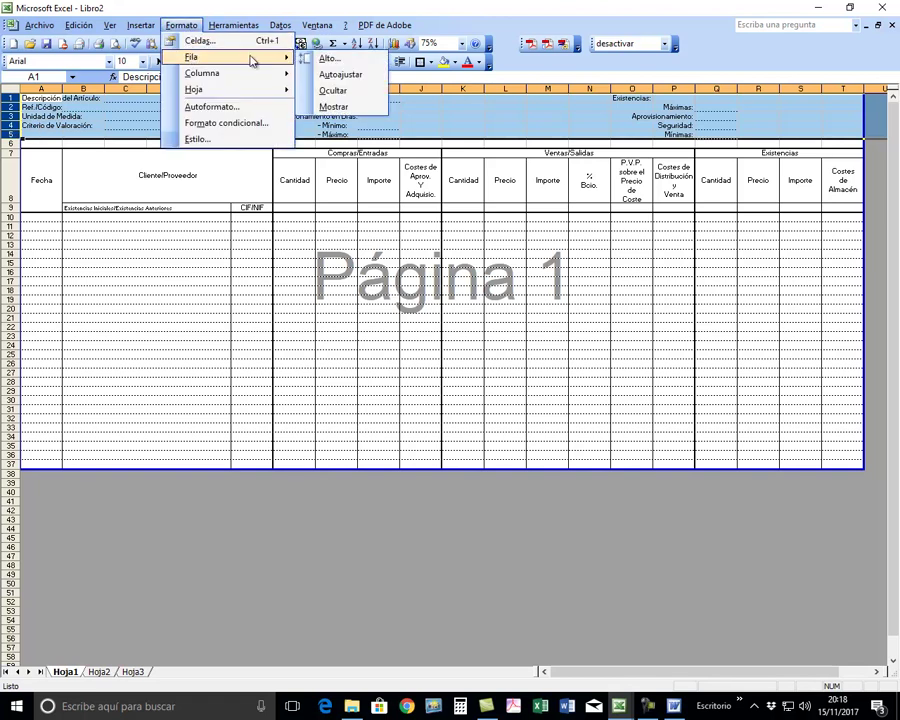
left_click(329, 60)
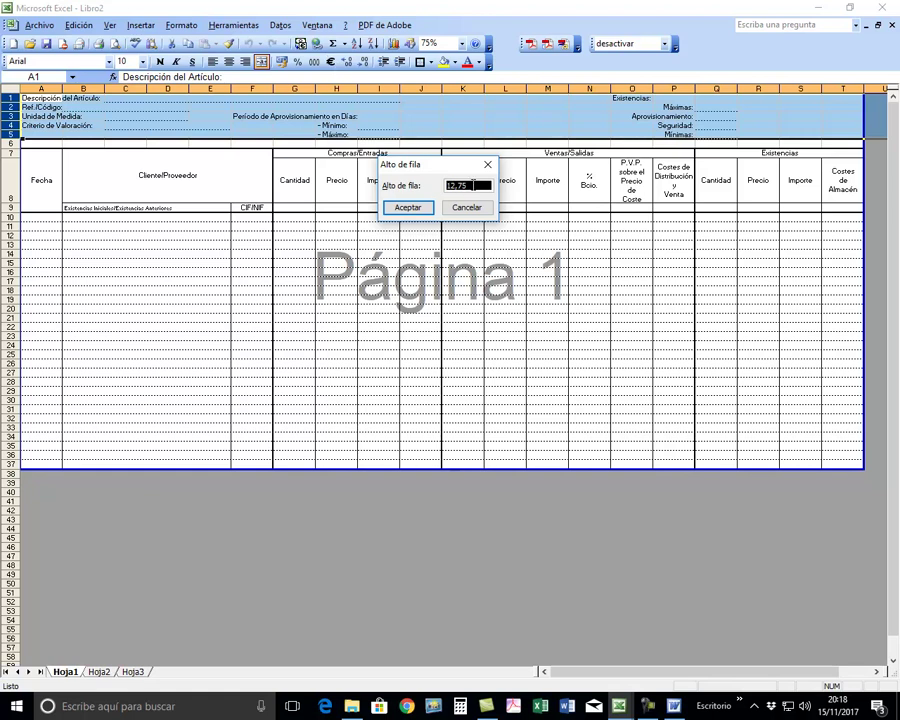
type("30")
left_click(414, 208)
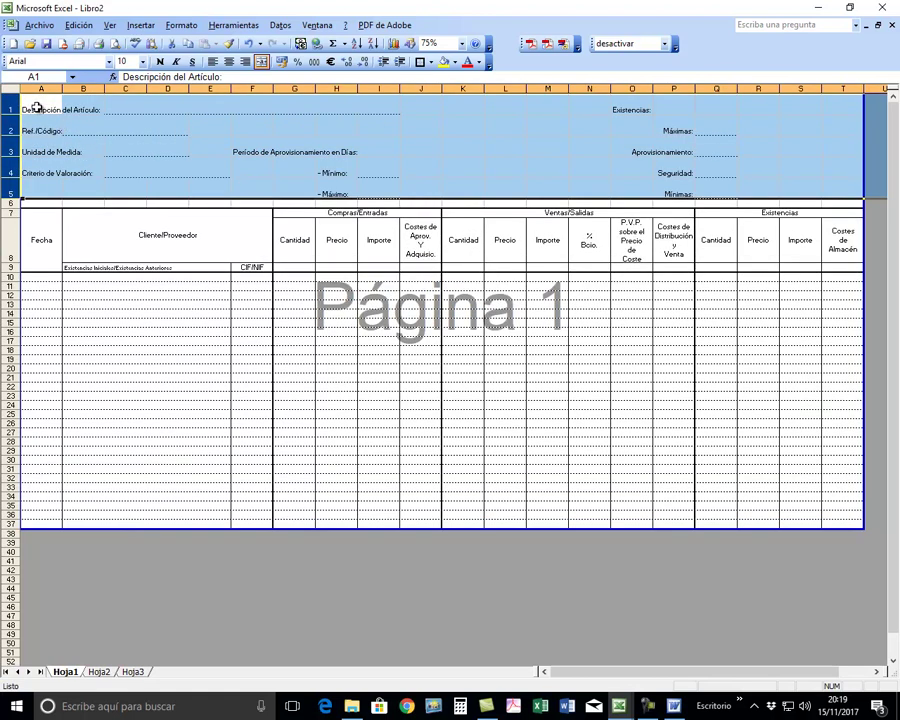
left_click(36, 110)
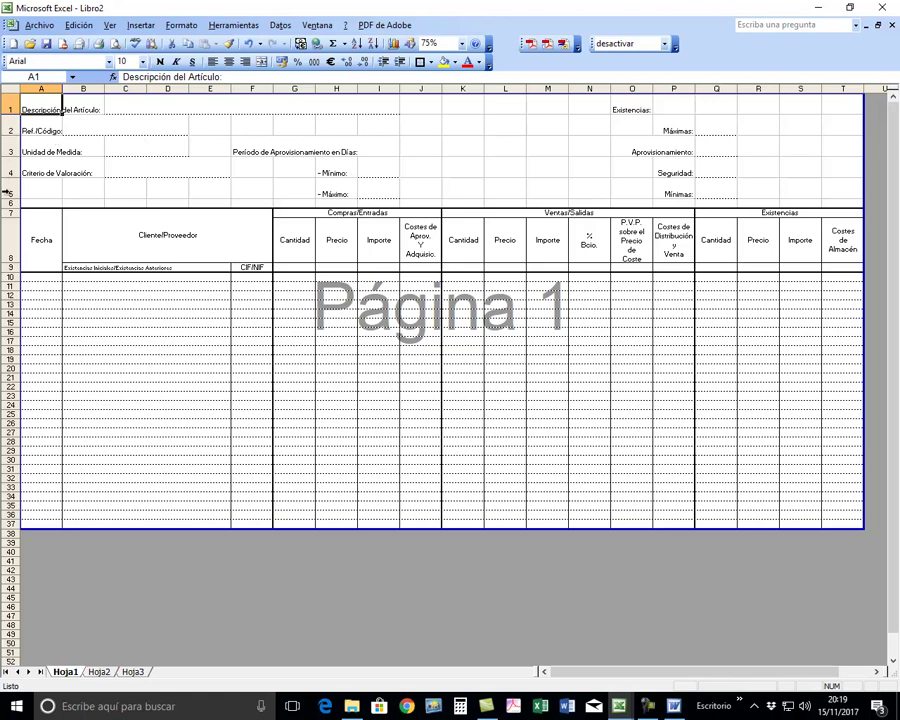
Undo the manual row 4 resize and reapply height 30 to rows 1–5.
left_click_drag(14, 177, 21, 241)
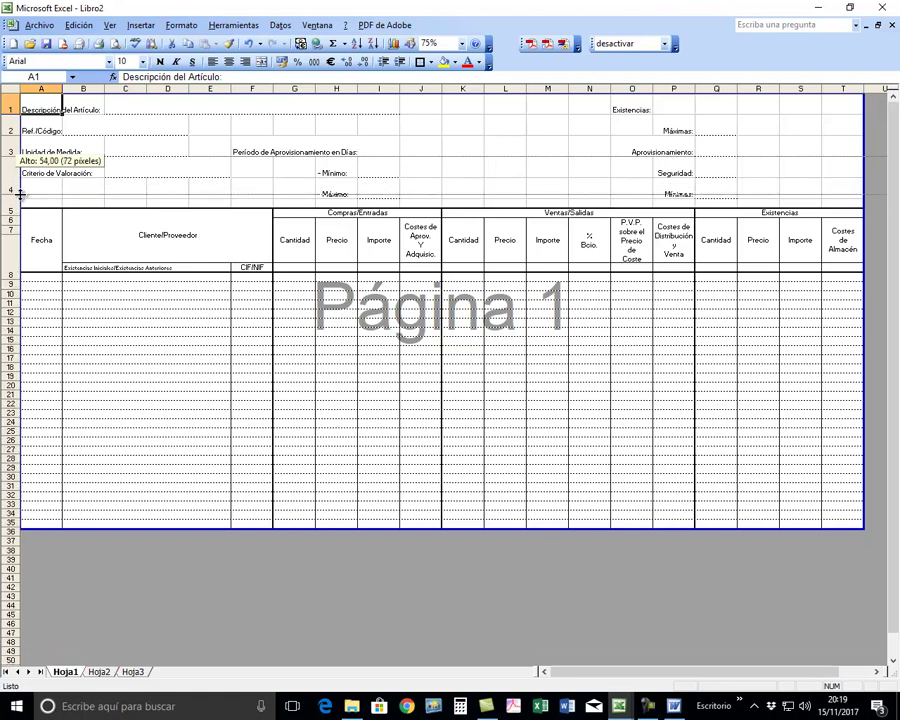
mouse_move(21, 241)
left_mouse_down()
mouse_move(11, 195)
mouse_move(8, 256)
mouse_move(11, 208)
left_mouse_up()
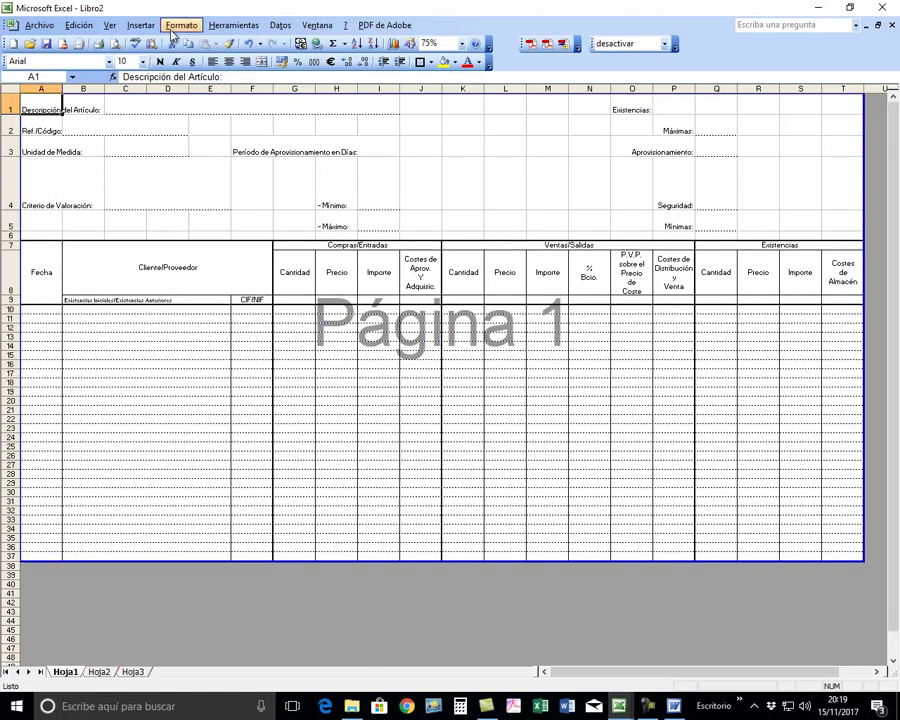
left_click(249, 44)
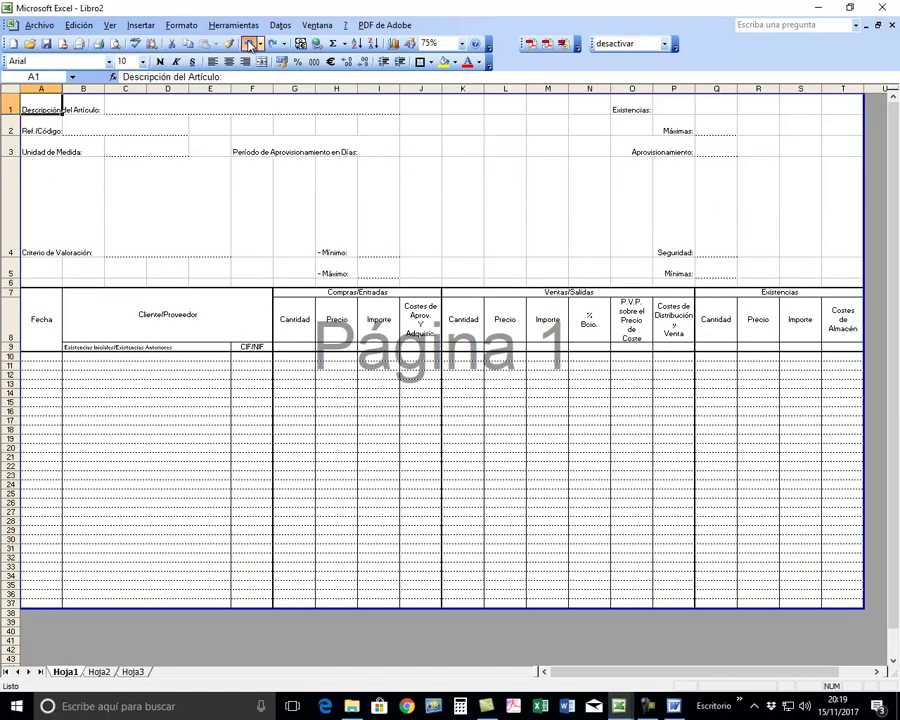
left_click(249, 44)
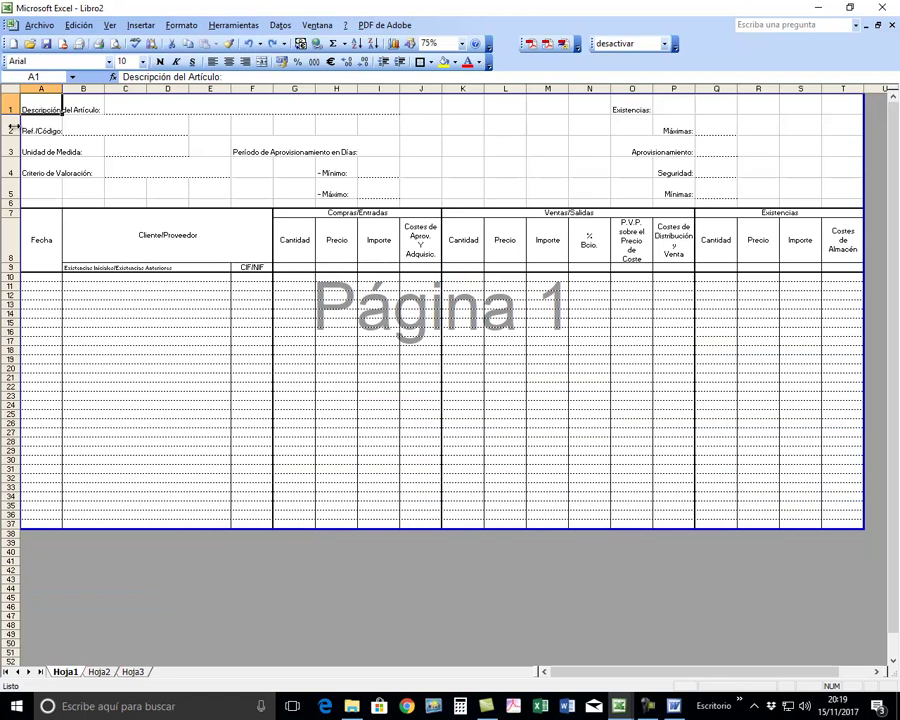
left_click_drag(11, 107, 11, 193)
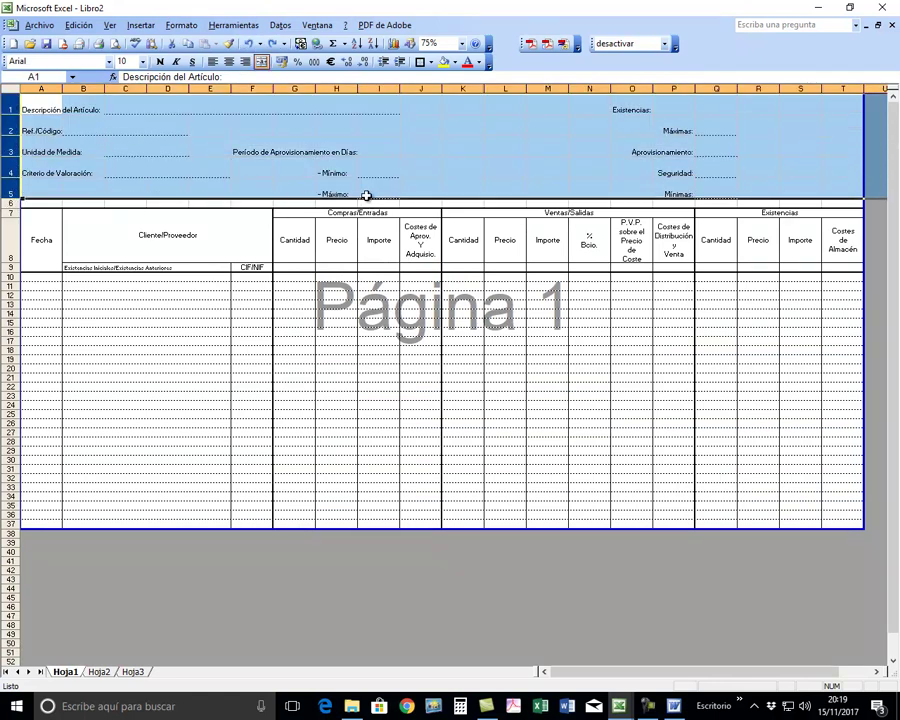
left_click(180, 25)
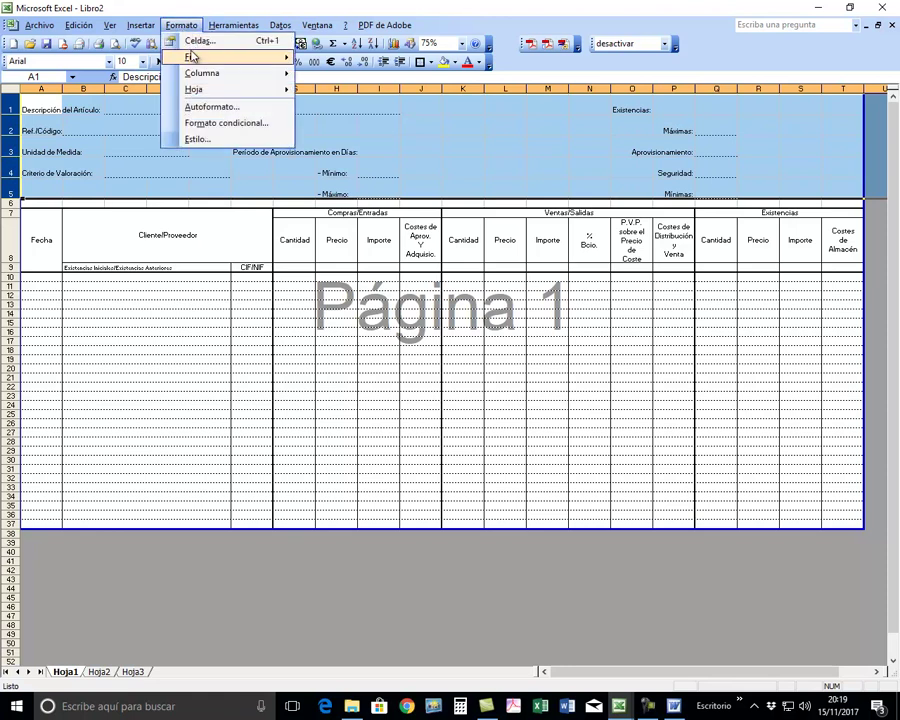
mouse_move(221, 58)
left_click(325, 59)
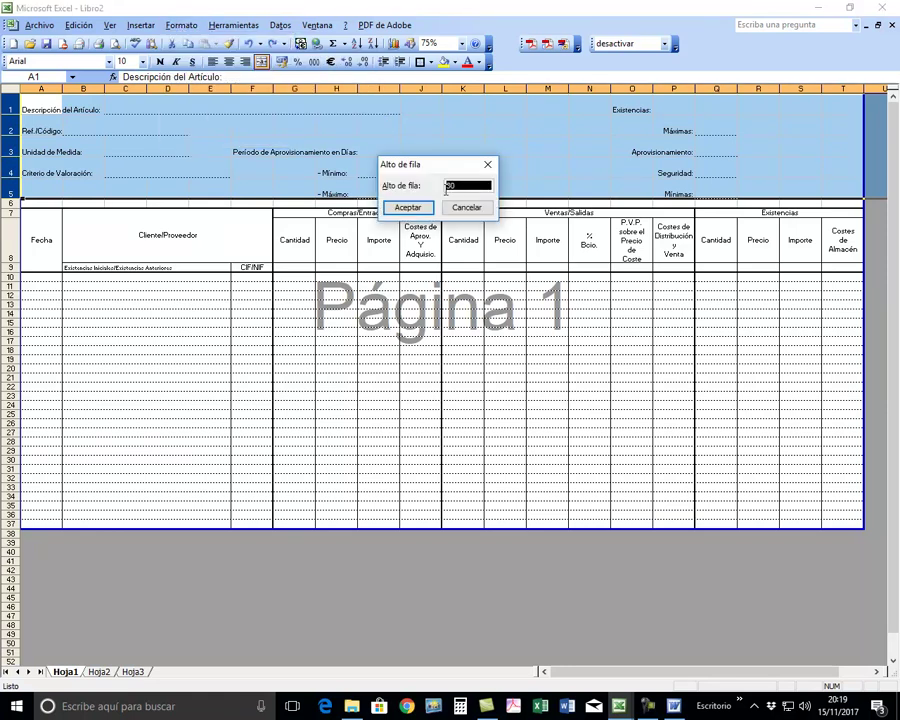
left_click(409, 207)
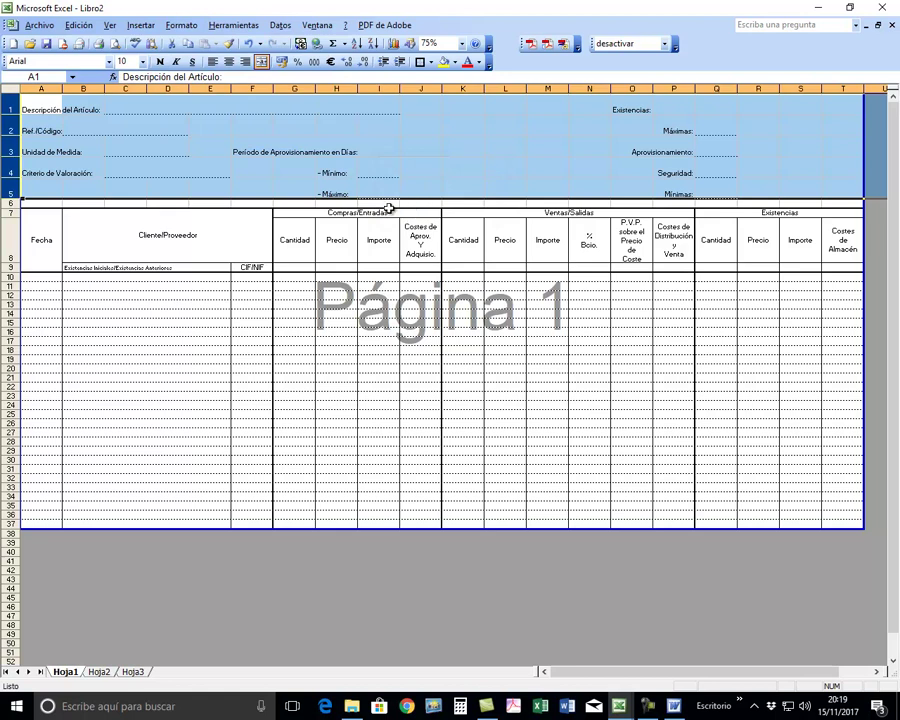
left_click(44, 203)
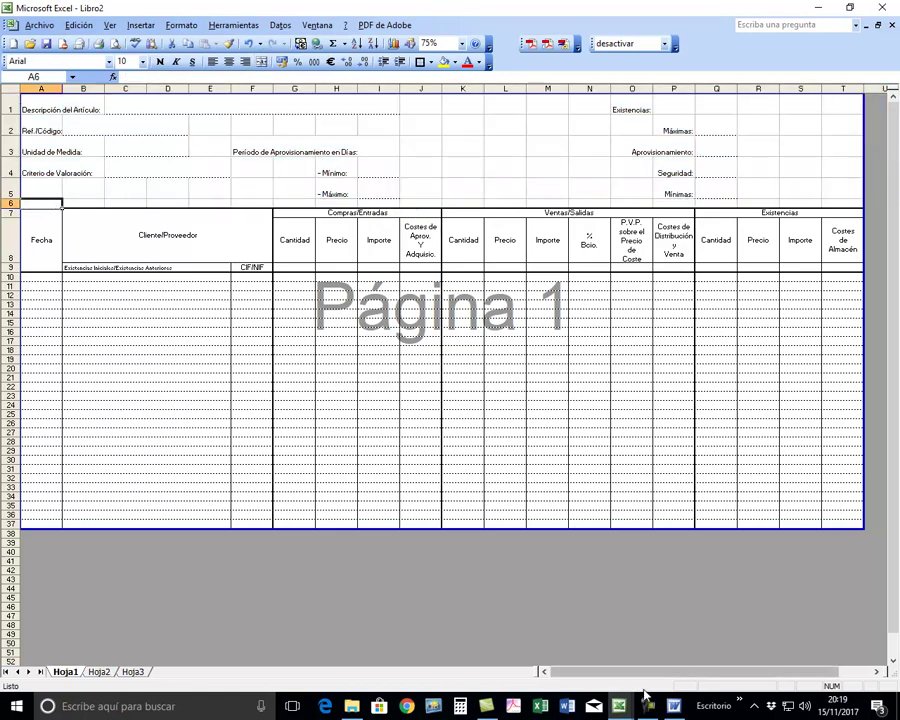
left_click(674, 704)
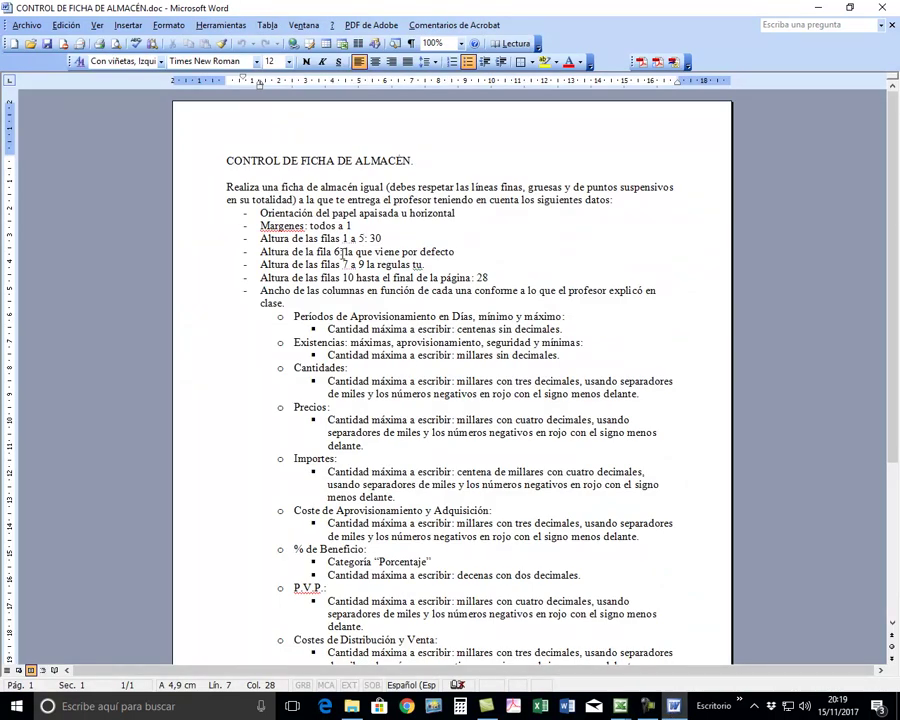
left_click(349, 251)
left_click(349, 252)
mouse_move(620, 706)
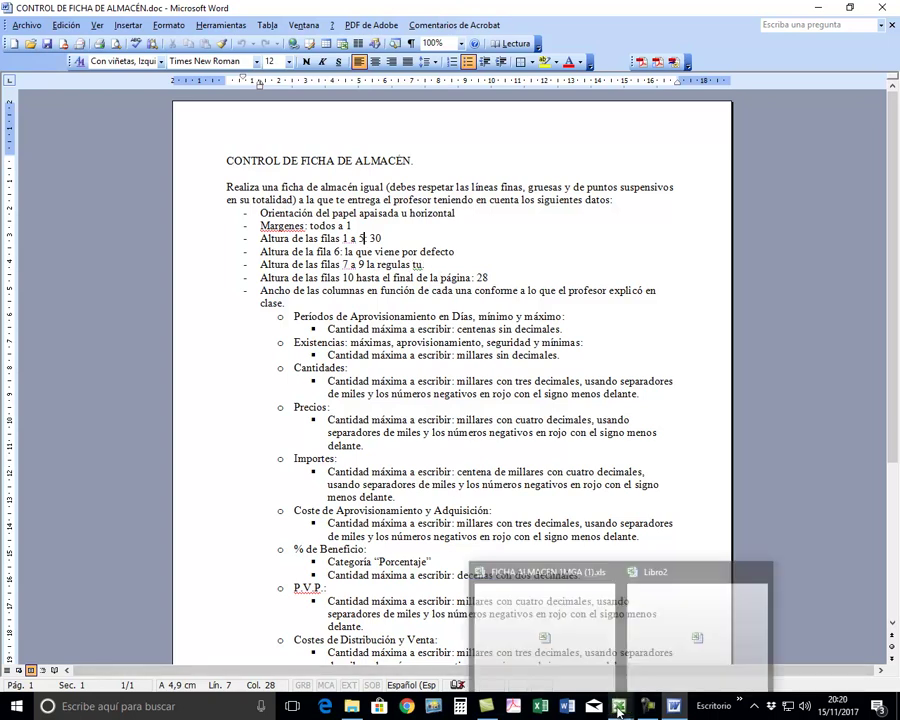
left_click(676, 572)
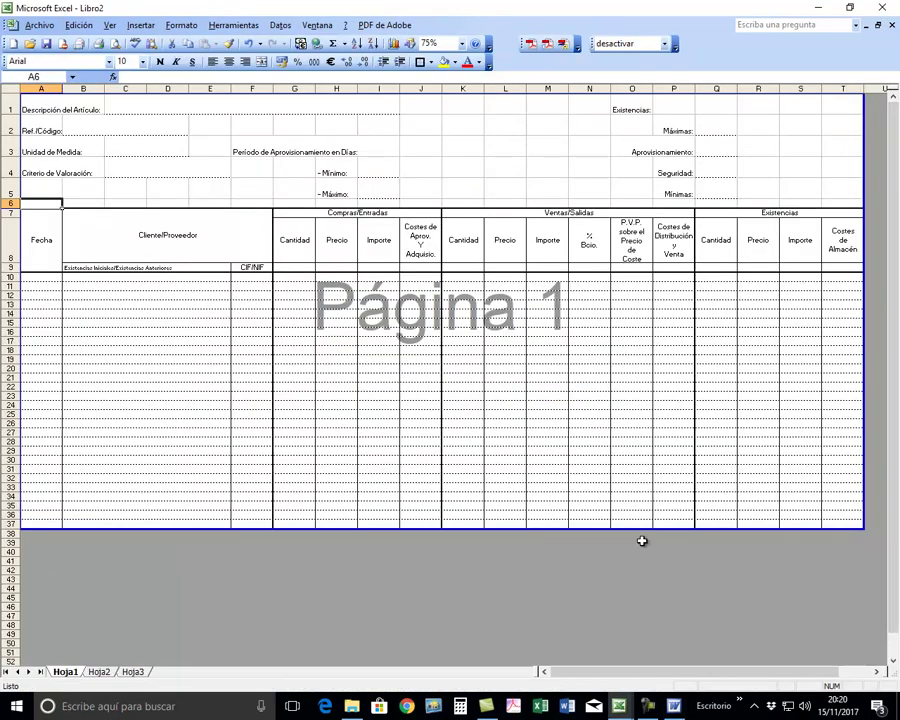
Make row 9 of the stock table taller.
left_click(10, 212)
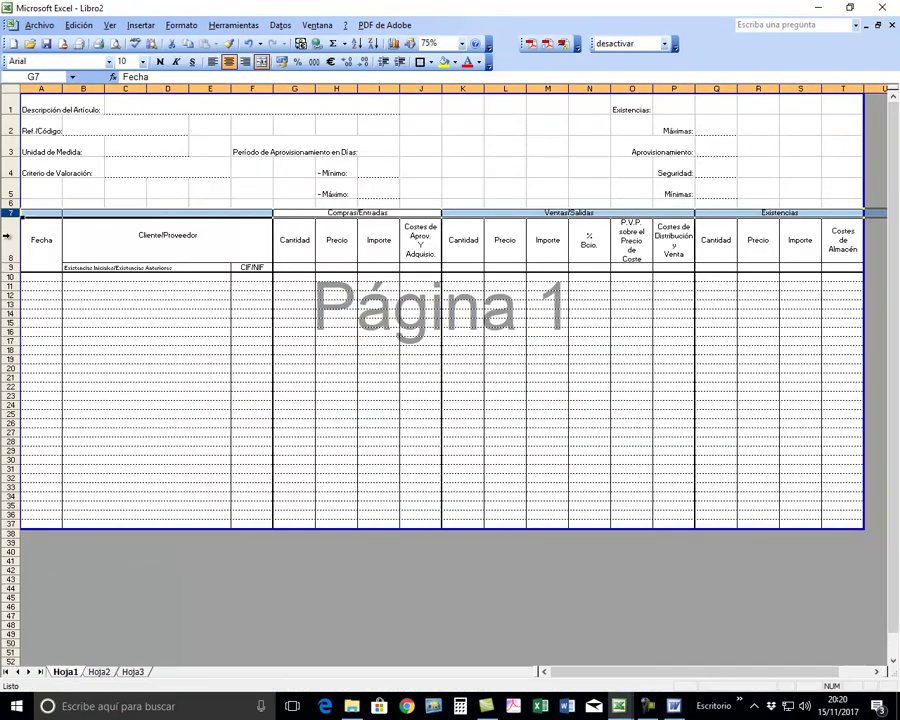
left_click(10, 258)
left_click(10, 267)
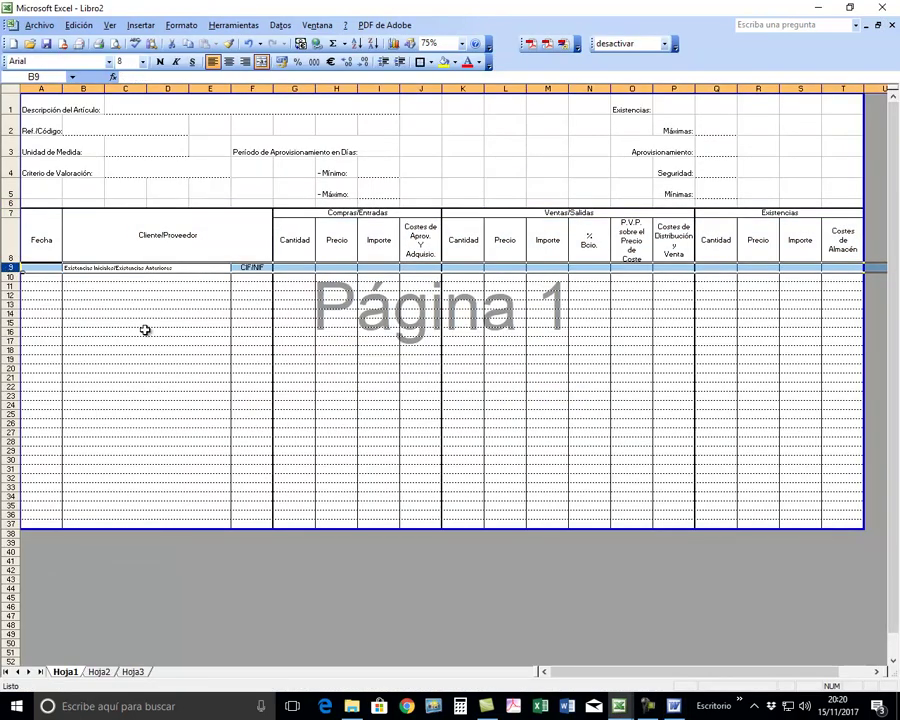
left_click(632, 313)
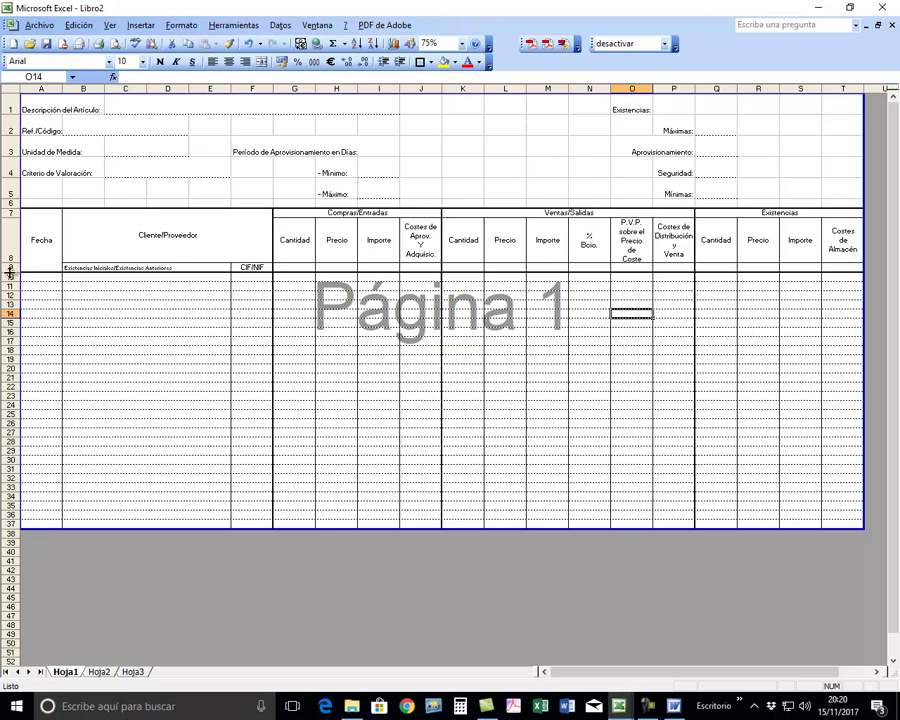
left_click_drag(10, 270, 12, 283)
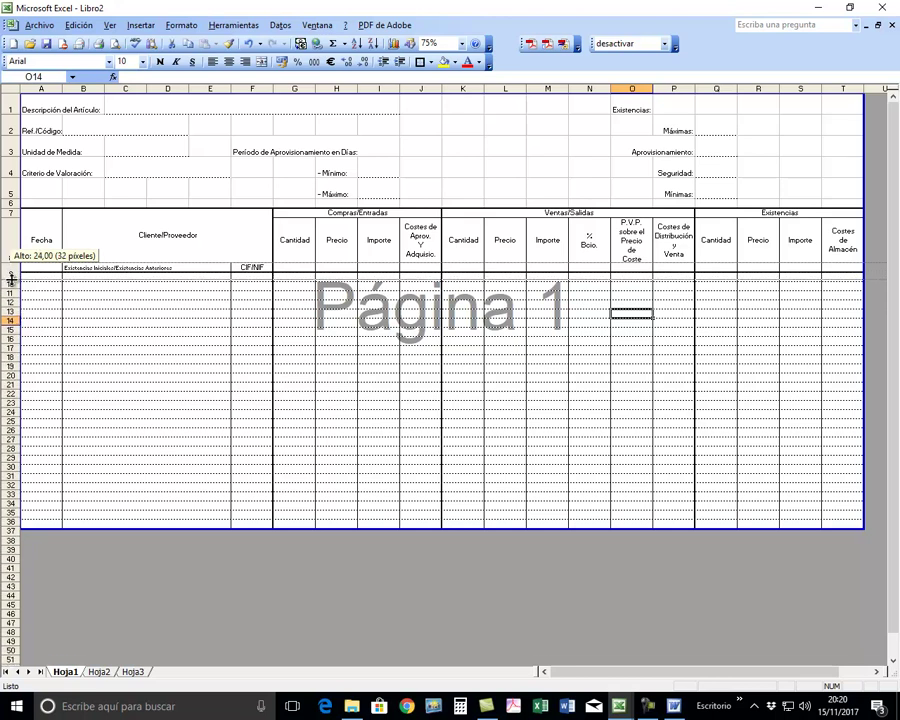
left_click_drag(12, 282, 12, 267)
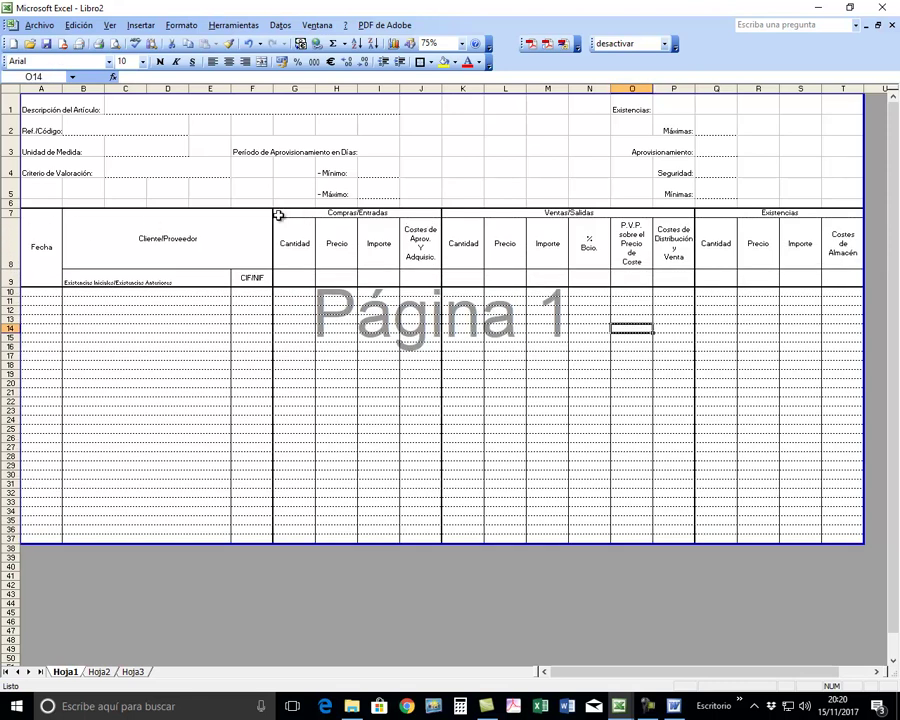
Raise row 7's height to about 35,25 and review the lower table cells.
left_click_drag(14, 217, 12, 232)
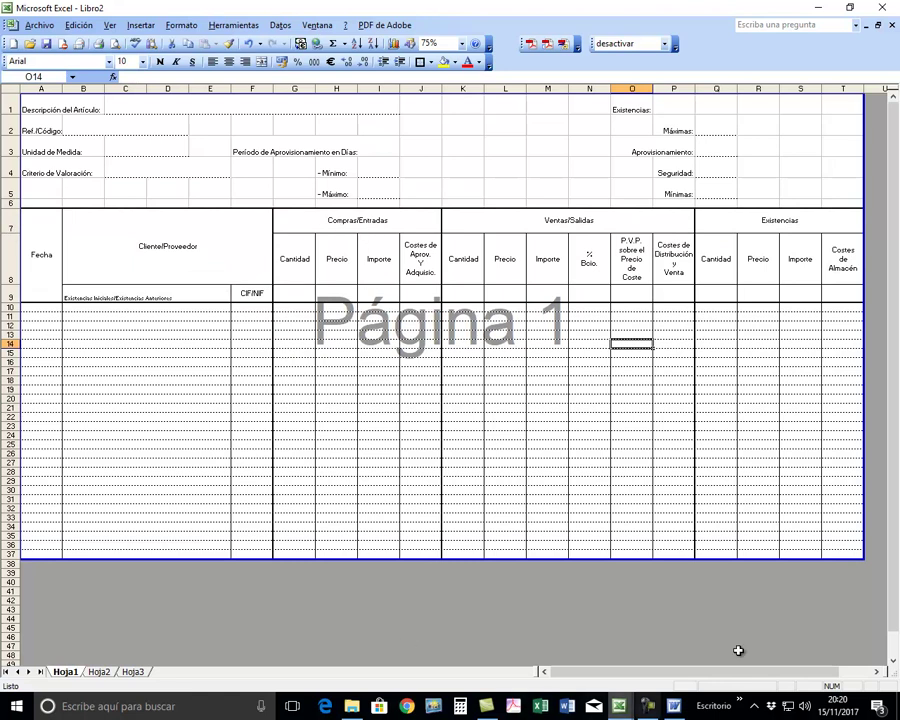
left_click_drag(619, 672, 820, 674)
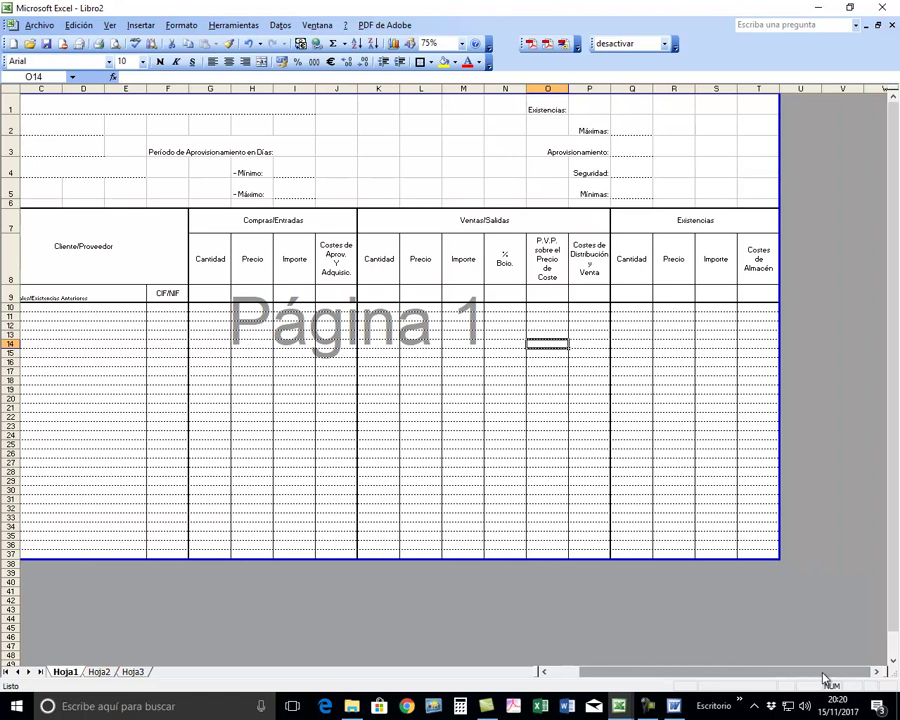
left_click(438, 466)
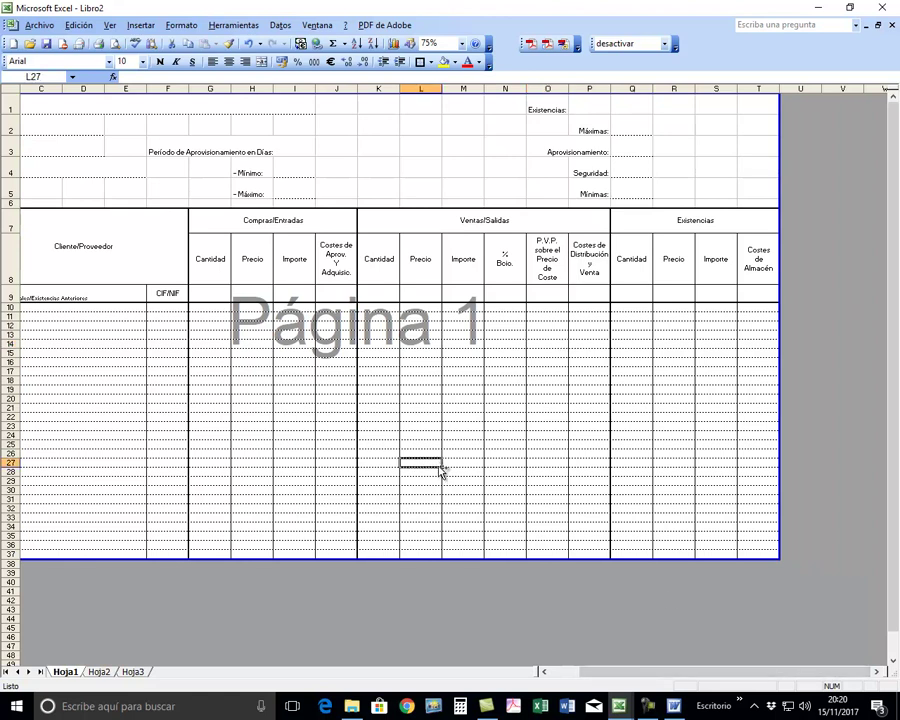
left_click(411, 400)
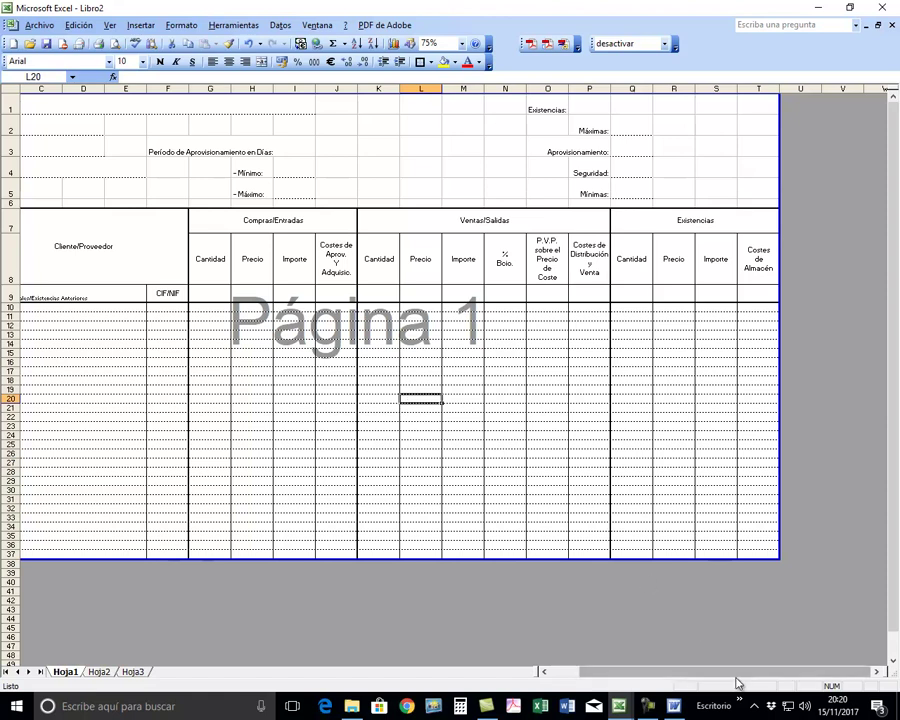
left_click_drag(743, 672, 669, 676)
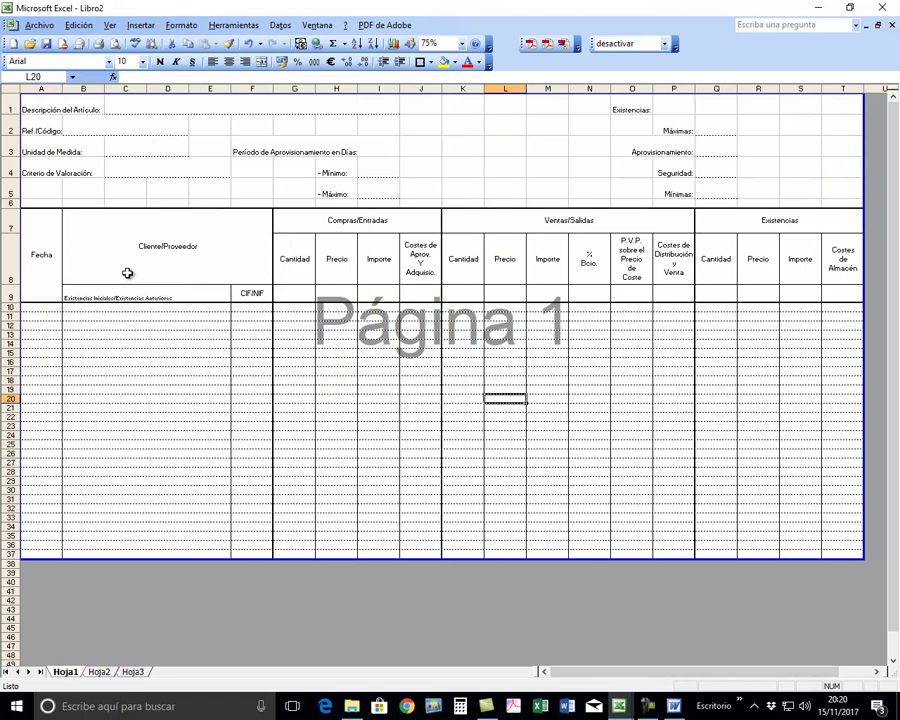
left_click(312, 218)
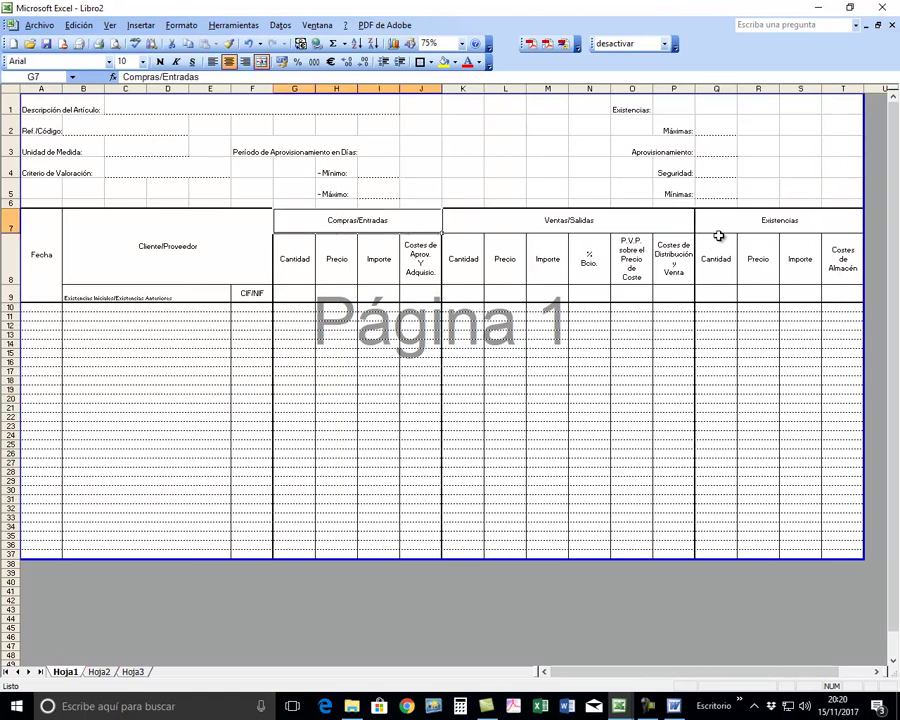
left_click_drag(355, 222, 727, 214)
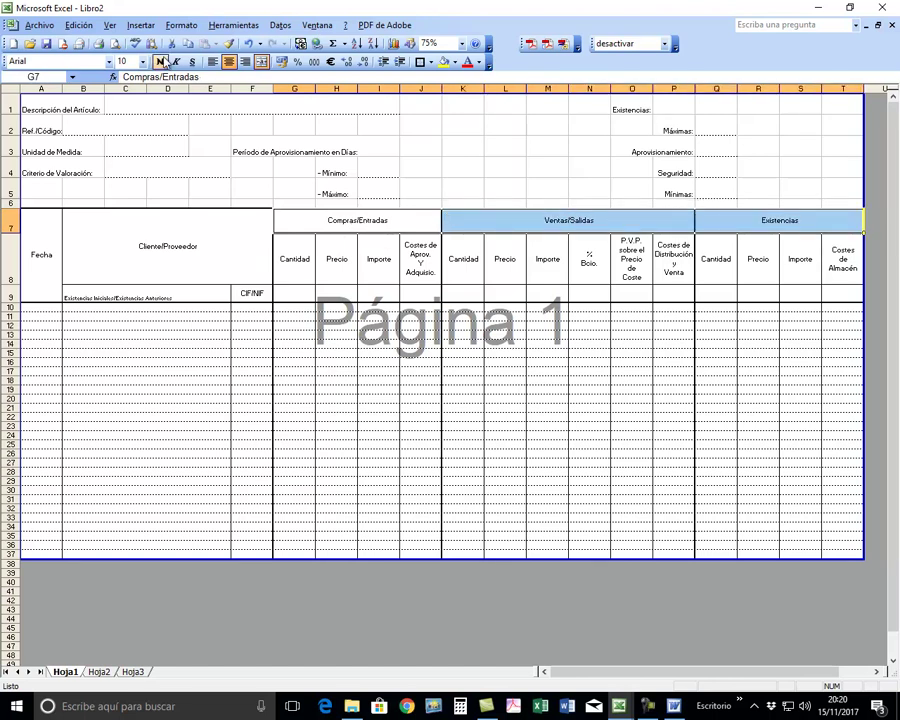
left_click(160, 62)
left_click(143, 62)
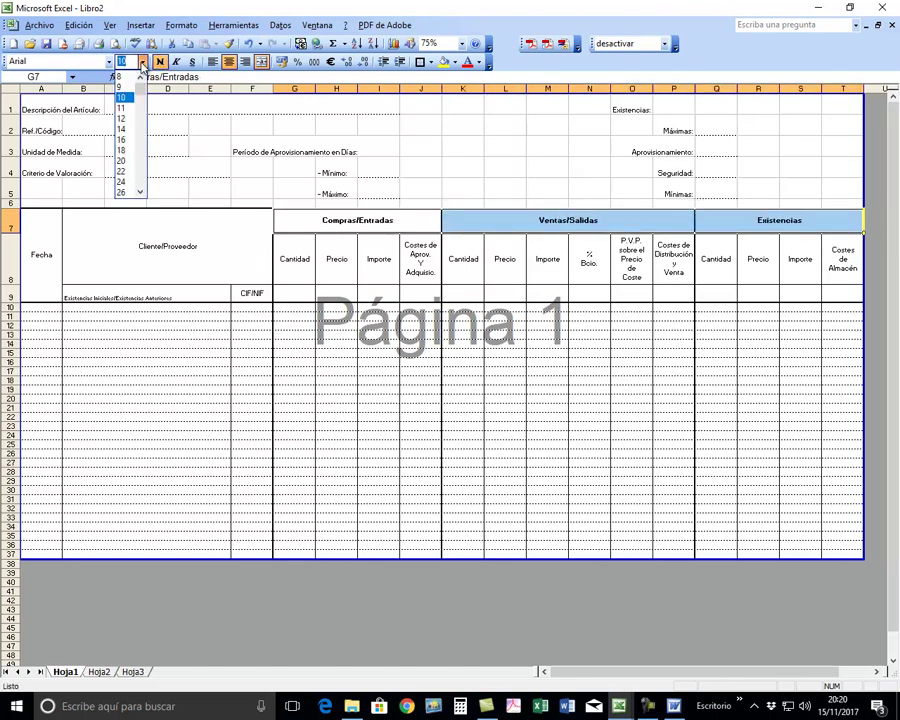
left_click(121, 118)
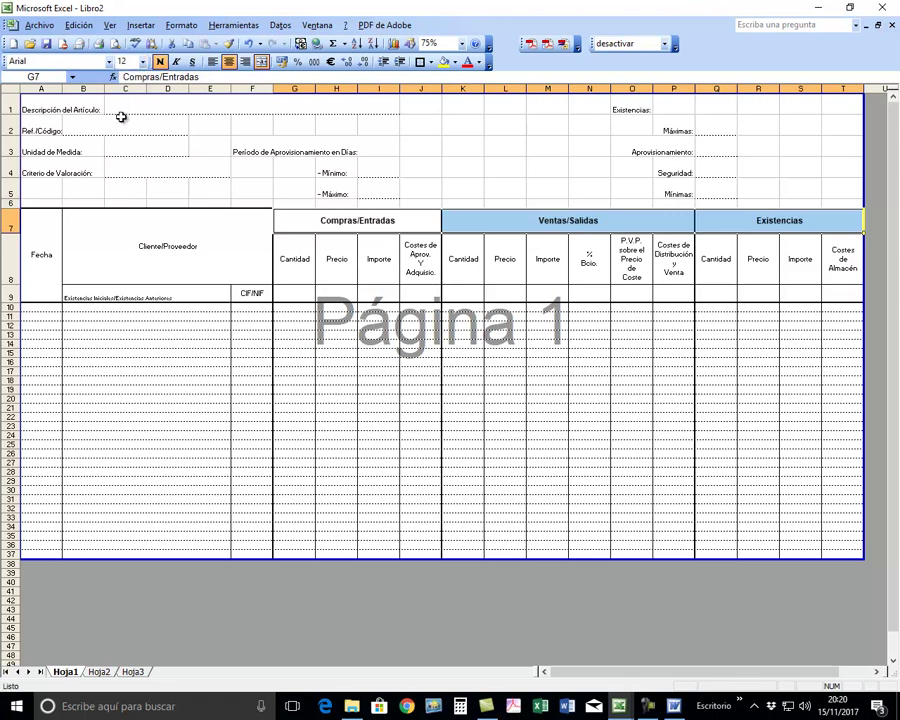
left_click(44, 257)
left_click(209, 261)
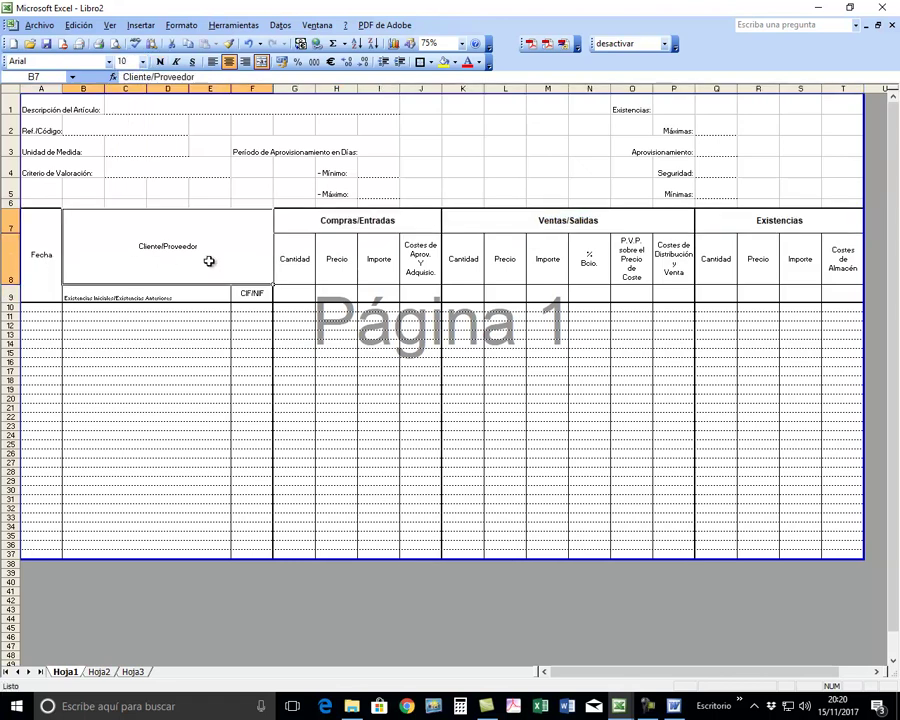
left_click(248, 44)
left_click(248, 44)
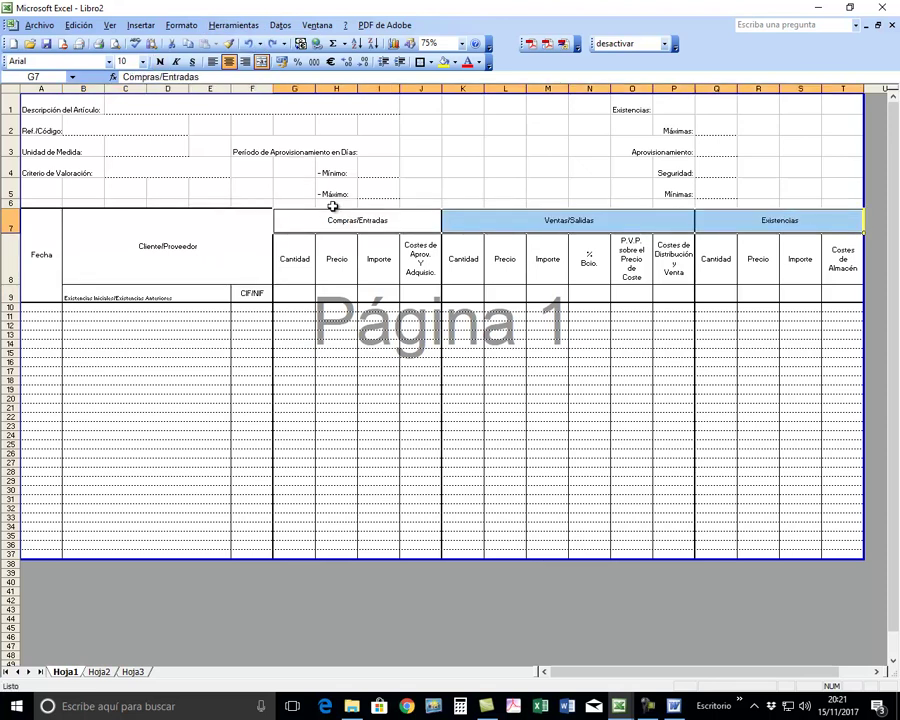
key("ctrl+z")
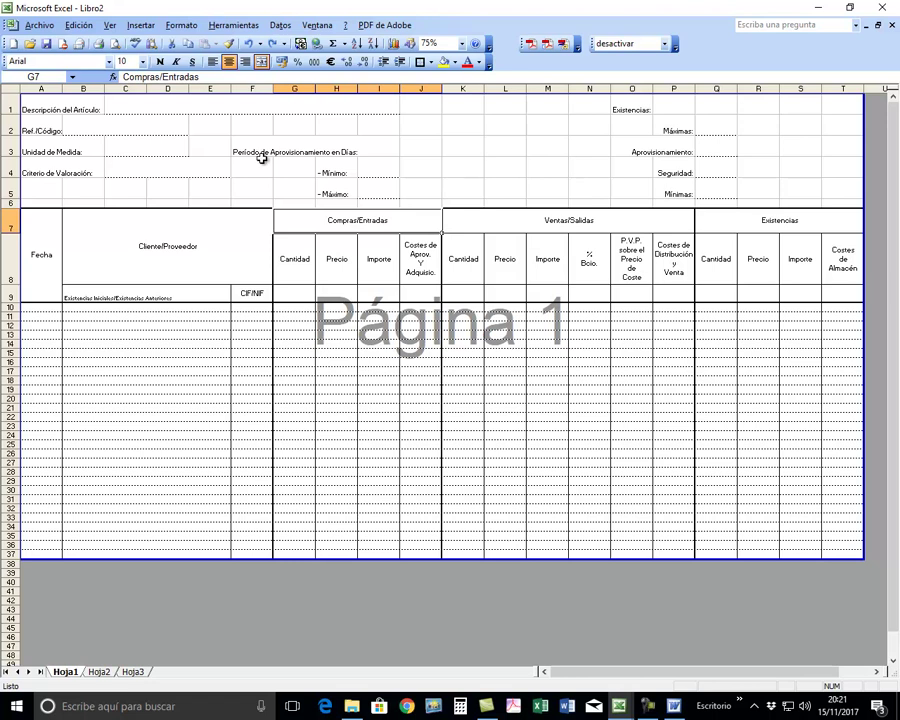
left_click(30, 107)
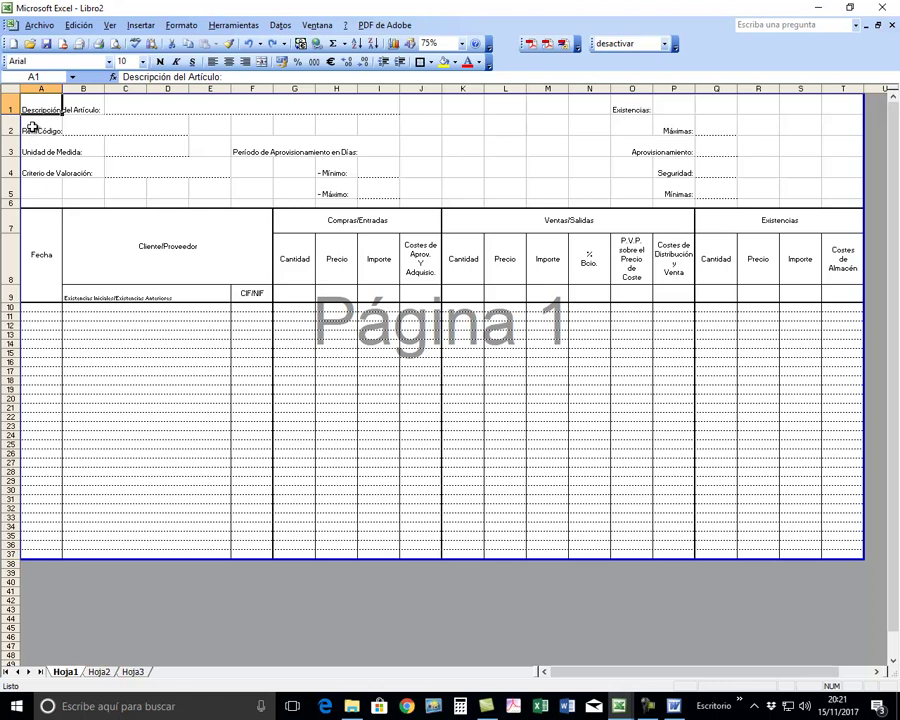
Select the item labels in rows 1–5, including Criterio de Valoración, Mínimo, Máximo and Existencias Máximas.
left_click(32, 128, "ctrl")
left_click(30, 149, "ctrl")
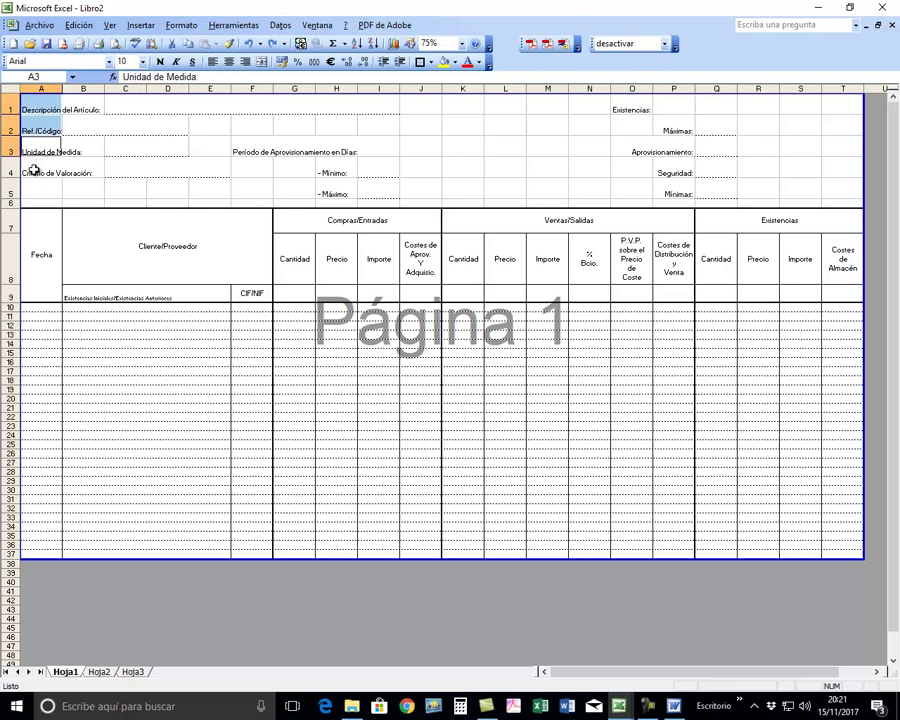
left_click(33, 171, "ctrl")
left_click(250, 150, "ctrl")
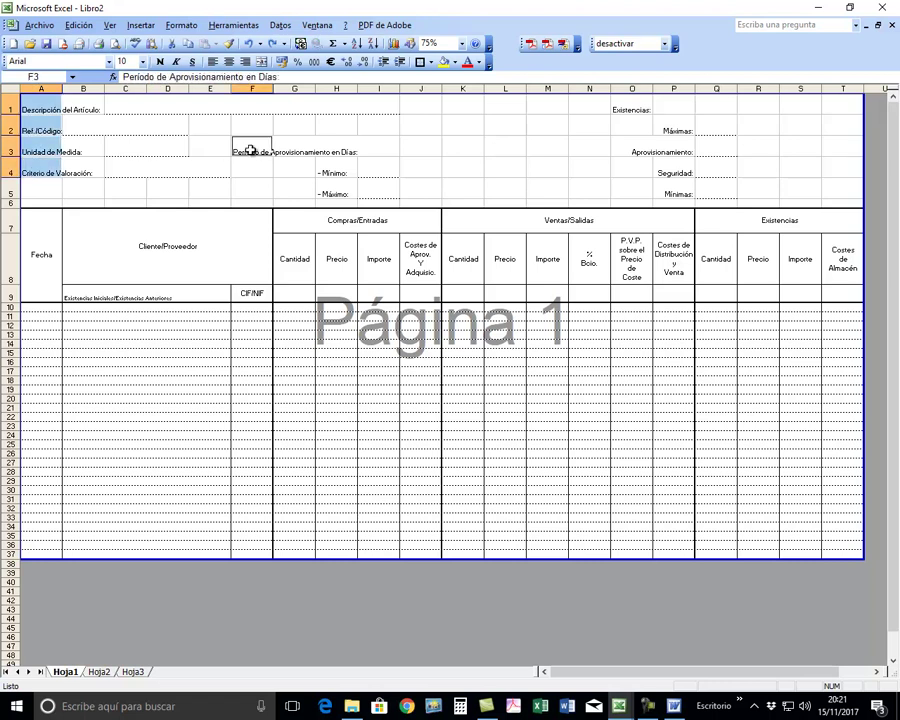
left_click(336, 173, "ctrl")
left_click(336, 193, "ctrl")
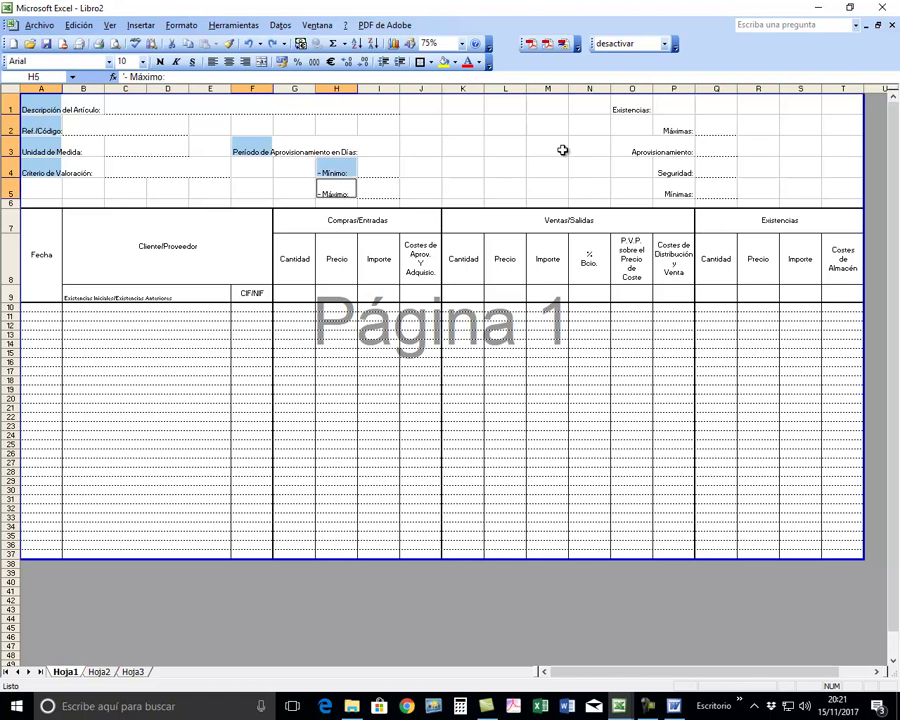
left_click(630, 110, "ctrl")
left_click(672, 131, "ctrl")
left_click(676, 155, "ctrl")
left_click(677, 170, "ctrl")
left_click(682, 190, "ctrl")
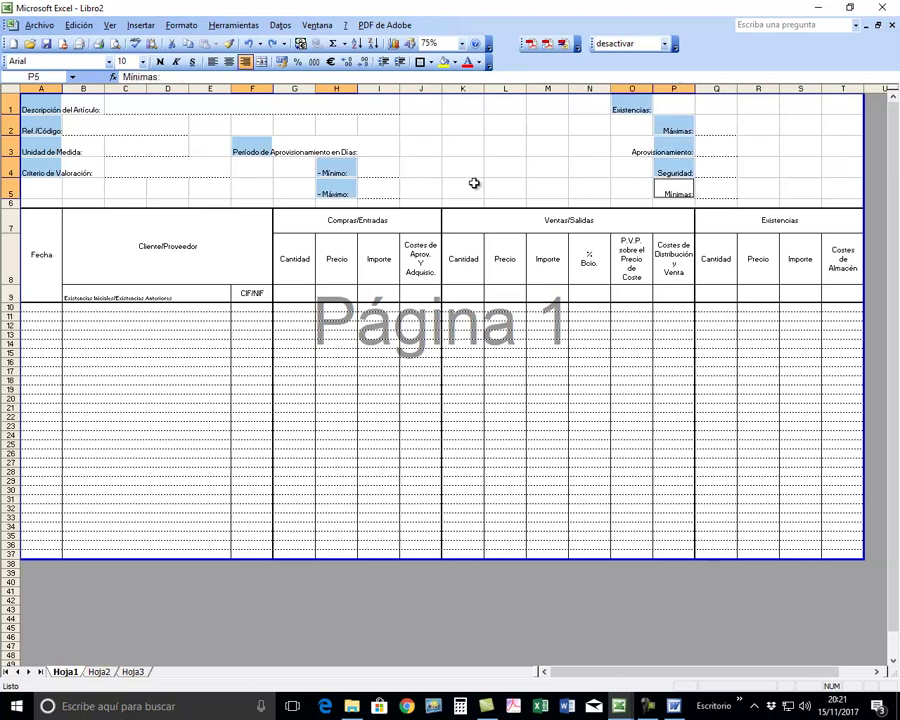
Add the row 7 headings Fecha, Cliente/Proveedor, Compras/Entradas, Ventas/Salidas and Existencias, and make everything bold.
left_click(37, 256)
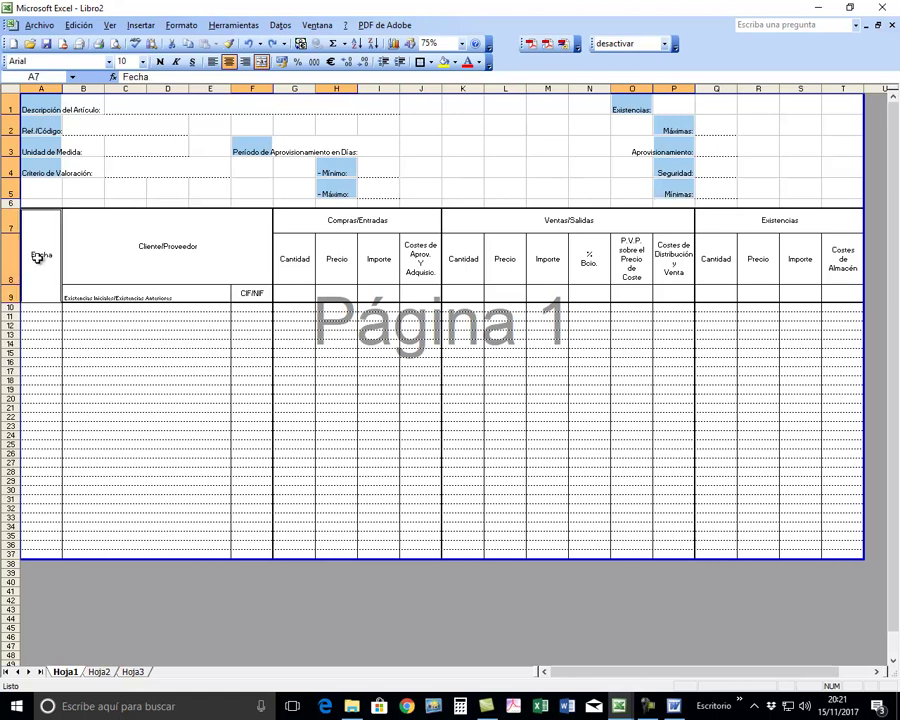
left_click(168, 251, "ctrl")
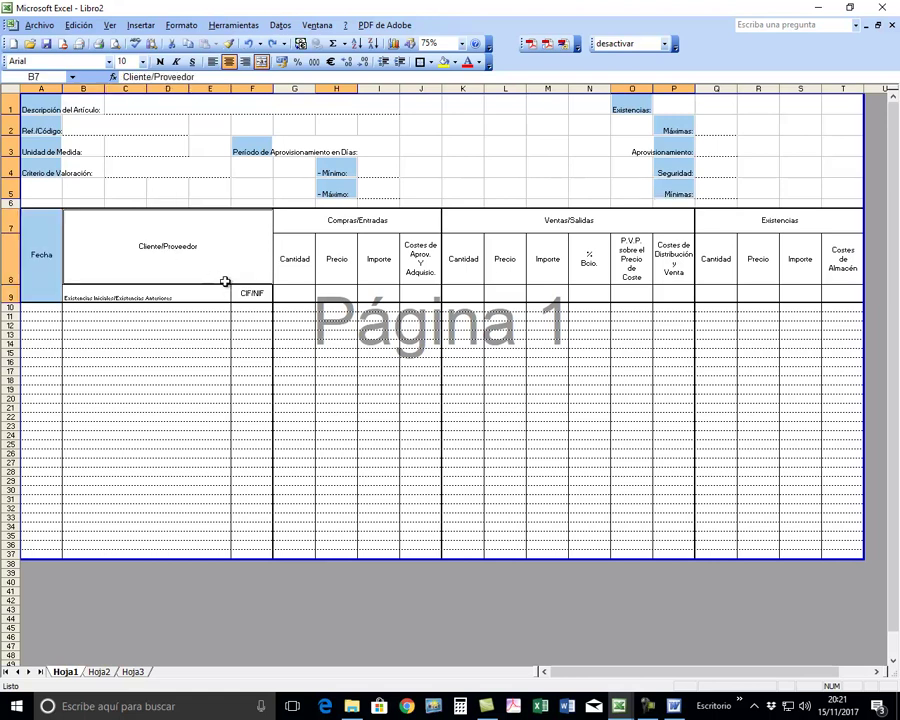
left_click(338, 221, "ctrl")
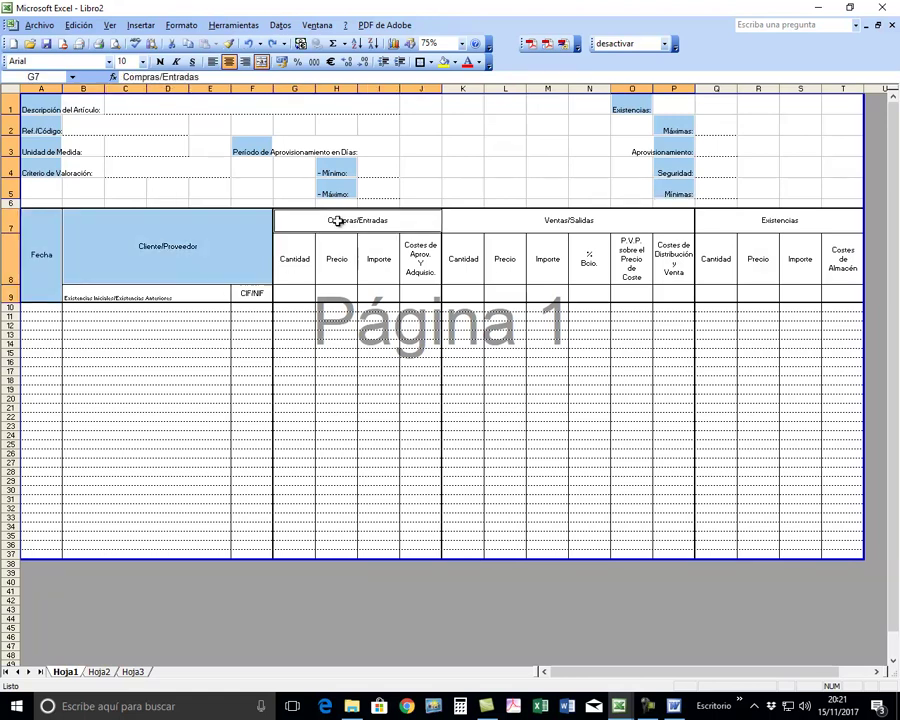
left_click(586, 222, "ctrl")
left_click(761, 223, "ctrl")
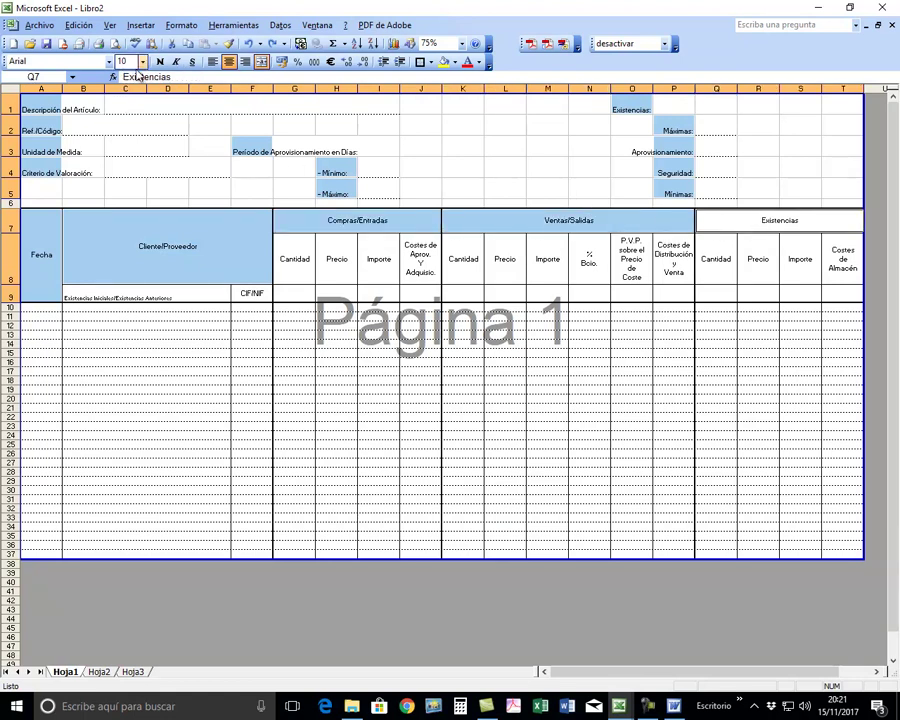
left_click(161, 62)
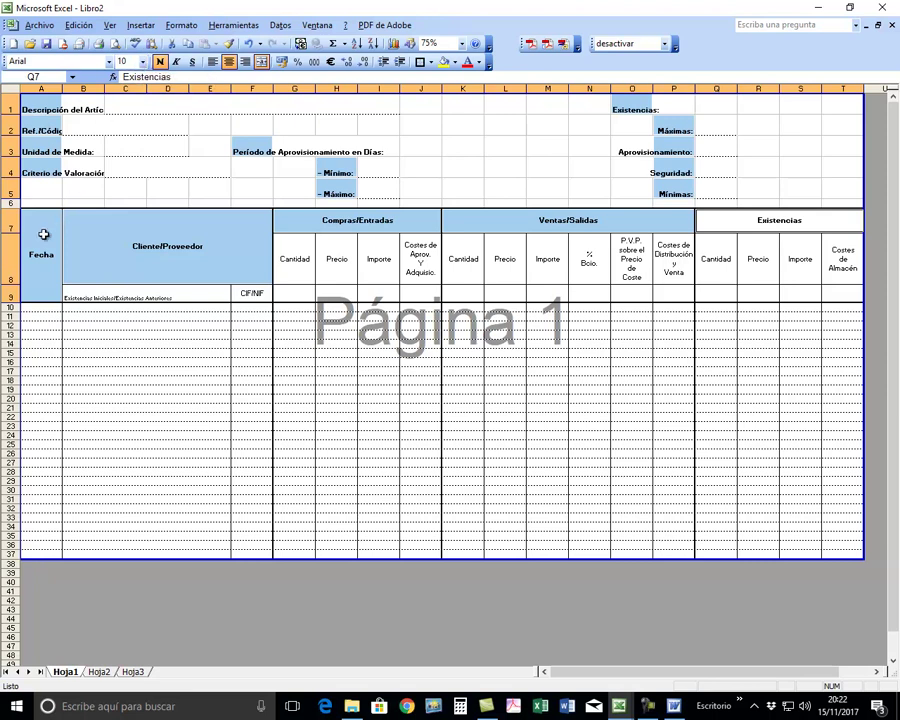
left_click(41, 235)
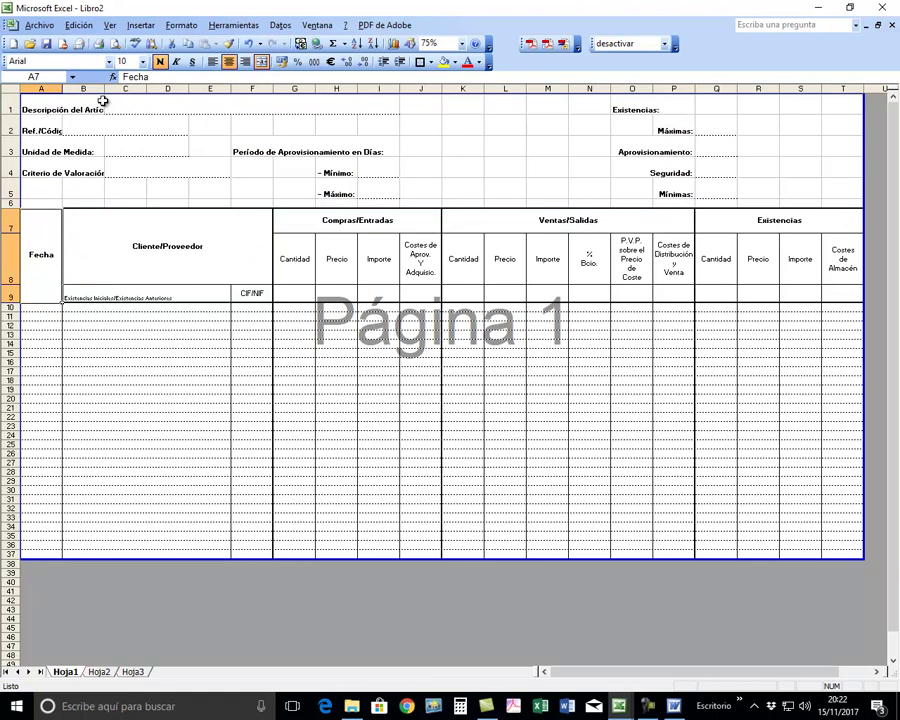
left_click(462, 43)
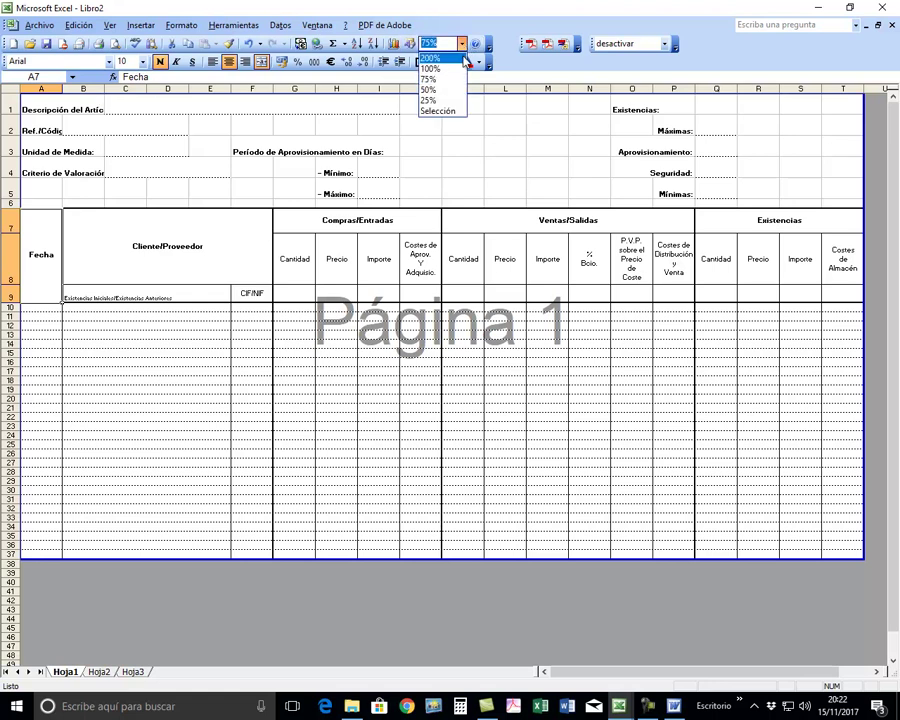
left_click(430, 68)
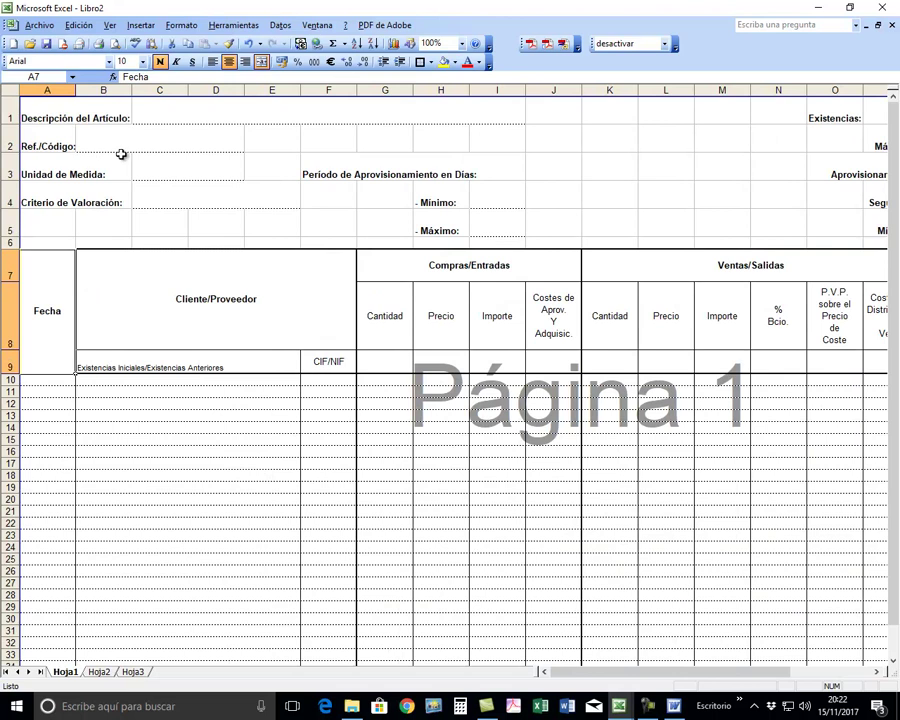
left_click(462, 43)
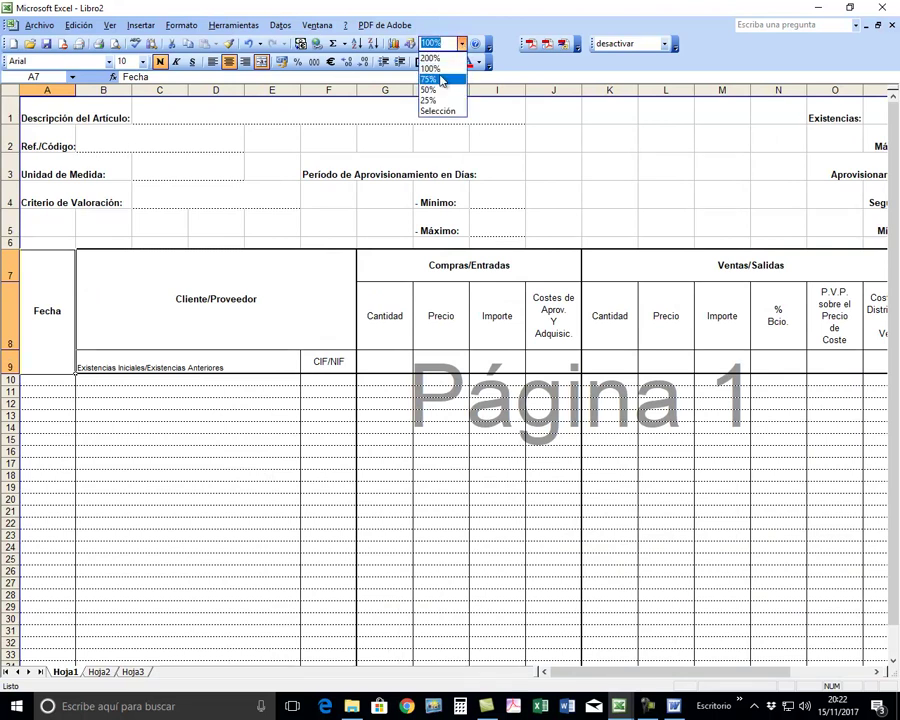
left_click(430, 80)
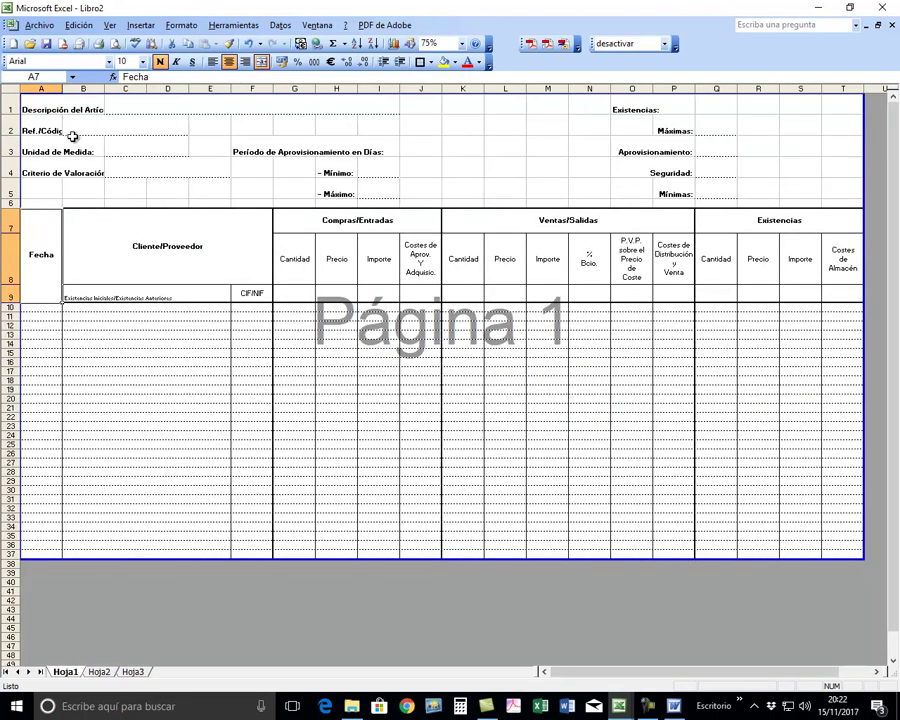
left_click(116, 44)
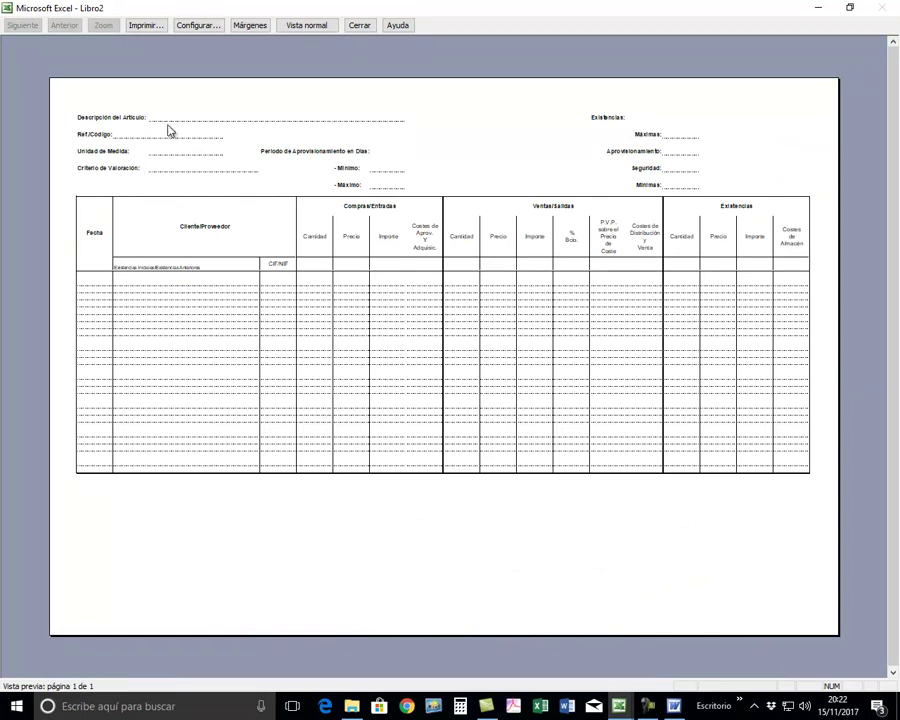
left_click(358, 27)
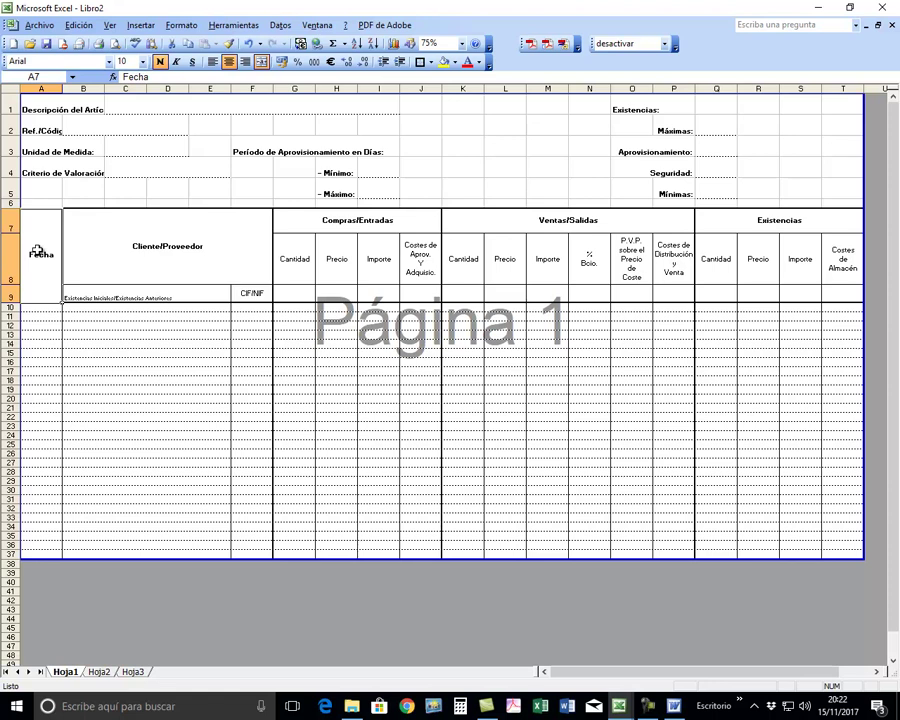
Set the row 7 headings to font size 12 and adjust row 7's height to about 29,25.
left_click(86, 238, "ctrl")
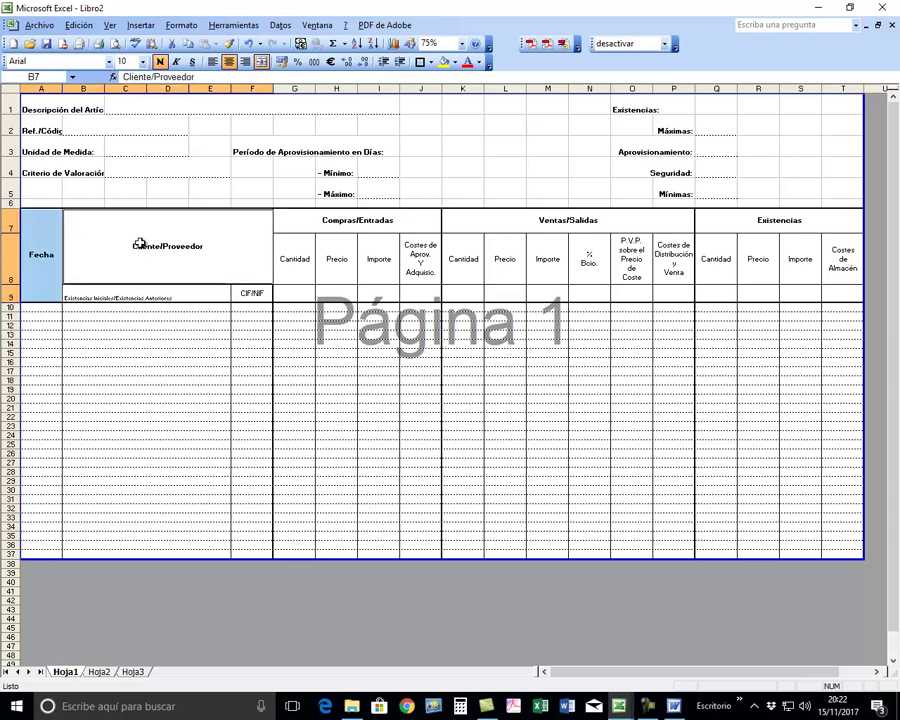
left_click(323, 221, "ctrl")
left_click(520, 222, "ctrl")
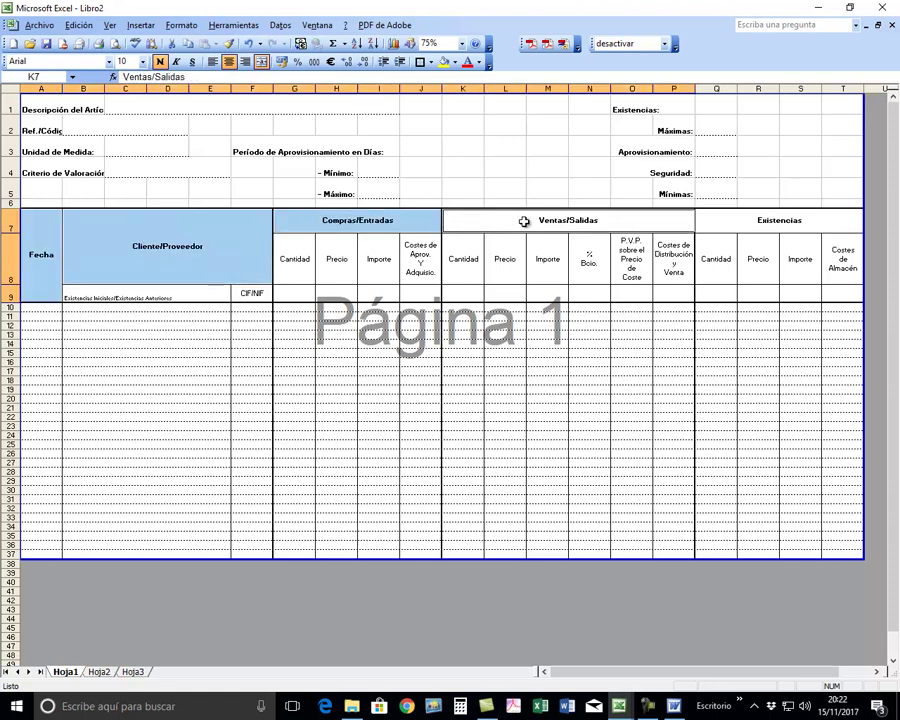
left_click(755, 221, "ctrl")
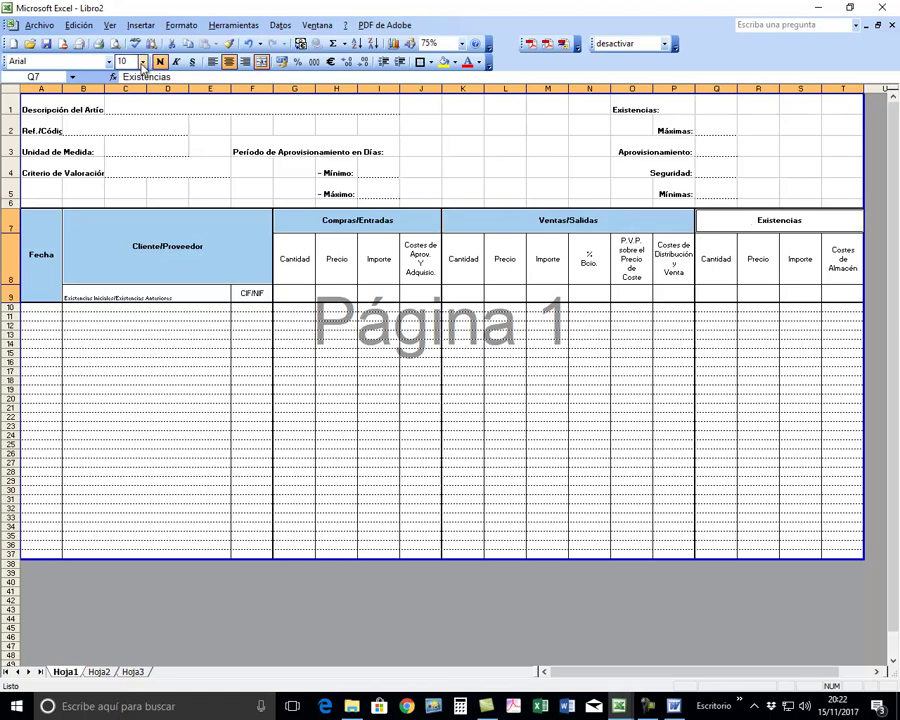
left_click(142, 61)
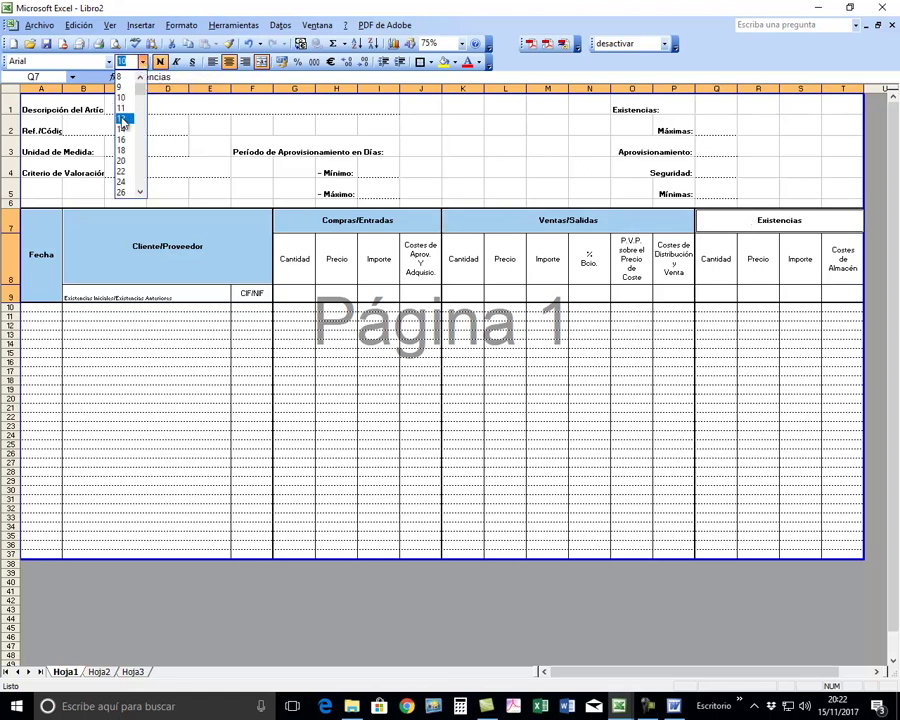
left_click(122, 119)
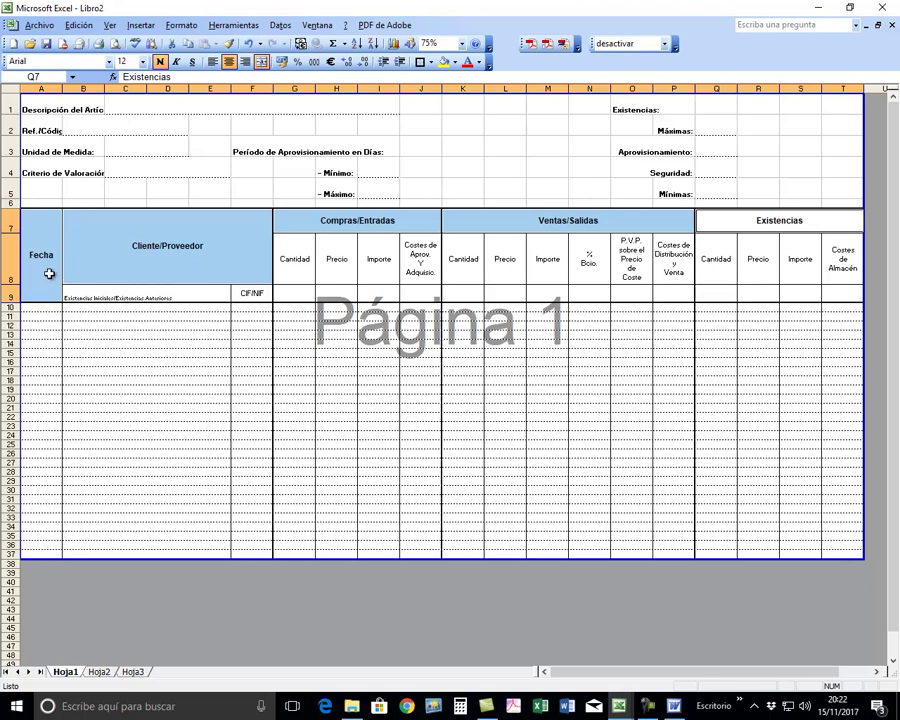
left_click(141, 235)
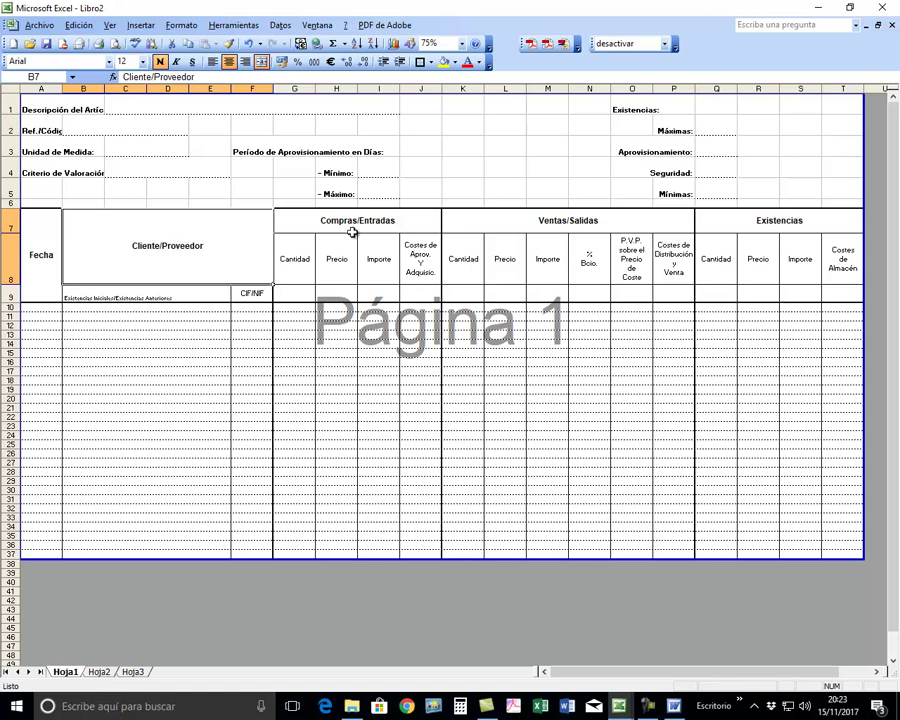
mouse_move(12, 232)
left_mouse_down()
mouse_move(12, 222)
mouse_move(12, 285)
mouse_move(12, 235)
left_mouse_up()
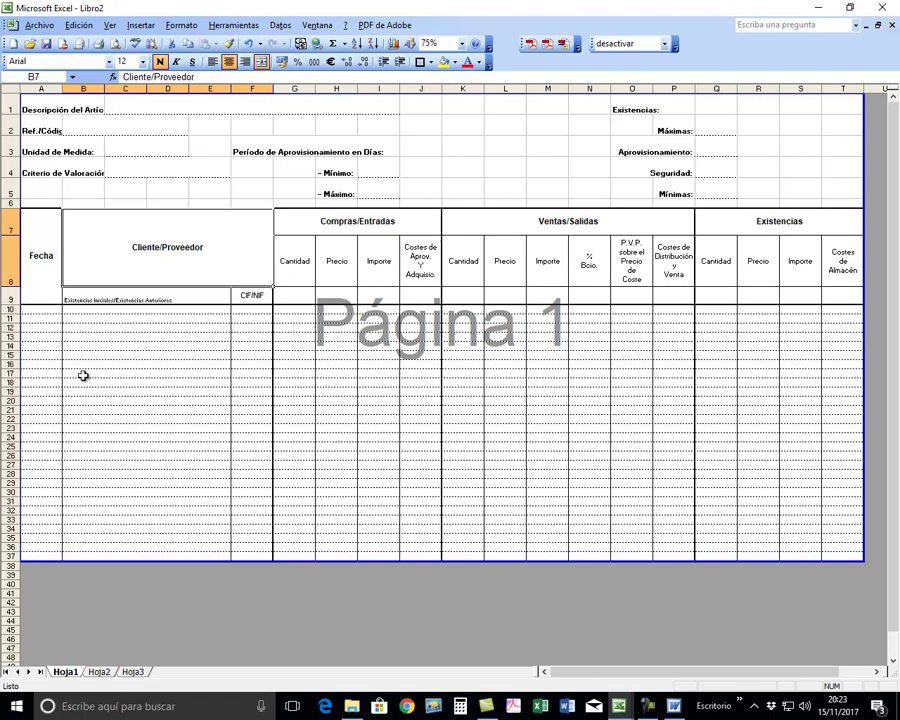
left_click(668, 706)
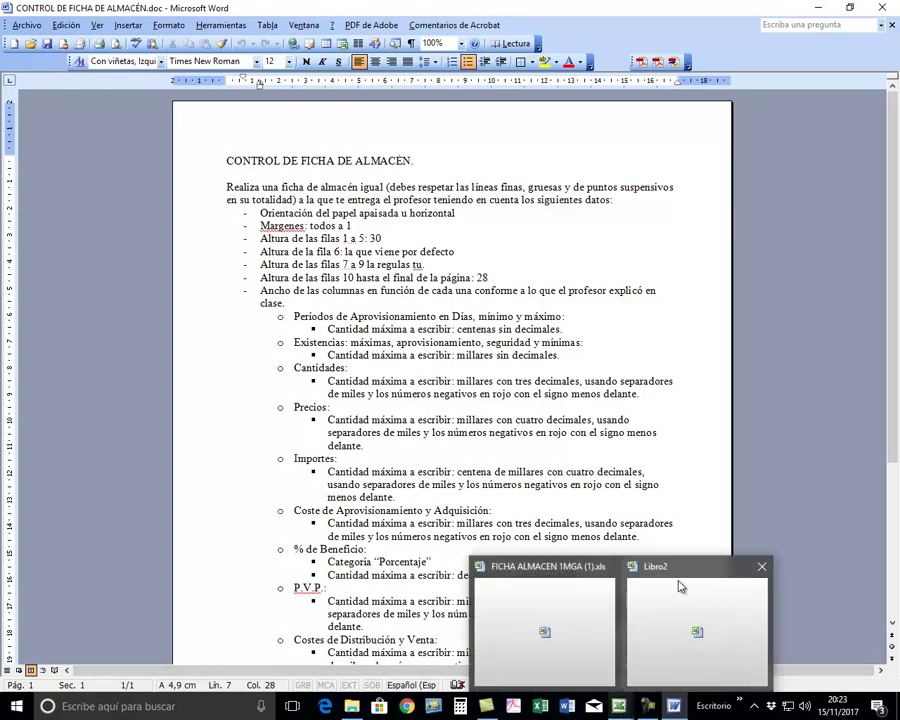
left_click(679, 571)
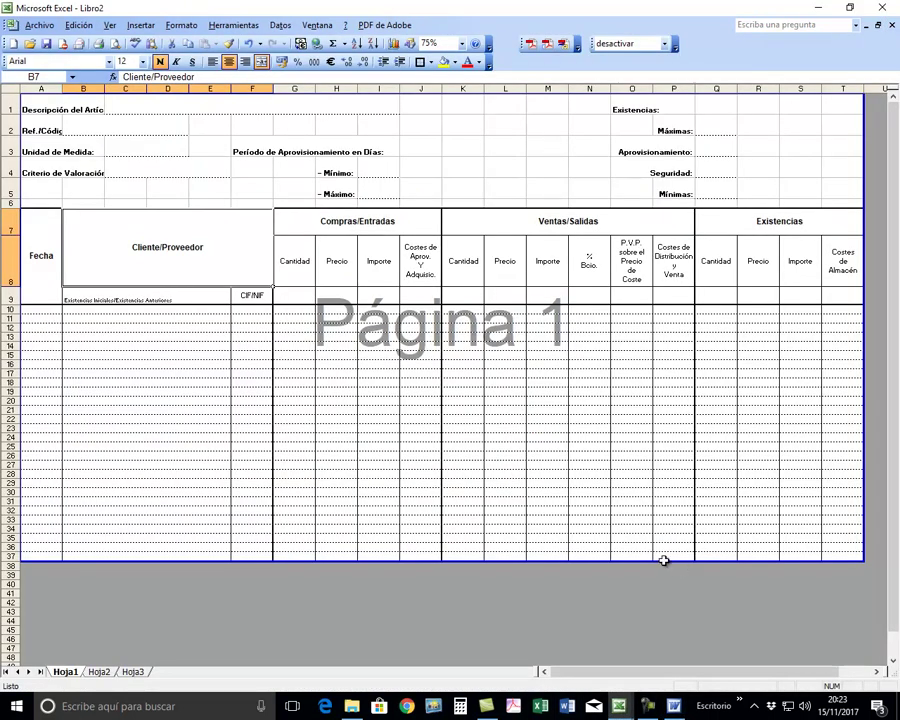
left_click(10, 309)
Set rows 10 to 37 to height 28 and scroll through the resulting page layout.
left_click_drag(12, 310, 26, 553)
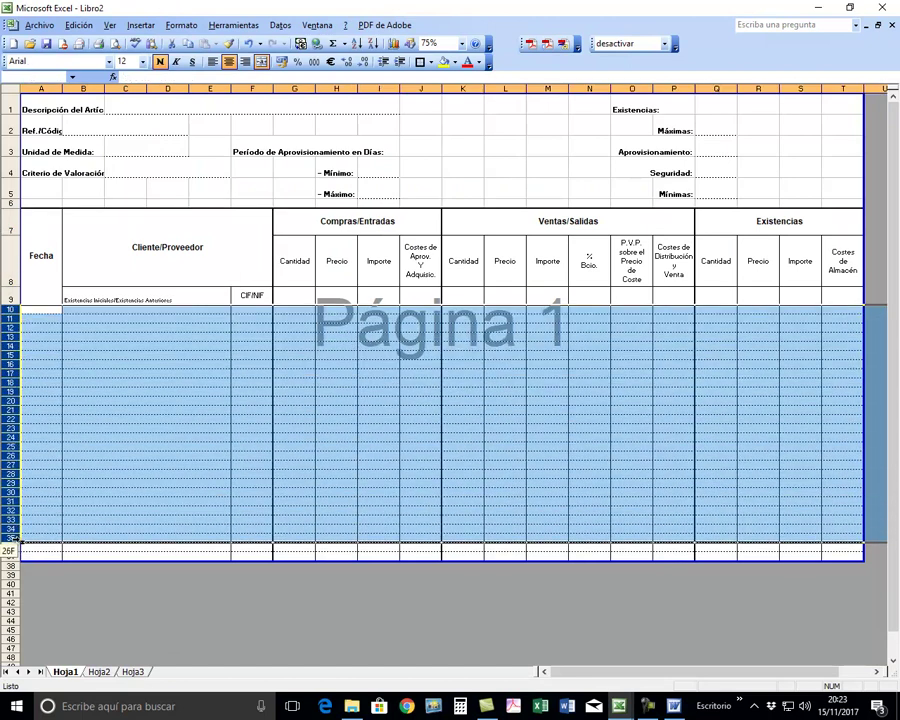
left_click(181, 25)
mouse_move(192, 57)
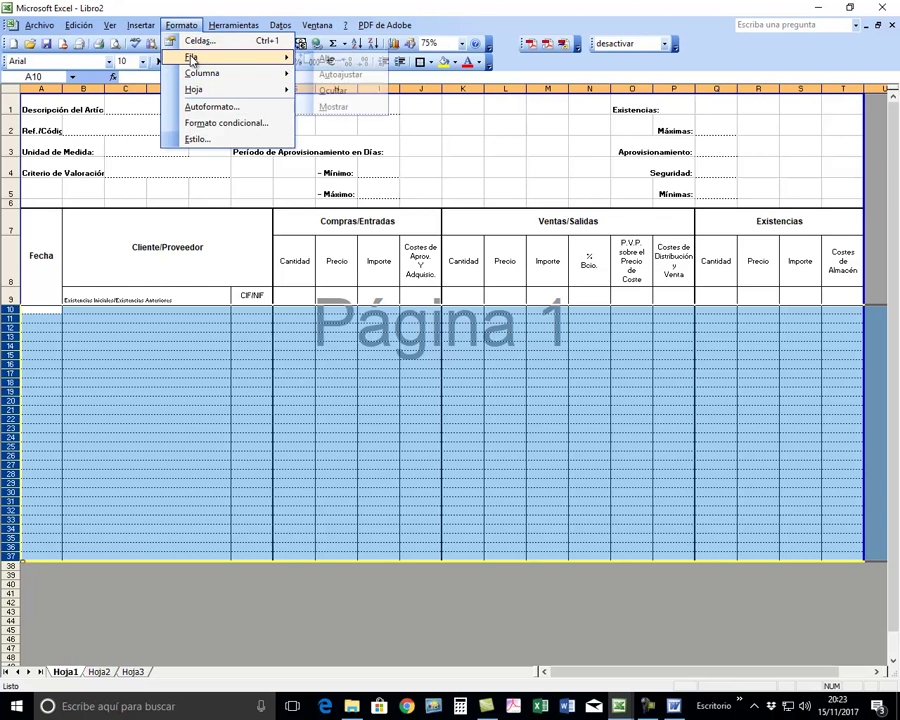
left_click(336, 60)
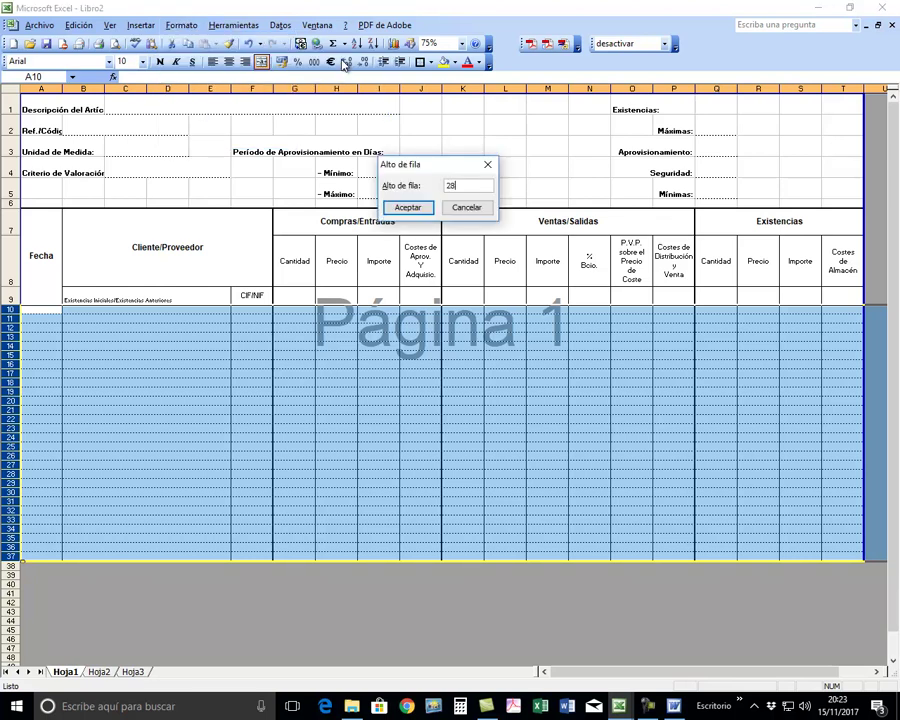
left_click(406, 210)
left_click(362, 333)
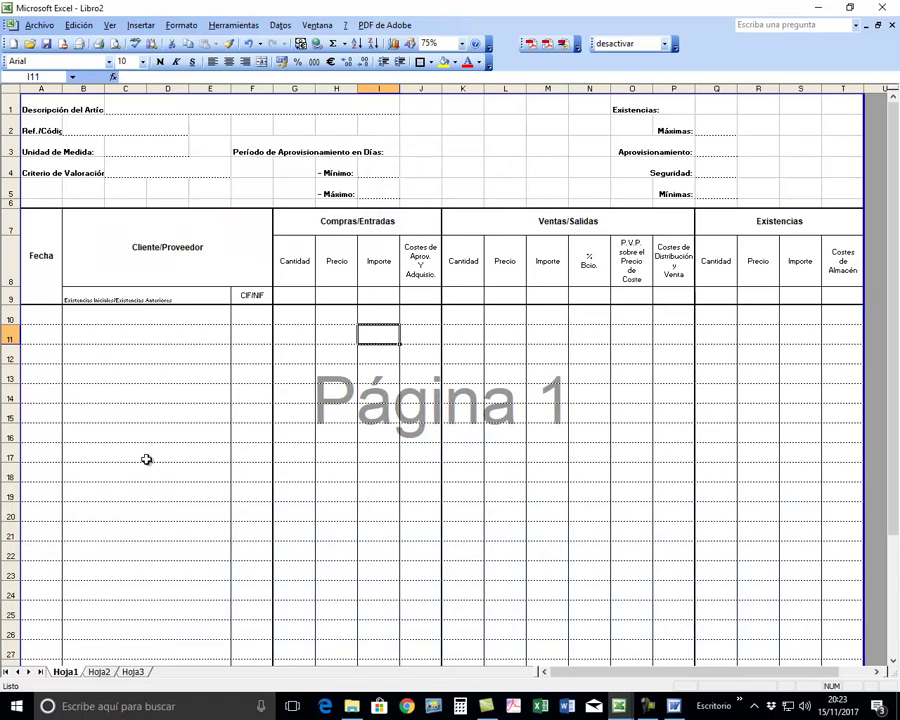
scroll(146, 459, "down", 3)
scroll(146, 459, "down", 1)
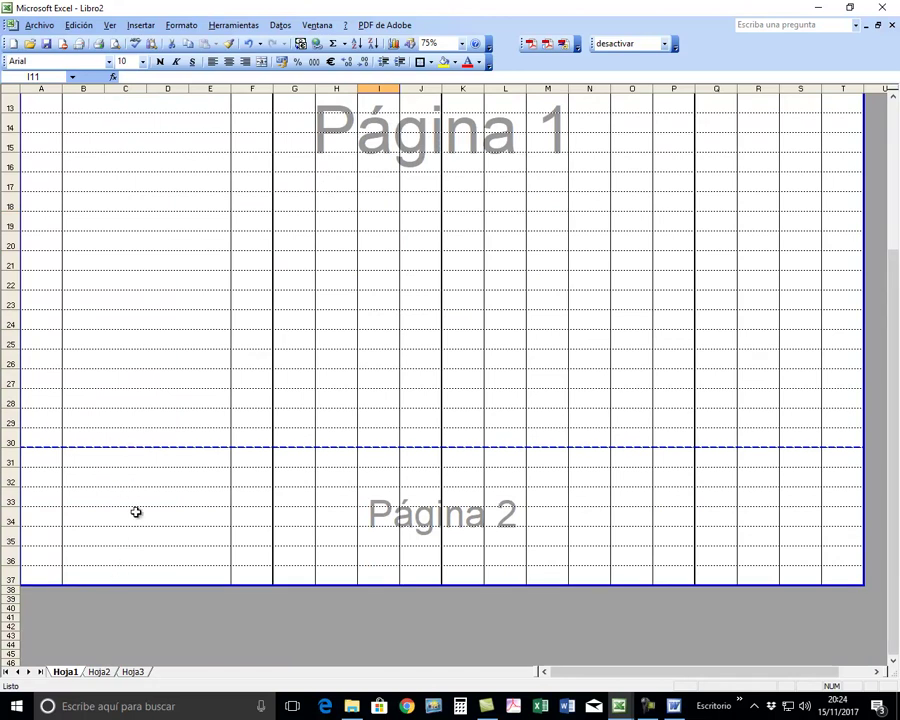
scroll(136, 512, "up", 4)
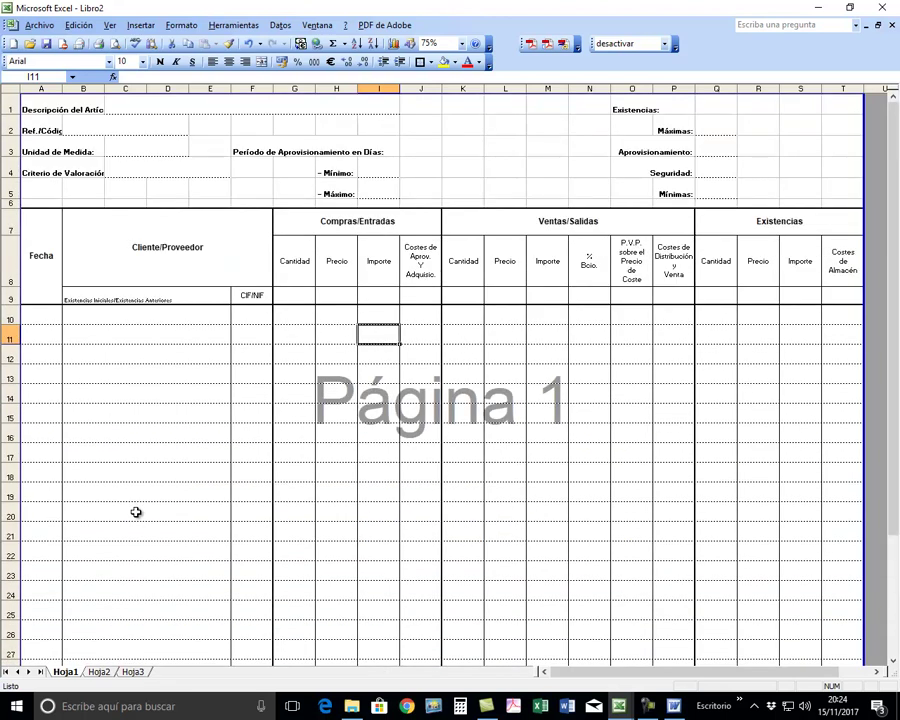
Set page setup to all margins 1, landscape orientation and 62% scaling on A4.
left_click(115, 43)
left_click(193, 26)
left_click(313, 85)
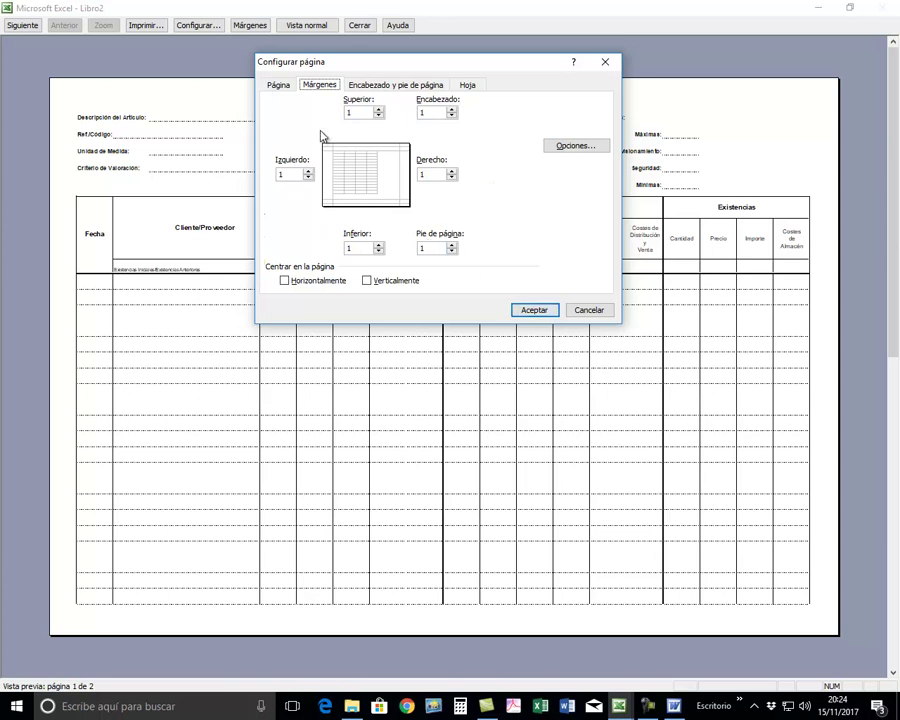
left_click(279, 86)
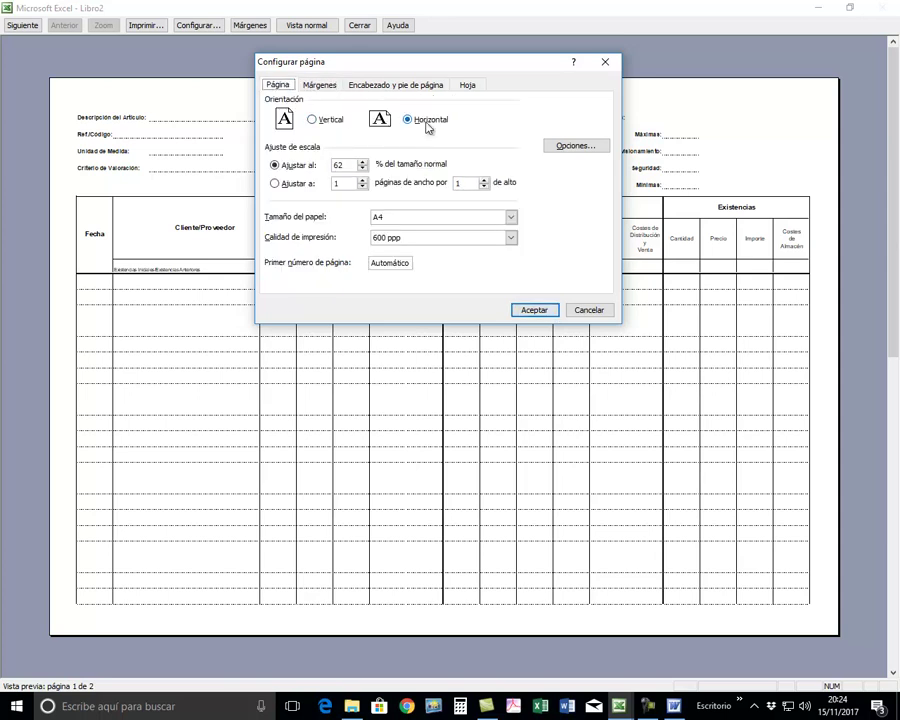
left_click(532, 310)
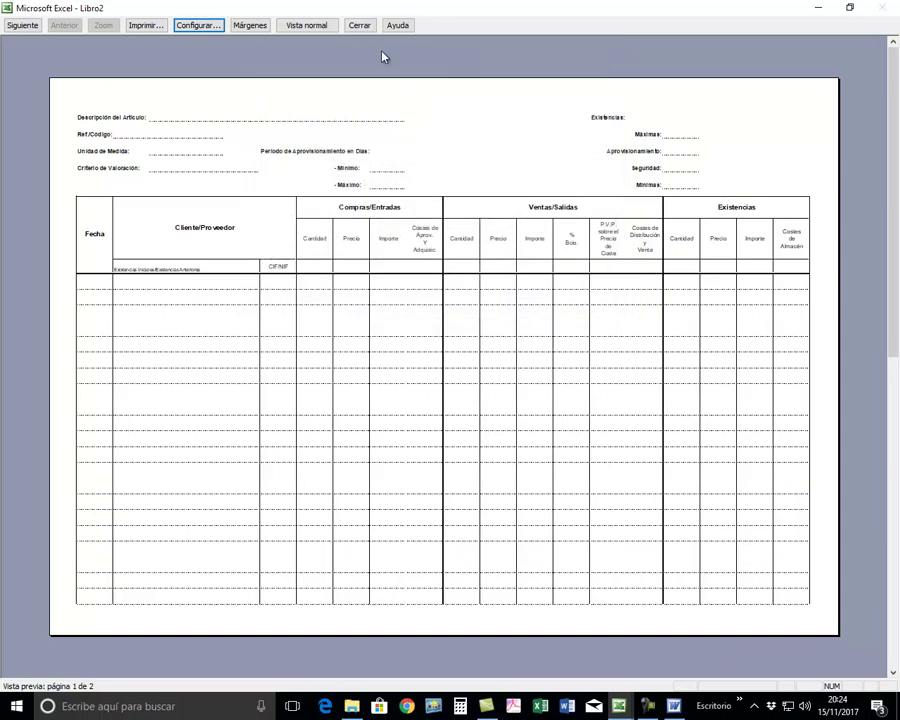
left_click(359, 25)
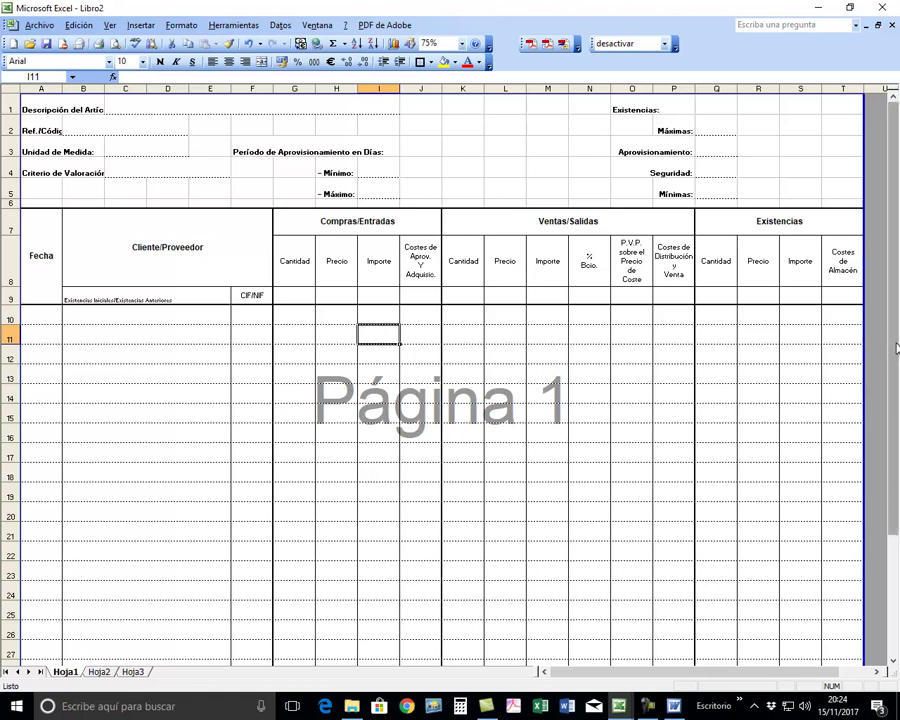
left_click_drag(894, 370, 896, 496)
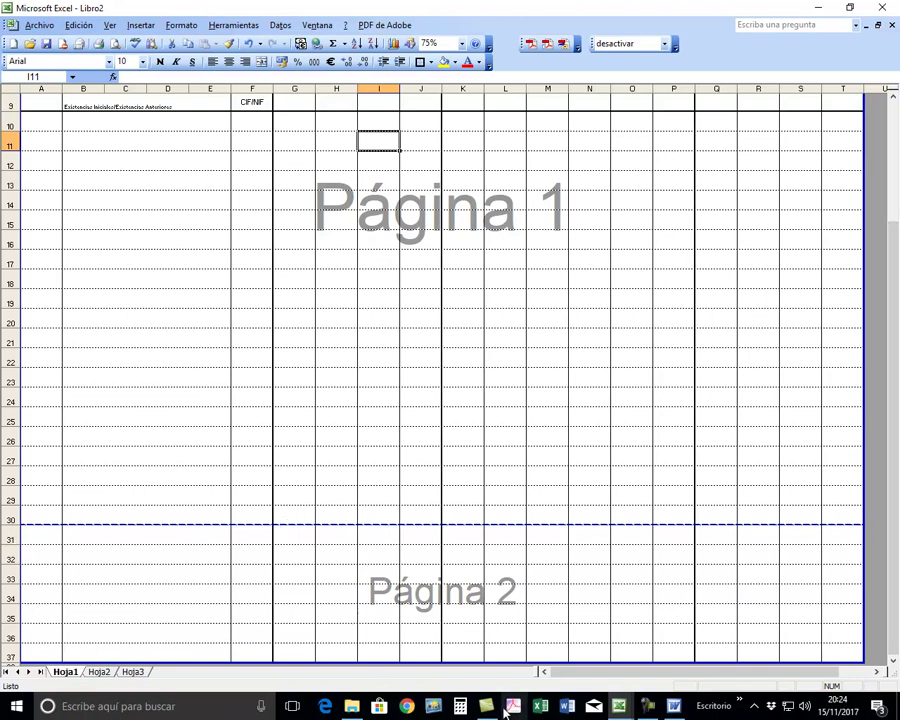
left_click(675, 709)
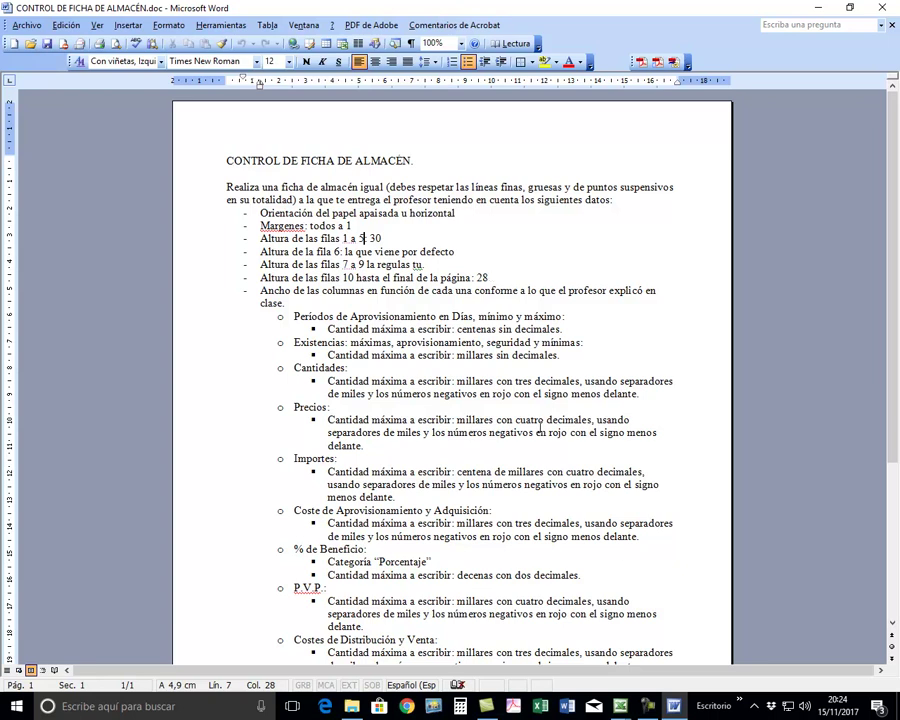
mouse_move(620, 706)
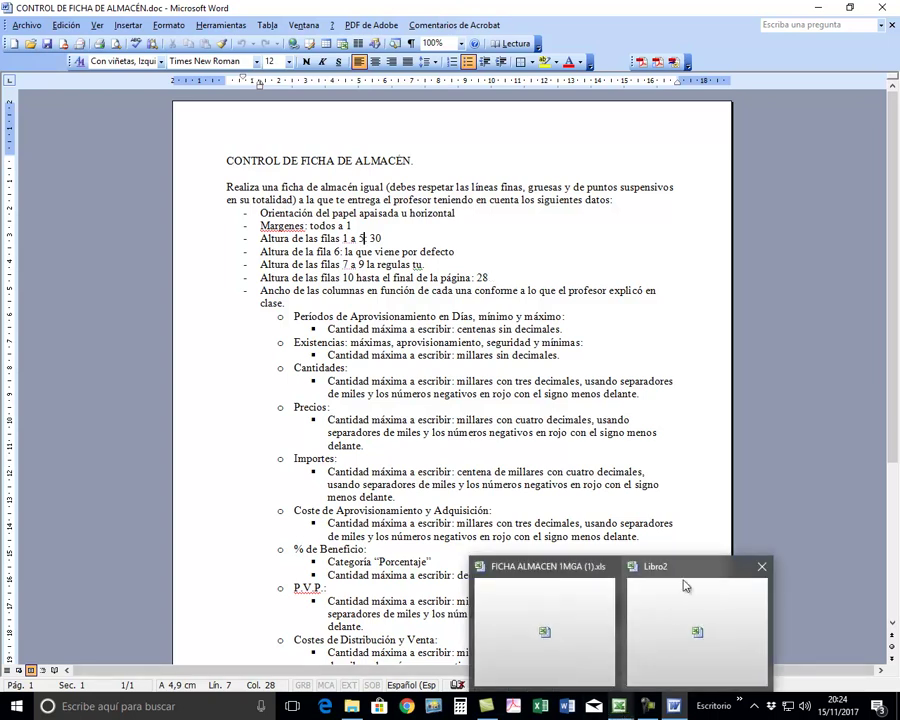
left_click(685, 586)
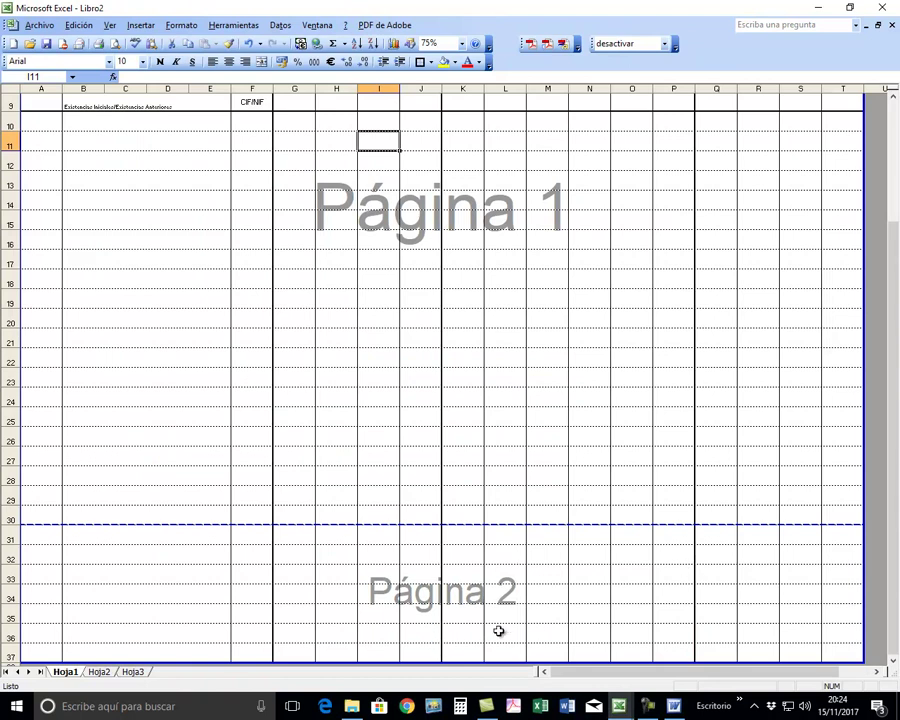
left_click(86, 456)
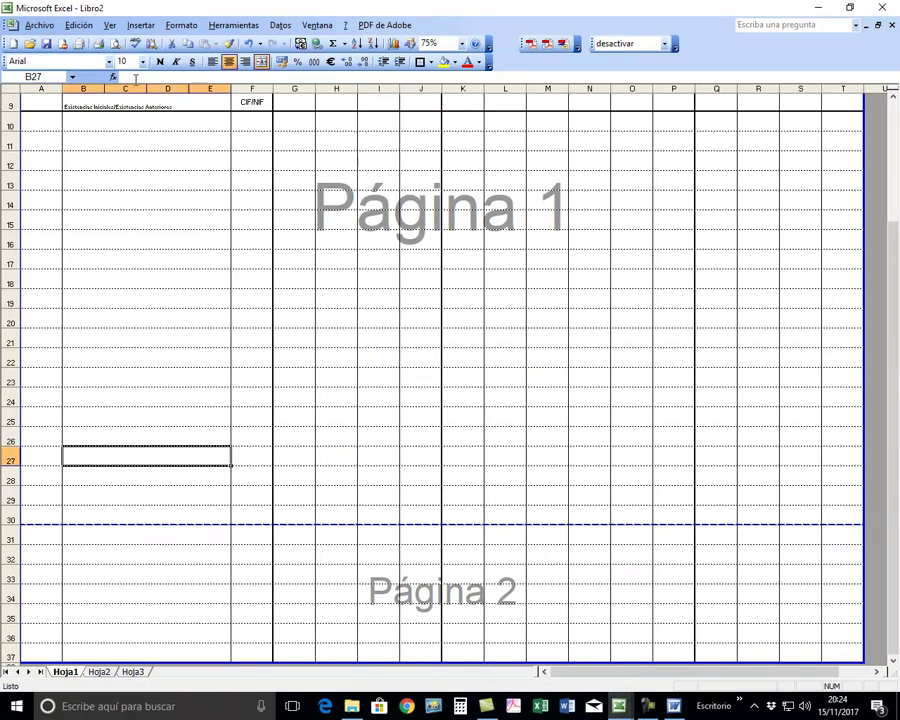
left_click(181, 25)
mouse_move(206, 58)
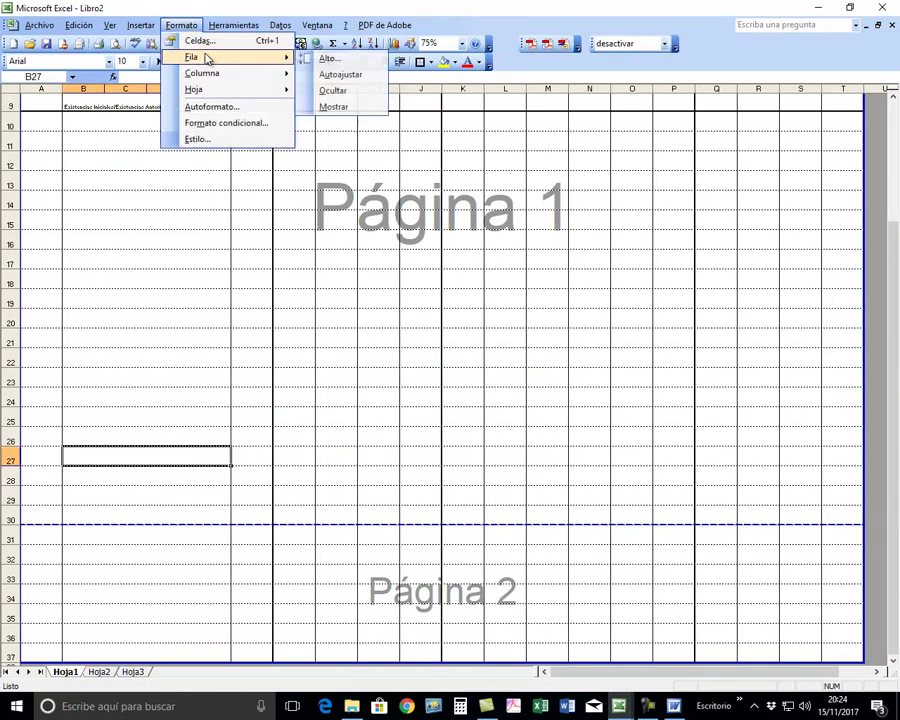
left_click(326, 58)
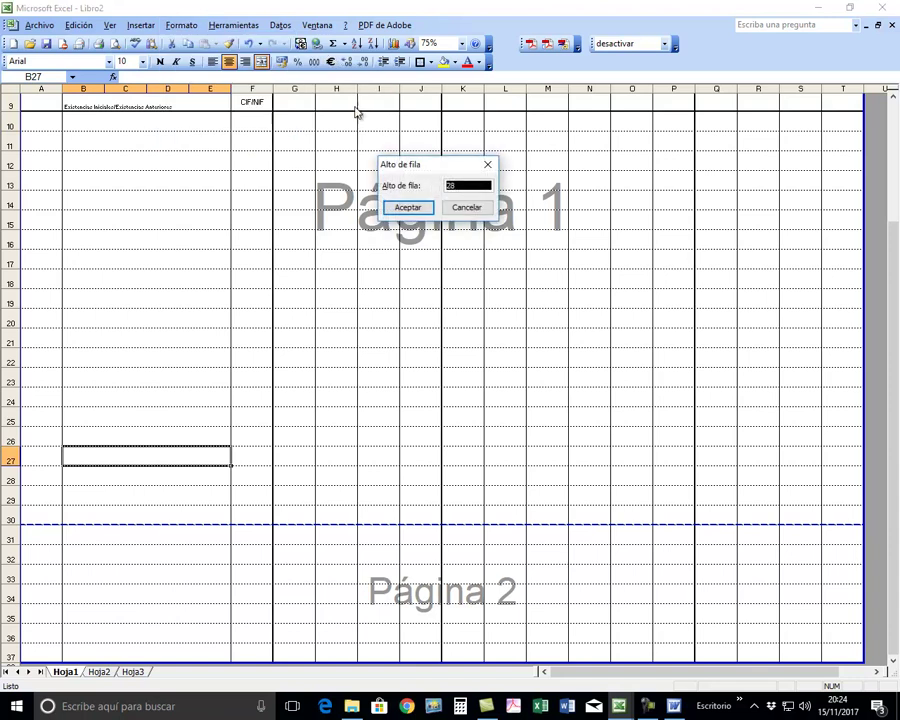
left_click(404, 207)
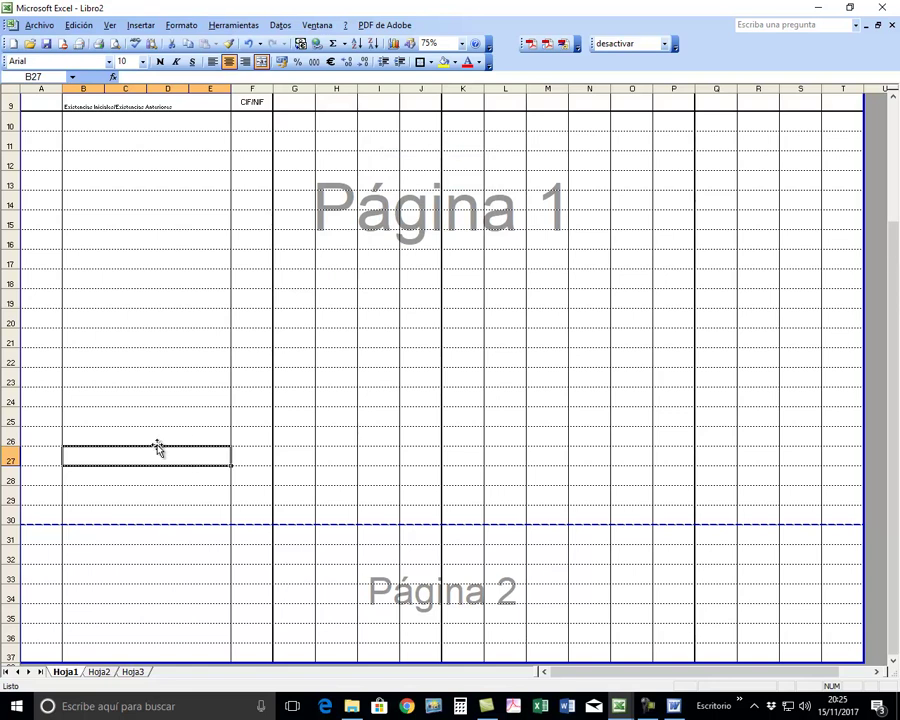
scroll(117, 361, "up", 2)
scroll(117, 361, "down", 1)
scroll(117, 361, "down", 1)
scroll(100, 440, "down", 2)
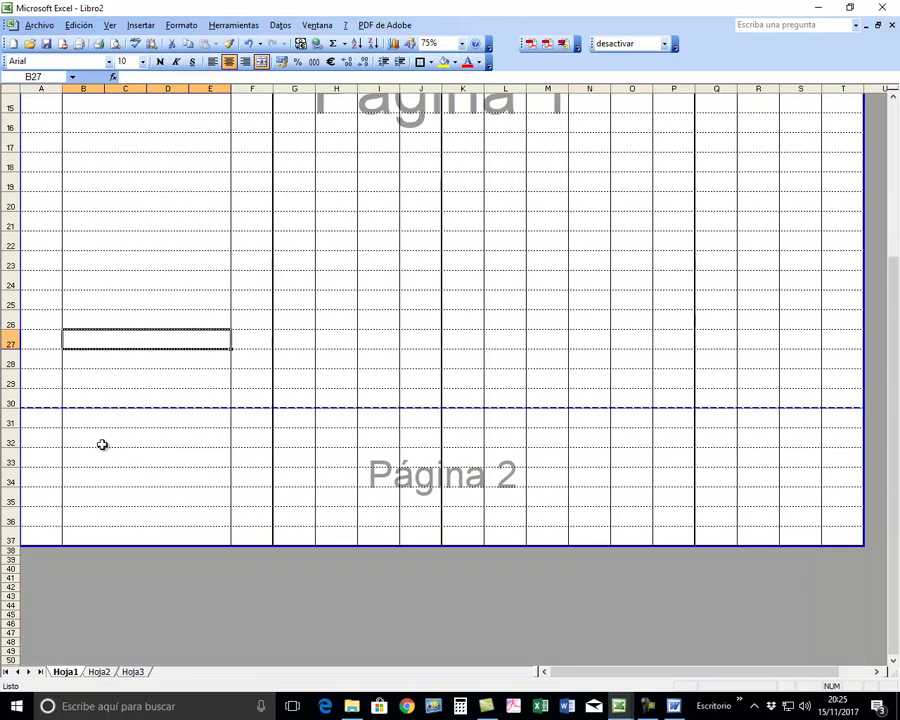
left_click(28, 420)
left_click(28, 442)
left_click(30, 460)
left_click(30, 478)
left_click(36, 500)
left_click(38, 519)
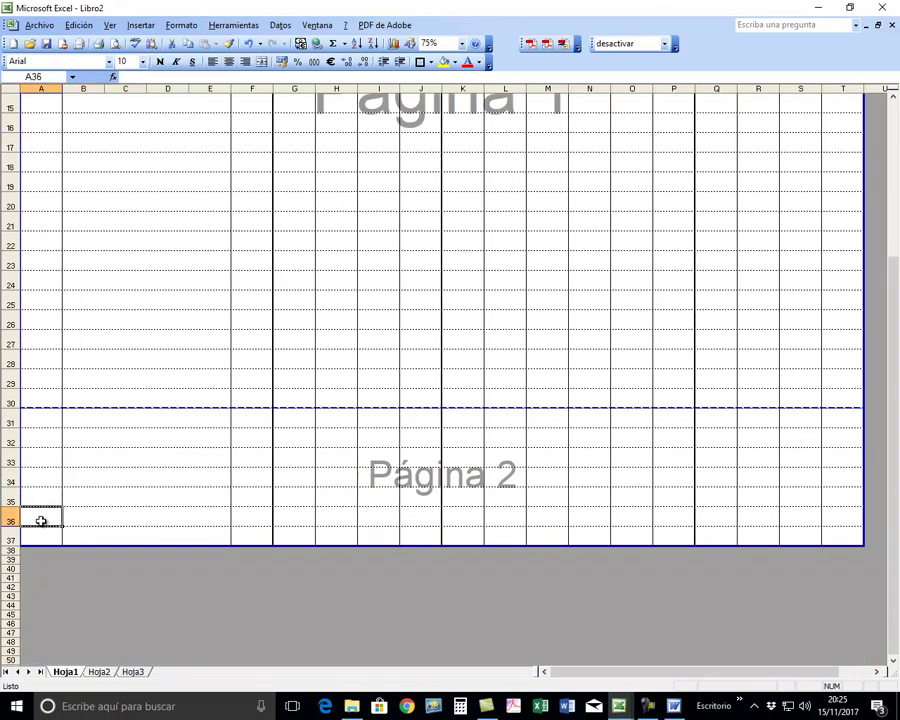
left_click(45, 540)
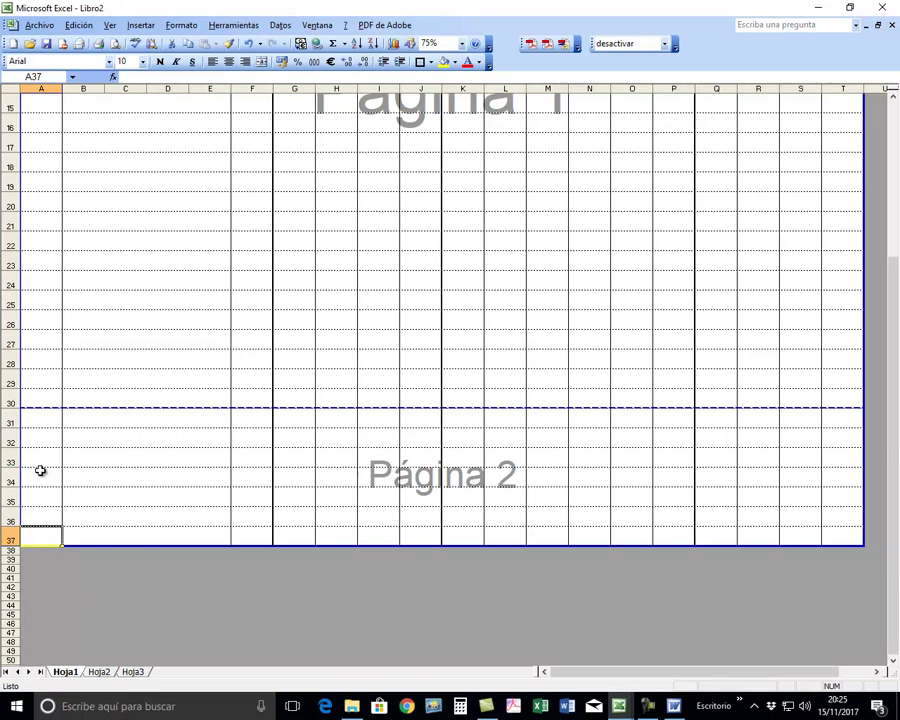
left_click(9, 421)
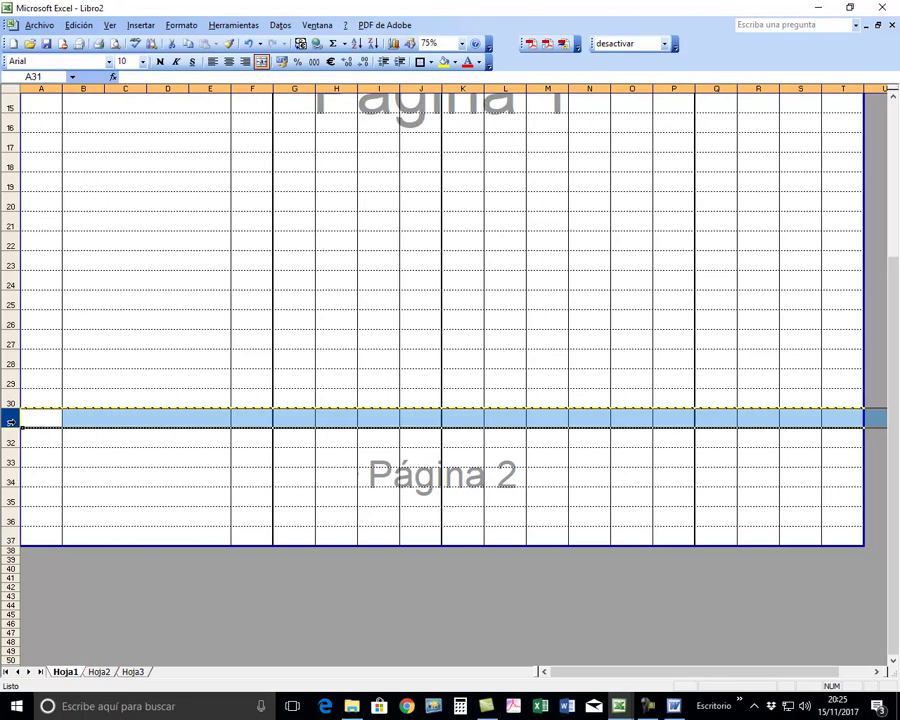
Delete row 31 through the Edición menu, then undo the deletion.
left_click(78, 25)
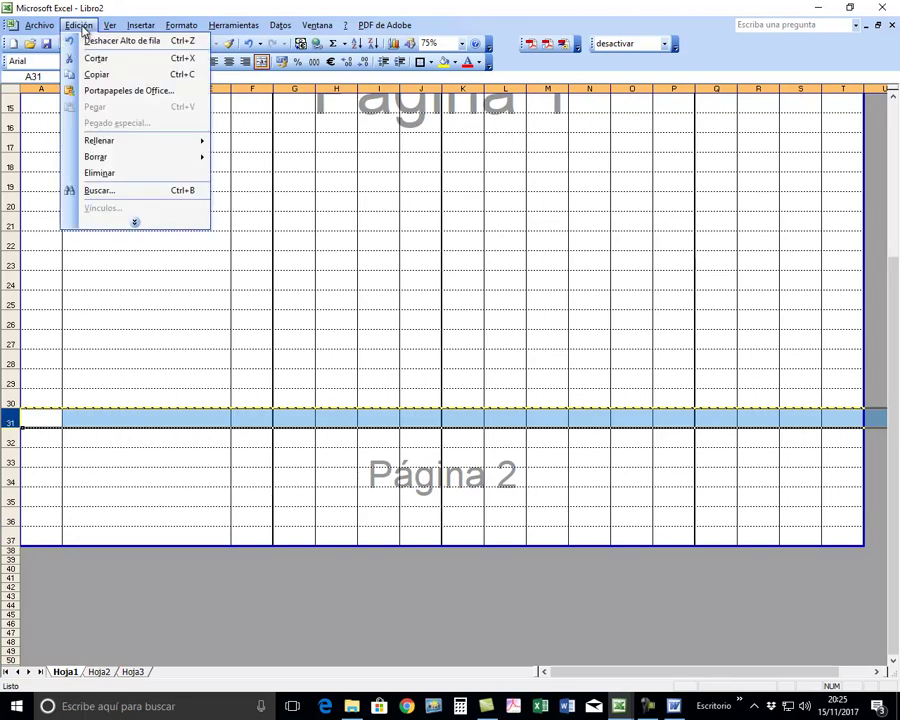
left_click(100, 173)
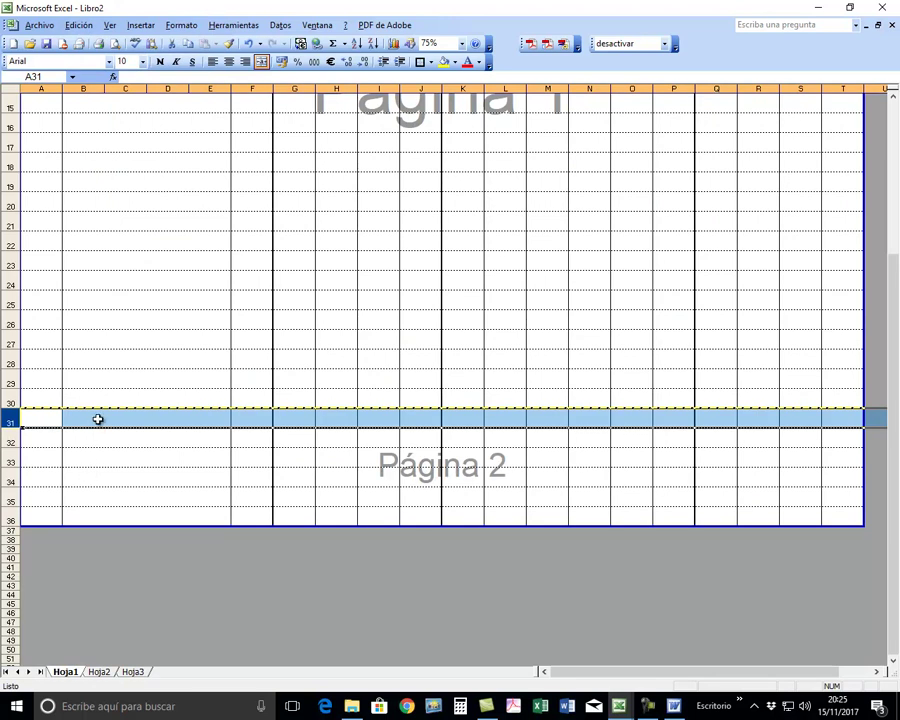
left_click(249, 45)
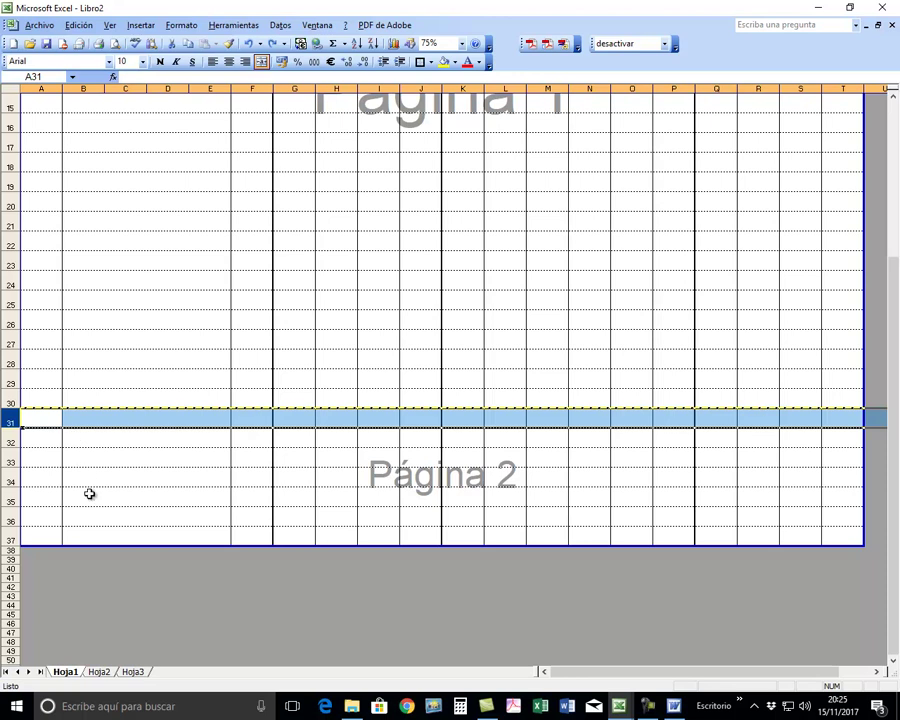
Select row 31 again and delete it through Edición > Eliminar.
left_click(90, 535)
left_click(92, 516)
left_click(95, 497)
left_click(97, 478)
left_click(108, 459)
left_click(114, 438)
left_click(110, 418)
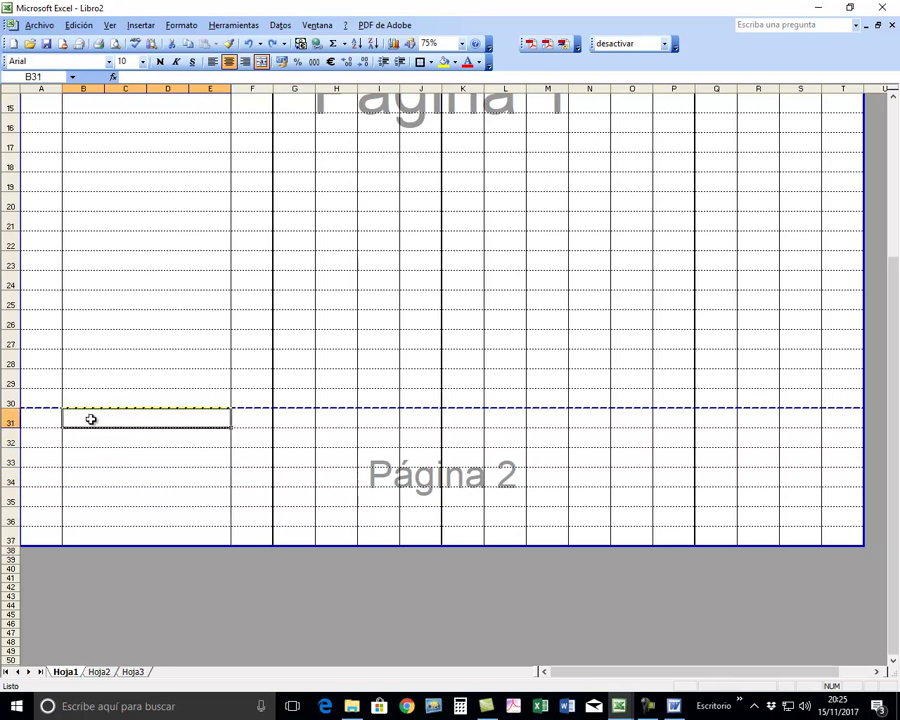
left_click(12, 421)
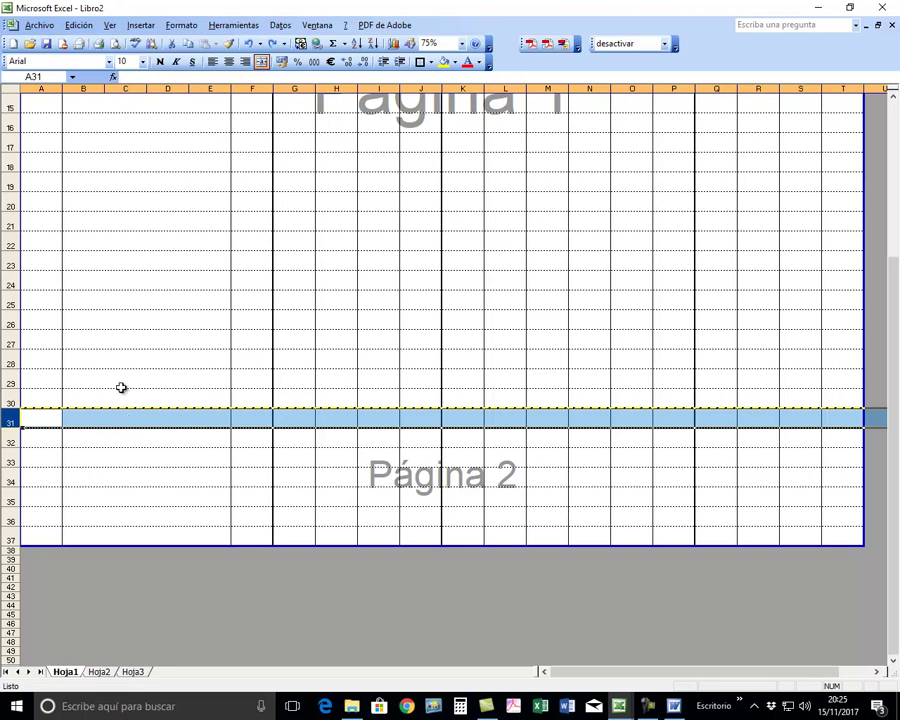
left_click(86, 27)
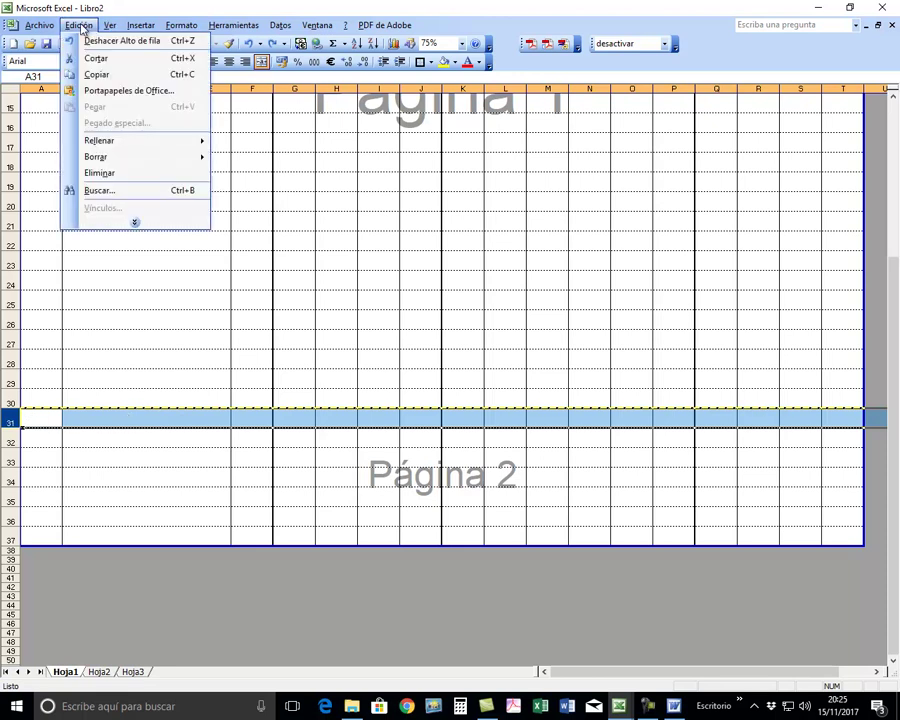
left_click(94, 171)
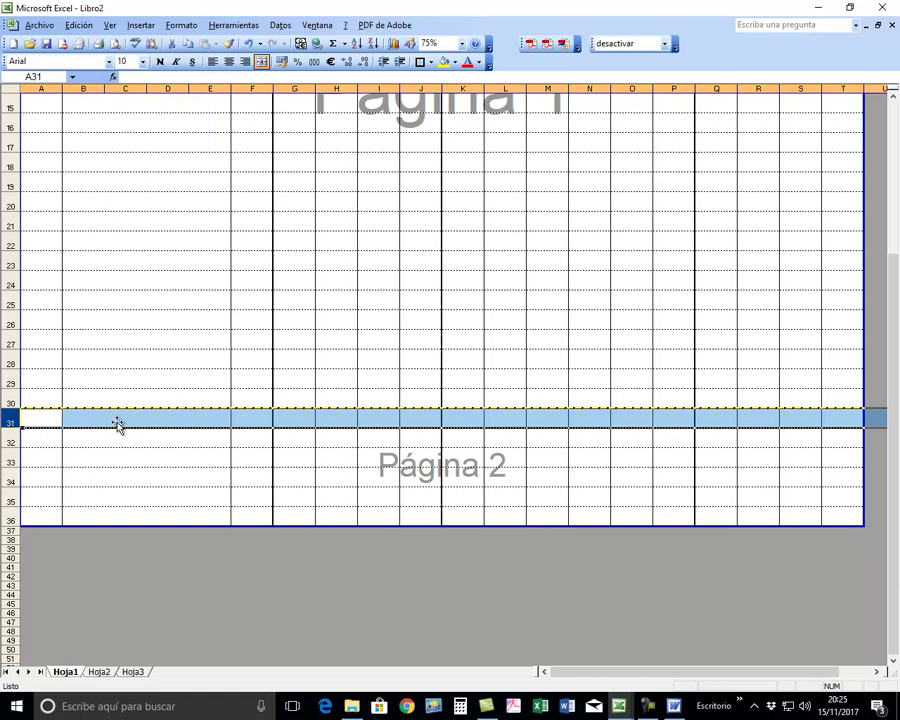
Select the merged cell B31 and bring up the Edición menu.
left_click(89, 518)
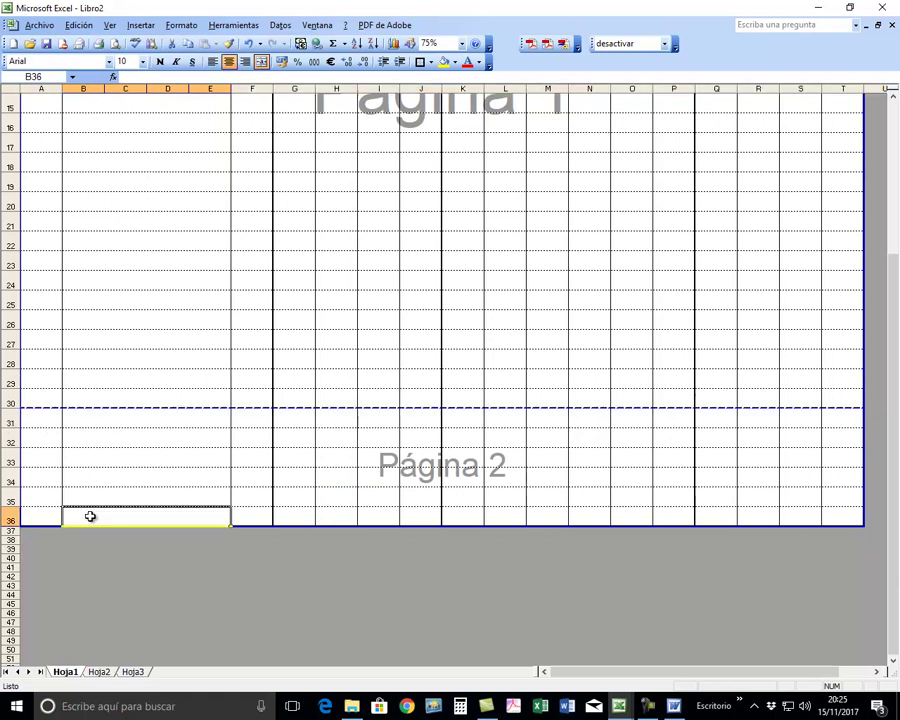
left_click(100, 496)
left_click(107, 477)
left_click(111, 459)
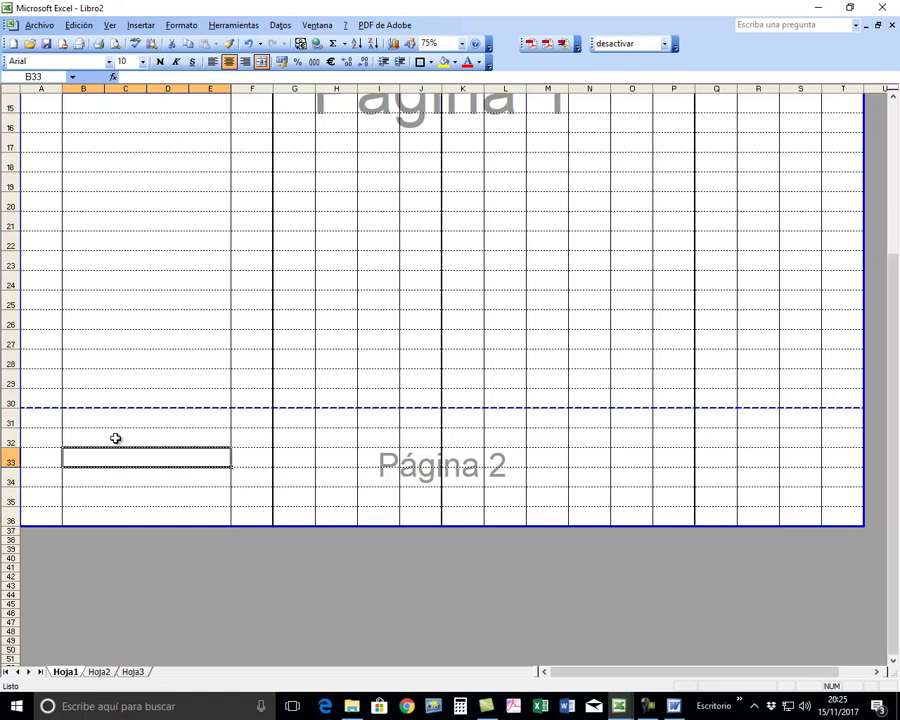
left_click(114, 440)
left_click(117, 420)
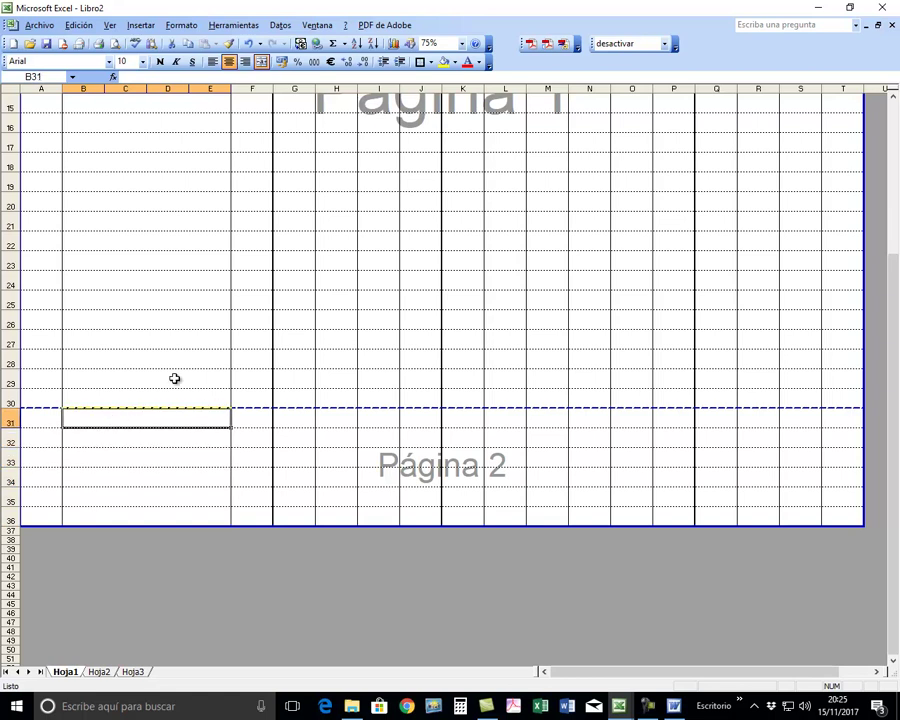
left_click(9, 421)
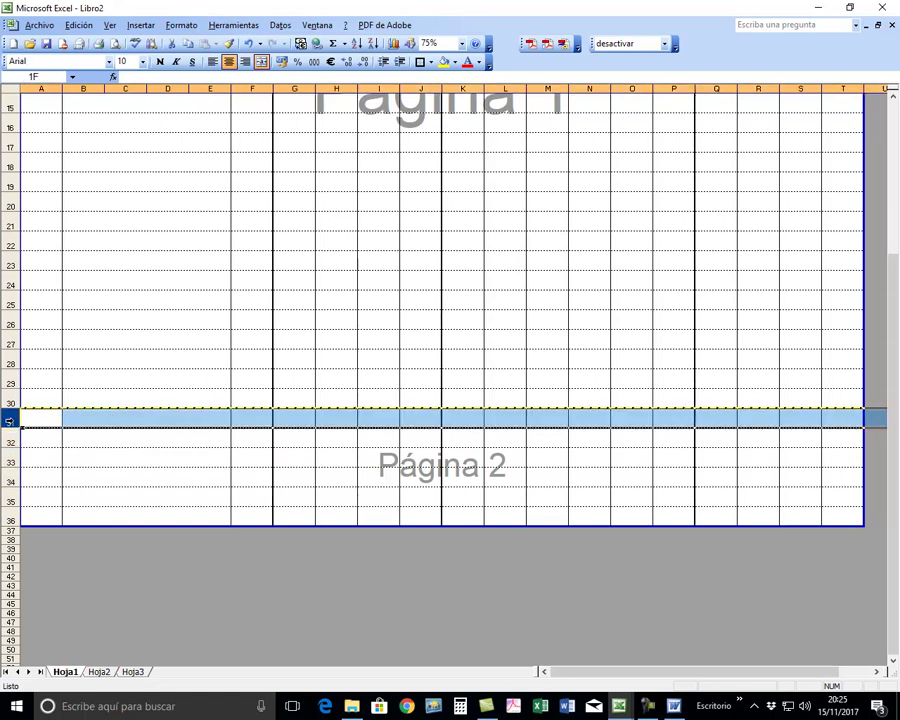
left_click(150, 423)
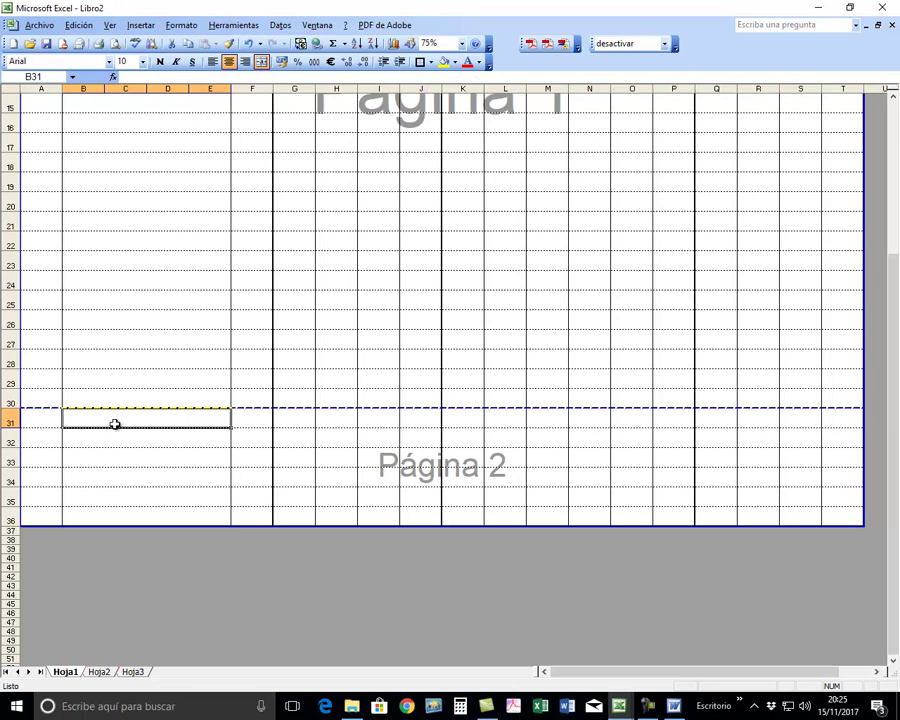
left_click(75, 25)
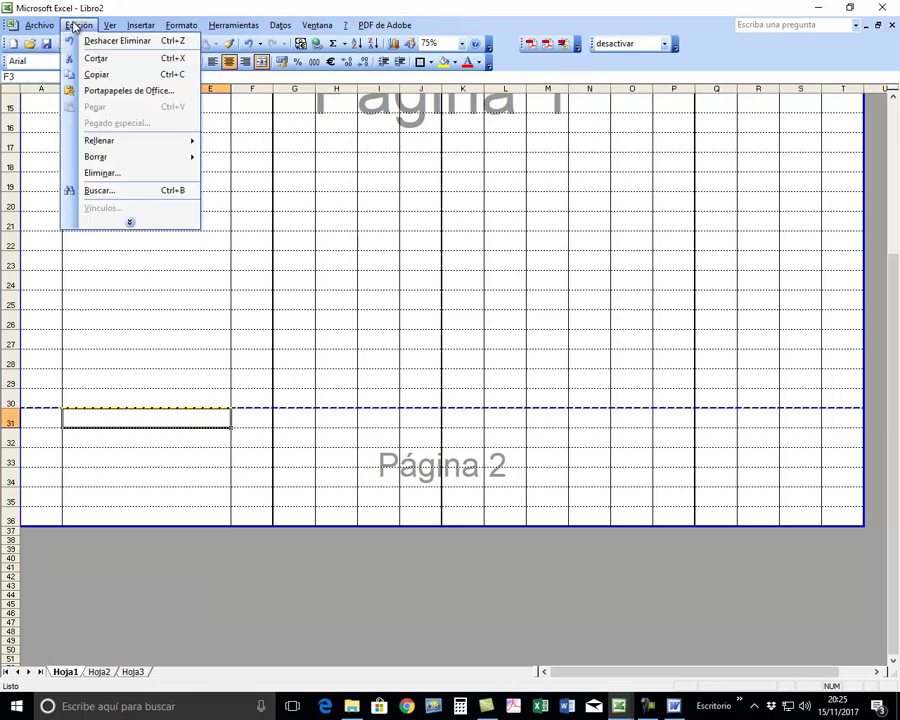
Cancel the Eliminar celdas dialog without deleting, leaving row 31 selected.
left_click(108, 174)
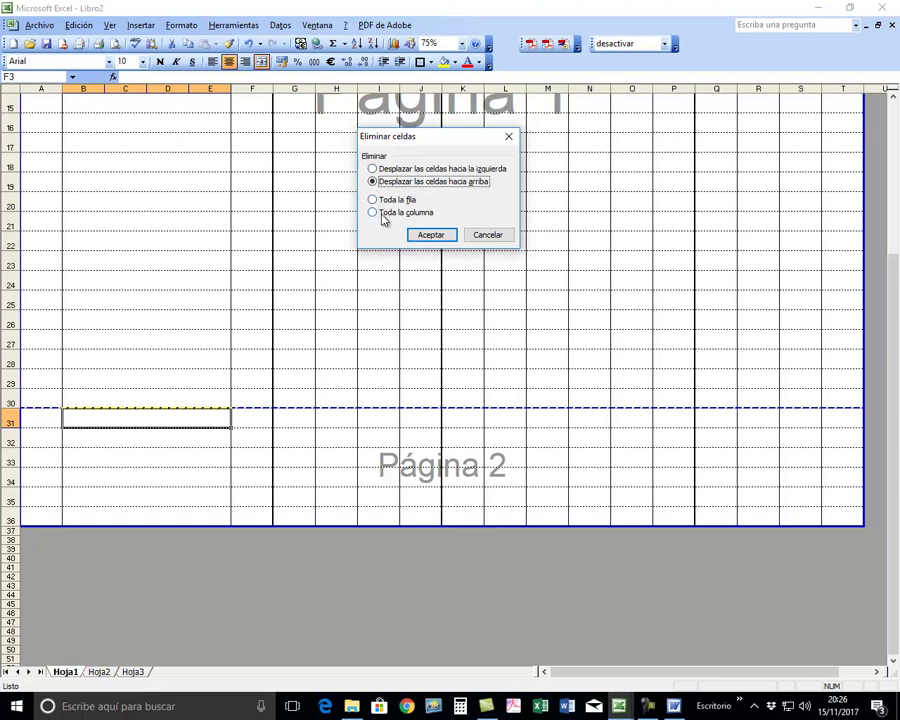
left_click(485, 236)
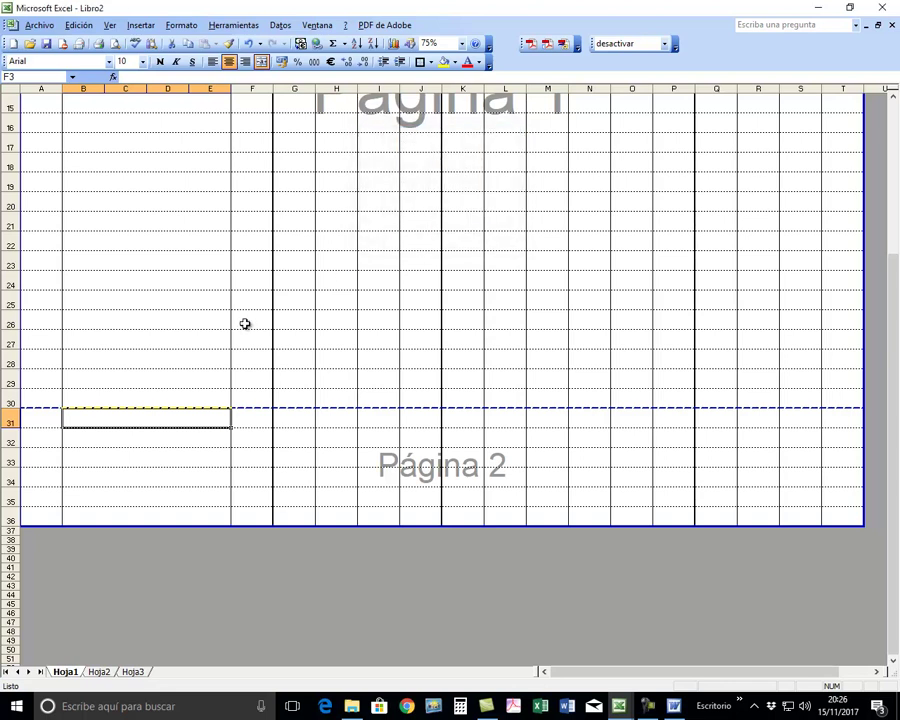
left_click(11, 419)
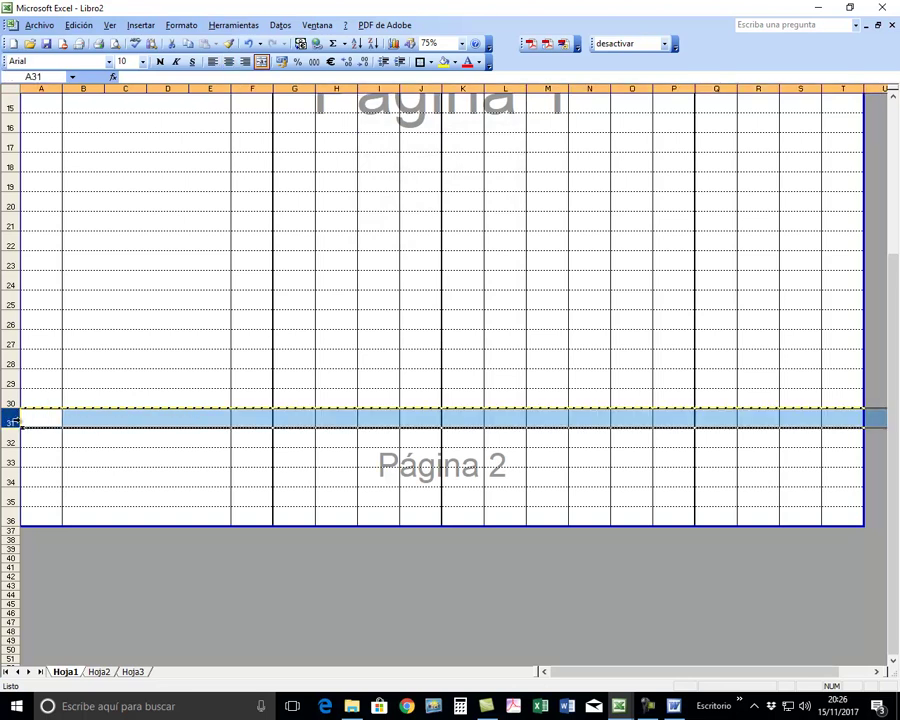
left_click(137, 419)
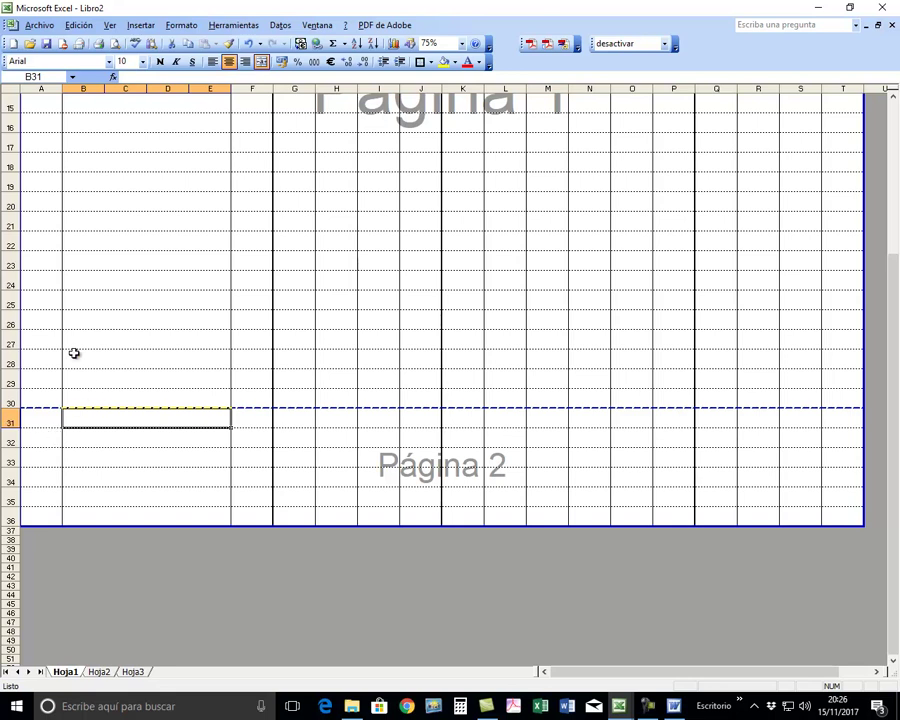
Delete rows 31 to 36 so the card ends at row 30.
left_click(9, 420)
left_click_drag(9, 420, 8, 511)
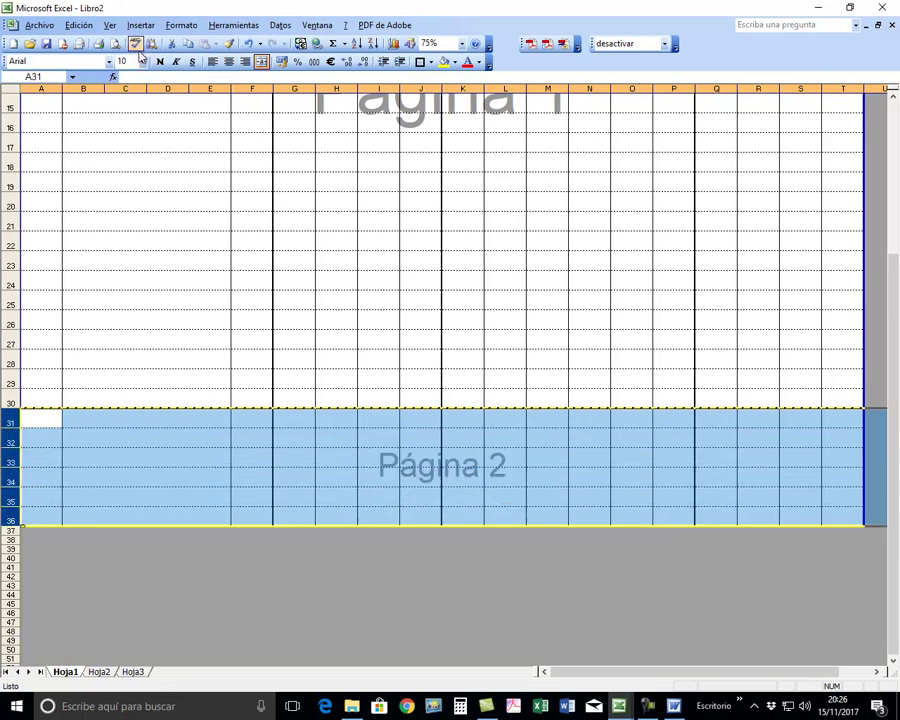
left_click(86, 28)
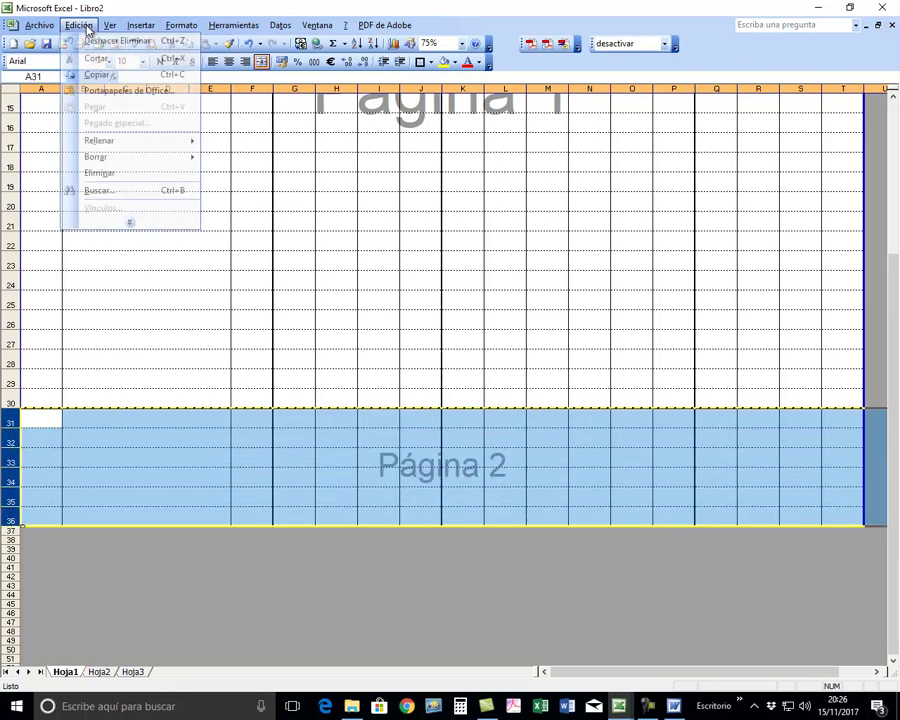
left_click(100, 172)
left_click(116, 340)
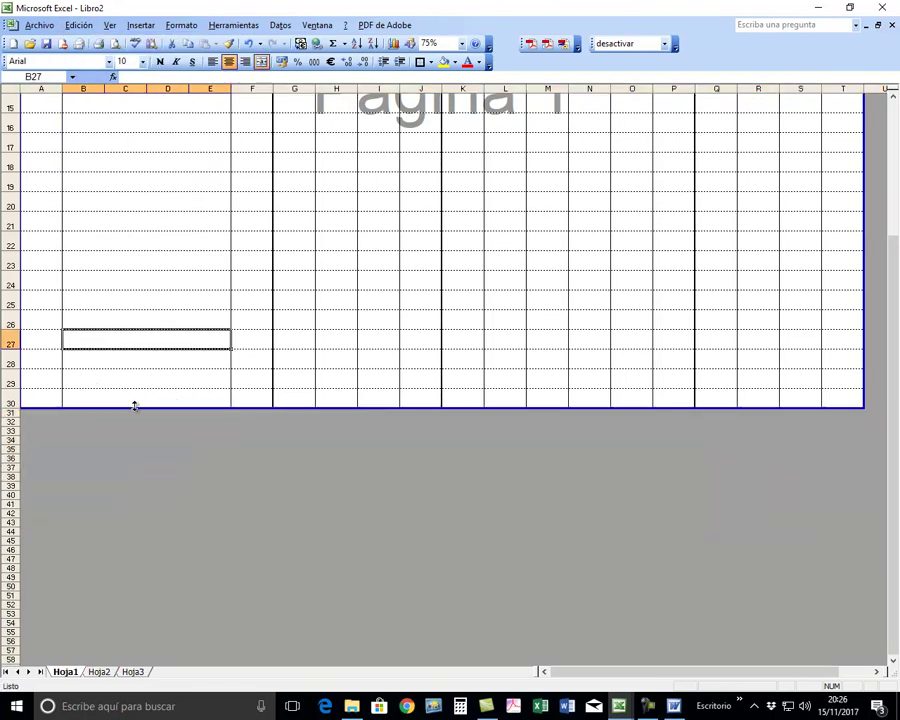
scroll(258, 262, "up", 4)
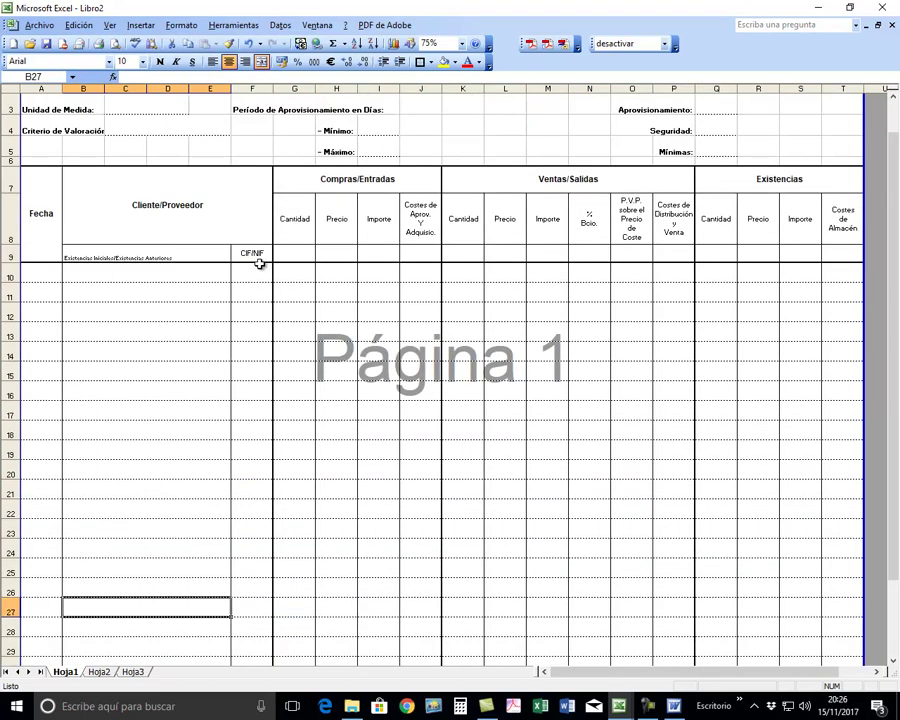
scroll(256, 260, "up", 1)
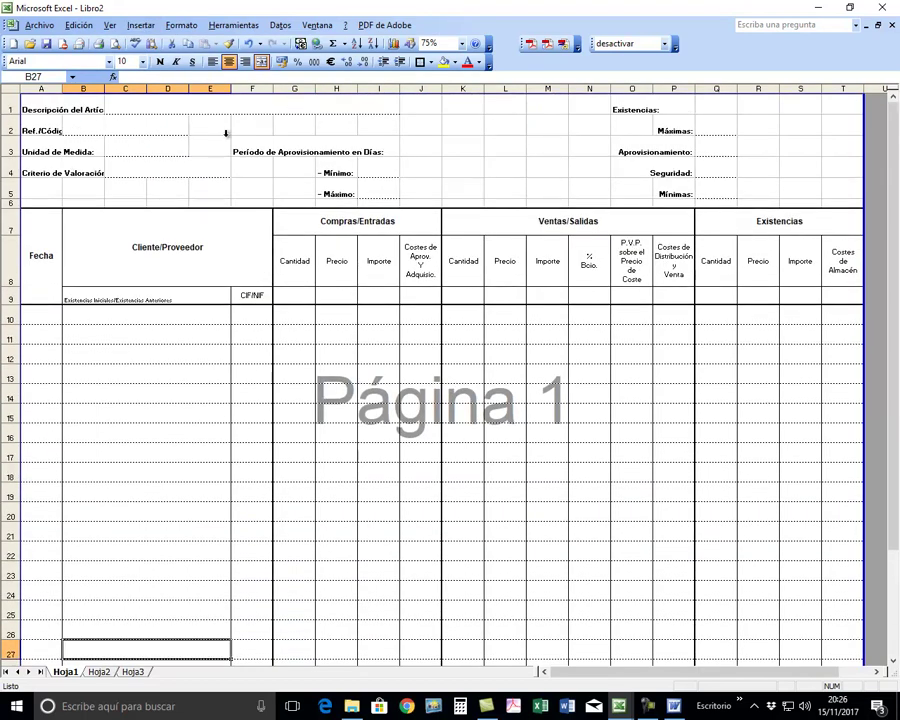
Zoom the sheet to 60% and confirm in print preview that it fits one page.
left_click(461, 44)
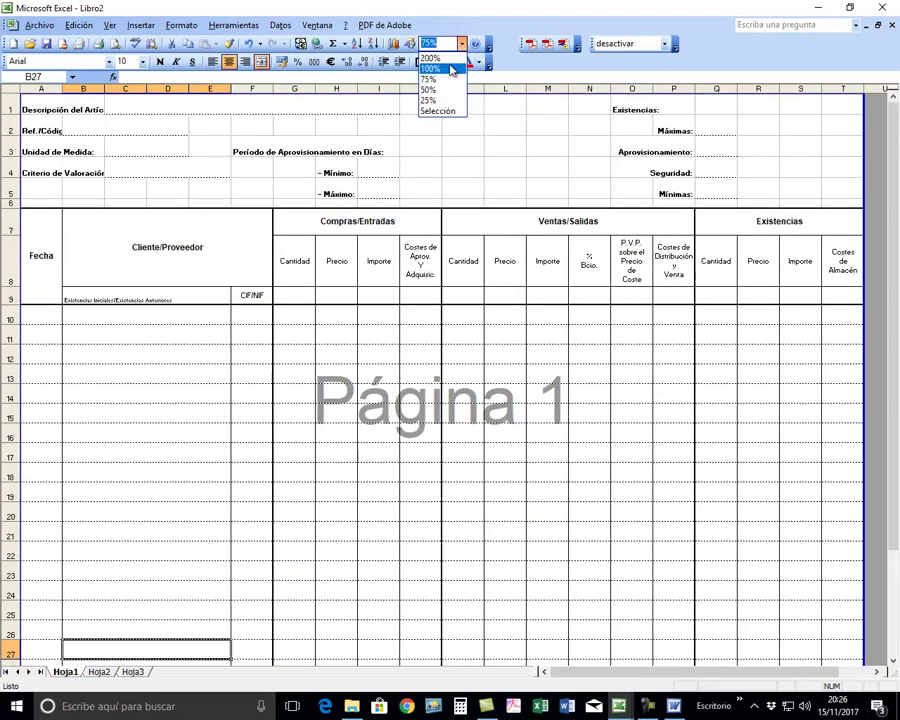
type("60")
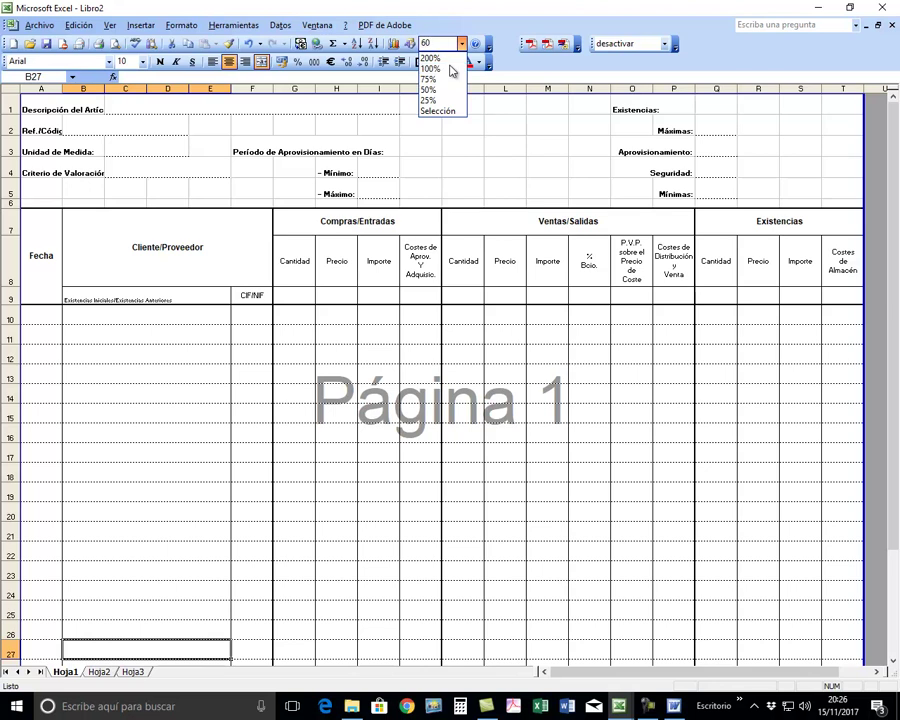
key("Return")
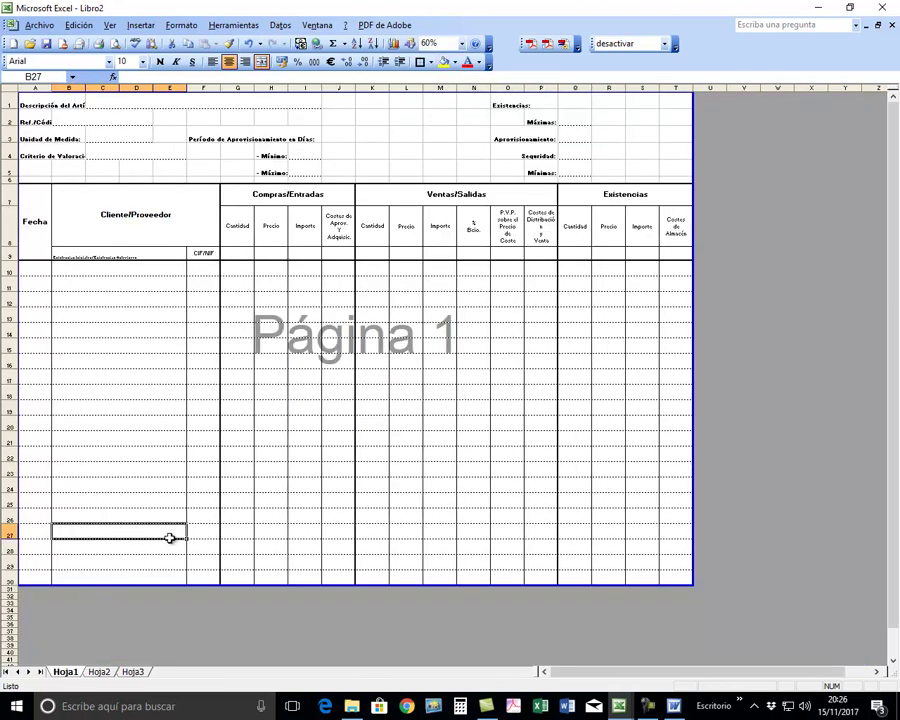
left_click(116, 45)
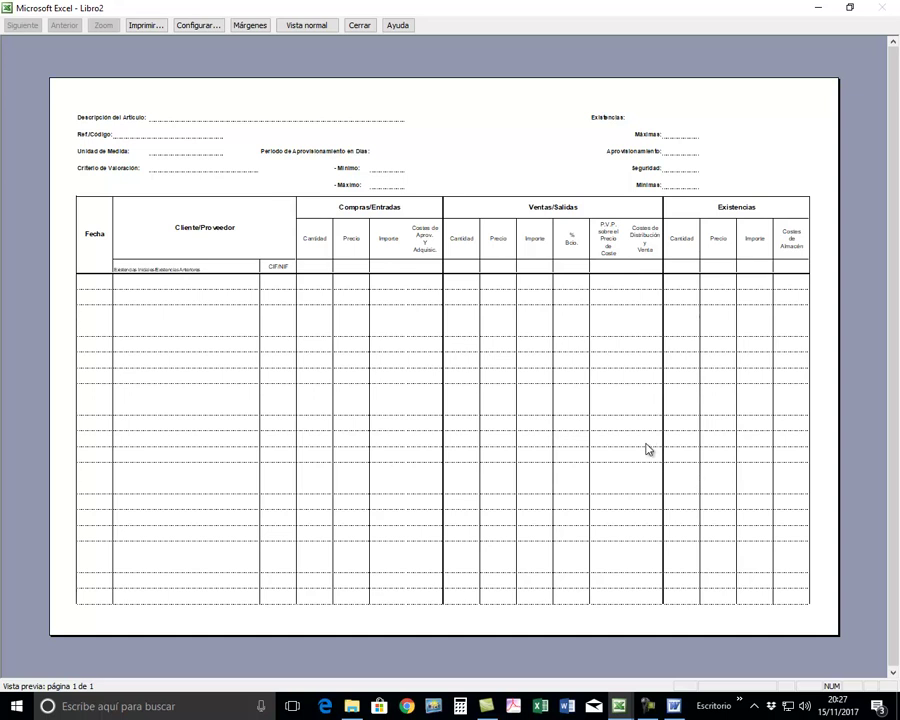
left_click(359, 25)
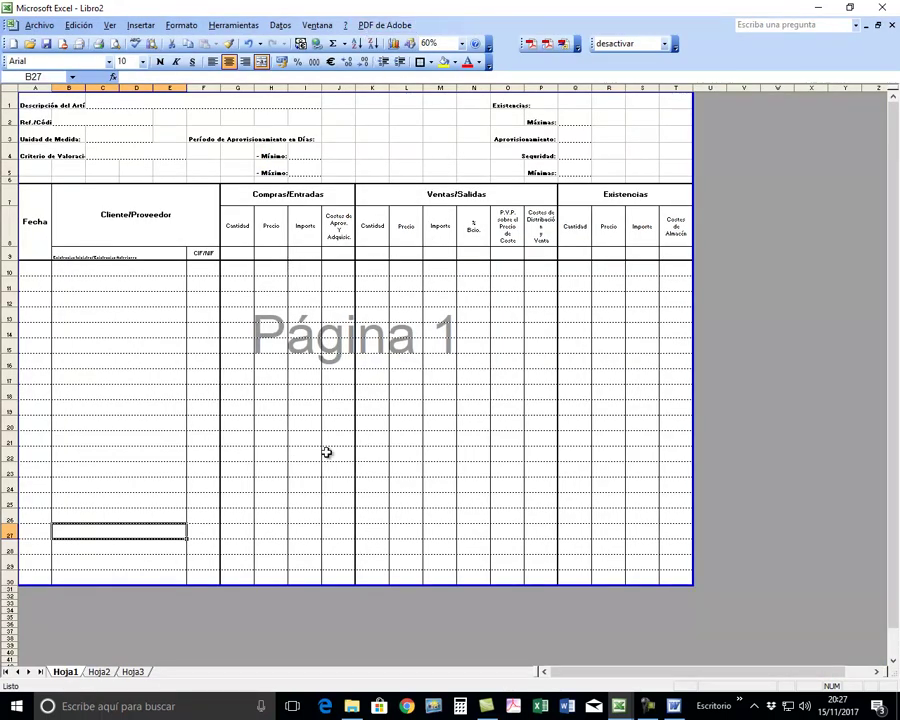
Switch to the FICHA ALMACEN 1MGA (1).xls workbook and select its shaded row 9 cells.
mouse_move(622, 708)
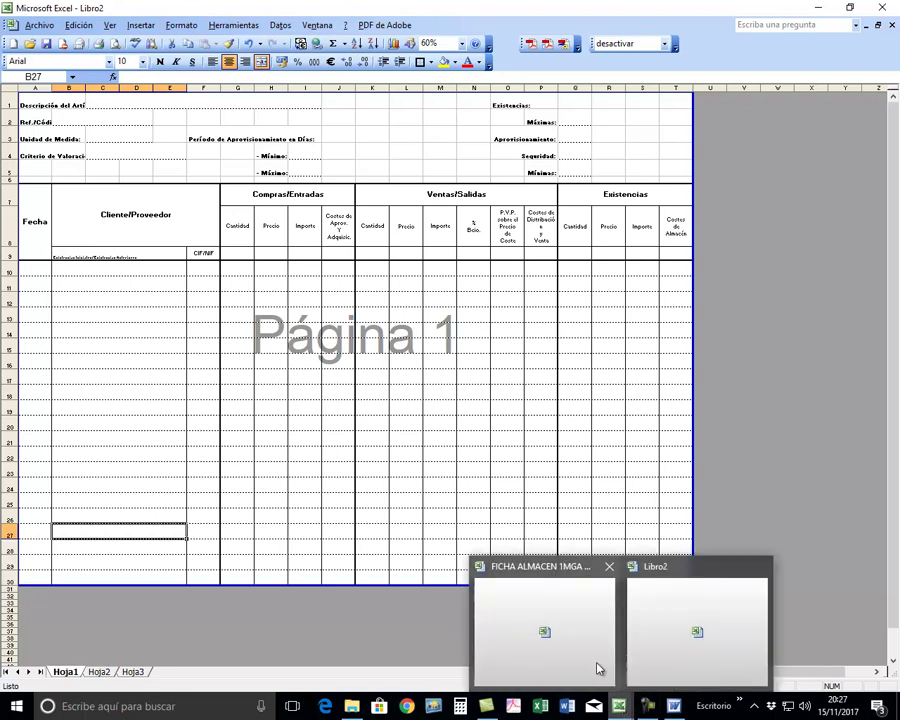
left_click(581, 637)
left_click_drag(294, 239, 670, 234)
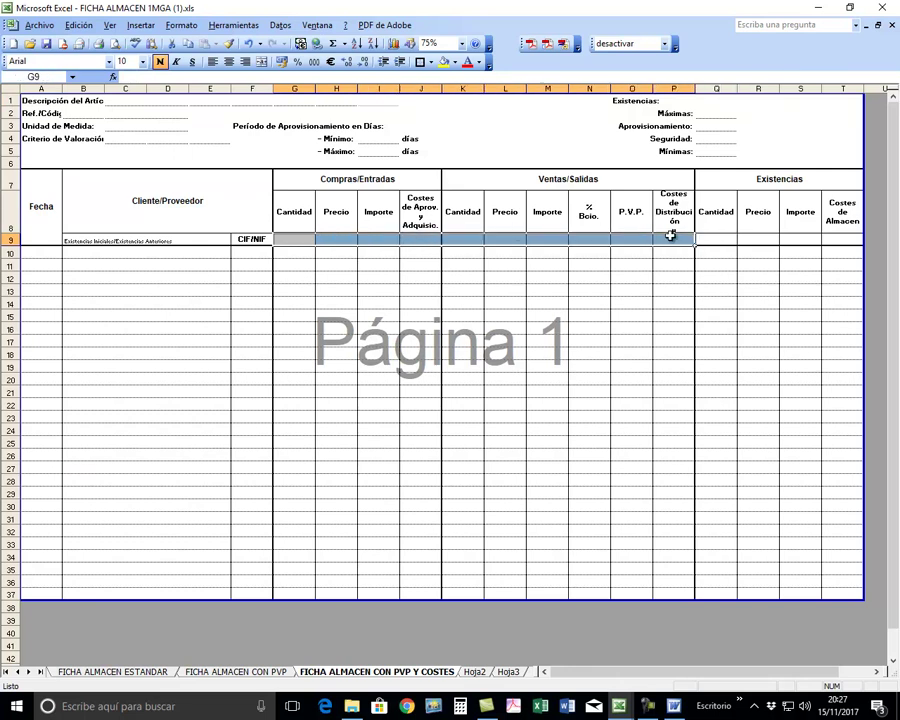
Clear the reference selection, return to Libro2 and select row 9 cells G9:P9.
left_click(667, 254)
mouse_move(620, 708)
left_click(685, 573)
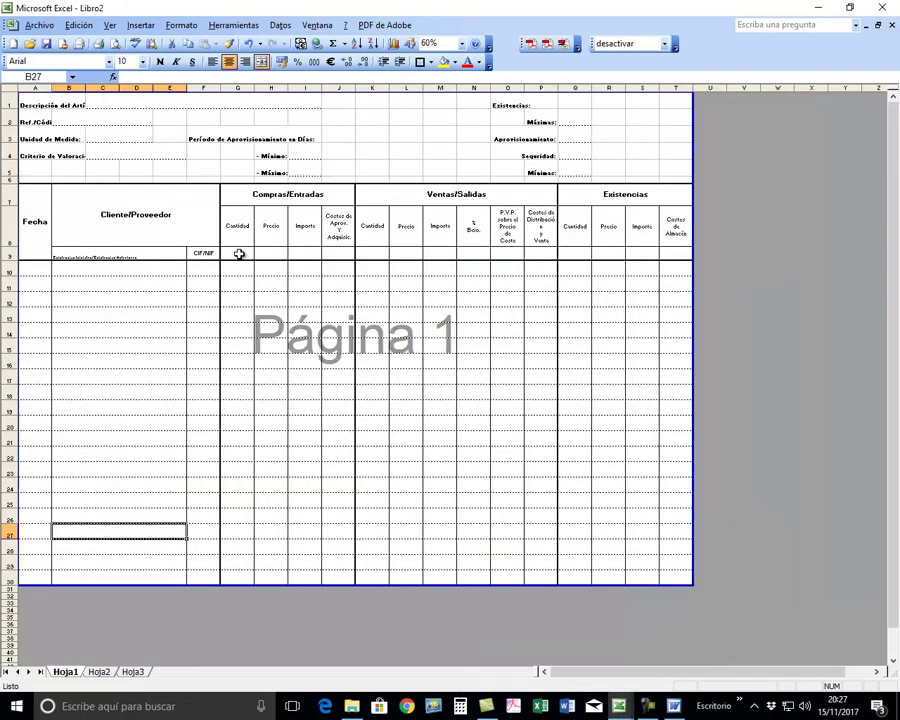
left_click_drag(238, 253, 539, 253)
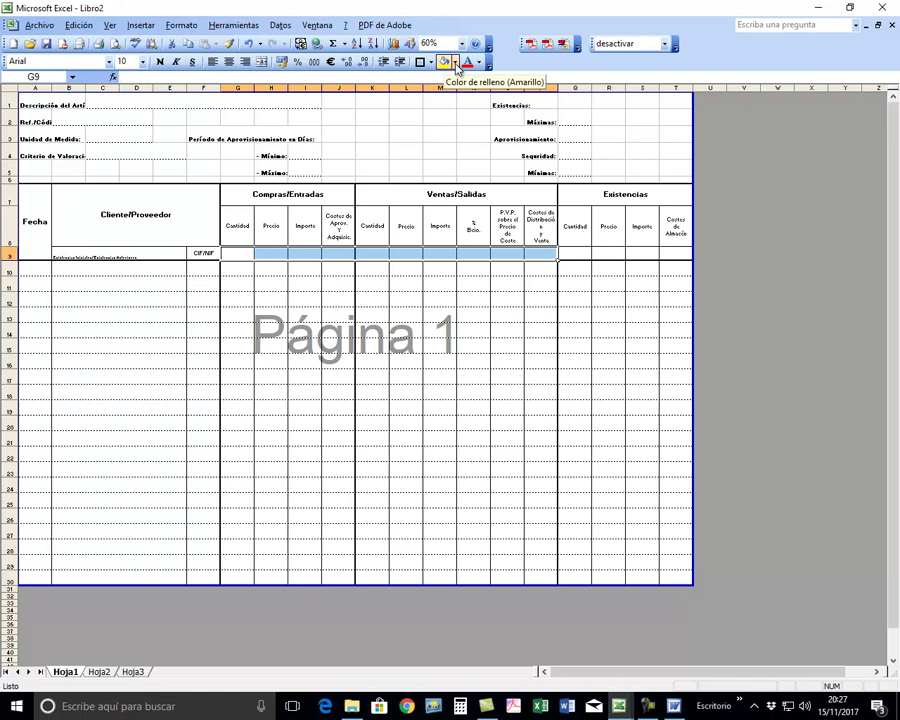
Fill the row 9 cells grey and check the result in print preview.
left_click(456, 64)
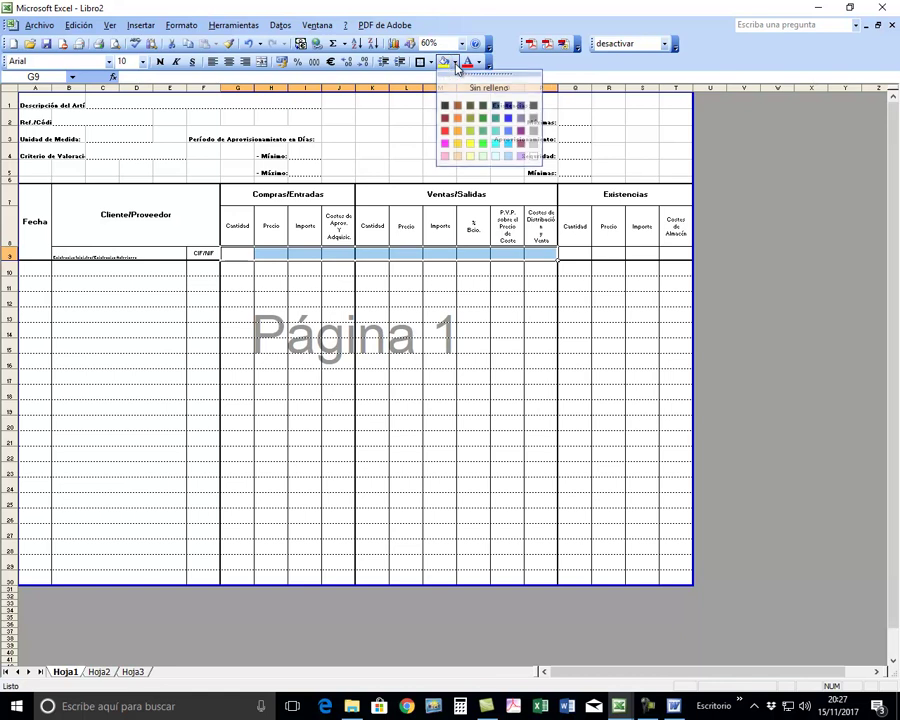
left_click(533, 146)
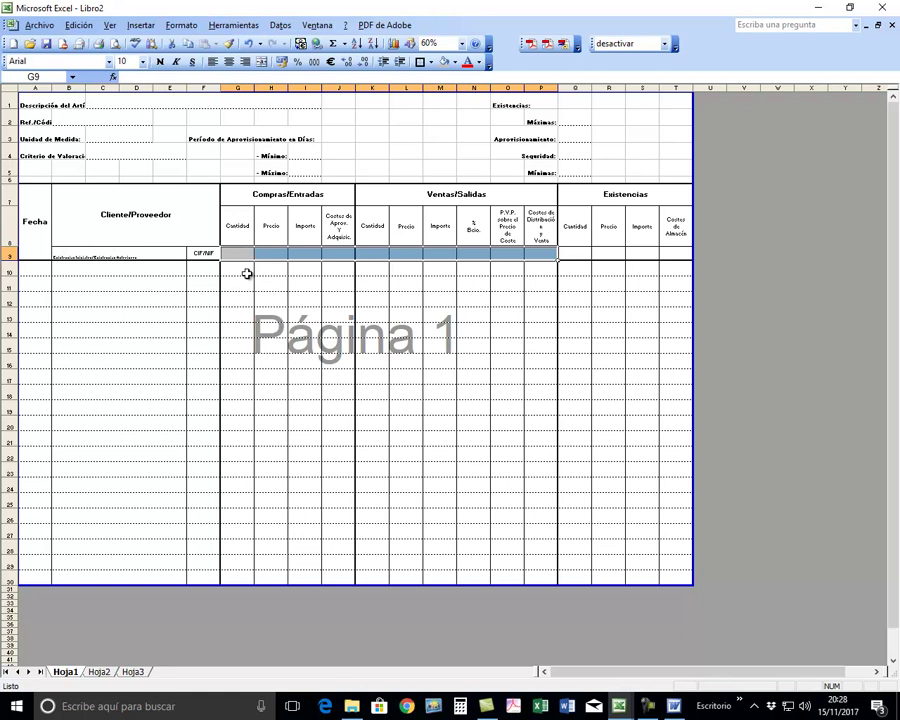
left_click(240, 285)
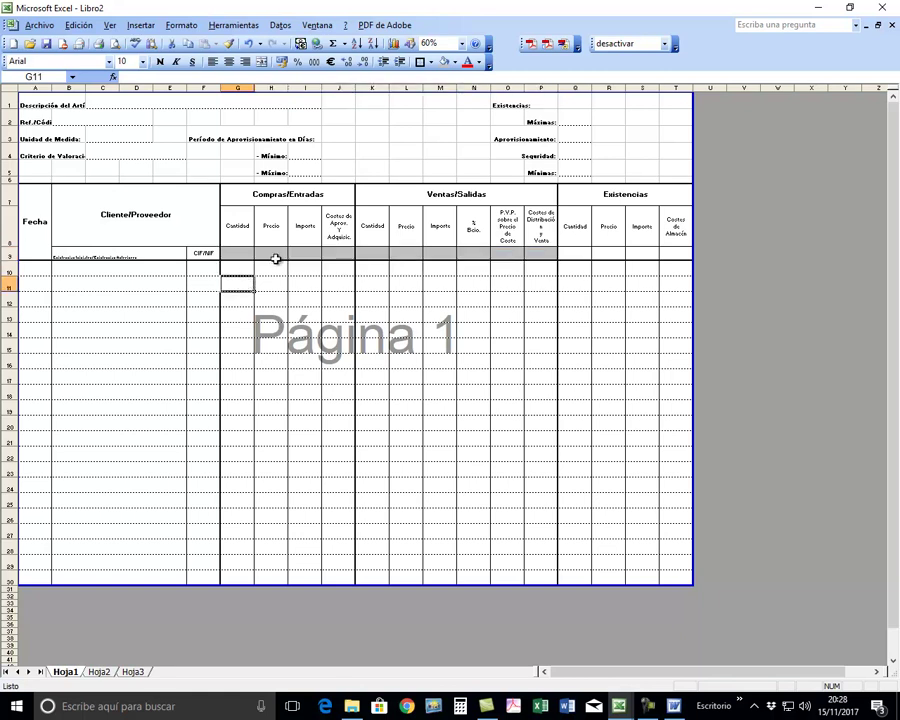
left_click(115, 43)
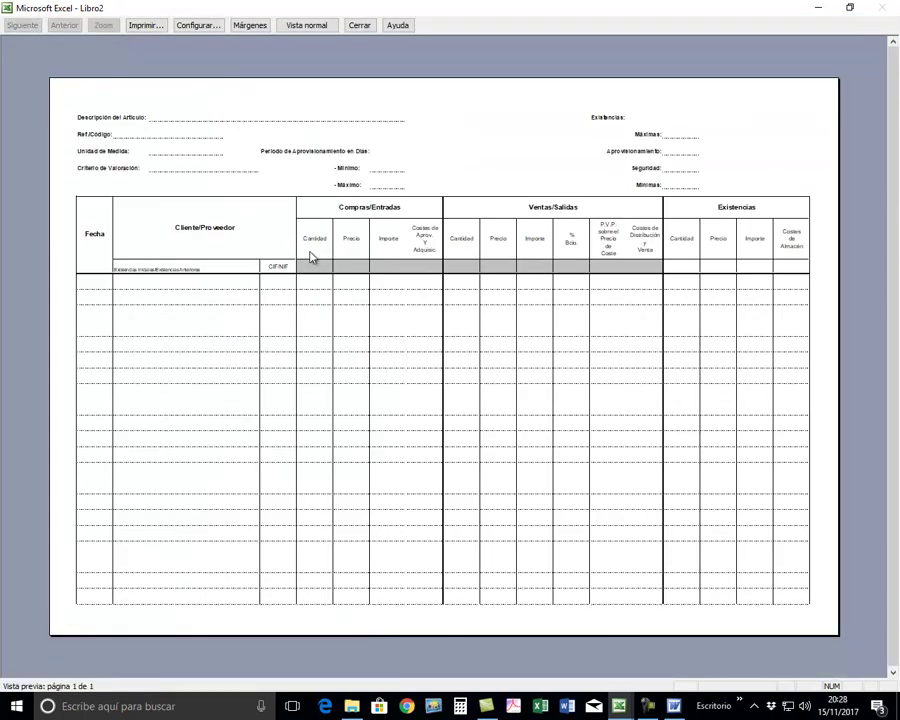
left_click(338, 27)
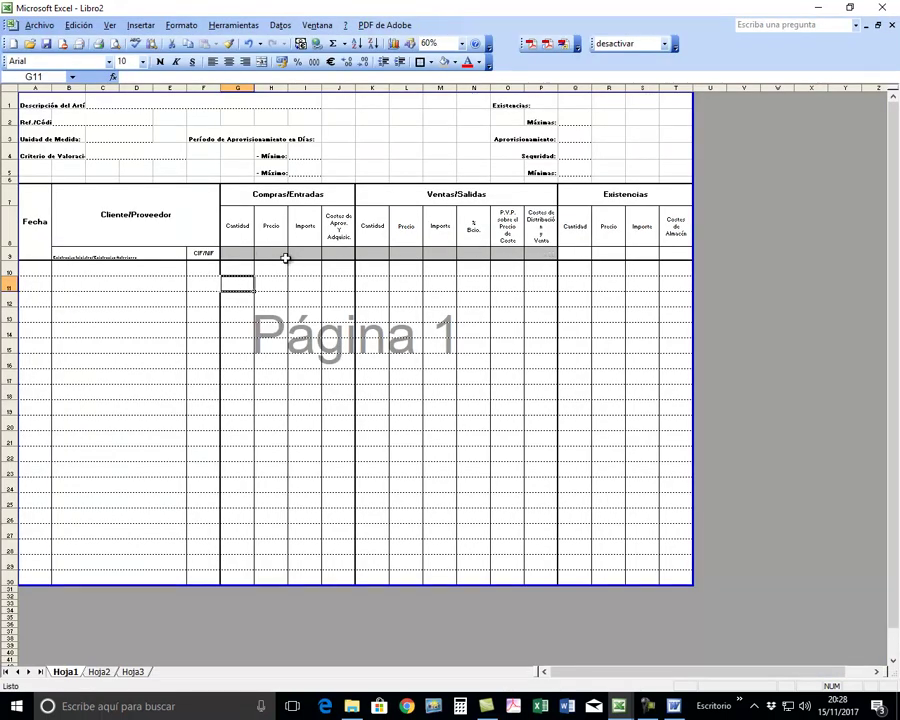
Undo the grey fill and reselect cells G9 through P9.
left_click(283, 249)
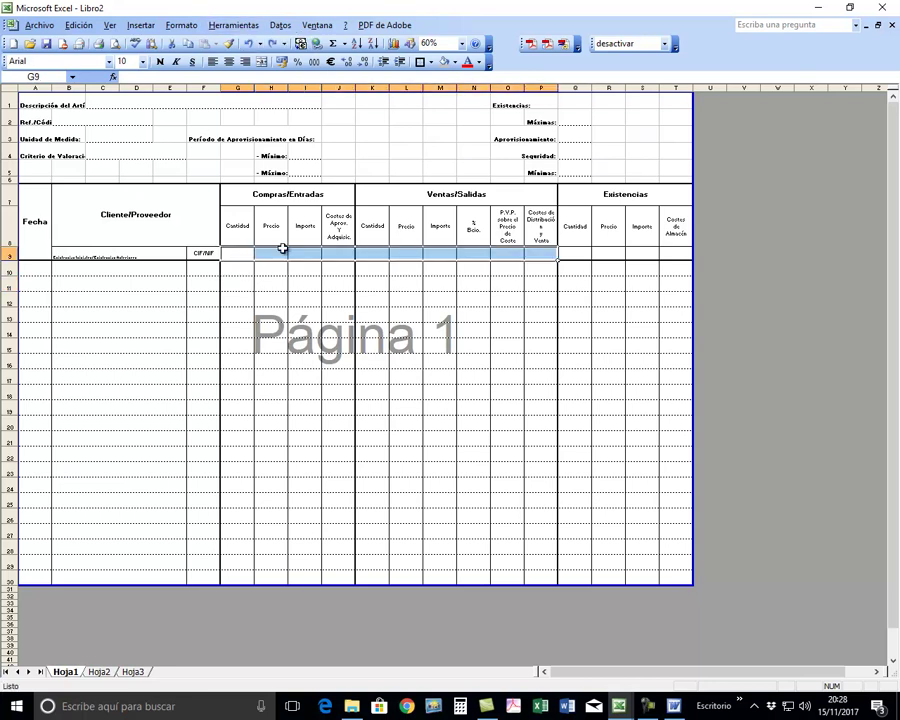
left_click(372, 358)
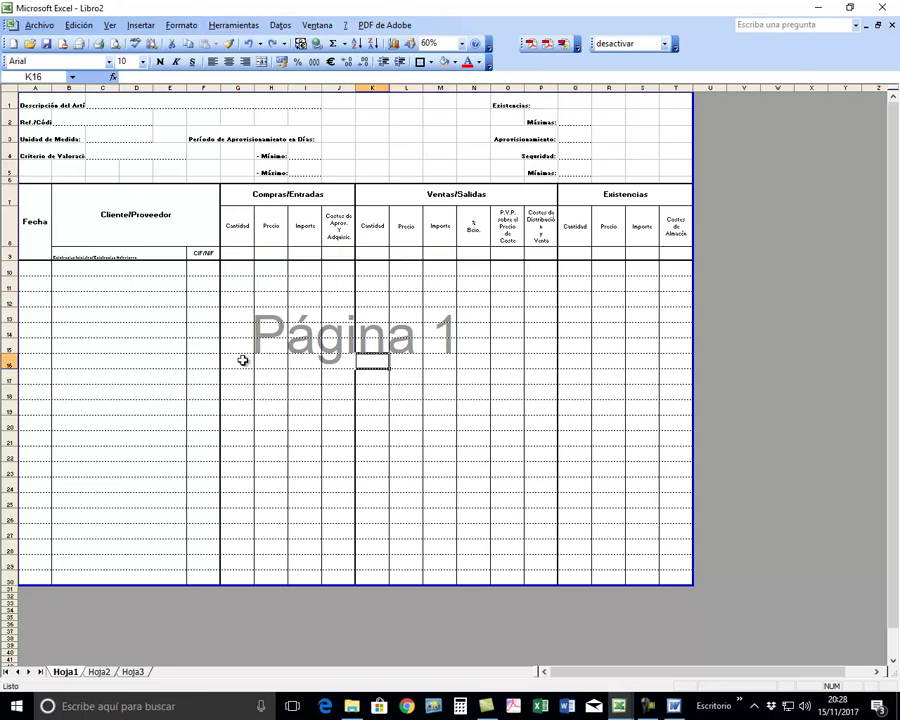
left_click(245, 253)
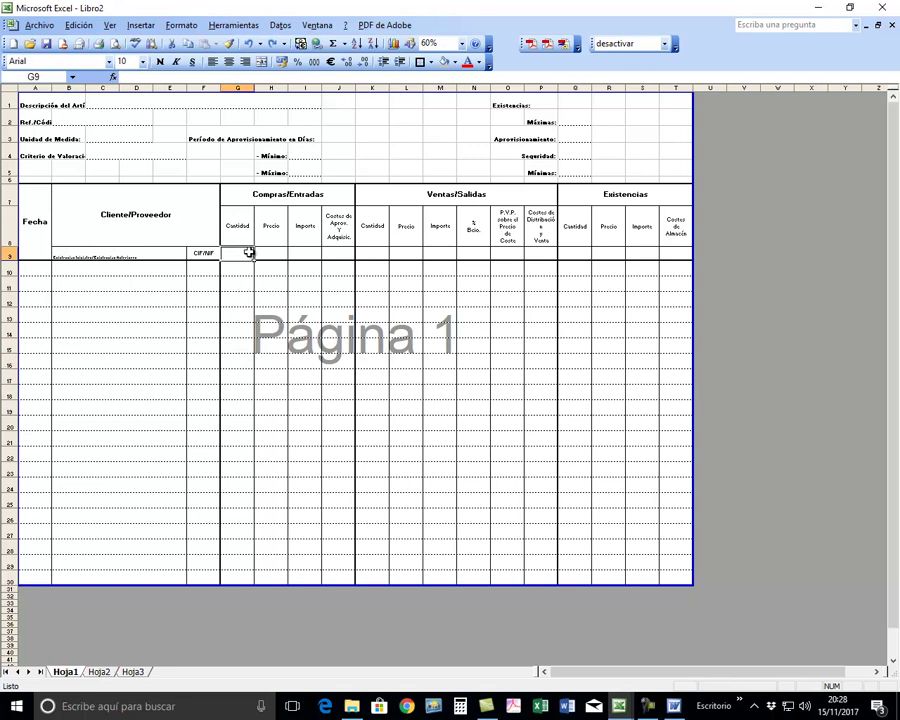
left_click_drag(245, 253, 533, 252)
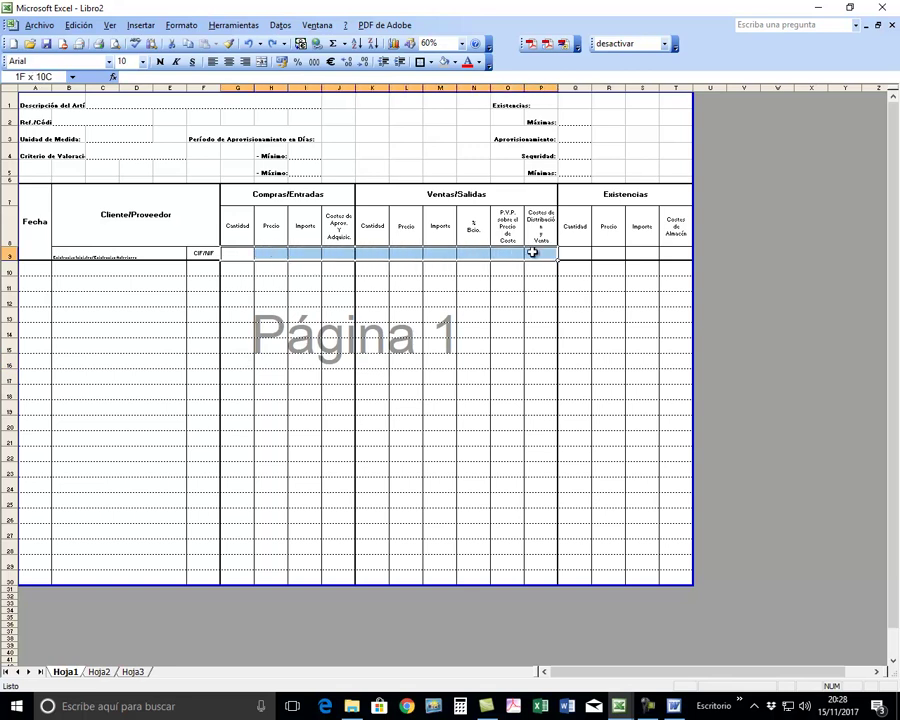
Choose light grey shading for G9:P9 in Formato de celdas > Tramas.
left_click(183, 25)
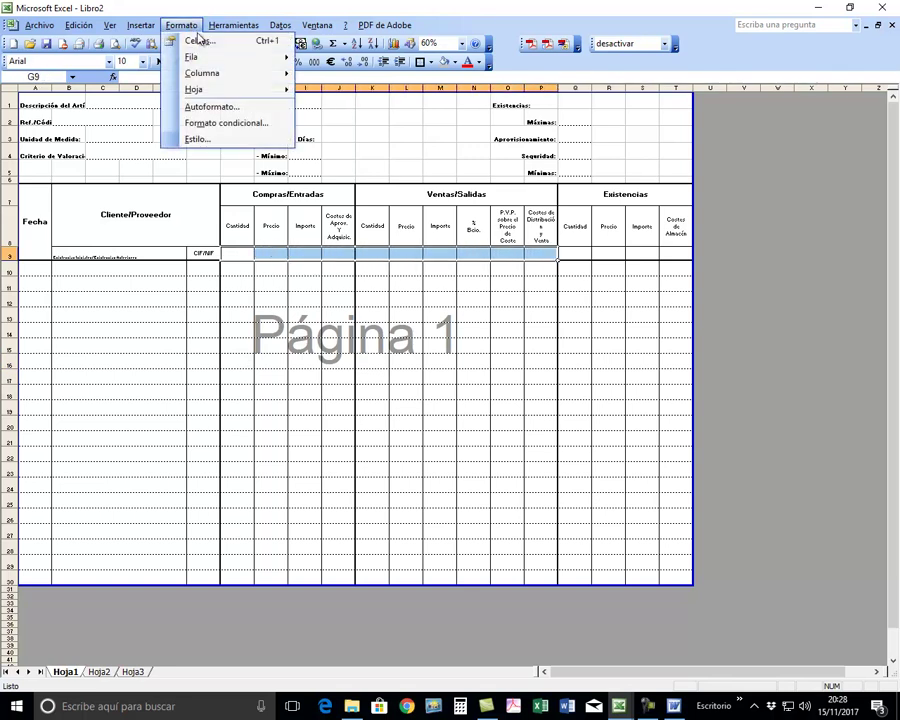
left_click(202, 42)
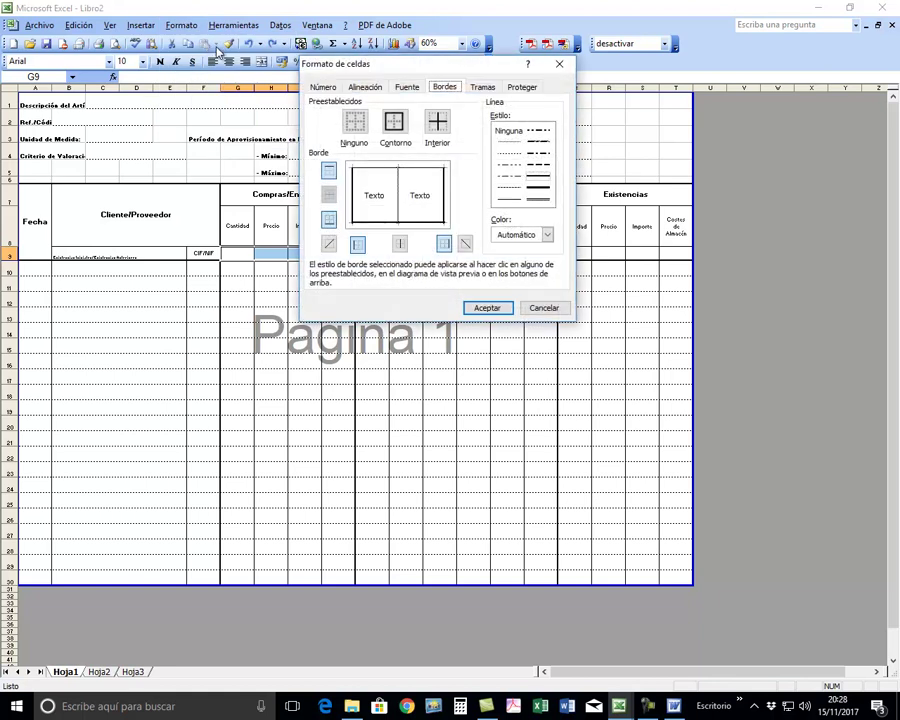
left_click(484, 89)
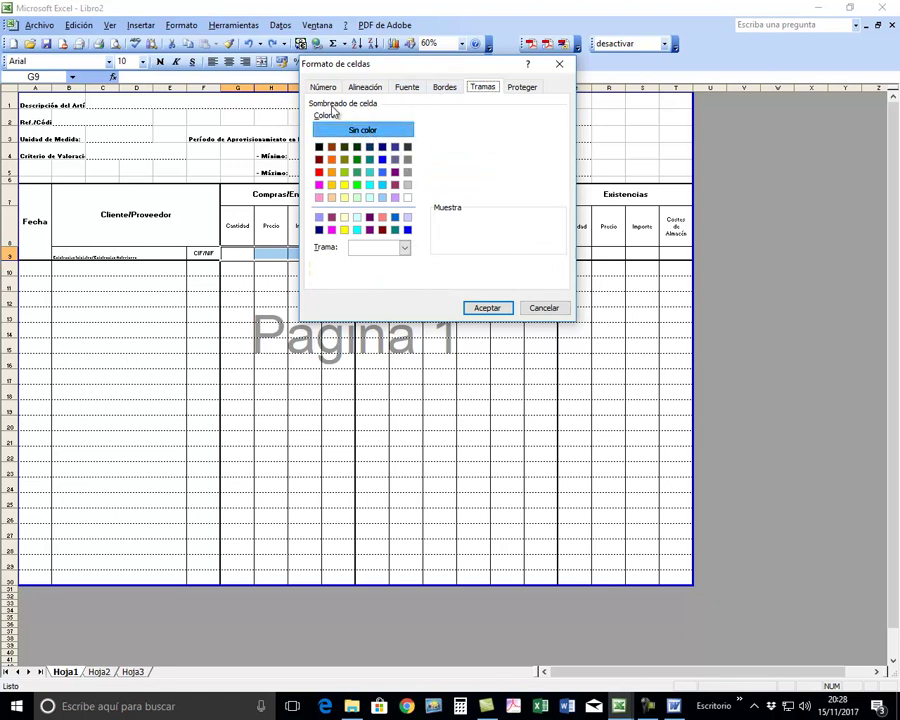
left_click(383, 127)
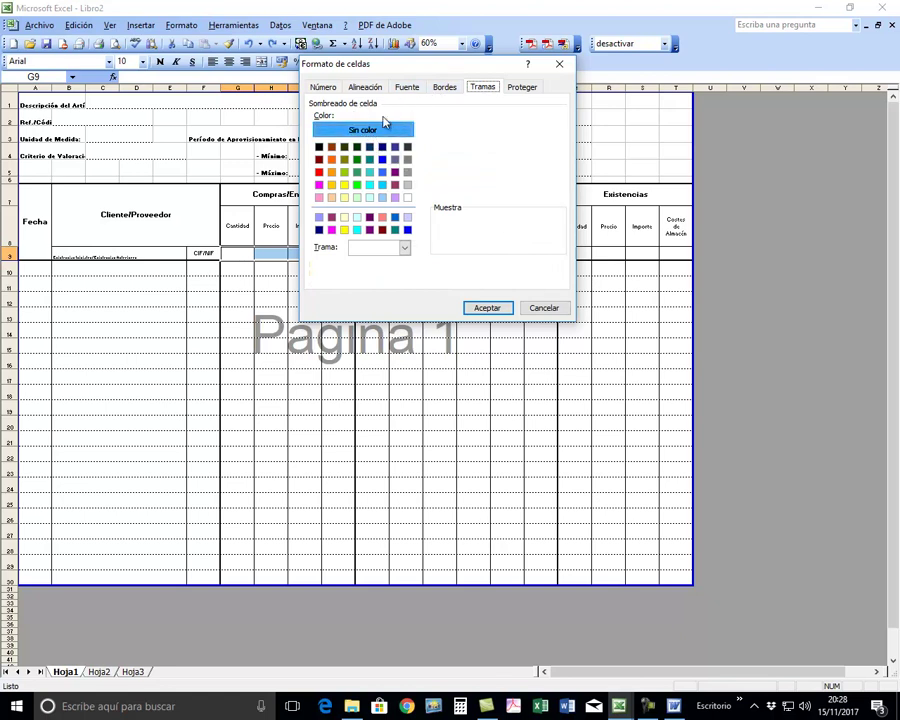
left_click(406, 186)
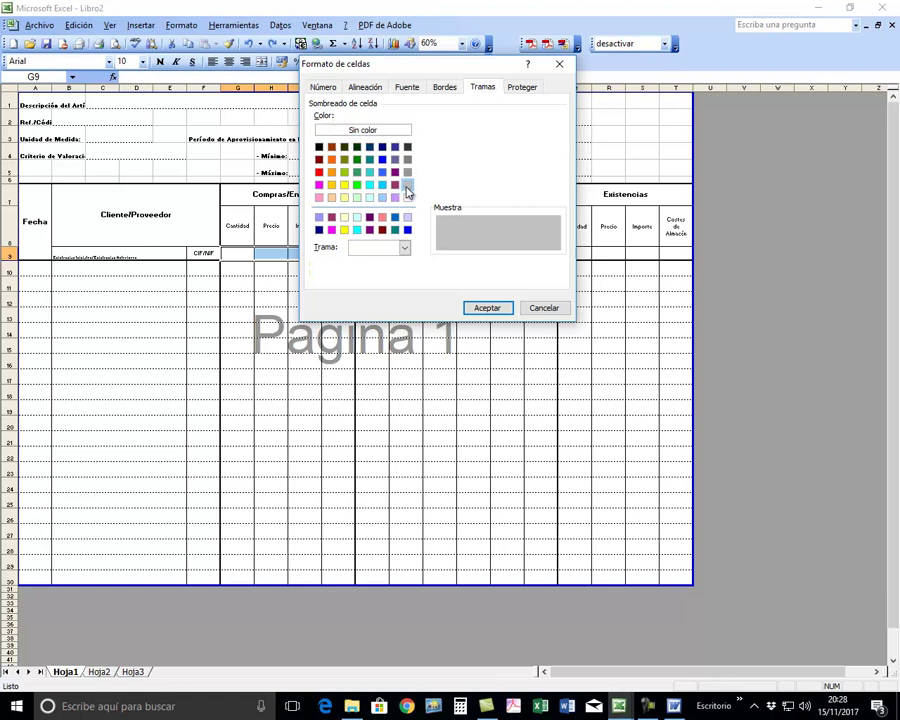
Try the Atenuado al 12,5% and crosshatch patterns, then apply plain solid grey.
left_click(405, 248)
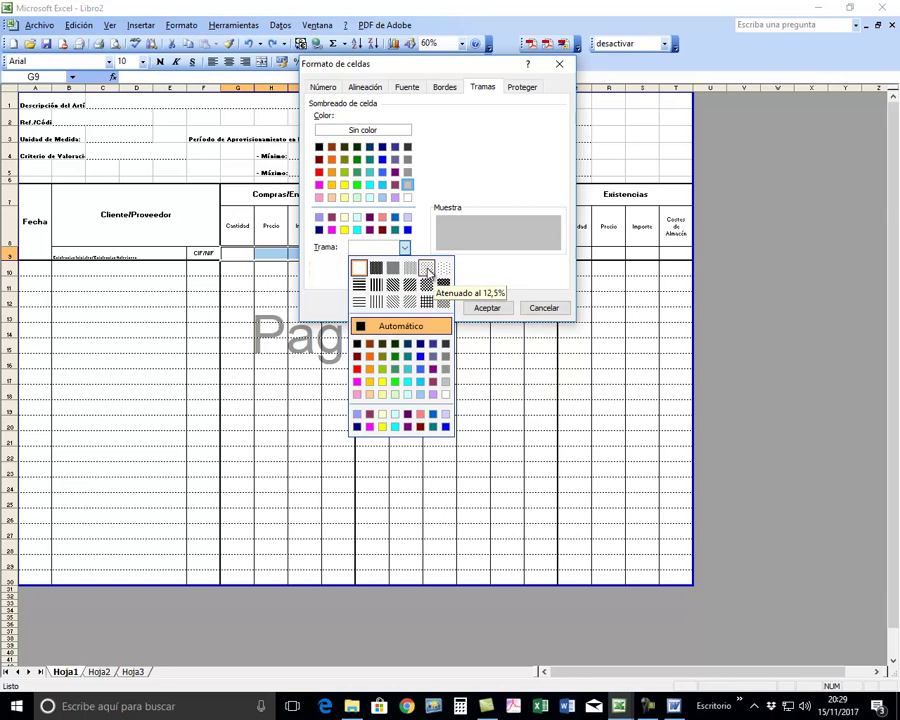
left_click(427, 268)
left_click(404, 247)
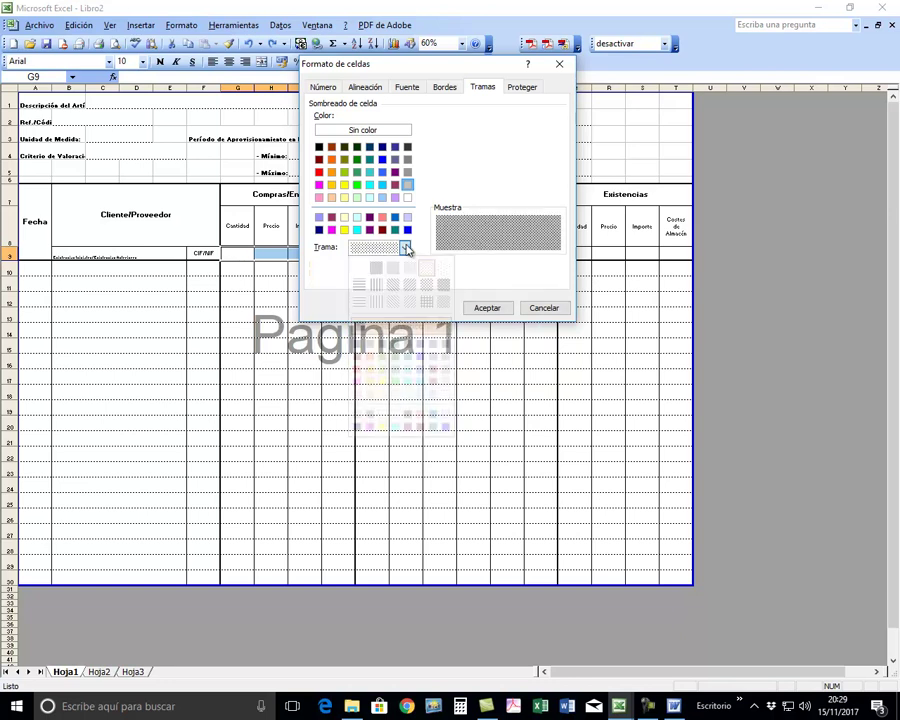
left_click(427, 301)
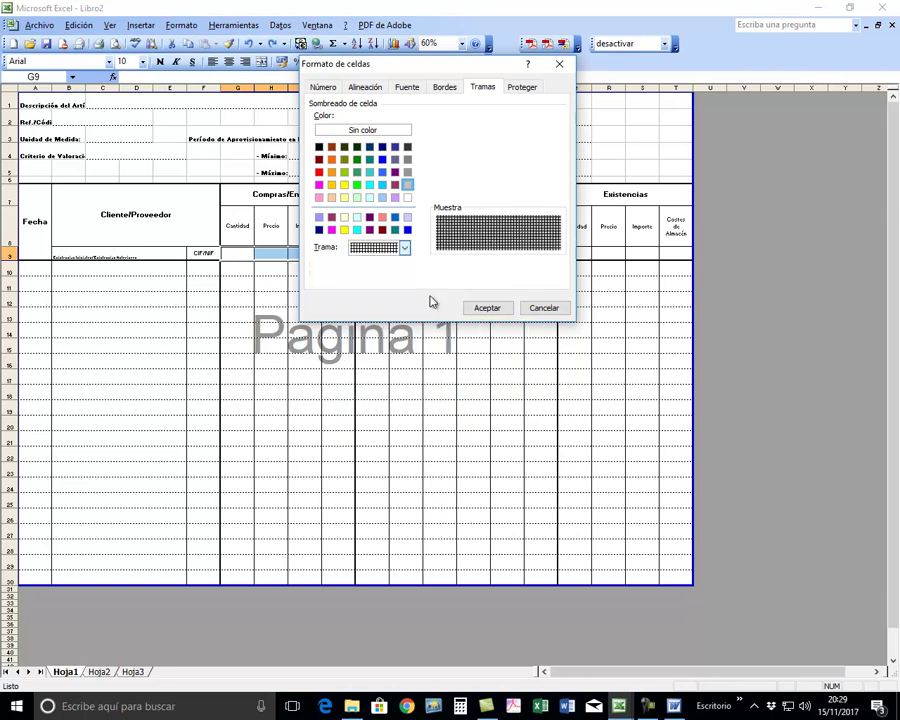
left_click(404, 248)
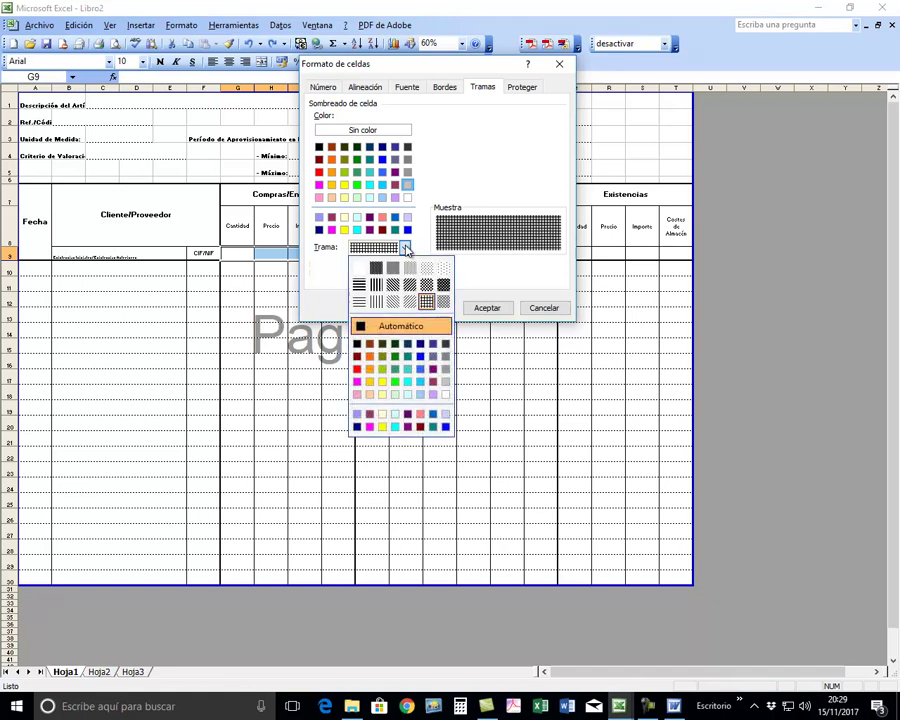
left_click(361, 272)
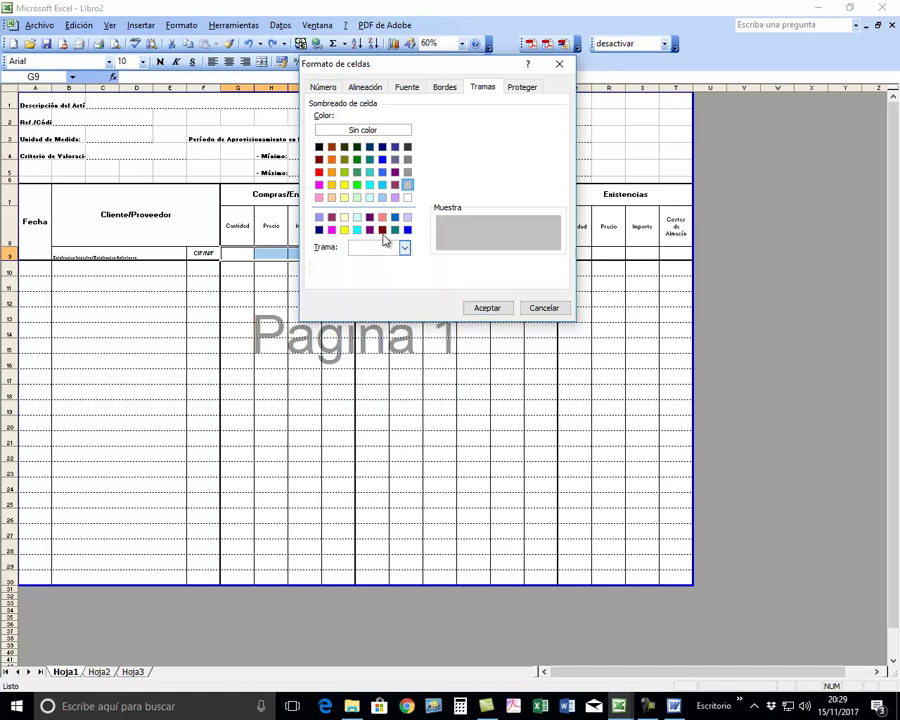
left_click(487, 308)
left_click(460, 347)
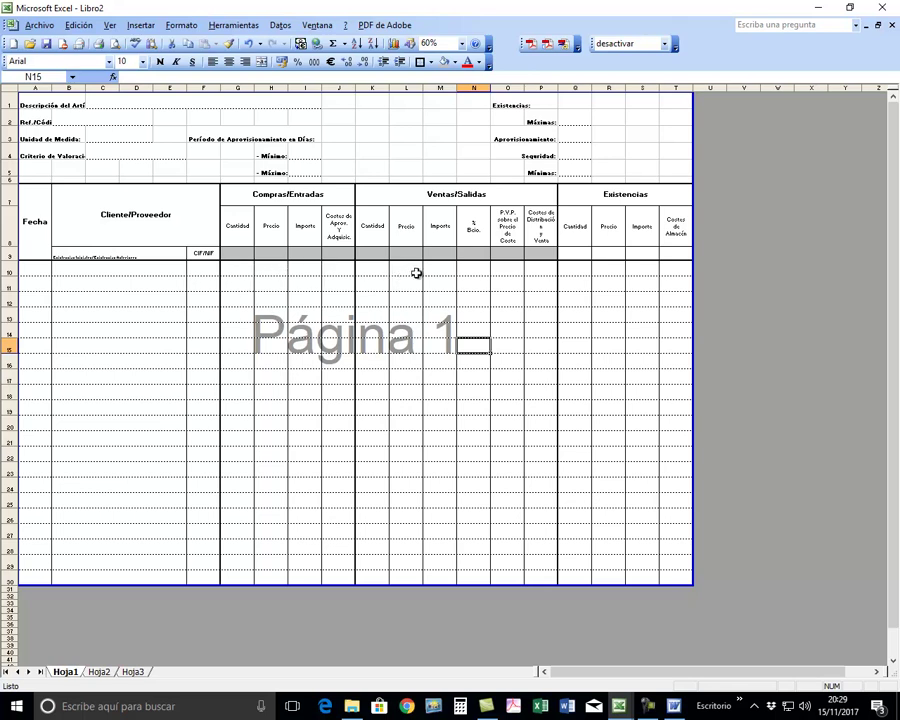
left_click(46, 104)
left_click(116, 44)
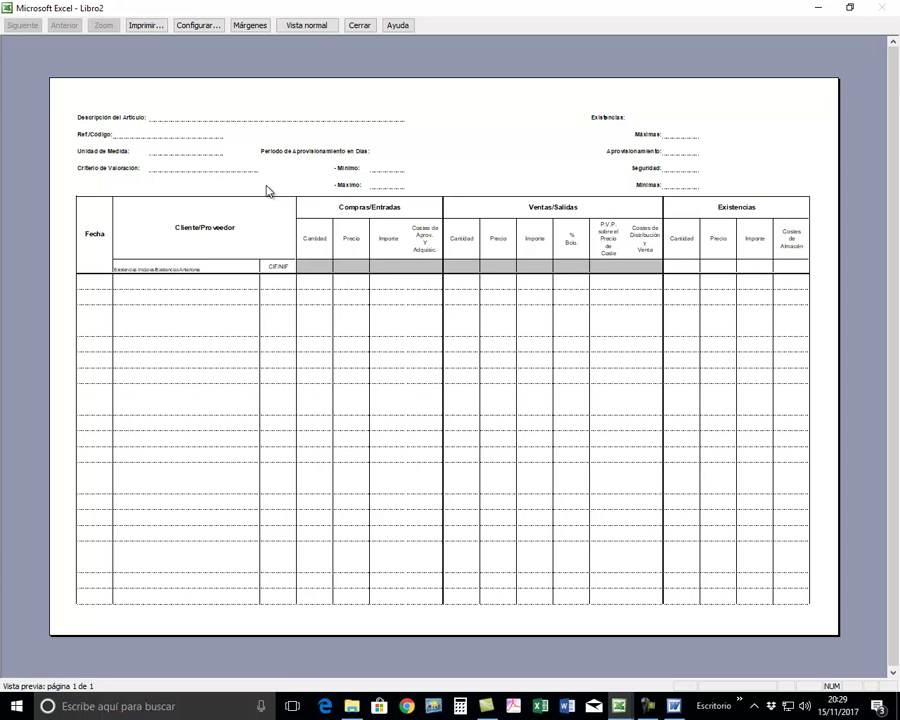
left_click(360, 27)
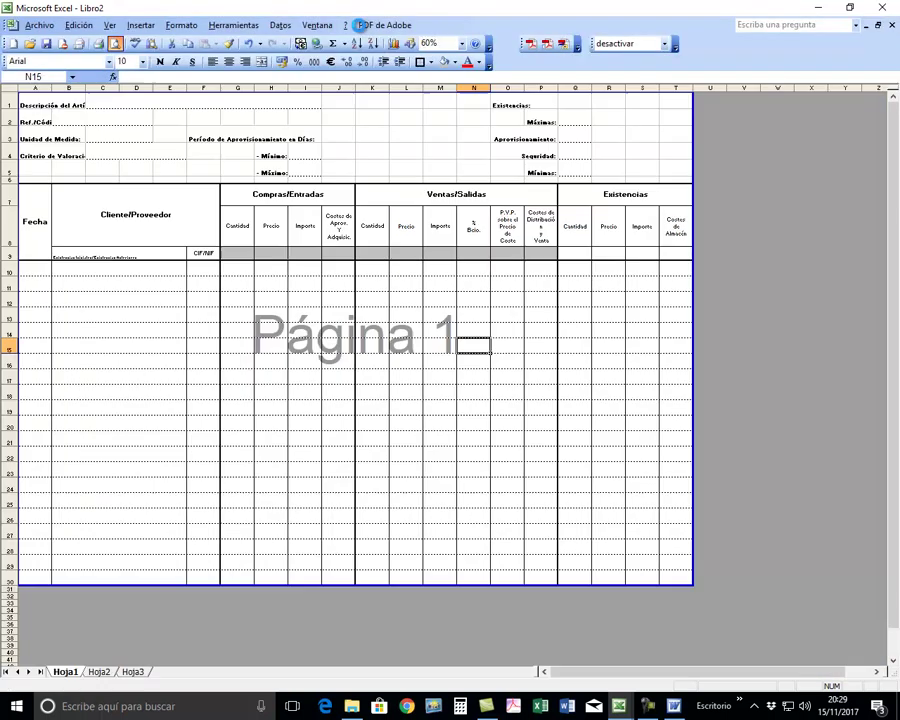
left_click(207, 178)
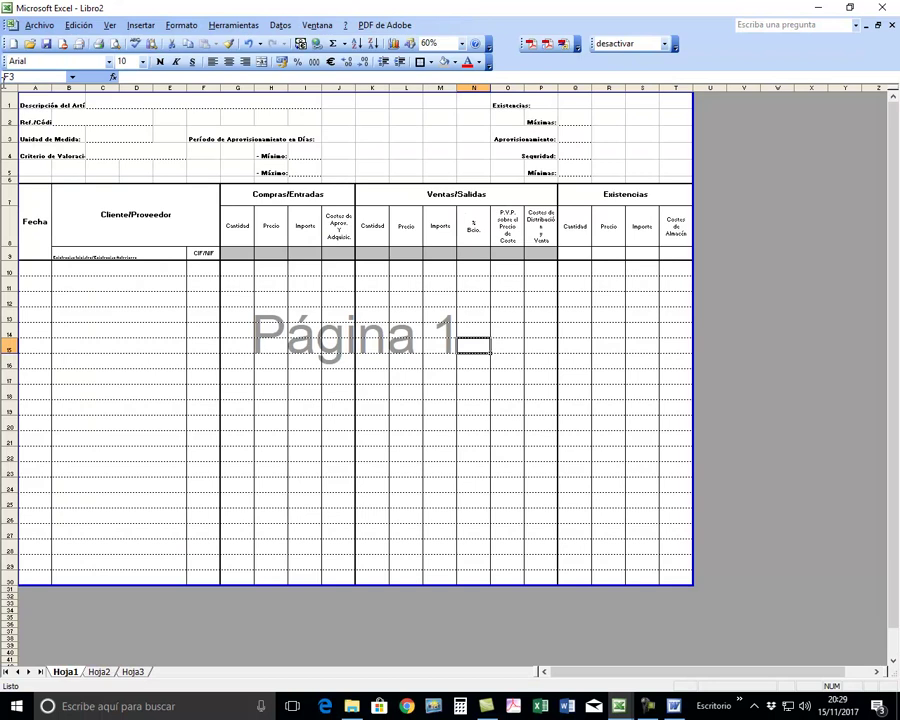
Start Guardar como and keep Documentos as the save folder.
left_click(40, 25)
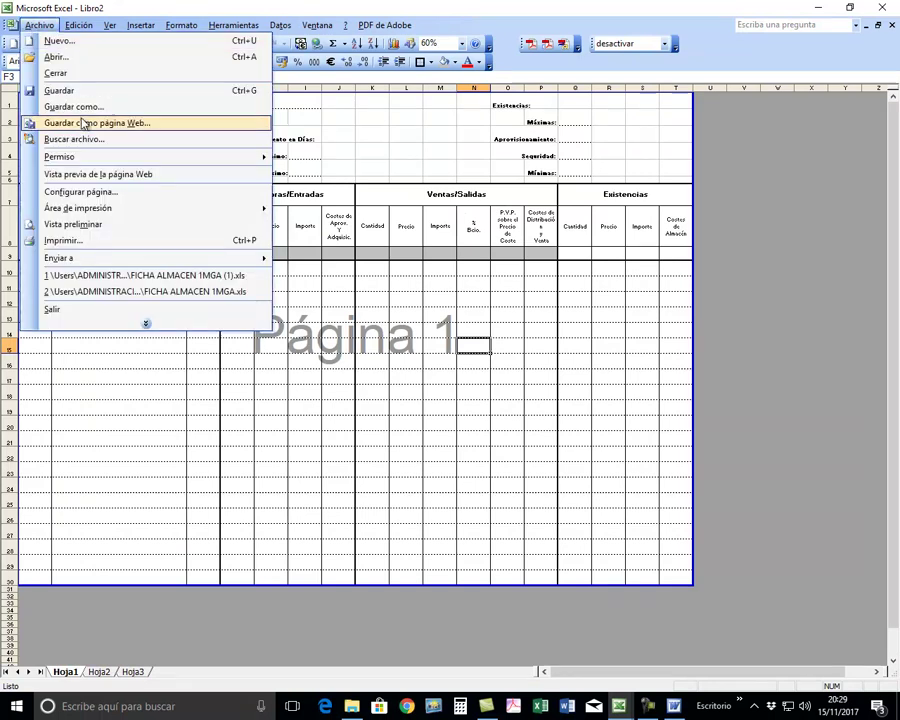
left_click(385, 125)
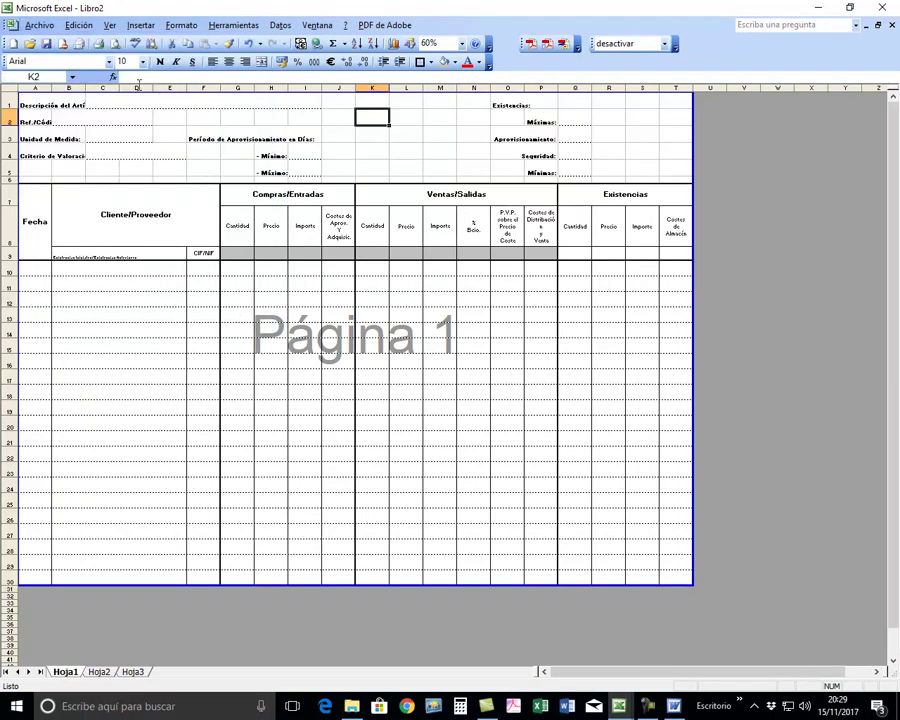
left_click(45, 28)
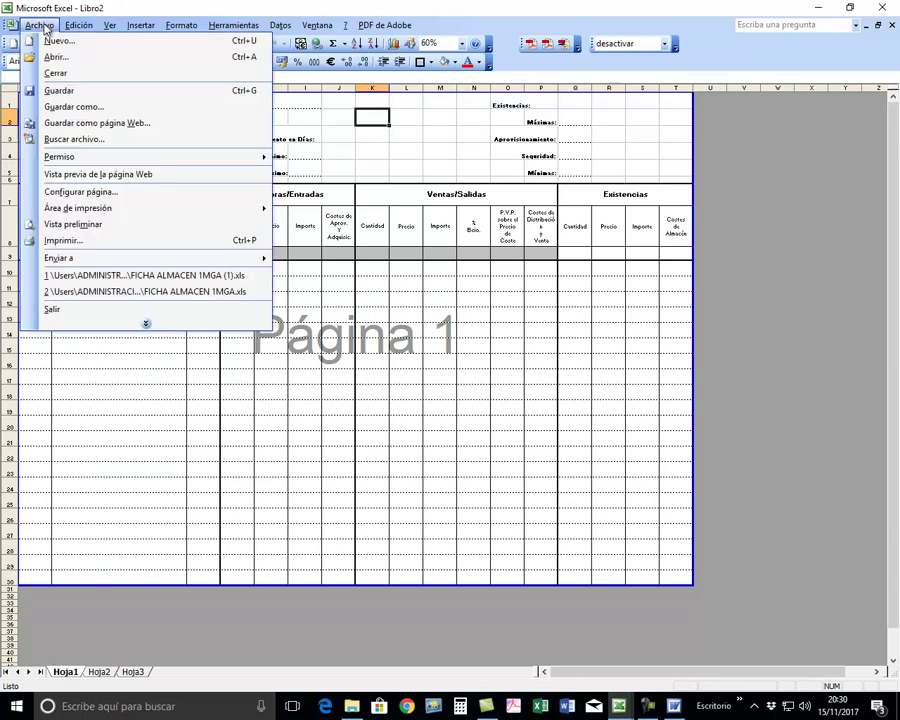
left_click(64, 107)
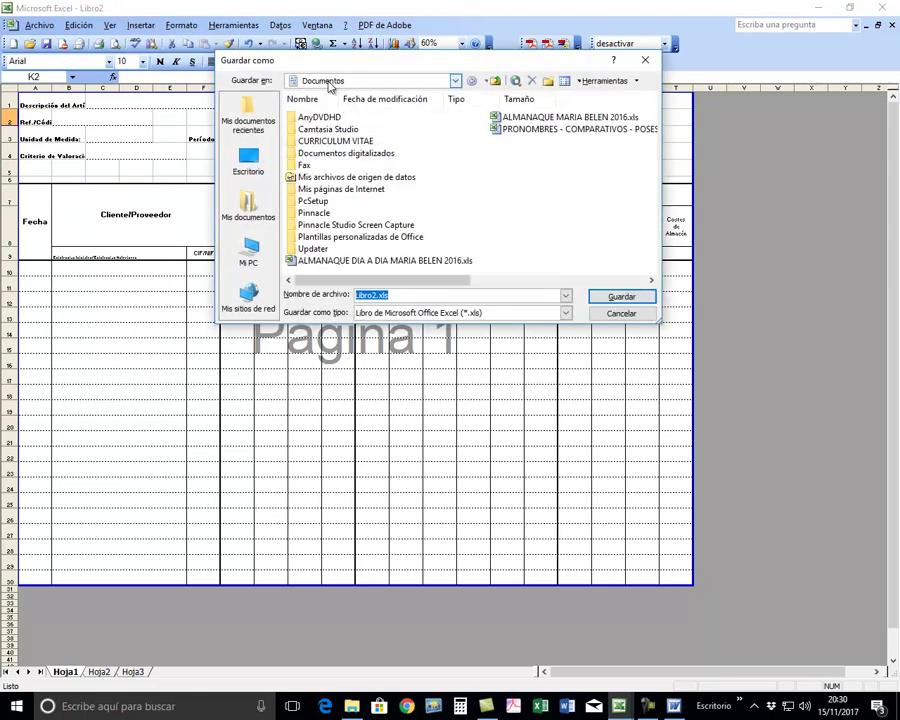
left_click(455, 81)
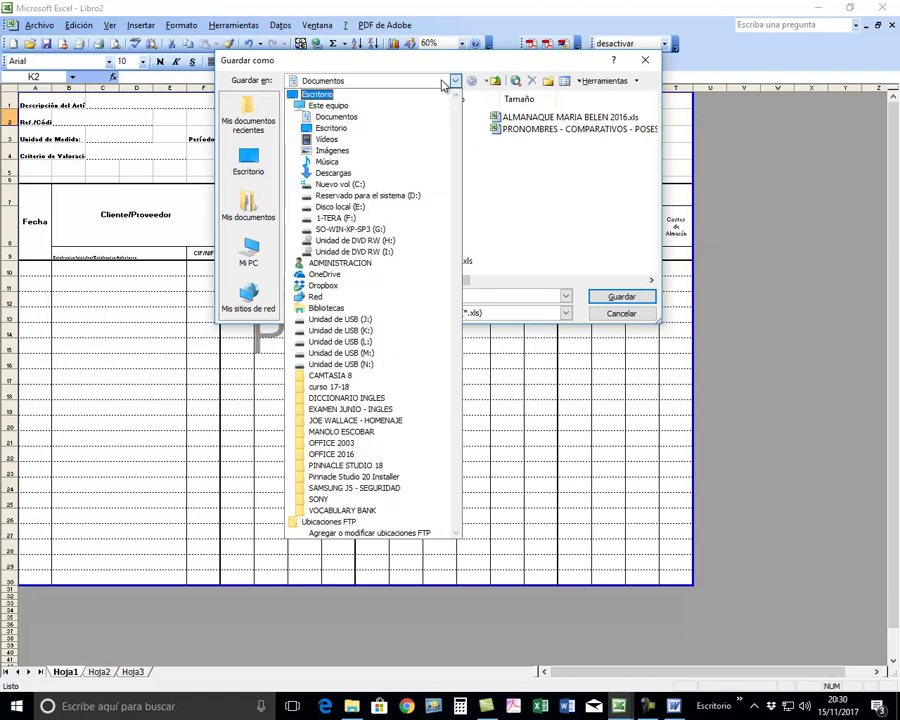
left_click(444, 83)
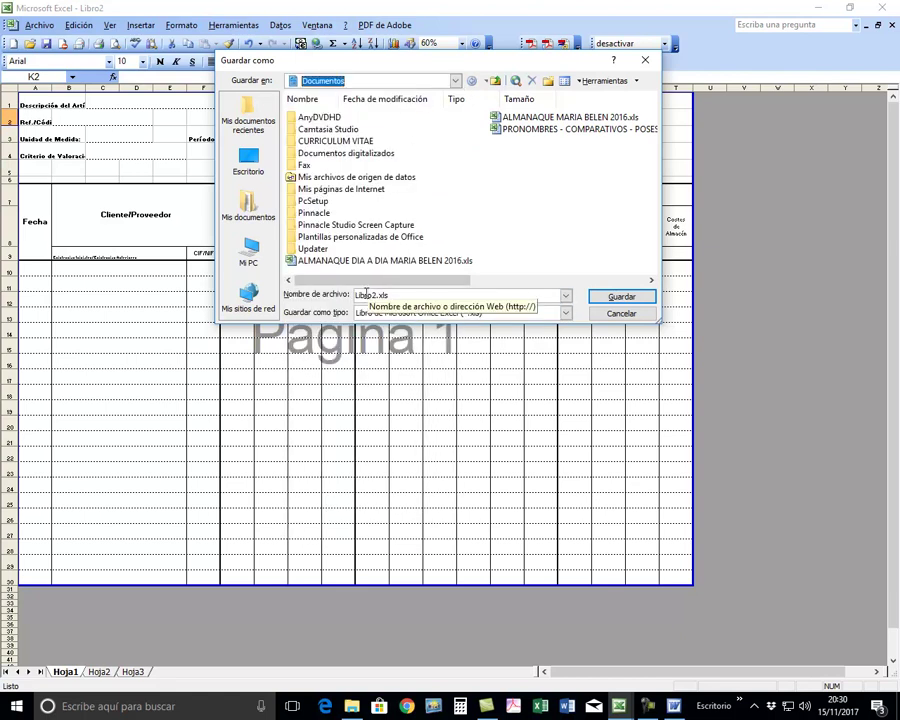
Save the workbook as 'APELLIDO1 APELLIDO2 NOMBRE - FICHA ALMACEN - 15-11-17'.
key("Tab")
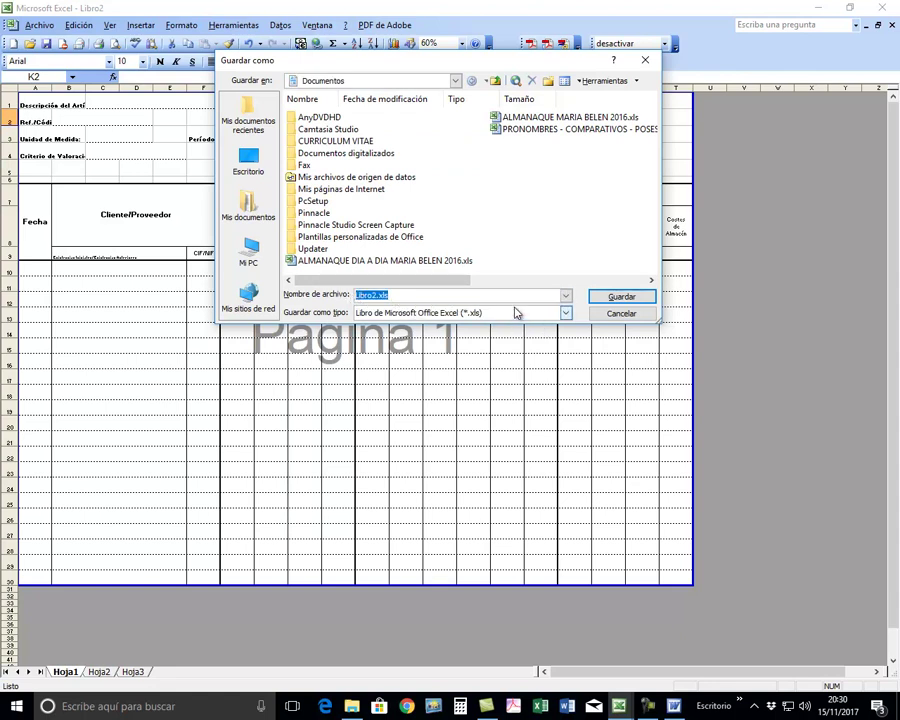
key("Caps_Lock")
type("APELLIDO ")
type("APE")
key("BackSpace")
key("BackSpace")
key("BackSpace")
key("BackSpace")
type("1 APELLIDO")
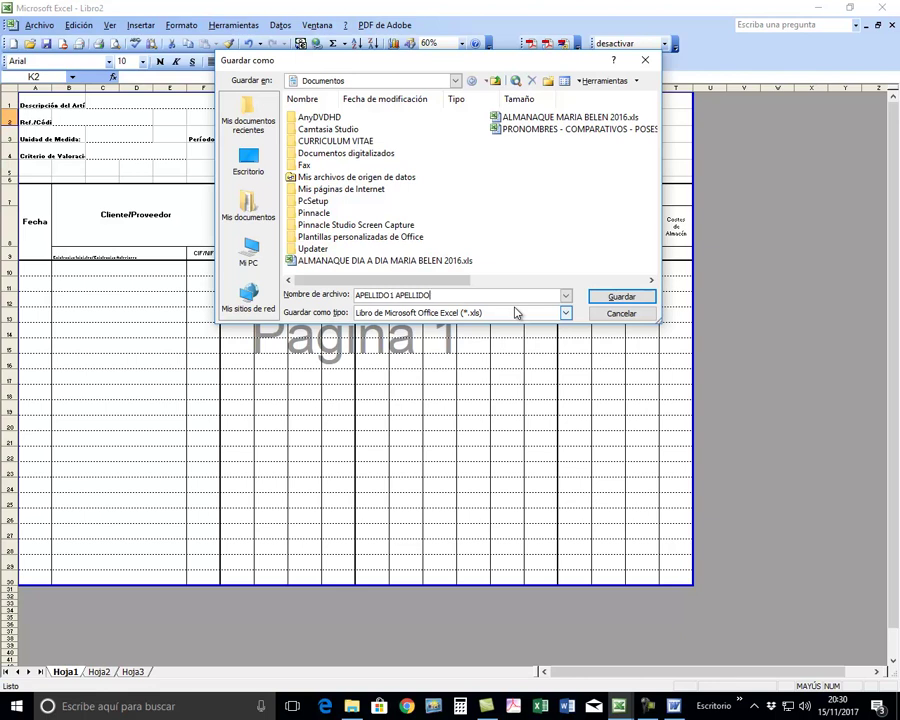
type("2")
type(" NOMBRE - ")
type("FICHA ALMACEN - ")
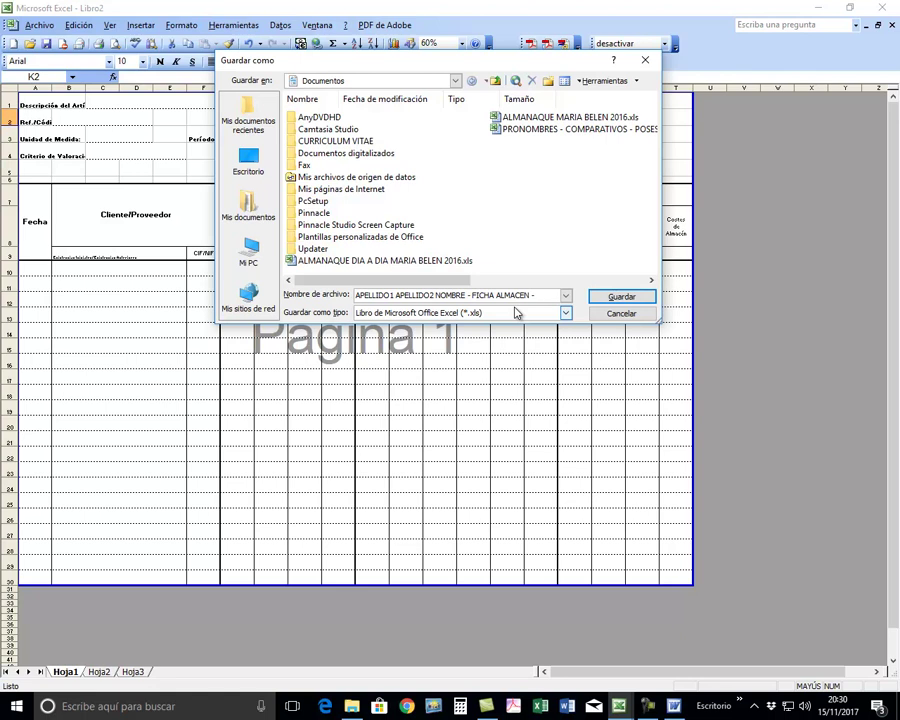
type("15")
type("-11-")
type("17")
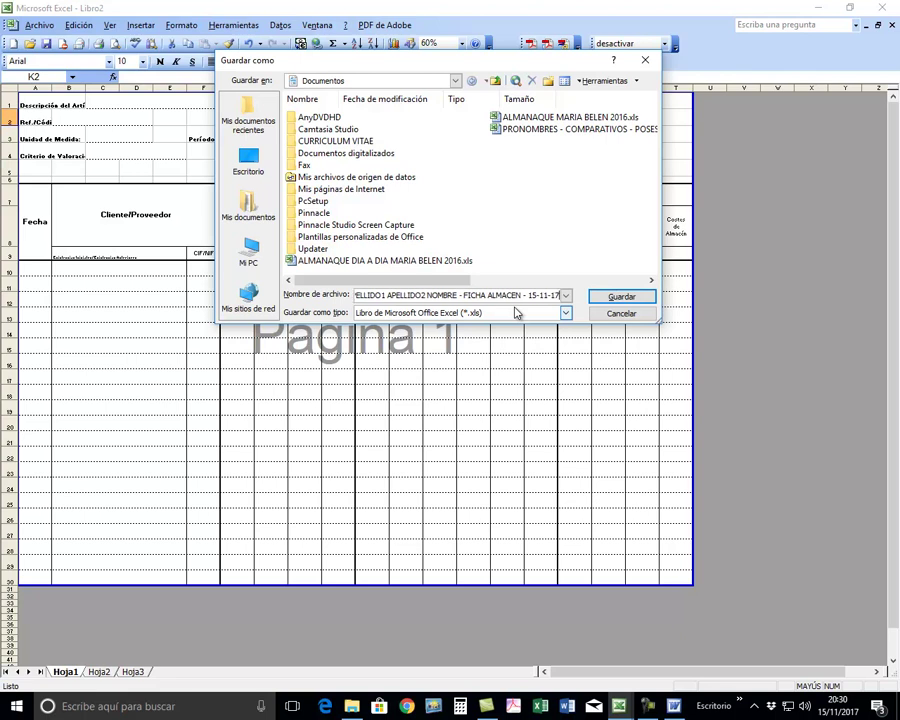
key("BackSpace")
key("BackSpace")
key("BackSpace")
key("BackSpace")
key("BackSpace")
key("BackSpace")
type("/11/")
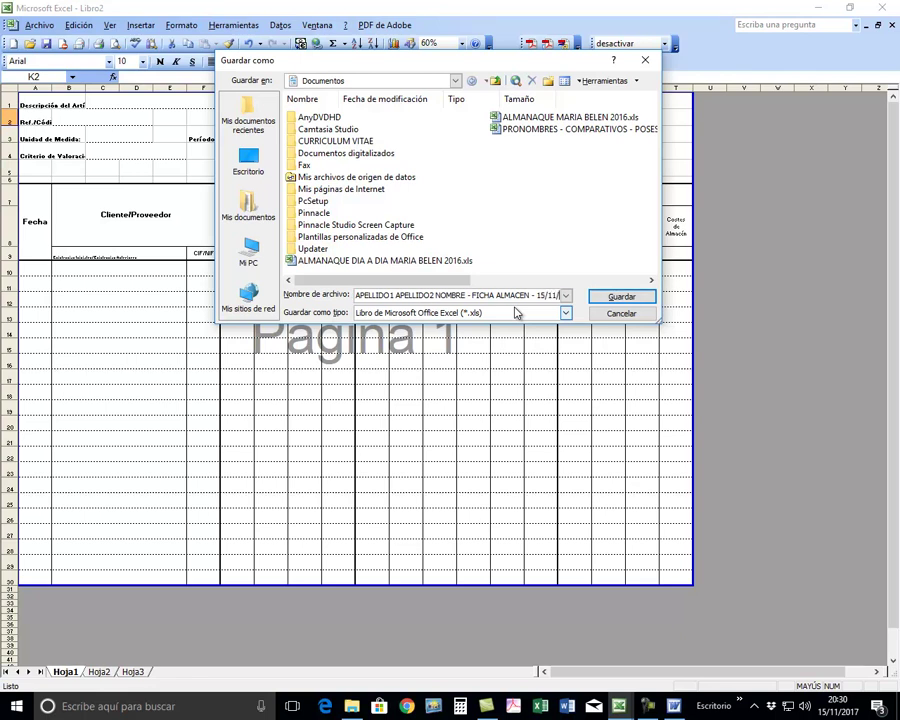
type("17")
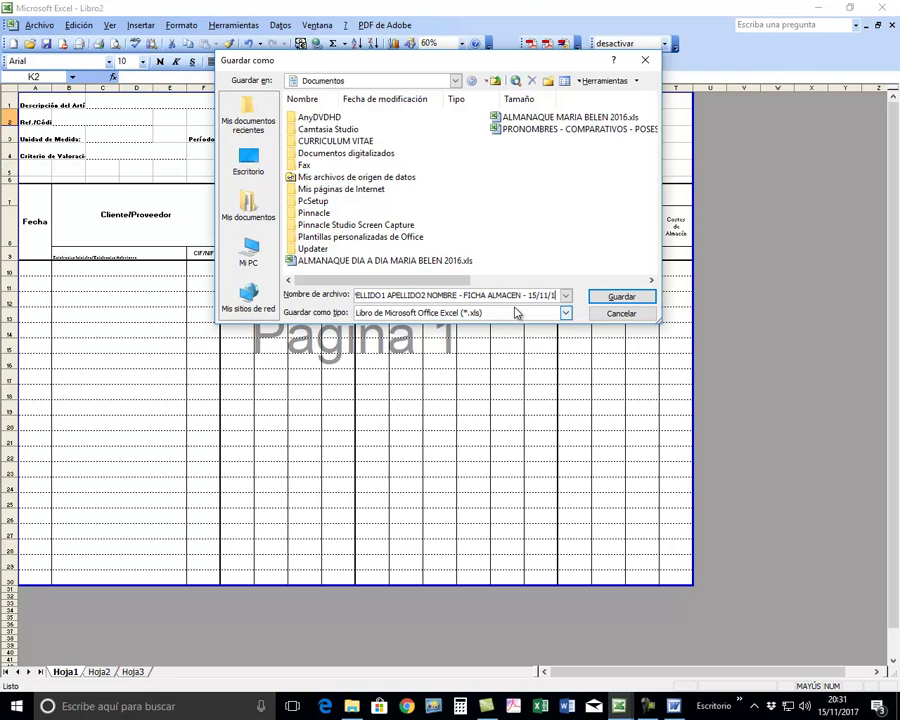
key("BackSpace")
key("BackSpace")
key("BackSpace")
key("BackSpace")
key("BackSpace")
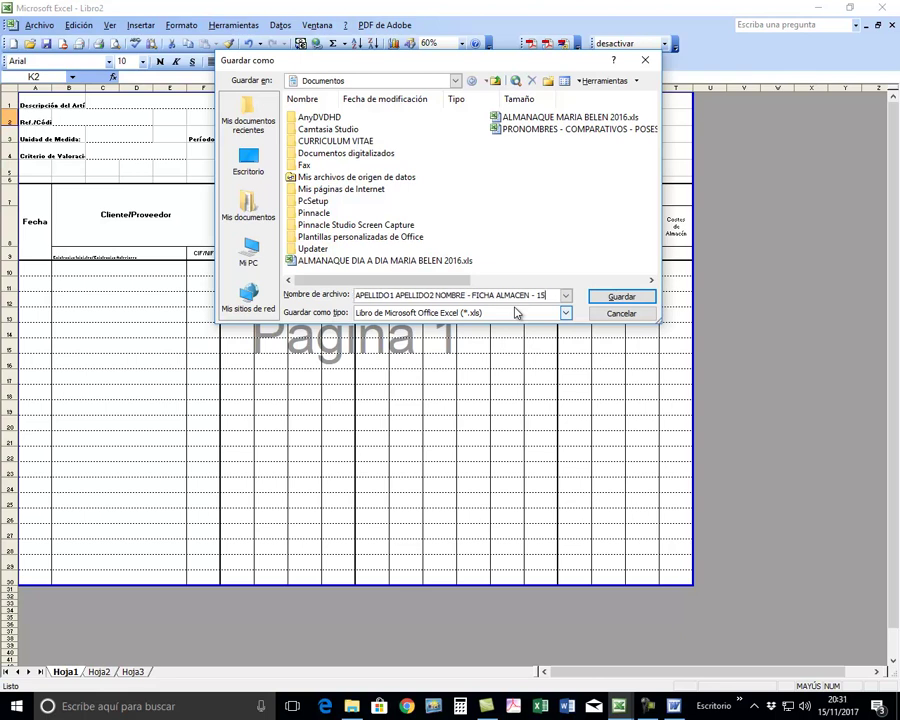
type("-11-17")
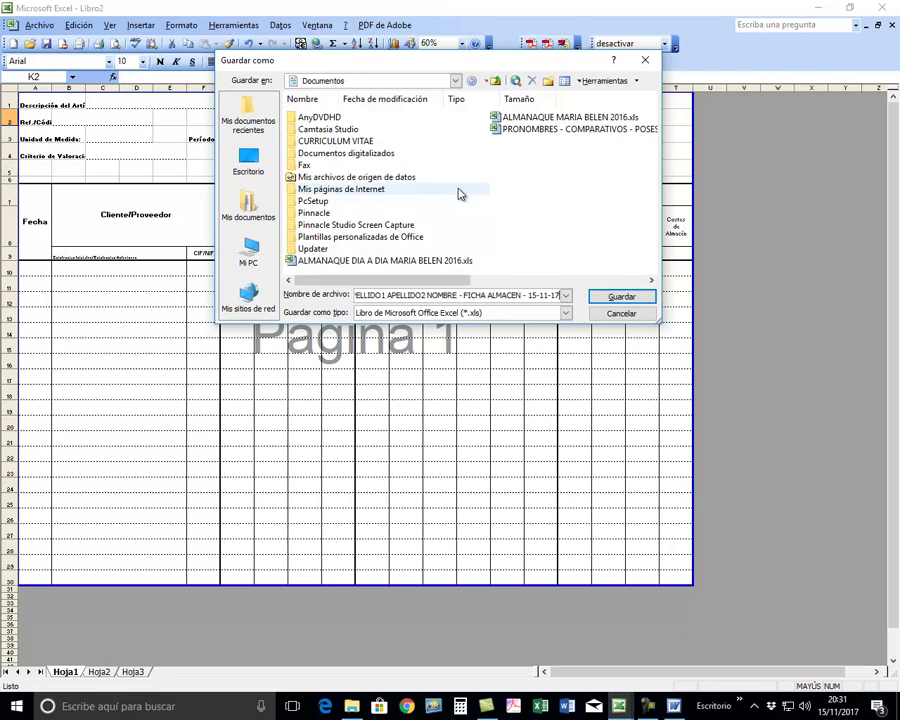
left_click(626, 298)
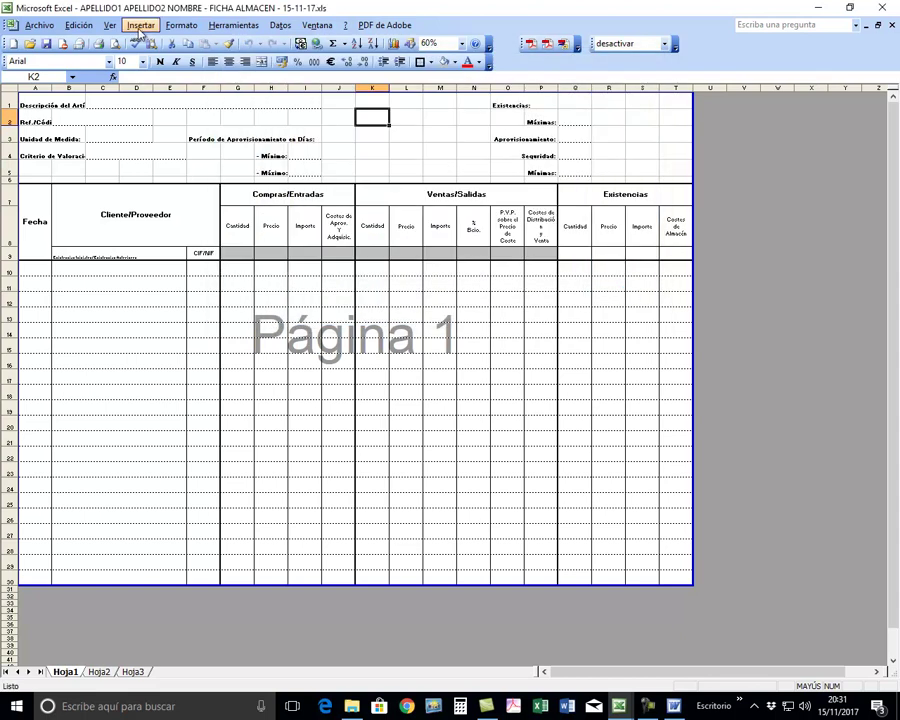